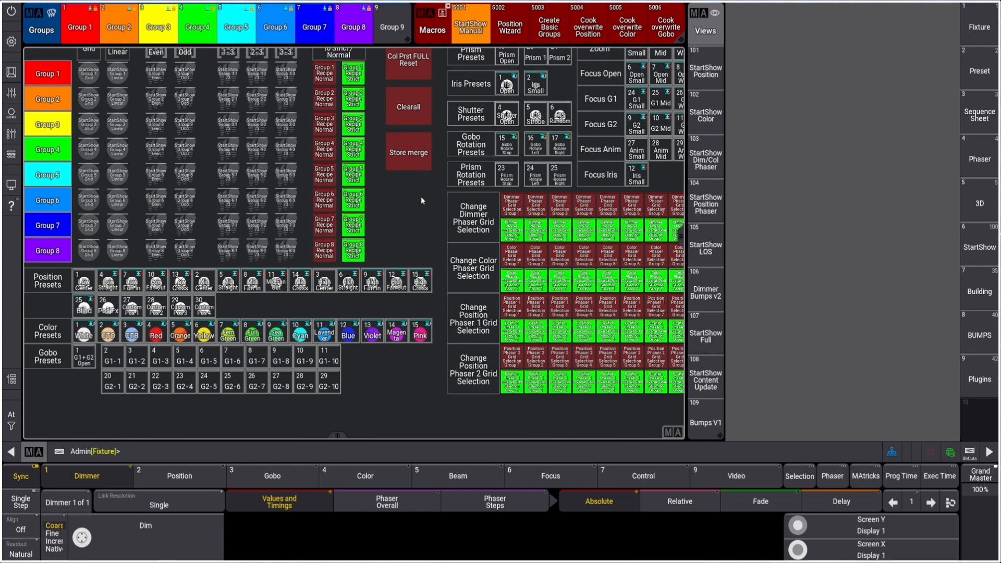
# Open the patch and switch the displayed stage from Deep Storage to Stage 1.
pyautogui.scroll(1, 680, 236)
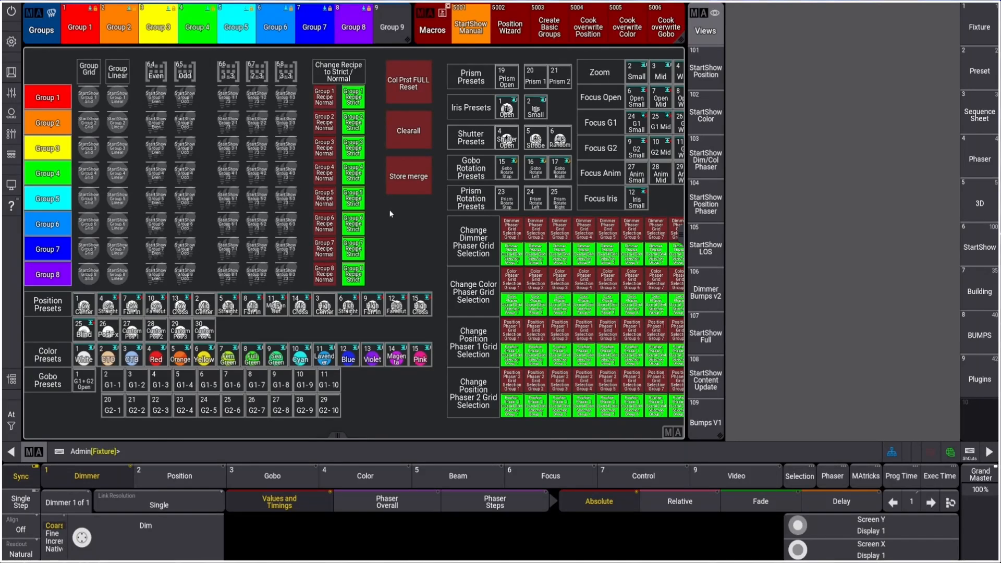
pyautogui.click(12, 42)
pyautogui.click(390, 236)
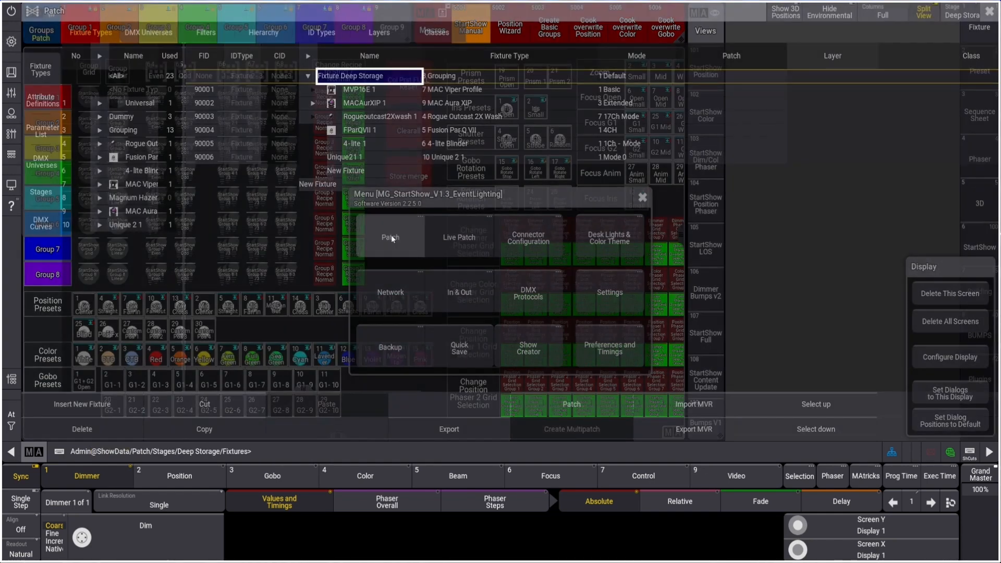
pyautogui.click(961, 11)
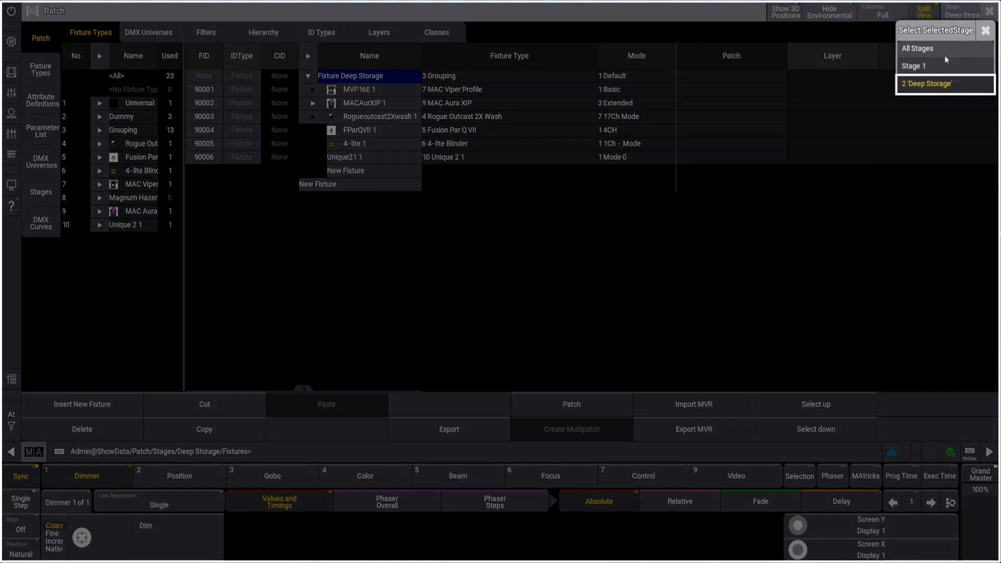
pyautogui.click(938, 63)
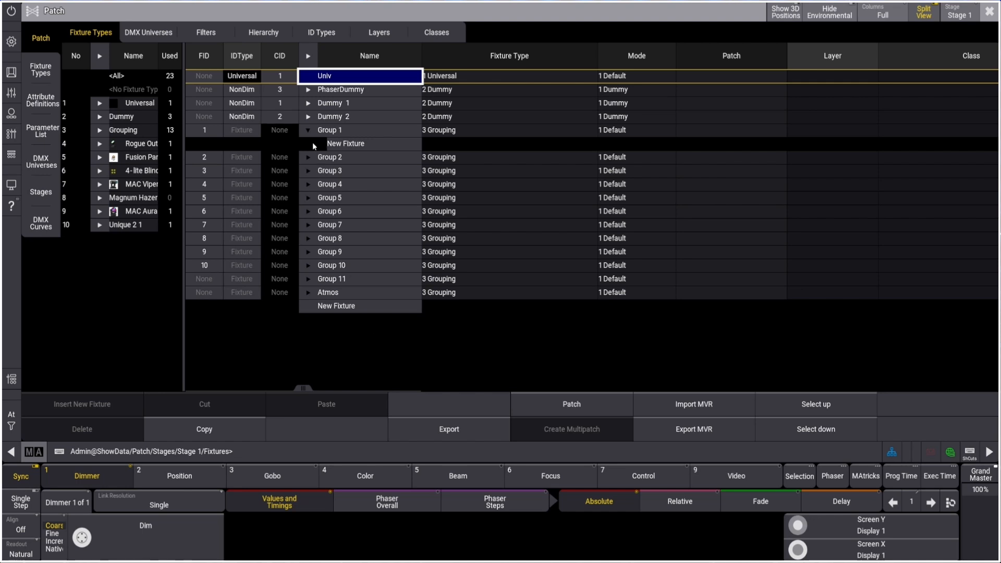
# Examine the fixture IDs and names of Group 1 to Group 8, and expand Group 1 to inspect its contents.
pyautogui.click(308, 131)
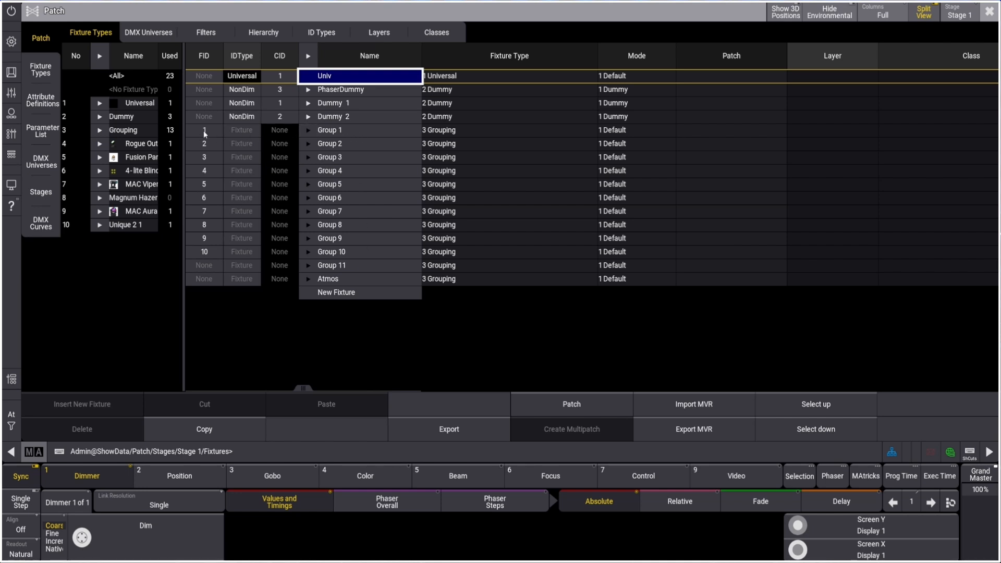
pyautogui.moveTo(205, 135); pyautogui.dragTo(369, 231)
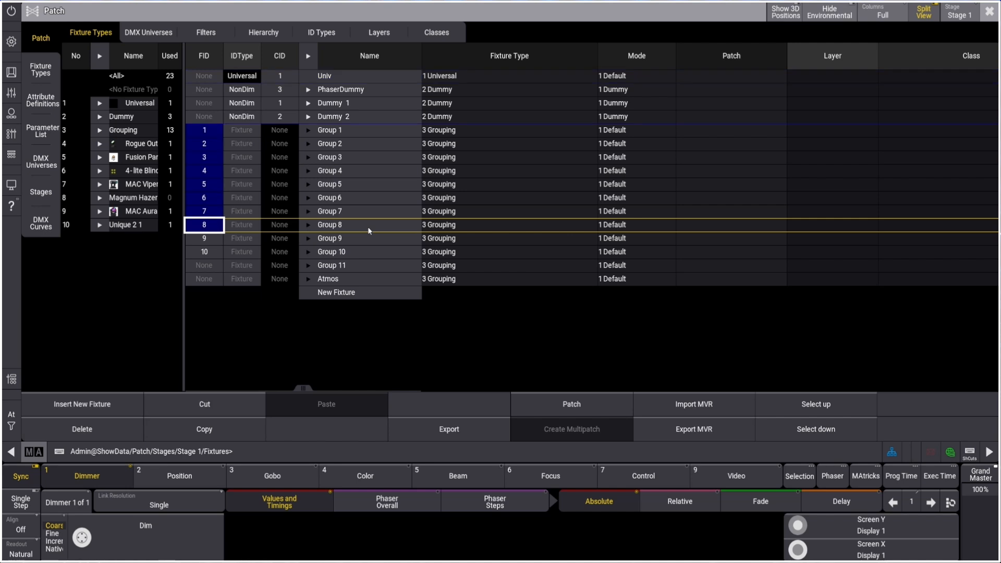
pyautogui.moveTo(344, 130); pyautogui.dragTo(345, 271)
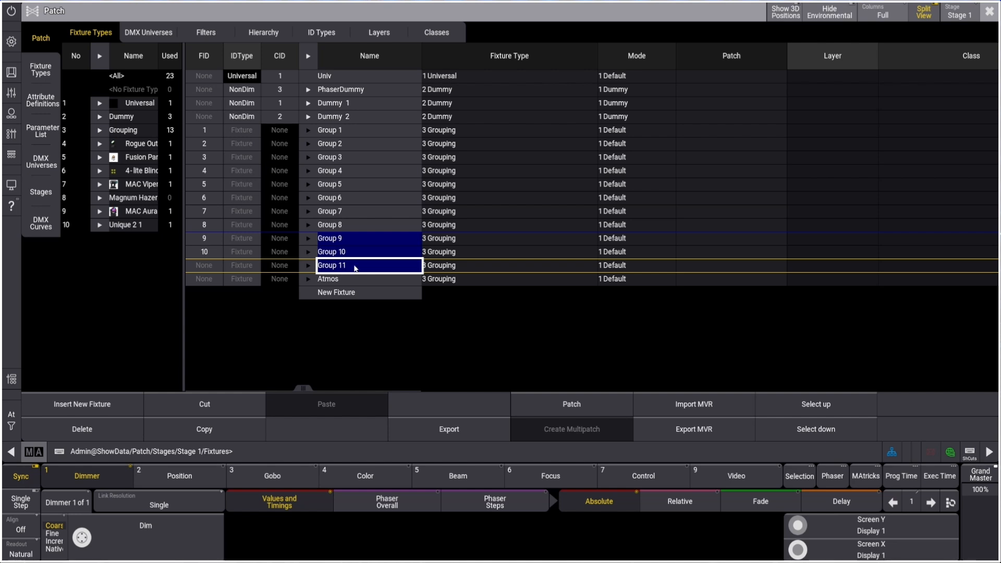
pyautogui.click(336, 133)
pyautogui.keyDown('shift'); pyautogui.click(364, 226); pyautogui.keyUp('shift')
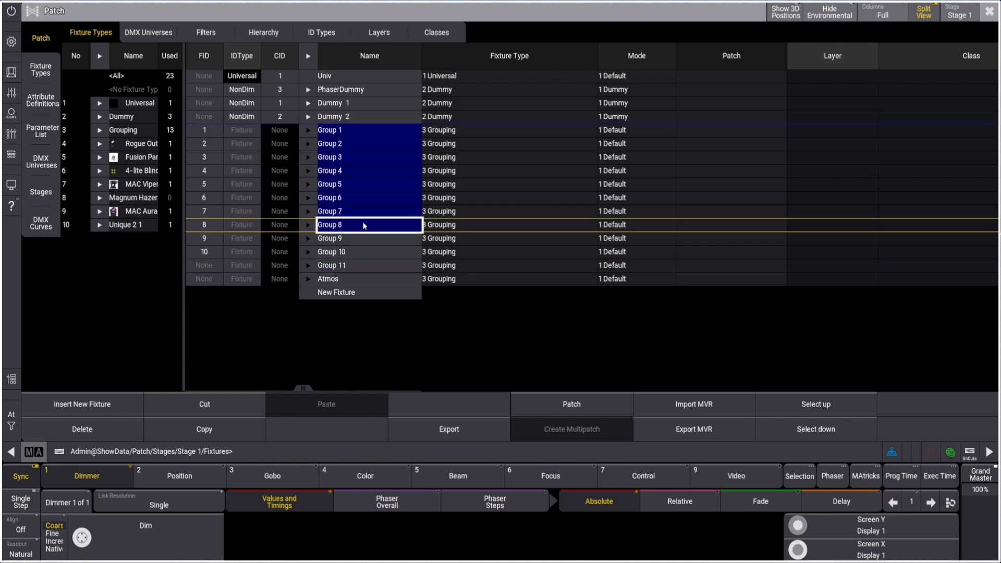
pyautogui.click(339, 132)
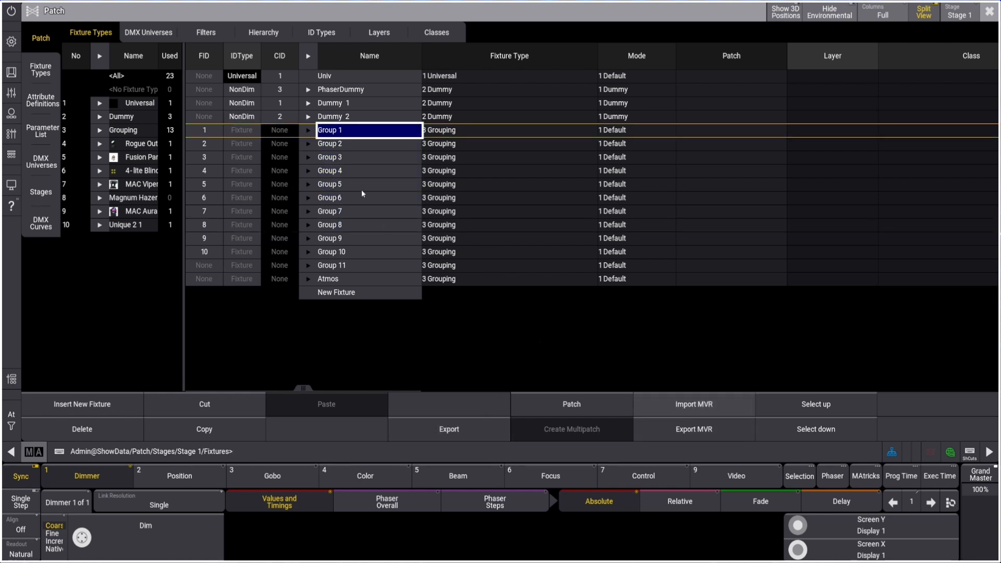
pyautogui.click(307, 129)
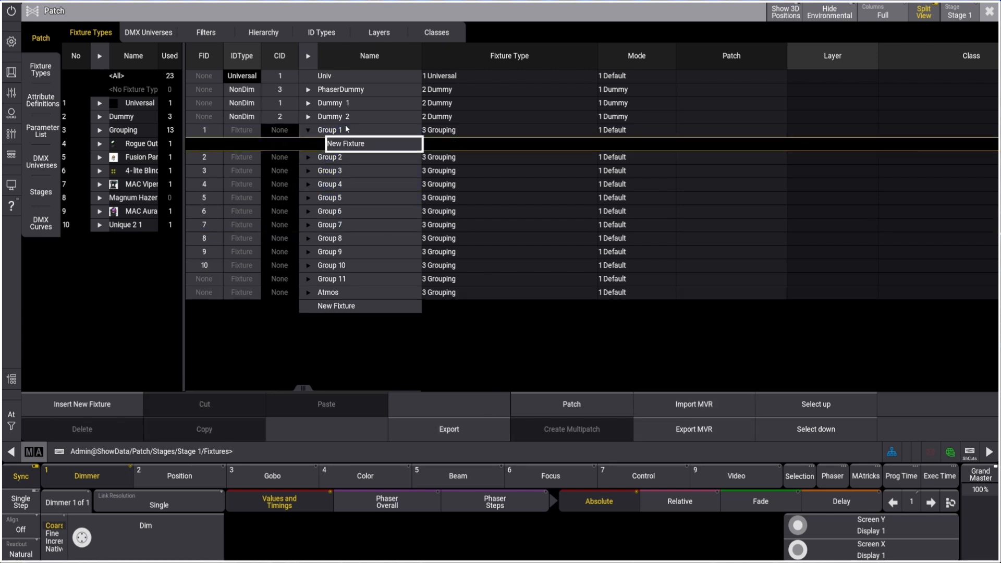
# Start an MVR import of MG_WOMADBOWL_V1.2_endday3.mvr to bring up the merge comparison.
pyautogui.click(698, 407)
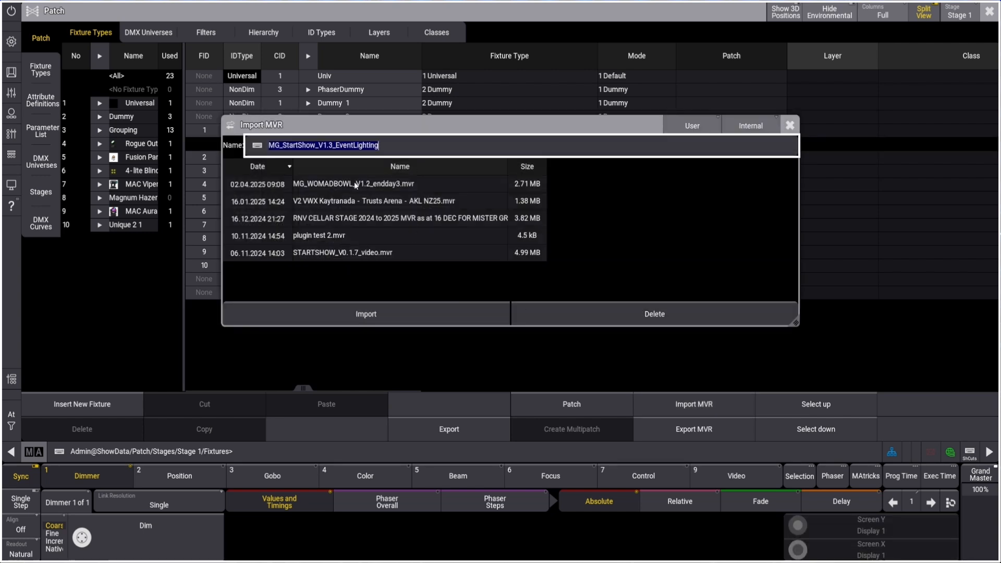
pyautogui.click(388, 190)
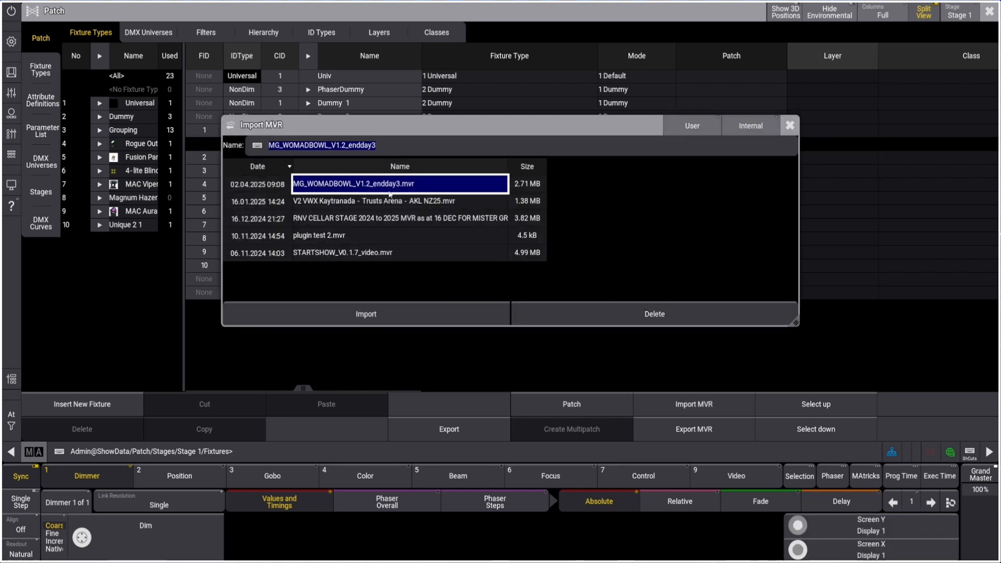
pyautogui.click(399, 314)
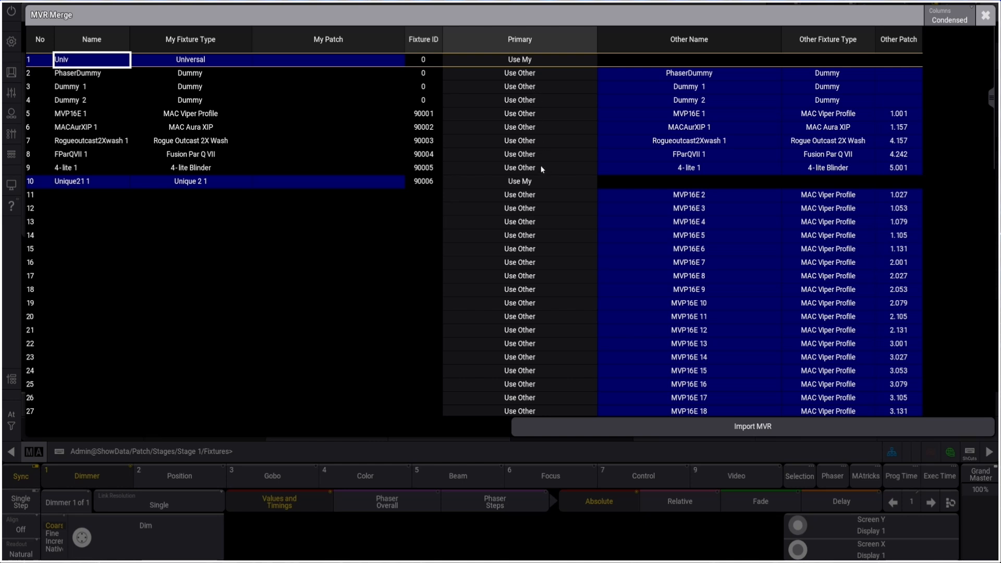
# Set Primary to Use My for the matching fixtures from PhaserDummy through 4-lite 1.
pyautogui.click(537, 74)
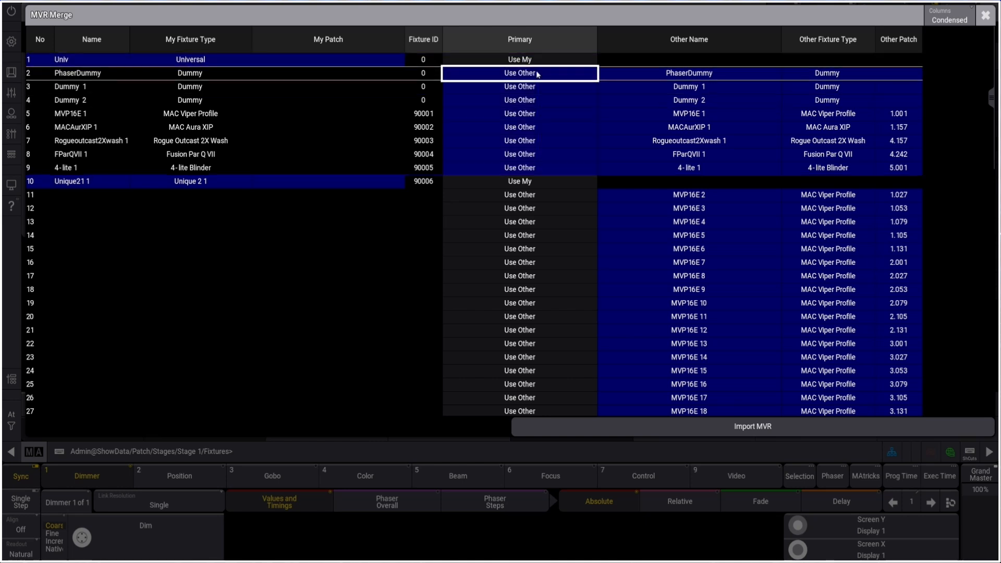
pyautogui.click(538, 74)
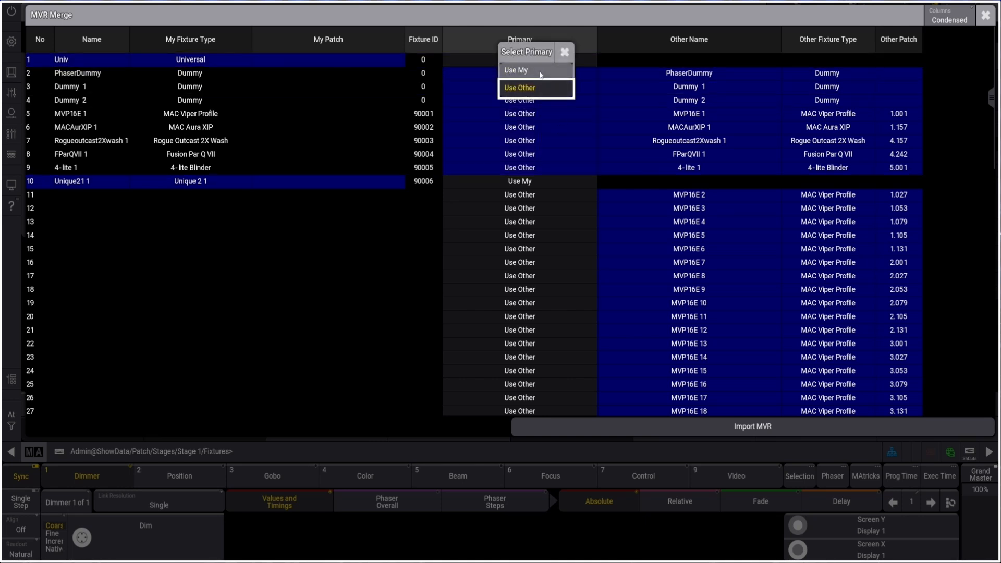
pyautogui.click(540, 73)
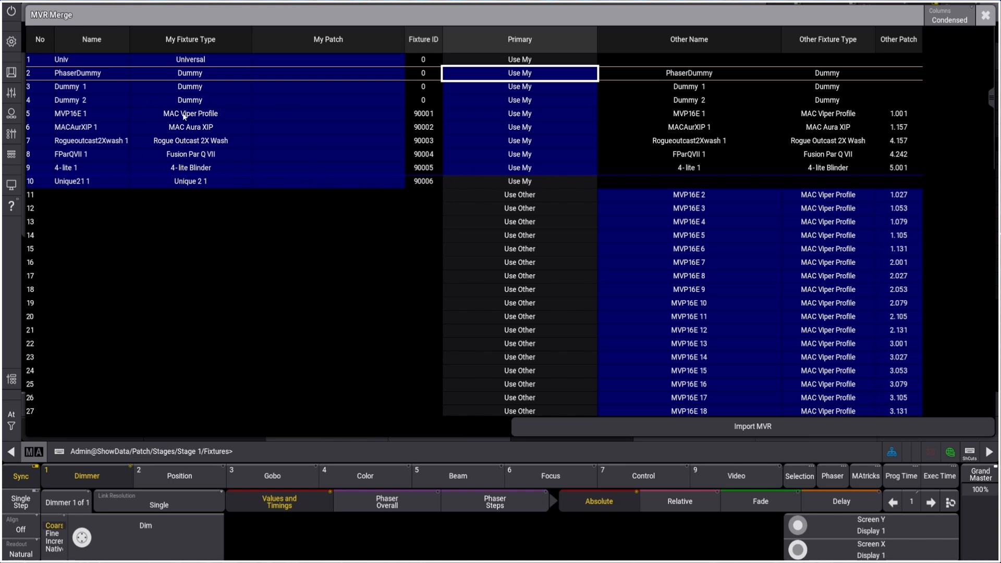
# Review the full list of incoming fixtures and their patch addresses in the MVR merge table.
pyautogui.moveTo(991, 106); pyautogui.dragTo(985, 379)
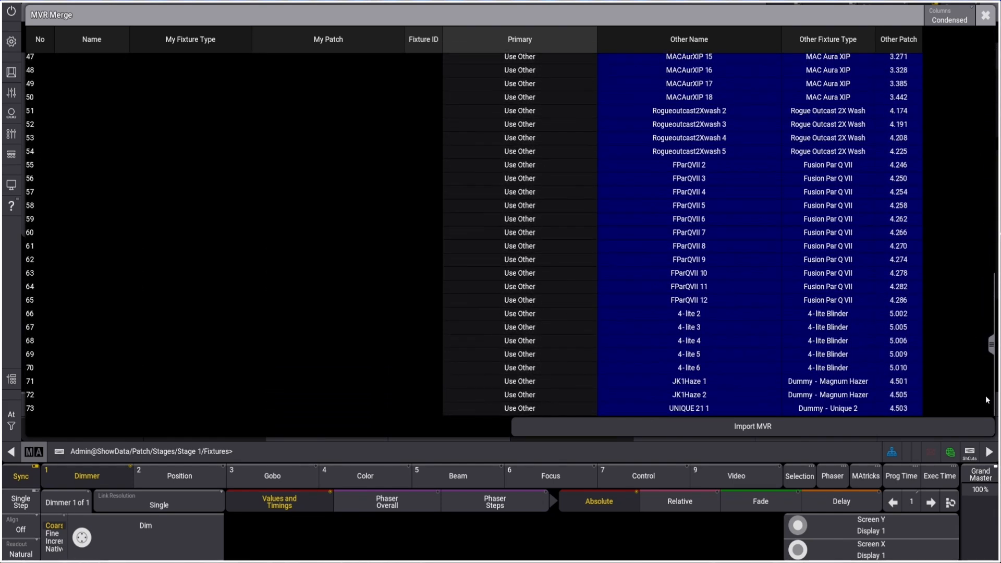
pyautogui.moveTo(990, 344); pyautogui.dragTo(990, 187)
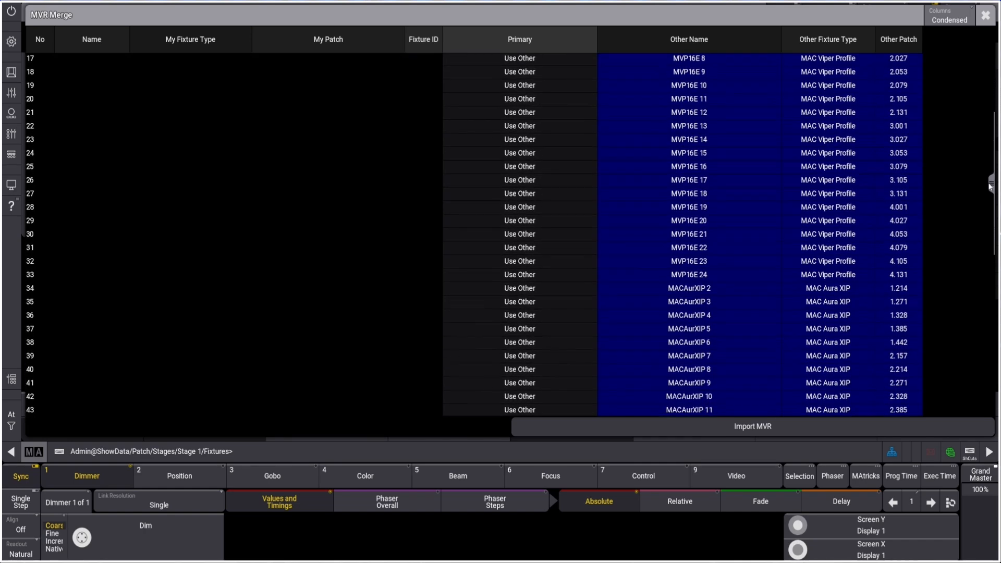
pyautogui.moveTo(989, 185); pyautogui.dragTo(977, 78)
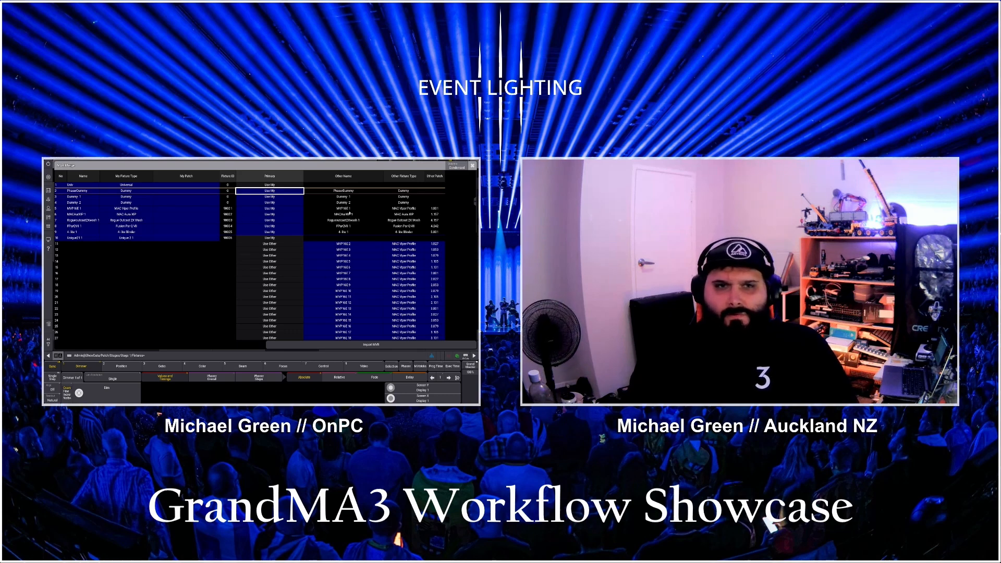
# Set Primary to Use Other for fixtures MVP16E 1 through 4-lite 1, and import the merged MVR.
pyautogui.click(278, 208)
pyautogui.moveTo(280, 224); pyautogui.dragTo(282, 232)
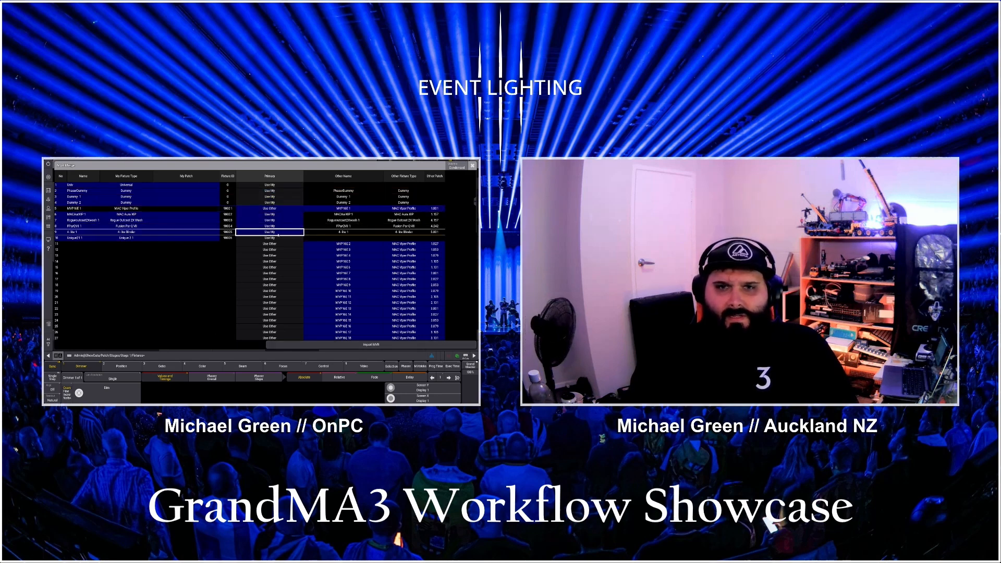
pyautogui.moveTo(279, 214); pyautogui.dragTo(281, 231)
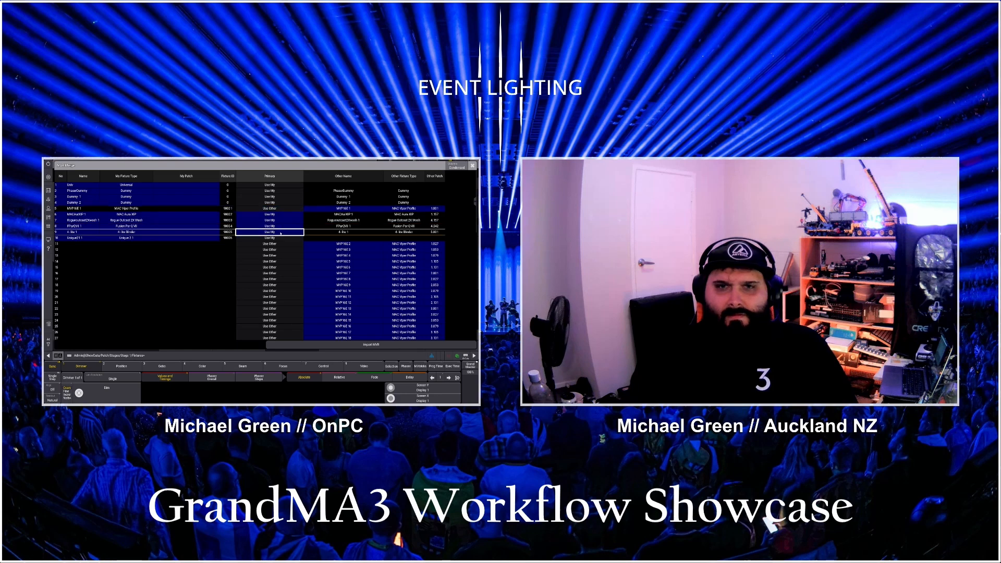
pyautogui.rightClick(281, 232)
pyautogui.click(282, 239)
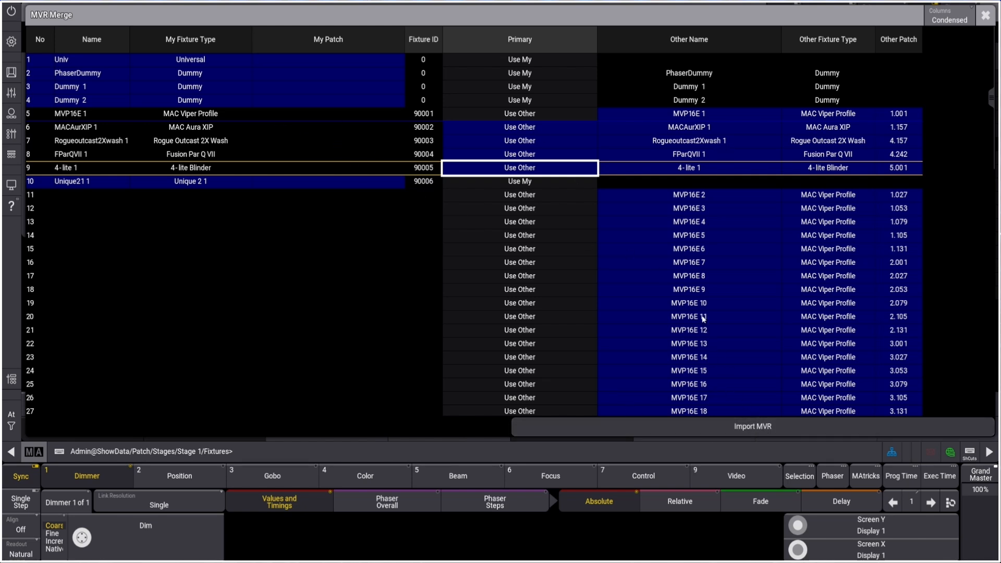
pyautogui.click(745, 428)
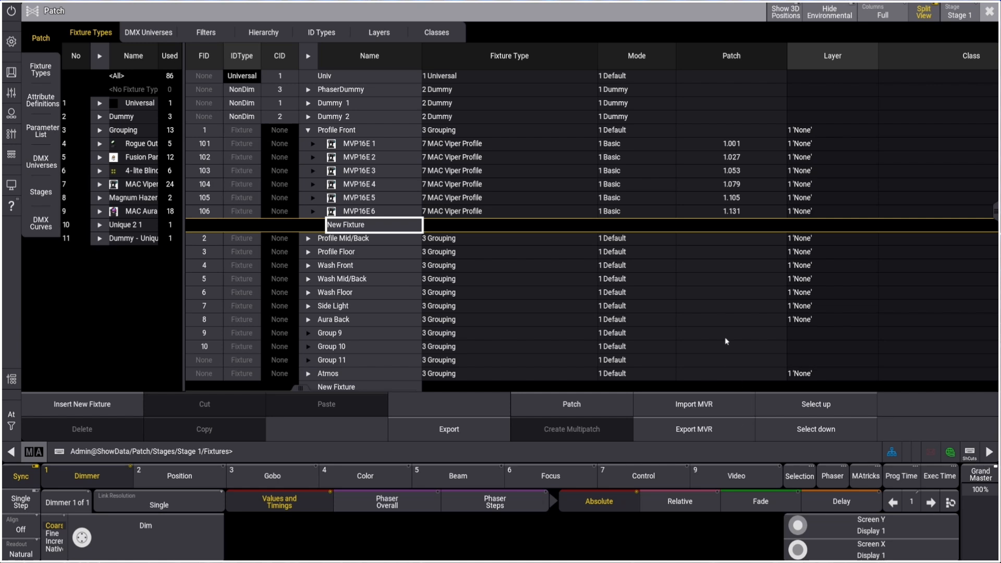
# Inspect the imported groups in the patch, checking the fixtures inside Profile Front and Profile Mid/Back.
pyautogui.scroll(-6, 397, 275)
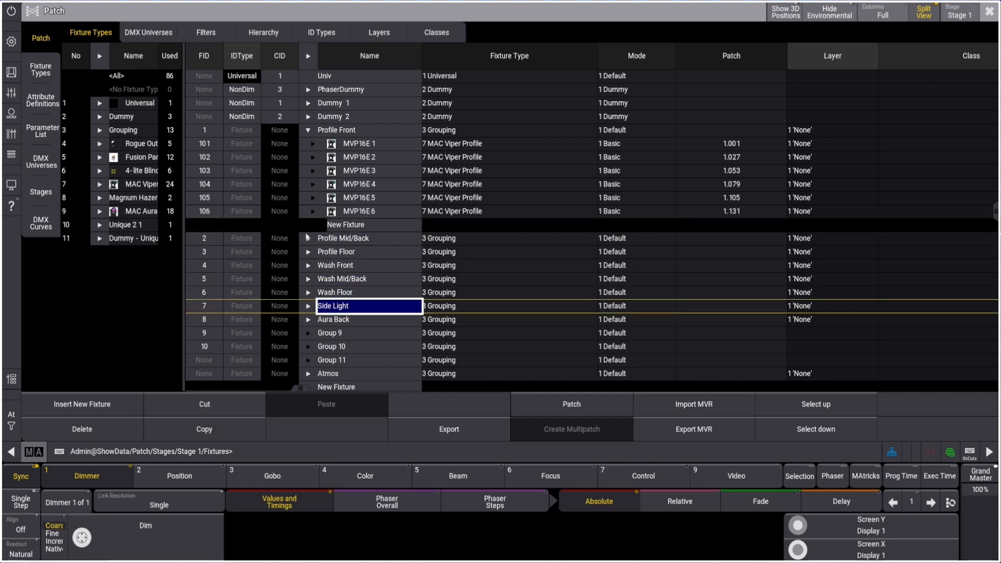
pyautogui.click(307, 130)
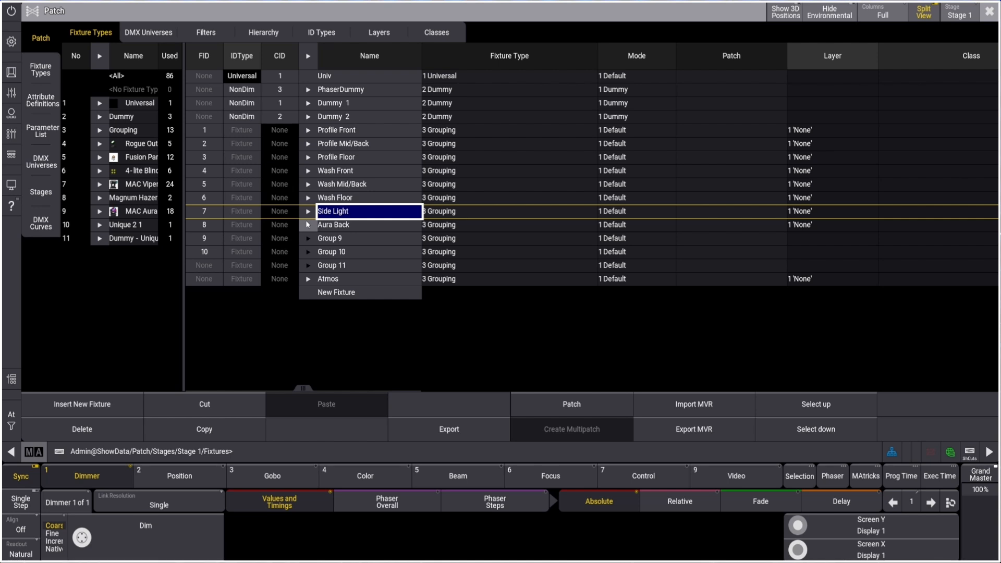
pyautogui.click(308, 130)
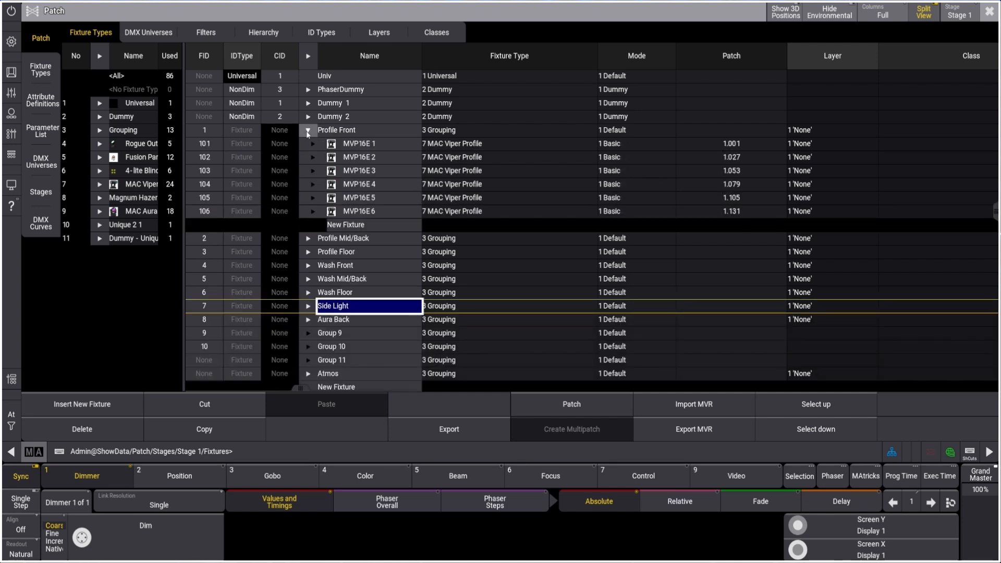
pyautogui.click(308, 130)
pyautogui.click(308, 143)
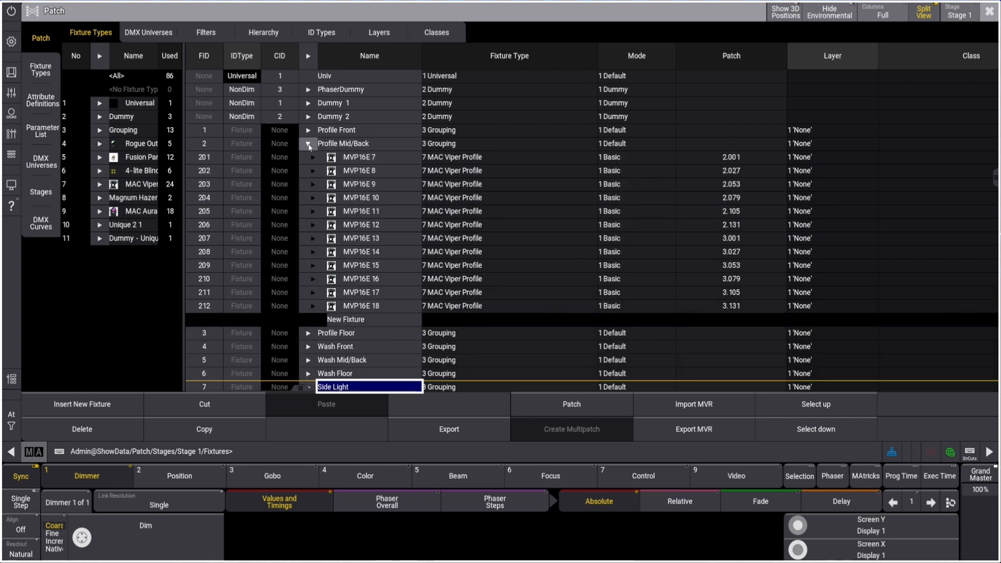
pyautogui.click(307, 143)
# Examine the Pos and Rot values of the fixtures in the Profile Front and Profile Mid/Back groups.
pyautogui.moveTo(302, 387); pyautogui.dragTo(578, 373)
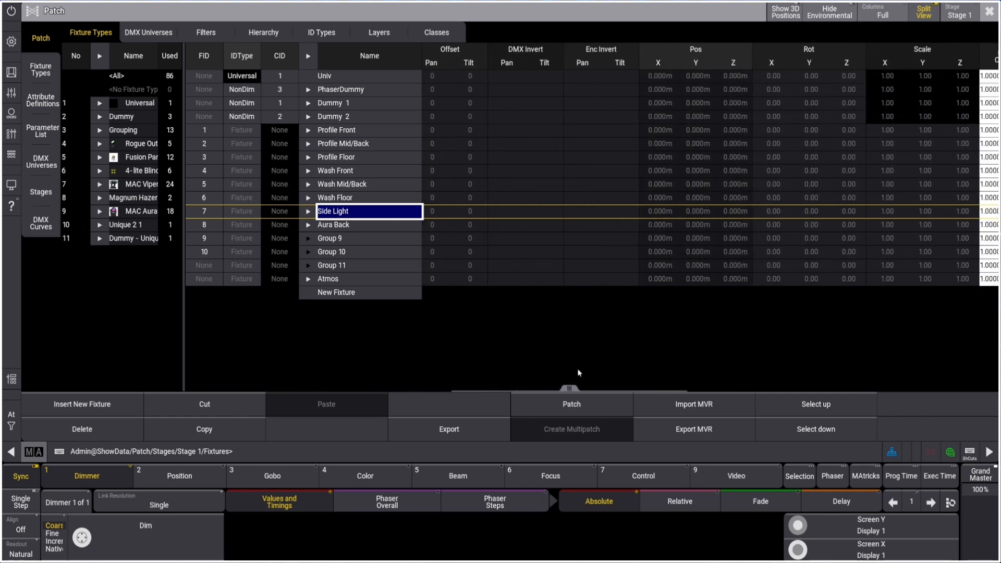
pyautogui.click(307, 130)
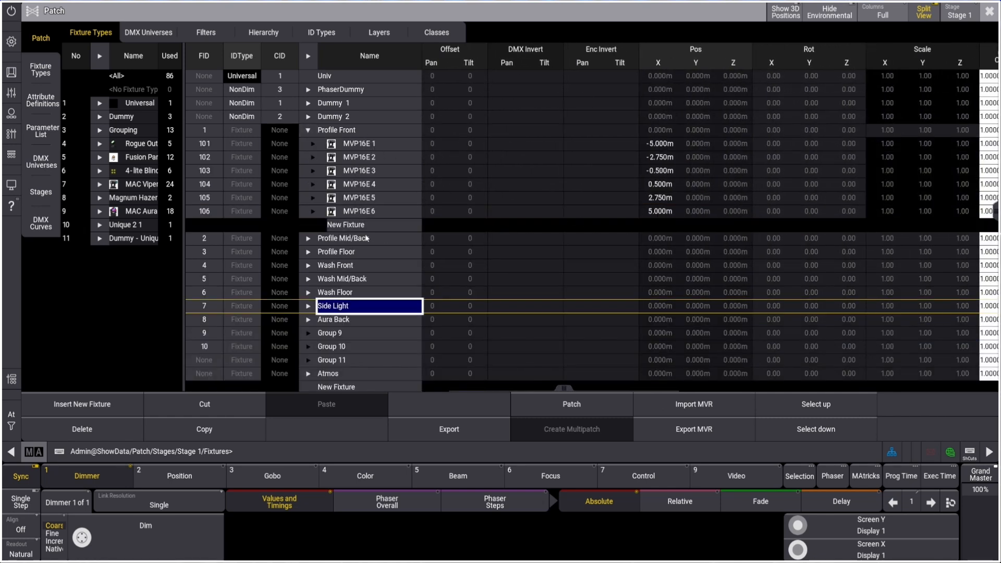
pyautogui.click(308, 238)
pyautogui.scroll(-5, 723, 198)
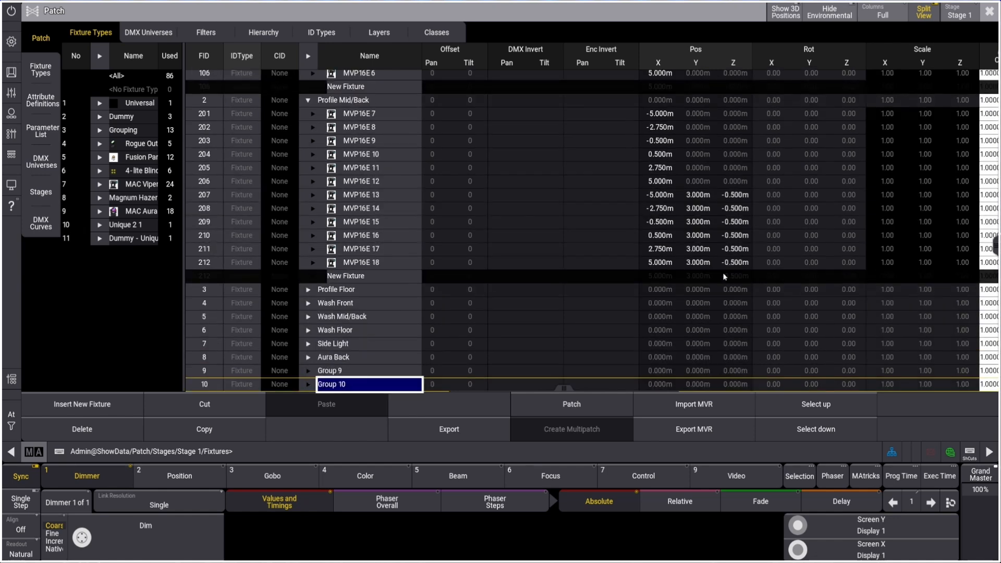
pyautogui.press('Up')
pyautogui.press('Up')
pyautogui.press('Up')
pyautogui.press('Up')
pyautogui.press('Up')
pyautogui.press('Up')
pyautogui.press('Up')
pyautogui.press('Up')
pyautogui.press('Up')
pyautogui.press('Up')
pyautogui.press('Up')
pyautogui.press('Up')
pyautogui.press('Up')
pyautogui.press('Up')
pyautogui.press('Up')
pyautogui.press('Up')
pyautogui.press('Up')
pyautogui.press('Up')
pyautogui.press('Up')
pyautogui.press('Up')
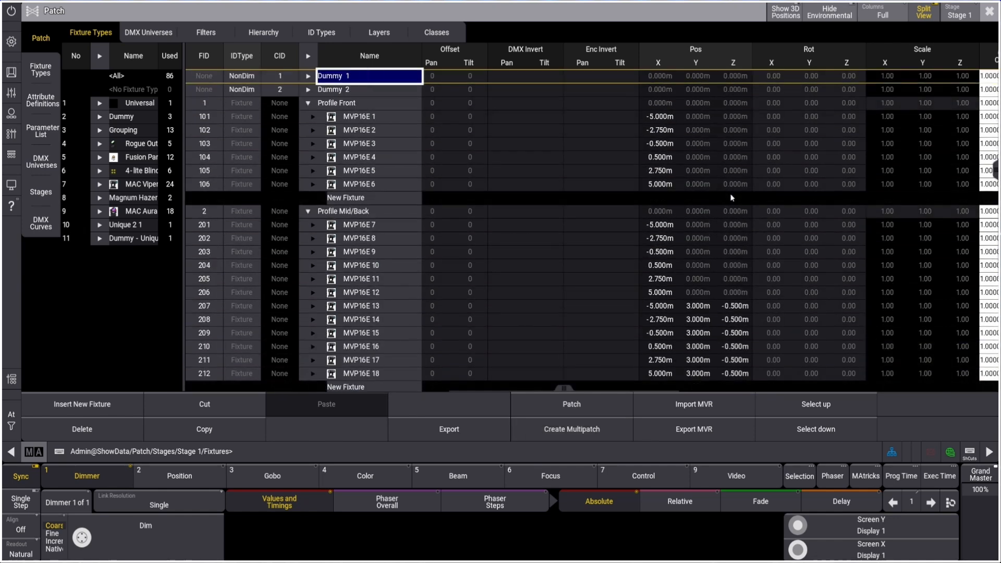
pyautogui.click(308, 238)
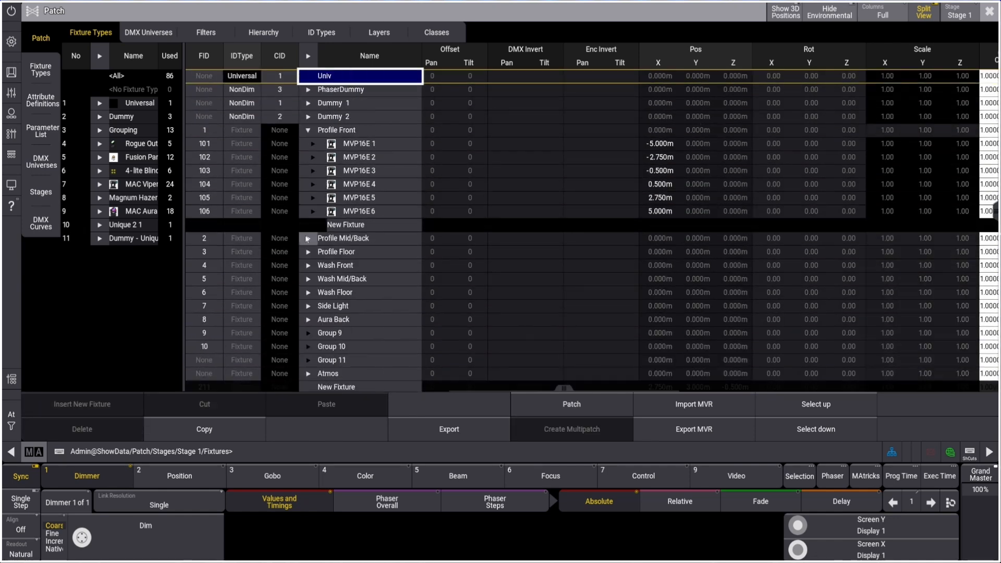
pyautogui.click(307, 129)
# Check the position and rotation values in the Profile Floor, Wash Front, Wash Mid/Back and Wash Floor groups.
pyautogui.click(307, 157)
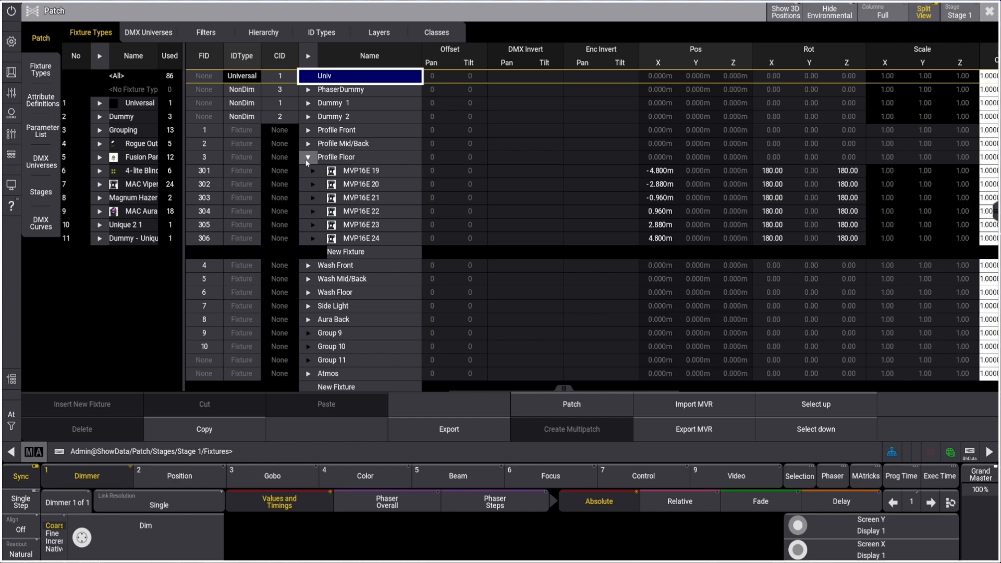
pyautogui.click(308, 157)
pyautogui.click(308, 170)
pyautogui.click(308, 170)
pyautogui.click(308, 184)
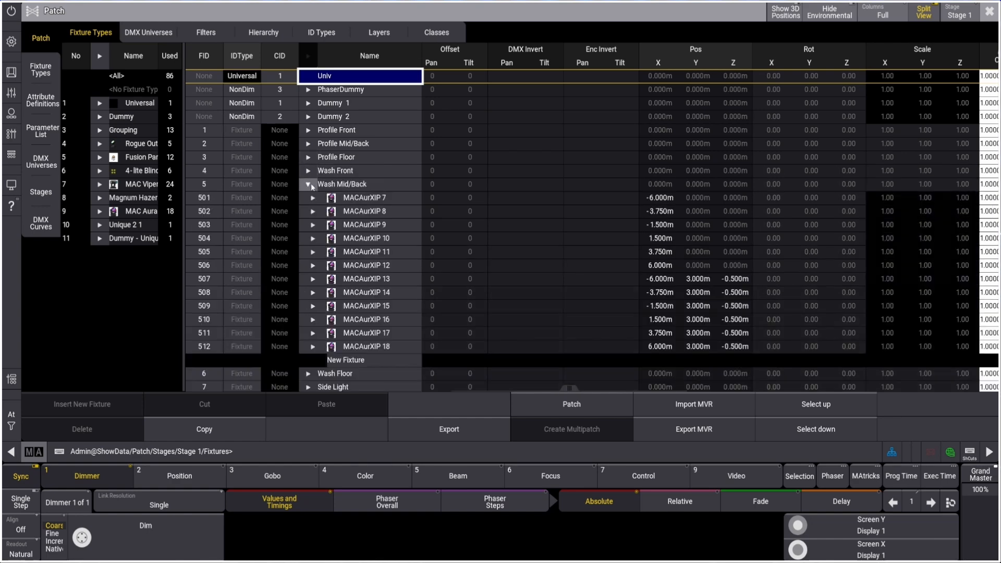
pyautogui.click(308, 184)
pyautogui.click(308, 198)
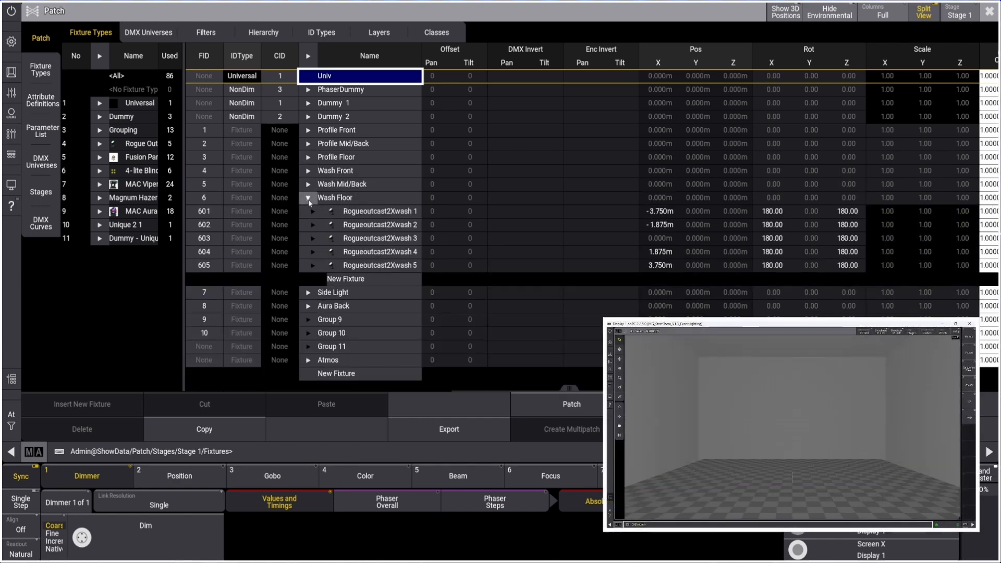
# Examine the Side Light group's fixtures, including their Pos and Rot values, patch addresses, modes and fixture types.
pyautogui.click(308, 198)
pyautogui.click(308, 198)
pyautogui.click(308, 198)
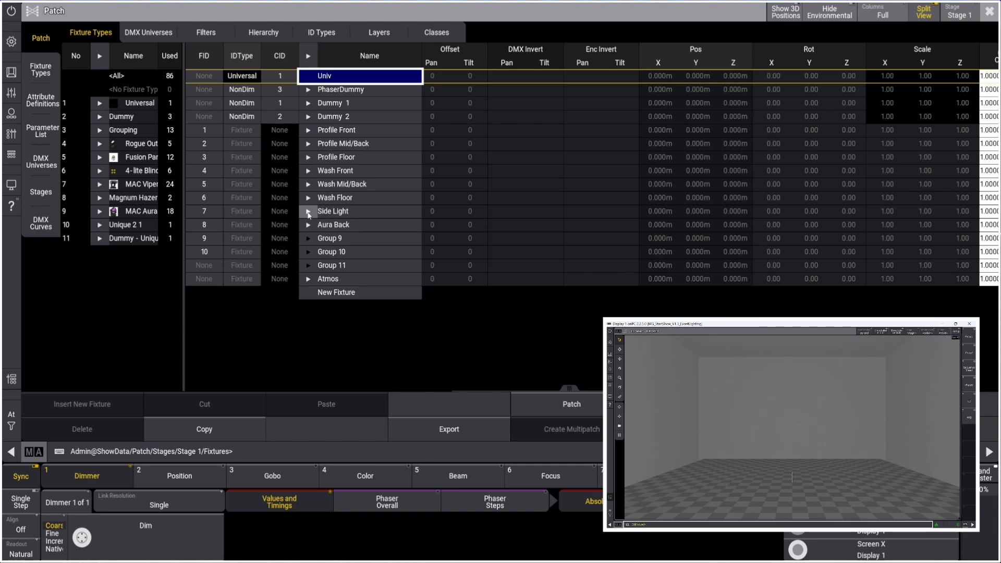
pyautogui.click(308, 211)
pyautogui.click(308, 211)
pyautogui.click(308, 211)
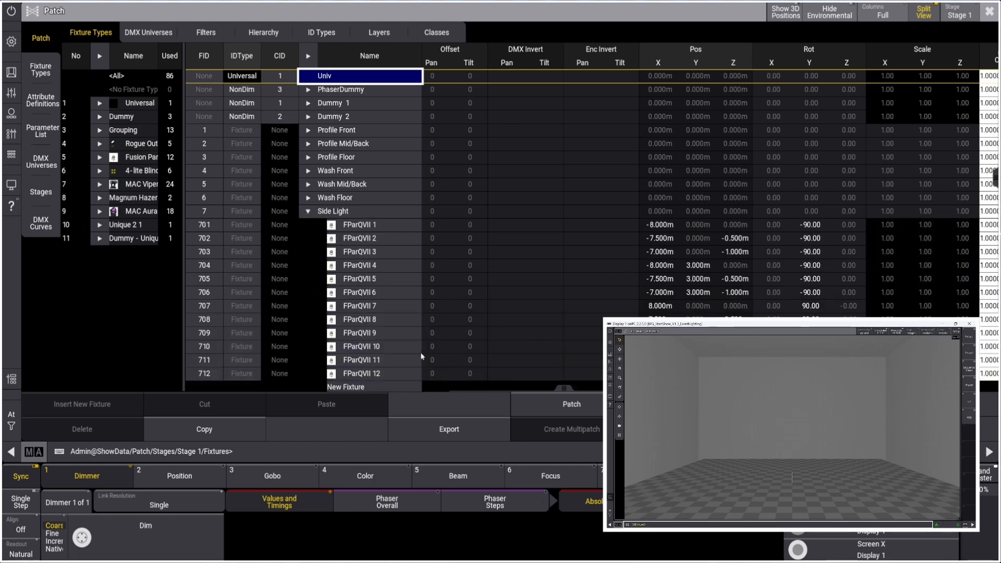
pyautogui.moveTo(549, 388); pyautogui.dragTo(364, 389)
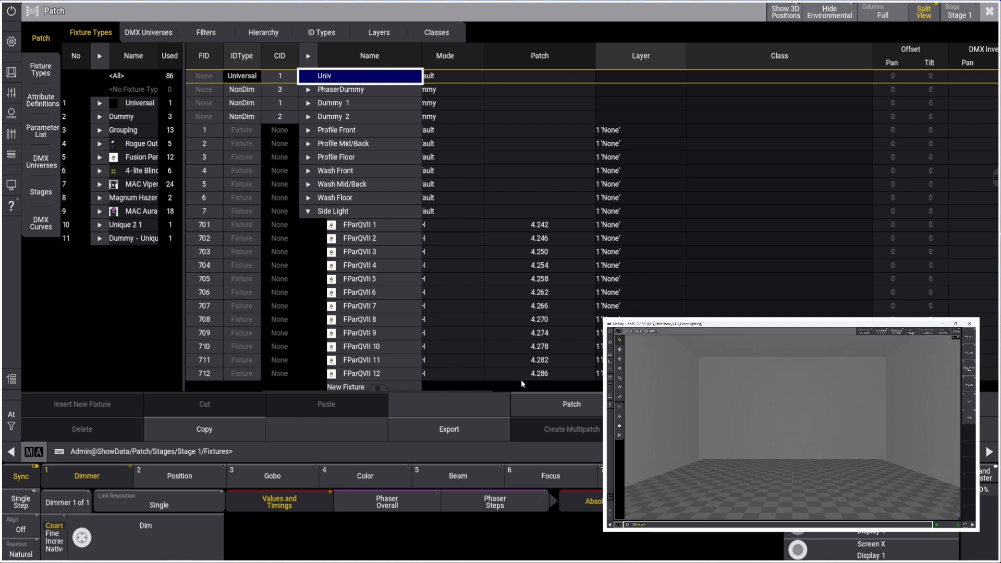
pyautogui.moveTo(376, 388); pyautogui.dragTo(245, 392)
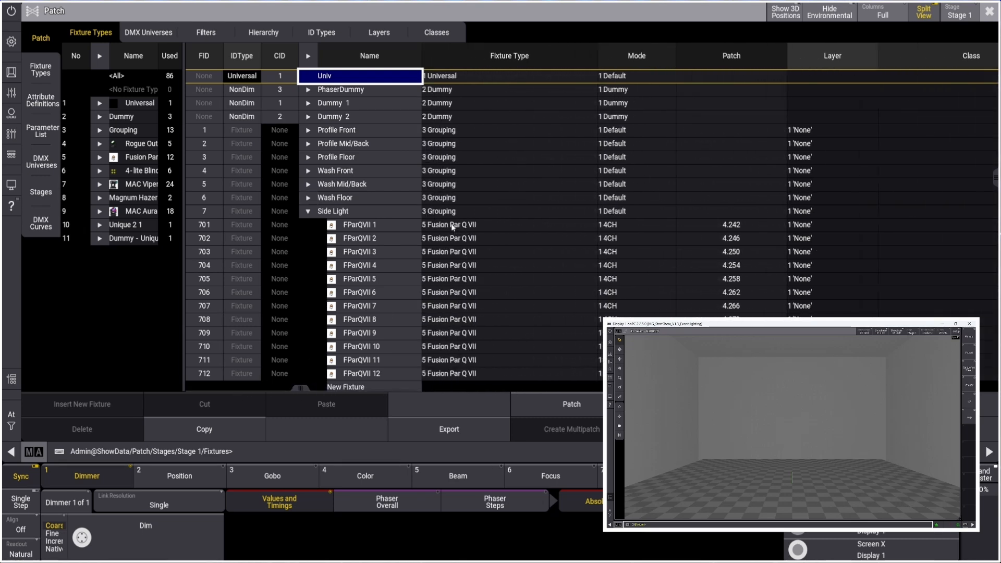
# View the fixture types in the show that could be assigned to FParQVII 1 through 12.
pyautogui.moveTo(455, 231); pyautogui.dragTo(451, 376)
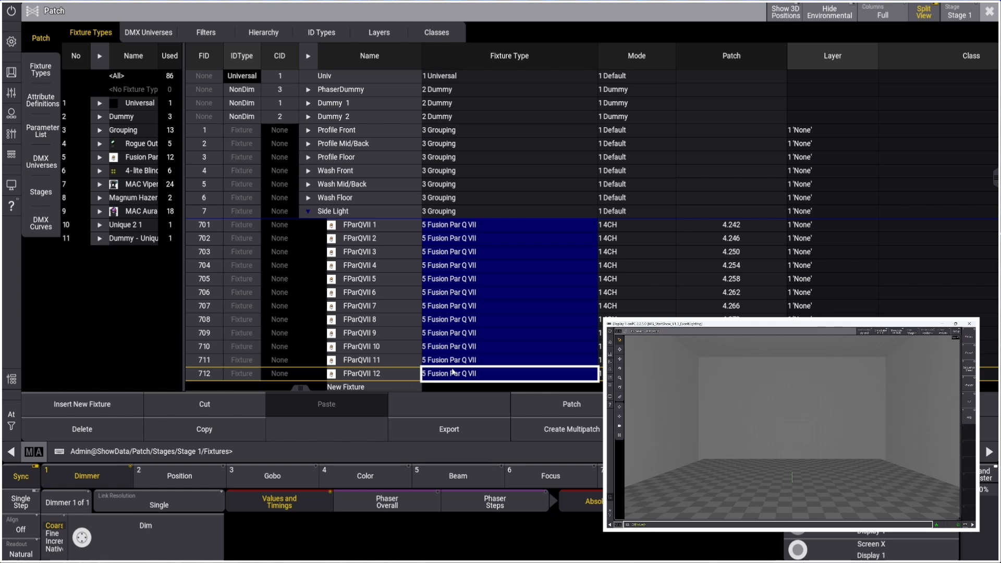
pyautogui.click(468, 322)
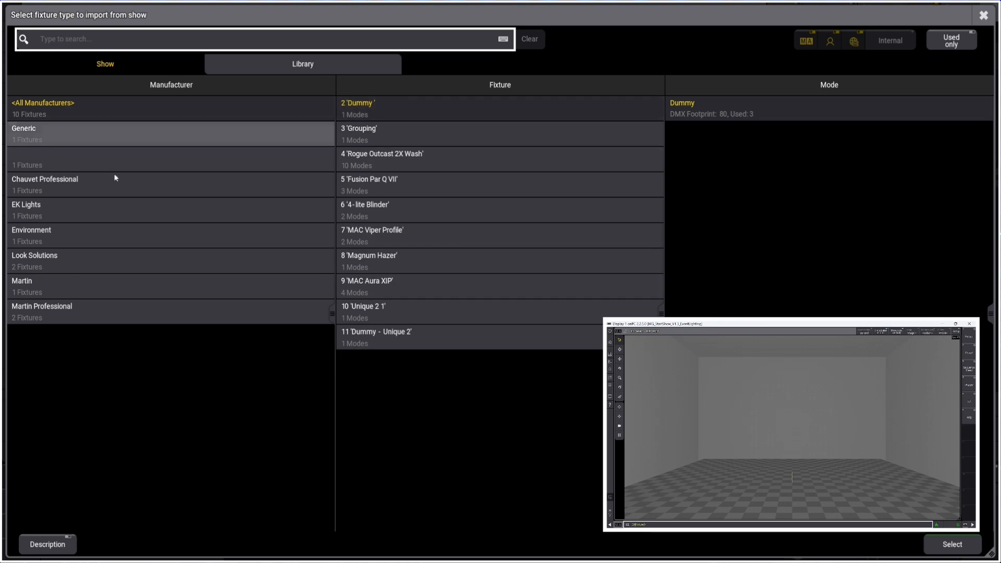
pyautogui.press('Escape')
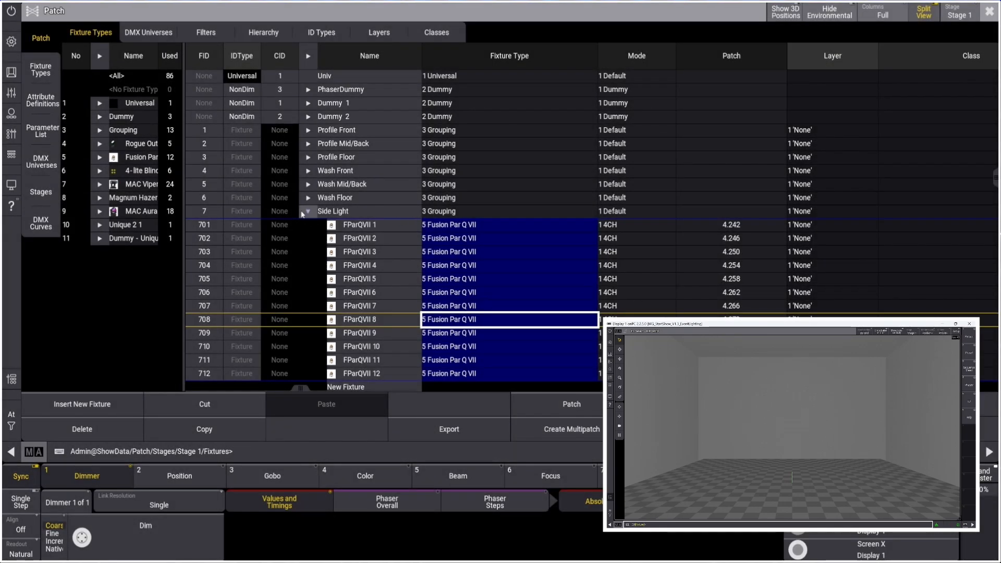
# Review the fixtures and fixture types inside the Profile, Wash, Side Light and Aura Back groups.
pyautogui.click(307, 211)
pyautogui.click(307, 171)
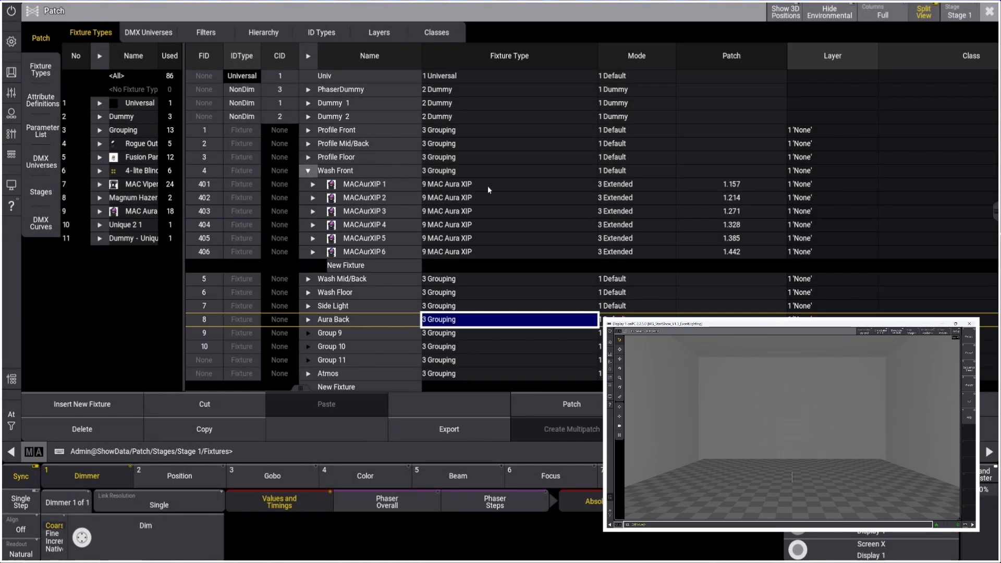
pyautogui.click(307, 171)
pyautogui.click(308, 211)
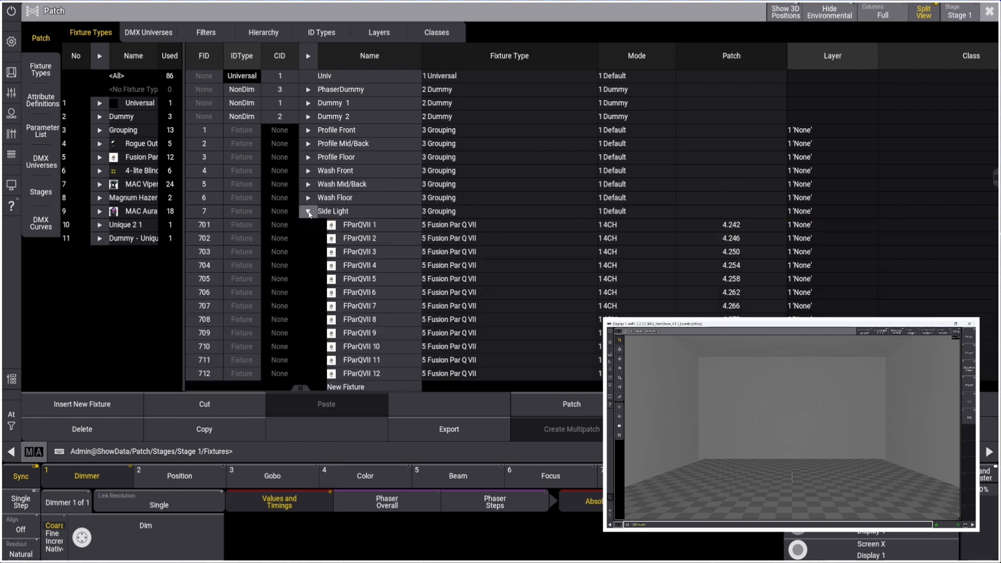
pyautogui.click(308, 211)
pyautogui.click(307, 224)
pyautogui.click(307, 224)
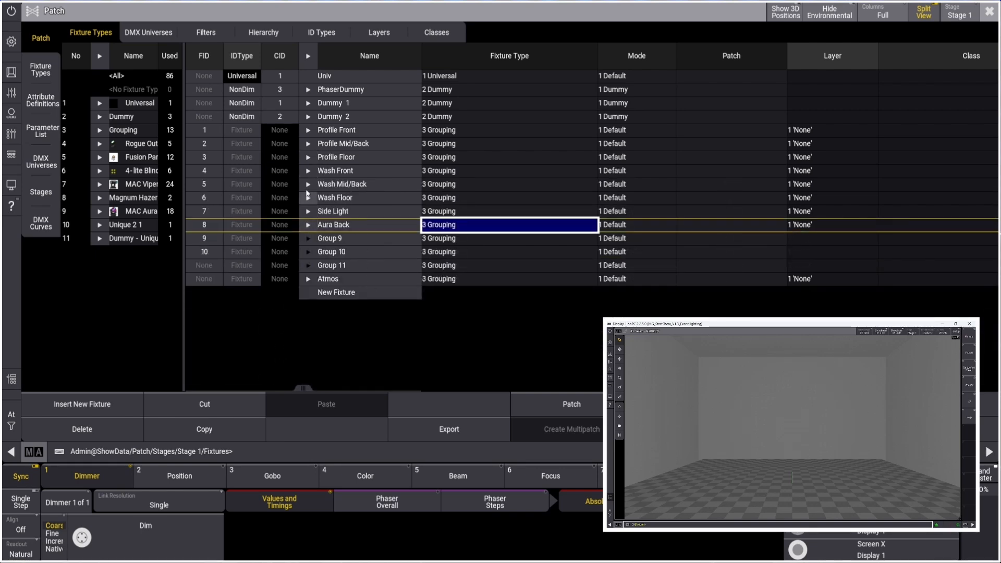
pyautogui.click(307, 184)
pyautogui.click(308, 184)
pyautogui.click(308, 197)
pyautogui.click(308, 197)
pyautogui.click(308, 157)
pyautogui.click(308, 157)
pyautogui.click(308, 143)
pyautogui.click(308, 142)
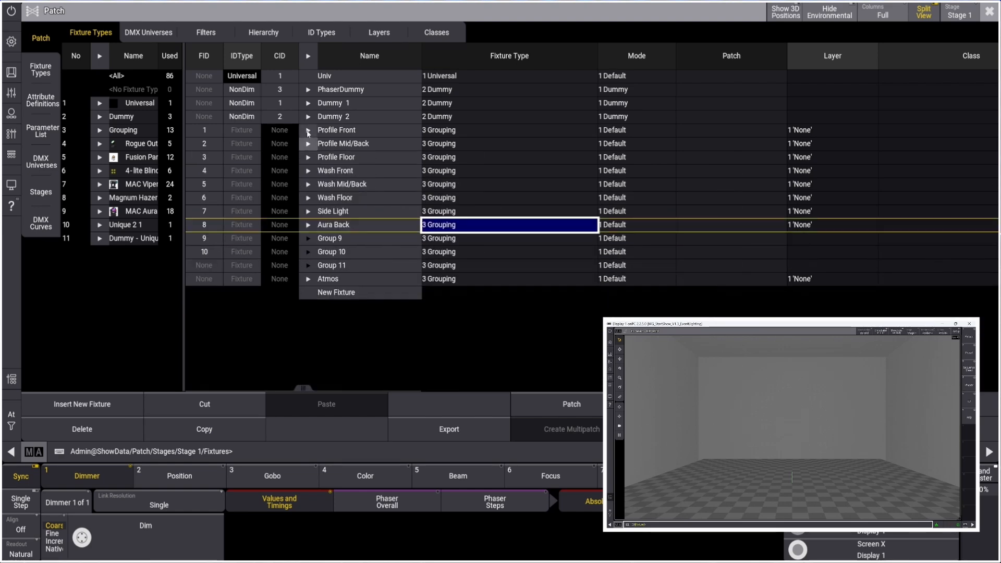
pyautogui.click(308, 131)
pyautogui.click(308, 132)
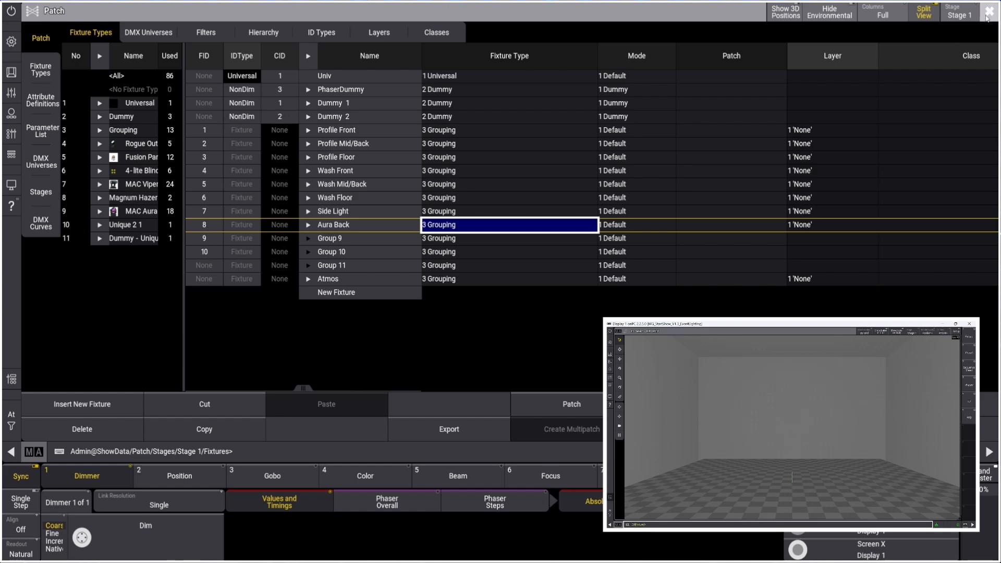
# Exit the patch and open the Live Patch.
pyautogui.click(989, 11)
pyautogui.click(414, 309)
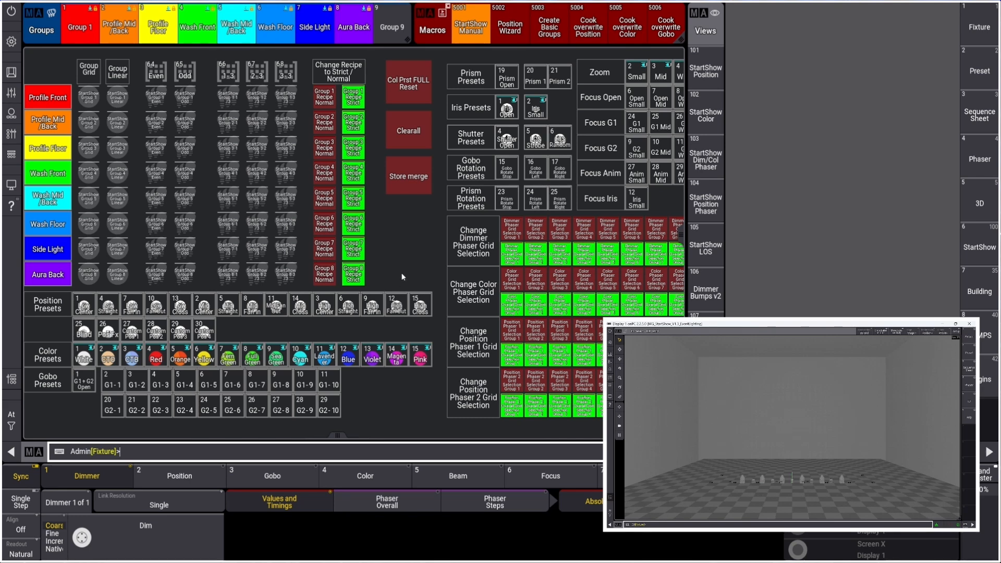
pyautogui.click(11, 42)
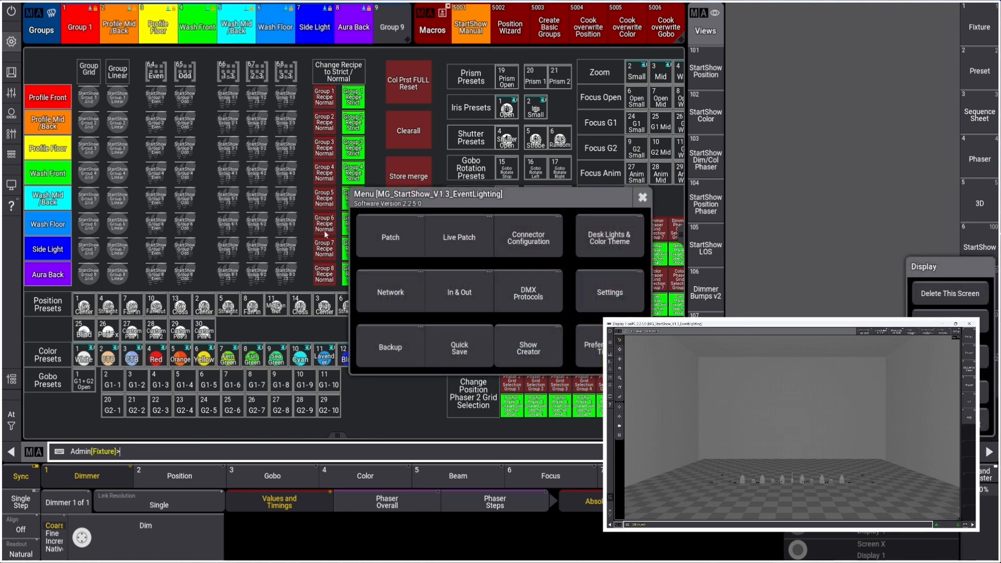
pyautogui.click(458, 237)
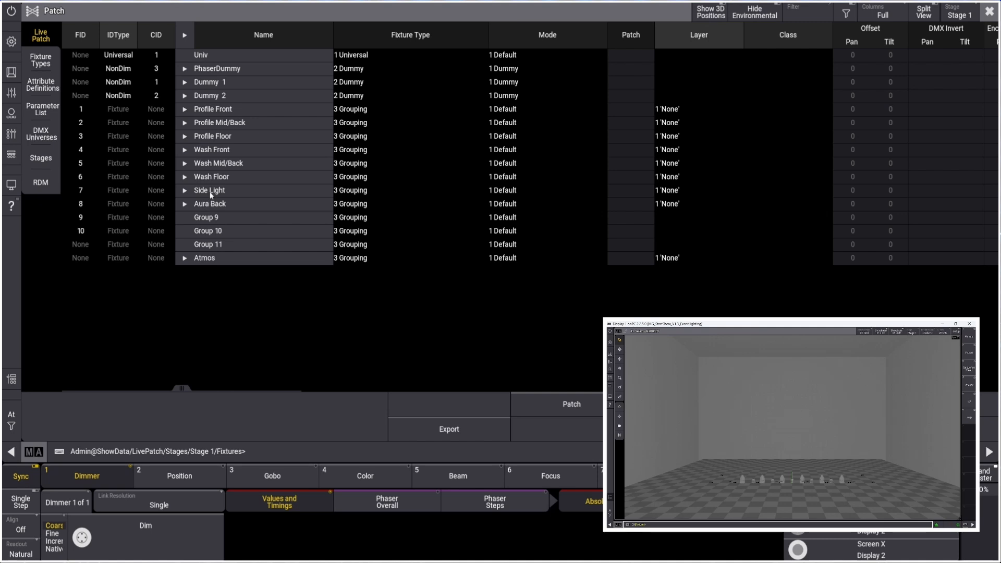
# Check the Pos values of the Profile Front group and the fixtures inside it.
pyautogui.click(244, 108)
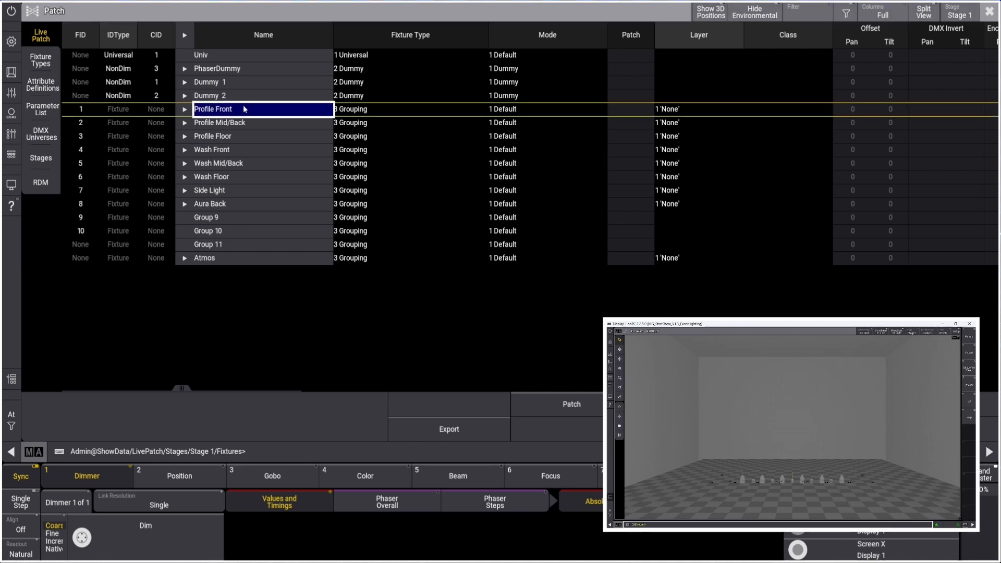
pyautogui.moveTo(182, 389); pyautogui.dragTo(393, 388)
pyautogui.doubleClick(579, 110)
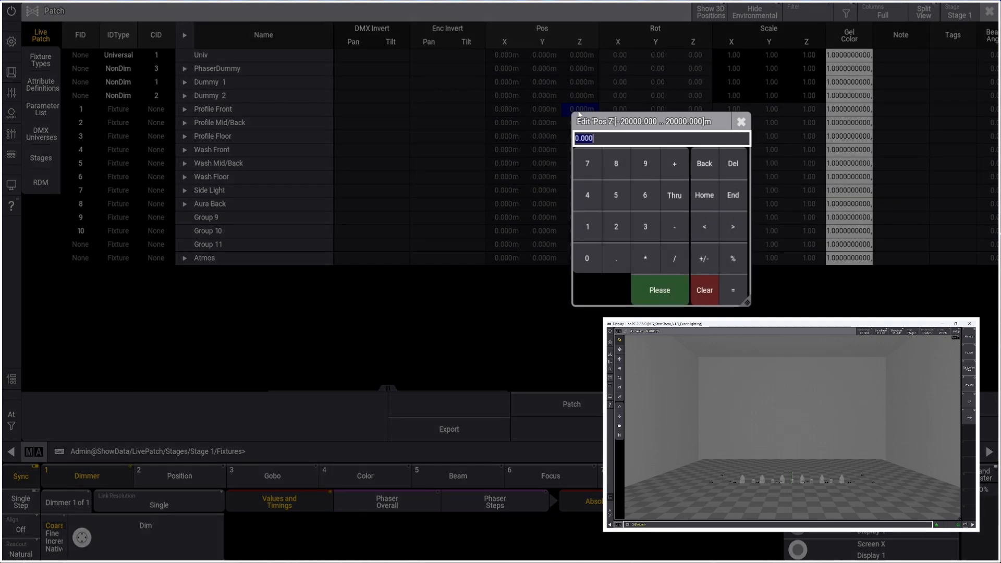
pyautogui.click(740, 121)
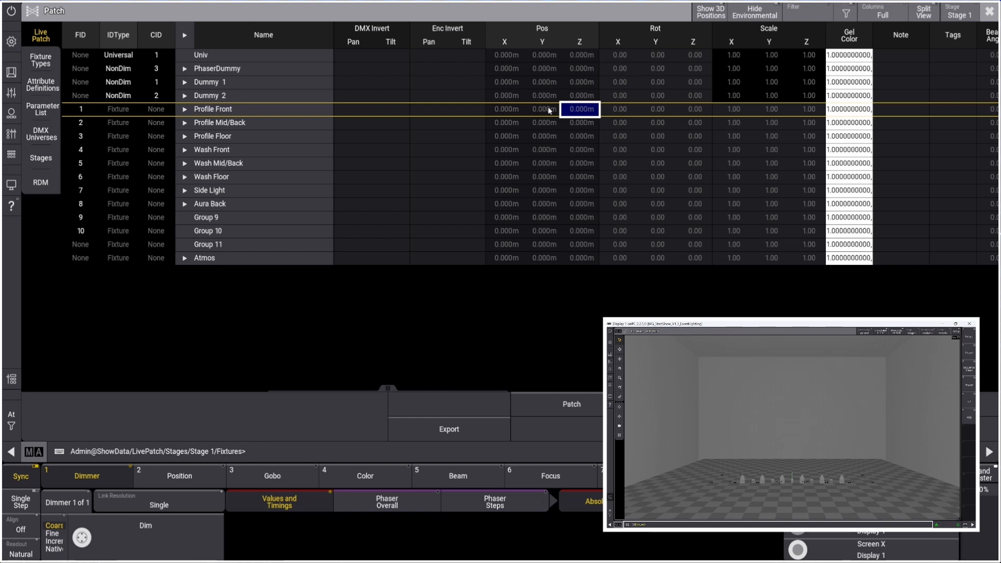
pyautogui.click(193, 113)
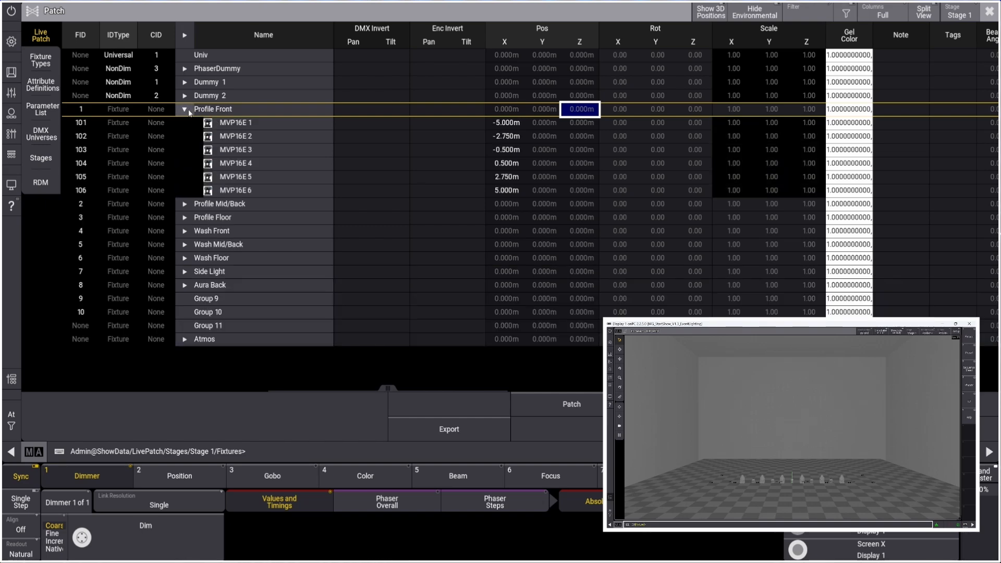
pyautogui.click(194, 114)
# Set the Profile Front group's Pos Z to 10 m.
pyautogui.click(536, 98)
pyautogui.click(544, 105)
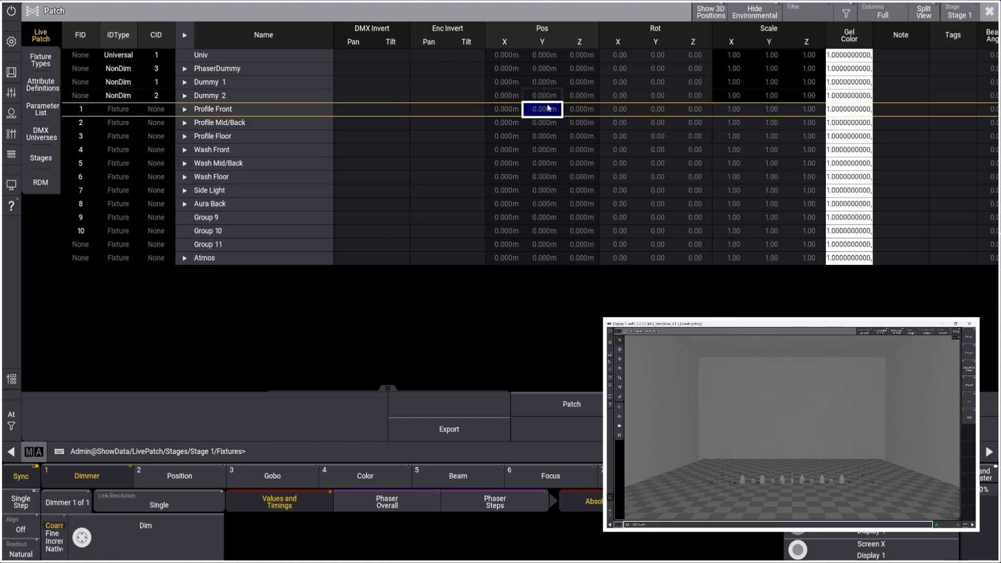
pyautogui.rightClick(572, 111)
pyautogui.click(566, 109)
pyautogui.rightClick(573, 109)
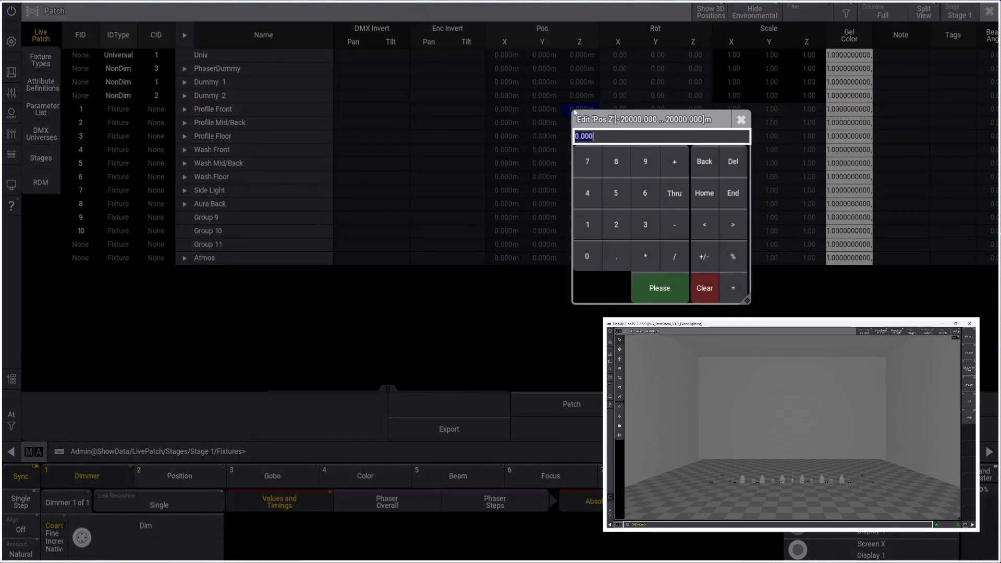
pyautogui.write('10')
pyautogui.press('Return')
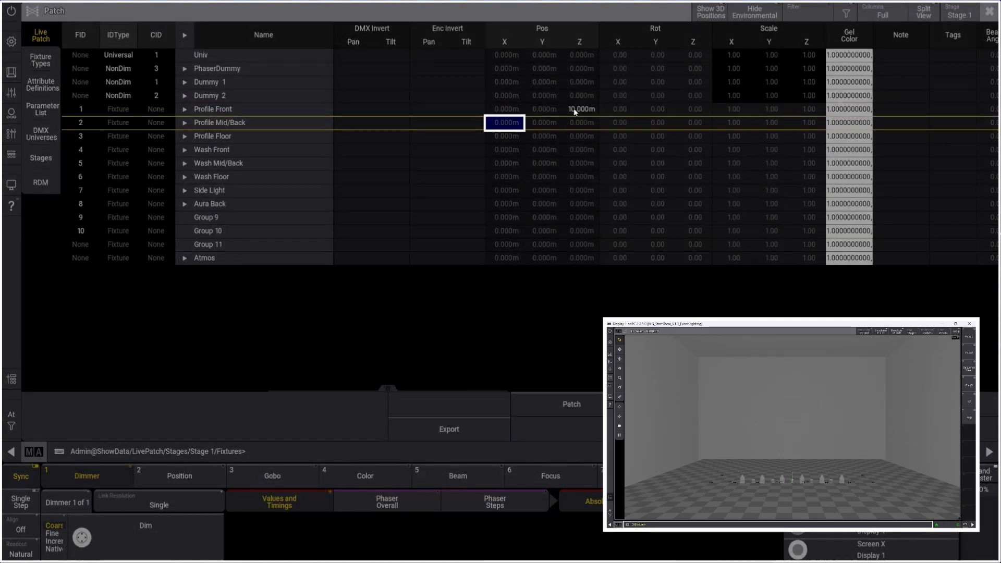
# Set the Profile Front group's Pos Y to -3 m.
pyautogui.click(539, 108)
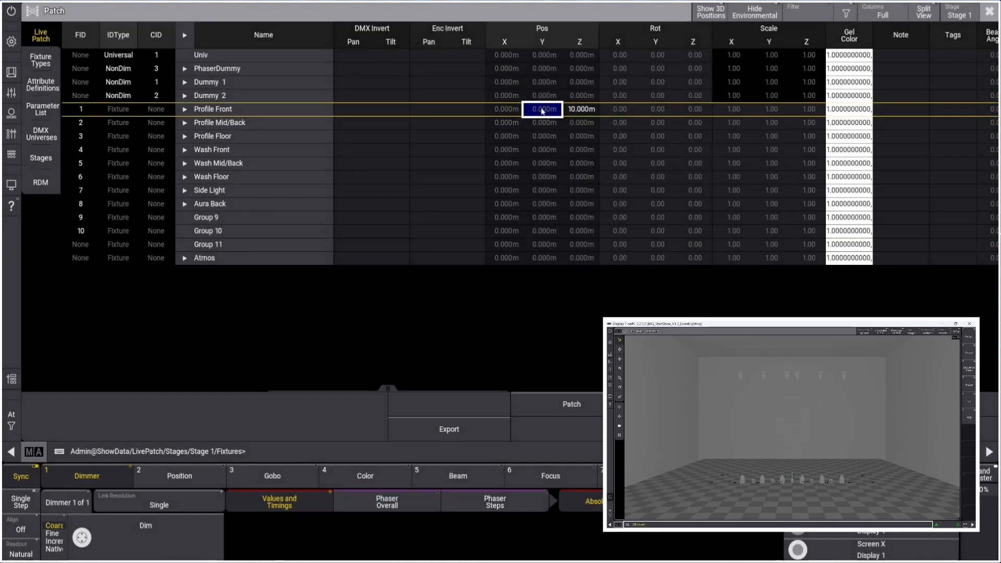
pyautogui.rightClick(540, 107)
pyautogui.write('-3')
pyautogui.press('Return')
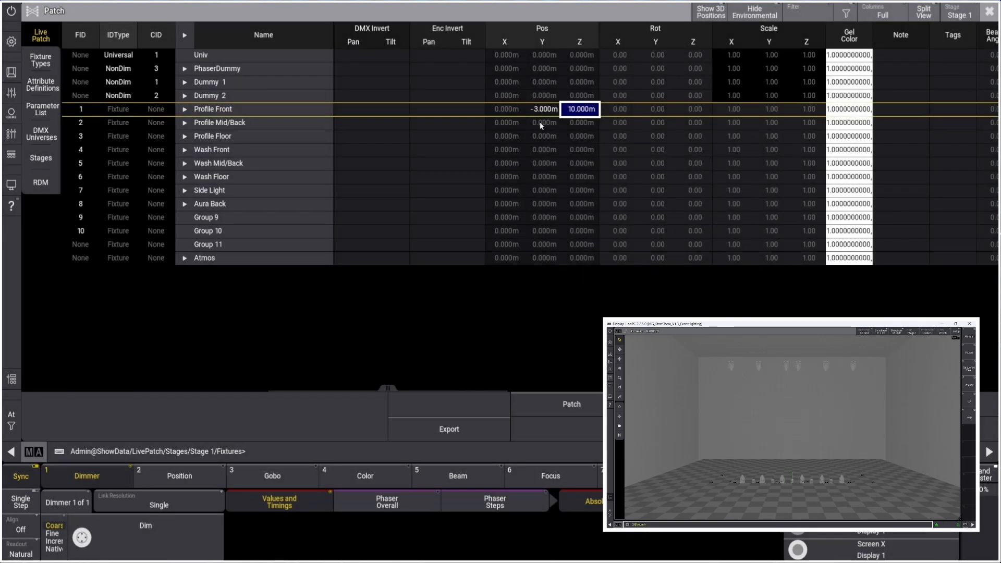
# Check the position offsets of the fixtures inside the Profile Mid/Back group.
pyautogui.click(538, 123)
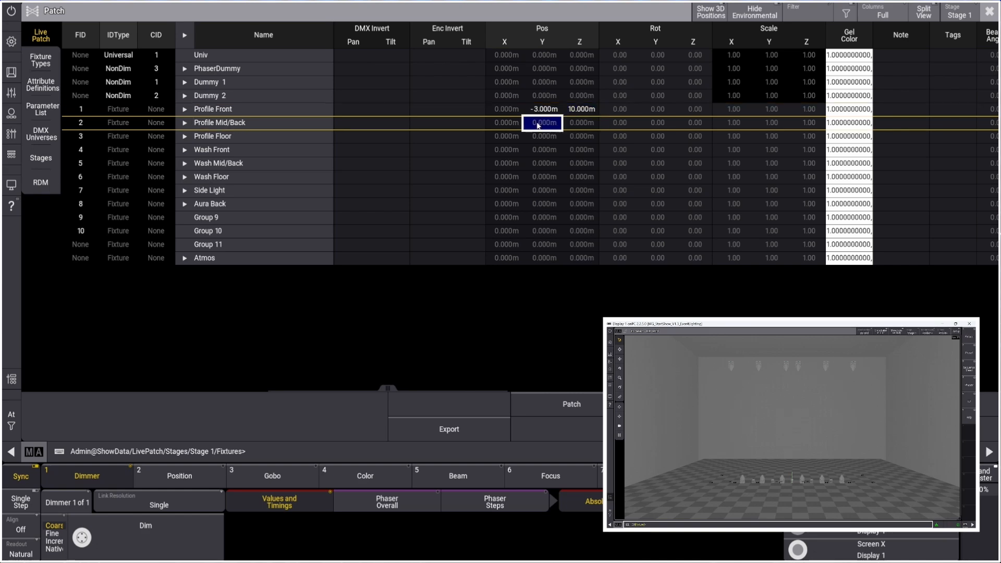
pyautogui.click(538, 125)
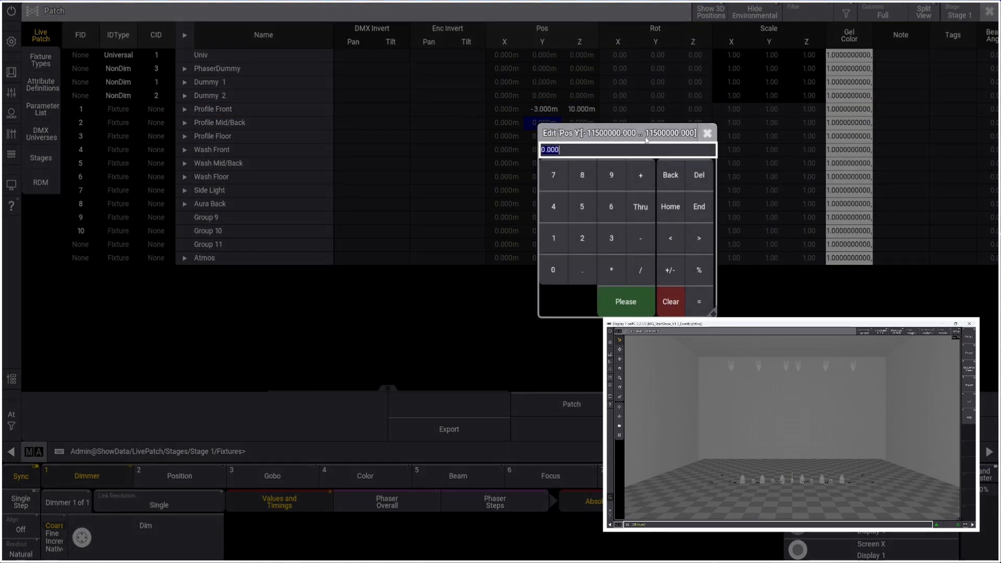
pyautogui.click(707, 133)
pyautogui.click(185, 123)
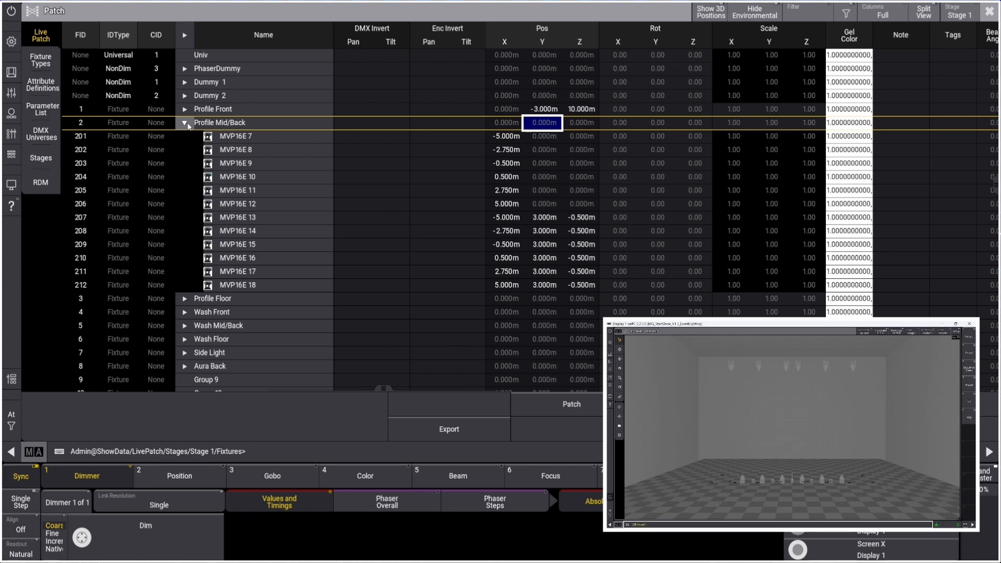
pyautogui.click(184, 123)
# Set the Profile Mid/Back group's Pos Y to 2 m and Pos Z to 9 m.
pyautogui.click(542, 123)
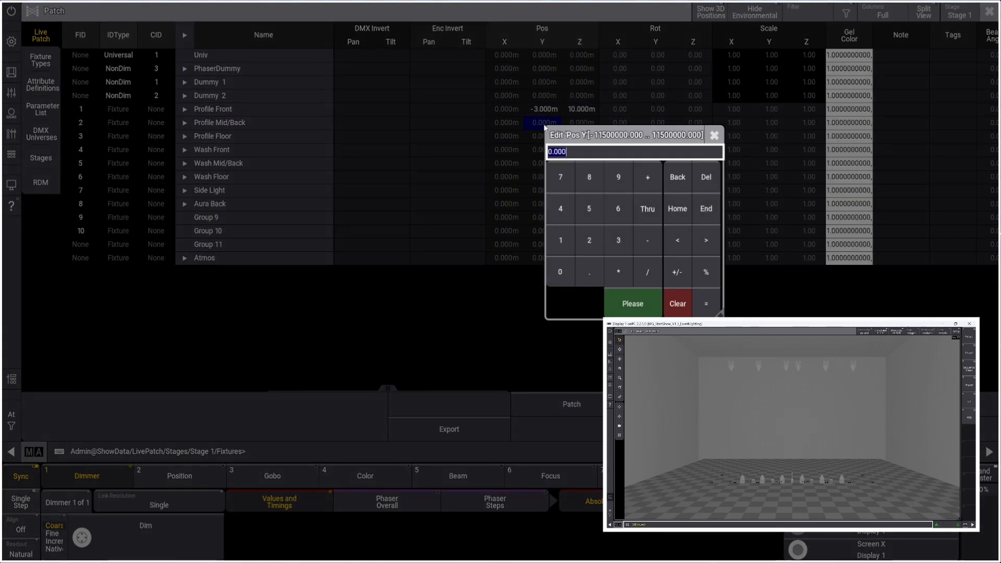
pyautogui.press('BackSpace')
pyautogui.write('2')
pyautogui.press('Return')
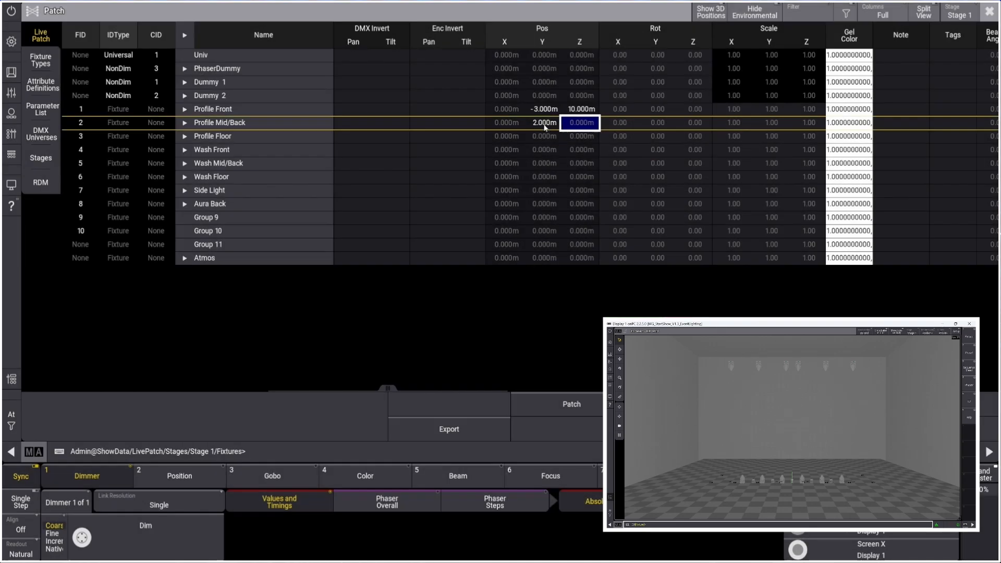
pyautogui.click(574, 125)
pyautogui.write('9')
pyautogui.press('Return')
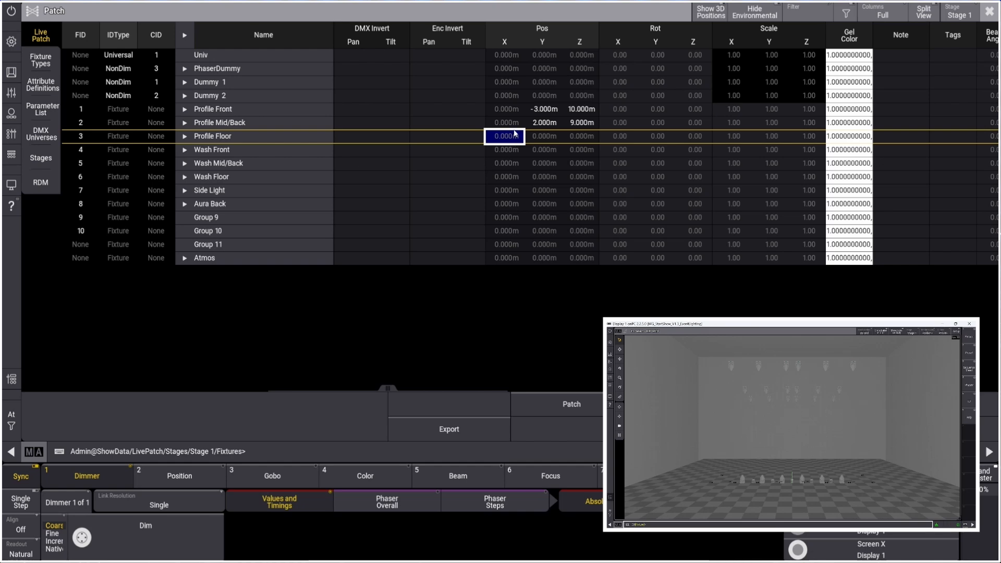
# Compare the Pos values of MVP16E 7 through 12 with MVP16E 13 through 18 in Profile Mid/Back, and look inside Profile Floor.
pyautogui.click(184, 123)
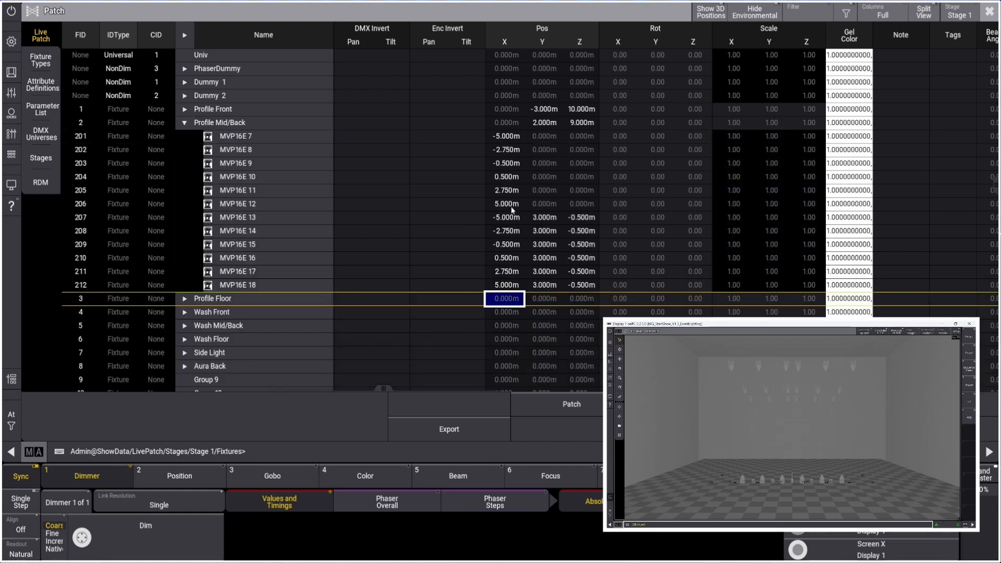
pyautogui.moveTo(505, 188); pyautogui.dragTo(506, 139)
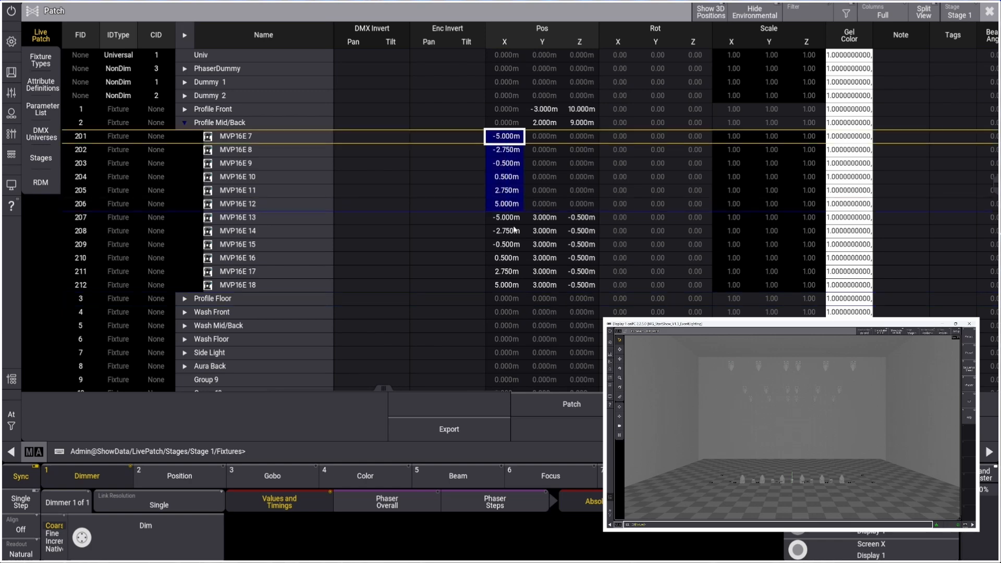
pyautogui.moveTo(505, 218); pyautogui.dragTo(580, 290)
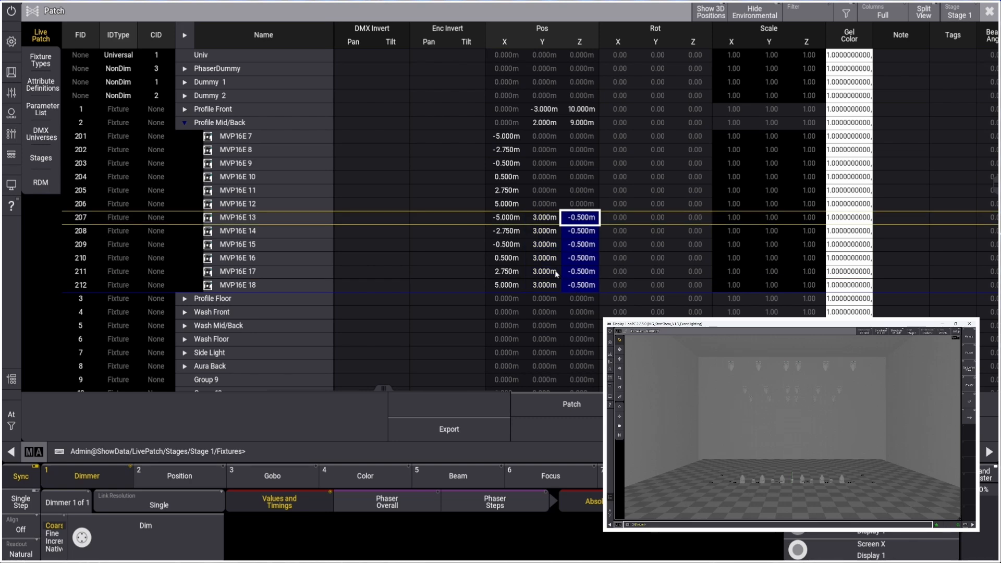
pyautogui.click(185, 123)
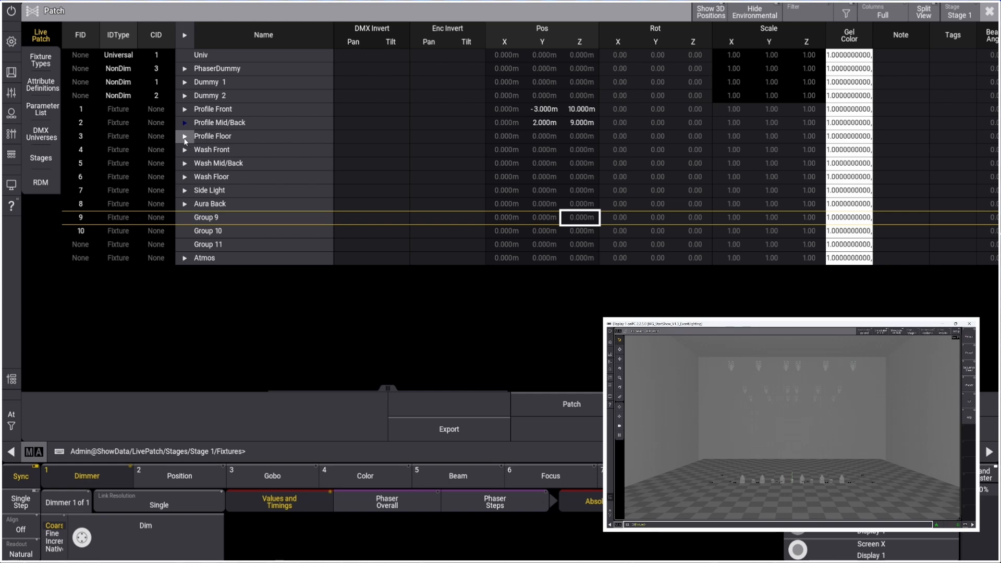
pyautogui.click(184, 136)
pyautogui.click(184, 137)
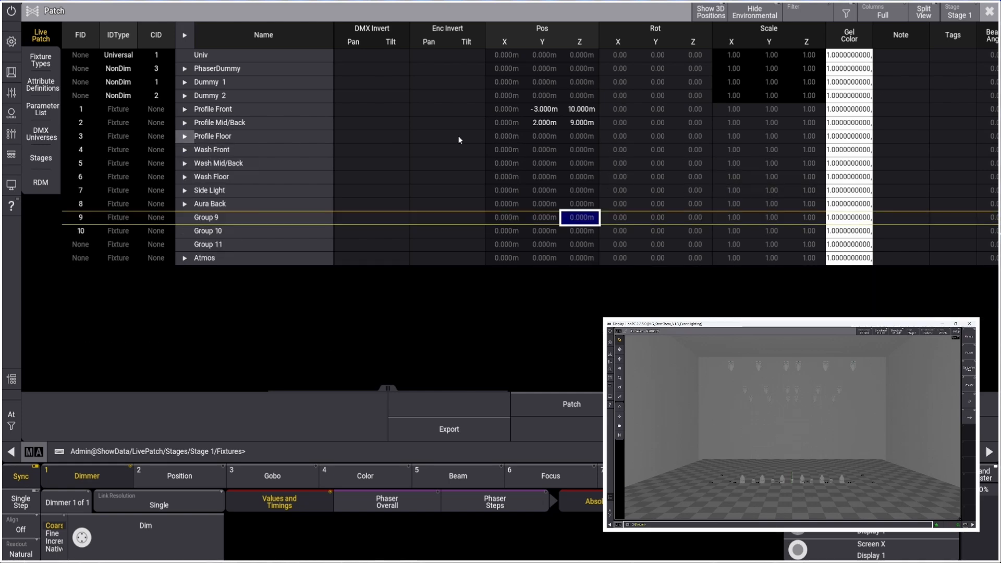
# Set the Profile Floor group's Pos Z to 1.2 m.
pyautogui.doubleClick(577, 136)
pyautogui.write('1.2')
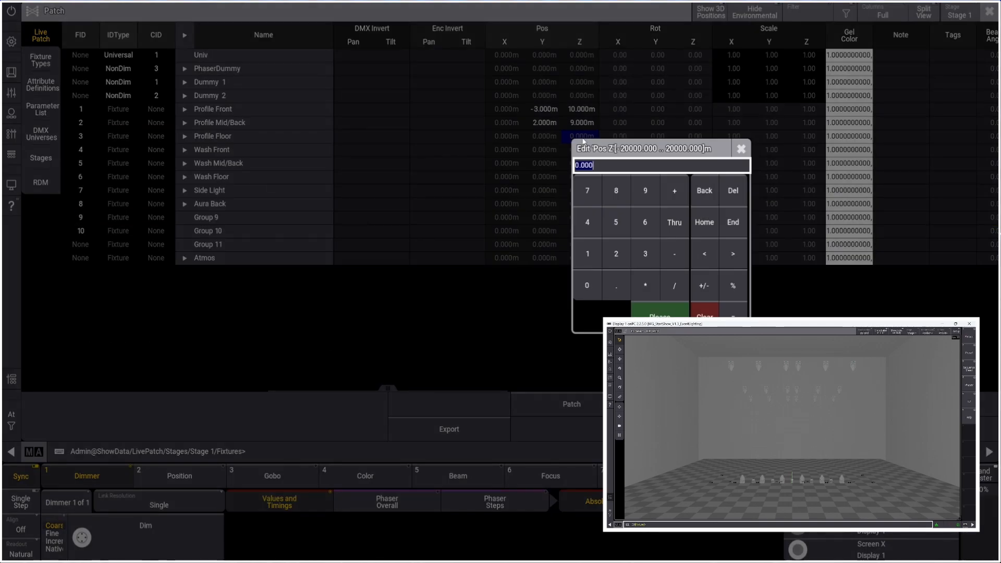
pyautogui.press('Return')
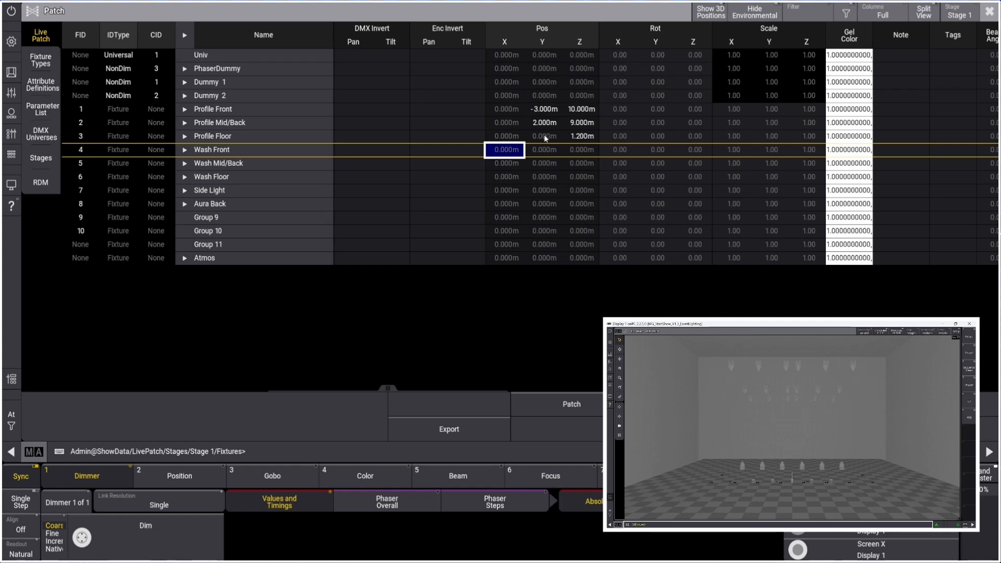
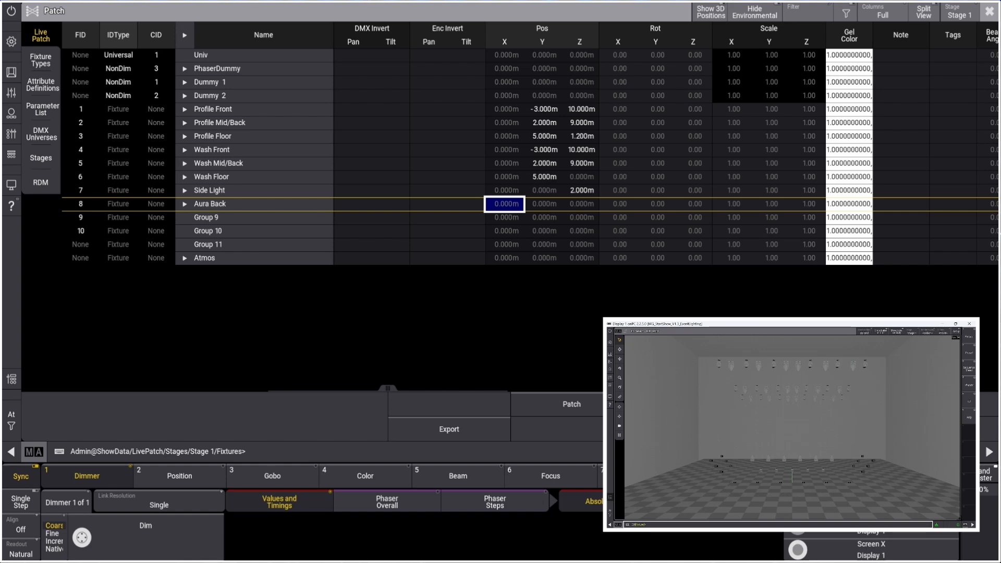
# Set the Aura Back group's Pos Z to 10 m and Pos Y to -3 m, checking its fixtures' offsets.
pyautogui.click(185, 204)
pyautogui.click(580, 203)
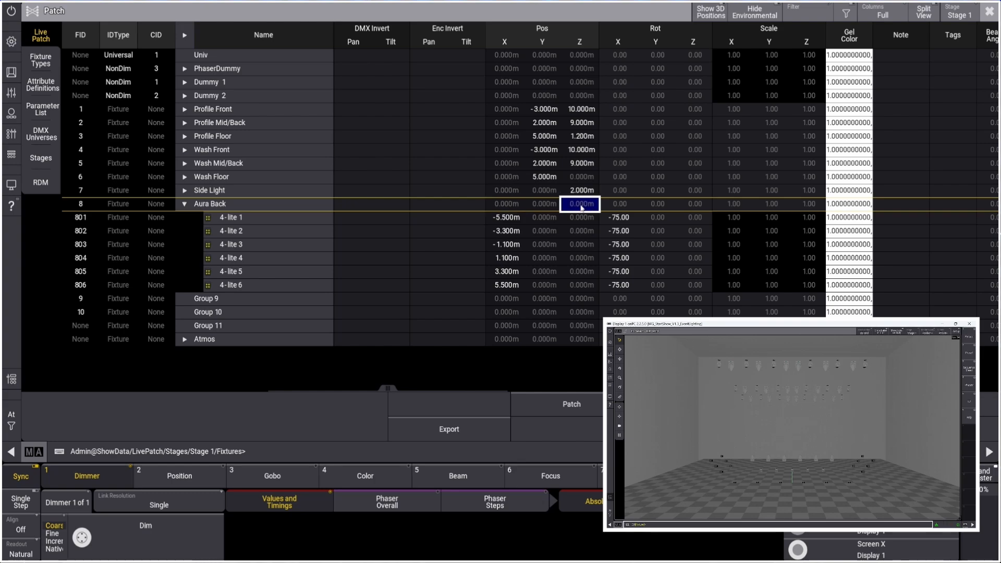
pyautogui.click(581, 207)
pyautogui.write('10')
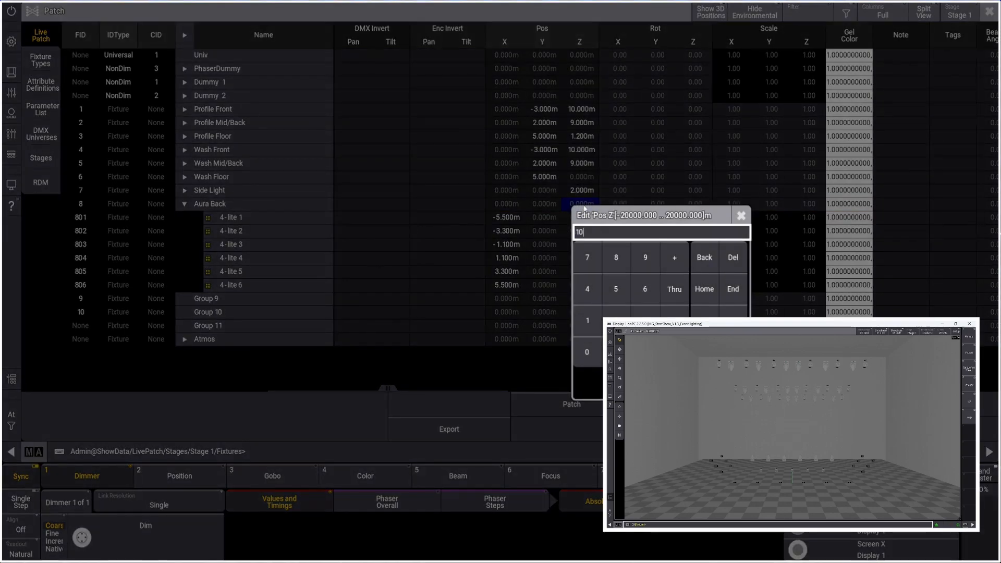
pyautogui.press('Return')
pyautogui.click(547, 205)
pyautogui.click(548, 205)
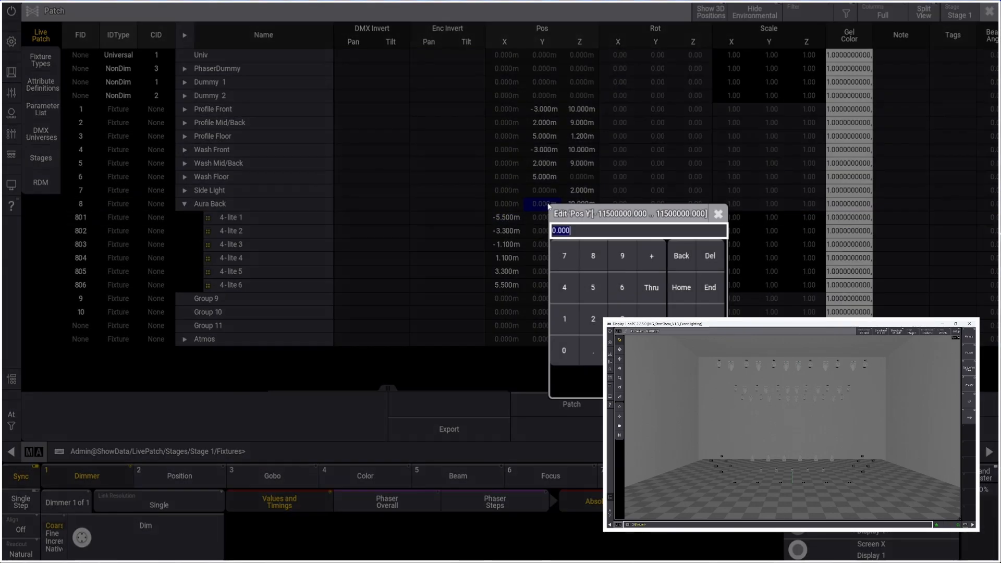
pyautogui.write('-3')
pyautogui.press('Return')
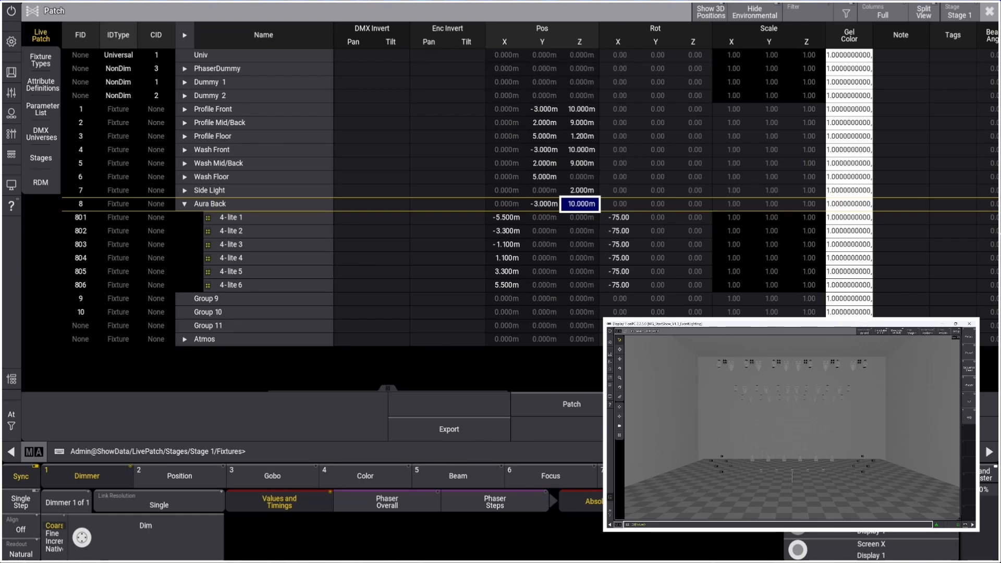
pyautogui.click(184, 203)
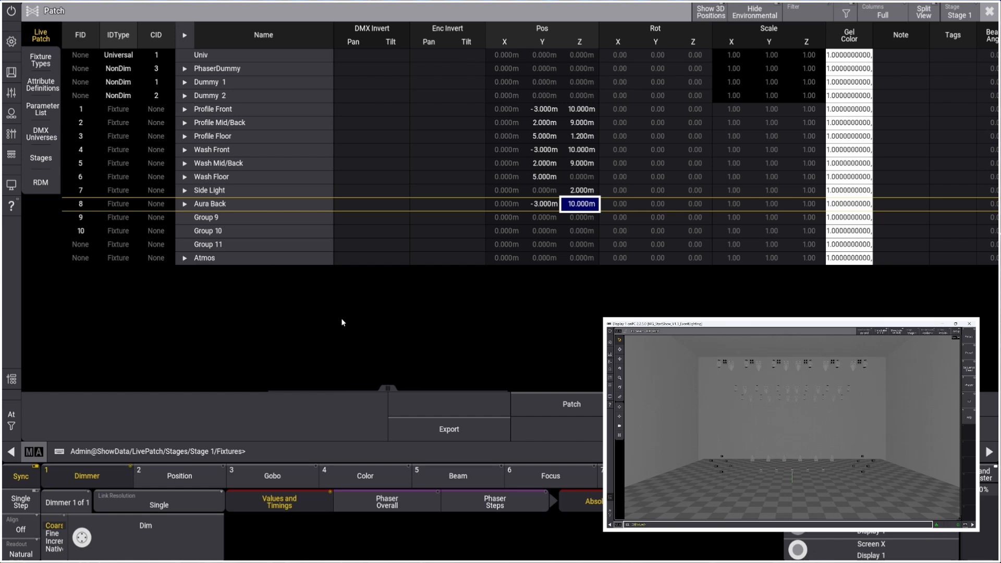
# Review the remaining patch columns and the fixtures inside Profile Front and Profile Mid/Back, including the list of fixture types.
pyautogui.moveTo(381, 386); pyautogui.dragTo(544, 389)
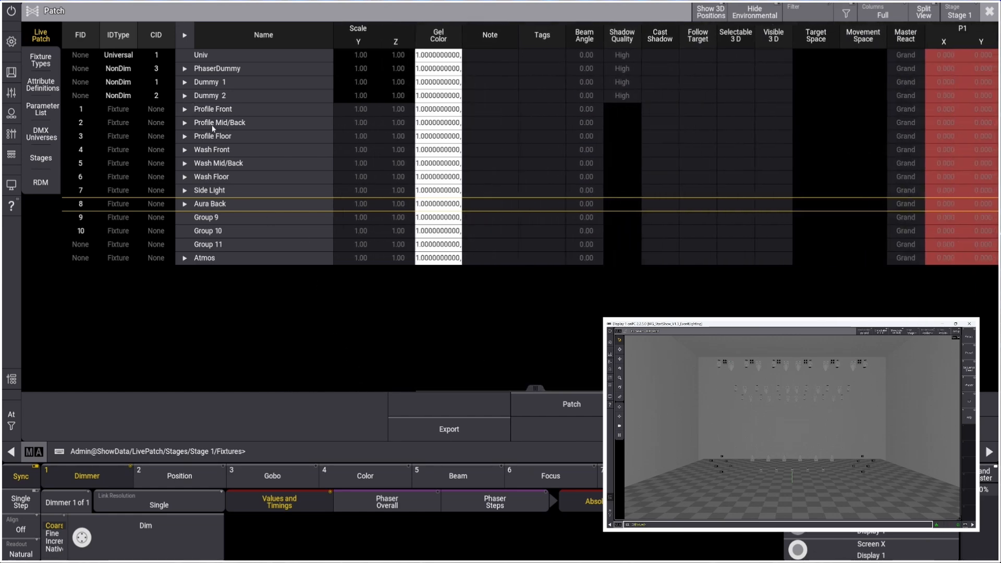
pyautogui.click(184, 109)
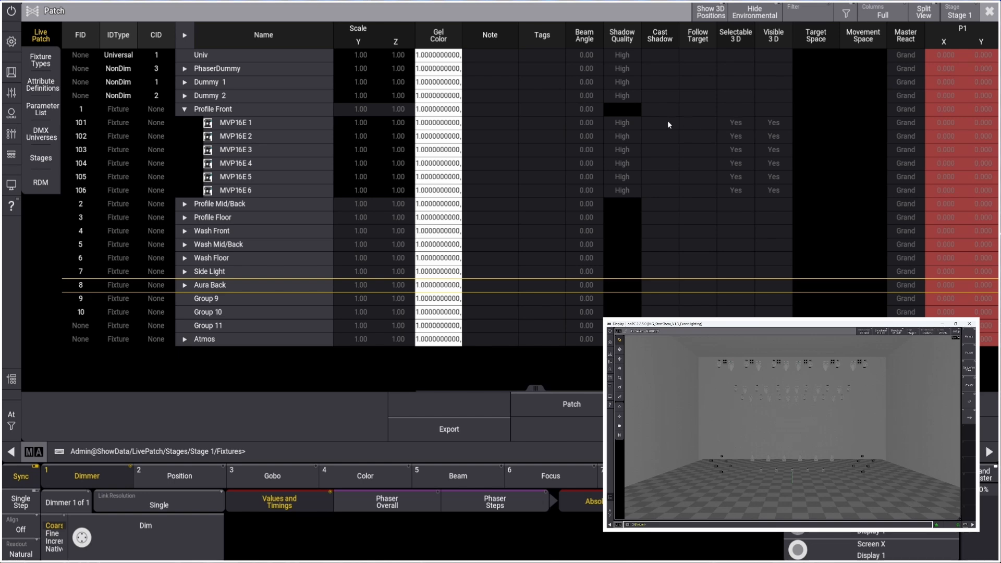
pyautogui.moveTo(535, 388); pyautogui.dragTo(326, 388)
pyautogui.click(185, 217)
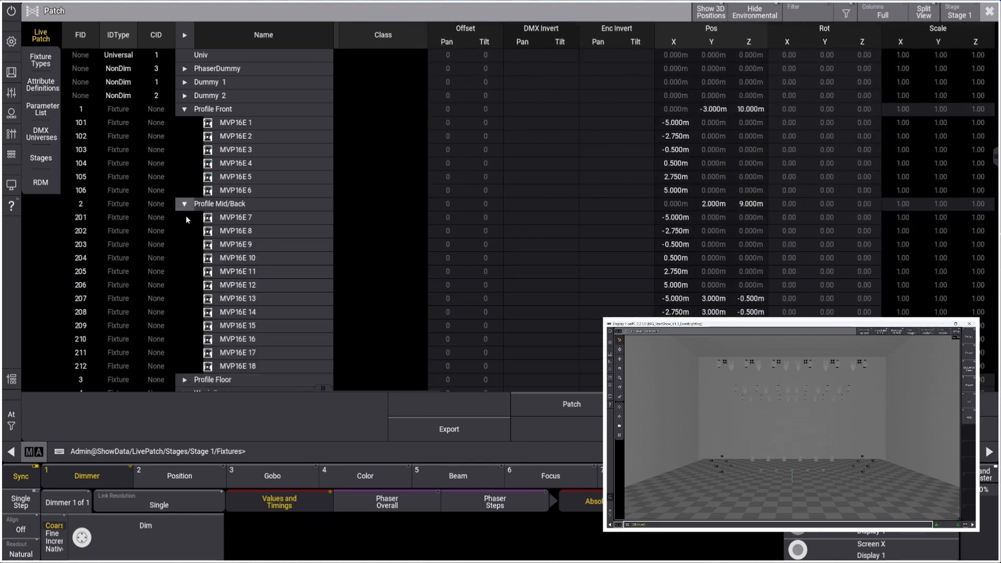
pyautogui.click(185, 217)
pyautogui.click(185, 109)
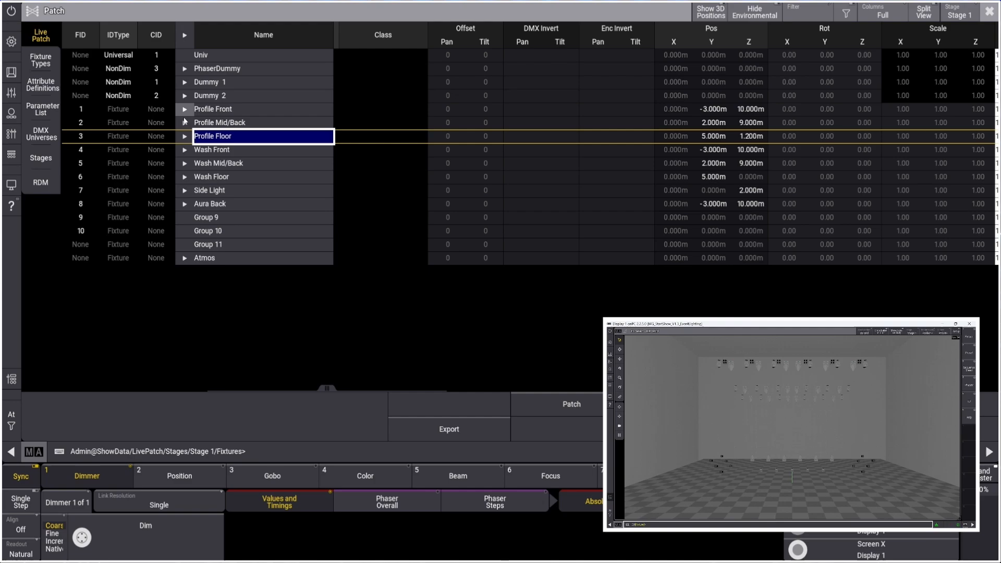
pyautogui.click(184, 149)
pyautogui.click(185, 150)
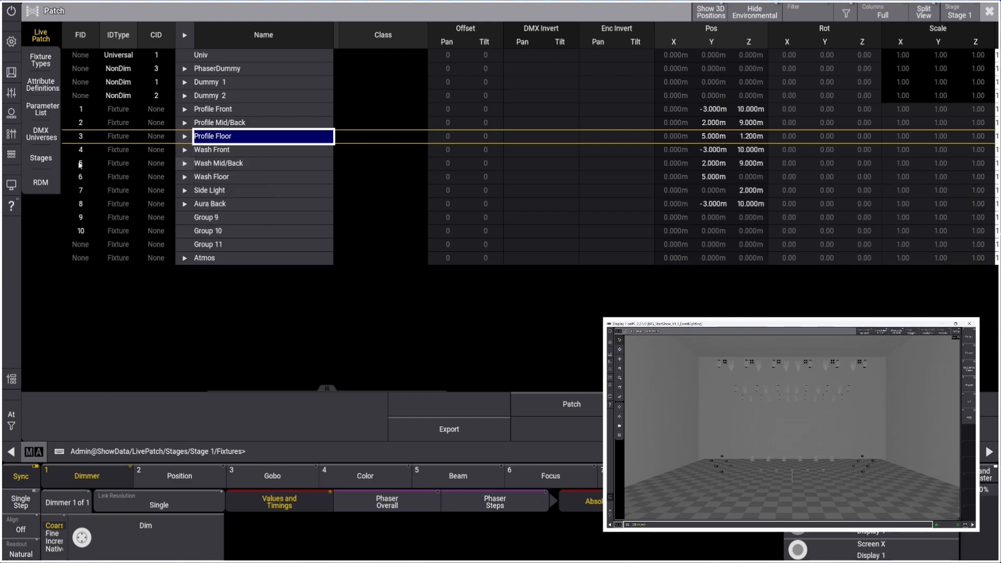
pyautogui.click(41, 62)
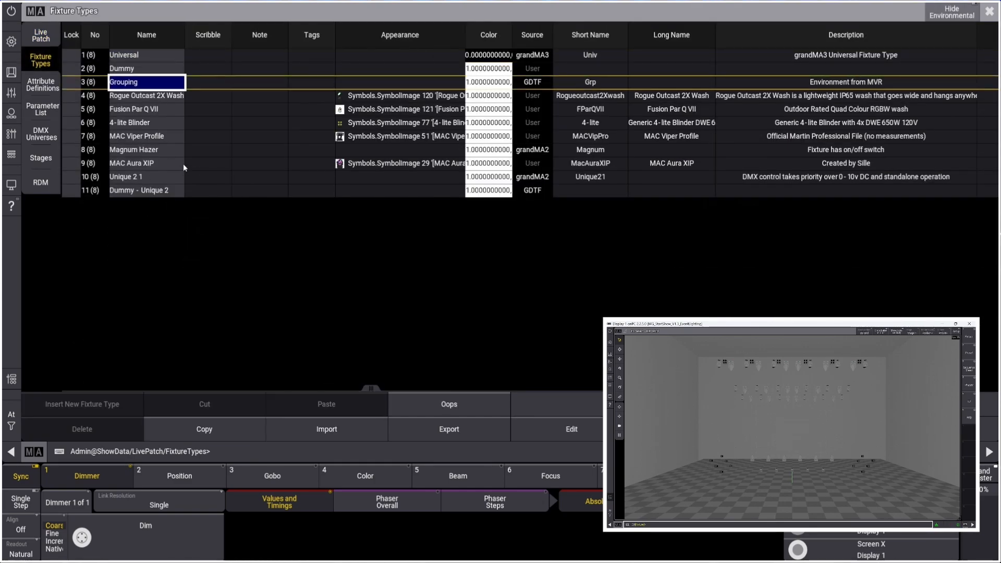
# Close the patch and select the individual fixtures of the Profile Front group in the Preset view.
pyautogui.click(989, 11)
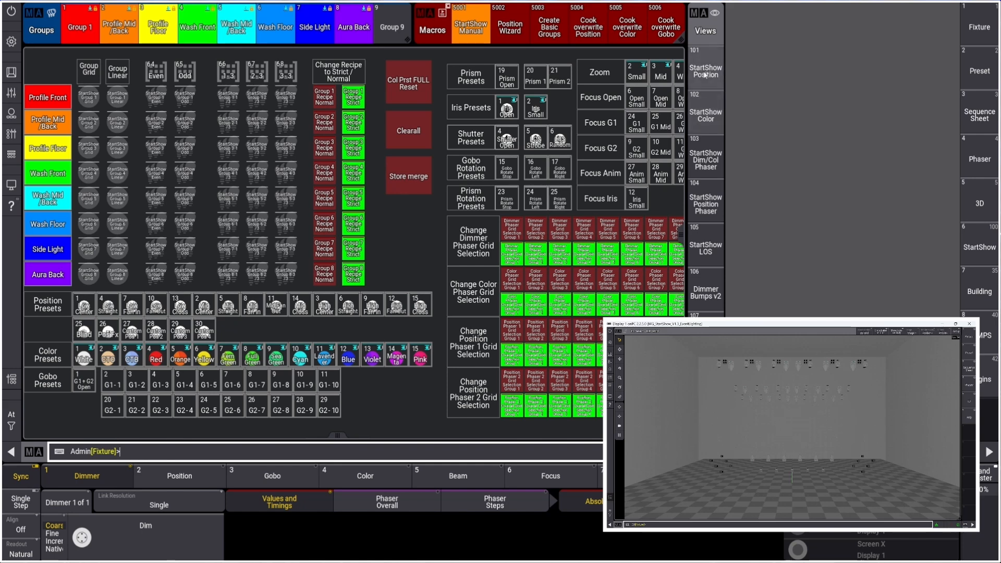
pyautogui.click(980, 71)
pyautogui.click(84, 253)
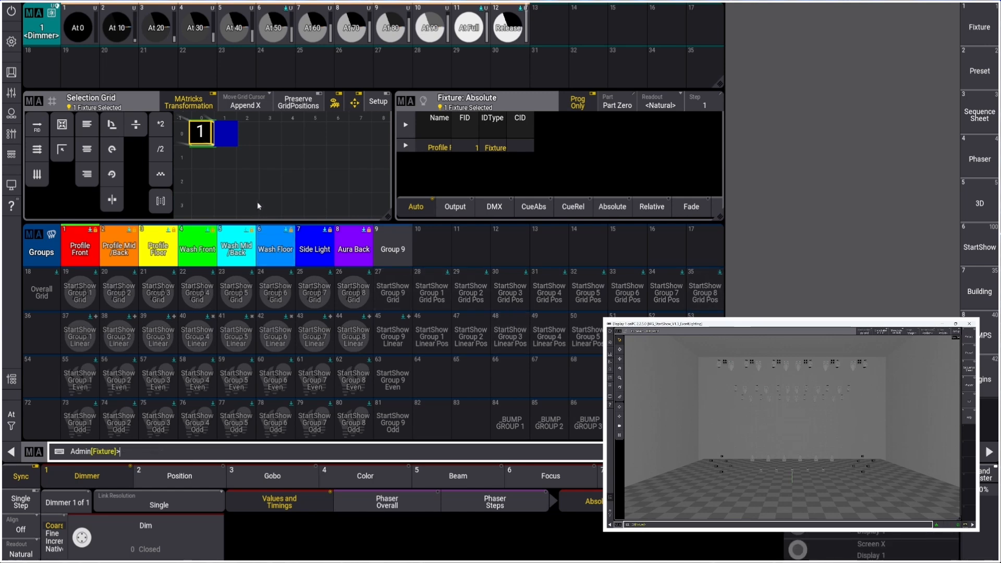
pyautogui.press('Down')
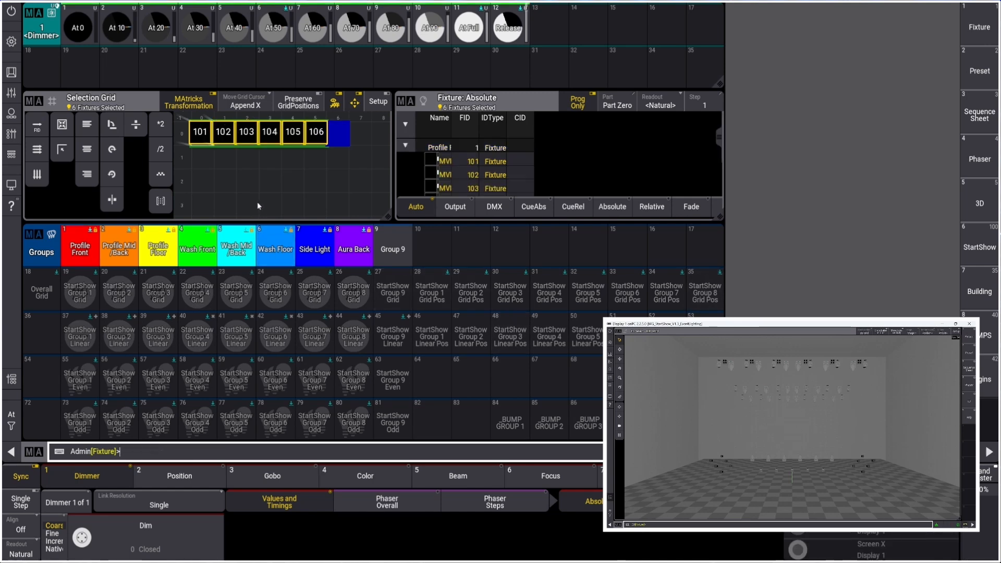
# Turn on Highlight for the selected Profile Front fixtures from the Command Section.
pyautogui.click(16, 73)
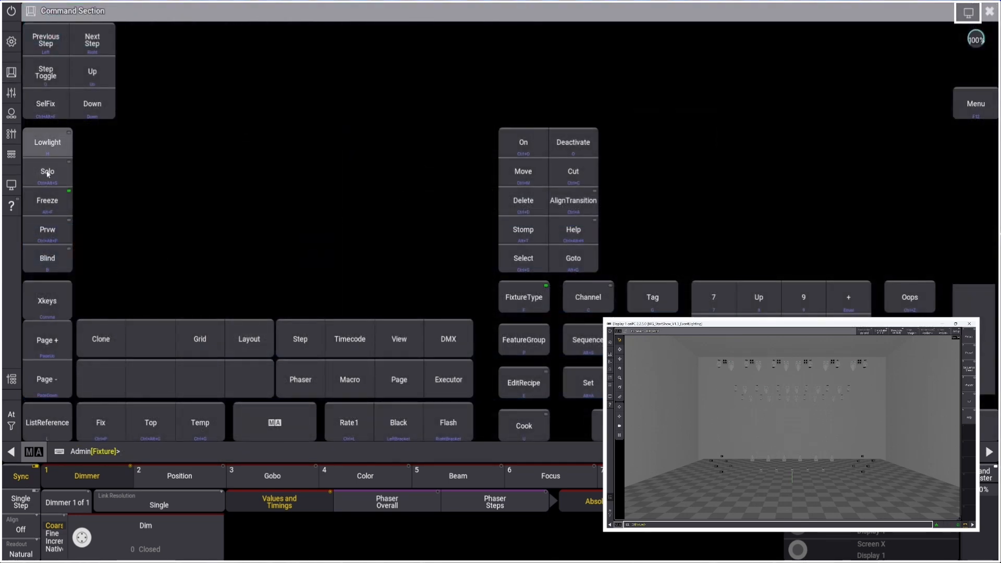
pyautogui.click(51, 148)
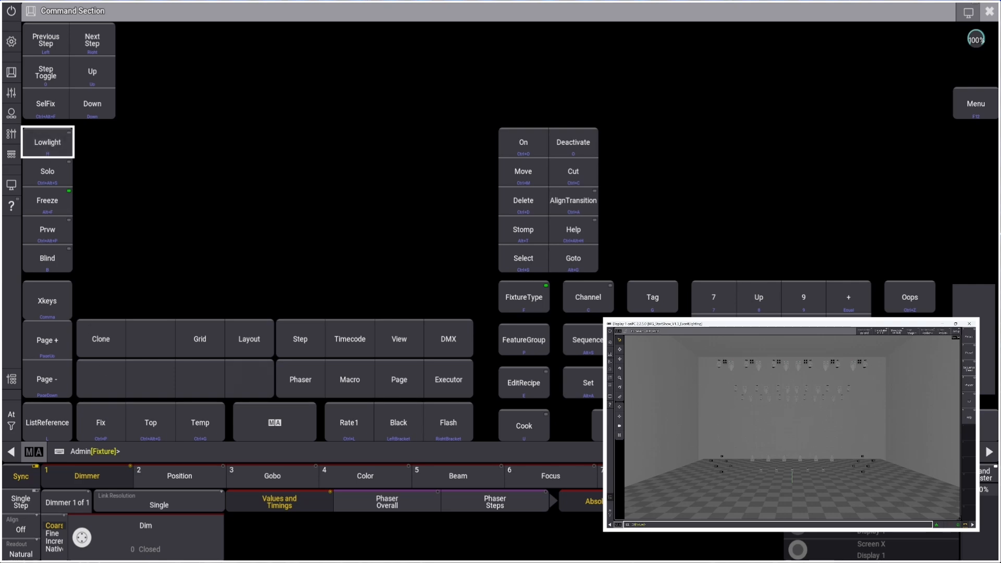
pyautogui.click(48, 150)
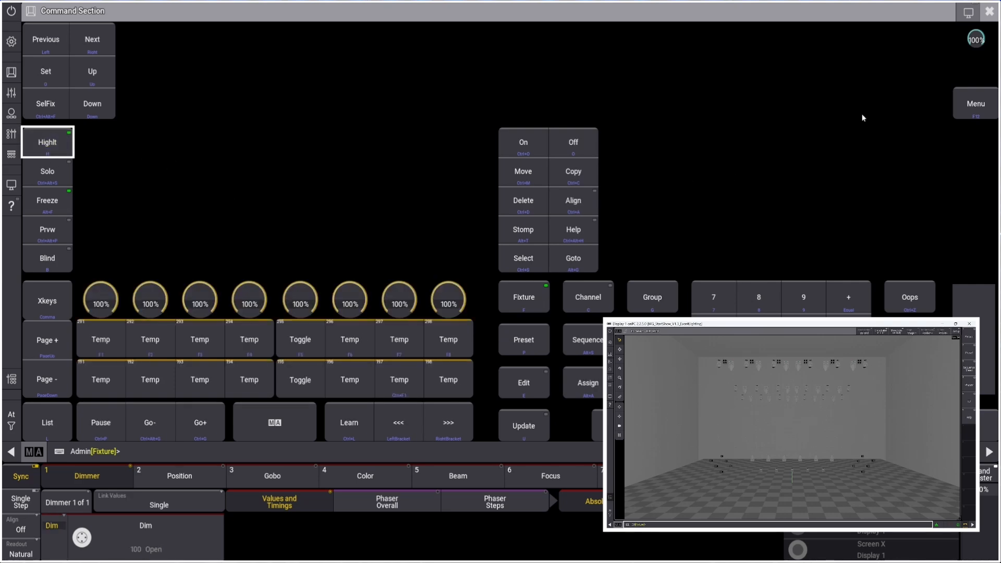
pyautogui.click(988, 11)
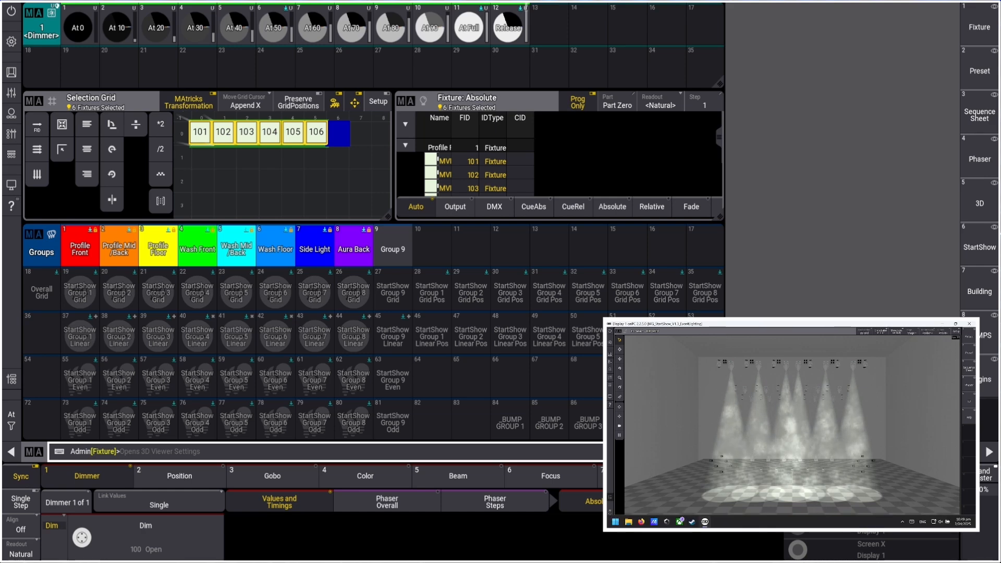
# Lower the room lighting in the 3D Viewer settings so the beams stand out against a dark stage.
pyautogui.click(618, 331)
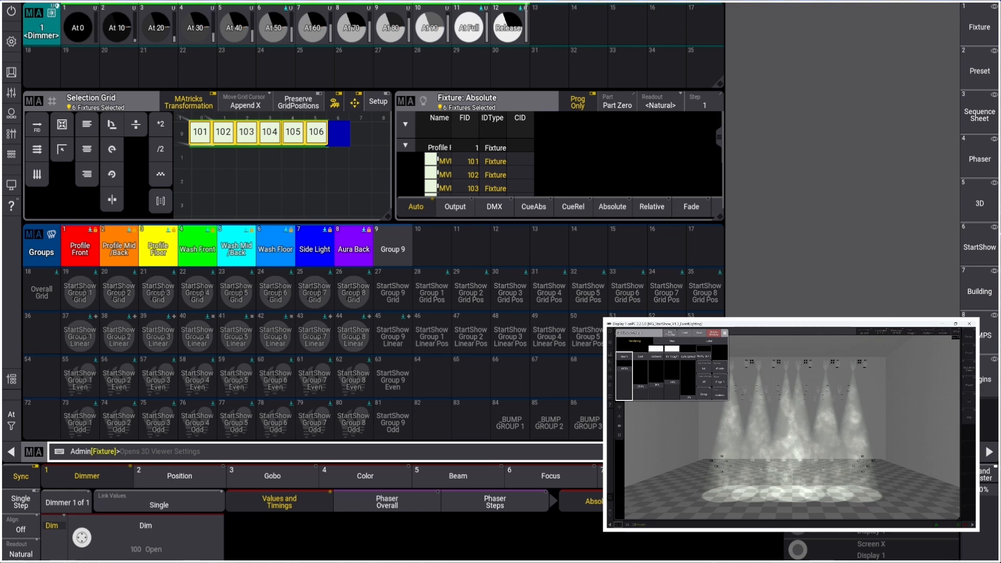
pyautogui.moveTo(656, 384)
pyautogui.mouseDown()
pyautogui.moveTo(655, 397)
pyautogui.moveTo(672, 393)
pyautogui.mouseUp()
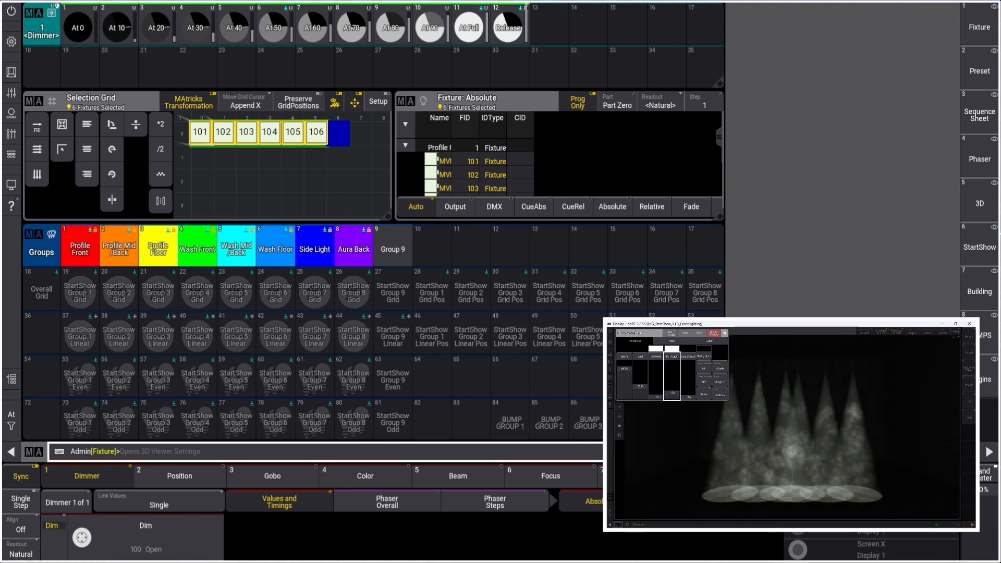
pyautogui.press('Escape')
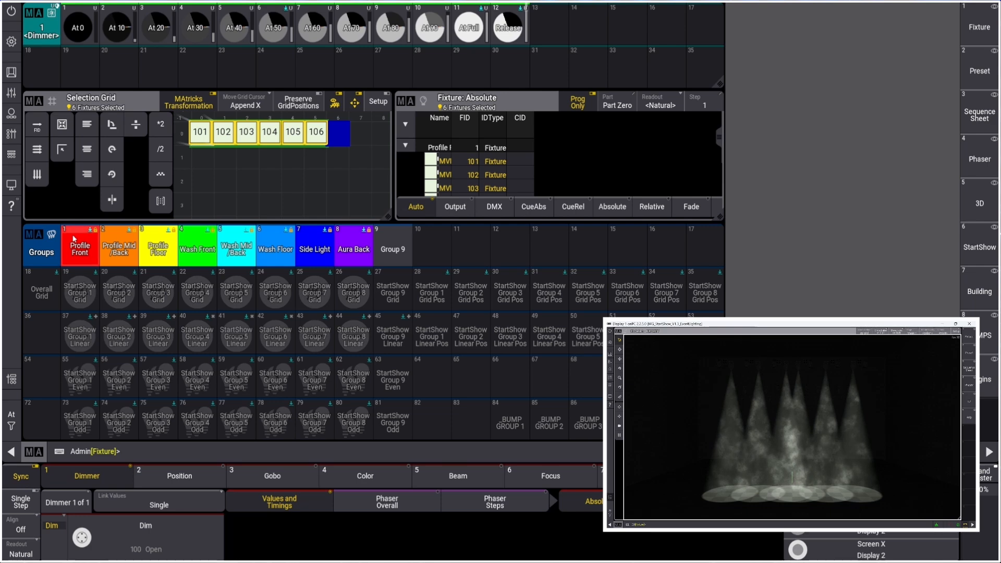
# Step through the highlighted Profile Front fixtures 101 to 106 to check their order in 3D, then clear the selection.
pyautogui.press('pagedown')
pyautogui.press('pagedown')
pyautogui.press('pagedown')
pyautogui.press('pagedown')
pyautogui.press('pagedown')
pyautogui.press('pagedown')
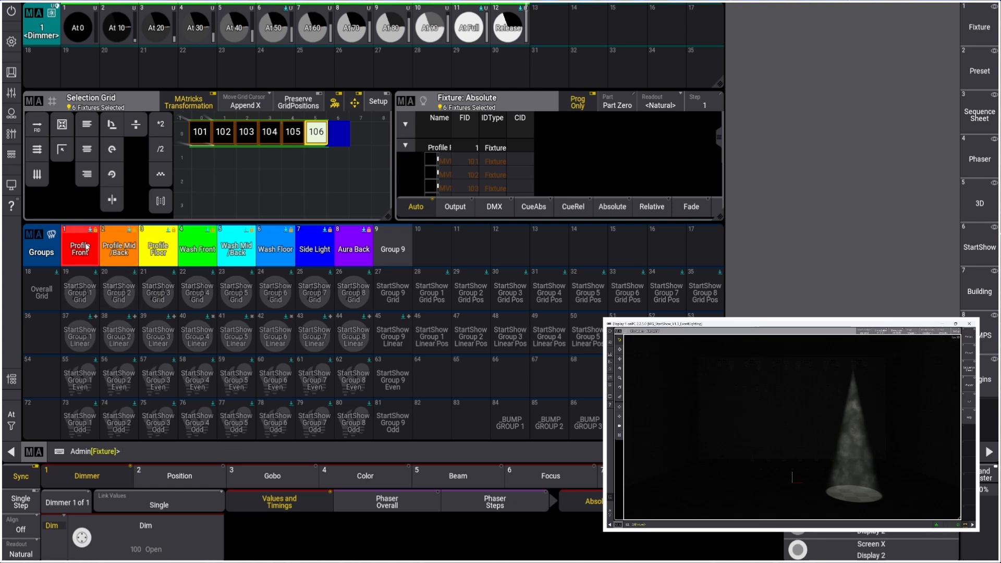
pyautogui.press('Escape')
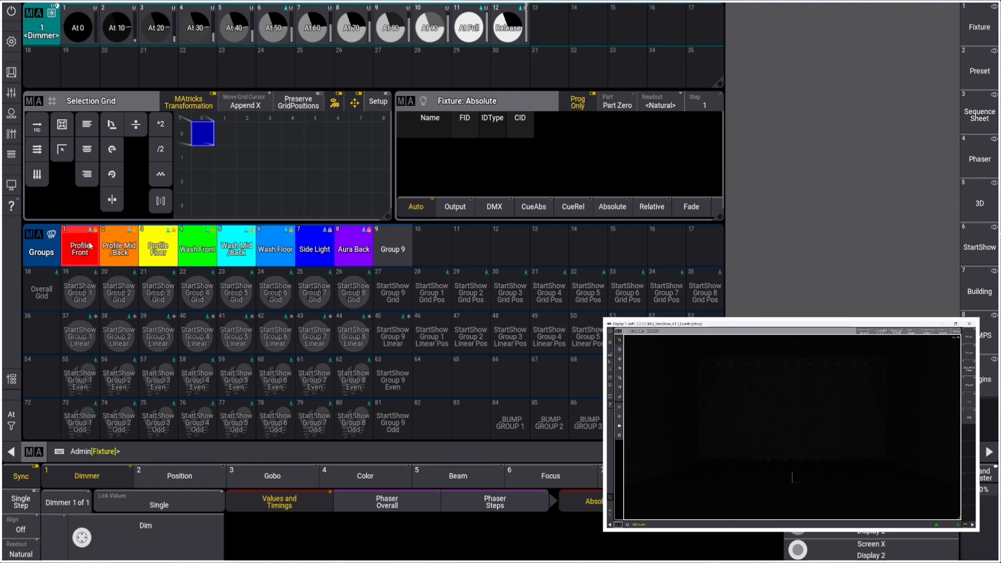
# Reselect the Profile Front group's fixtures and check their order in 3D one by one again.
pyautogui.click(89, 245)
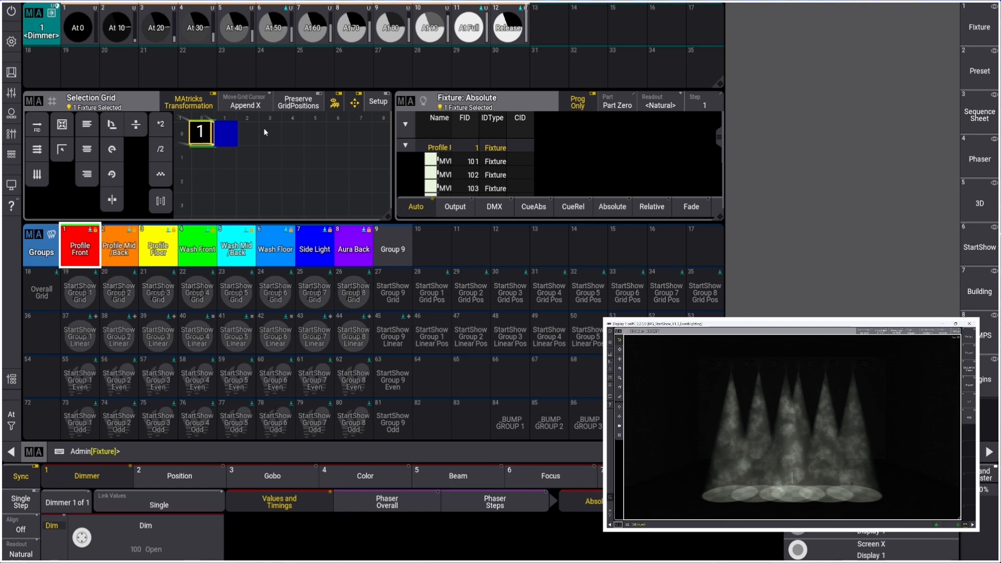
pyautogui.press('Down')
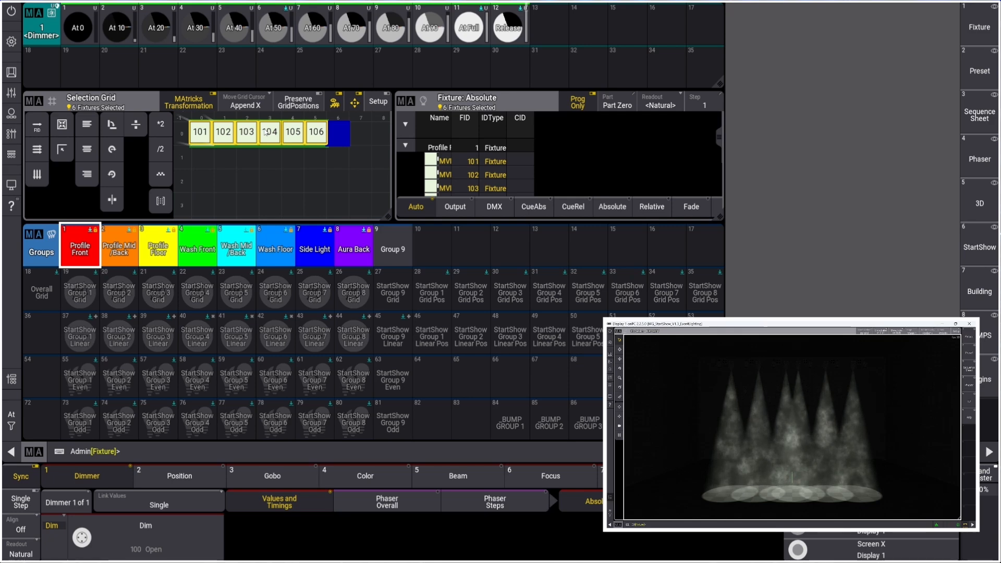
pyautogui.press('pagedown')
pyautogui.press('pagedown')
pyautogui.press('pagedown')
pyautogui.press('pagedown')
pyautogui.press('pagedown')
pyautogui.press('pagedown')
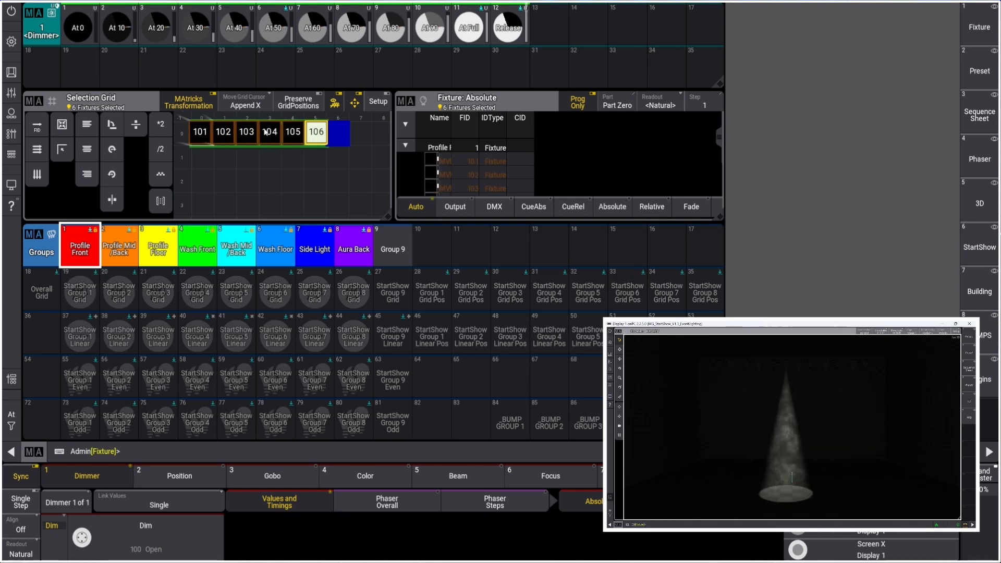
pyautogui.press('BackSpace')
# Step through the Profile Mid/Back fixtures 201 to 212 with Highlight to check their order, then clear the selection.
pyautogui.click(125, 259)
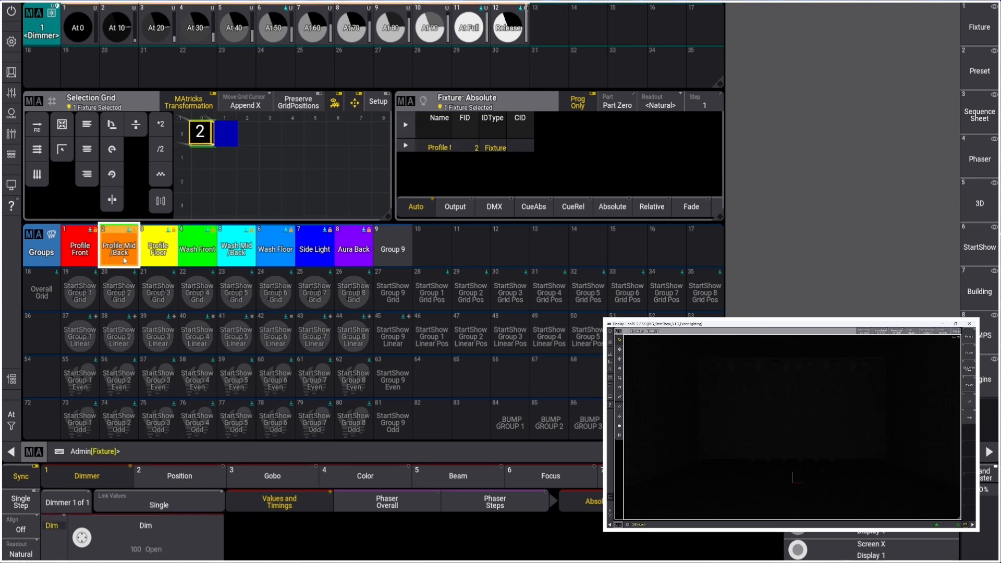
pyautogui.press('pagedown')
pyautogui.press('pagedown')
pyautogui.press('pagedown')
pyautogui.press('pagedown')
pyautogui.press('pagedown')
pyautogui.press('pagedown')
pyautogui.press('pagedown')
pyautogui.press('pagedown')
pyautogui.press('pagedown')
pyautogui.press('pagedown')
pyautogui.press('pagedown')
pyautogui.press('pagedown')
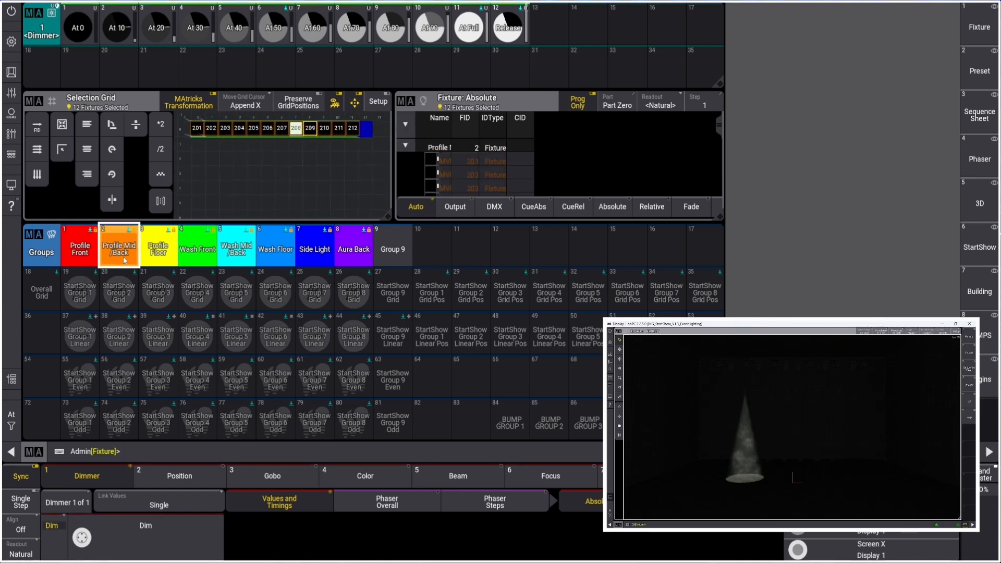
pyautogui.press('BackSpace')
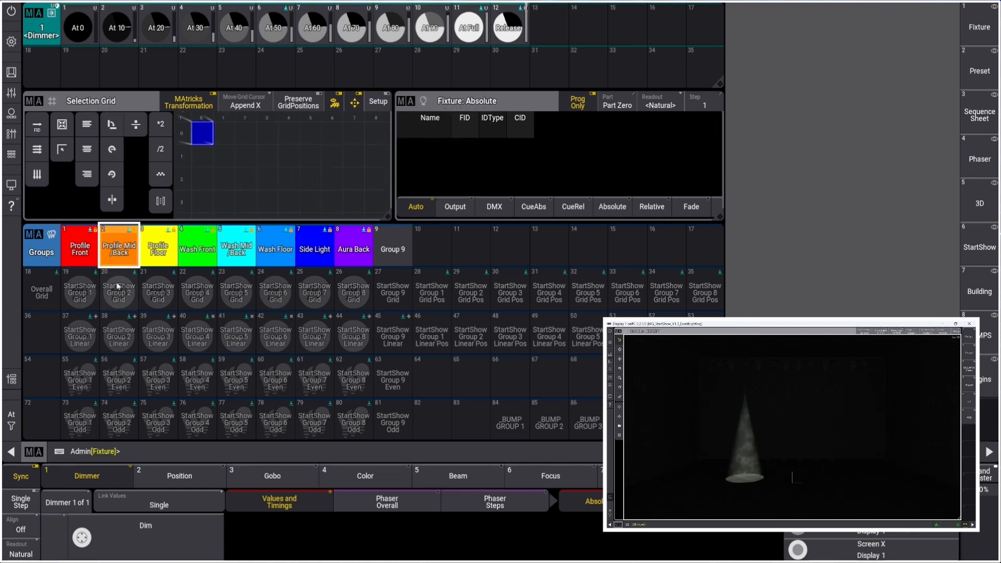
# Select the Profile Floor and Wash Front groups together and step through their fixtures with Highlight to check the order.
pyautogui.click(159, 254)
pyautogui.click(203, 249)
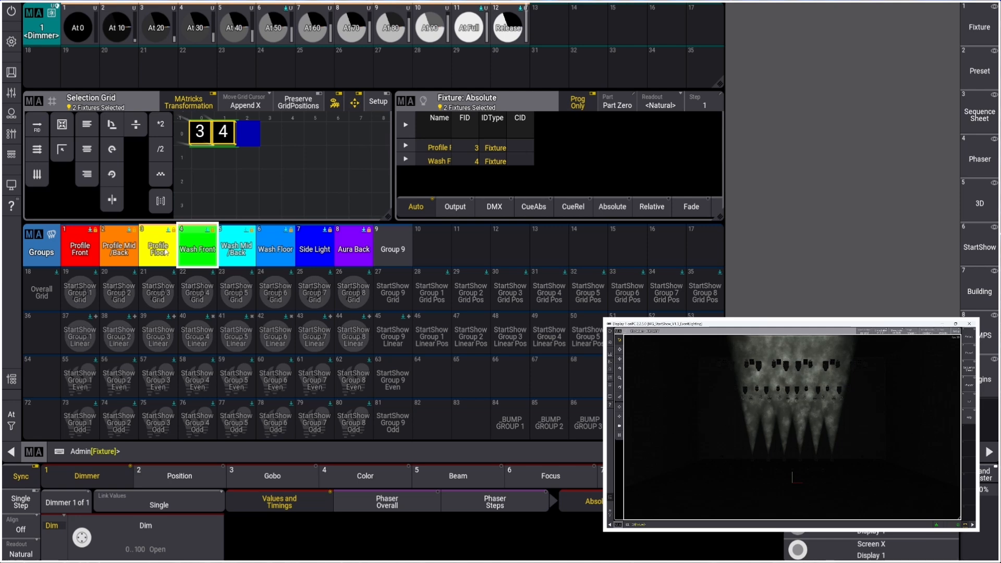
pyautogui.press('Down')
pyautogui.press('pagedown')
pyautogui.press('pagedown')
pyautogui.press('pagedown')
pyautogui.press('pagedown')
pyautogui.press('pagedown')
pyautogui.press('pagedown')
pyautogui.press('pagedown')
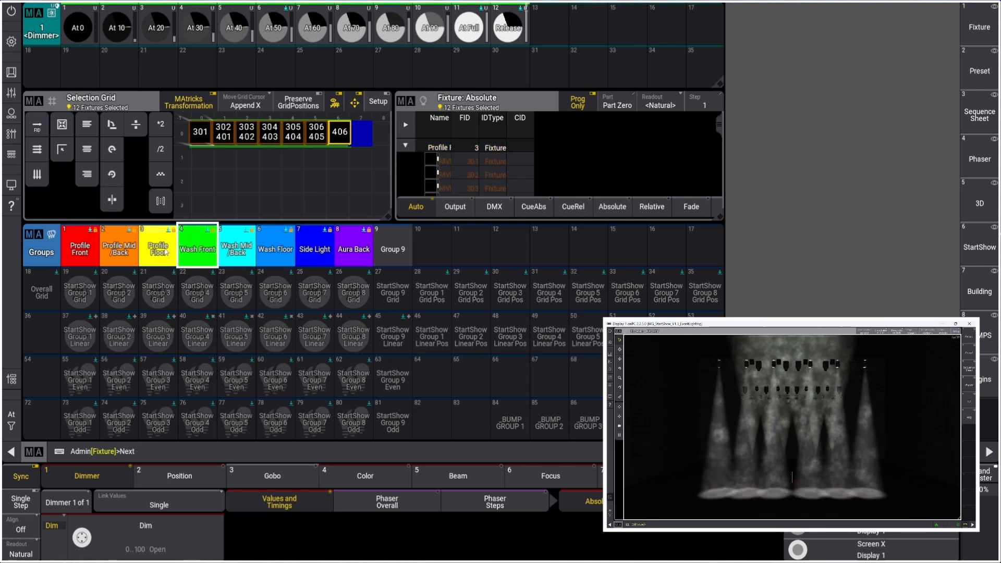
pyautogui.press('pagedown')
pyautogui.press('pagedown')
pyautogui.press('pagedown')
pyautogui.press('pagedown')
pyautogui.press('pagedown')
pyautogui.press('pagedown')
pyautogui.press('pagedown')
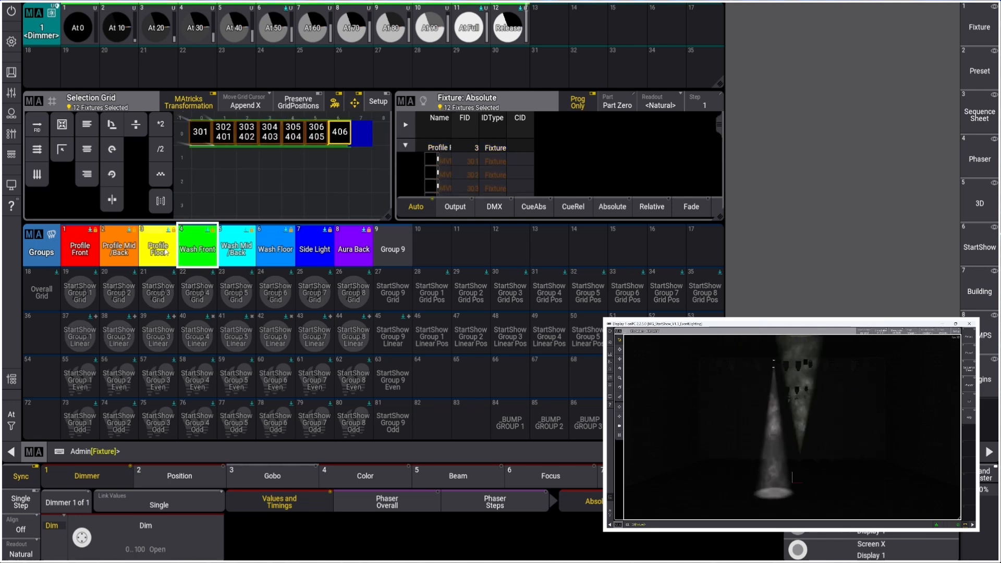
# Step back and forth through the highlighted Profile Floor and Wash Front fixtures to recheck their order in 3D, and clear the selection.
pyautogui.press('pageup')
pyautogui.press('pageup')
pyautogui.press('pageup')
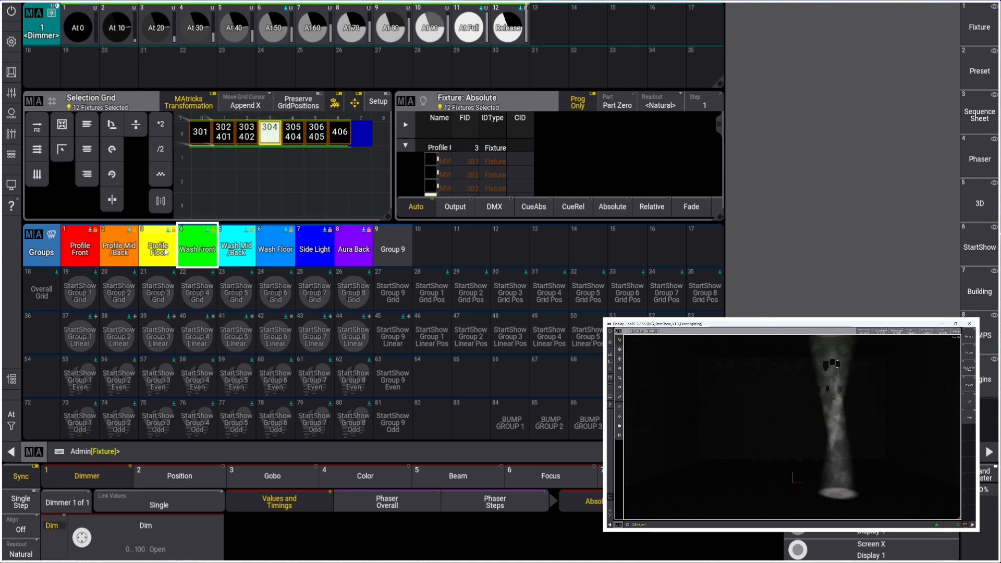
pyautogui.press('pageup')
pyautogui.press('pageup')
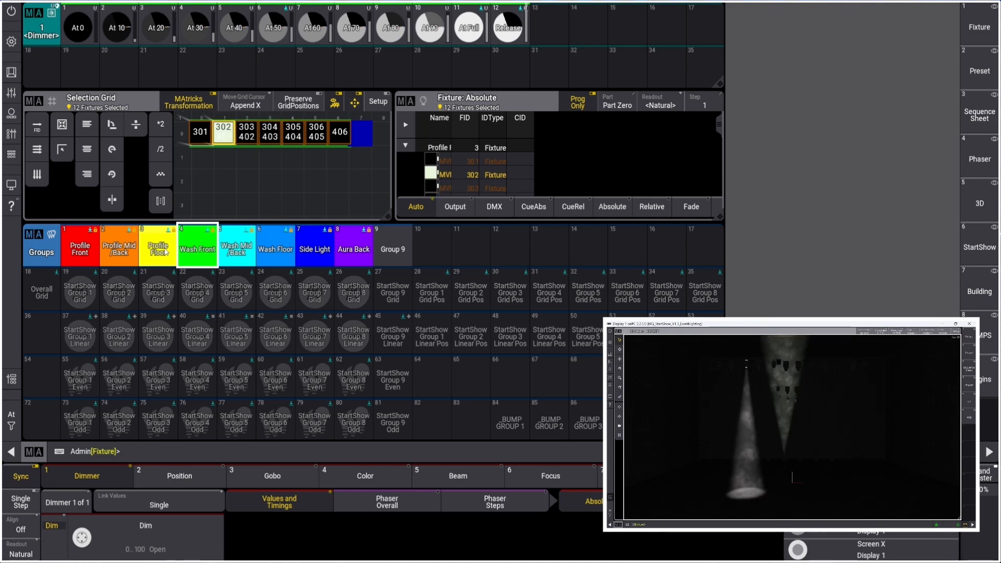
pyautogui.press('pagedown')
pyautogui.press('pagedown')
pyautogui.press('pagedown')
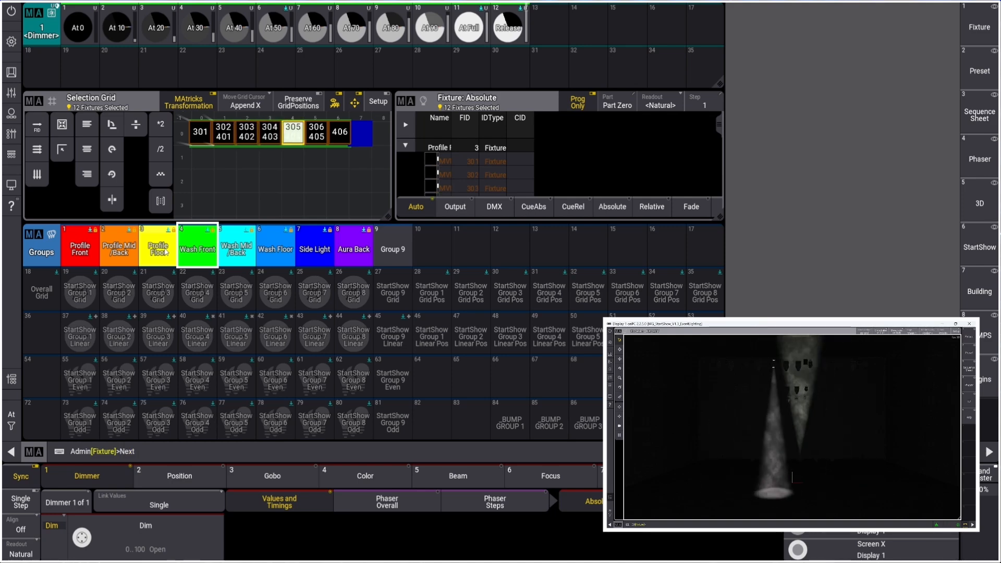
pyautogui.press('pagedown')
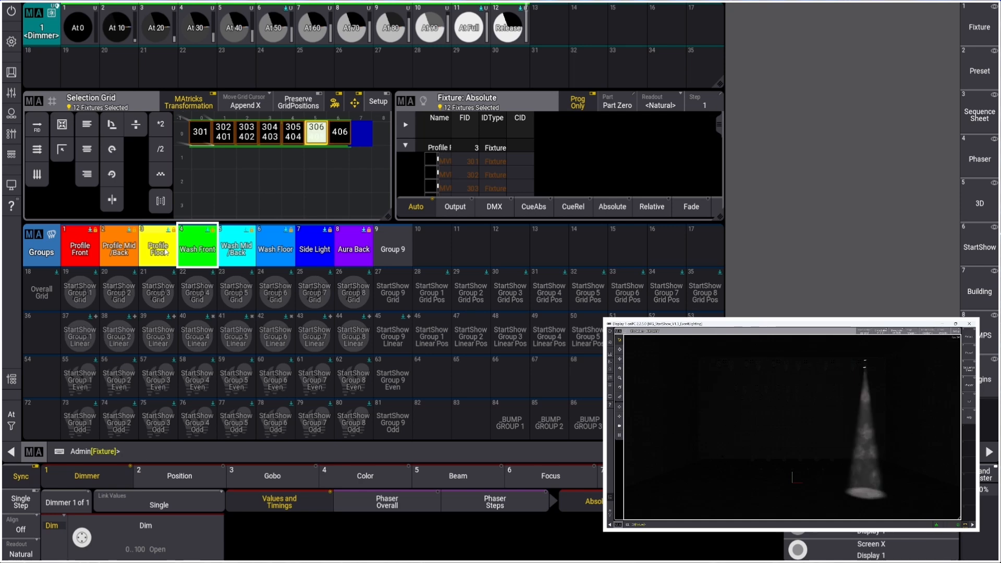
pyautogui.press('pageup')
pyautogui.press('pageup')
pyautogui.press('pageup')
pyautogui.press('pageup')
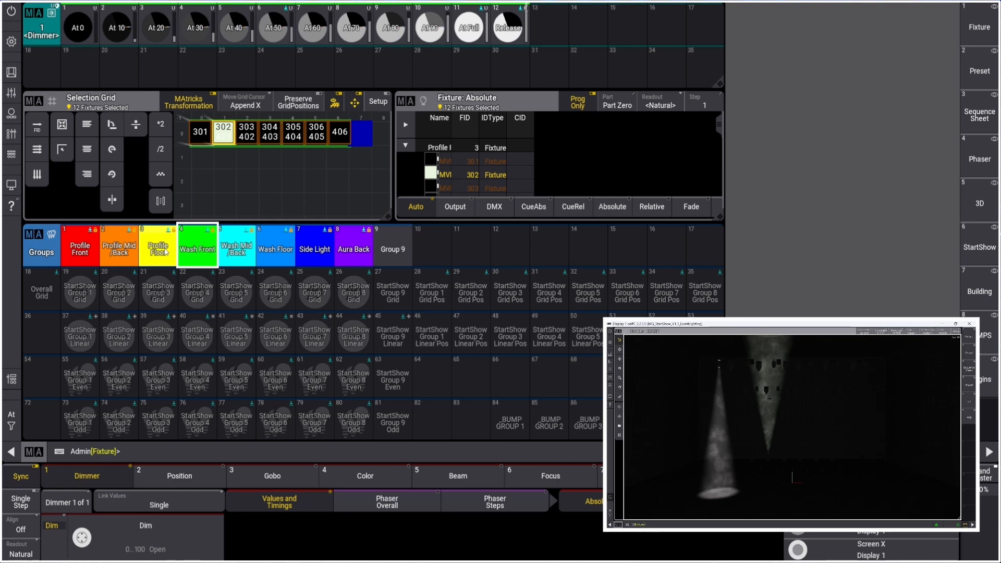
pyautogui.press('pageup')
pyautogui.press('Escape')
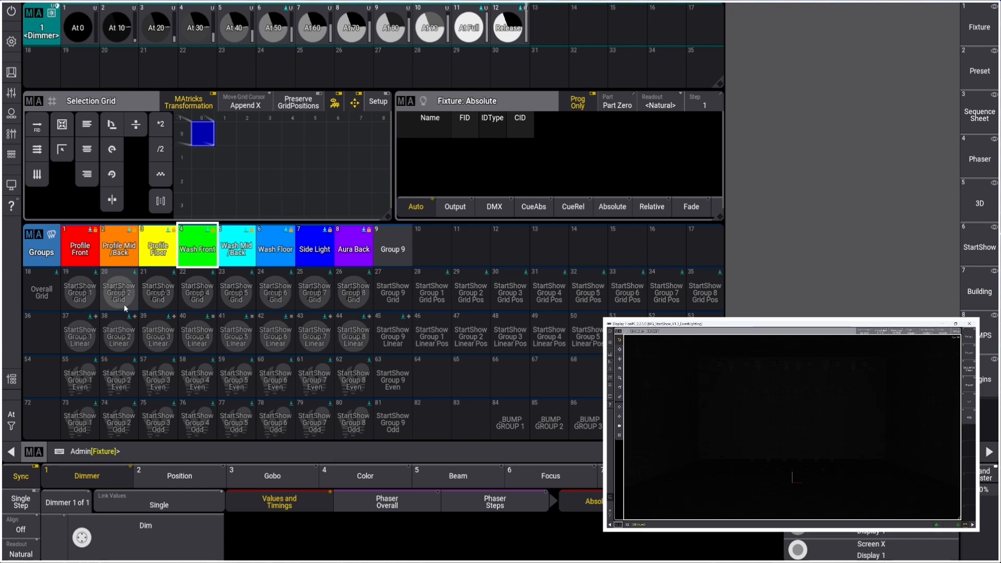
# Select the Wash Floor group's fixtures and step through them with Highlight to check their order, then clear the selection.
pyautogui.click(280, 250)
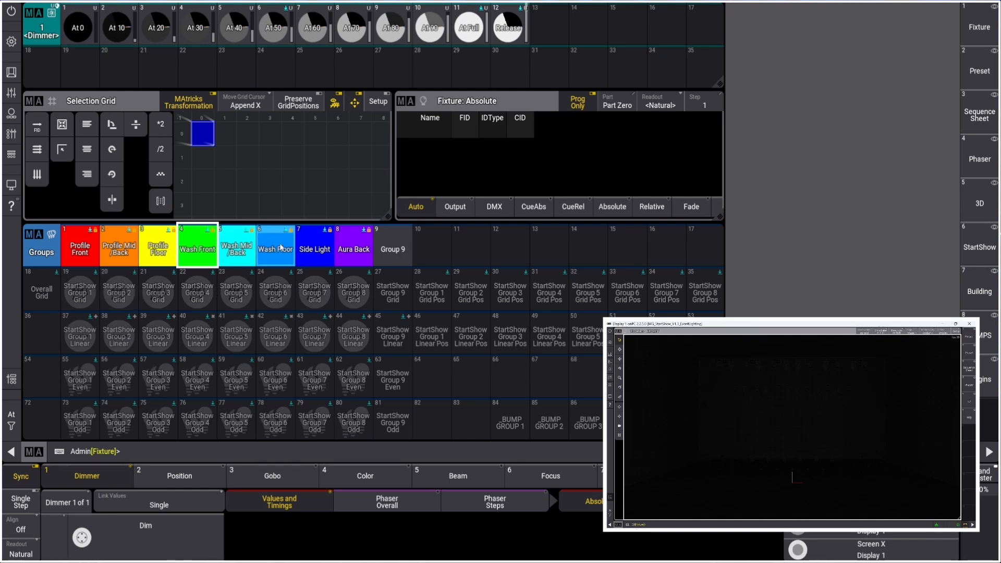
pyautogui.click(281, 249)
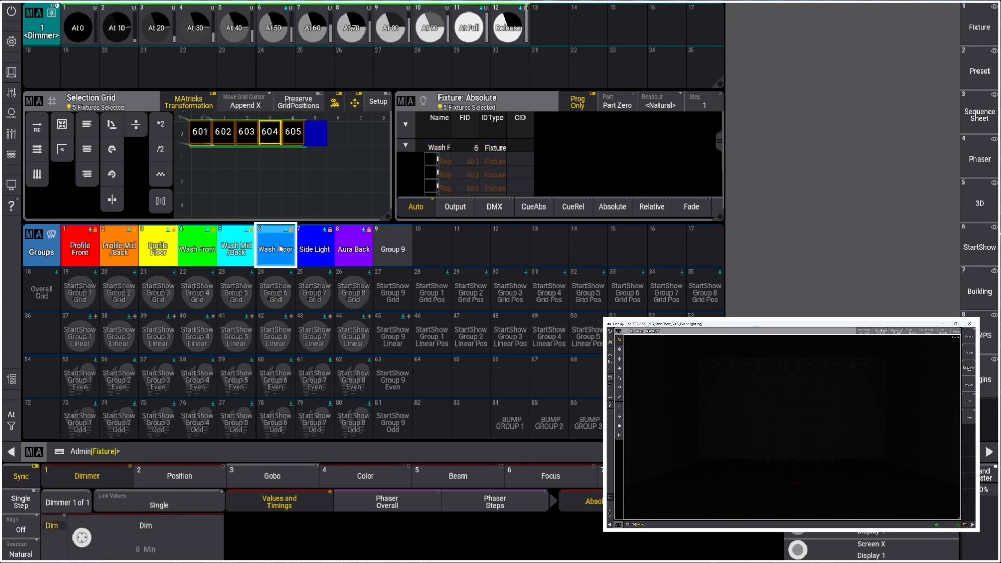
pyautogui.press('pageup')
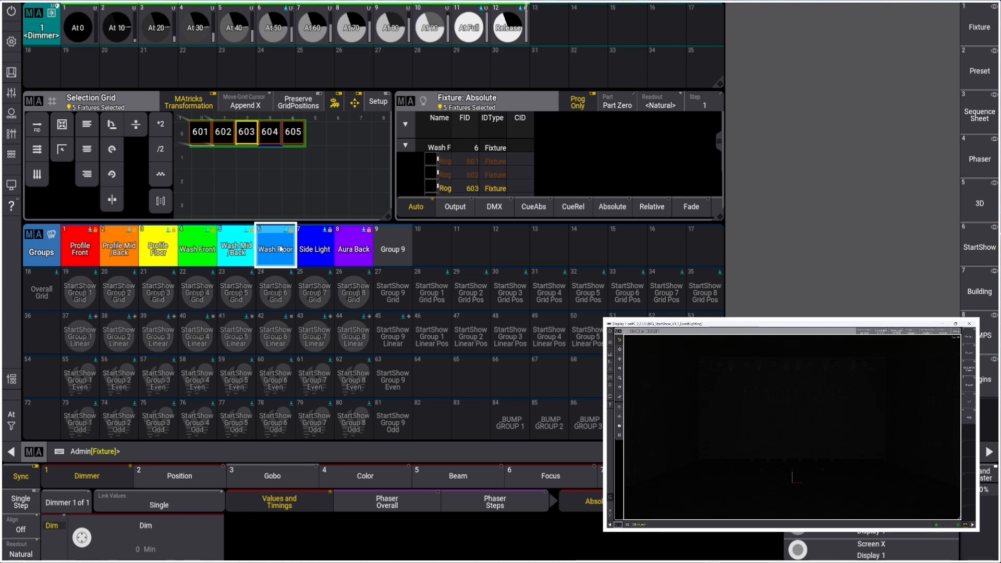
pyautogui.press('Escape')
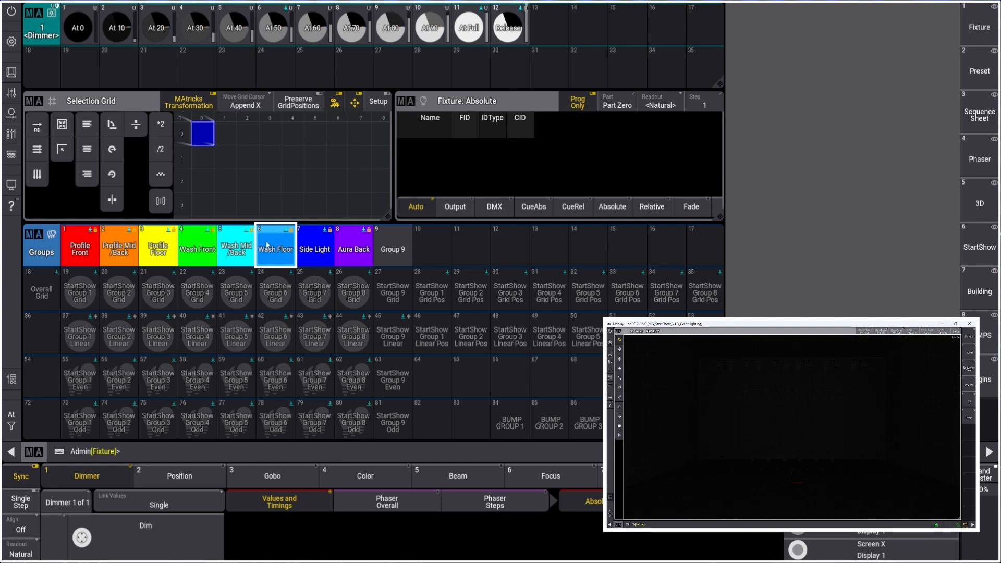
# Reselect the Wash Floor fixtures 601 to 605 and set their dimmer to 100.
pyautogui.click(274, 253)
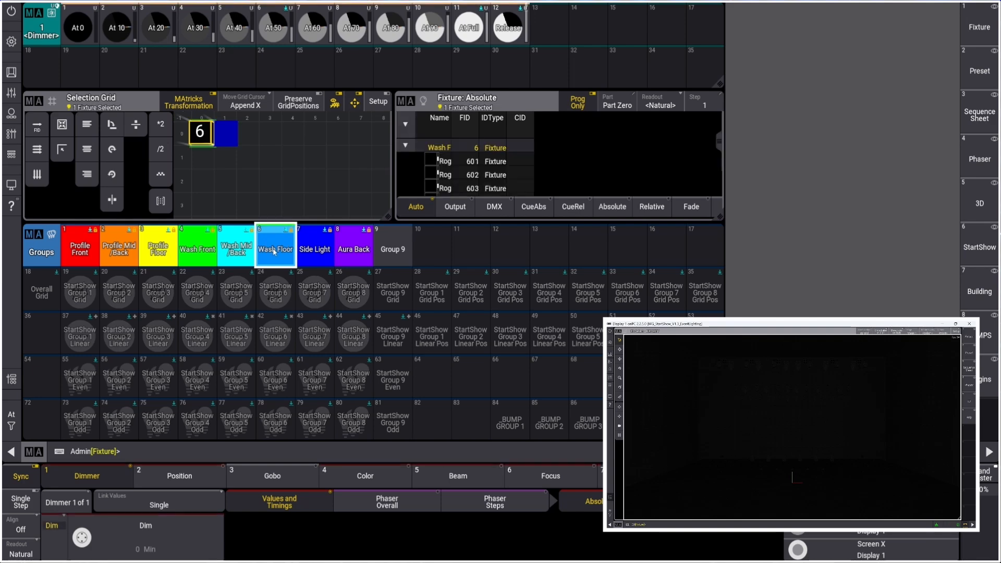
pyautogui.click(274, 252)
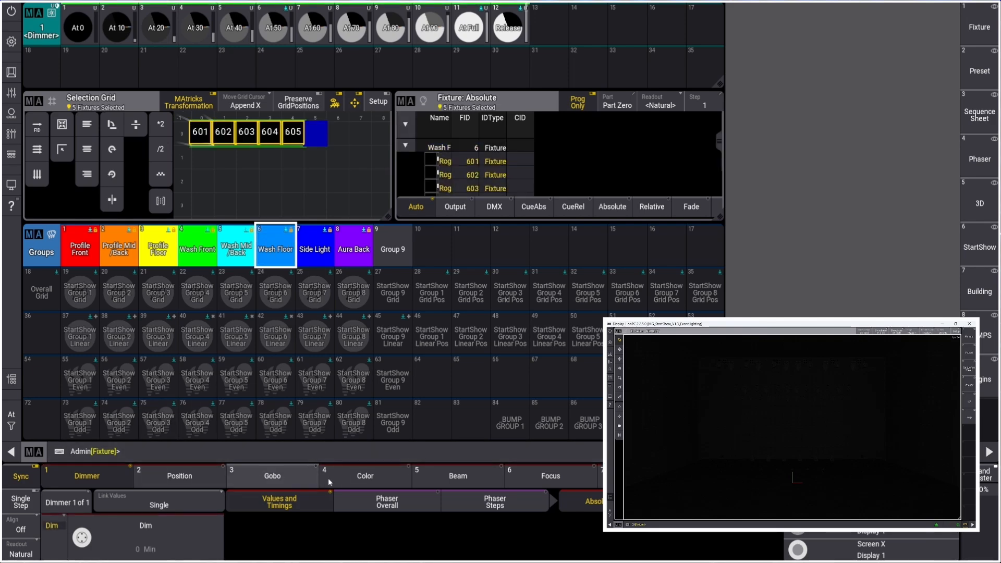
pyautogui.click(361, 477)
pyautogui.click(66, 502)
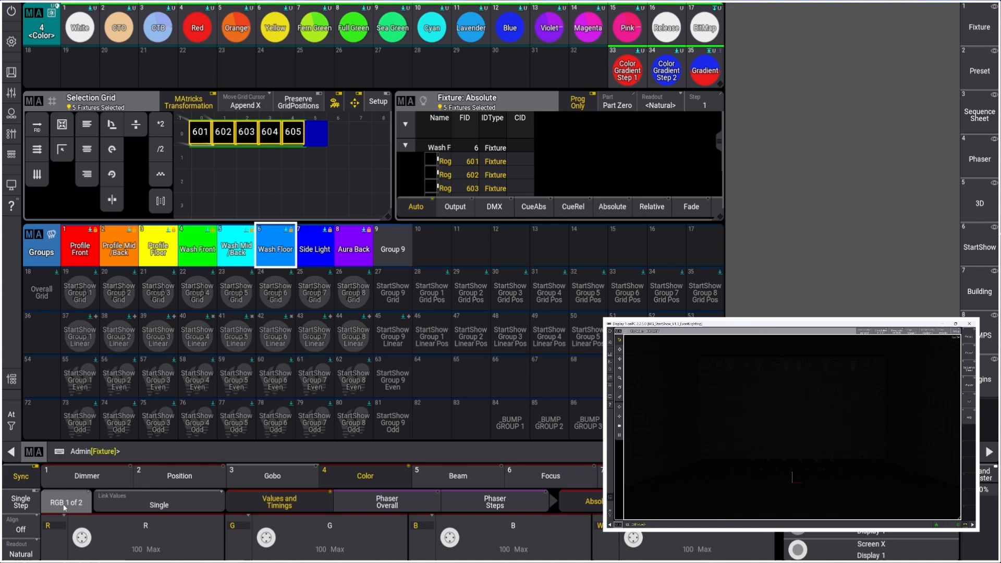
pyautogui.click(76, 478)
pyautogui.click(104, 537)
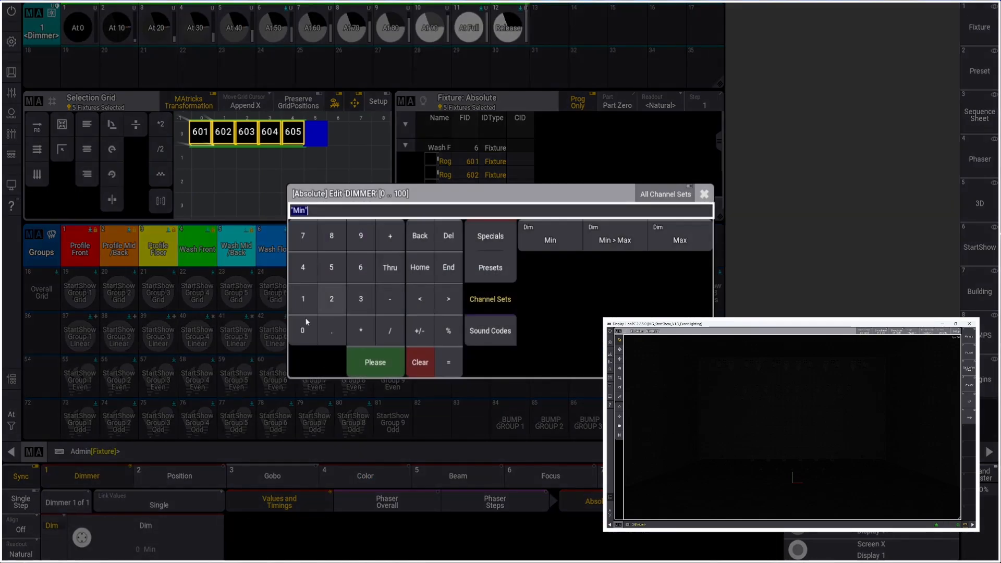
pyautogui.click(302, 298)
pyautogui.click(302, 331)
pyautogui.click(302, 331)
pyautogui.click(372, 362)
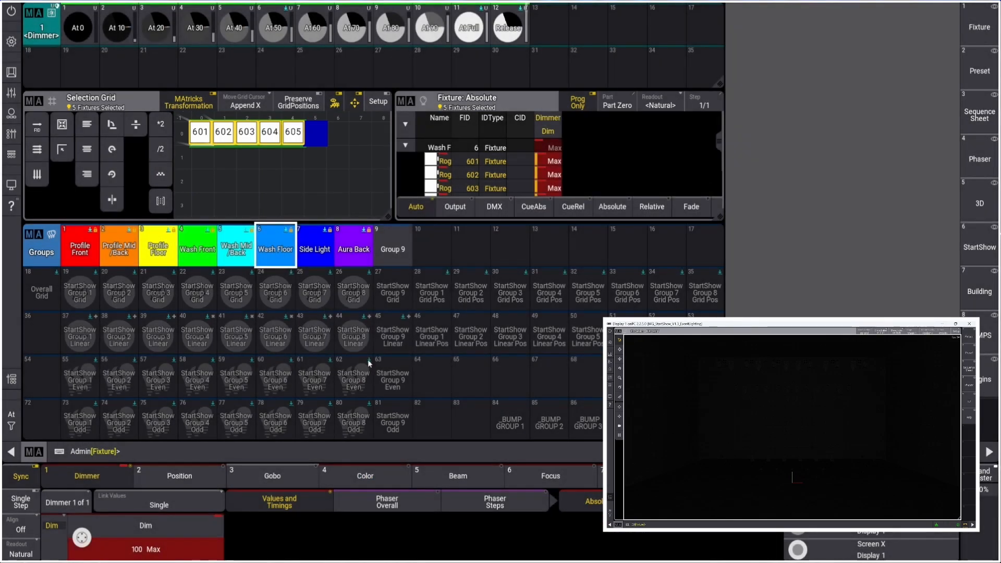
# Check the Highlight state in the Command Section, close it, and clear the Wash Floor selection and dimmer values.
pyautogui.click(11, 72)
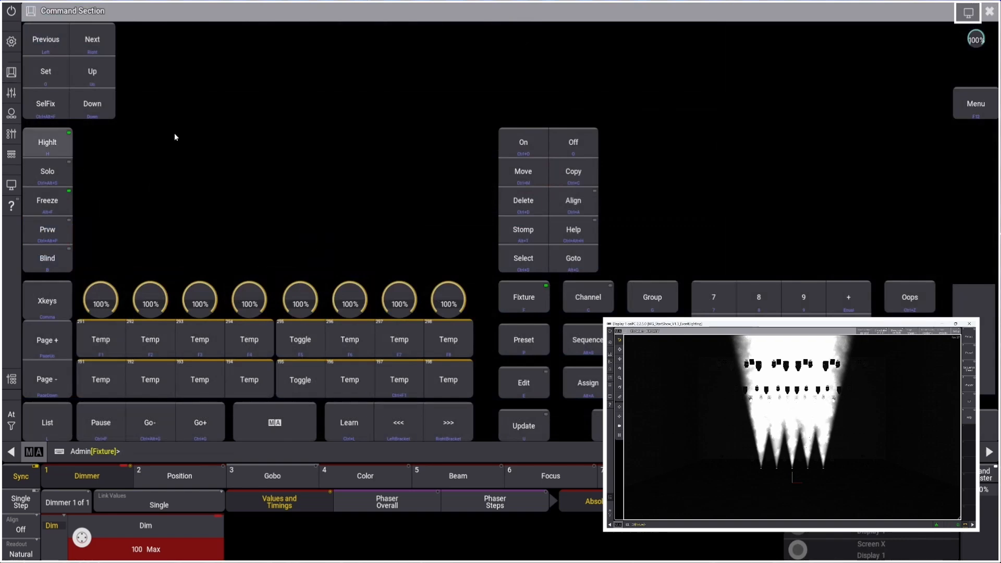
pyautogui.click(988, 11)
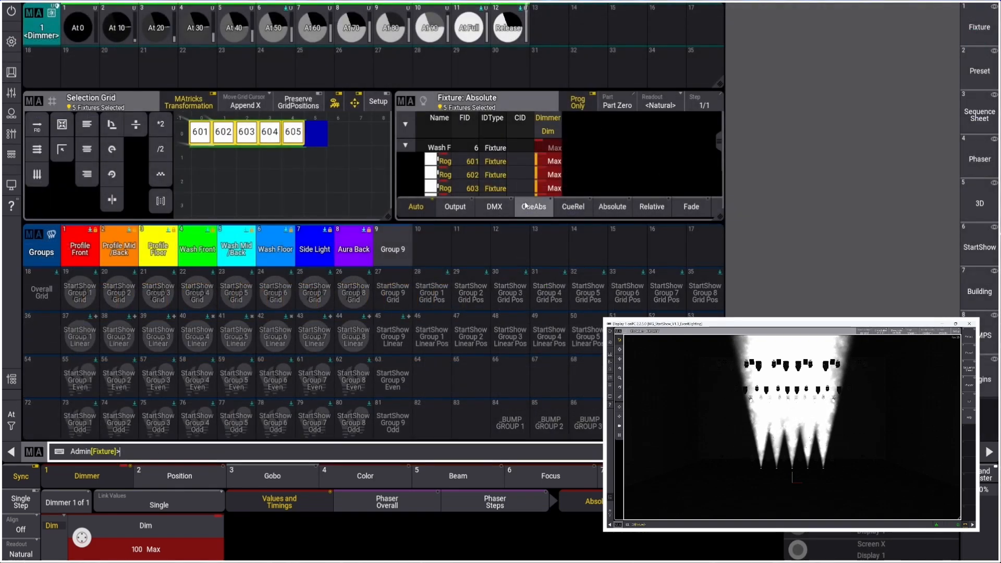
pyautogui.press('BackSpace')
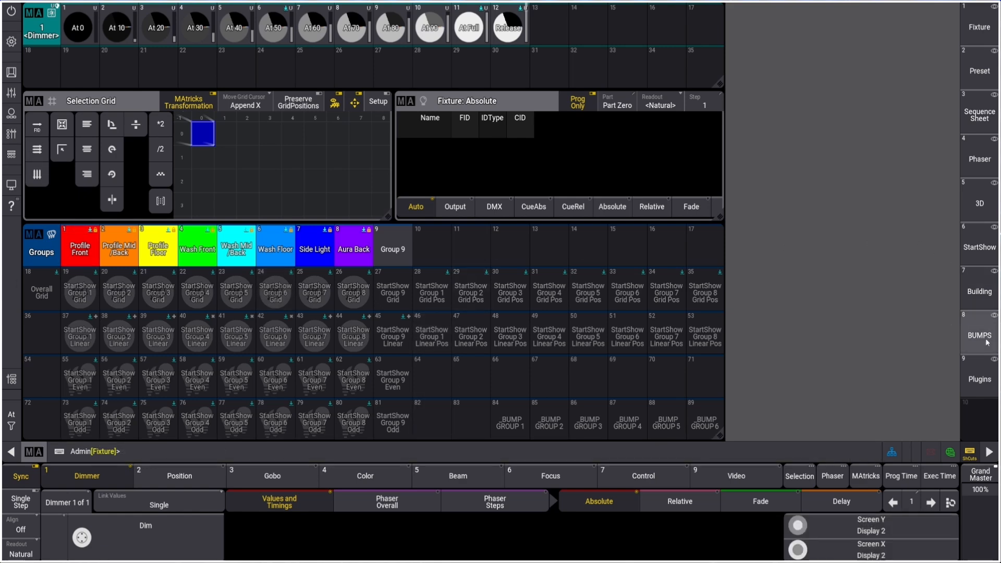
# Open the StartShow Content Update view and read the first two steps of the StartShow Manual macro before cancelling it.
pyautogui.click(980, 247)
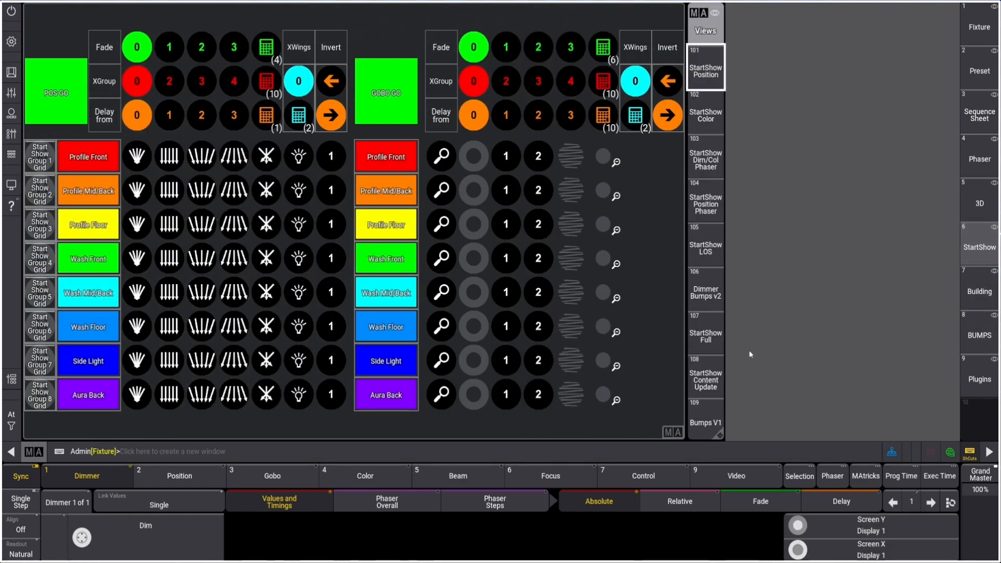
pyautogui.click(712, 381)
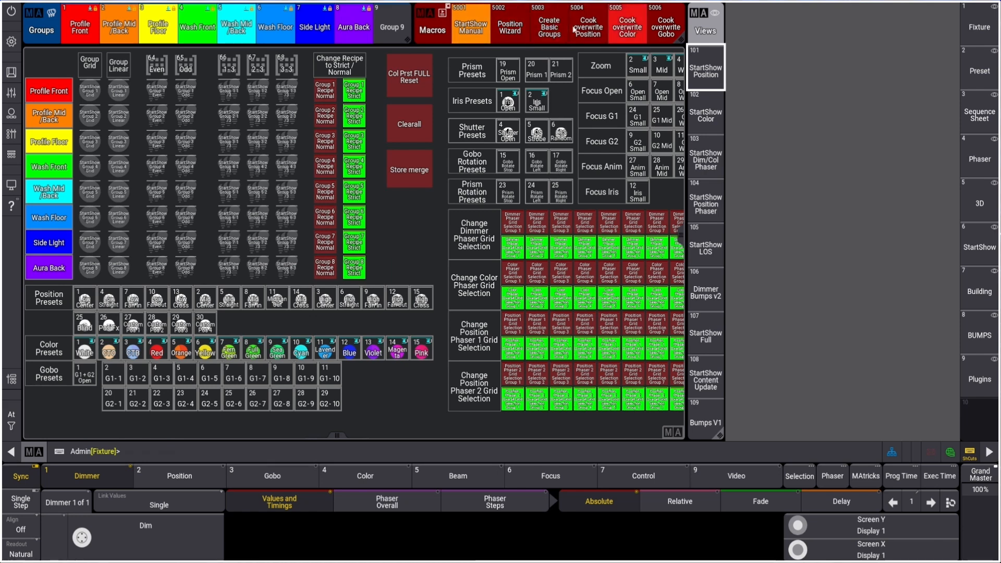
pyautogui.click(471, 25)
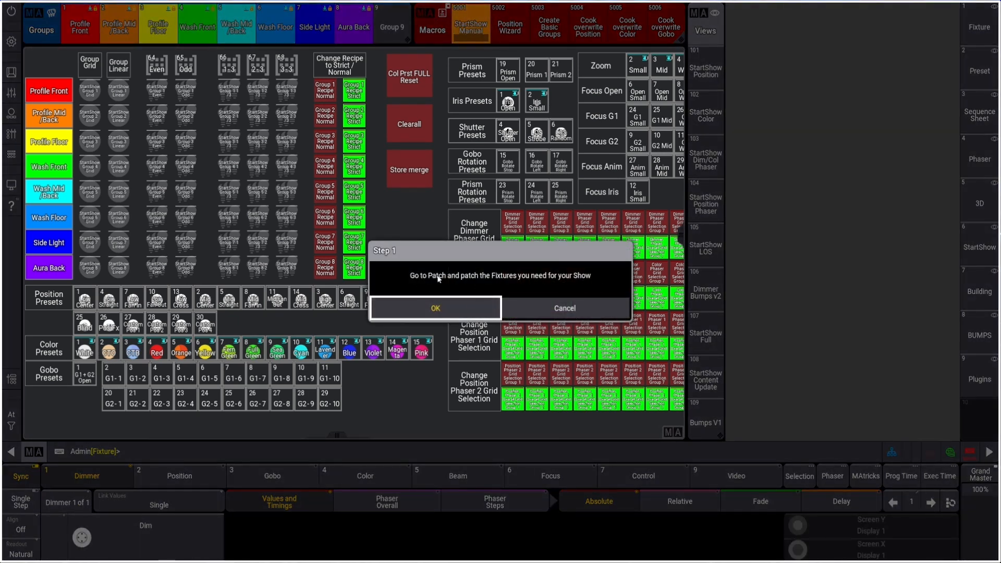
pyautogui.click(463, 308)
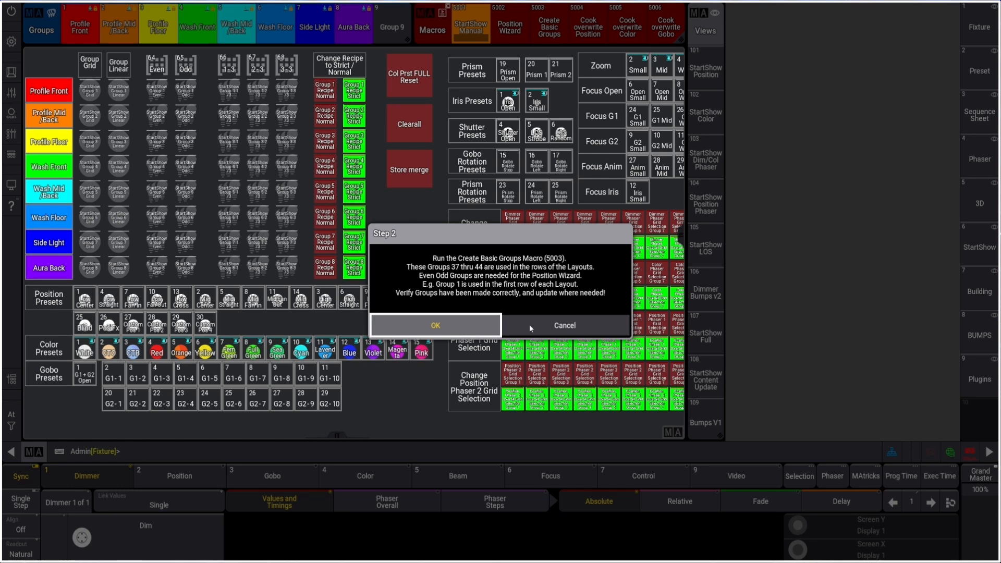
pyautogui.click(552, 330)
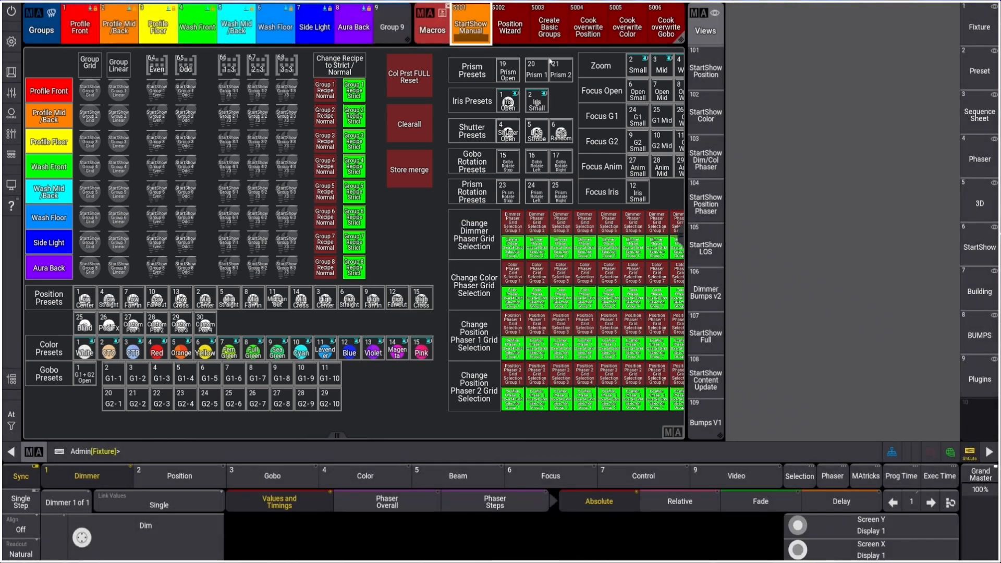
# Open the Create Basic Groups macro for editing, widen its Command column, examine the lines for linear, even and odd groups, and close it.
pyautogui.rightClick(551, 27)
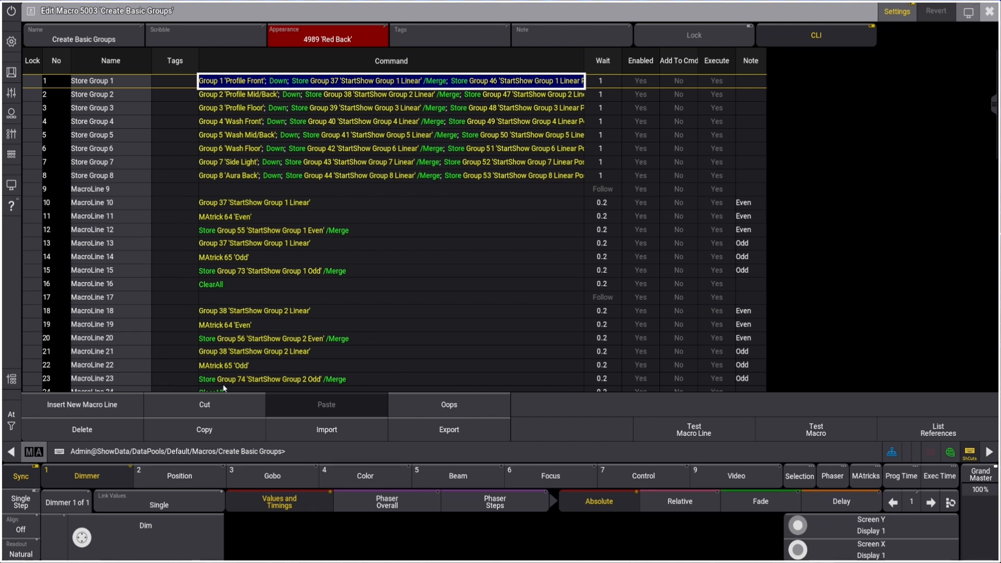
pyautogui.doubleClick(582, 72)
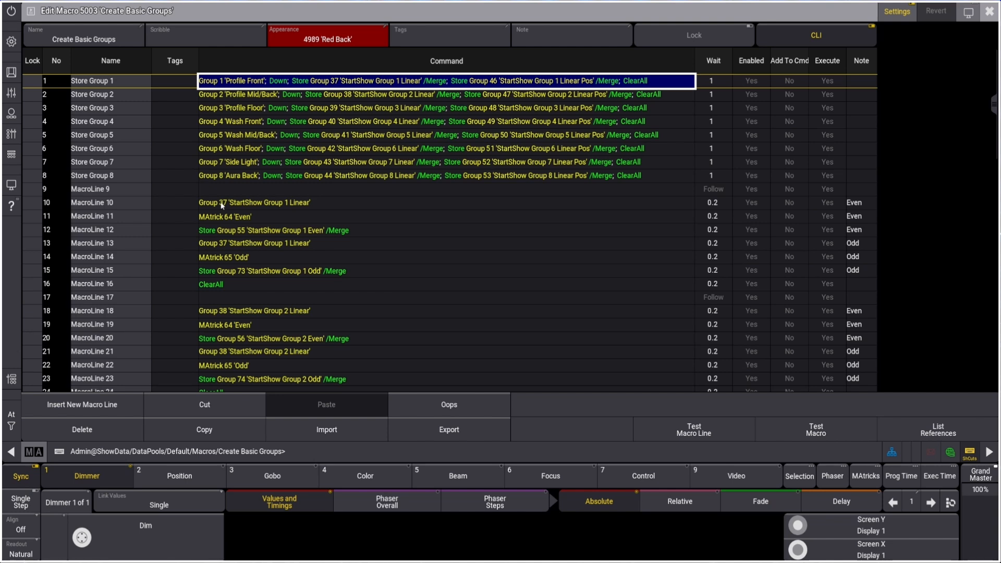
pyautogui.press('Down')
pyautogui.press('Down')
pyautogui.press('Down')
pyautogui.press('Down')
pyautogui.press('Down')
pyautogui.press('Down')
pyautogui.press('Down')
pyautogui.press('Down')
pyautogui.press('Down')
pyautogui.press('Down')
pyautogui.press('Down')
pyautogui.press('Down')
pyautogui.press('Down')
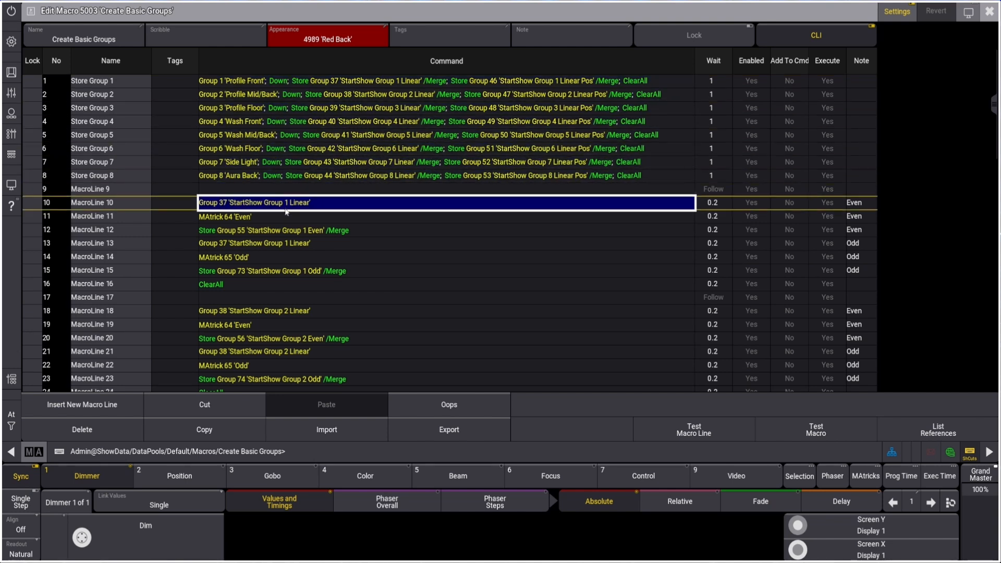
pyautogui.press('Down')
pyautogui.press('Down')
pyautogui.press('Down')
pyautogui.press('Down')
pyautogui.press('Down')
pyautogui.press('Down')
pyautogui.press('Down')
pyautogui.press('Down')
pyautogui.press('Down')
pyautogui.press('Down')
pyautogui.press('Down')
pyautogui.press('Down')
pyautogui.press('Down')
pyautogui.press('Down')
pyautogui.press('Down')
pyautogui.press('Down')
pyautogui.press('Down')
pyautogui.press('Down')
pyautogui.press('Down')
pyautogui.press('Down')
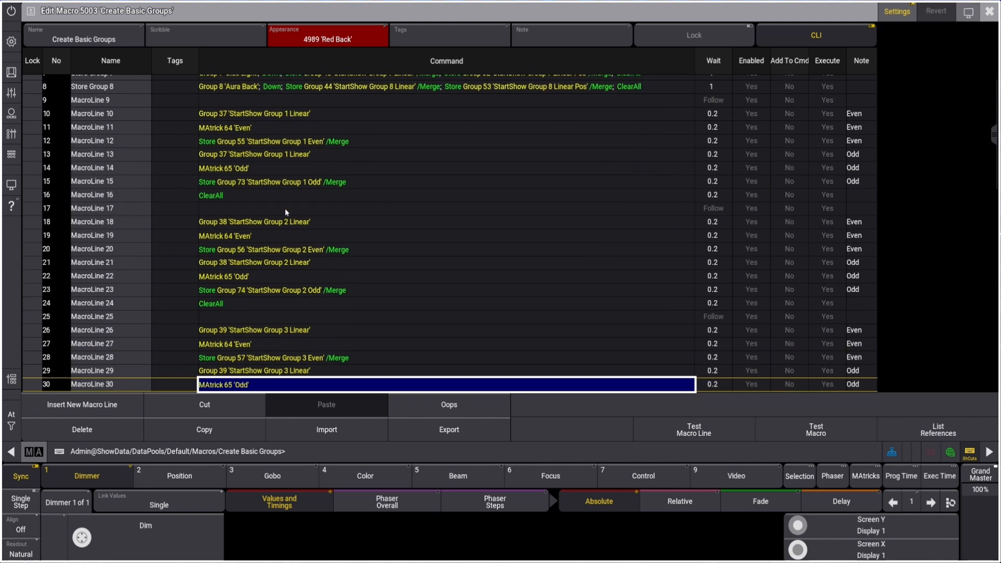
pyautogui.press('Down')
pyautogui.press('Down')
pyautogui.press('Down')
pyautogui.press('Down')
pyautogui.press('Down')
pyautogui.press('Down')
pyautogui.press('Down')
pyautogui.press('Down')
pyautogui.press('Down')
pyautogui.press('Down')
pyautogui.press('Down')
pyautogui.press('Down')
pyautogui.press('Down')
pyautogui.press('Down')
pyautogui.press('Down')
pyautogui.press('Down')
pyautogui.press('Down')
pyautogui.press('Down')
pyautogui.press('Down')
pyautogui.press('Down')
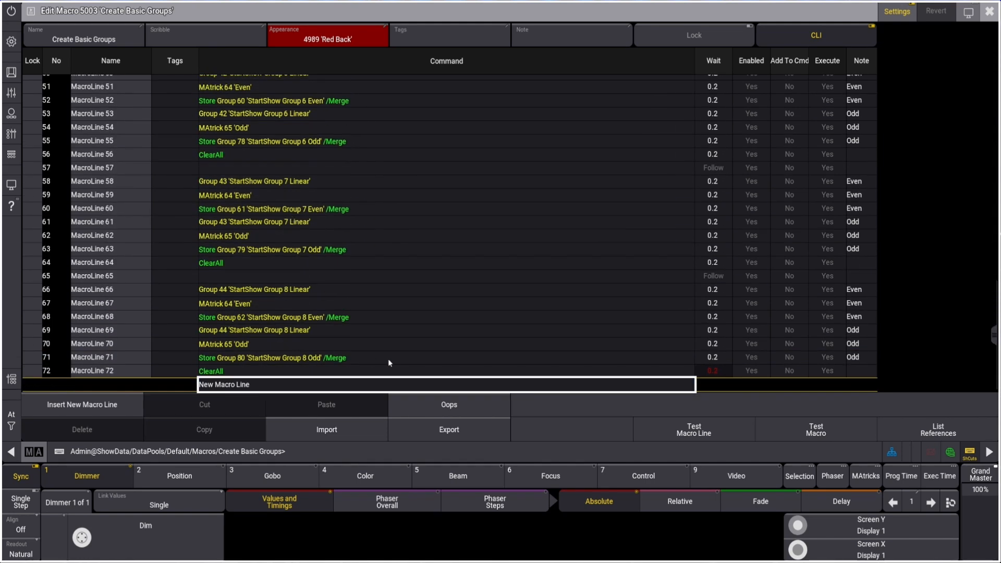
pyautogui.press('Up')
pyautogui.press('Up')
pyautogui.press('Up')
pyautogui.press('Up')
pyautogui.press('Up')
pyautogui.press('Up')
pyautogui.press('Up')
pyautogui.press('Up')
pyautogui.press('Up')
pyautogui.press('Up')
pyautogui.press('Up')
pyautogui.press('Up')
pyautogui.press('Up')
pyautogui.press('Up')
pyautogui.press('Up')
pyautogui.press('Up')
pyautogui.press('Up')
pyautogui.press('Up')
pyautogui.press('Up')
pyautogui.press('Up')
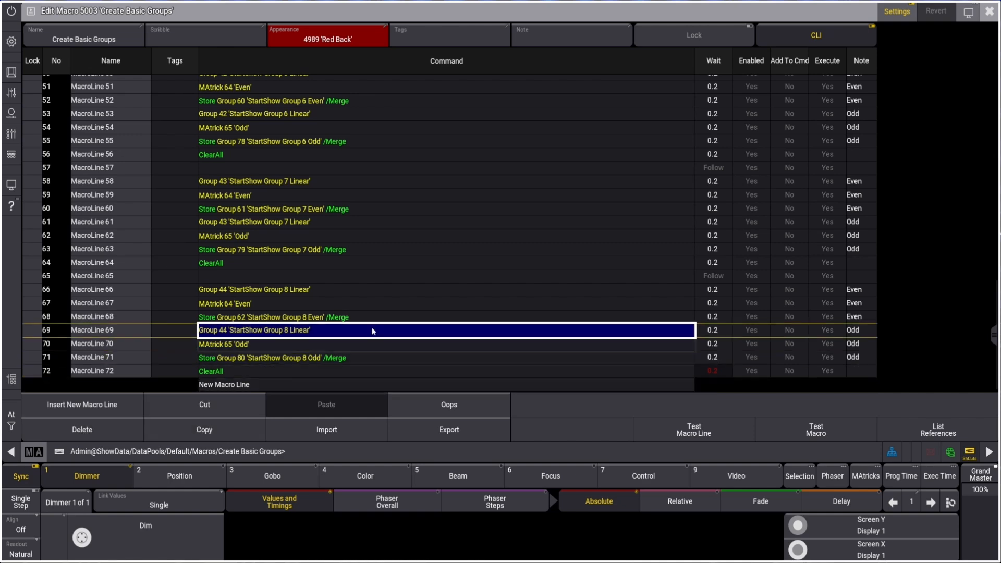
pyautogui.press('Up')
pyautogui.press('Up')
pyautogui.press('Up')
pyautogui.press('Up')
pyautogui.press('Up')
pyautogui.press('Up')
pyautogui.press('Up')
pyautogui.press('Up')
pyautogui.press('Up')
pyautogui.press('Up')
pyautogui.press('Up')
pyautogui.press('Up')
pyautogui.press('Up')
pyautogui.press('Up')
pyautogui.press('Up')
pyautogui.press('Up')
pyautogui.press('Up')
pyautogui.press('Up')
pyautogui.press('Up')
pyautogui.press('Up')
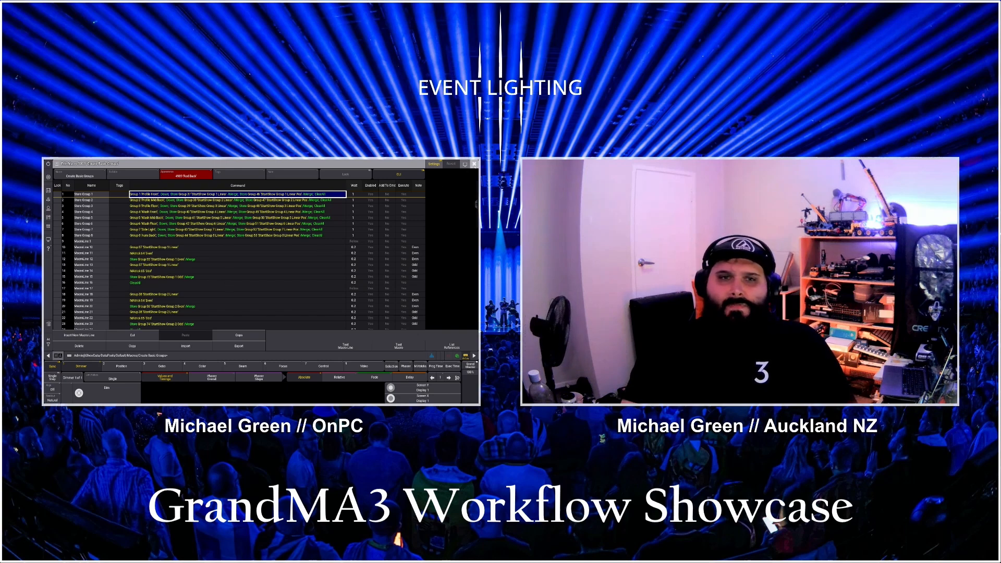
pyautogui.click(474, 164)
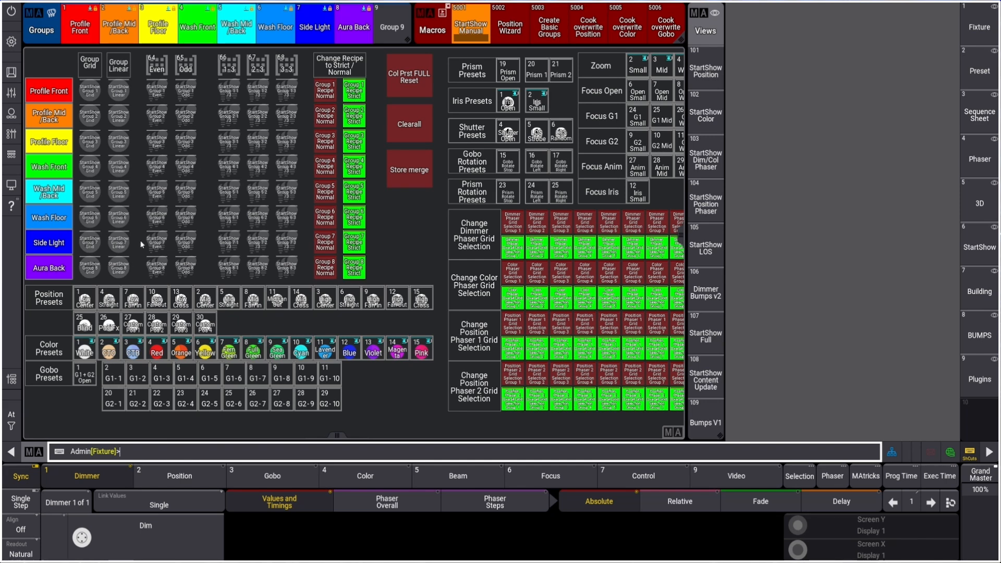
# Run the Create Basic Groups macro, verify the StartShow Group 2 Even and Odd fixtures in 3D, and clear the selection.
pyautogui.click(556, 22)
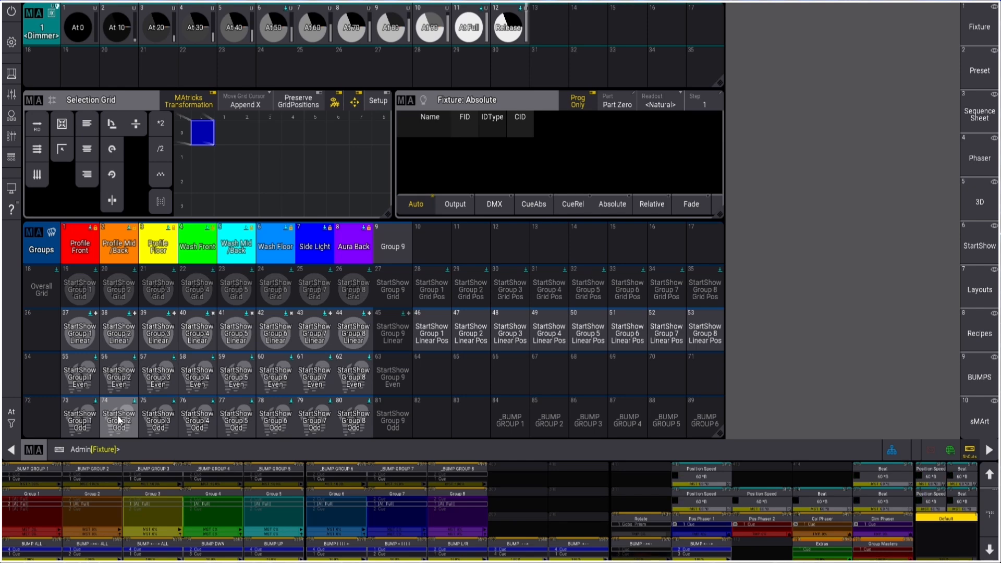
pyautogui.click(119, 382)
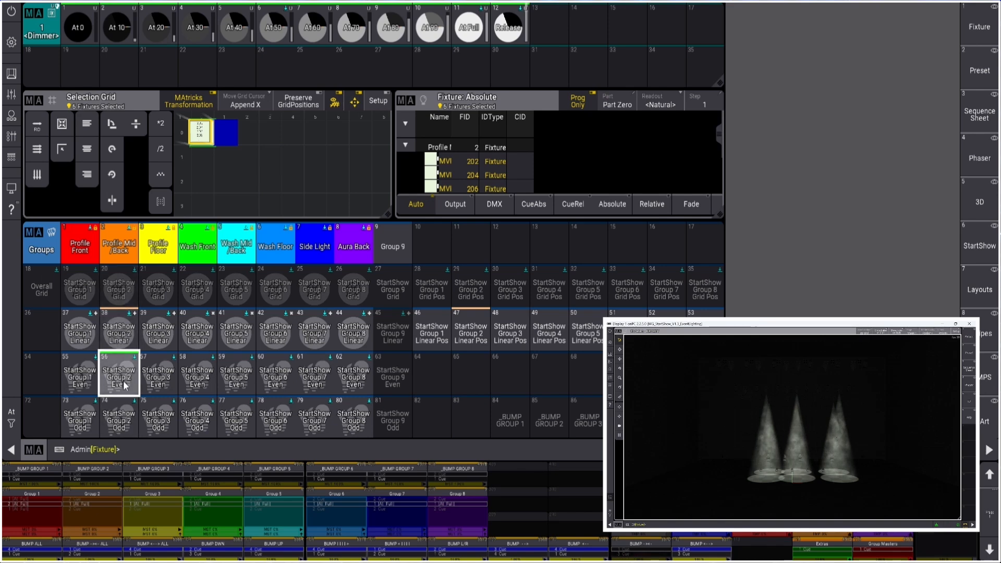
pyautogui.click(122, 425)
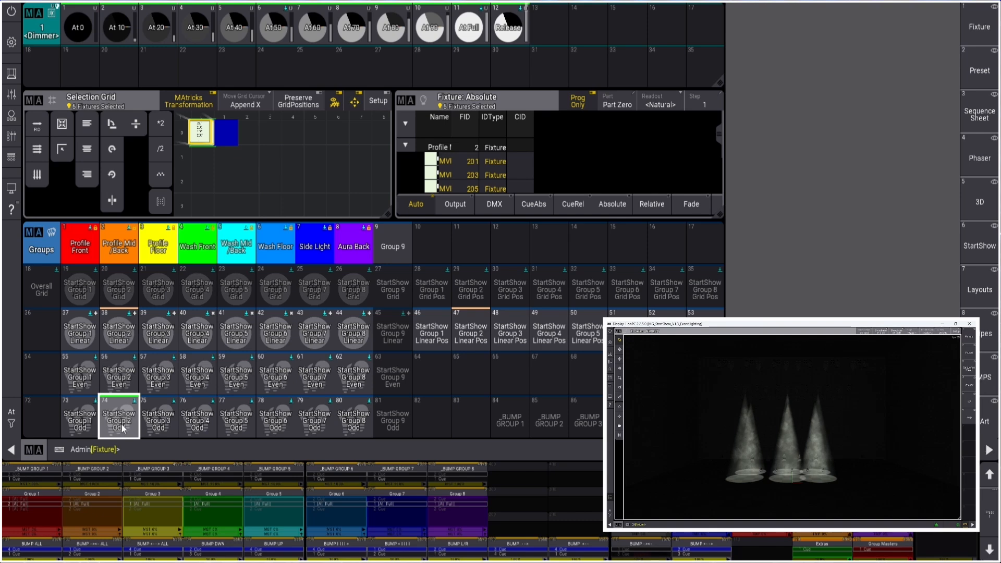
pyautogui.press('Escape')
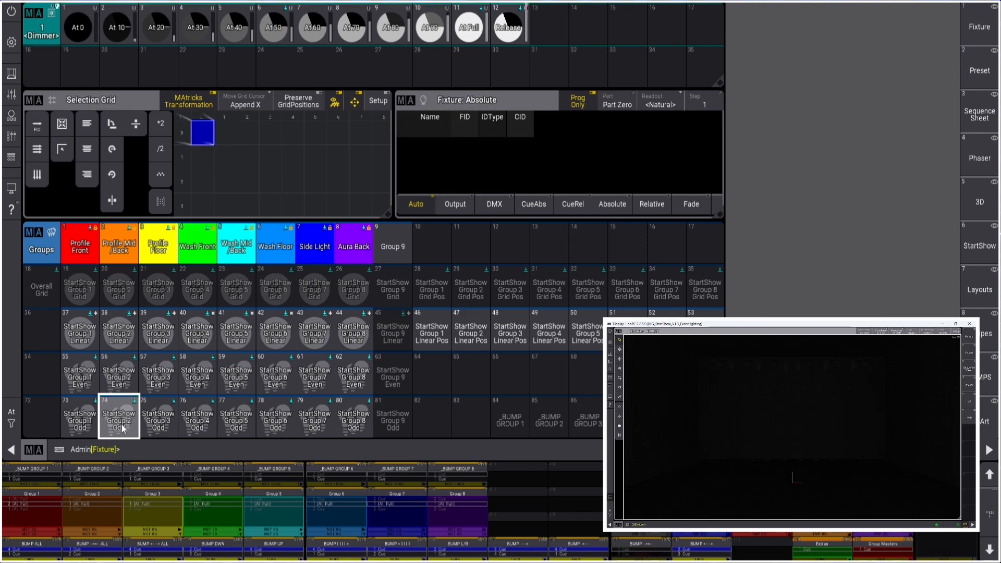
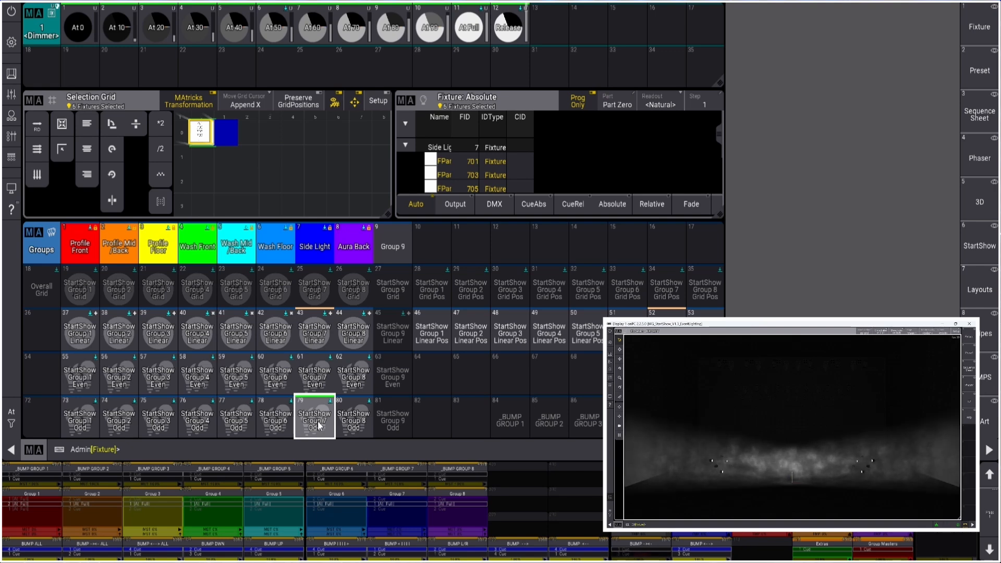
# Clear the StartShow Group 7 Odd selection and return to the first rows of the group pool.
pyautogui.press('Escape')
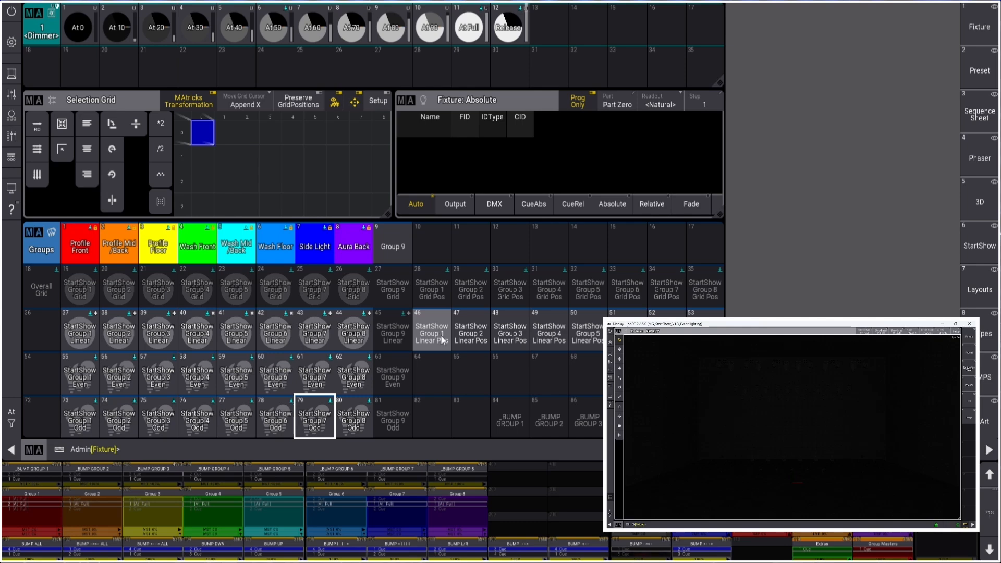
pyautogui.scroll(-5, 441, 339)
pyautogui.scroll(9, 441, 339)
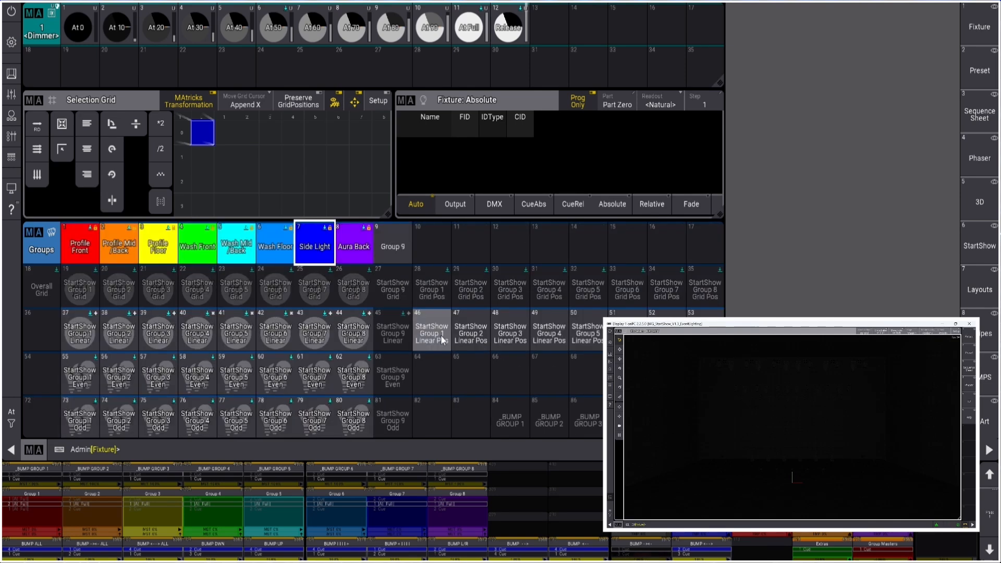
pyautogui.scroll(1, 441, 336)
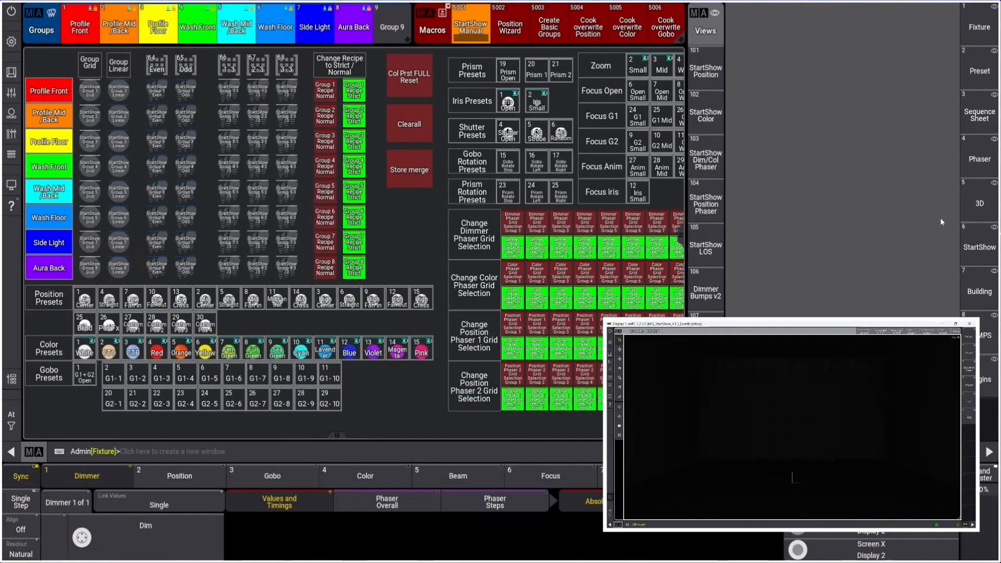
# Open the 3D view and brighten its rendering by raising the ambient light.
pyautogui.click(964, 219)
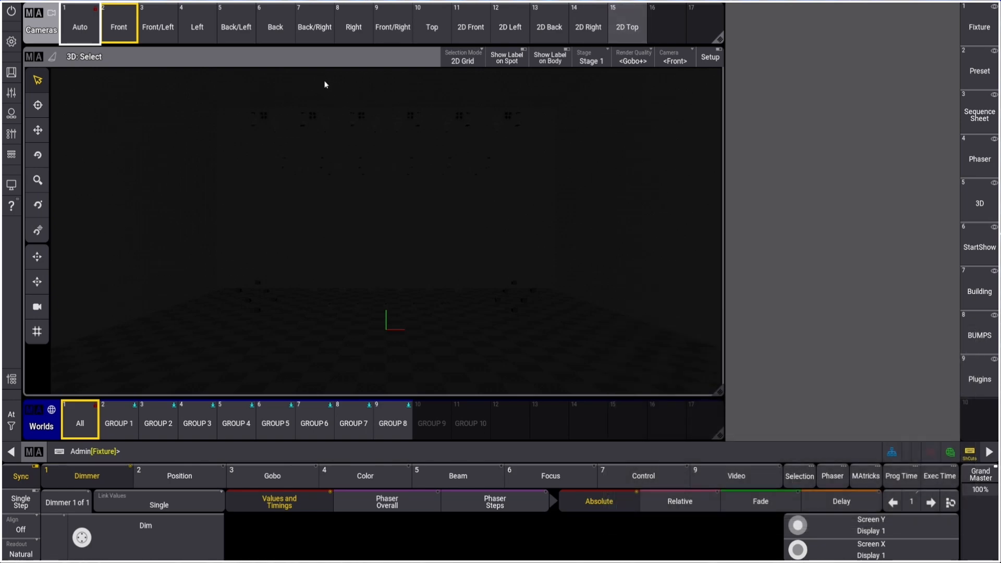
pyautogui.click(50, 62)
pyautogui.moveTo(155, 223); pyautogui.dragTo(142, 197)
pyautogui.moveTo(175, 214); pyautogui.dragTo(176, 203)
pyautogui.click(321, 61)
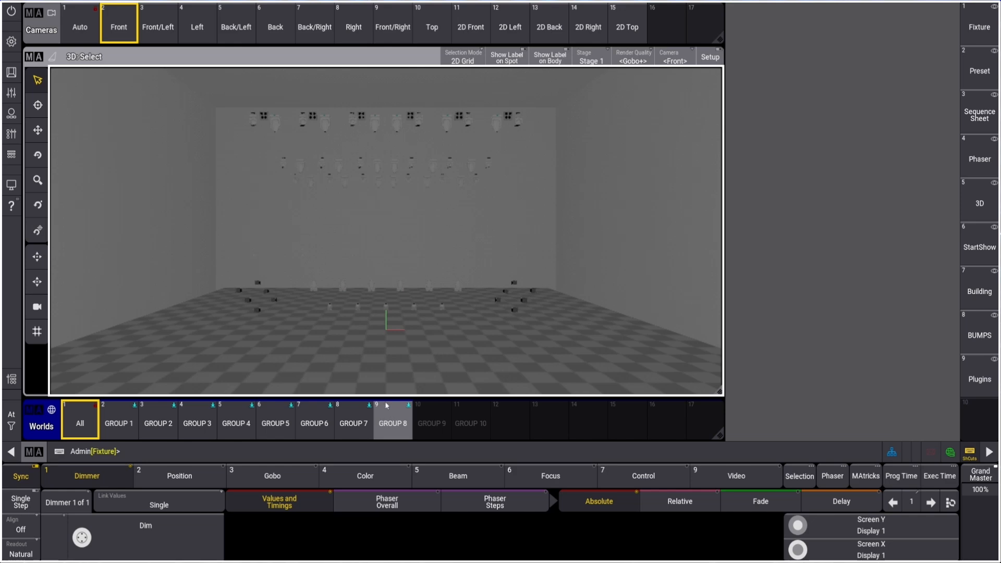
# Switch the 3D camera to 2D Top, activate the GROUP 1 world and frame-select its six fixtures.
pyautogui.click(628, 29)
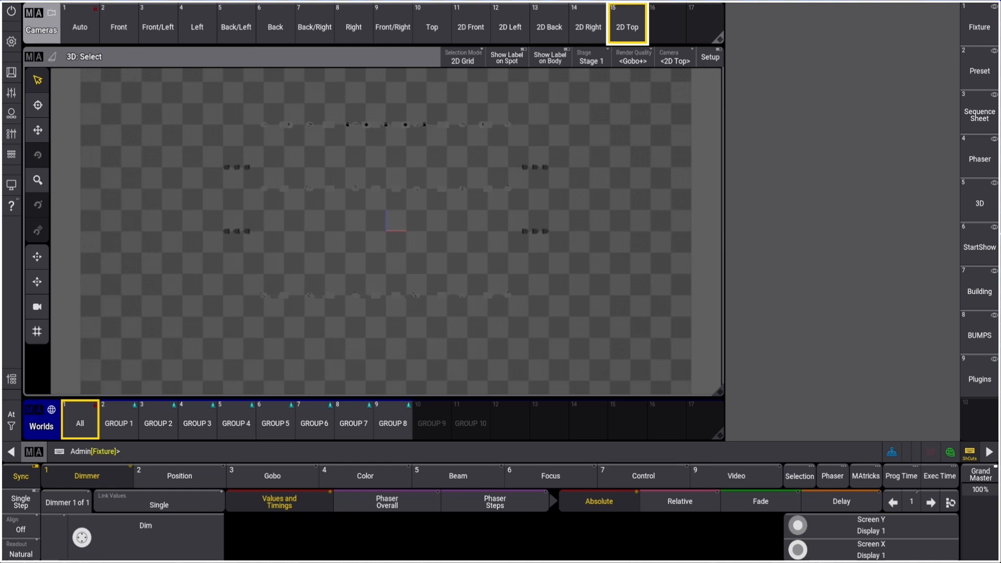
pyautogui.click(125, 423)
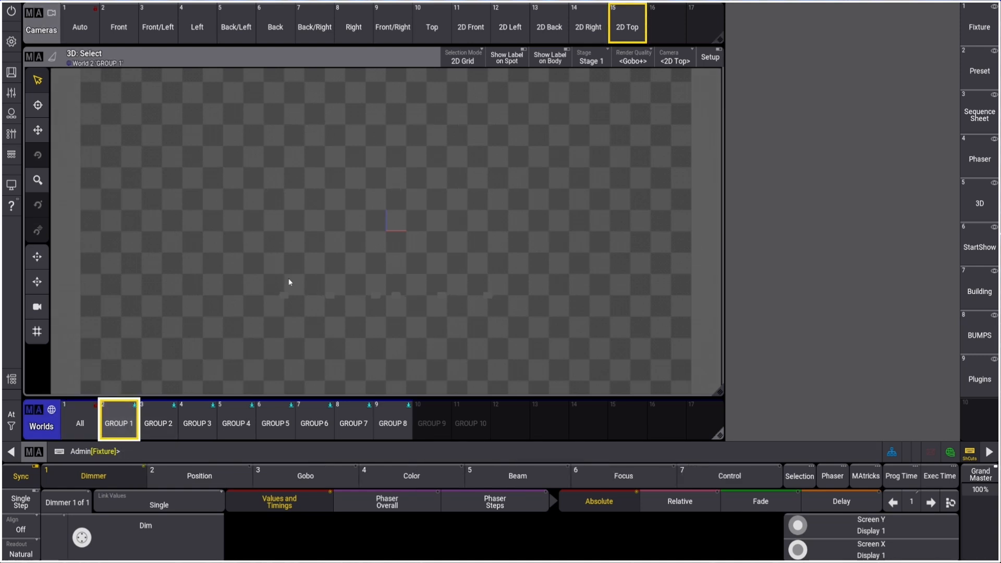
pyautogui.moveTo(198, 200); pyautogui.dragTo(548, 364)
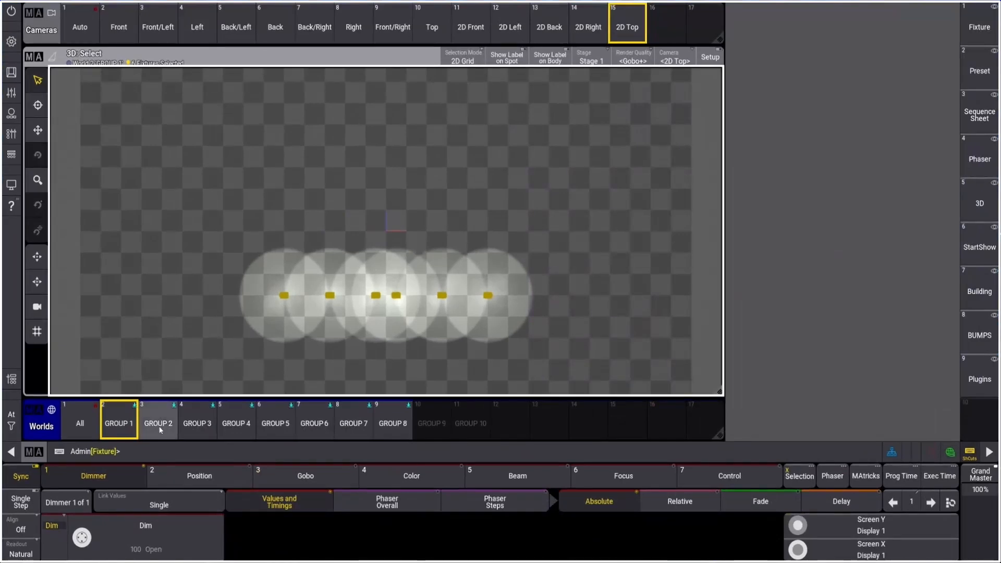
# Activate the GROUP 2 world and raise the 3D viewer's ambient light so its fixtures stand out.
pyautogui.click(160, 430)
pyautogui.click(197, 425)
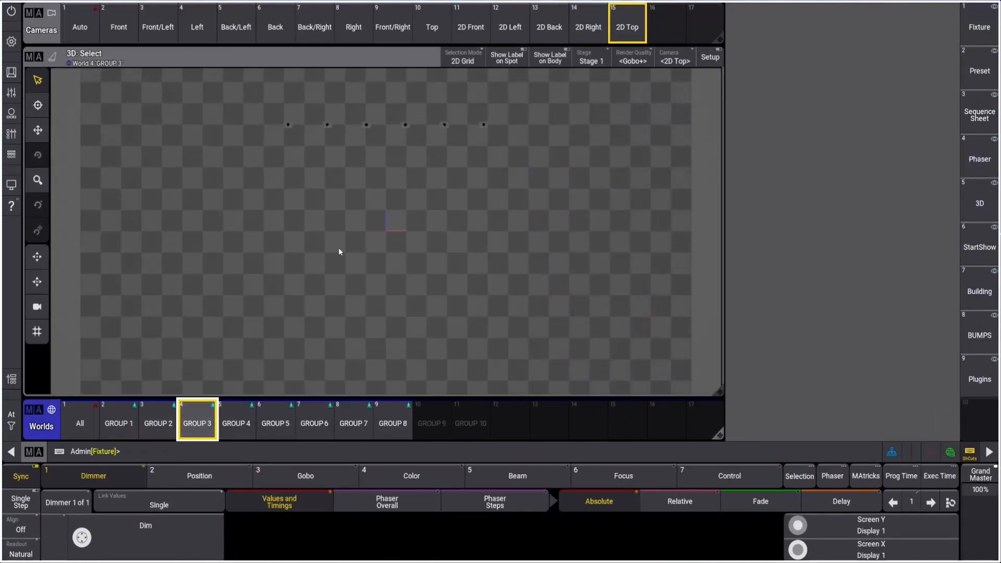
pyautogui.click(158, 422)
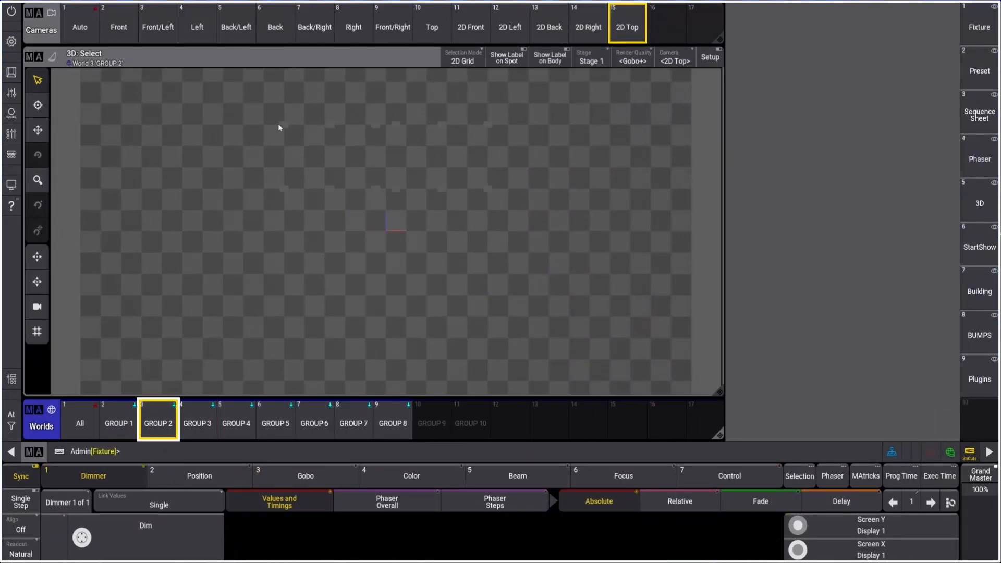
pyautogui.click(34, 57)
pyautogui.moveTo(182, 235)
pyautogui.mouseDown()
pyautogui.moveTo(178, 196)
pyautogui.moveTo(179, 254)
pyautogui.mouseUp()
pyautogui.moveTo(141, 208); pyautogui.dragTo(140, 201)
pyautogui.click(320, 61)
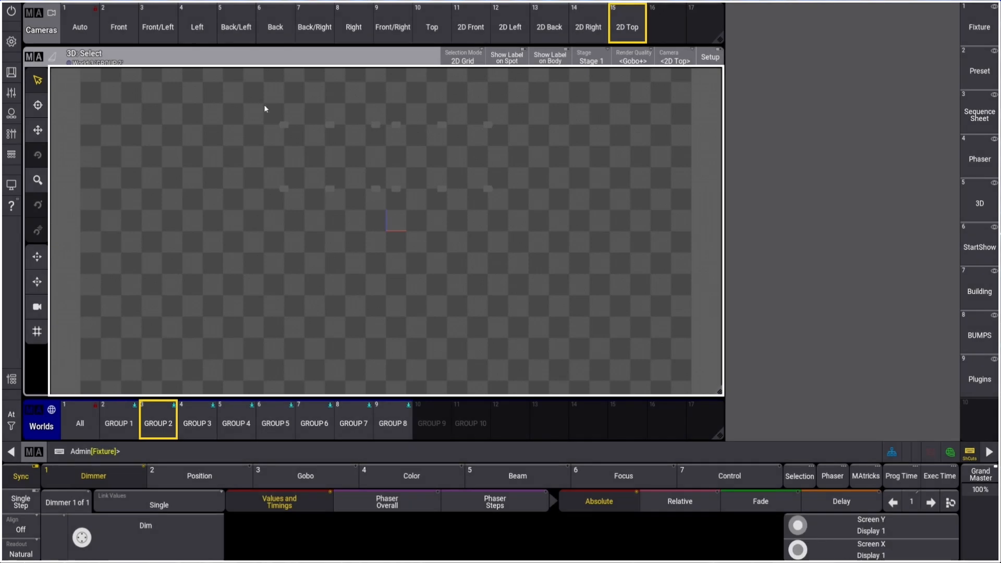
# Step through the worlds GROUP 3 to GROUP 8 to examine each group's fixture layout from above.
pyautogui.click(197, 423)
pyautogui.click(236, 424)
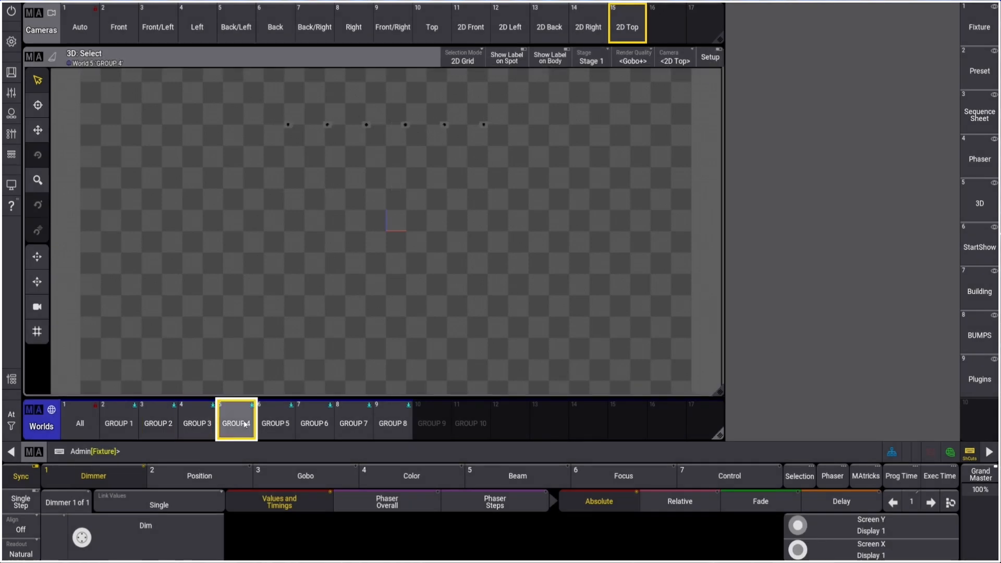
pyautogui.click(275, 423)
pyautogui.click(319, 425)
pyautogui.click(353, 424)
pyautogui.click(392, 427)
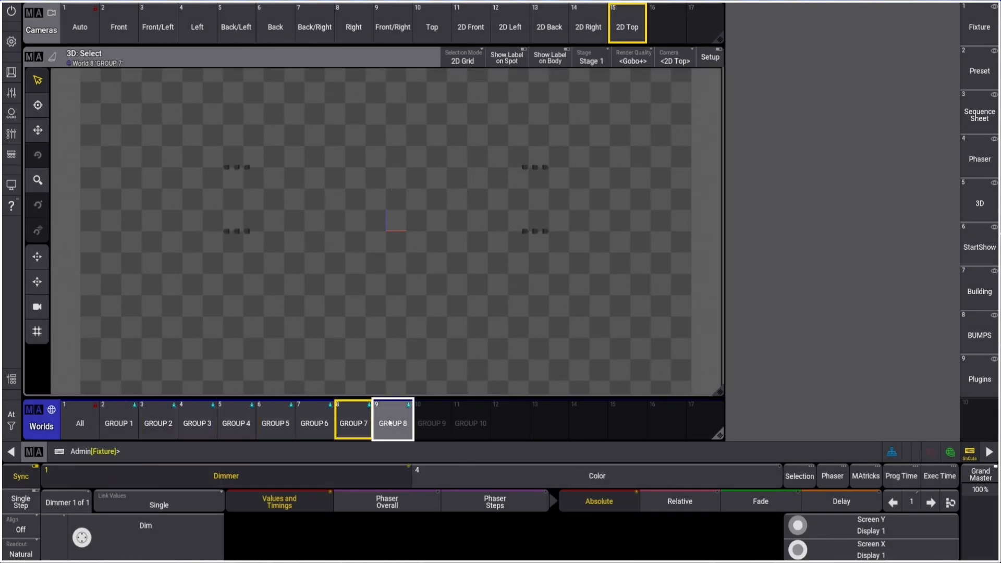
pyautogui.moveTo(234, 237); pyautogui.dragTo(317, 253)
# Activate the GROUP 1 world, frame-select its six fixtures and inspect their arrangement in the Selection Grid.
pyautogui.click(127, 424)
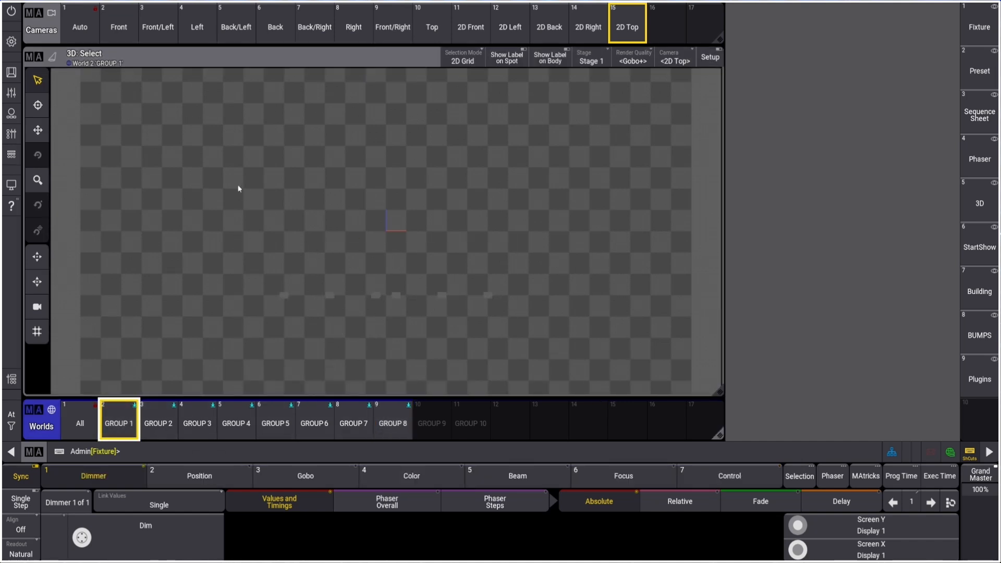
pyautogui.moveTo(234, 203); pyautogui.dragTo(548, 376)
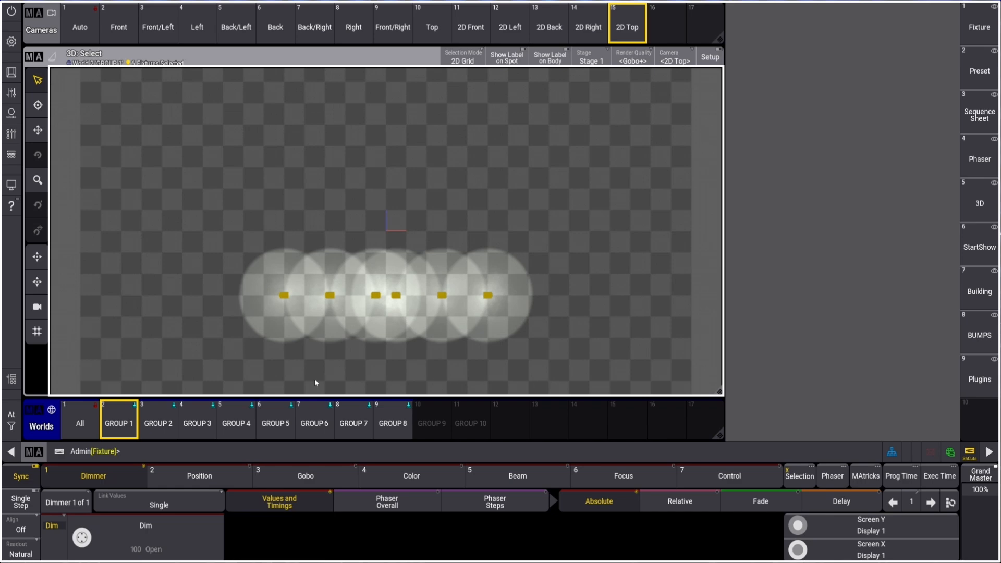
pyautogui.click(985, 73)
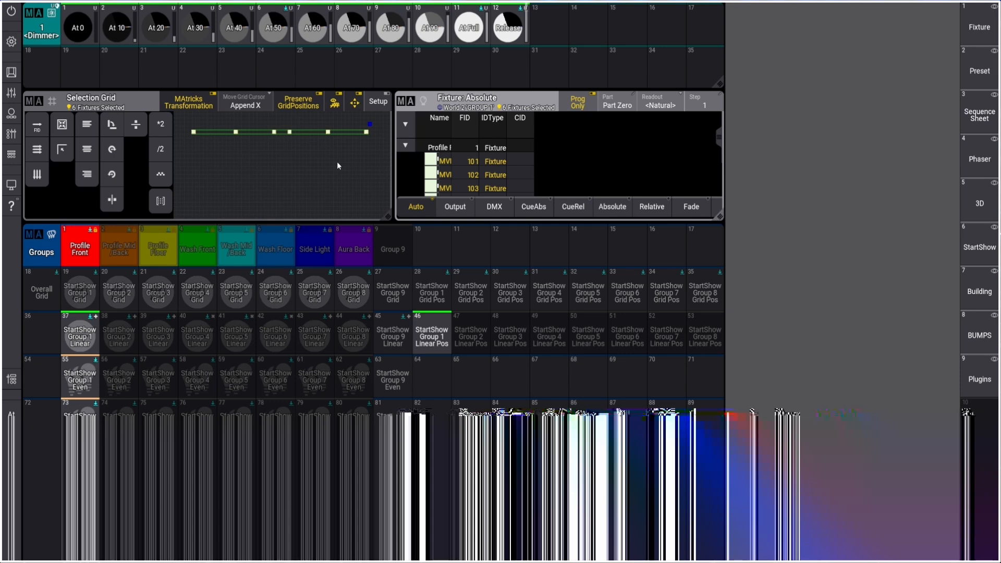
# Reopen the 3D view and raise its ambient light in the viewer settings.
pyautogui.click(985, 208)
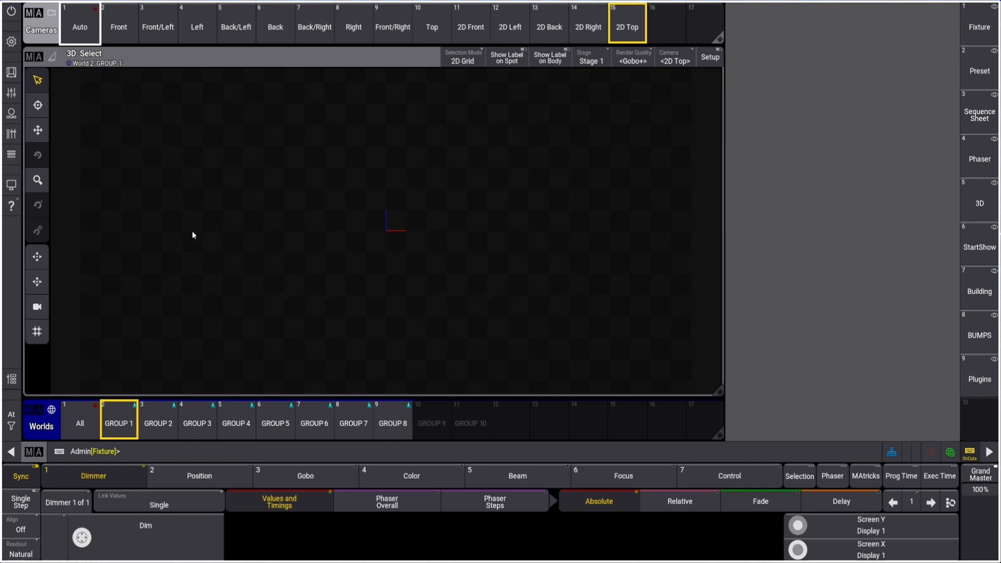
pyautogui.click(55, 55)
pyautogui.click(147, 224)
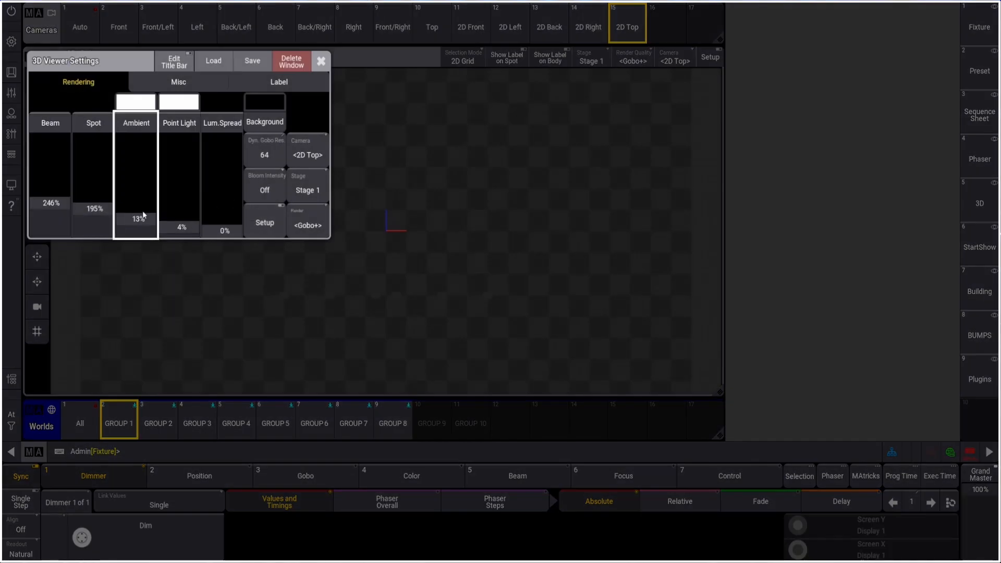
pyautogui.moveTo(172, 226); pyautogui.dragTo(137, 194)
pyautogui.click(321, 61)
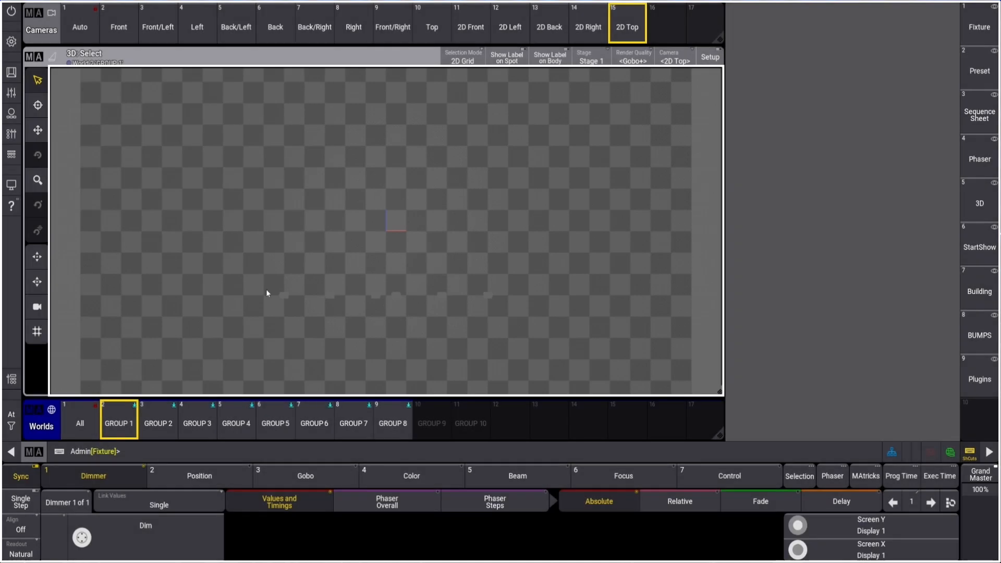
# Frame-select the six GROUP 1 fixtures in the 2D Top view.
pyautogui.scroll(5, 400, 295)
pyautogui.scroll(-3, 399, 297)
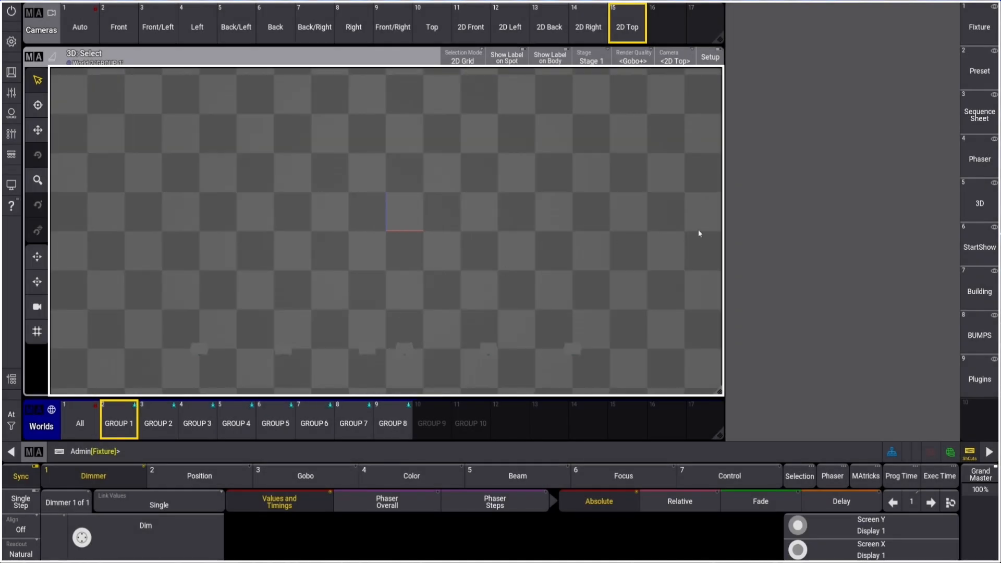
pyautogui.moveTo(174, 301); pyautogui.dragTo(624, 395)
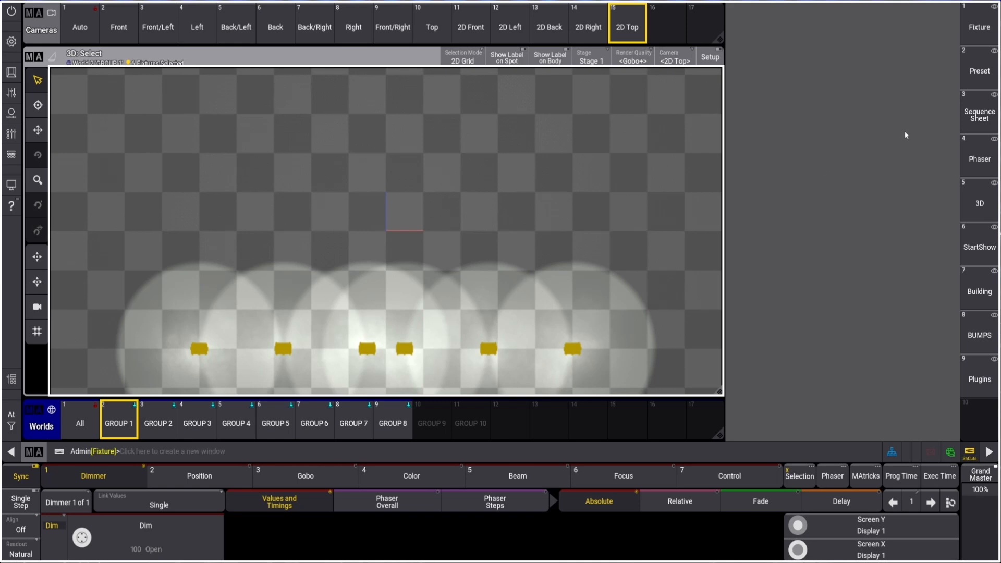
# In the Preset view, use the Selection Grid's setup mode to shift the first GROUP 1 fixture for even spacing, and leave setup mode.
pyautogui.click(979, 70)
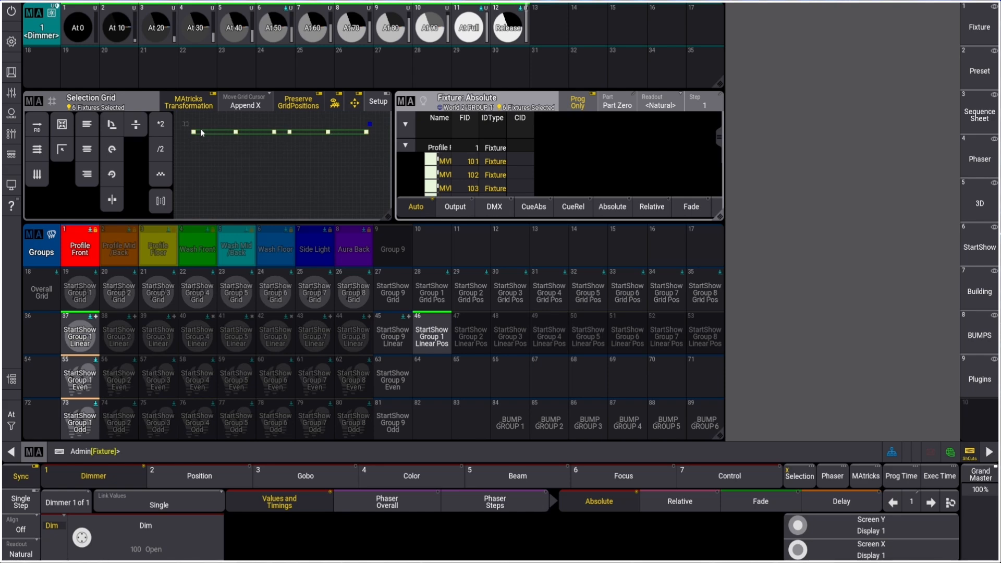
pyautogui.click(378, 101)
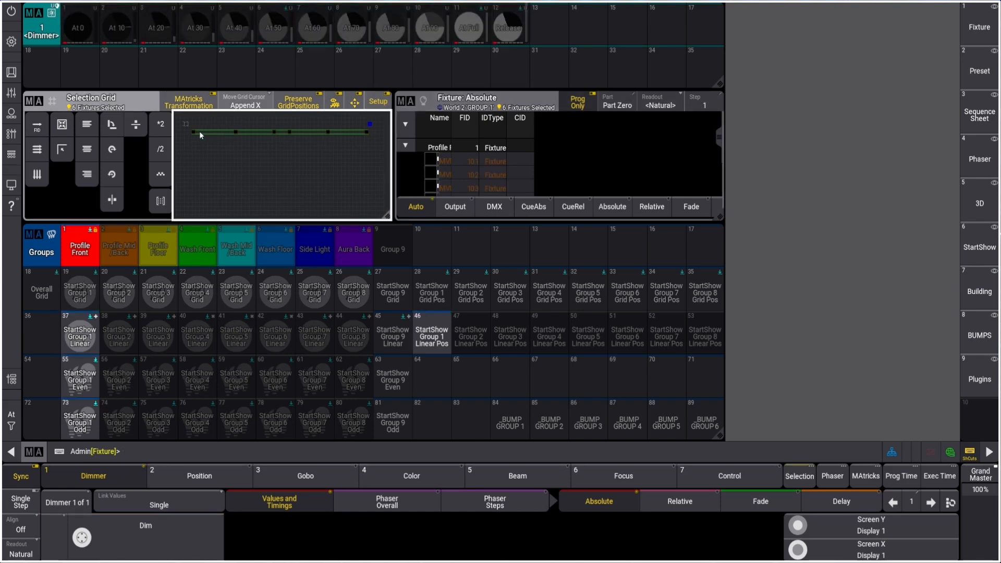
pyautogui.moveTo(193, 132); pyautogui.dragTo(197, 133)
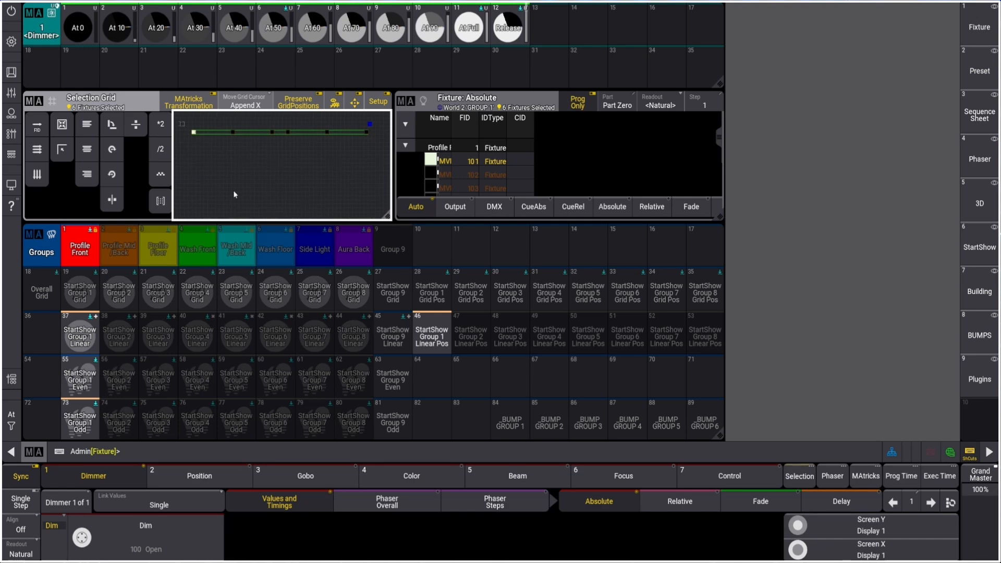
pyautogui.click(223, 163)
pyautogui.click(376, 102)
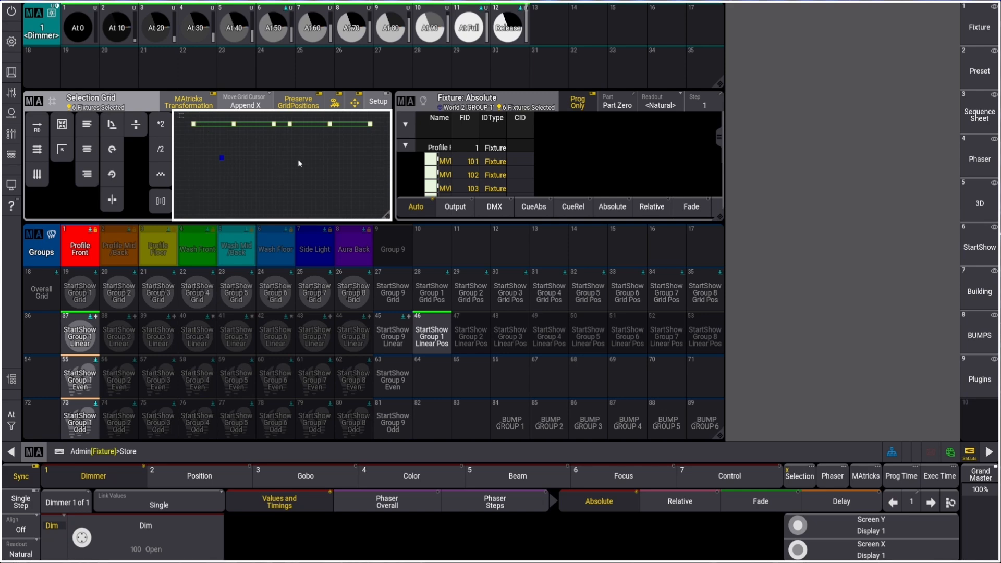
# Store the arranged selection with Merge into group 19 (StartShow Group 1 Grid) and group 28 (StartShow Group 1 Grid Pos).
pyautogui.click(82, 287)
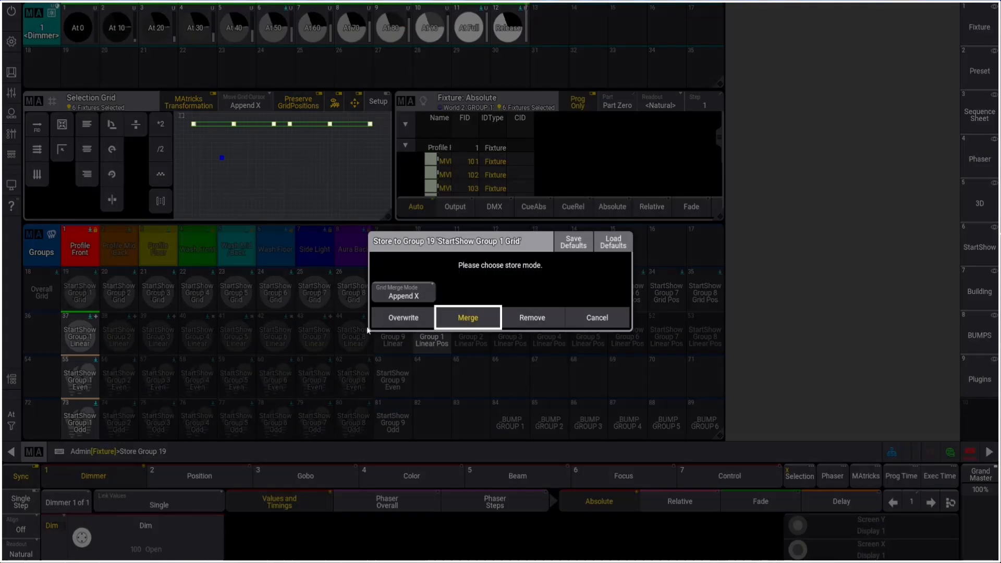
pyautogui.click(469, 317)
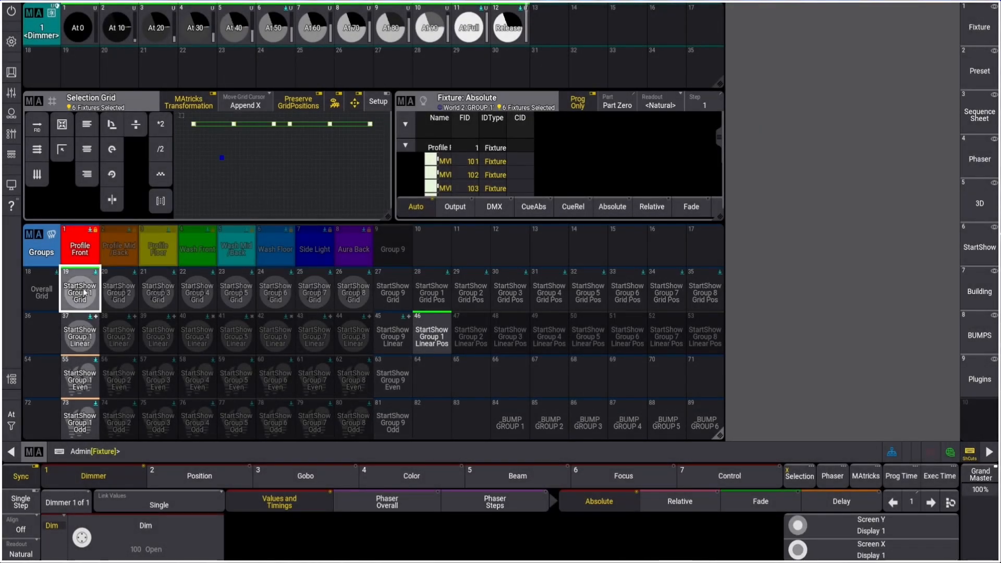
pyautogui.press('s')
pyautogui.click(436, 289)
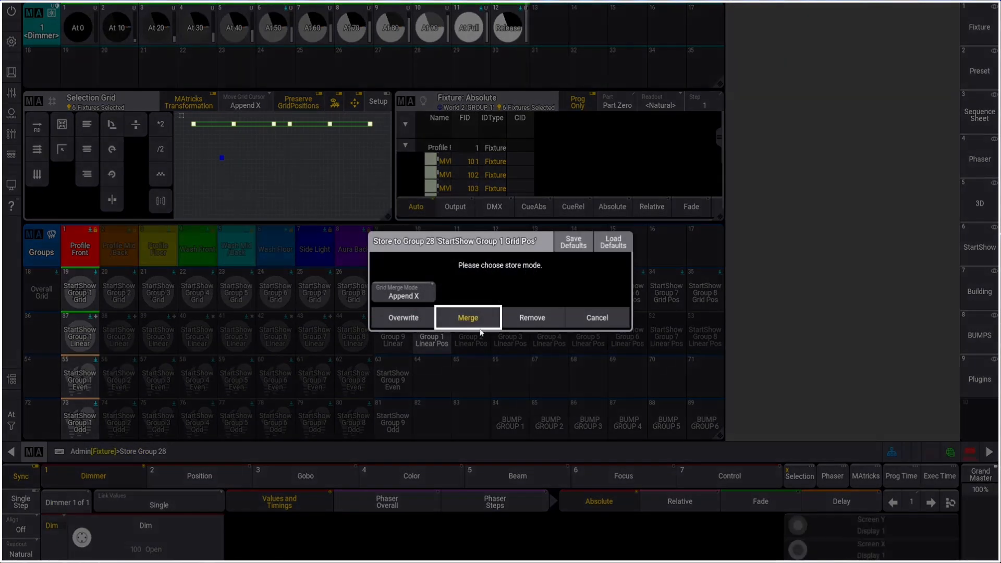
pyautogui.click(477, 324)
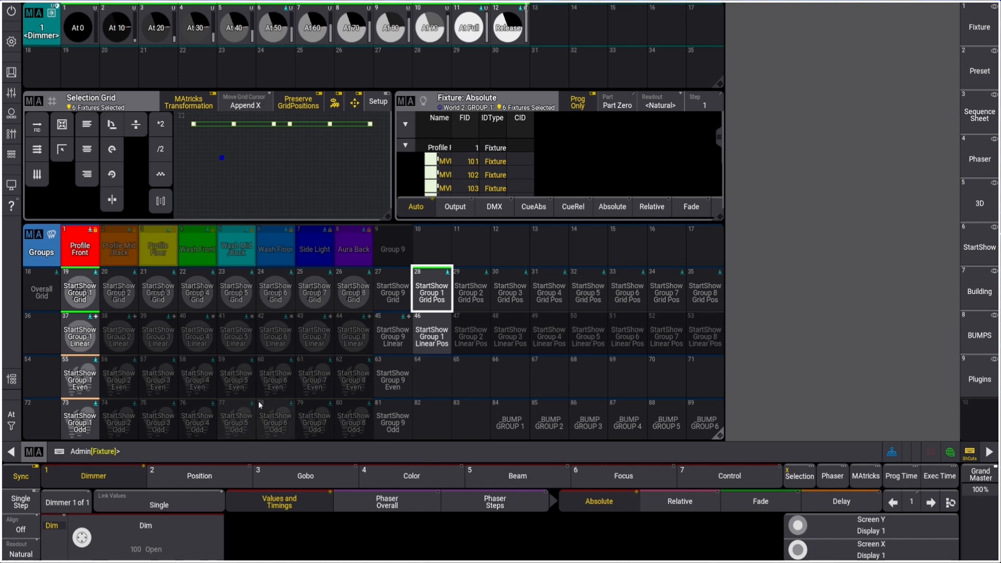
# Return to the 3D view and brighten the 2D Top scene by raising the ambient light.
pyautogui.click(980, 207)
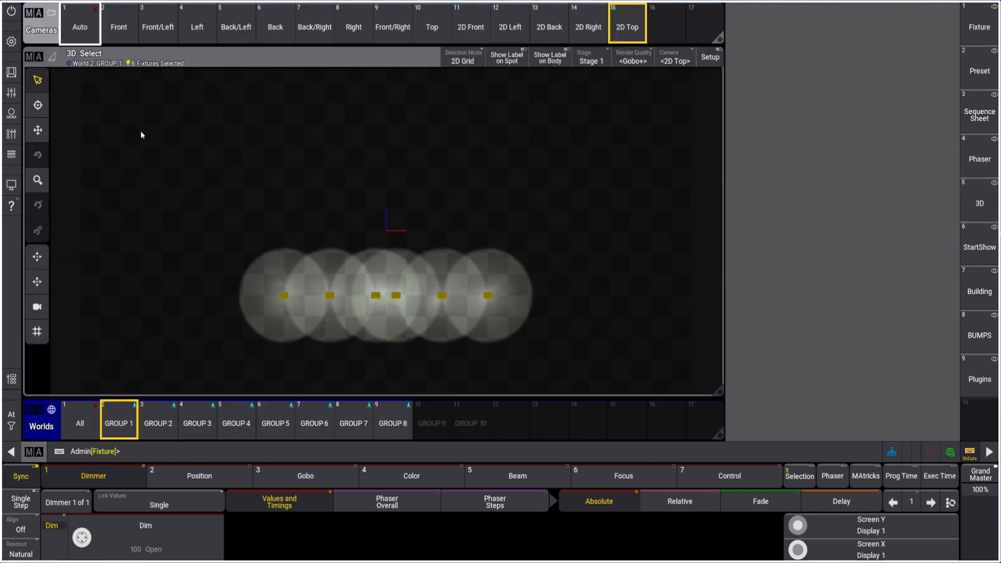
pyautogui.click(51, 58)
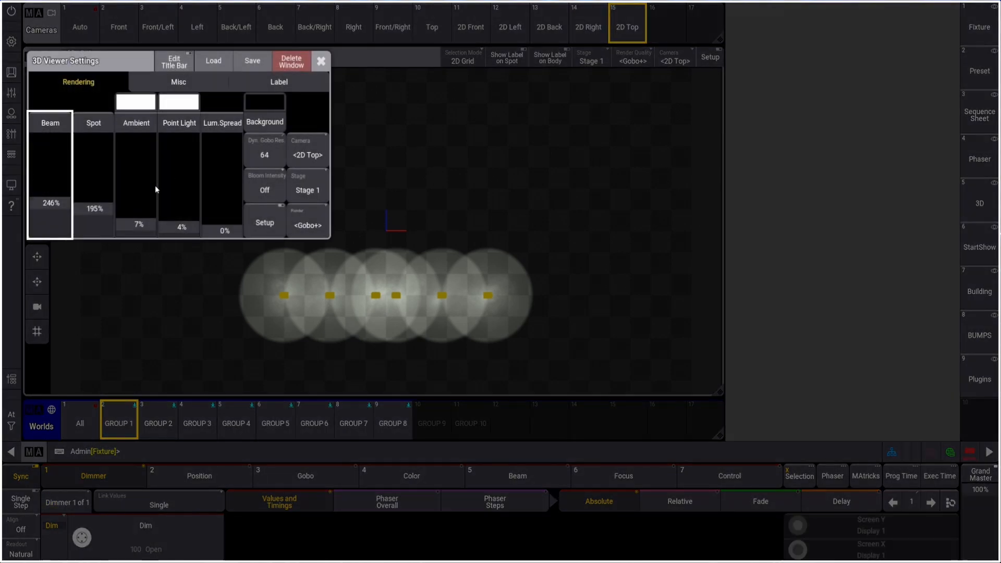
pyautogui.moveTo(137, 232); pyautogui.dragTo(139, 202)
pyautogui.click(178, 230)
pyautogui.click(320, 61)
# Store the brightened 3D view on the empty view button 10 and clear the fixture selection.
pyautogui.click(977, 411)
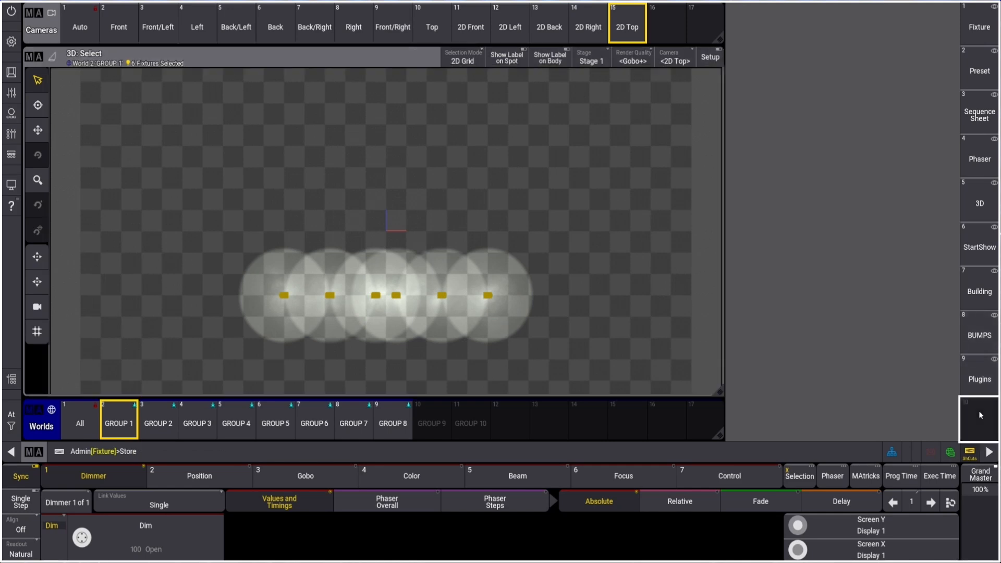
pyautogui.press('Return')
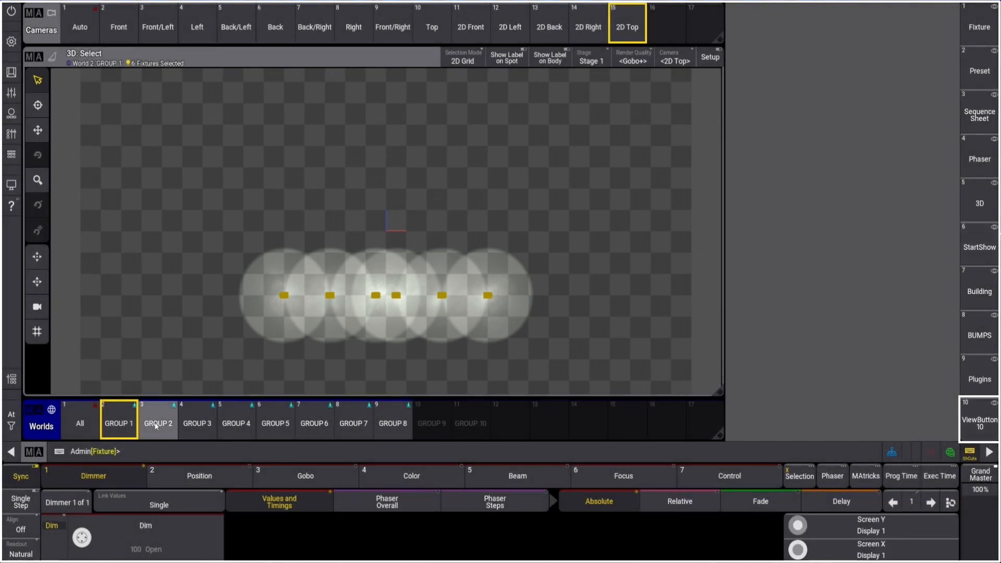
pyautogui.press('Escape')
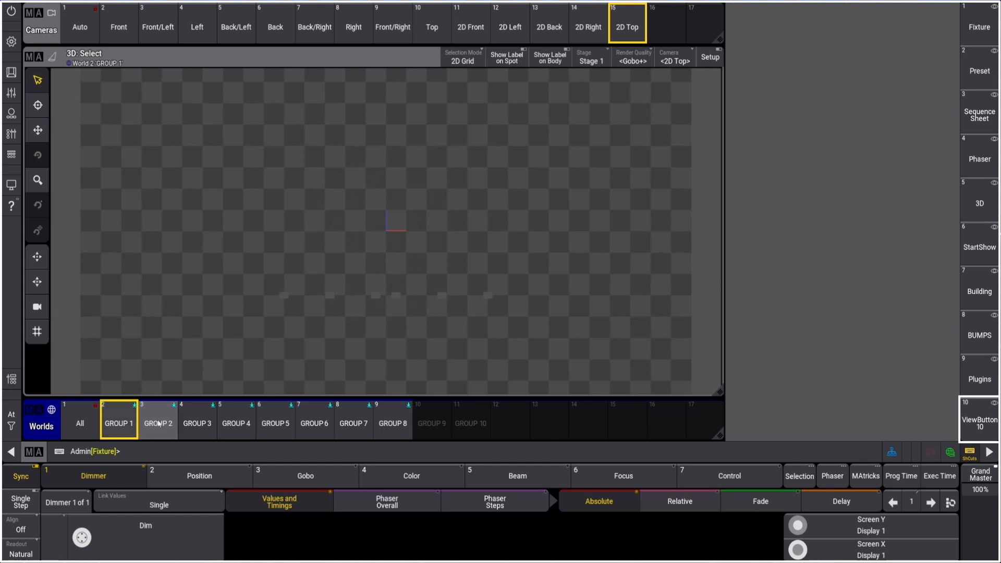
# Select the GROUP 2 world's fixtures in 2D Top and store them with Merge into groups 20 (Group 2 Grid) and 29 (Group 2 Grid Pos).
pyautogui.click(159, 423)
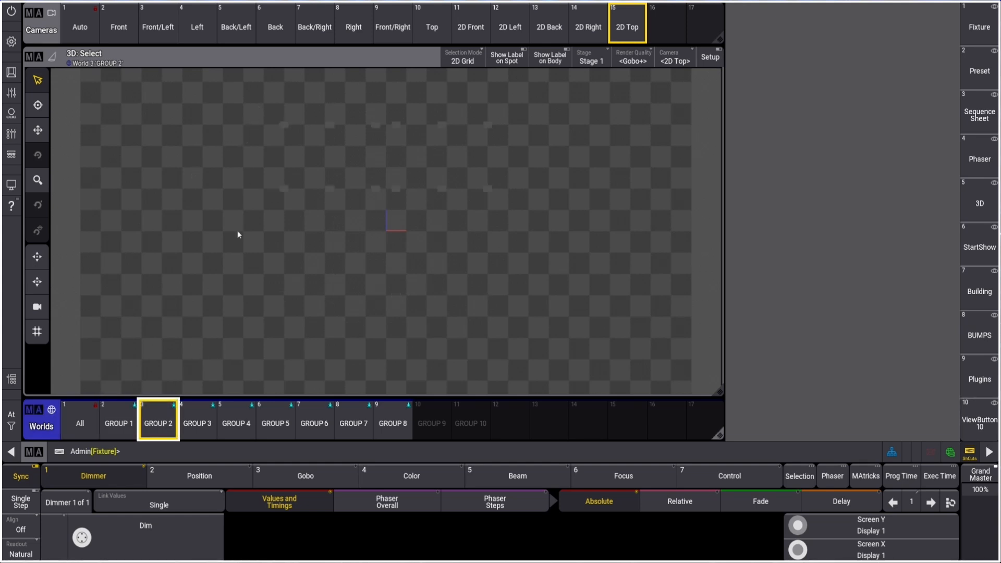
pyautogui.moveTo(249, 87); pyautogui.dragTo(512, 214)
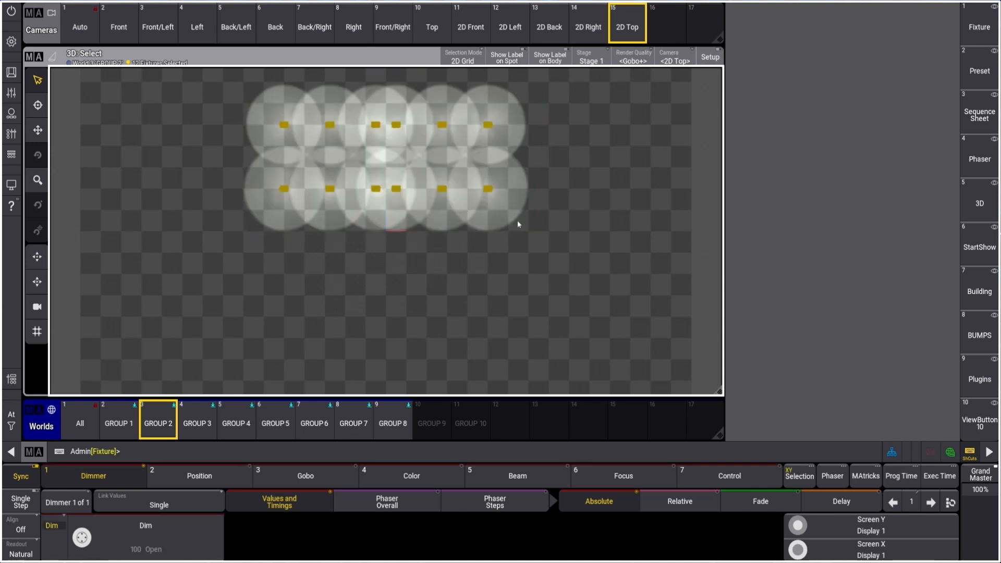
pyautogui.click(979, 69)
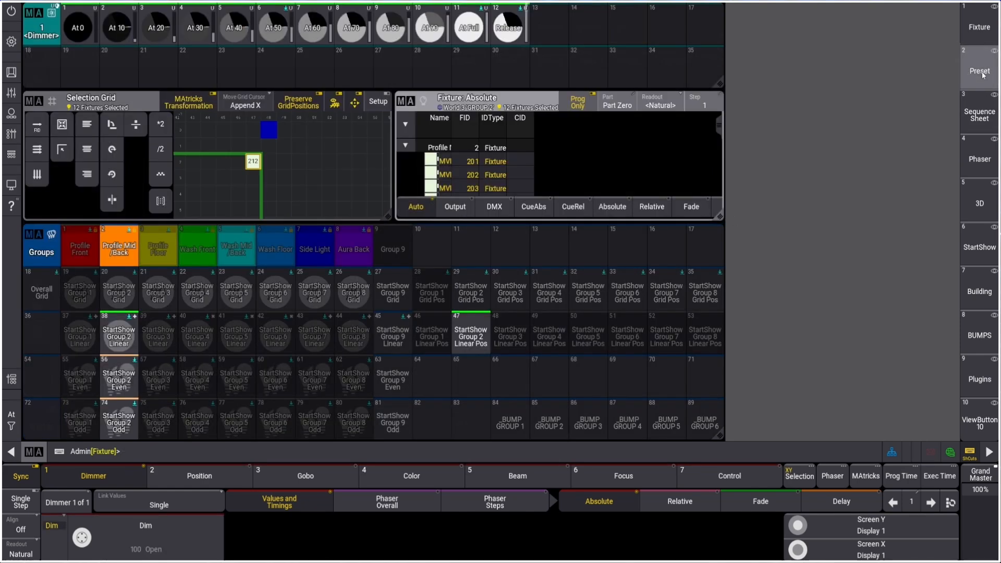
pyautogui.press('s')
pyautogui.click(127, 290)
pyautogui.click(464, 321)
pyautogui.press('s')
pyautogui.click(480, 297)
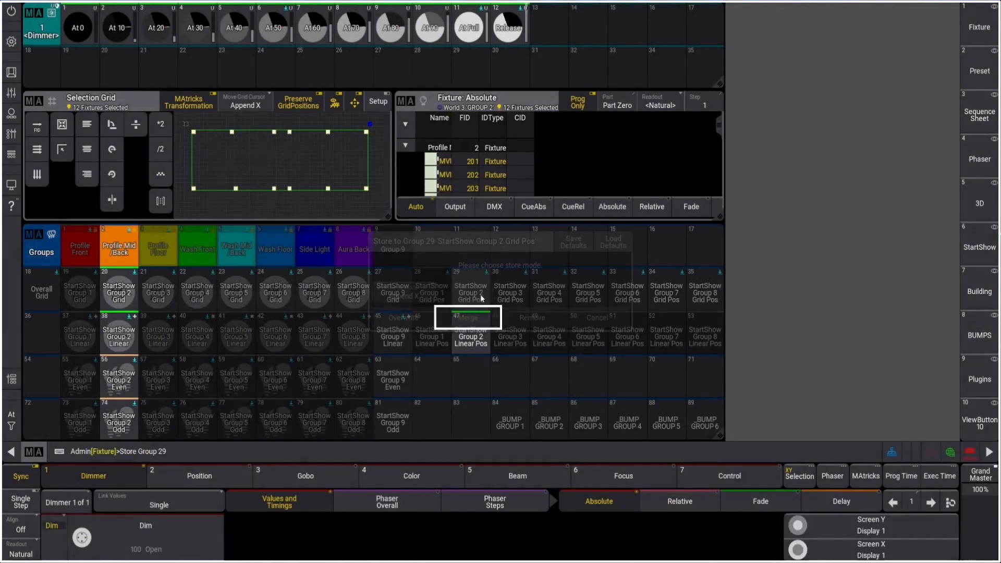
pyautogui.click(468, 316)
# Select the GROUP 3 world's fixtures in 2D Top and store them with Merge into groups 21 (Group 3 Grid) and 30 (Group 3 Grid Pos).
pyautogui.click(979, 422)
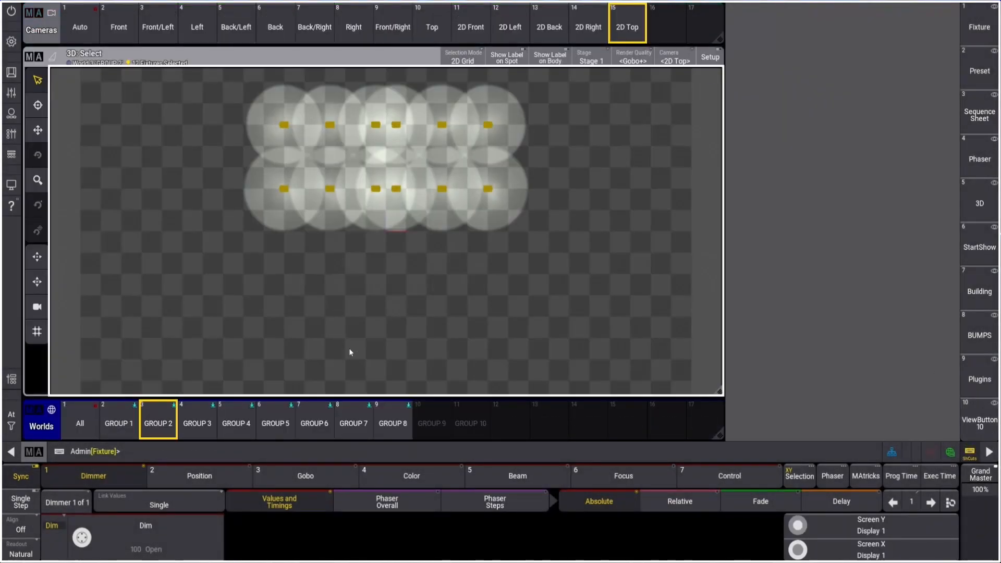
pyautogui.click(201, 420)
pyautogui.moveTo(275, 100); pyautogui.dragTo(547, 231)
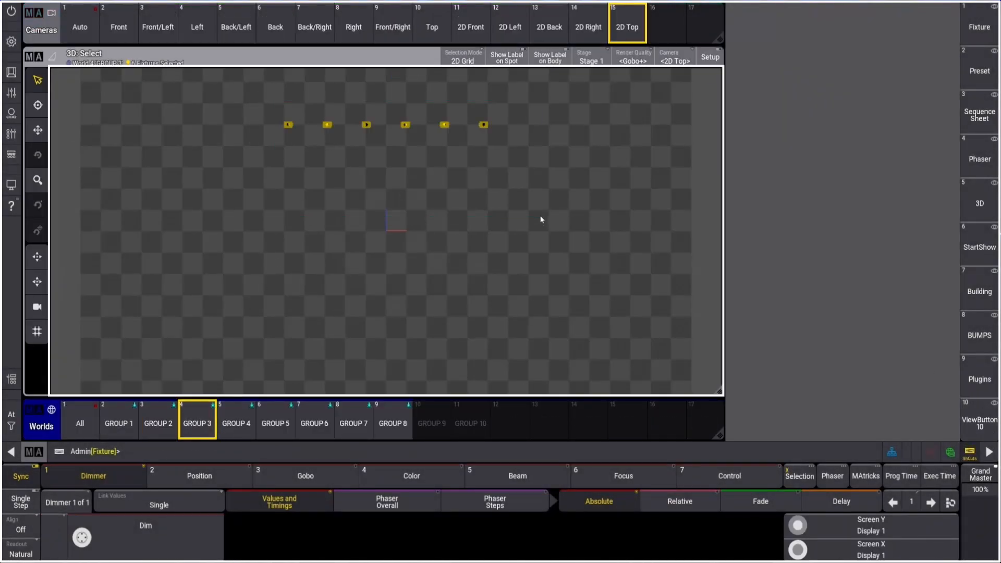
pyautogui.click(986, 70)
pyautogui.press('s')
pyautogui.click(158, 291)
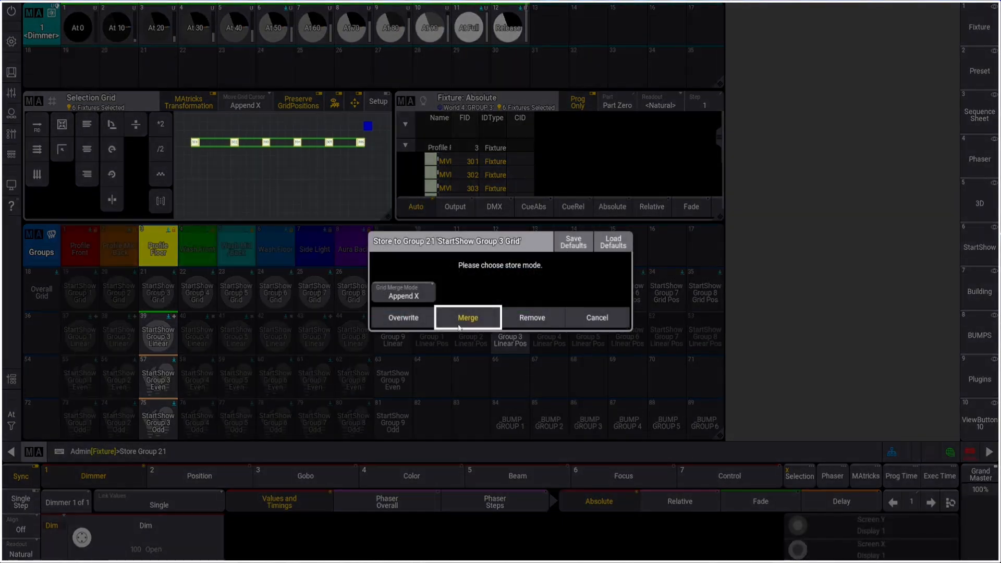
pyautogui.click(458, 324)
pyautogui.press('s')
pyautogui.click(510, 292)
pyautogui.click(467, 318)
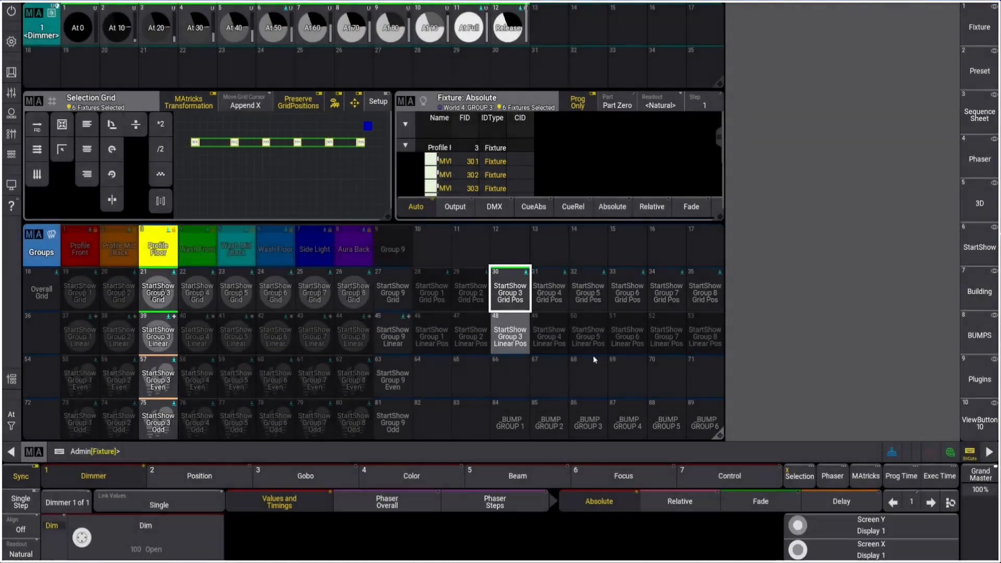
# Select the GROUP 4 world's fixtures in 2D Top and store them with Merge into groups 22 (Group 4 Grid) and 31 (Group 4 Grid Pos).
pyautogui.click(979, 423)
pyautogui.click(237, 422)
pyautogui.moveTo(243, 270); pyautogui.dragTo(534, 353)
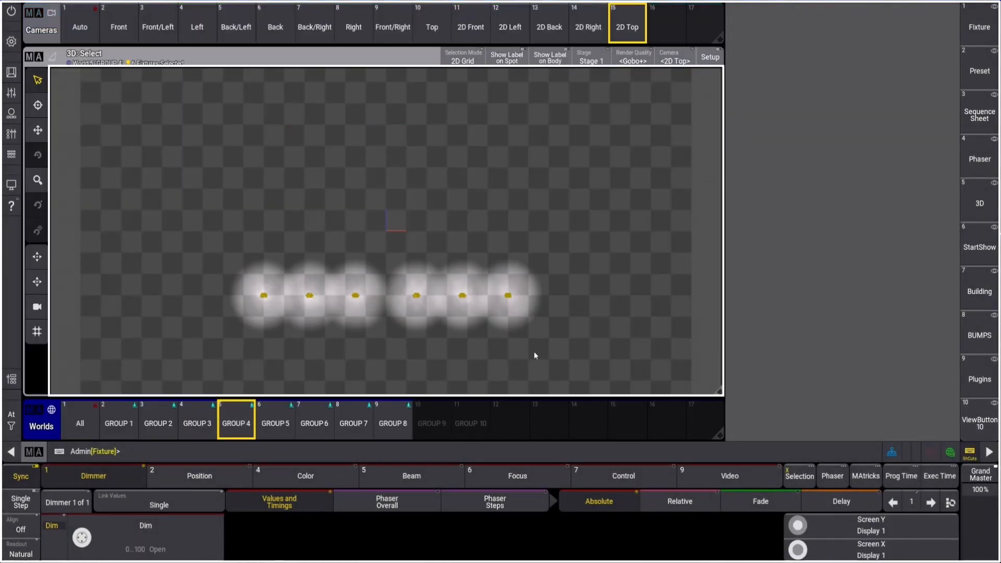
pyautogui.click(983, 80)
pyautogui.press('s')
pyautogui.click(204, 296)
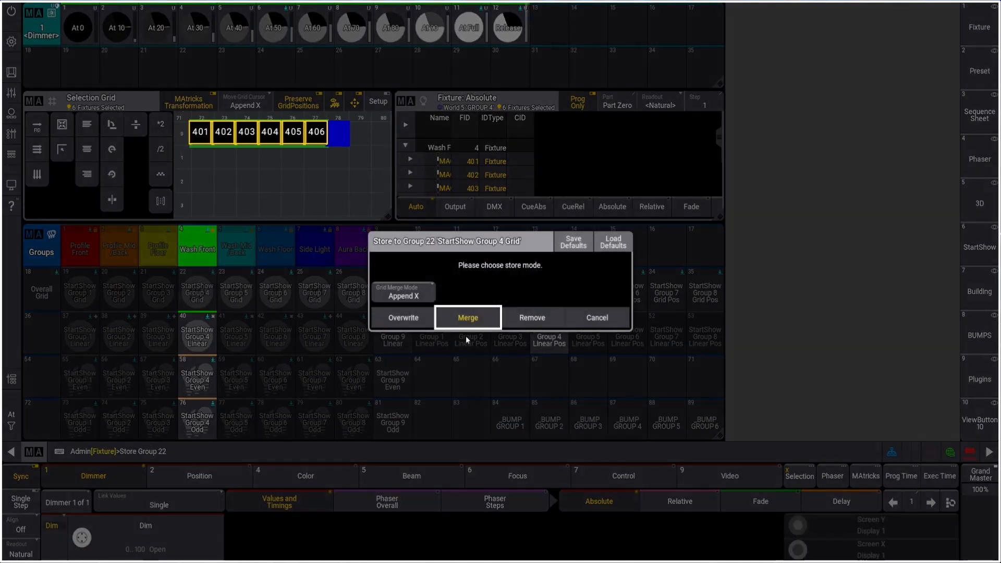
pyautogui.click(466, 318)
pyautogui.press('s')
pyautogui.click(558, 300)
pyautogui.click(465, 317)
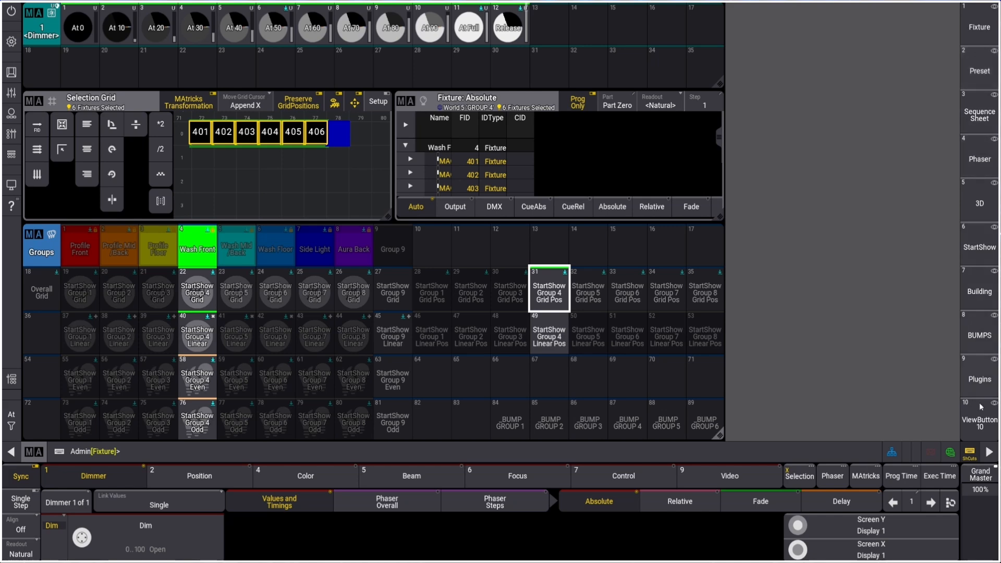
# Select the GROUP 5 world's fixtures in 2D Top and store them with Merge into groups 23 (Group 5 Grid) and 32 (Group 5 Grid Pos).
pyautogui.click(980, 423)
pyautogui.click(261, 423)
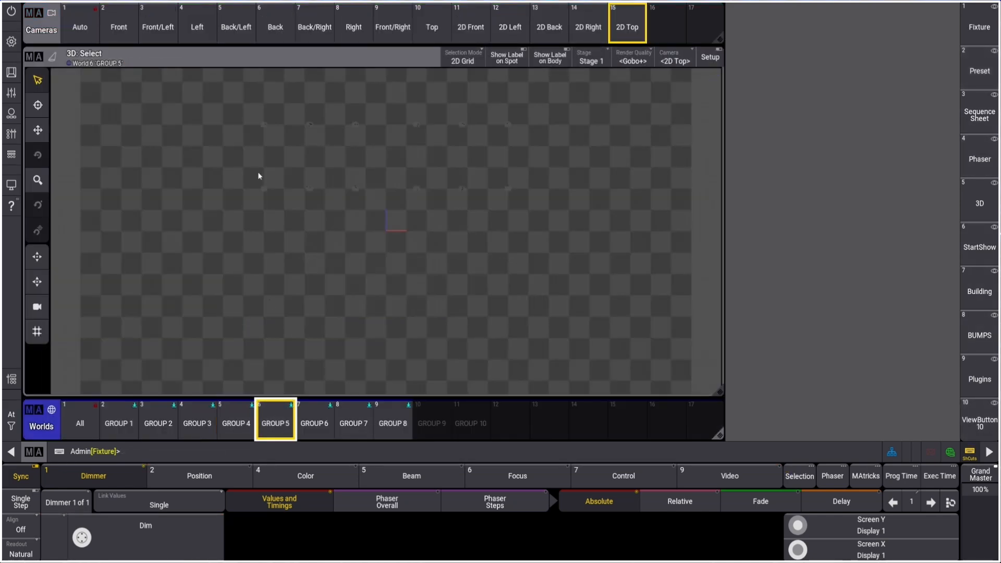
pyautogui.moveTo(255, 111); pyautogui.dragTo(539, 221)
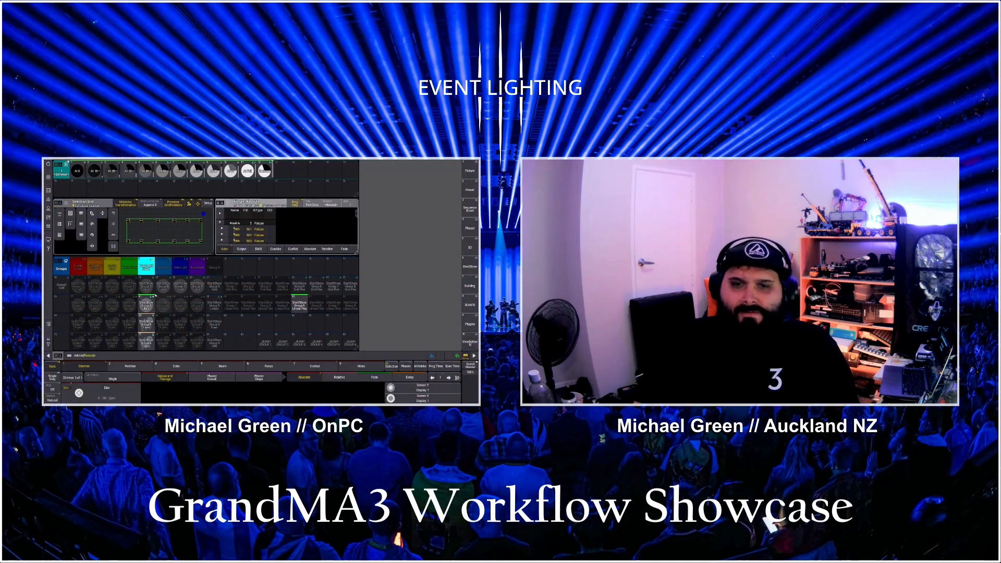
pyautogui.click(146, 285)
pyautogui.click(248, 297)
pyautogui.click(599, 288)
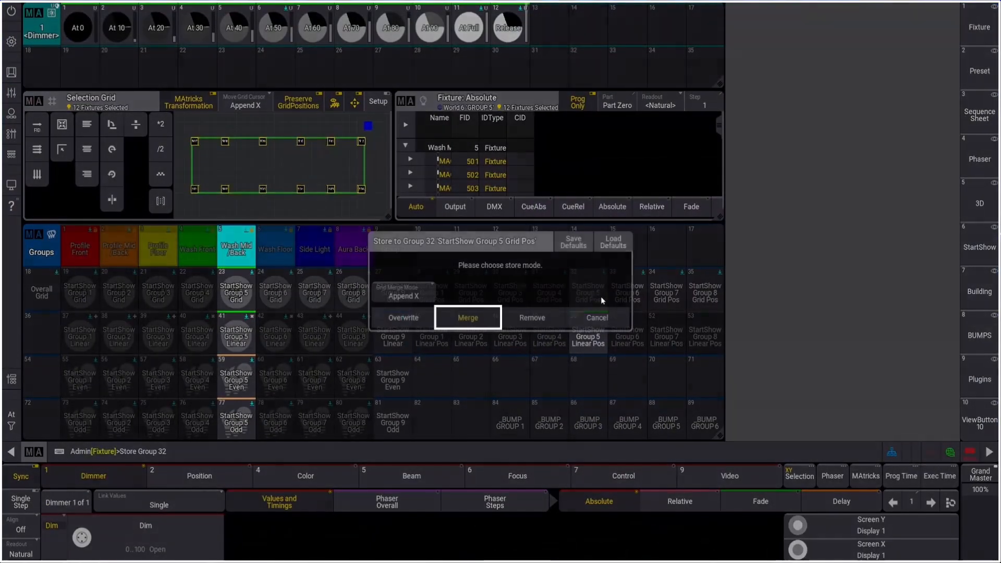
pyautogui.click(464, 315)
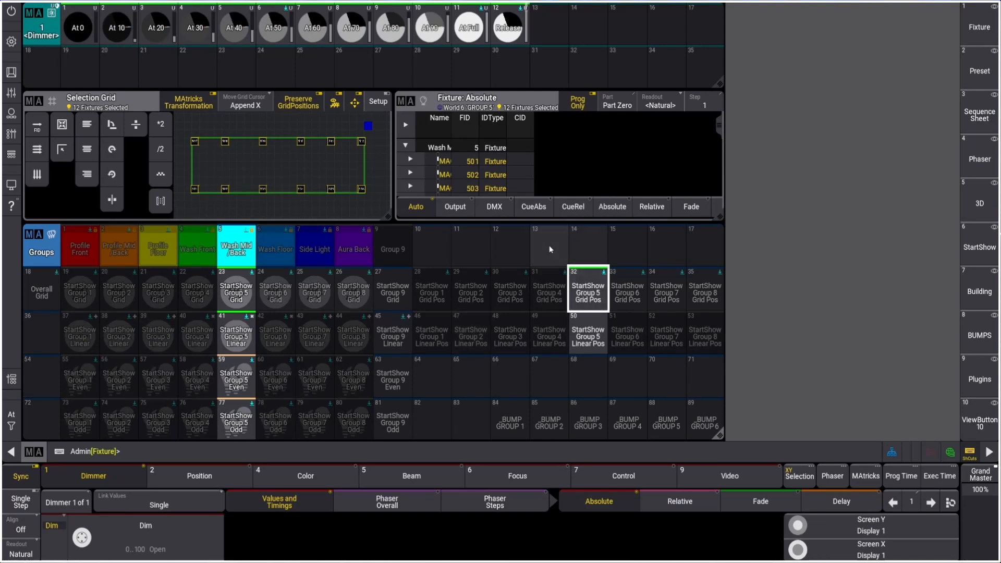
# Select the GROUP 6 world's fixtures in 2D Top and store them with Merge into groups 24 (Group 6 Grid) and 33 (Group 6 Grid Pos).
pyautogui.click(979, 420)
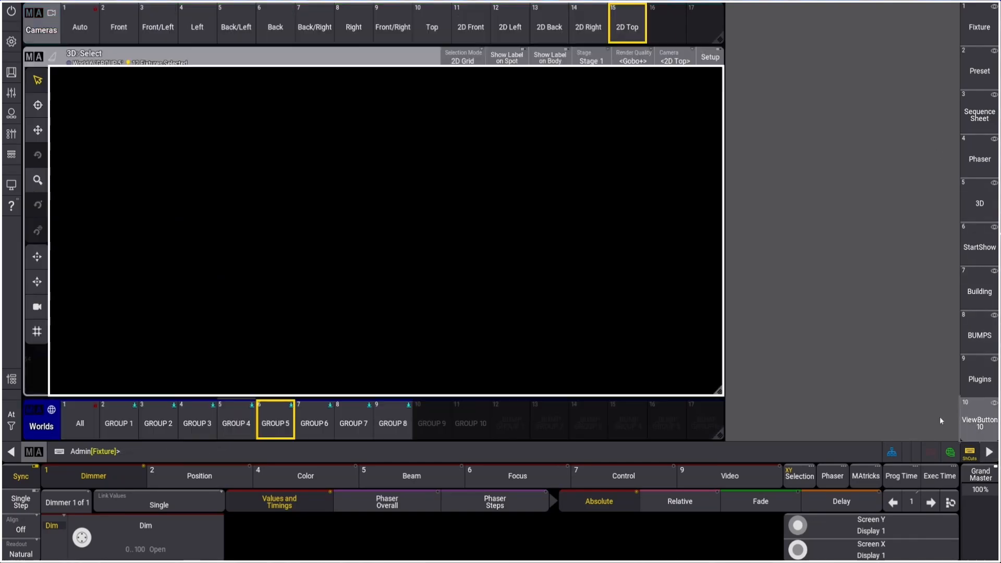
pyautogui.click(314, 422)
pyautogui.moveTo(302, 98); pyautogui.dragTo(508, 214)
pyautogui.click(988, 70)
pyautogui.press('s')
pyautogui.click(286, 292)
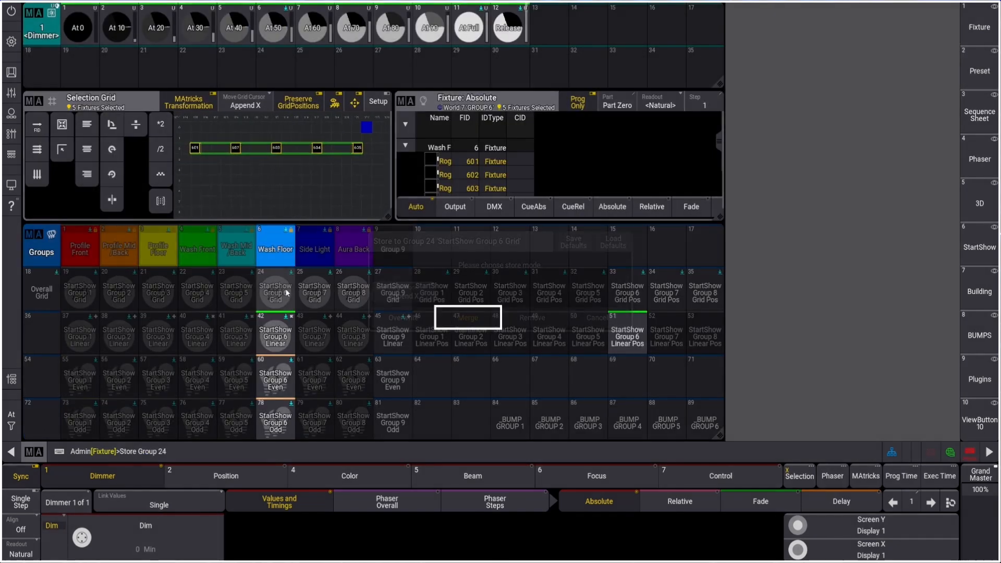
pyautogui.click(465, 318)
pyautogui.press('s')
pyautogui.click(629, 292)
pyautogui.click(465, 315)
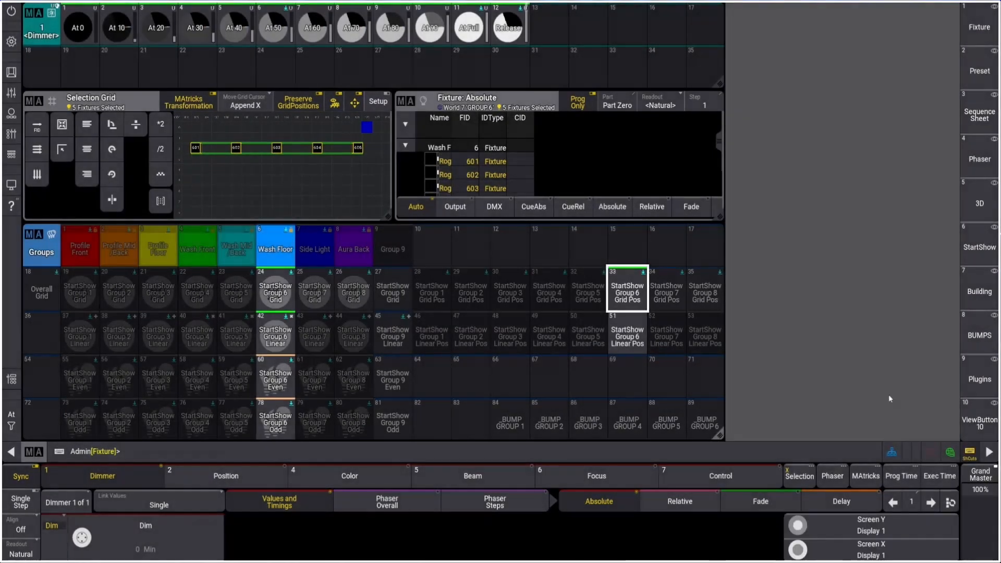
# Return to the stored 2D Top 3D view and activate the GROUP 7 world.
pyautogui.click(979, 420)
pyautogui.click(353, 419)
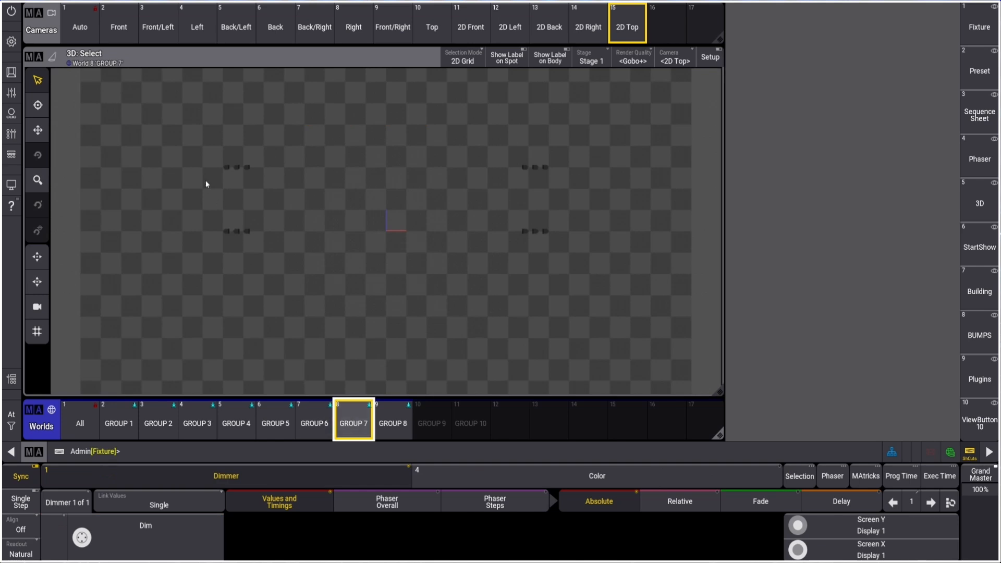
pyautogui.moveTo(209, 136); pyautogui.dragTo(597, 302)
pyautogui.click(979, 70)
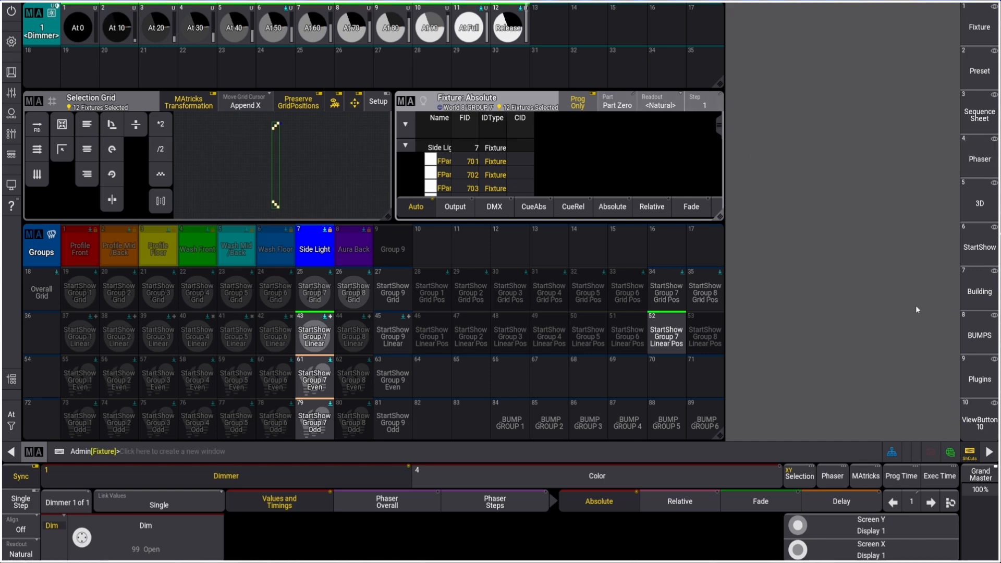
pyautogui.press('Escape')
pyautogui.click(980, 420)
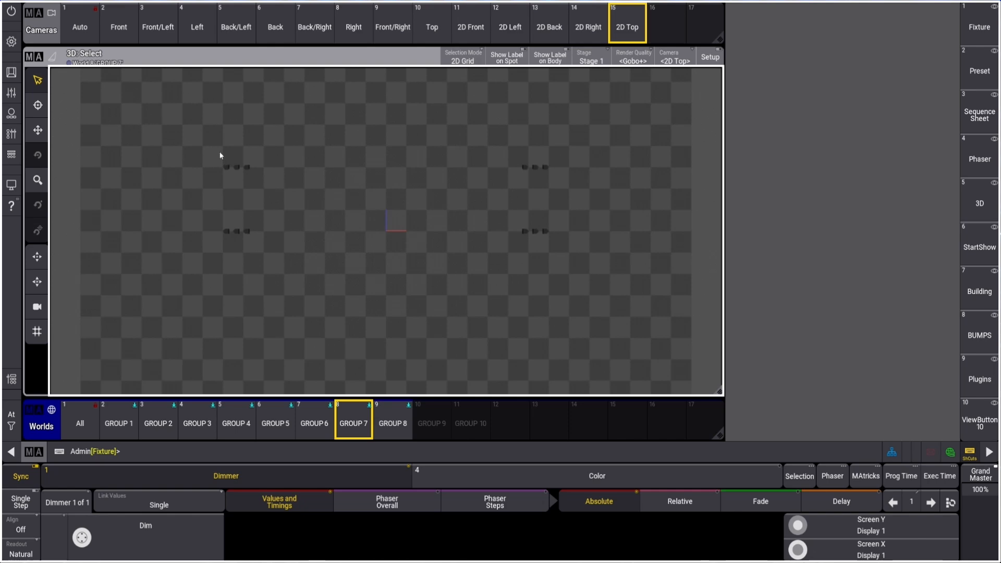
# Select all the side light fixtures in 2D Top and store them with Merge into groups 25 (Group 7 Grid) and 34 (Group 7 Grid Pos).
pyautogui.moveTo(216, 144); pyautogui.dragTo(574, 267)
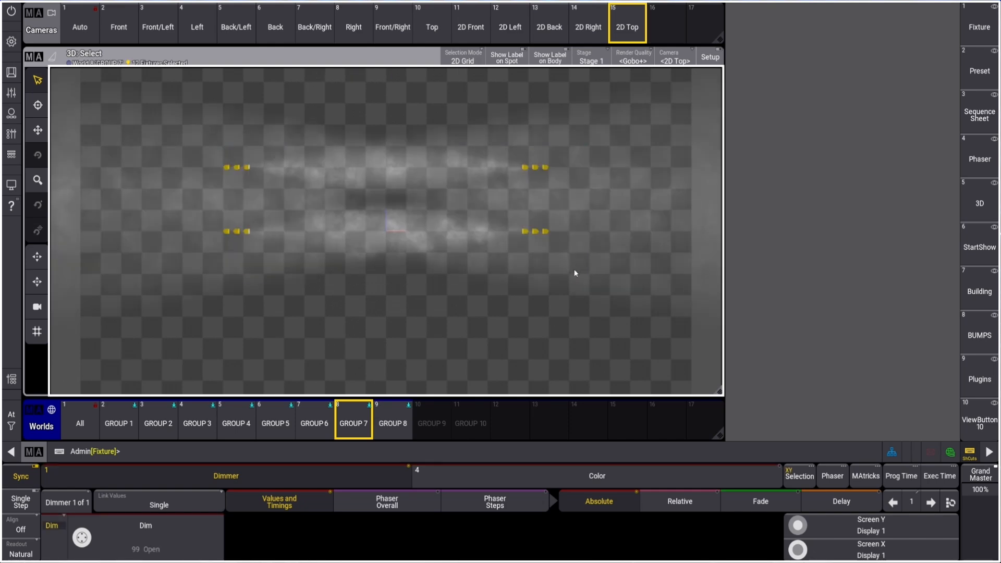
pyautogui.click(979, 71)
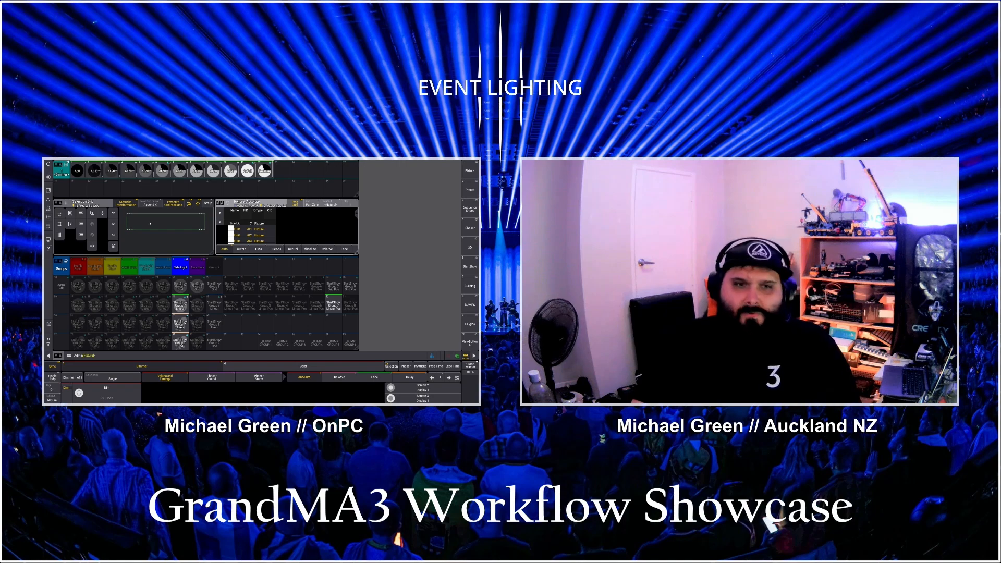
pyautogui.press('s')
pyautogui.click(181, 288)
pyautogui.click(245, 297)
pyautogui.press('s')
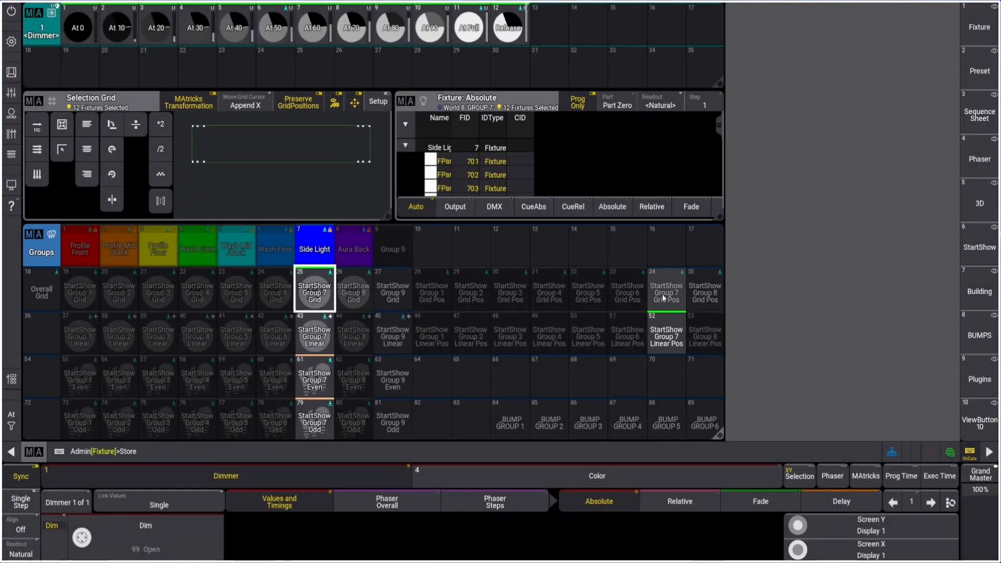
pyautogui.click(664, 298)
pyautogui.click(467, 317)
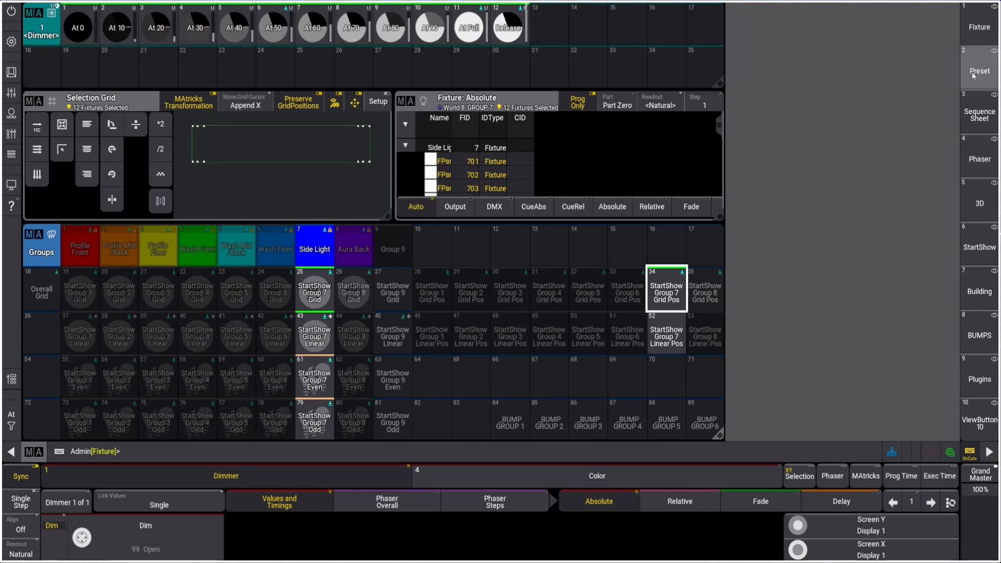
# Select the GROUP 8 world's fixtures in 2D Top and store them with Merge into groups 26 (Group 8 Grid) and 35 (Group 8 Grid Pos).
pyautogui.click(976, 420)
pyautogui.click(386, 425)
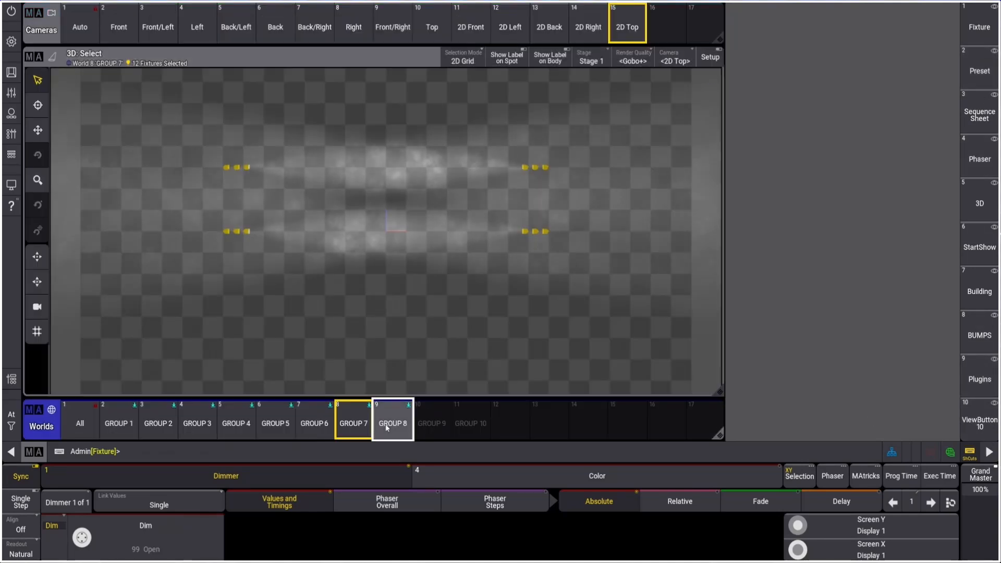
pyautogui.moveTo(260, 273); pyautogui.dragTo(534, 353)
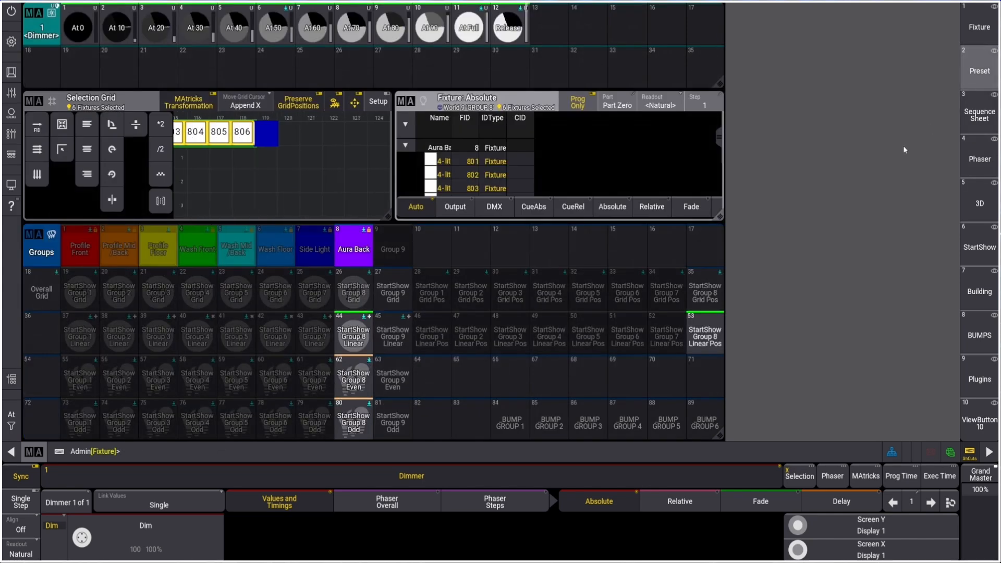
pyautogui.click(979, 70)
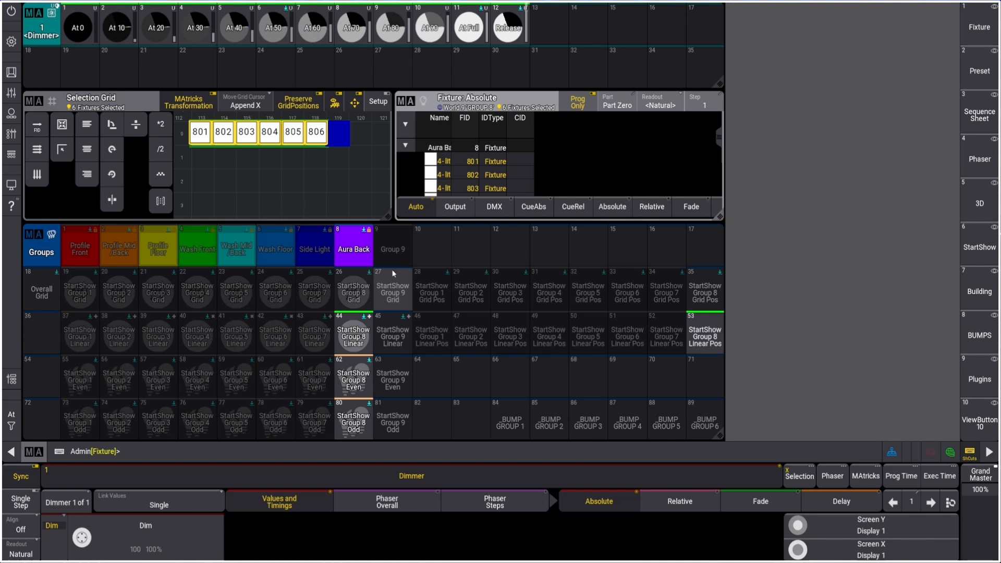
pyautogui.press('s')
pyautogui.click(353, 291)
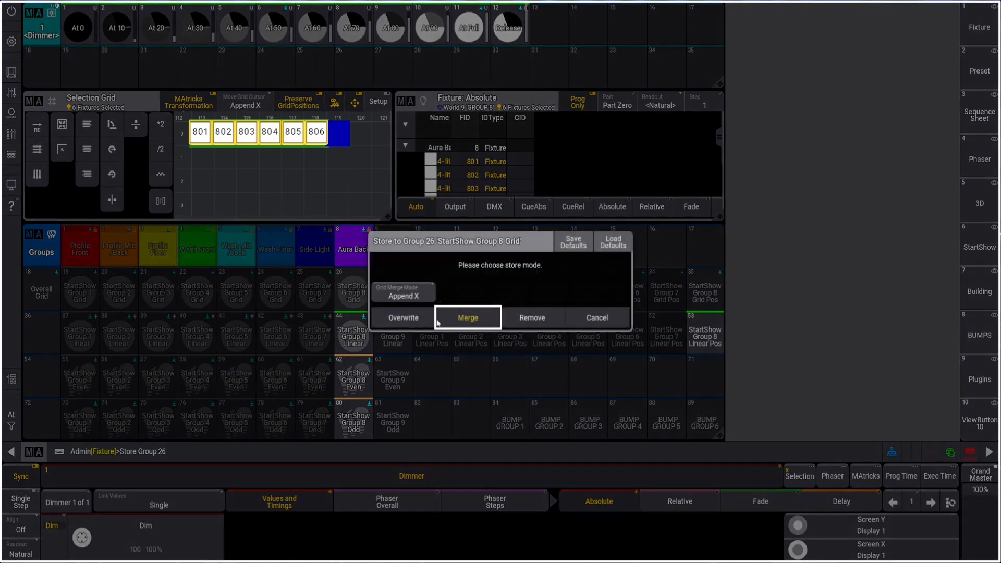
pyautogui.click(470, 319)
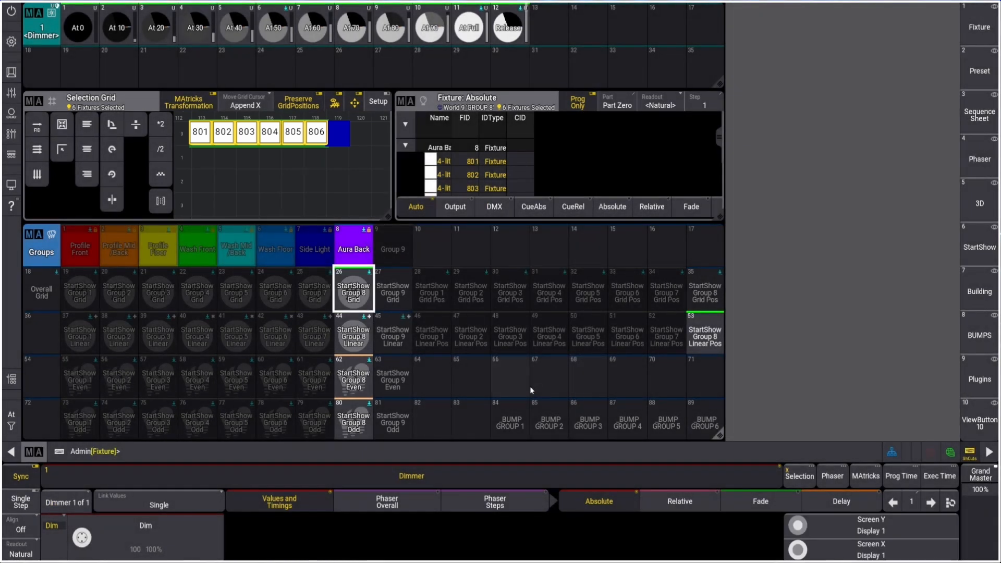
pyautogui.press('s')
pyautogui.click(704, 292)
pyautogui.click(488, 320)
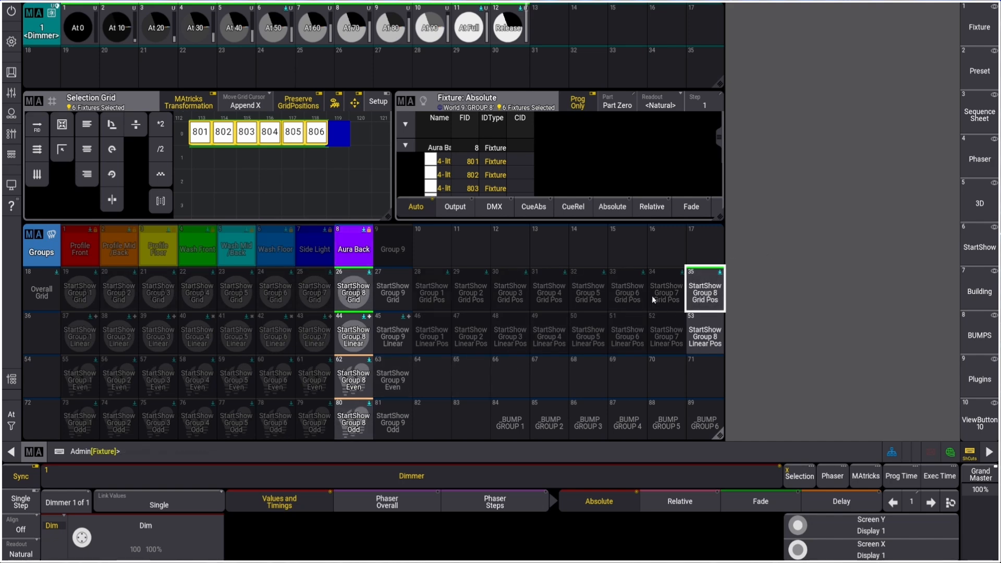
pyautogui.scroll(-4, 313, 328)
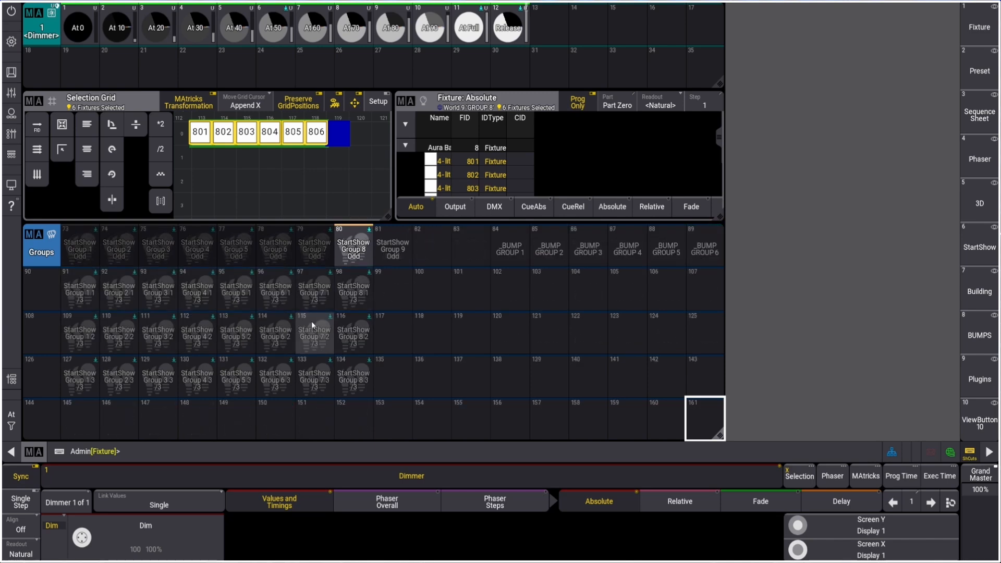
pyautogui.scroll(3, 330, 316)
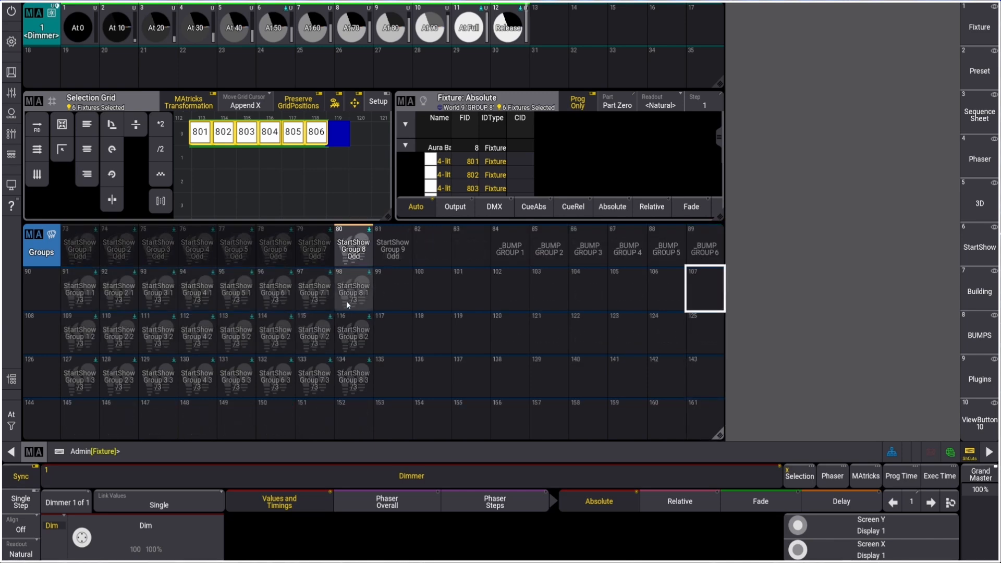
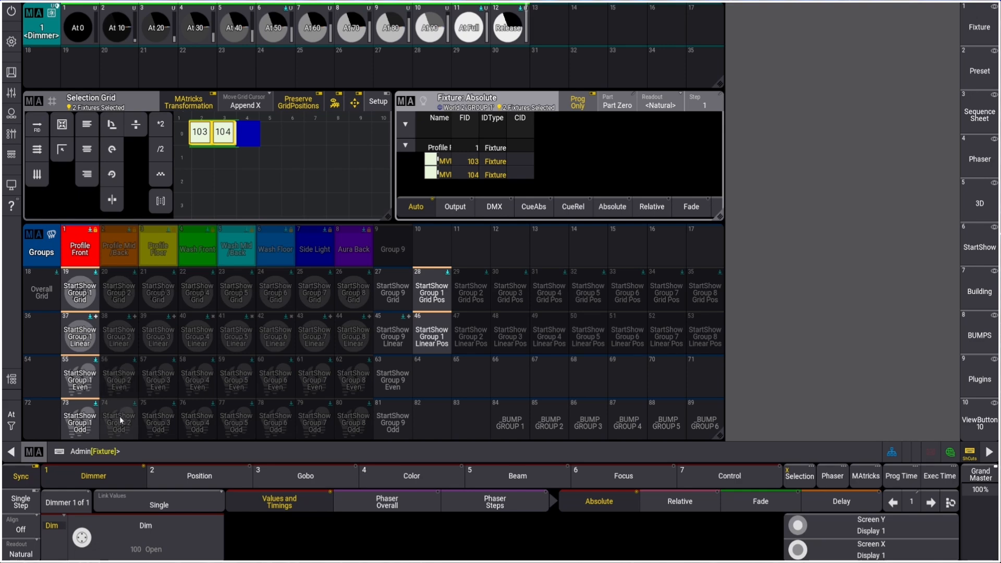
pyautogui.scroll(-3, 121, 414)
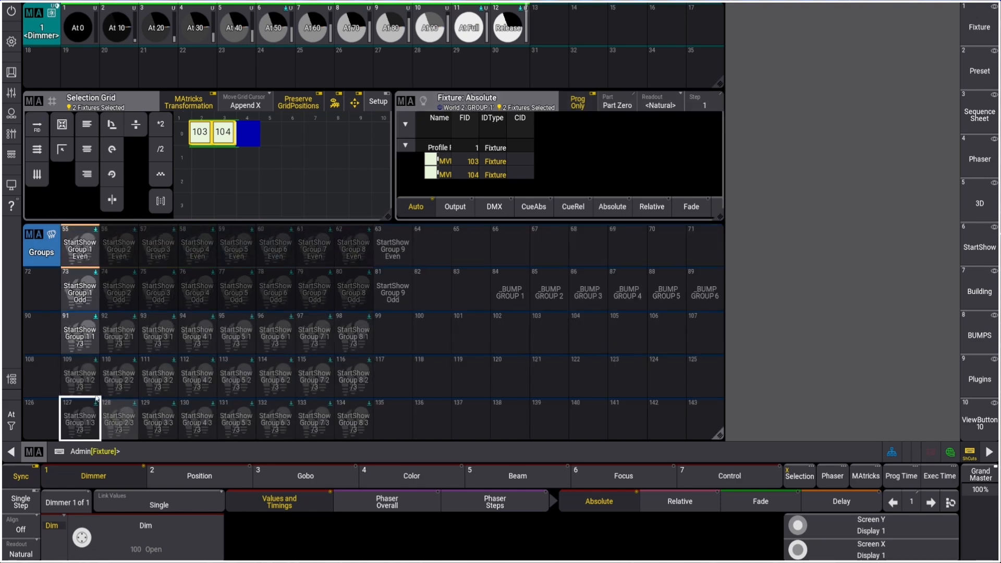
# Store fixtures 103 and 104 with Overwrite into group 109 (StartShow Group 1 2/3), recall groups 91 and 109 to check them, and clear the selection.
pyautogui.press('s')
pyautogui.click(89, 380)
pyautogui.click(401, 324)
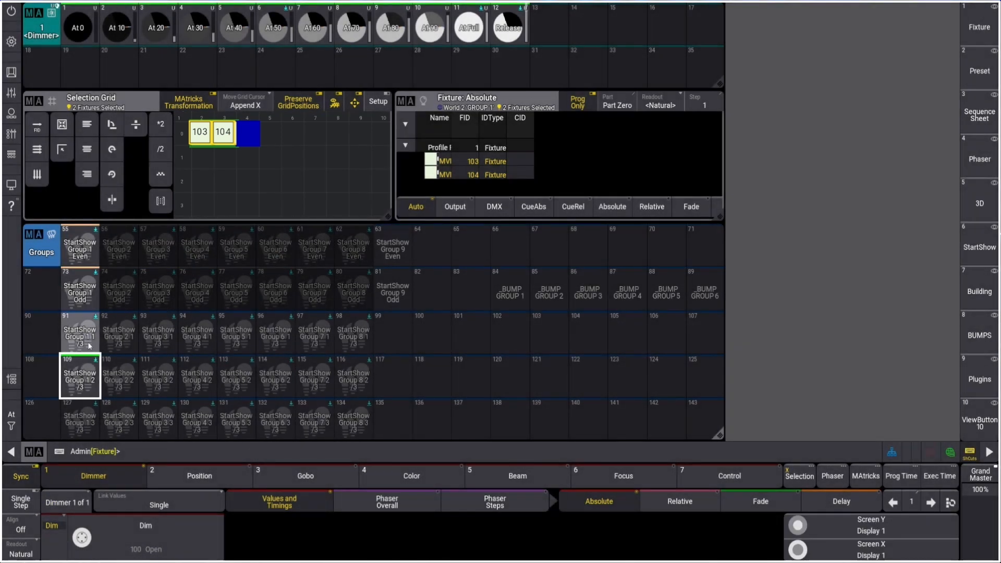
pyautogui.click(90, 345)
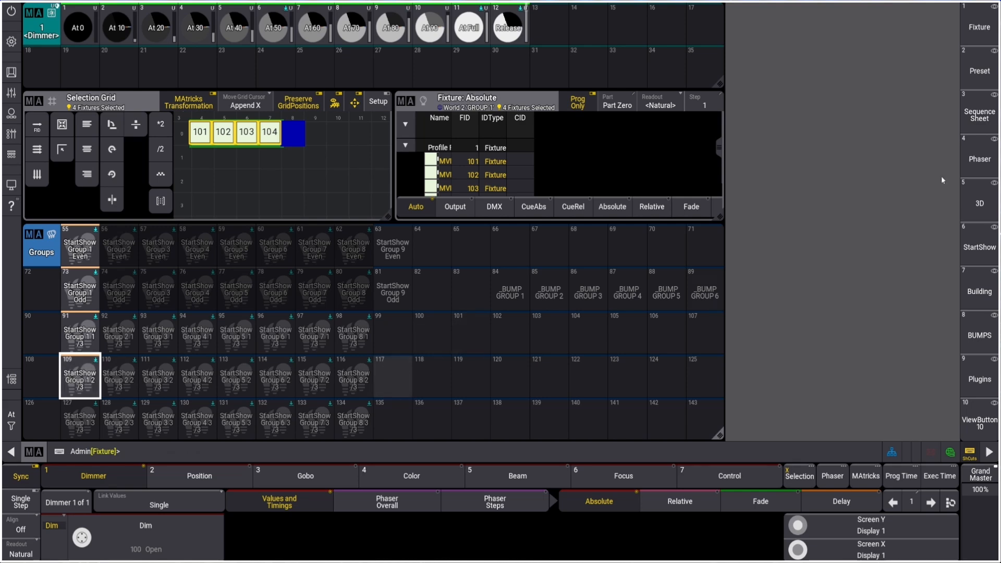
pyautogui.press('Escape')
# Select fixtures 105 and 106 of the GROUP 1 world in 2D Top and store them with Merge into group 127 (StartShow Group 1 3/3).
pyautogui.click(978, 418)
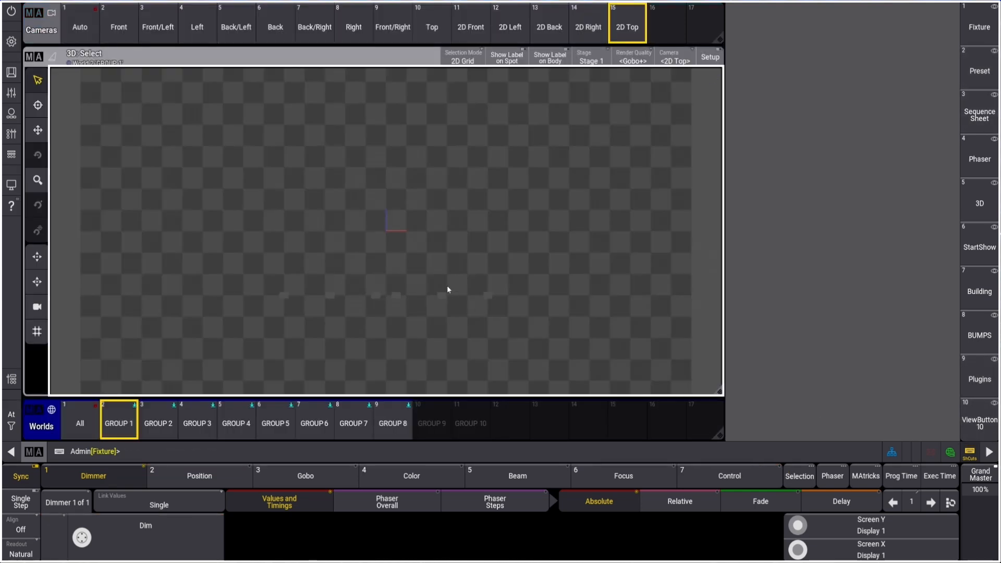
pyautogui.moveTo(424, 275); pyautogui.dragTo(547, 352)
pyautogui.click(977, 70)
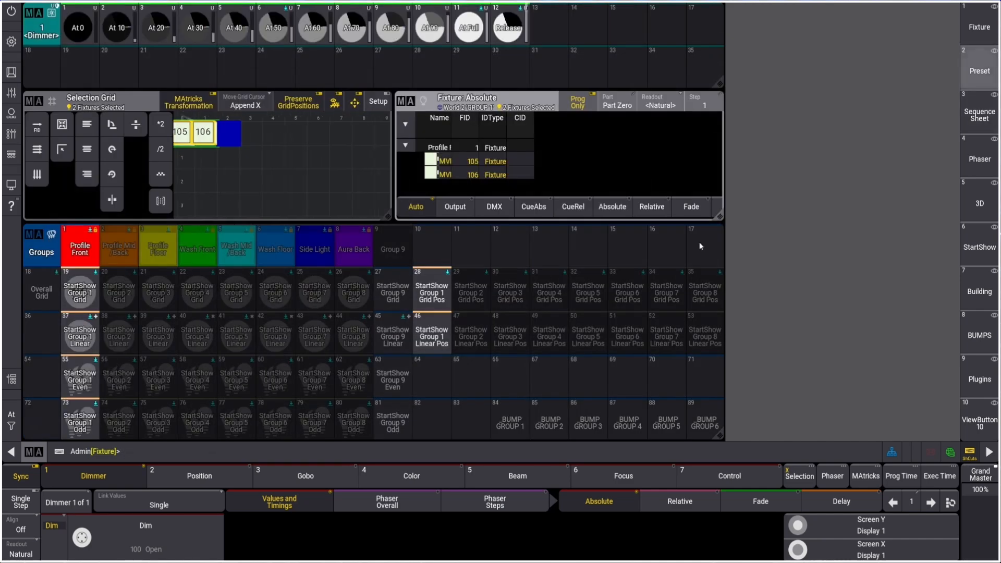
pyautogui.scroll(-3, 160, 415)
pyautogui.press('s')
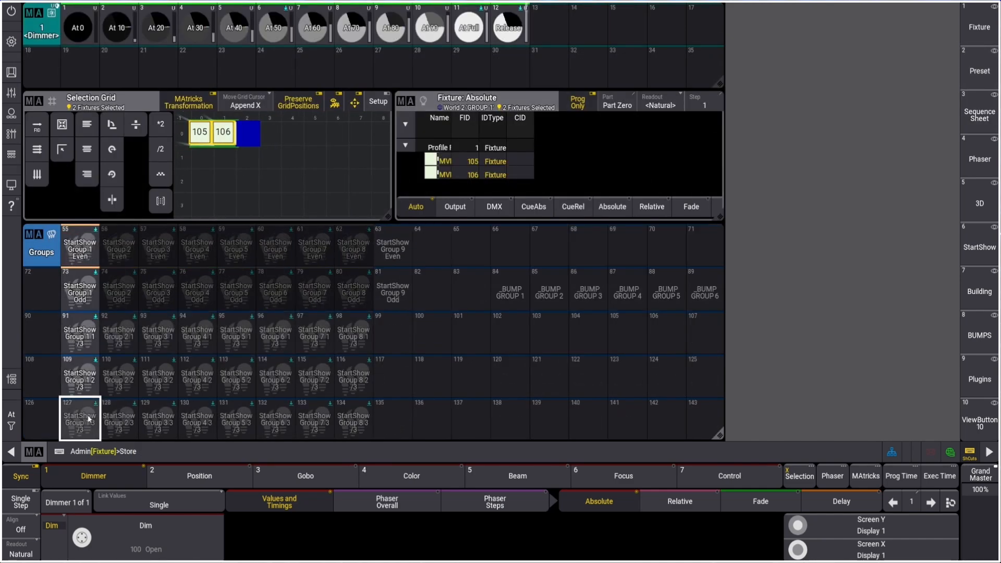
pyautogui.click(85, 418)
pyautogui.click(463, 317)
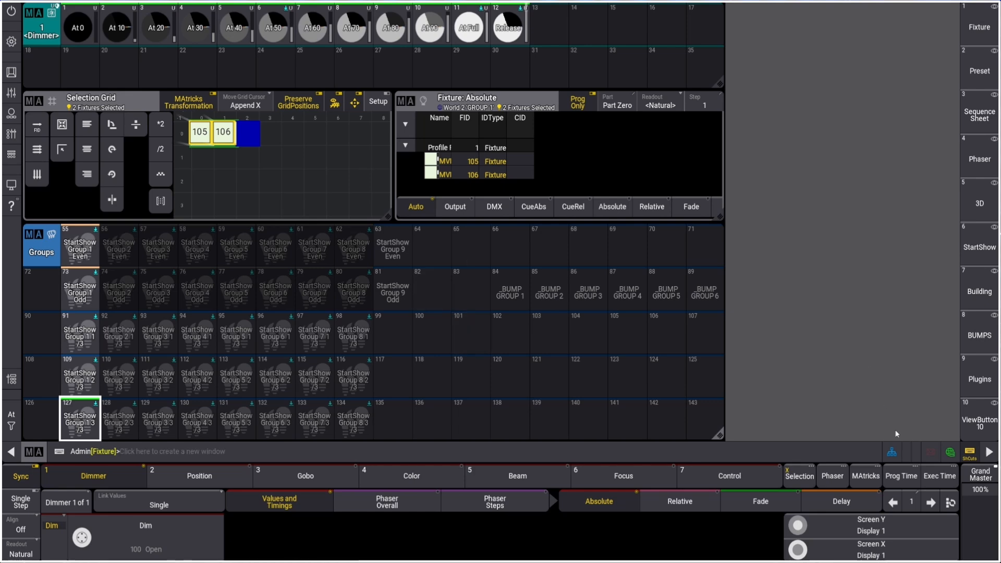
# Activate the GROUP 2 world and select its leftmost four fixtures in the 2D Top layout.
pyautogui.click(975, 423)
pyautogui.click(156, 423)
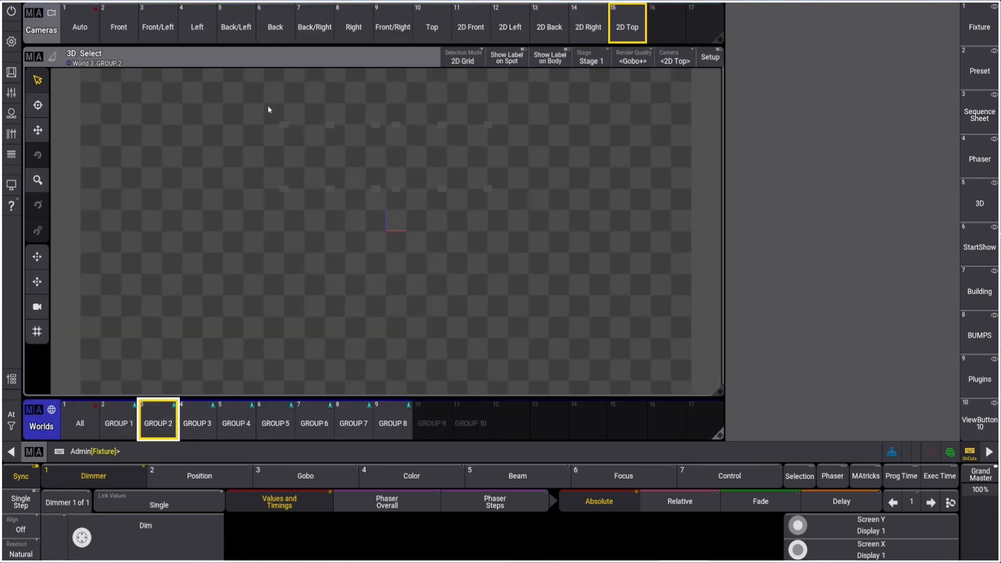
pyautogui.moveTo(268, 105); pyautogui.dragTo(340, 201)
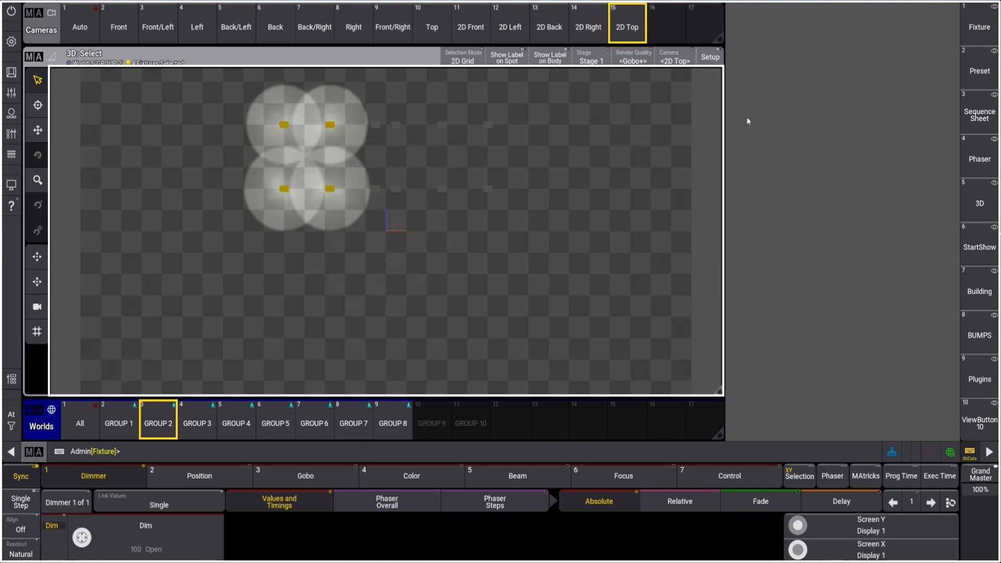
# Arrange the selection grid with 207 and 208 above 201 and 202, and store it with Merge into group 92 (StartShow Group 2 1/3).
pyautogui.click(979, 71)
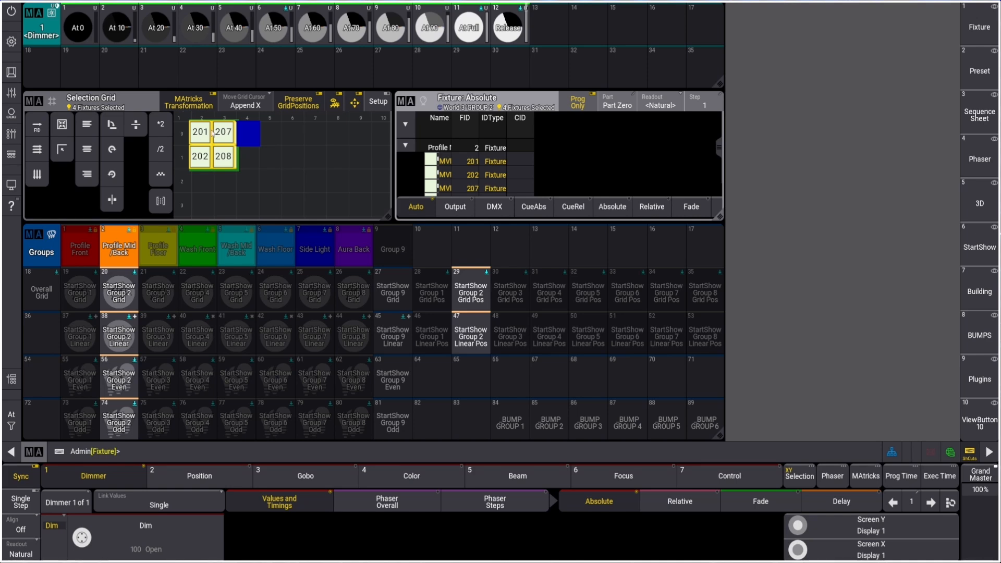
pyautogui.click(113, 127)
pyautogui.click(113, 127)
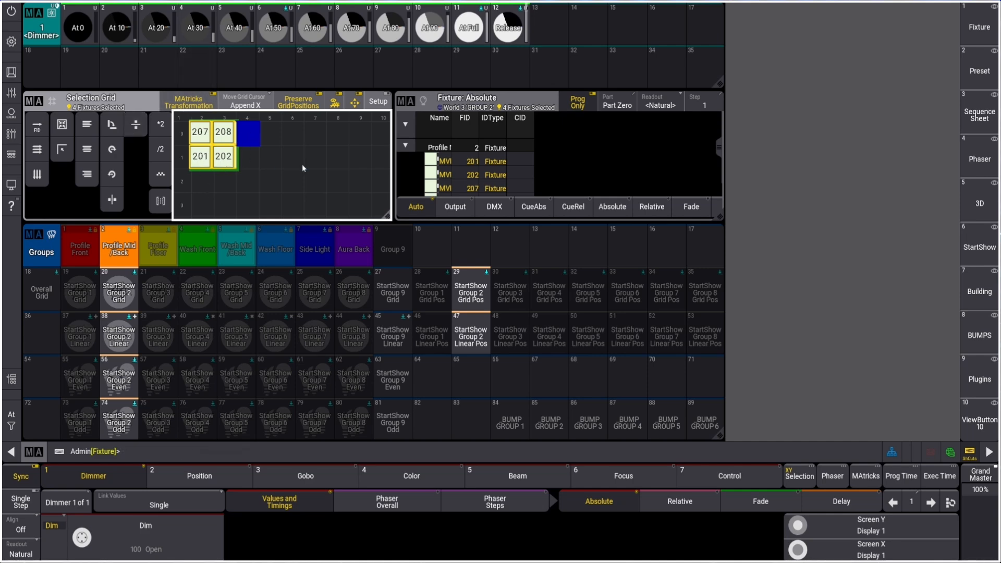
pyautogui.scroll(-3, 241, 341)
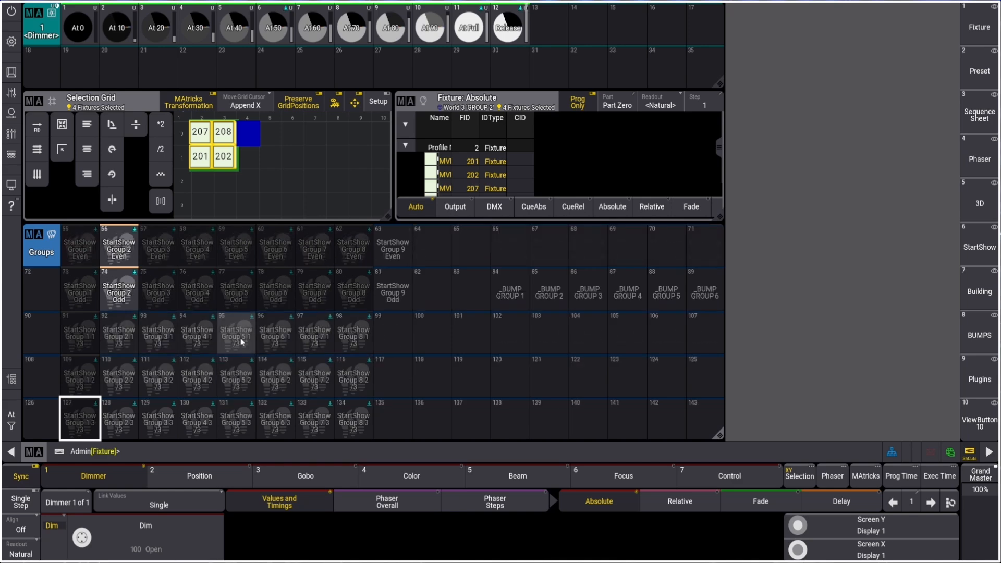
pyautogui.press('s')
pyautogui.click(134, 334)
pyautogui.click(466, 319)
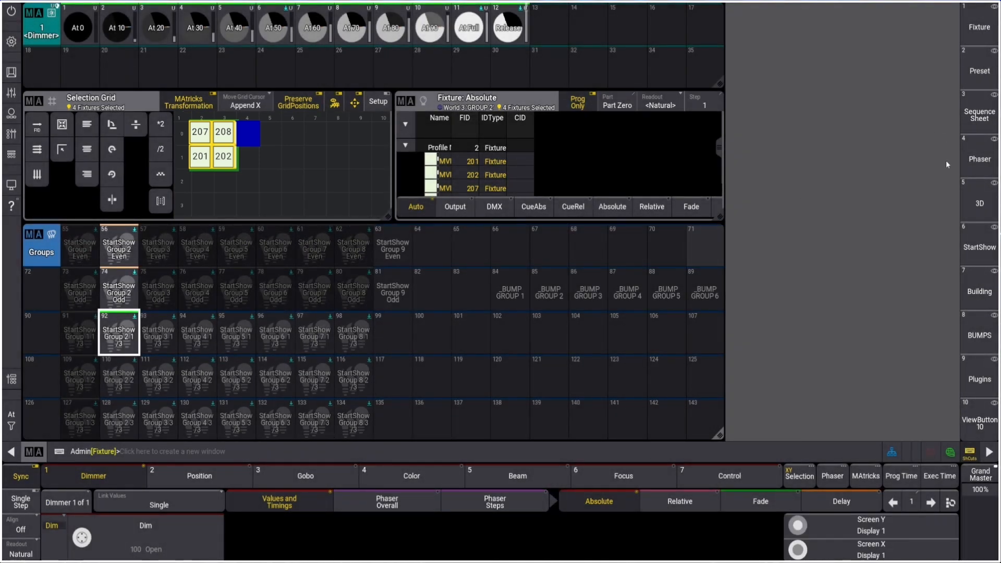
# Select the centre four fixtures of the GROUP 2 world in the 2D Top layout.
pyautogui.click(980, 423)
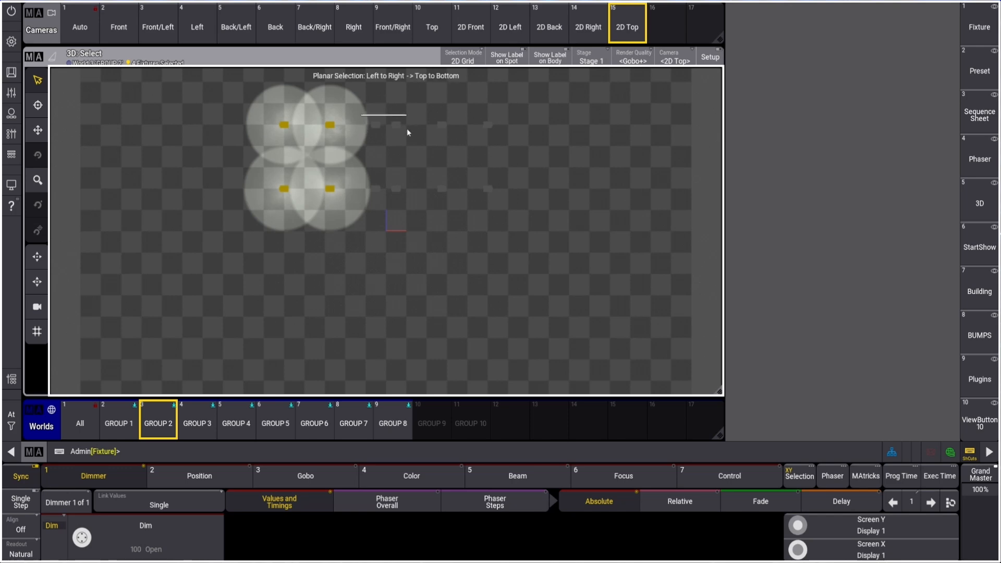
pyautogui.moveTo(365, 200); pyautogui.dragTo(409, 112)
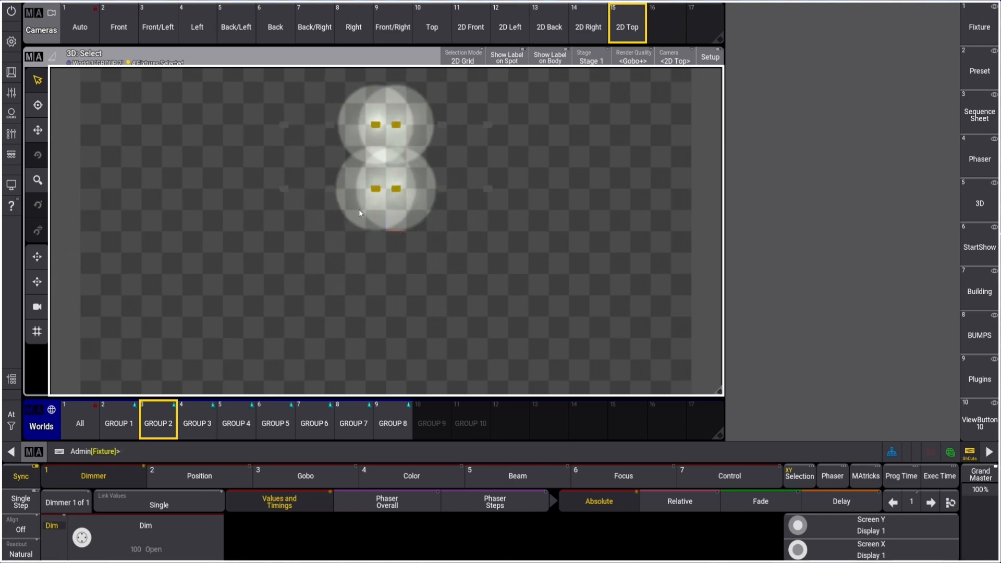
pyautogui.moveTo(363, 212); pyautogui.dragTo(411, 98)
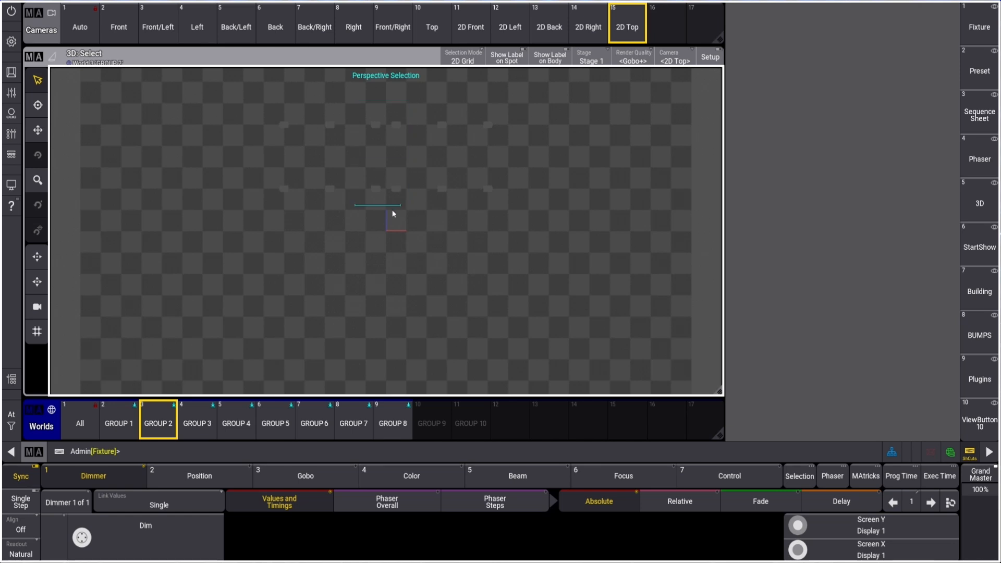
pyautogui.moveTo(363, 201); pyautogui.dragTo(420, 100)
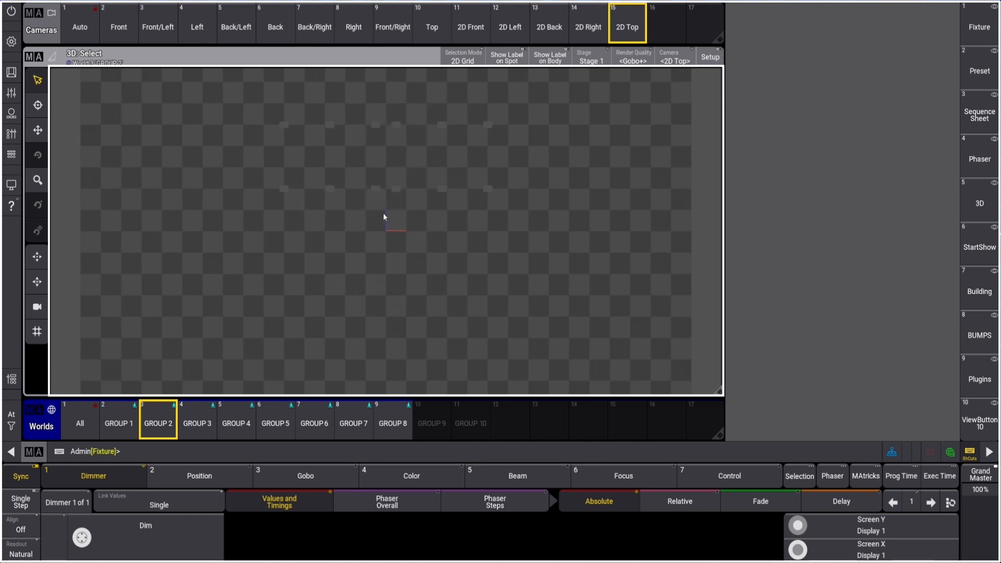
pyautogui.moveTo(365, 198); pyautogui.dragTo(409, 101)
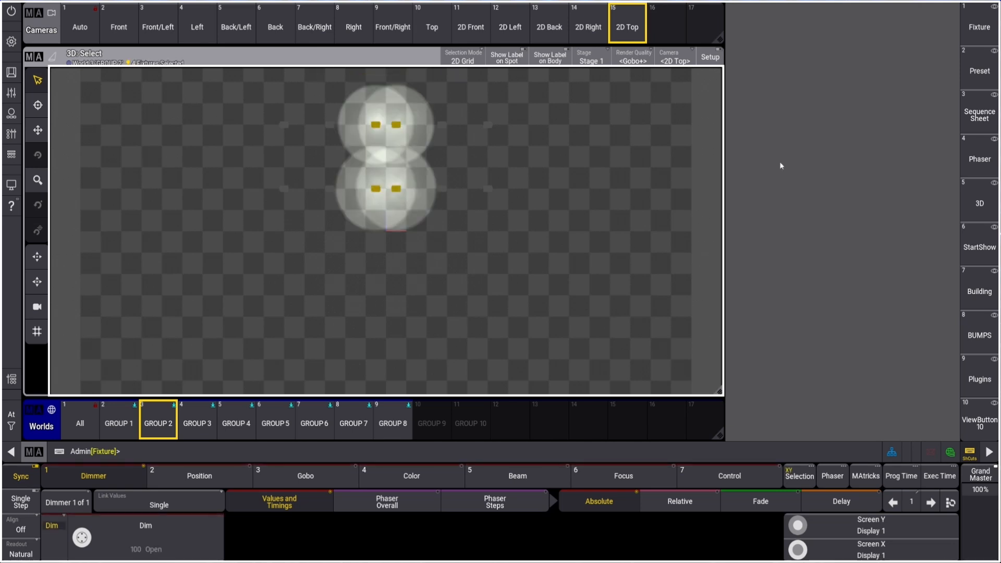
# Transpose and vertically mirror the grid of the centre four fixtures and store it with Merge into group 110 (StartShow Group 2 2/3).
pyautogui.click(972, 75)
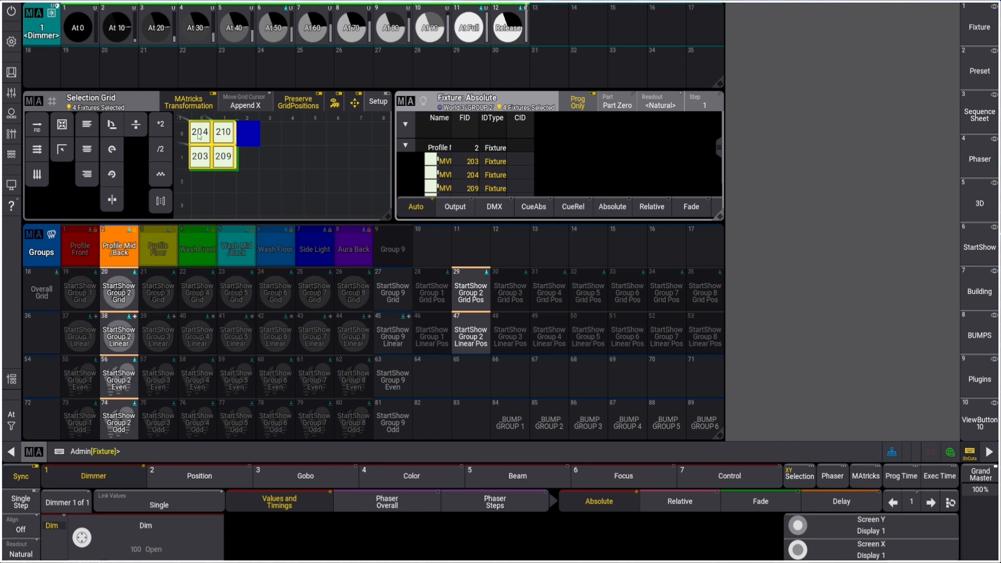
pyautogui.click(111, 124)
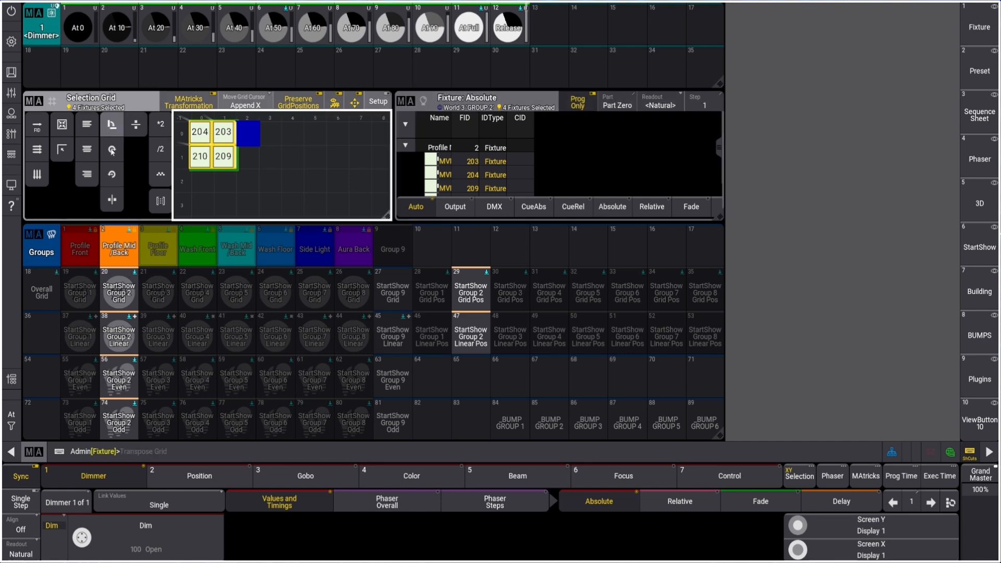
pyautogui.click(135, 129)
pyautogui.scroll(-4, 136, 384)
pyautogui.press('s')
pyautogui.click(134, 346)
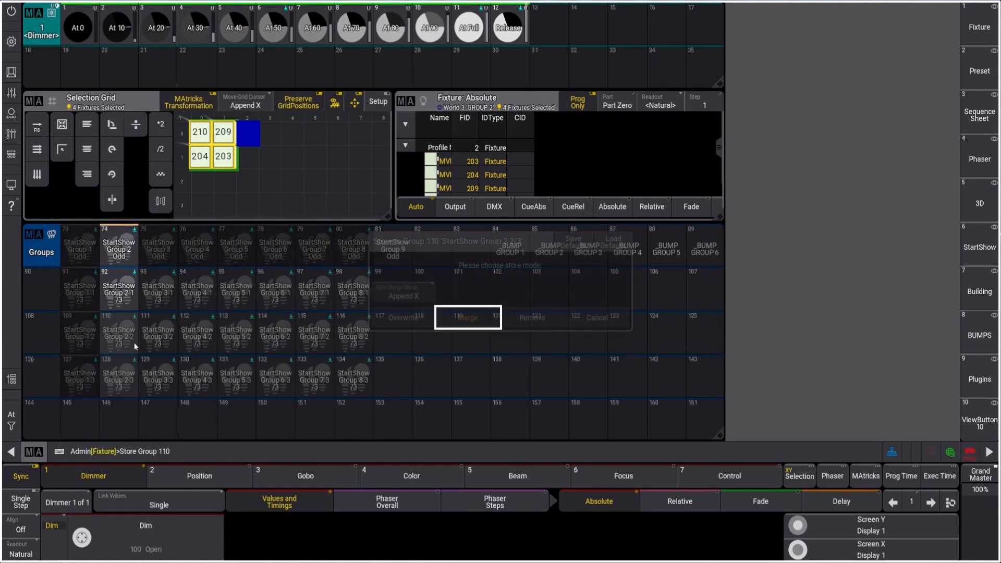
pyautogui.click(456, 317)
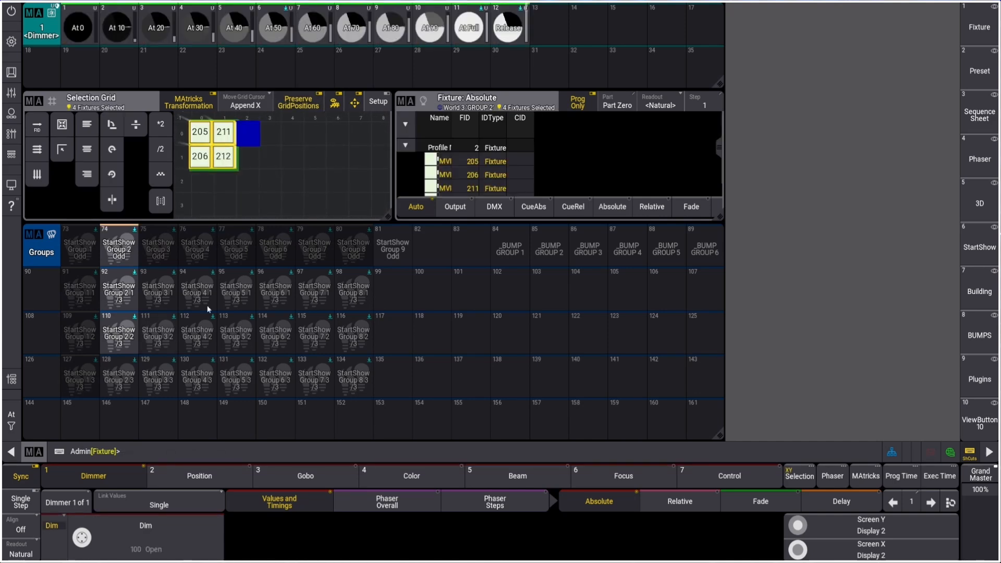
# Transpose and vertically mirror the grid of fixtures 205, 206, 211 and 212 and store it with Merge into group 128 (StartShow Group 2 3/3).
pyautogui.click(111, 125)
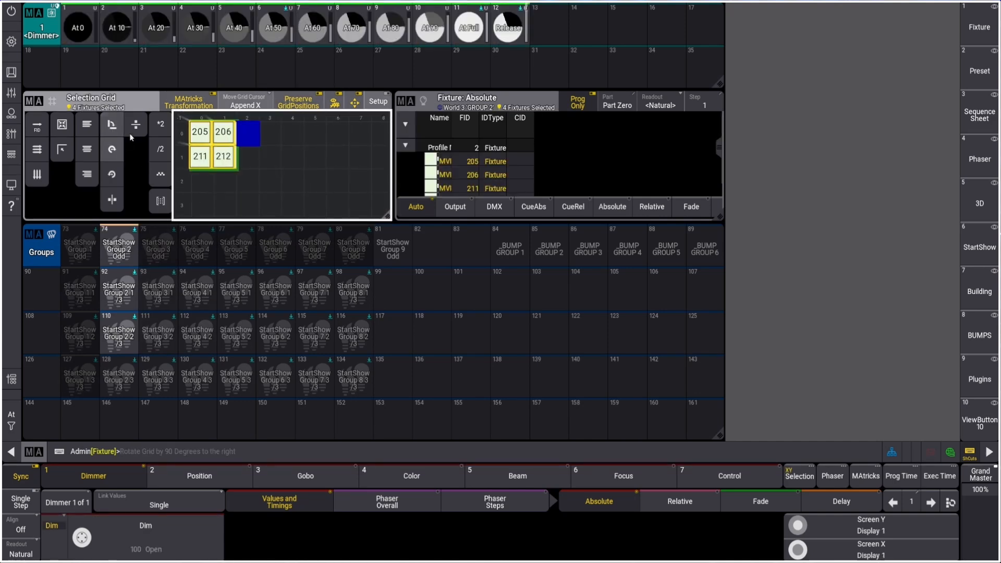
pyautogui.click(130, 133)
pyautogui.press('s')
pyautogui.click(126, 368)
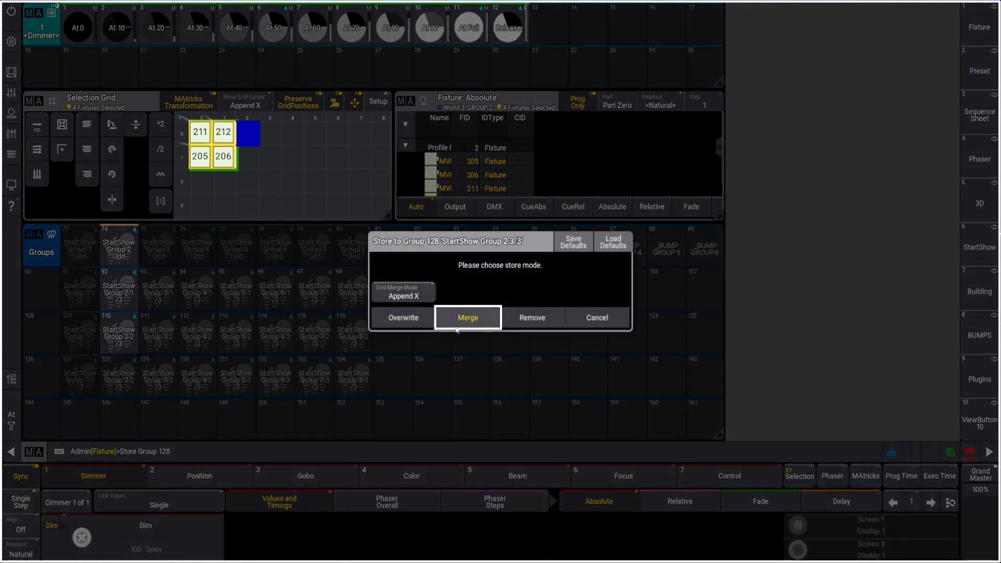
pyautogui.click(457, 330)
# Store fixtures 301 and 302 of the GROUP 3 world with Overwrite into group 93 (StartShow Group 3 1/3).
pyautogui.click(158, 249)
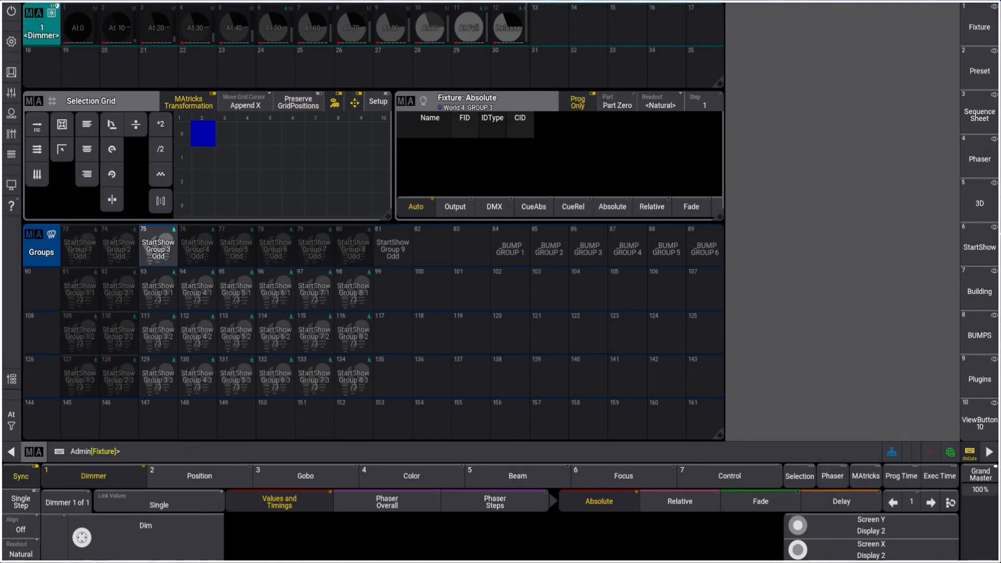
pyautogui.press('s')
pyautogui.click(156, 295)
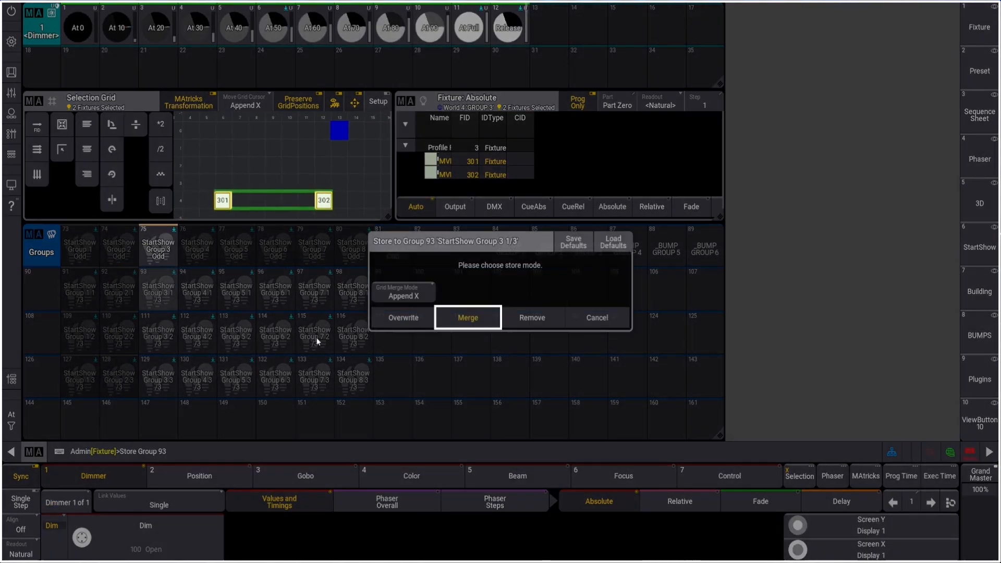
pyautogui.click(389, 325)
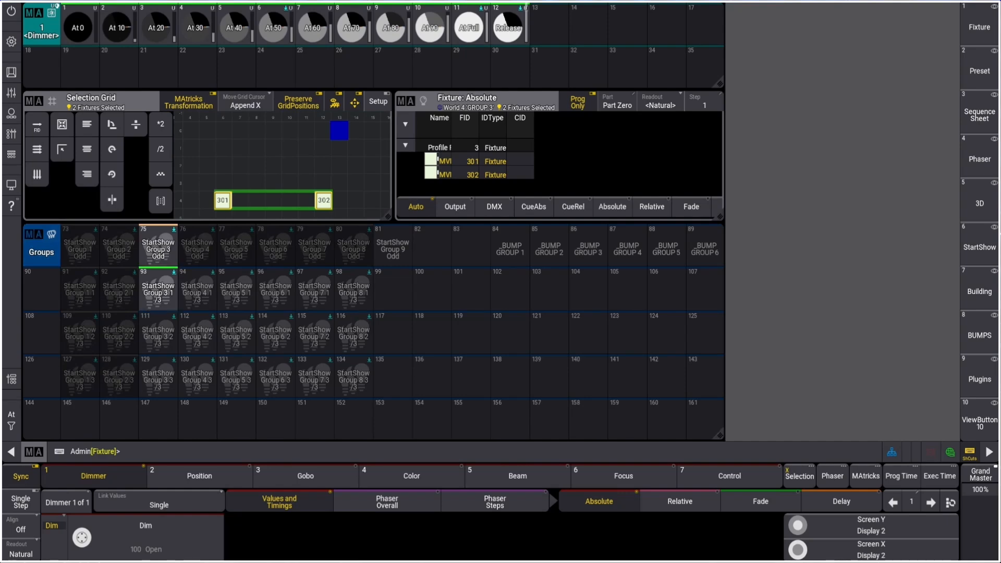
# Store fixtures 303 and 304 into group 111 (Group 3 2/3) and fixtures 305 and 306 into group 129 (Group 3 3/3), both with Merge.
pyautogui.press('s')
pyautogui.click(161, 345)
pyautogui.click(437, 313)
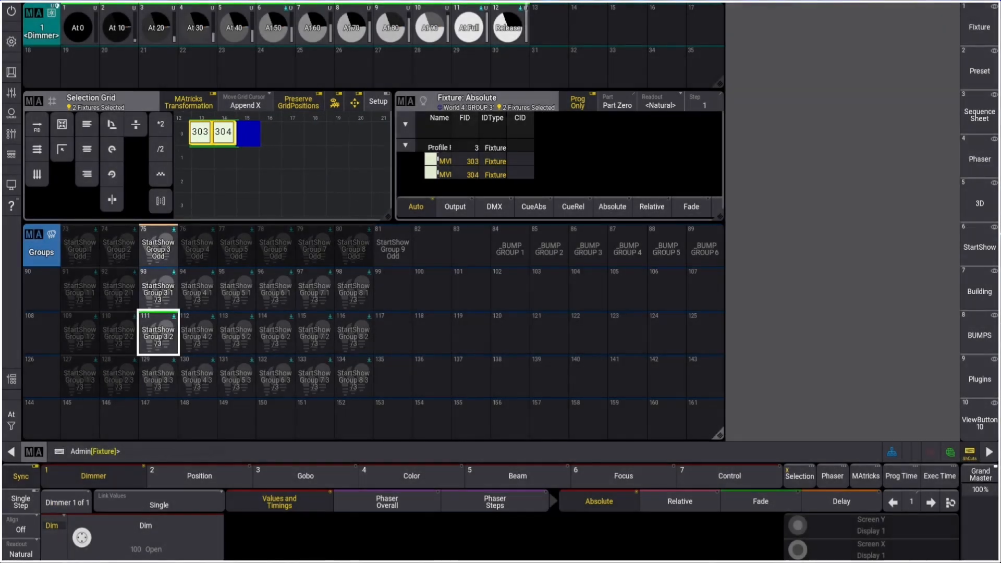
pyautogui.press('s')
pyautogui.click(162, 385)
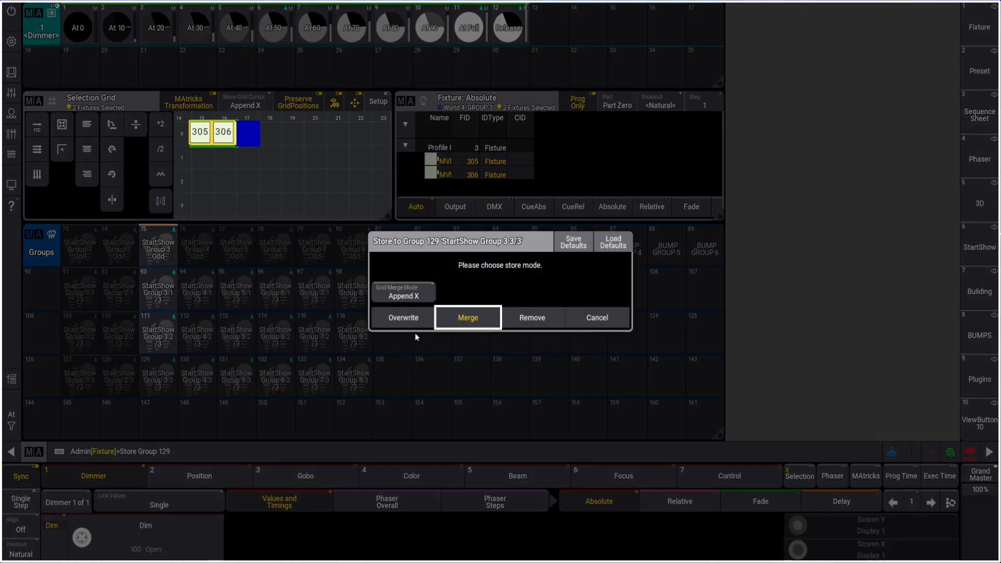
pyautogui.click(444, 320)
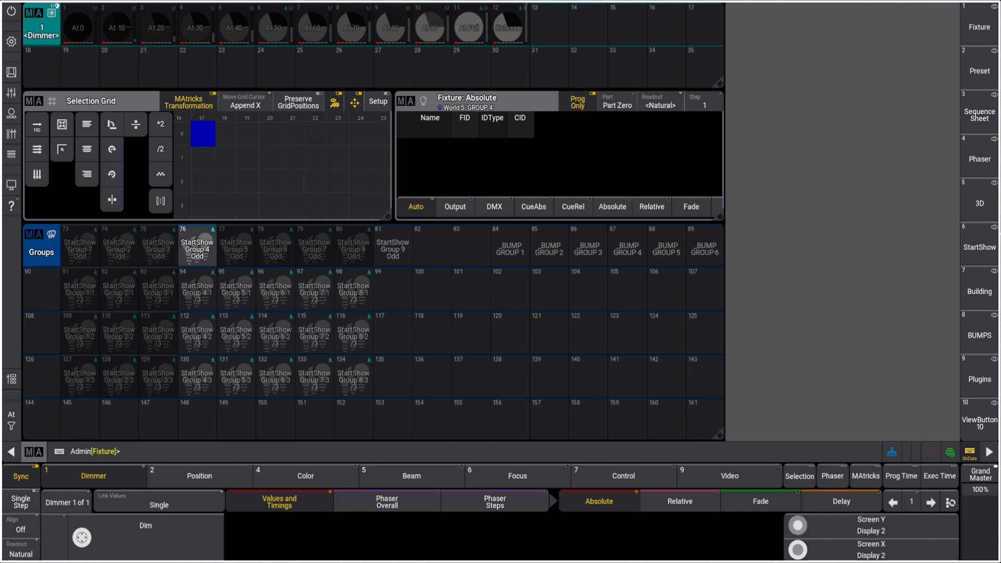
# Store fixtures 401 and 402 of the GROUP 4 world with Merge into group 94 (StartShow Group 4 1/3).
pyautogui.click(197, 245)
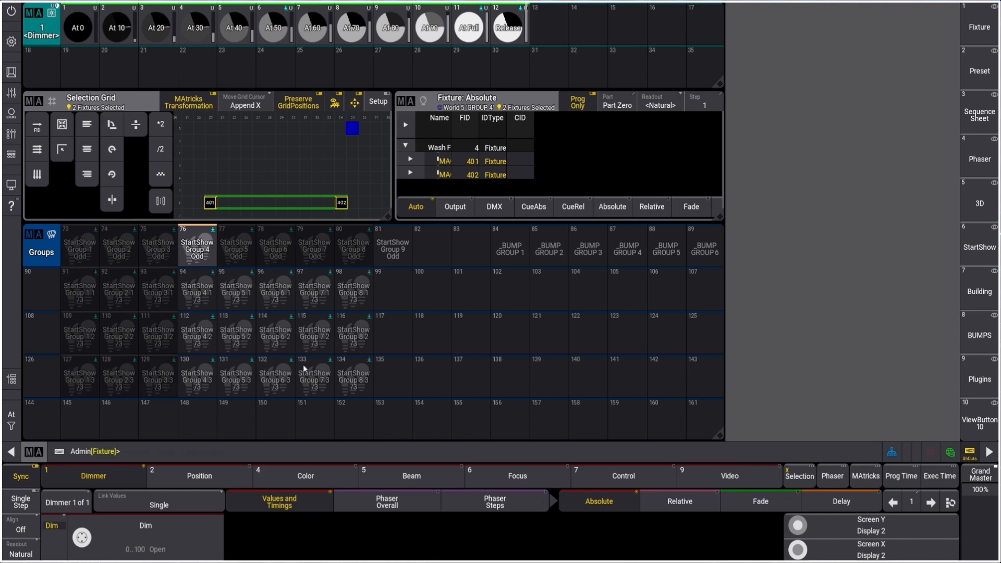
pyautogui.press('s')
pyautogui.click(197, 304)
pyautogui.click(466, 322)
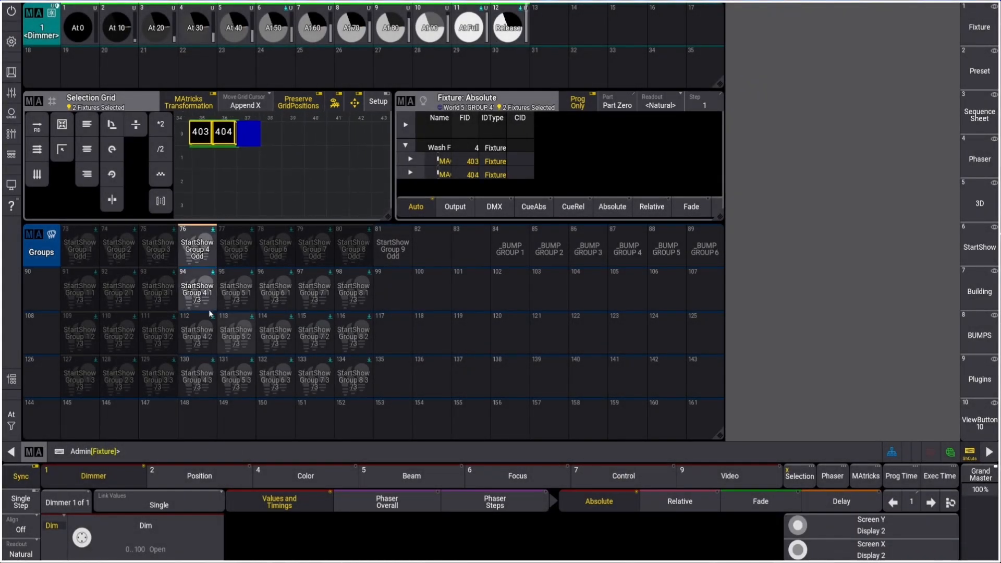
# Store fixtures 403 and 404 into group 112 (Group 4 2/3) and fixtures 405 and 406 into group 130 (Group 4 3/3), both with Merge.
pyautogui.press('s')
pyautogui.click(203, 334)
pyautogui.click(471, 323)
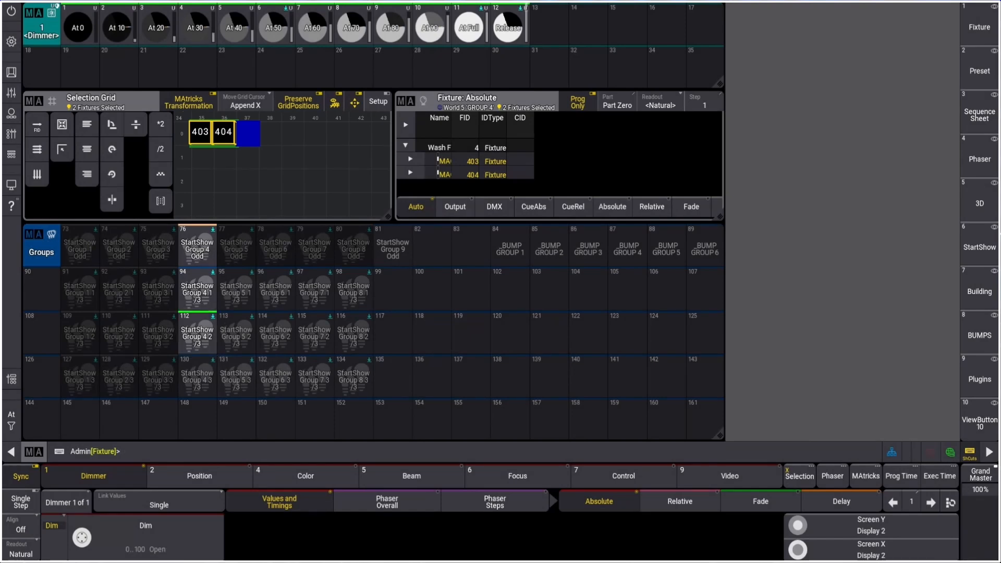
pyautogui.press('s')
pyautogui.click(196, 382)
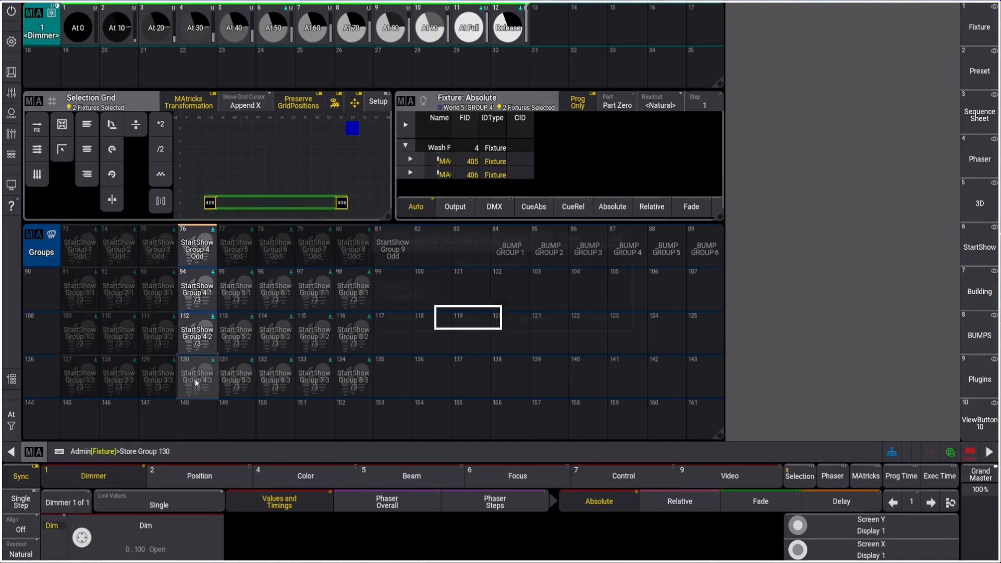
pyautogui.click(466, 318)
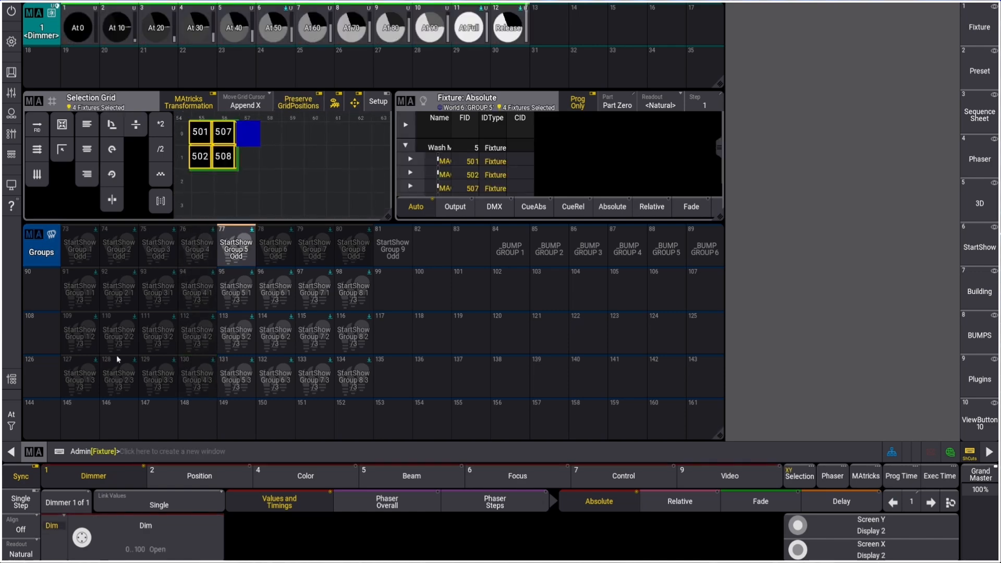
# Store fixtures 501, 502, 507 and 508 of the GROUP 5 world with Merge into group 95 (StartShow Group 5 1/3).
pyautogui.press('s')
pyautogui.click(248, 286)
pyautogui.click(459, 318)
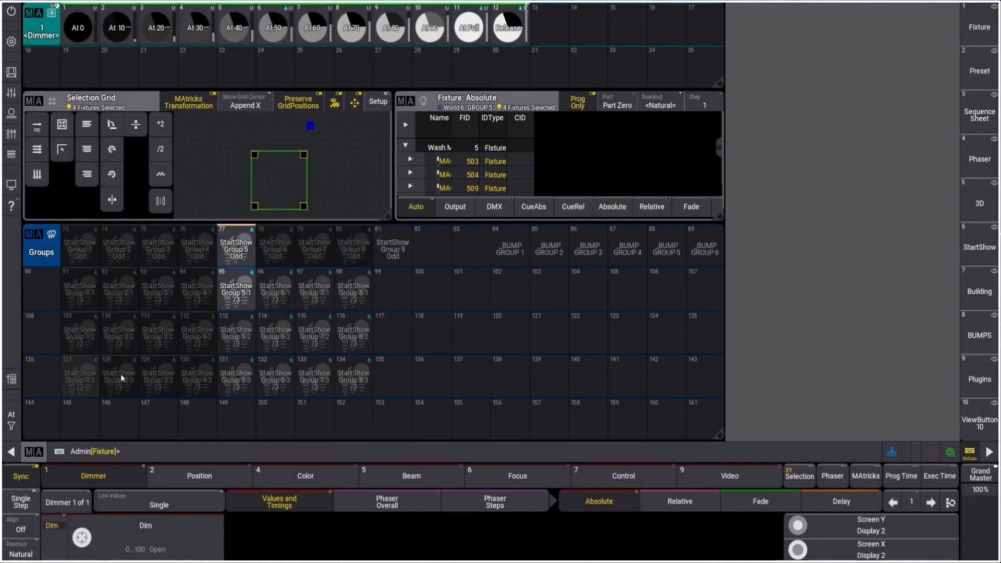
# Store the selection with fixtures 503, 504 and 509 into group 113 (Group 5 2/3) and the remaining third into group 131 (Group 5 3/3), both with Merge.
pyautogui.press('s')
pyautogui.click(246, 333)
pyautogui.click(461, 318)
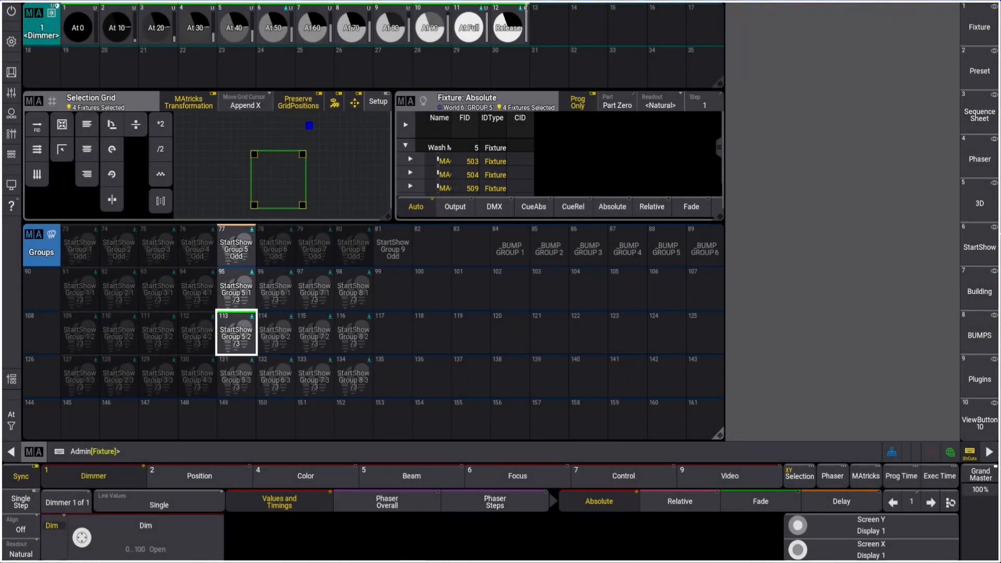
pyautogui.press('s')
pyautogui.click(236, 376)
pyautogui.click(475, 317)
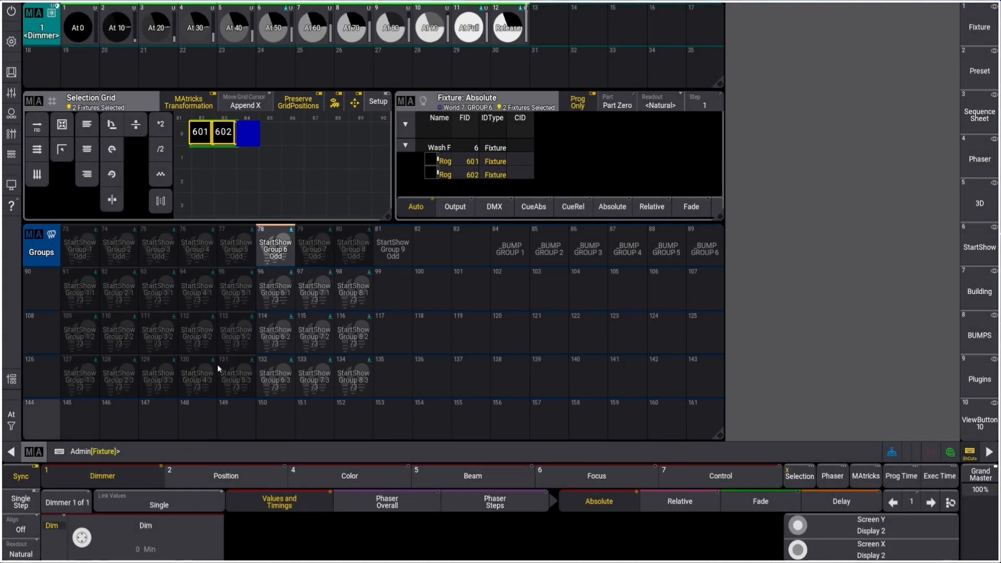
# Store fixtures 601 and 602 of the GROUP 6 world with Merge into group 96 (StartShow Group 6 1/3).
pyautogui.press('s')
pyautogui.click(277, 292)
pyautogui.click(468, 318)
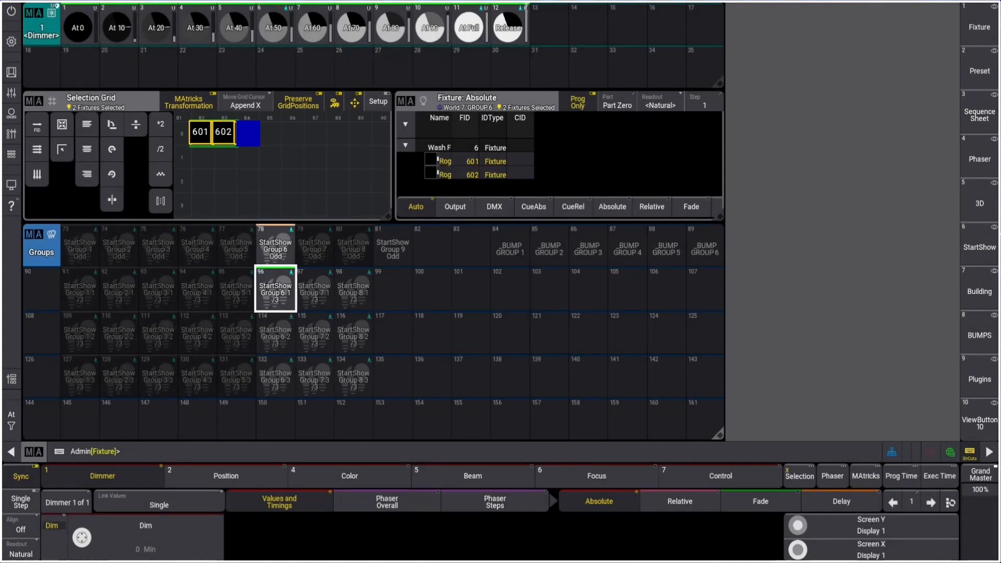
# Store fixture 603 into group 114 (Group 6 2/3) and fixtures 604 and 605 into group 132 (Group 6 3/3), both with Merge.
pyautogui.press('s')
pyautogui.click(276, 334)
pyautogui.click(467, 319)
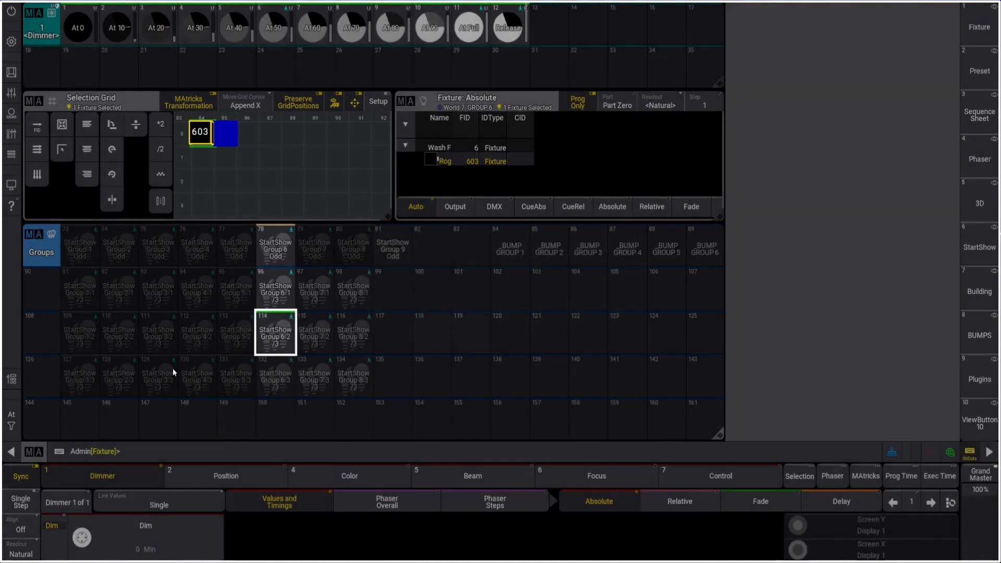
pyautogui.press('s')
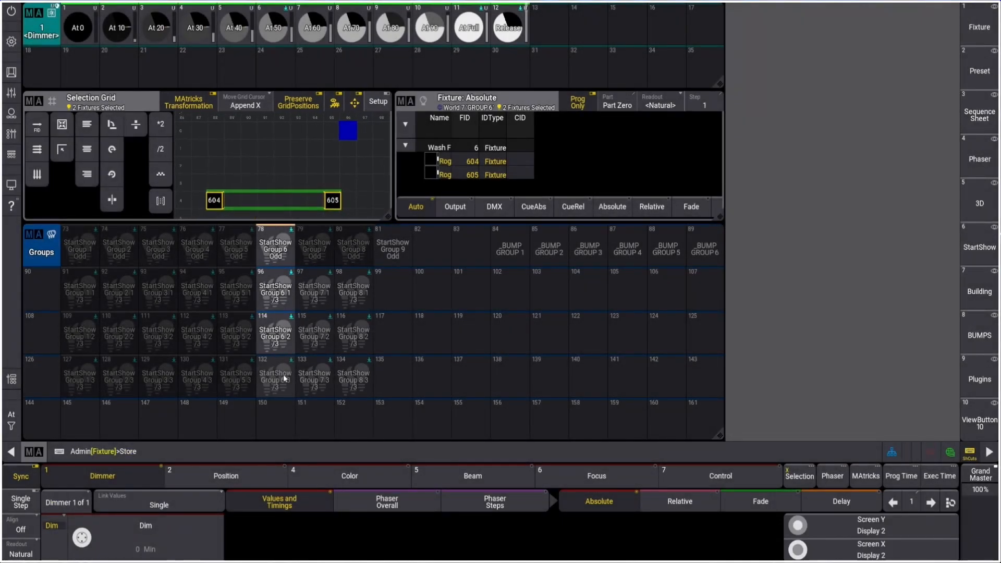
pyautogui.click(284, 378)
pyautogui.click(469, 318)
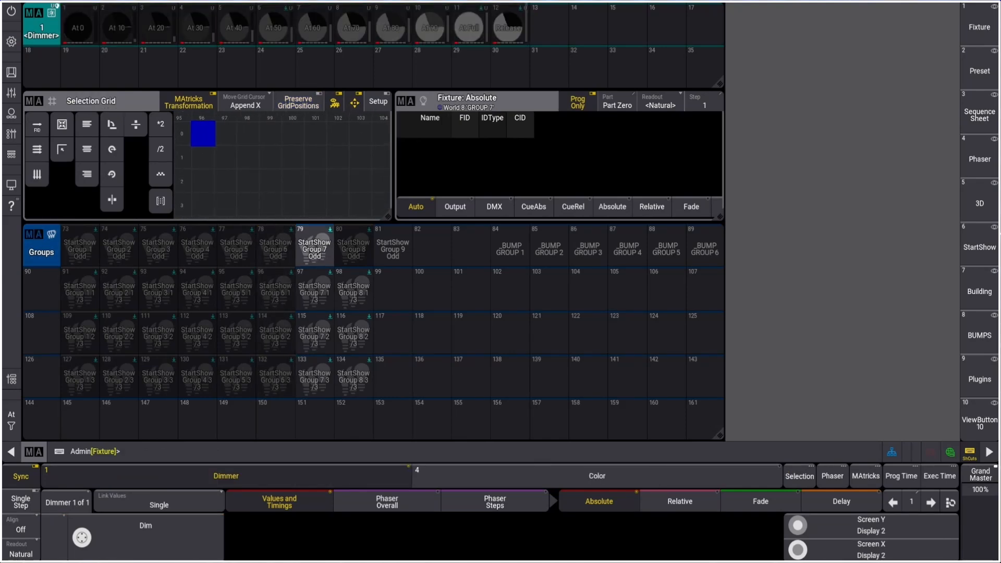
# Store fixtures 701, 702, 704 and 705 of the GROUP 7 world with Merge into group 97 (StartShow Group 7 1/3).
pyautogui.press('s')
pyautogui.click(327, 294)
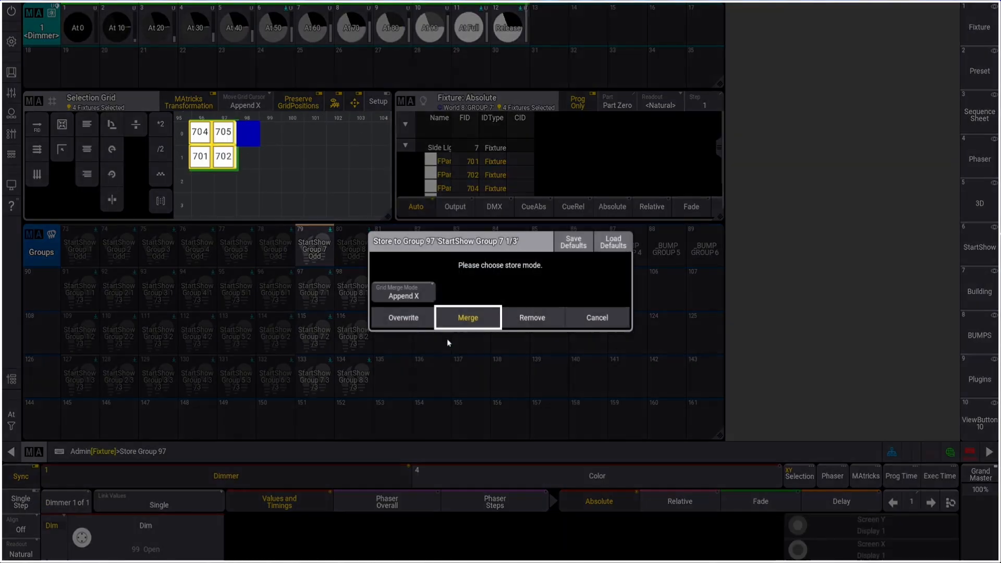
pyautogui.click(459, 319)
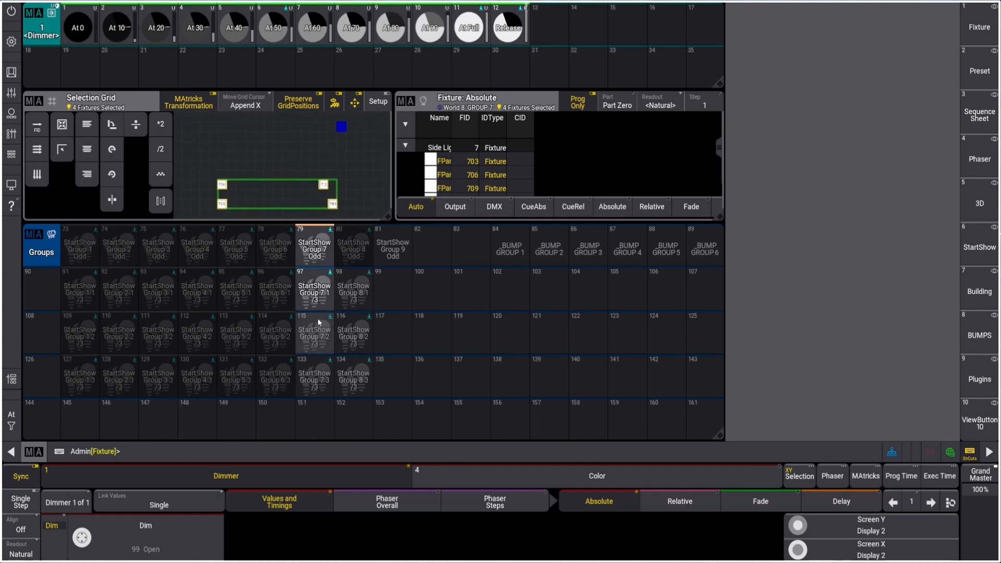
# Align the offset upper fixture with fixture 709 in the selection grid, then store the selection into group 115 (StartShow Group 7 2/3).
pyautogui.click(329, 184)
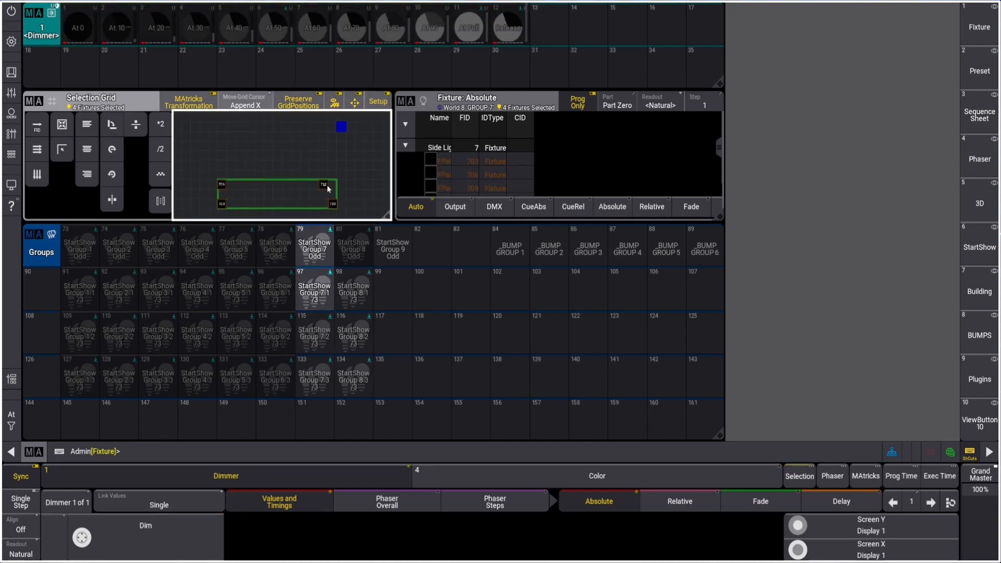
pyautogui.moveTo(327, 189); pyautogui.dragTo(333, 185)
pyautogui.click(378, 102)
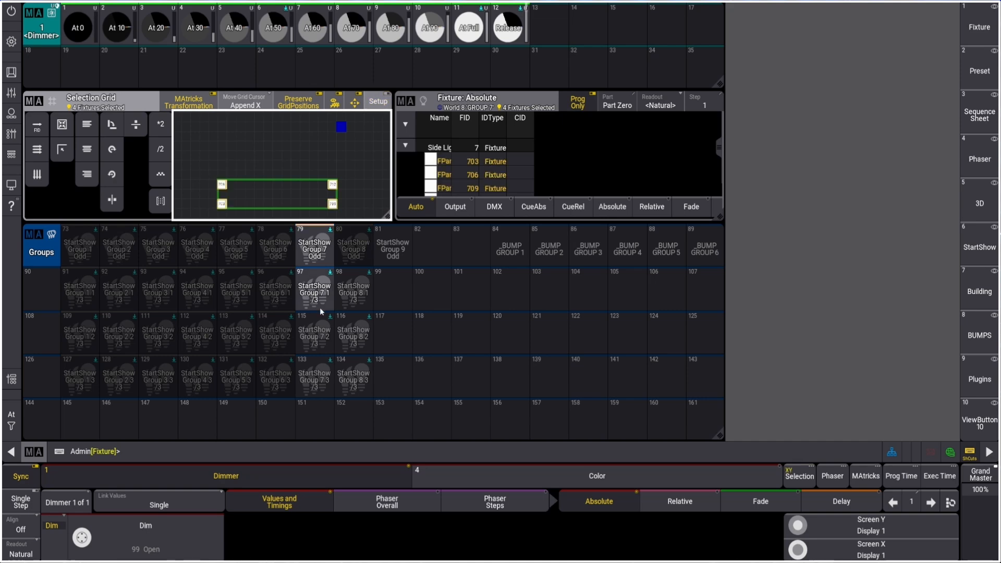
pyautogui.click(319, 323)
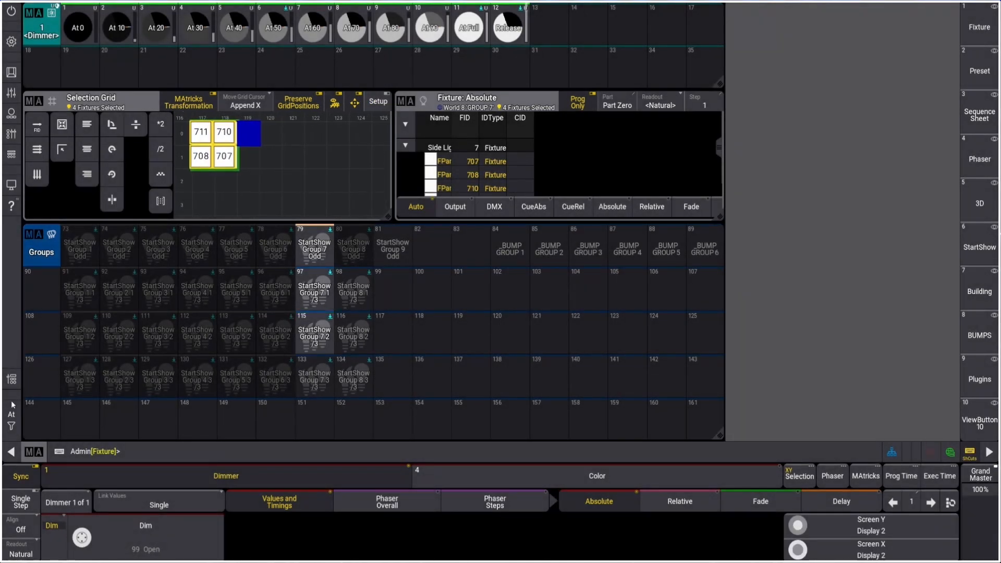
# Store fixtures 707, 708, 710 and 711 with Merge into group 133 (StartShow Group 7 3/3).
pyautogui.press('s')
pyautogui.click(306, 382)
pyautogui.click(448, 328)
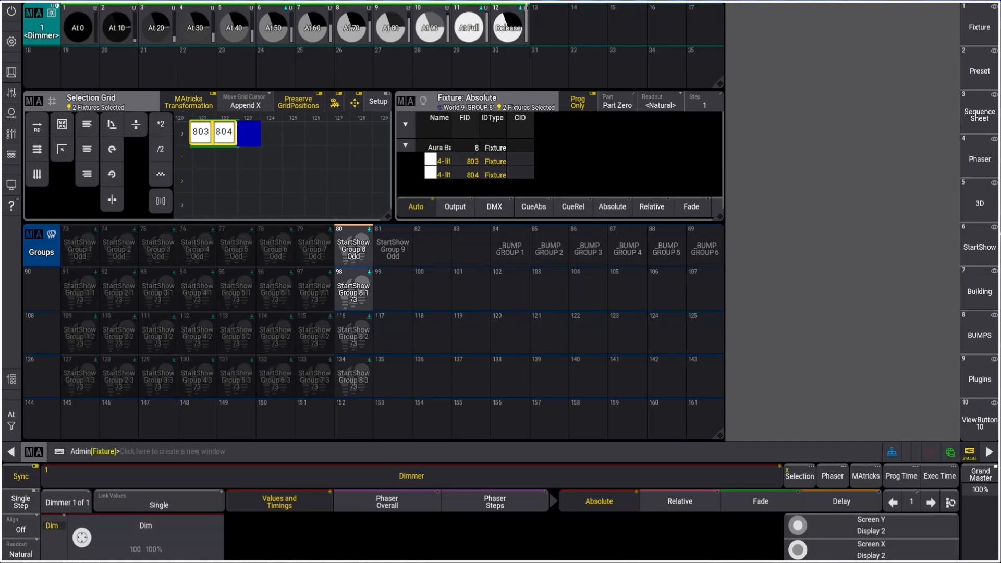
# Store fixtures 803 and 804 into group 116 (Group 8 2/3) and fixtures 805 and 806 into group 134 (Group 8 3/3), both with Merge.
pyautogui.press('s')
pyautogui.click(353, 331)
pyautogui.click(467, 316)
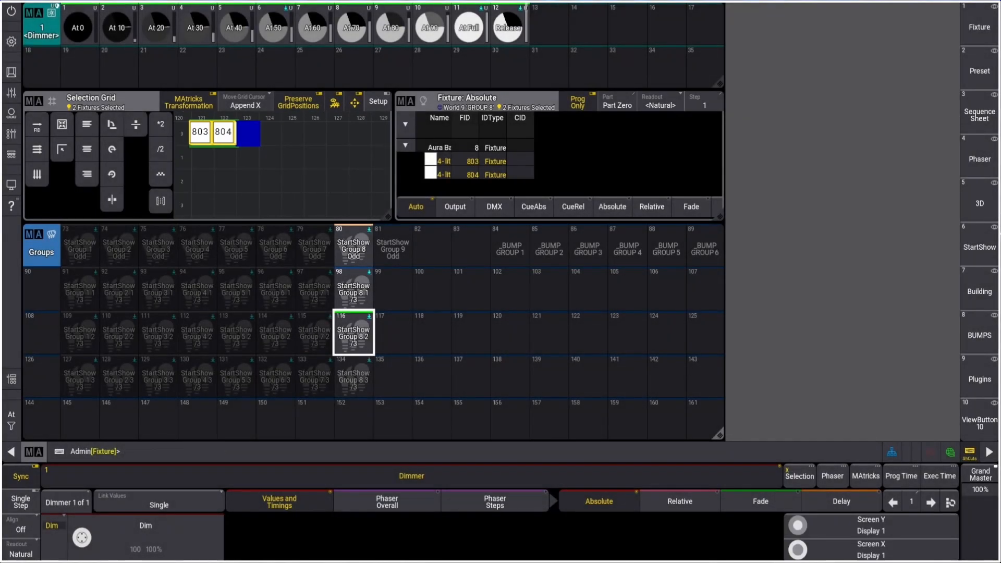
pyautogui.press('pagedown')
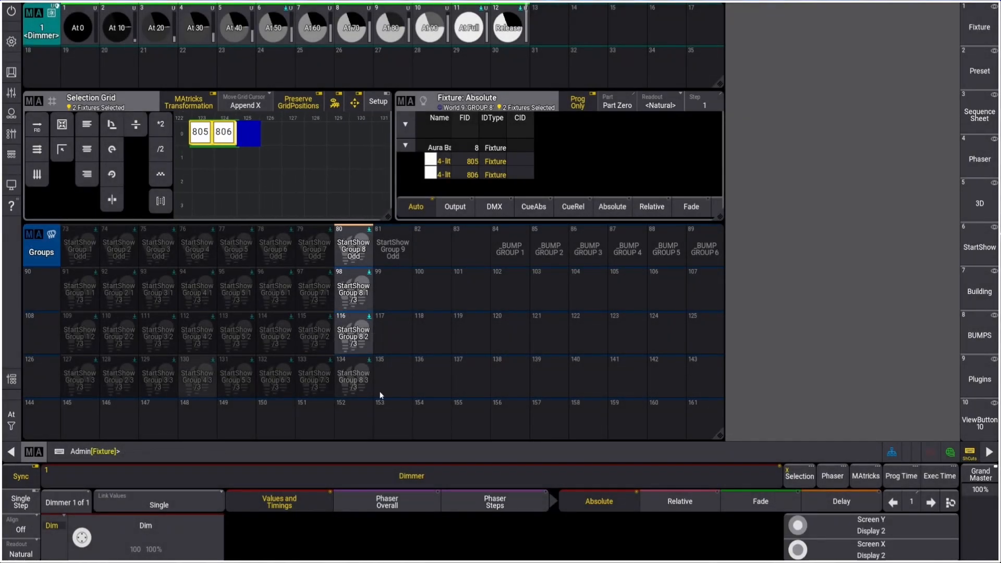
pyautogui.press('s')
pyautogui.click(357, 376)
pyautogui.click(454, 316)
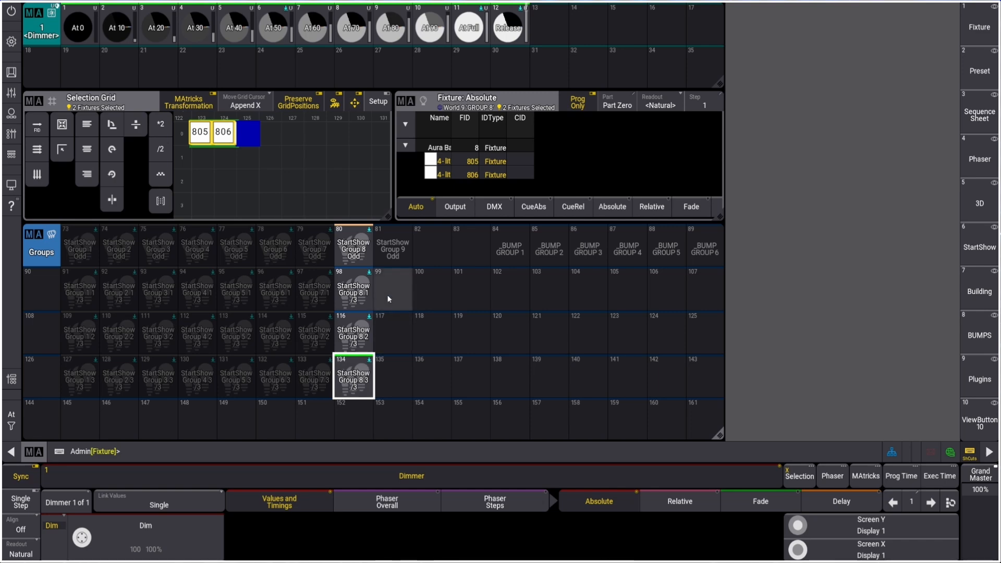
# Clear the fixture selection and review the stored StartShow groups, comparing the GROUP 8 world with the All world.
pyautogui.press('Escape')
pyautogui.scroll(5, 393, 347)
pyautogui.scroll(4, 394, 351)
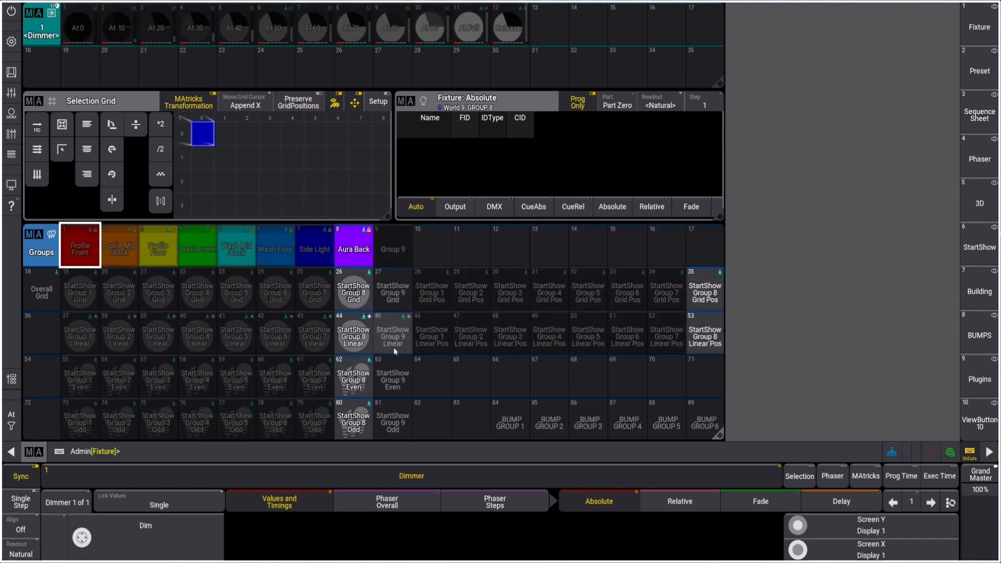
pyautogui.scroll(-8, 394, 351)
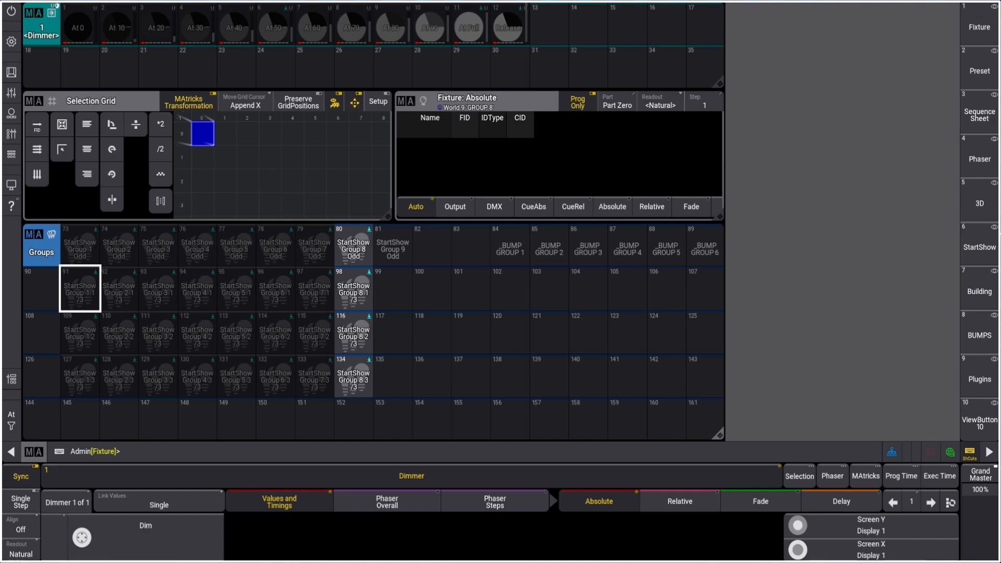
pyautogui.scroll(8, 358, 319)
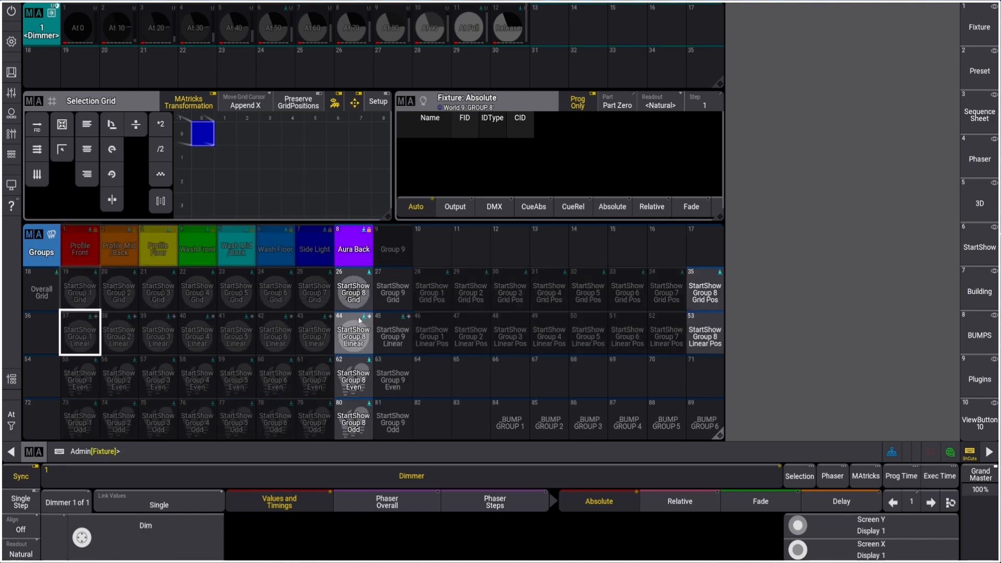
pyautogui.scroll(-6, 358, 319)
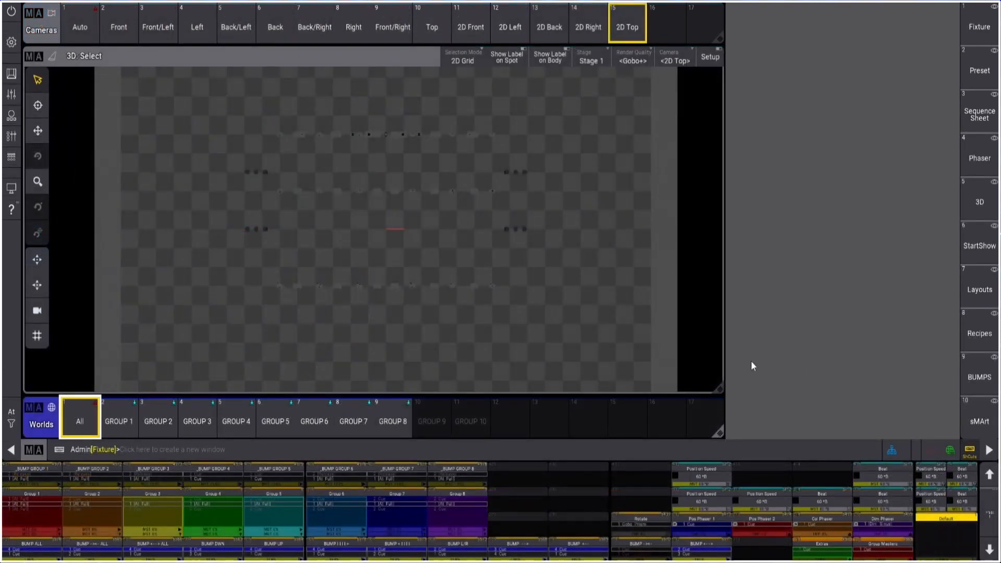
pyautogui.click(392, 421)
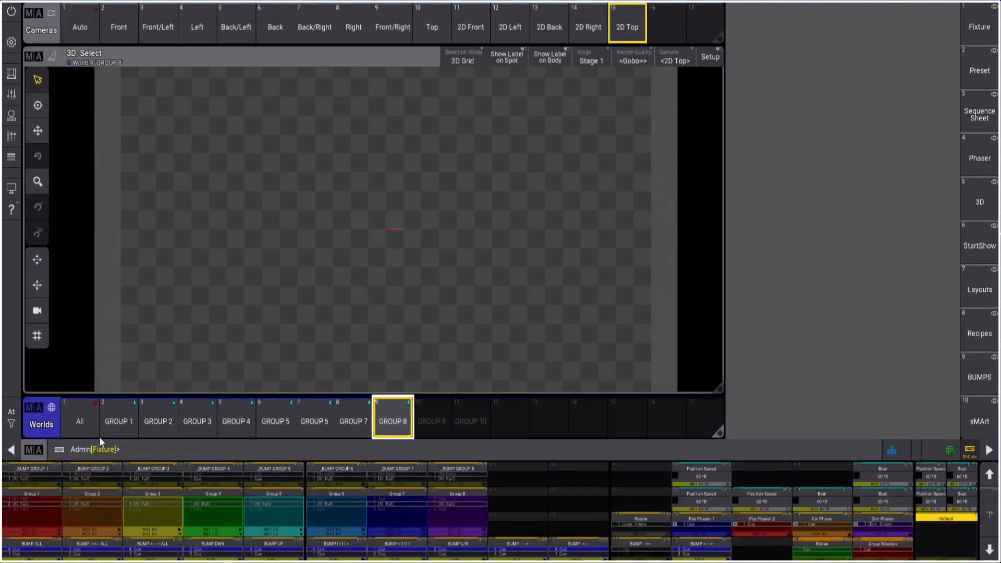
pyautogui.click(86, 420)
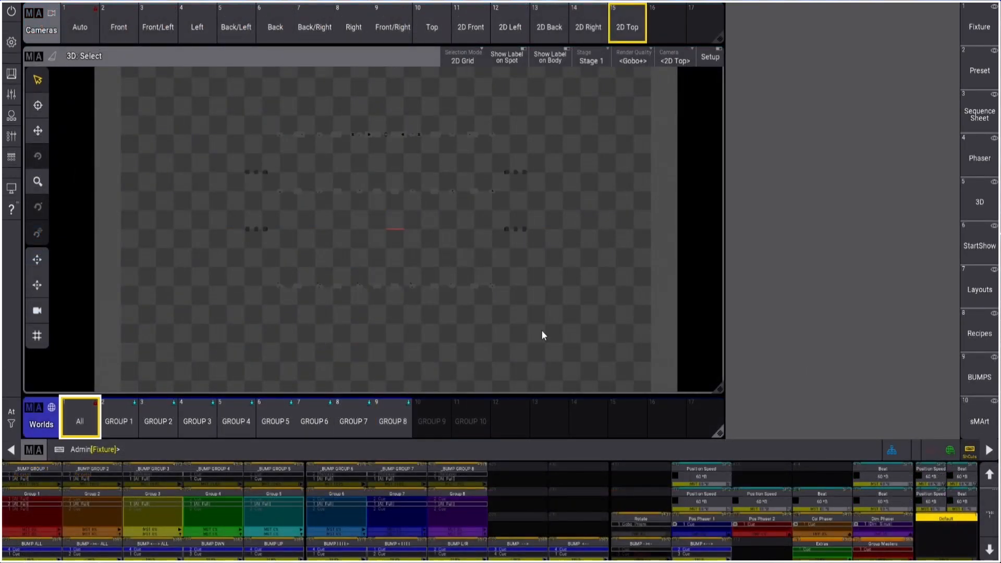
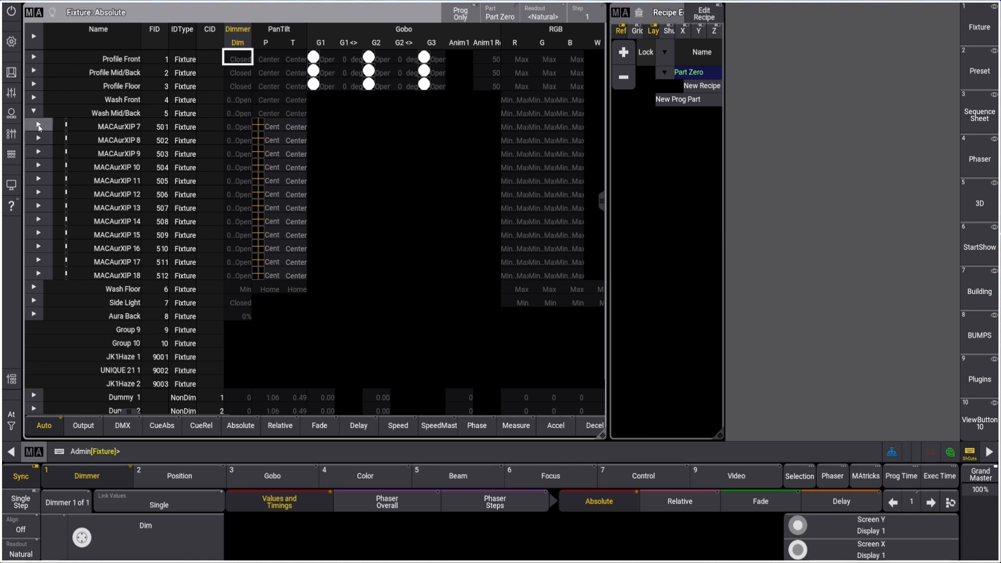
# Expand fixture 501 in the fixture sheet down to the individual beams of its Beams subfixture.
pyautogui.click(38, 125)
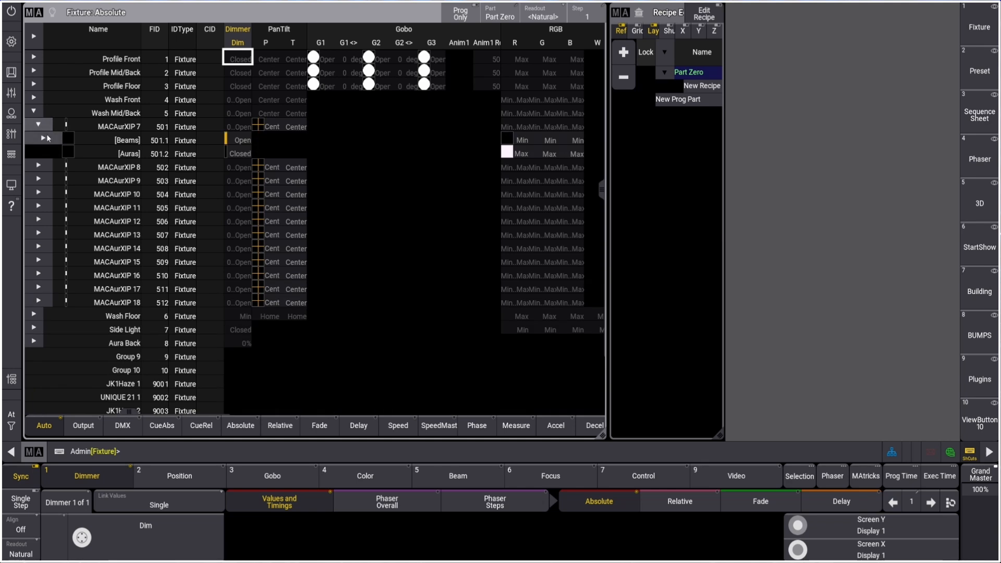
pyautogui.click(46, 139)
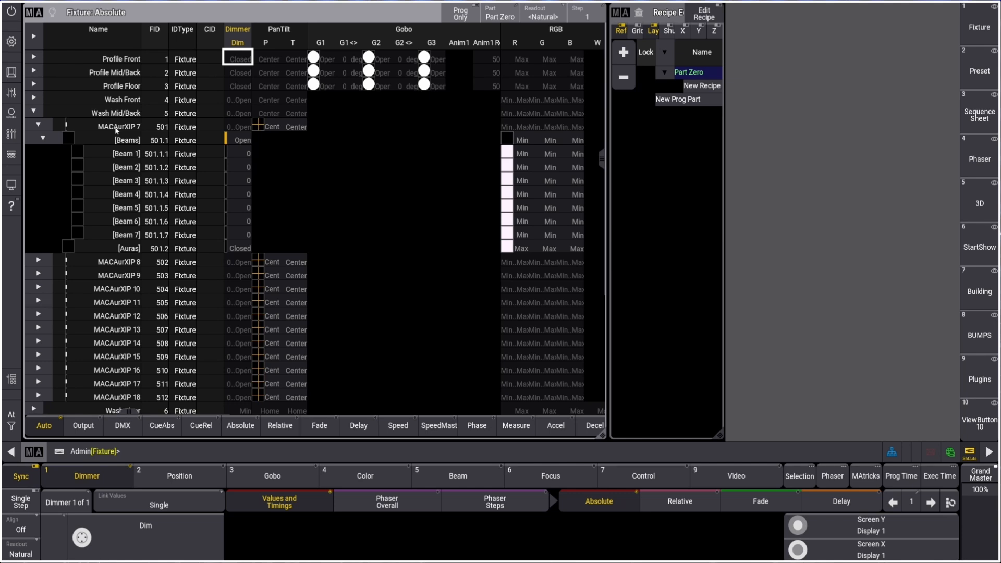
# Open the show's fixture types in Live Patch and select the MAC Aura XIP.
pyautogui.click(11, 42)
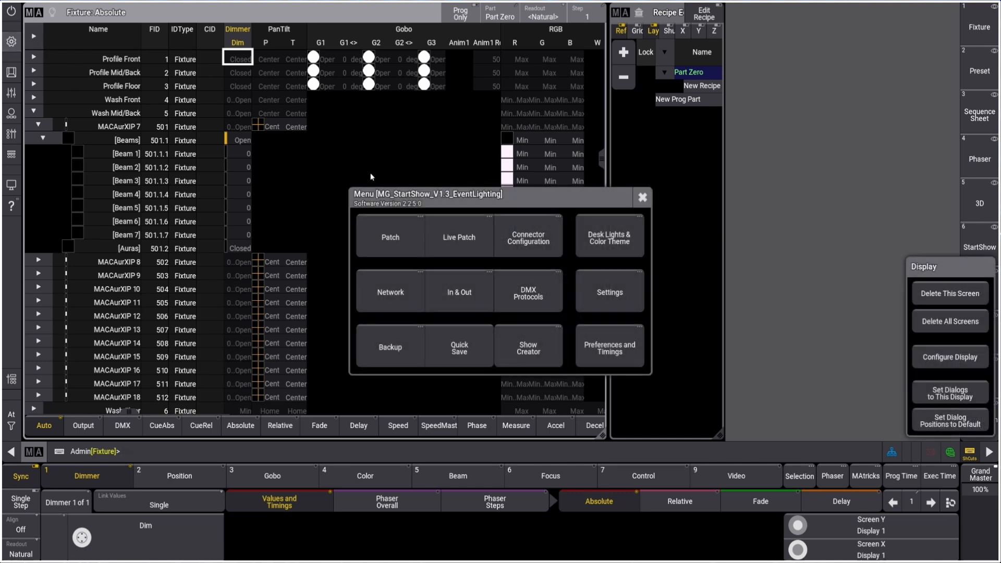
pyautogui.click(458, 238)
pyautogui.click(43, 61)
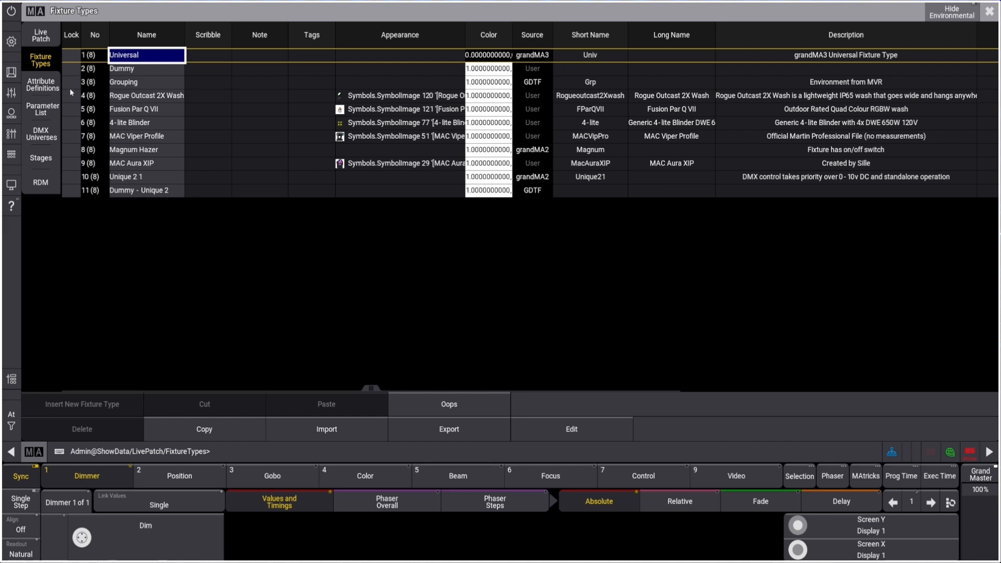
pyautogui.click(145, 164)
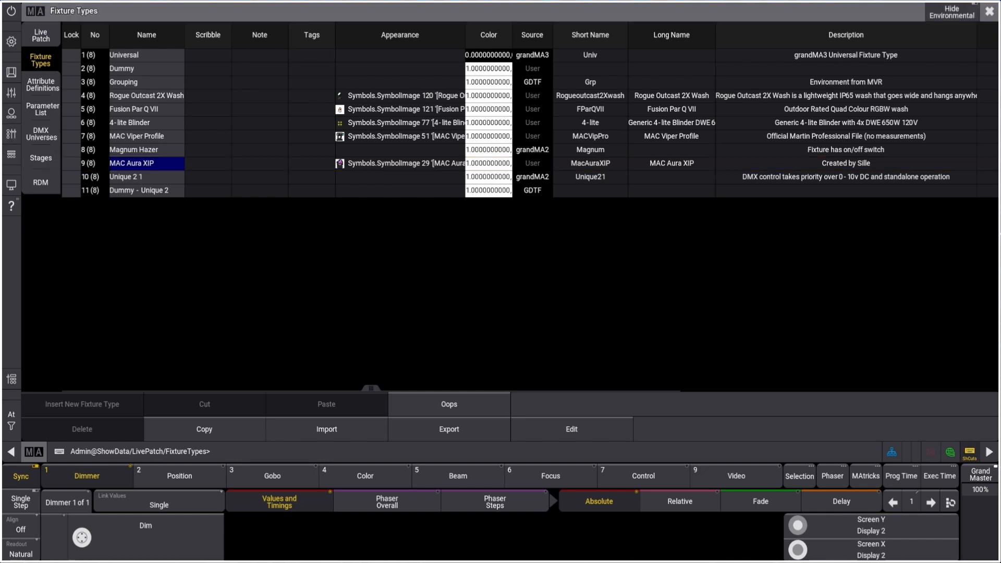
# Check the Group 4 and Group 5 master faders among the playbacks and return to the fixture types.
pyautogui.click(11, 133)
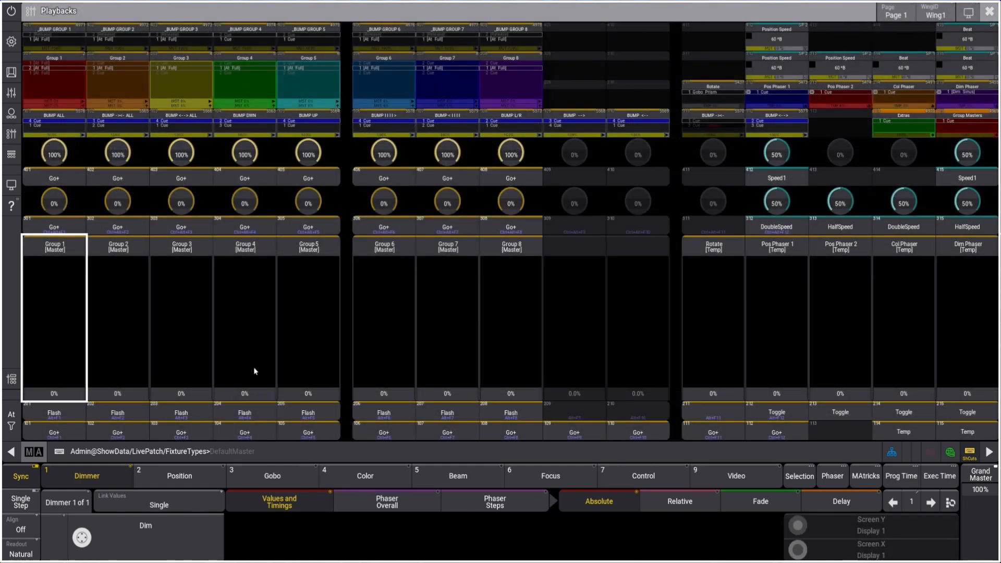
pyautogui.moveTo(253, 395); pyautogui.dragTo(313, 391)
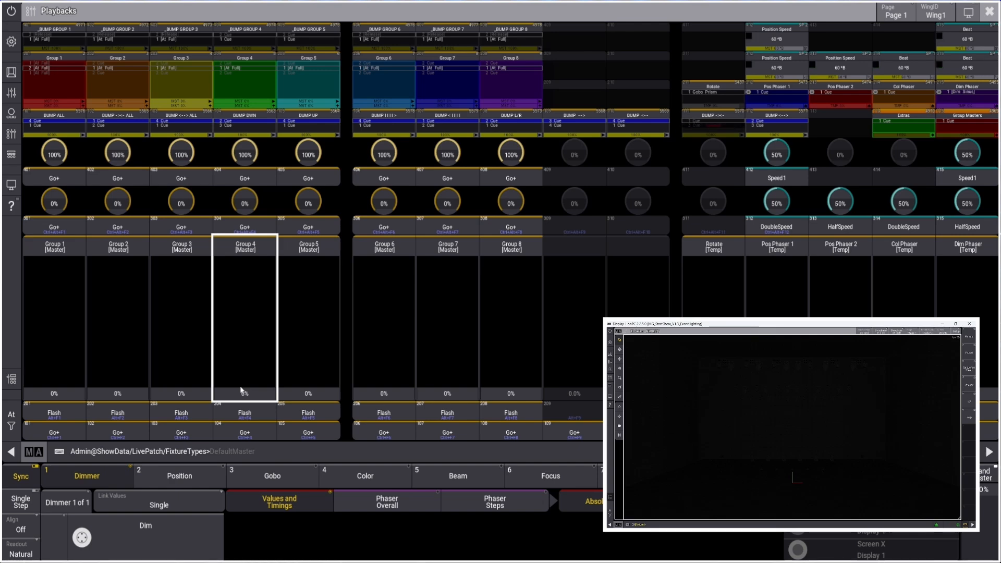
pyautogui.click(989, 11)
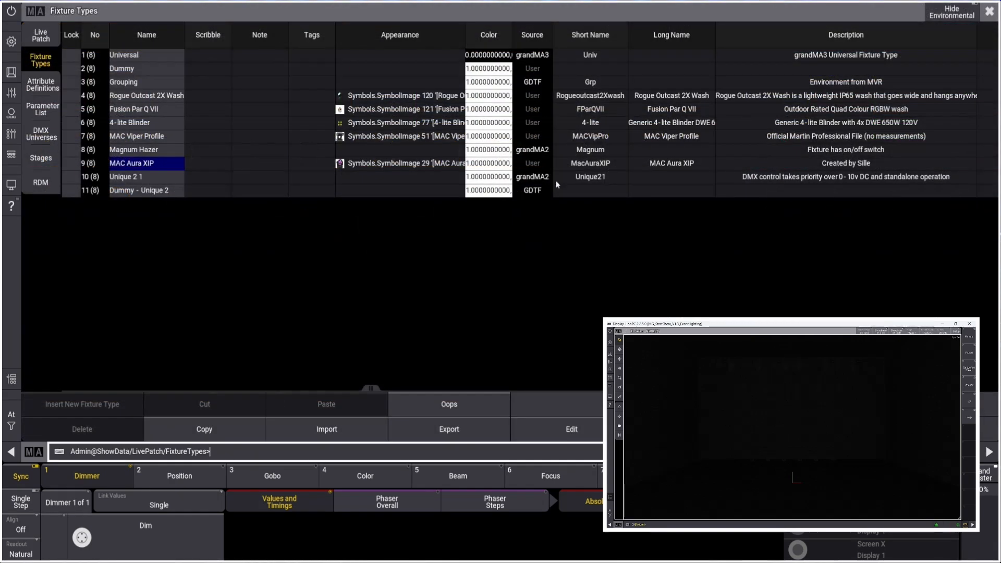
# Open the Extended DMX mode of the MAC Aura XIP fixture type for editing.
pyautogui.click(142, 166)
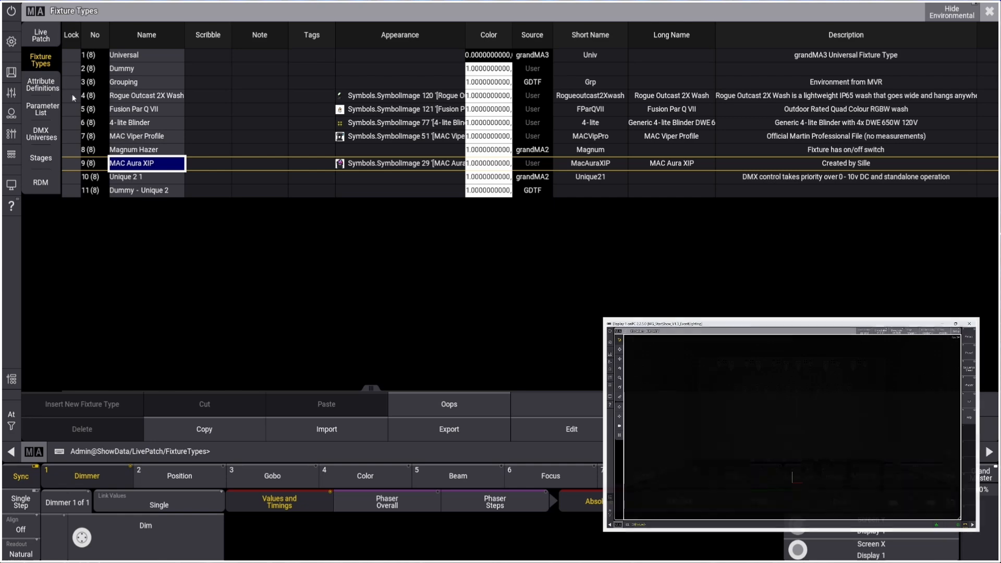
pyautogui.click(550, 431)
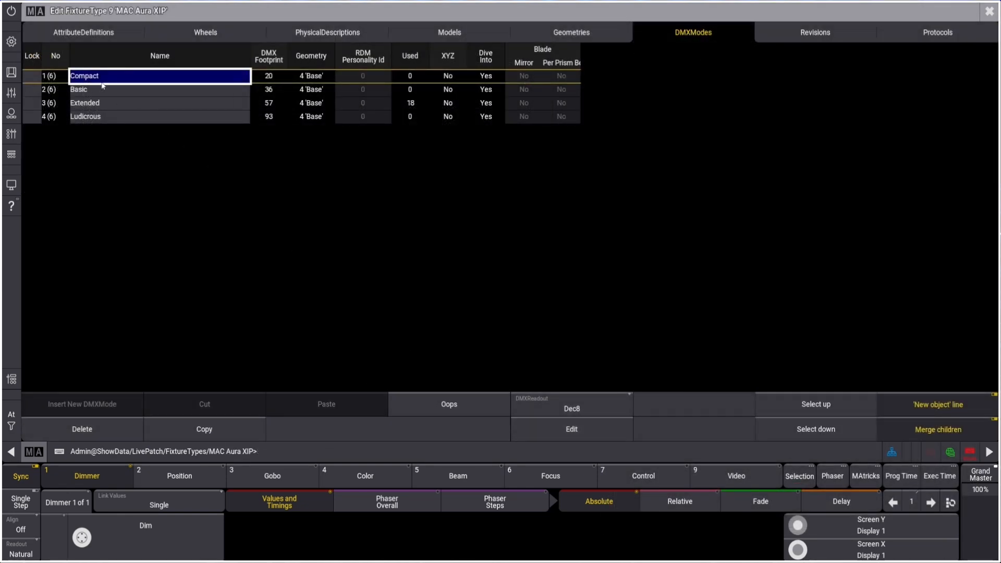
pyautogui.click(102, 103)
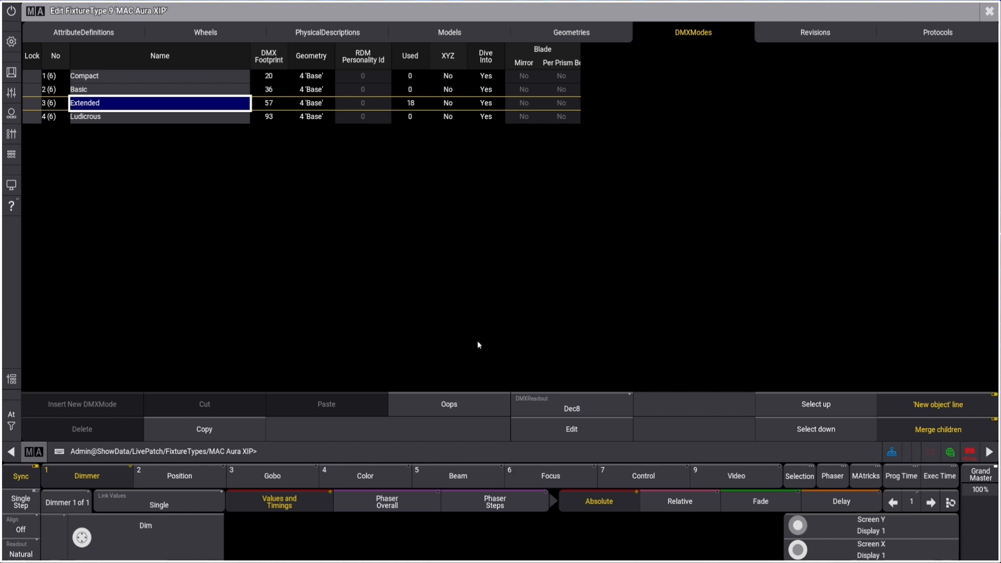
pyautogui.click(571, 431)
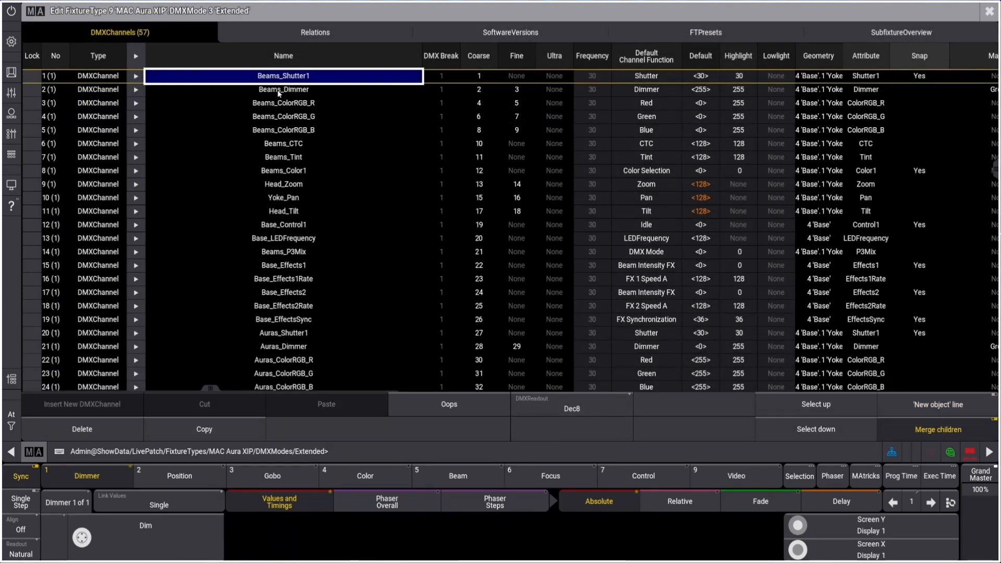
# Examine the Beams, Head, Yoke and Base channels in the MAC Aura XIP Extended mode's DMX channel list.
pyautogui.press('Down')
pyautogui.press('Down')
pyautogui.press('Down')
pyautogui.press('Down')
pyautogui.press('Down')
pyautogui.press('Down')
pyautogui.press('Down')
pyautogui.press('Down')
pyautogui.press('Down')
pyautogui.press('Down')
pyautogui.press('Down')
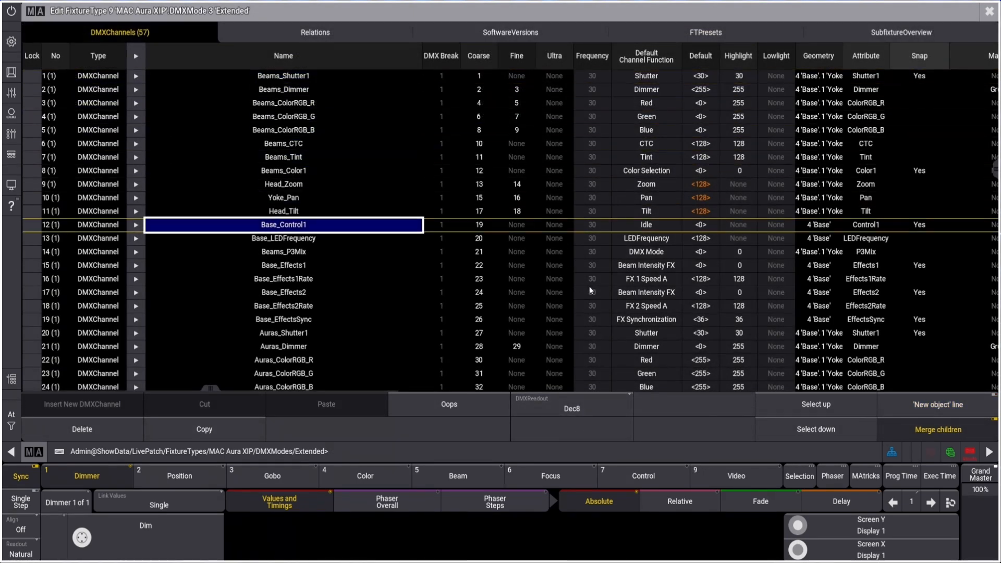
pyautogui.press('Up')
pyautogui.press('Up')
pyautogui.press('Up')
pyautogui.press('Up')
pyautogui.press('Up')
pyautogui.press('Up')
pyautogui.press('Up')
pyautogui.press('Up')
pyautogui.press('Up')
pyautogui.press('Up')
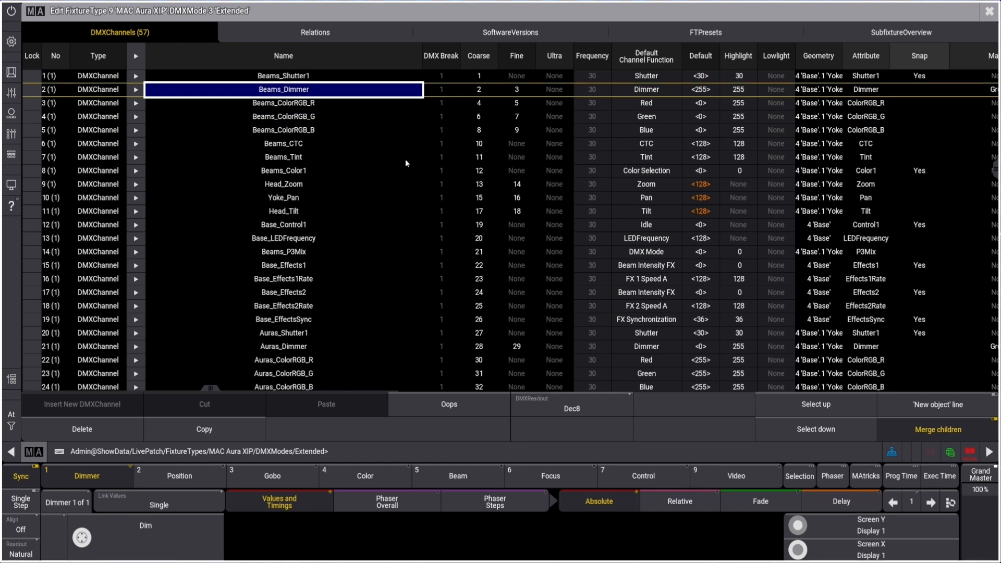
# Check the default values of the Beams dimmer and RGB channels and those of the channels down to the Auras dimmer.
pyautogui.click(699, 91)
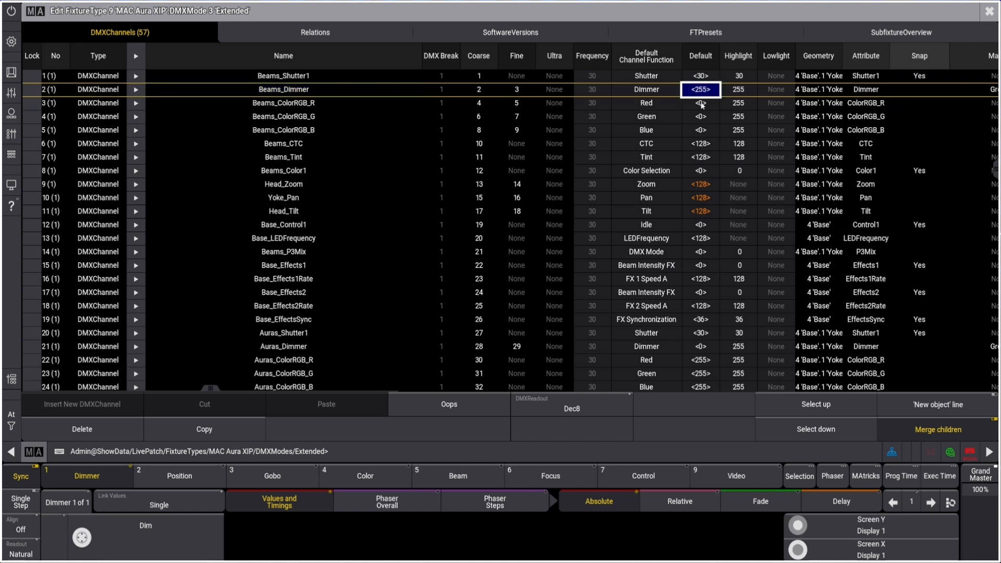
pyautogui.moveTo(701, 104); pyautogui.dragTo(704, 134)
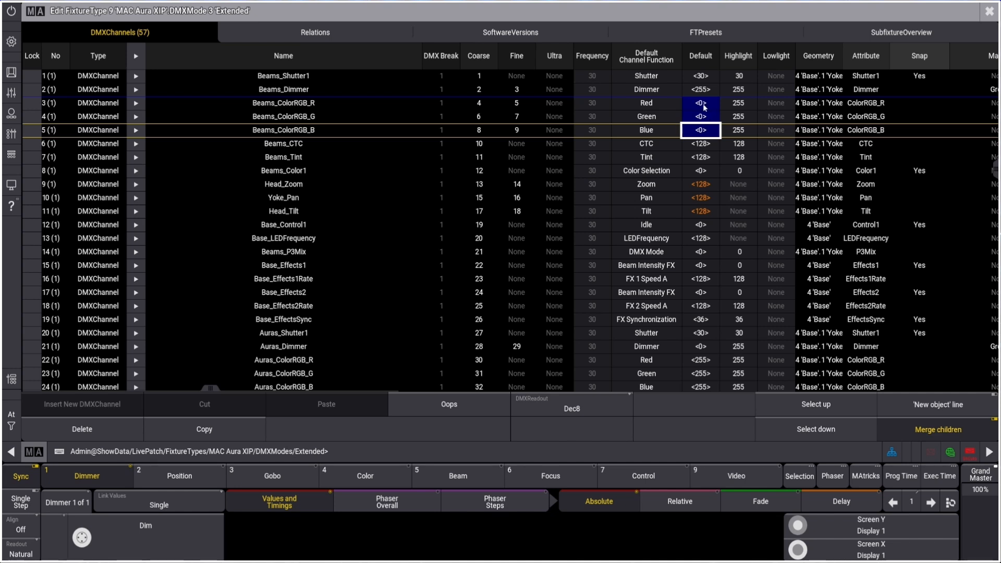
pyautogui.press('Down')
pyautogui.press('Down')
pyautogui.press('Down')
pyautogui.press('Down')
pyautogui.press('Down')
pyautogui.press('Down')
pyautogui.press('Down')
pyautogui.press('Down')
pyautogui.press('Down')
pyautogui.press('Down')
pyautogui.press('Down')
pyautogui.press('Down')
pyautogui.press('Down')
pyautogui.press('Down')
pyautogui.press('Down')
pyautogui.press('Down')
pyautogui.press('Down')
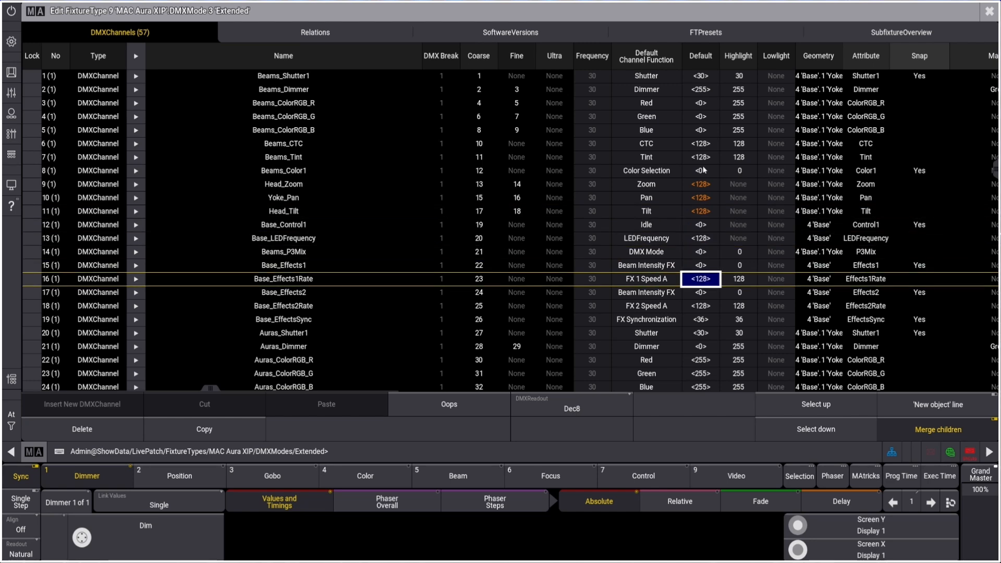
pyautogui.press('Down')
pyautogui.press('Down')
pyautogui.press('Down')
pyautogui.press('Down')
pyautogui.press('Down')
pyautogui.press('Down')
pyautogui.press('Up')
pyautogui.press('Up')
pyautogui.press('Up')
pyautogui.press('Up')
pyautogui.press('Up')
pyautogui.press('Up')
pyautogui.press('Up')
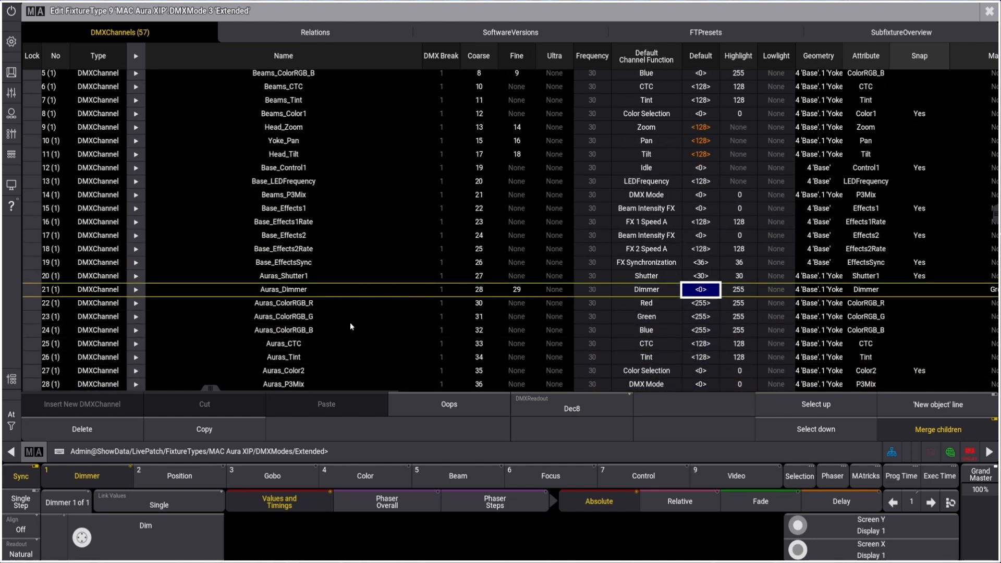
# Compare the default values of the Auras dimmer and RGB channels with those of the Pixel dimmer and RGB channels.
pyautogui.press('Down')
pyautogui.press('Down')
pyautogui.press('Down')
pyautogui.press('Down')
pyautogui.press('Down')
pyautogui.press('Down')
pyautogui.press('Down')
pyautogui.press('Down')
pyautogui.press('Down')
pyautogui.press('Down')
pyautogui.press('Down')
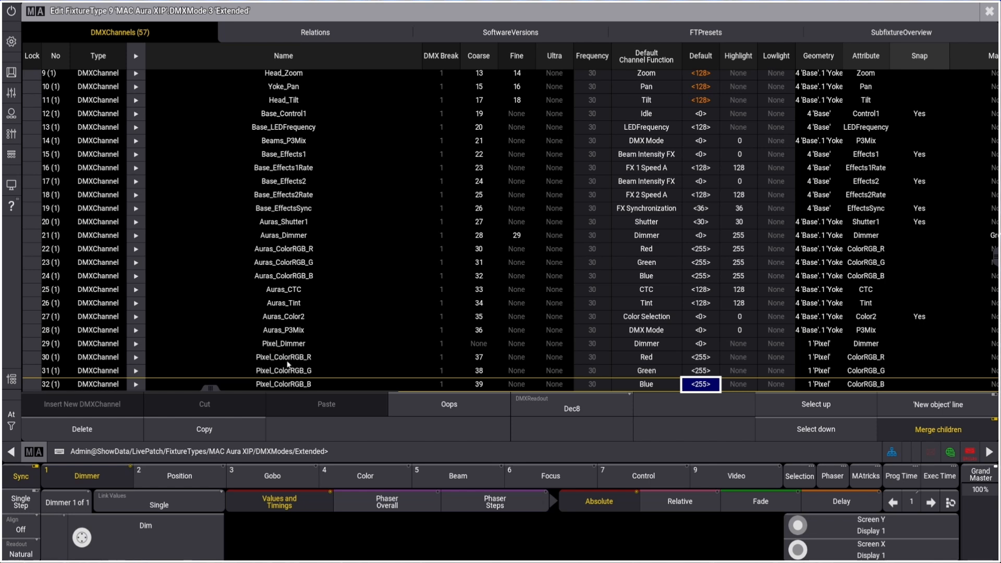
pyautogui.click(698, 236)
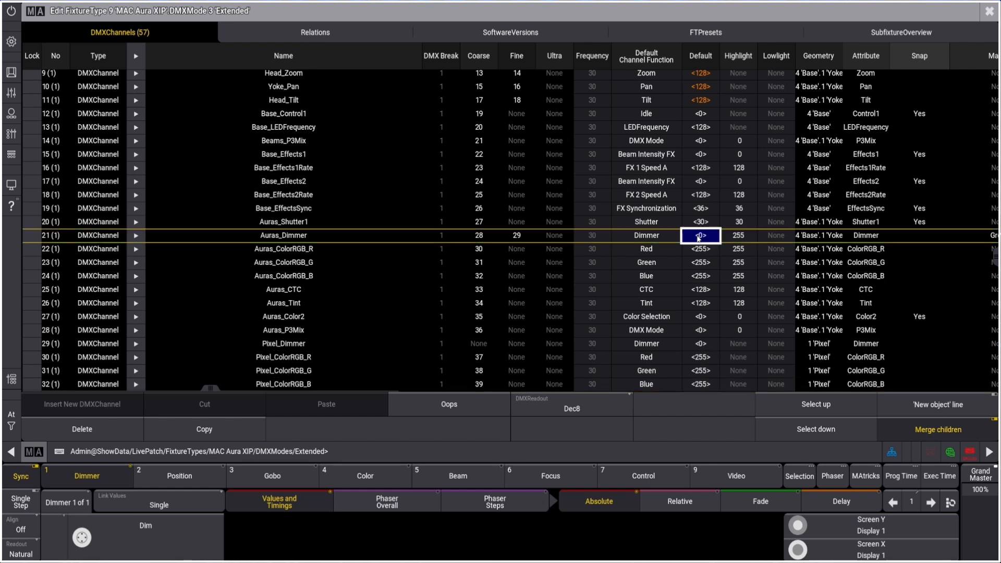
pyautogui.click(705, 263)
pyautogui.click(702, 342)
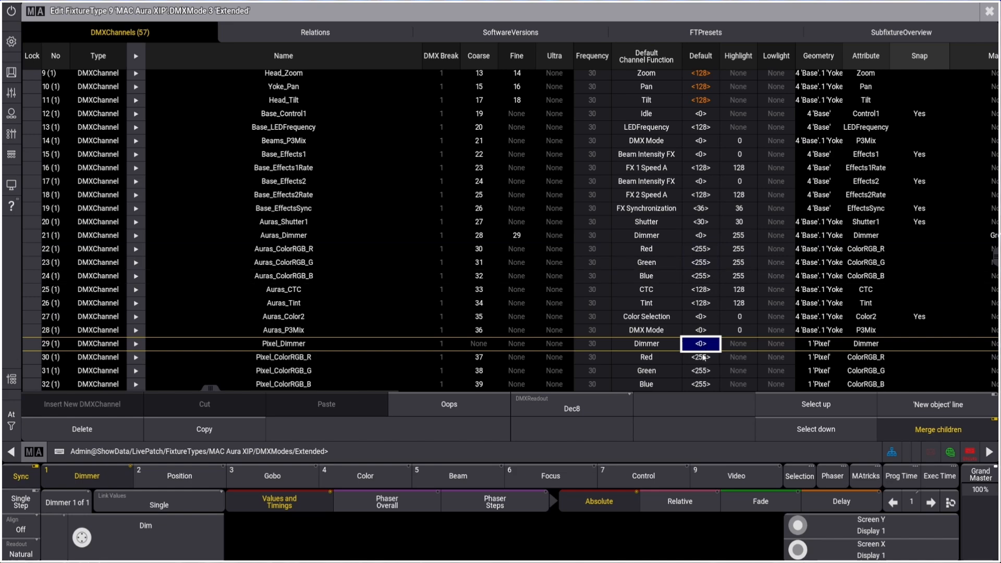
pyautogui.moveTo(703, 357); pyautogui.dragTo(703, 386)
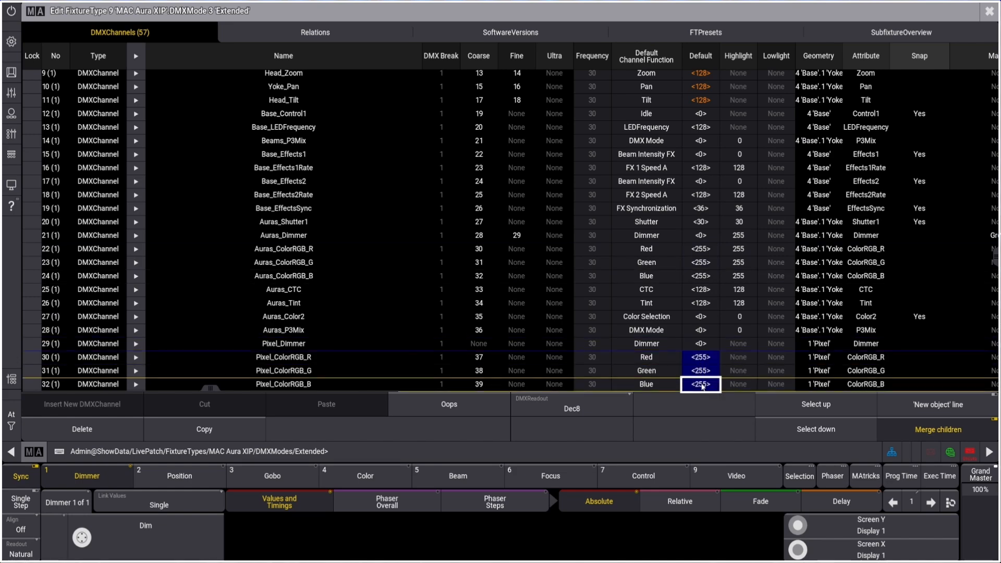
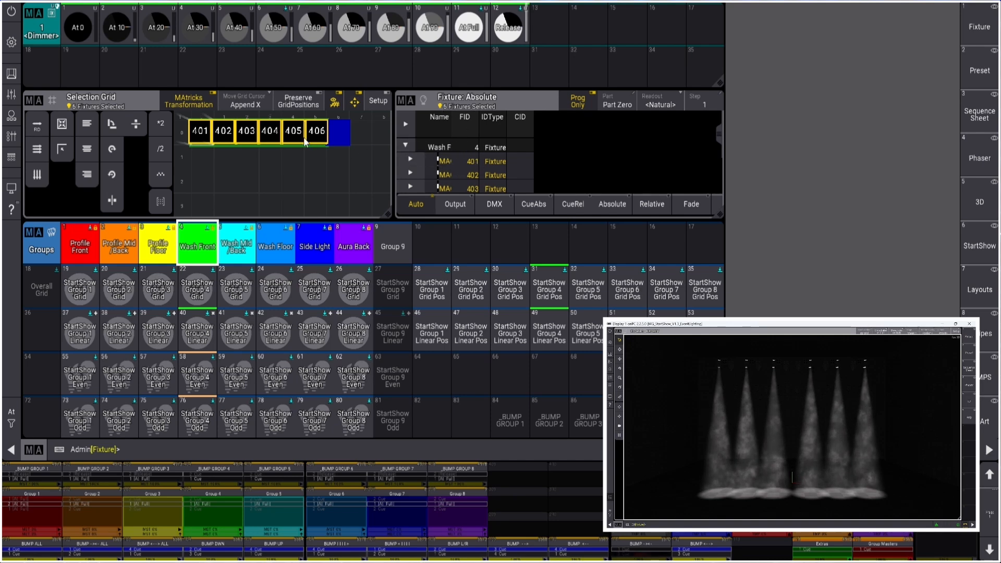
# Select the Beams and Auras subfixtures of Wash Front fixtures 401 to 406, and widen the fixture sheet's Name column.
pyautogui.press('Down')
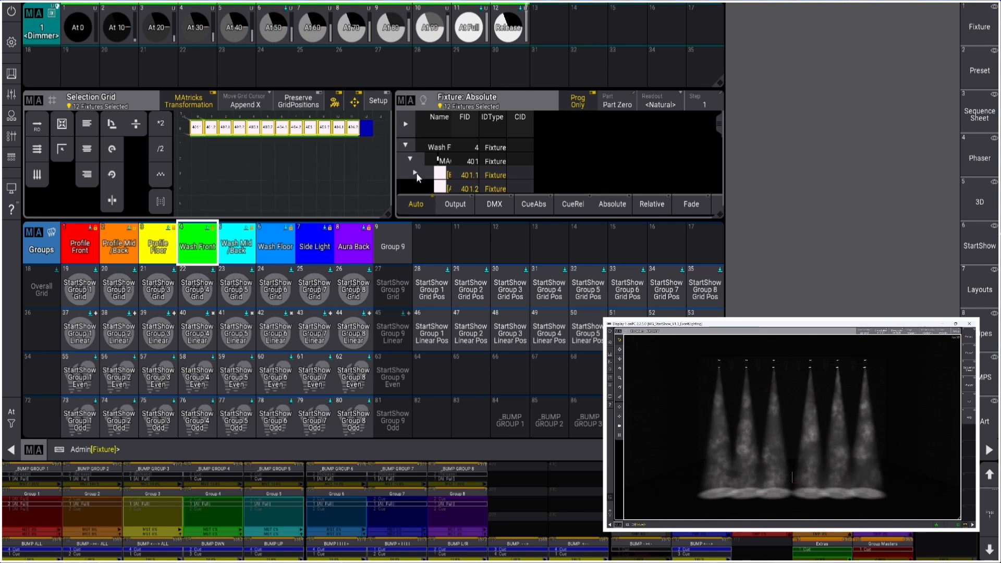
pyautogui.moveTo(449, 120); pyautogui.dragTo(506, 125)
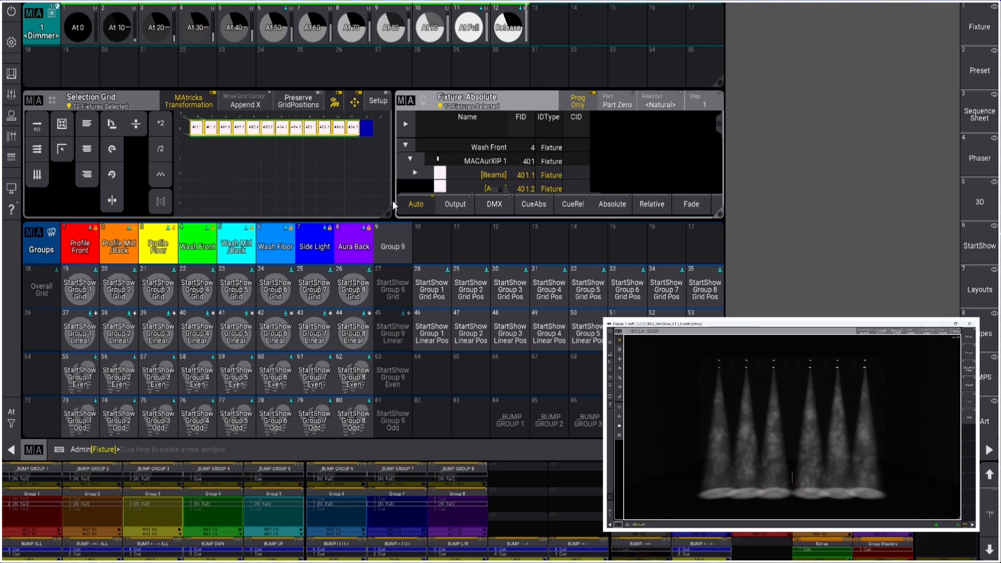
# Examine how the Beams and Auras subfixtures of the Wash Front fixtures are arranged in the selection grid.
pyautogui.scroll(3, 196, 123)
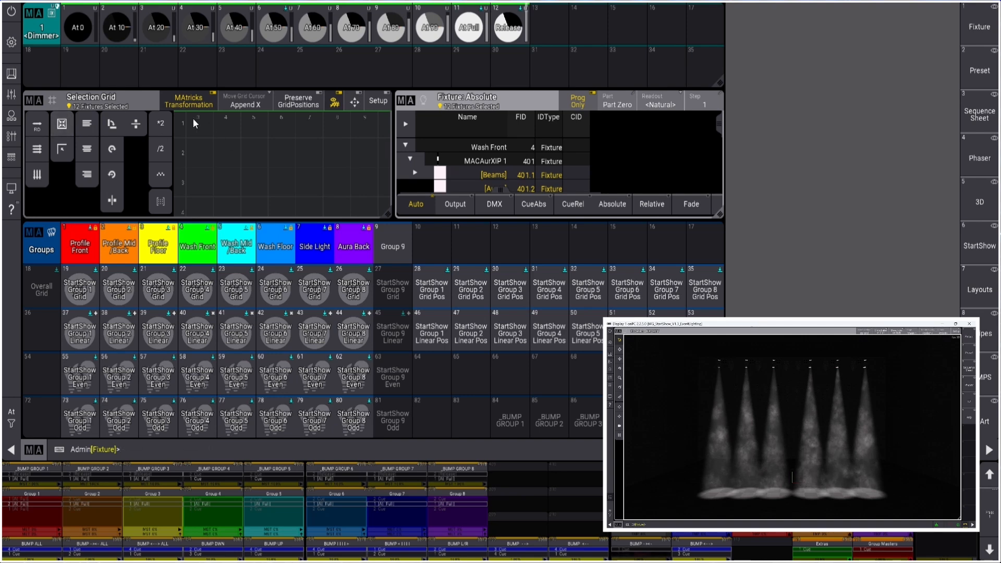
pyautogui.scroll(-3, 190, 119)
pyautogui.scroll(-2, 182, 120)
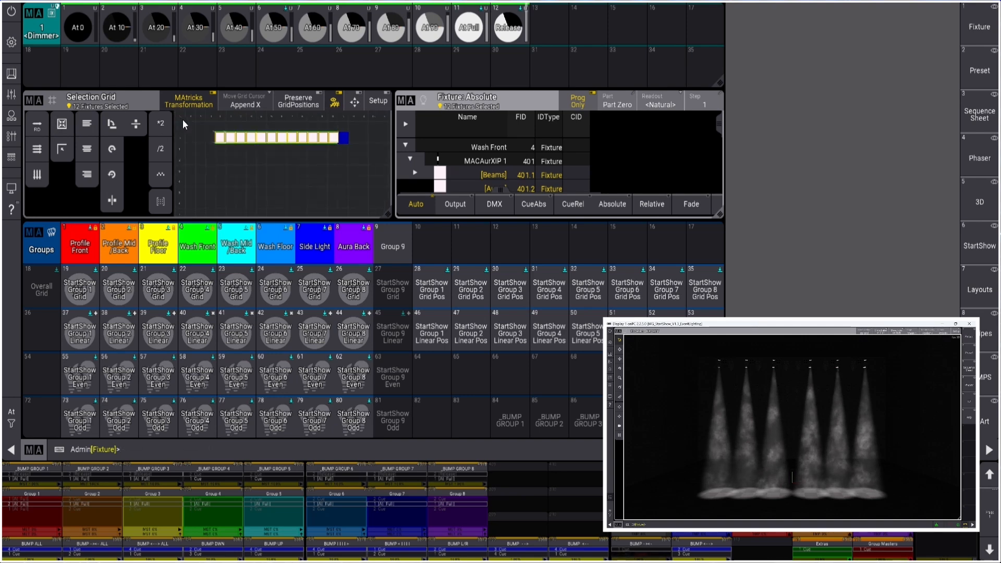
pyautogui.click(188, 117)
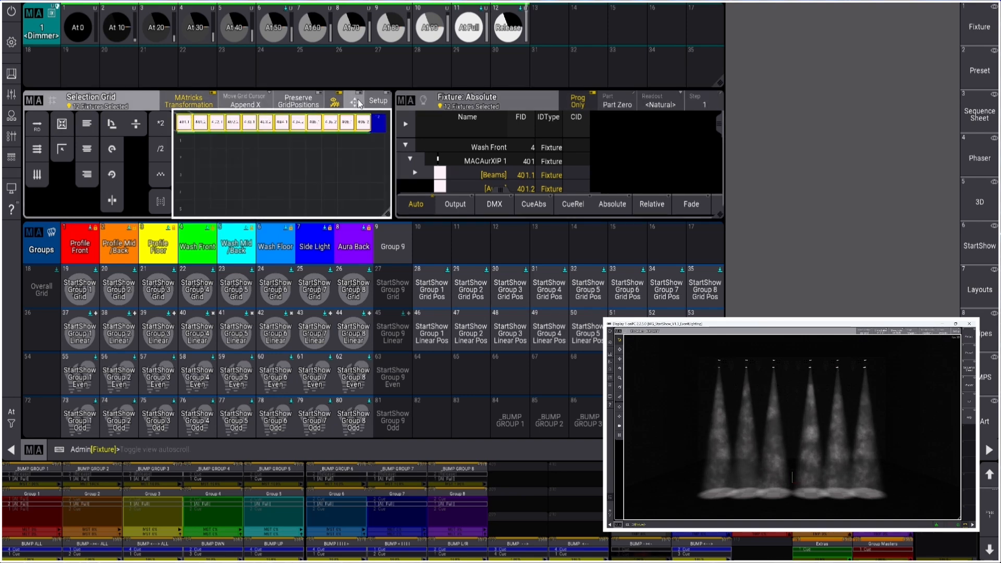
pyautogui.scroll(3, 189, 119)
pyautogui.scroll(2, 188, 126)
pyautogui.scroll(-3, 188, 126)
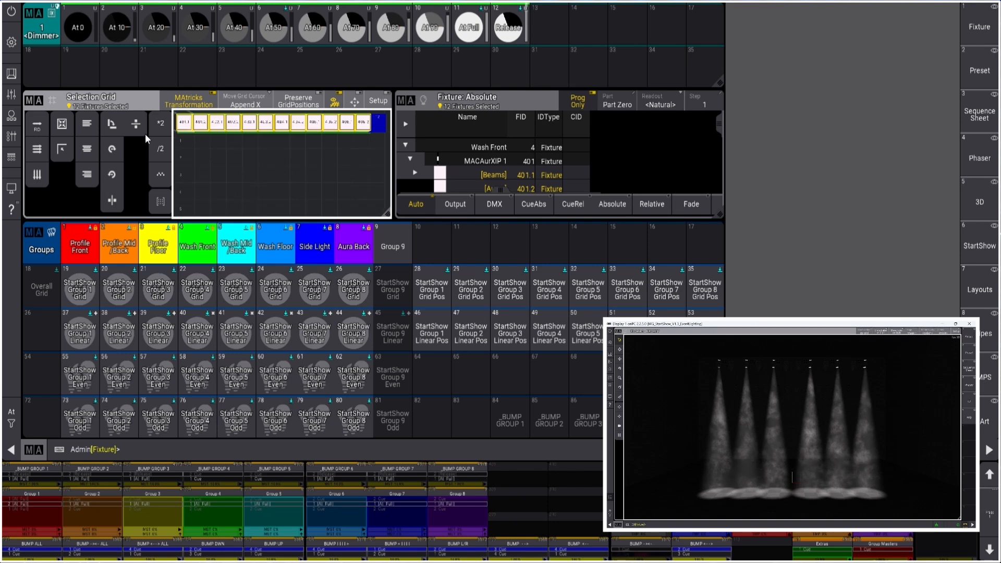
pyautogui.moveTo(210, 143); pyautogui.dragTo(252, 181)
pyautogui.scroll(2, 252, 180)
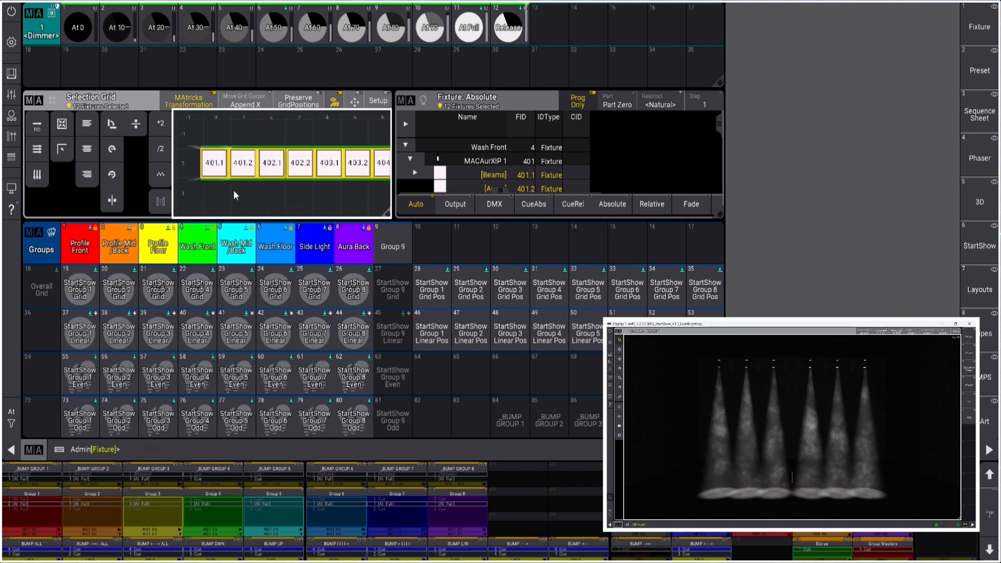
pyautogui.moveTo(233, 190); pyautogui.dragTo(257, 189)
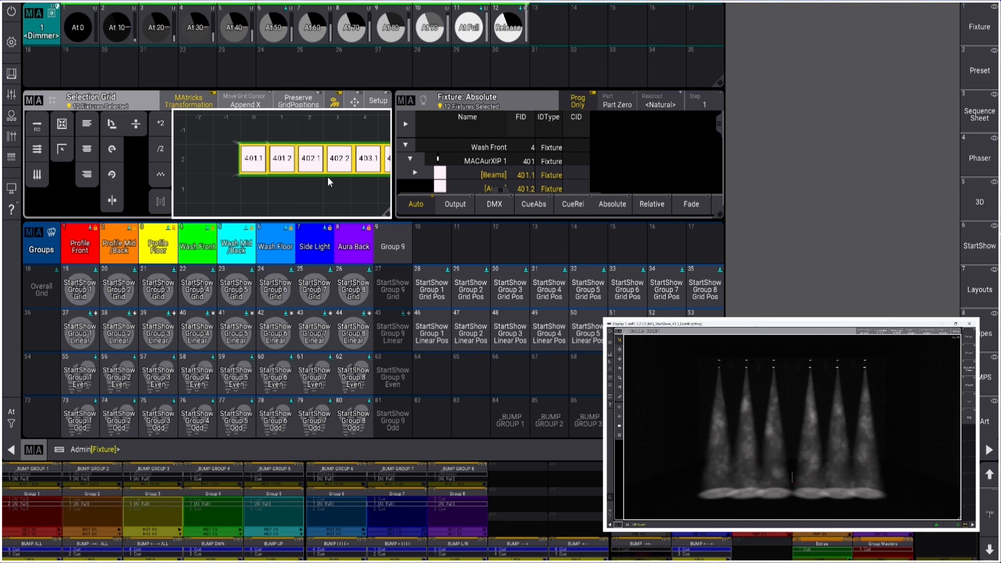
pyautogui.scroll(1, 256, 169)
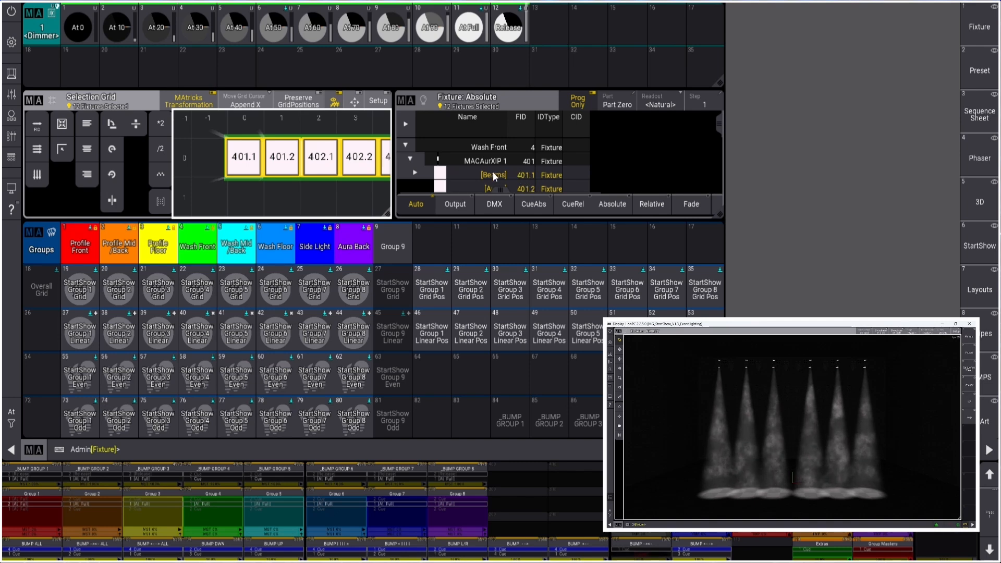
# Clear the selection, select all individual beam subfixtures inside fixture 401.1, and fit the whole arrangement in the selection grid.
pyautogui.press('Escape')
pyautogui.write('401.1')
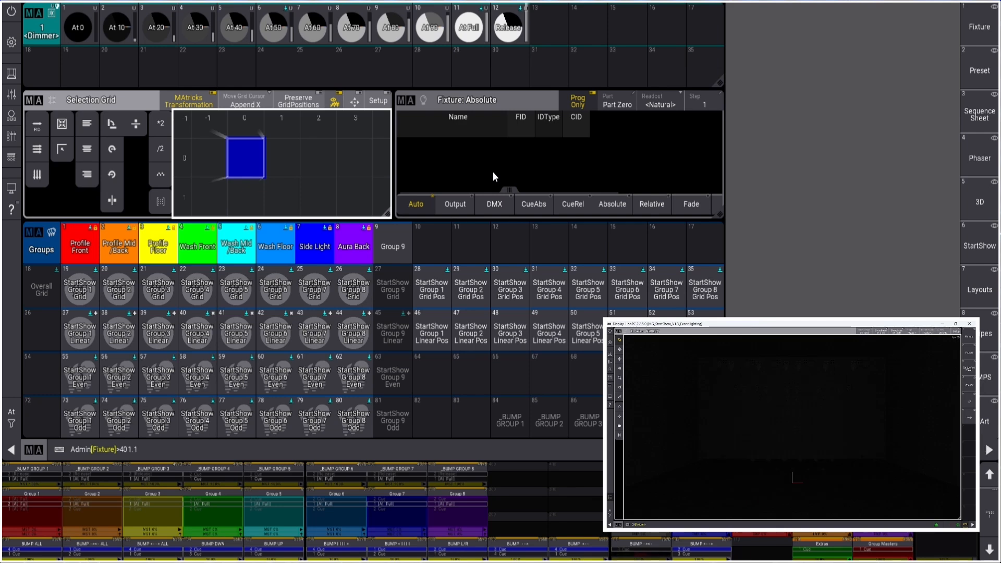
pyautogui.press('Return')
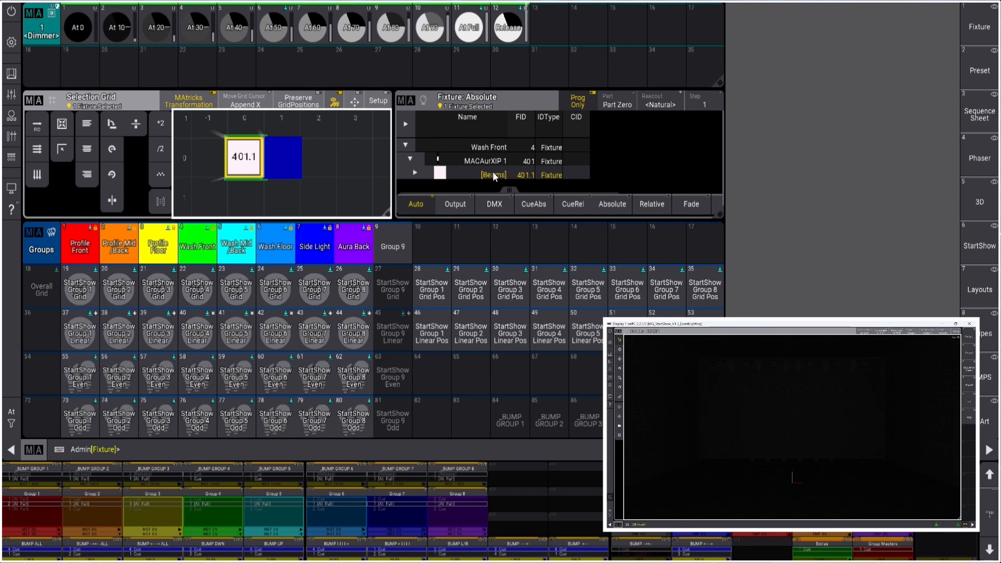
pyautogui.click(492, 171)
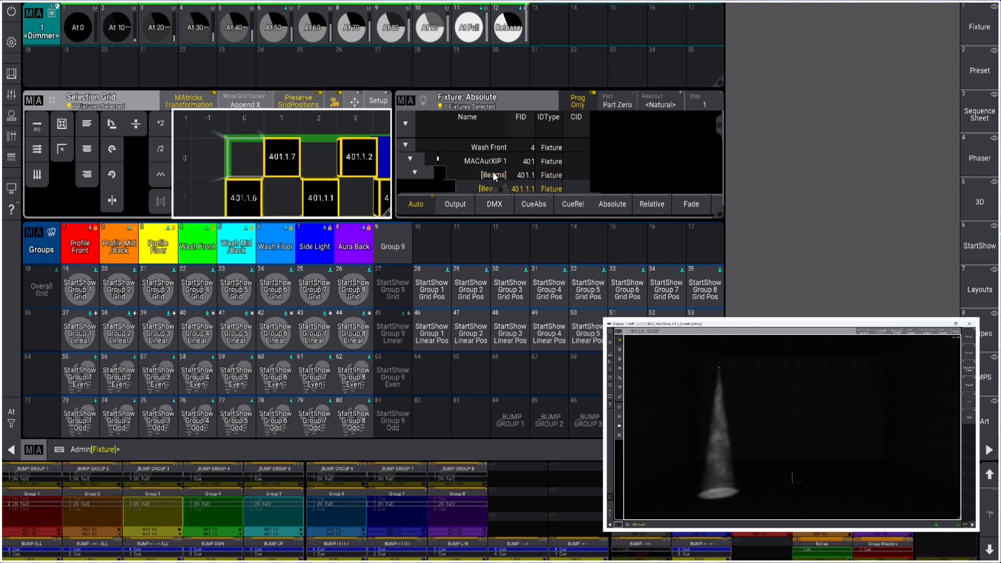
pyautogui.click(354, 100)
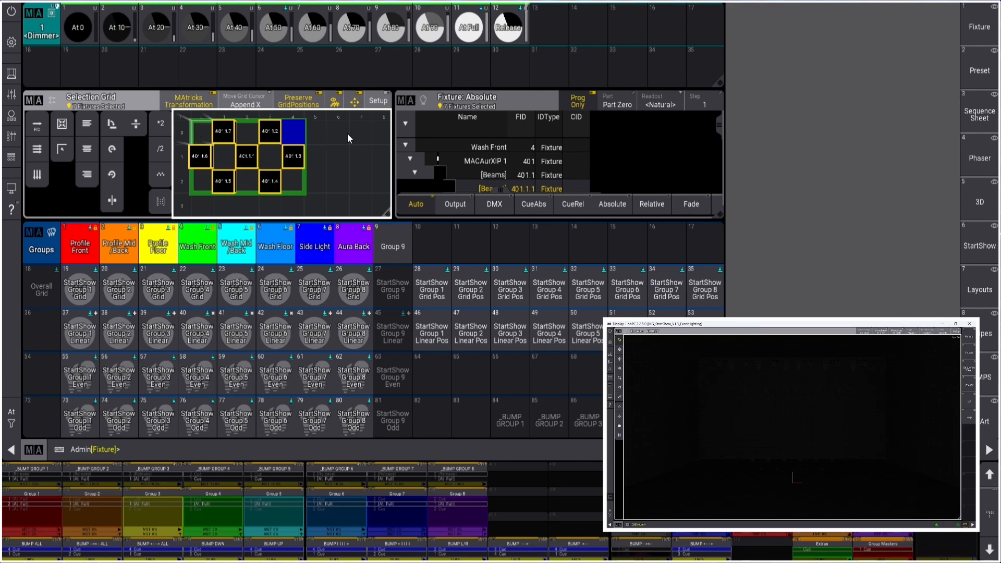
pyautogui.click(37, 125)
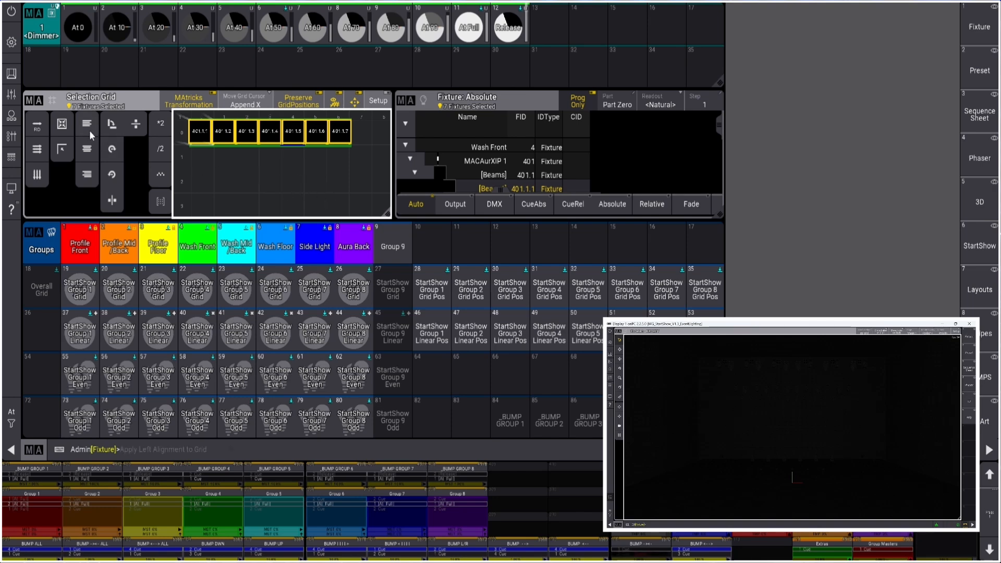
pyautogui.hotkey('ctrl', 'z')
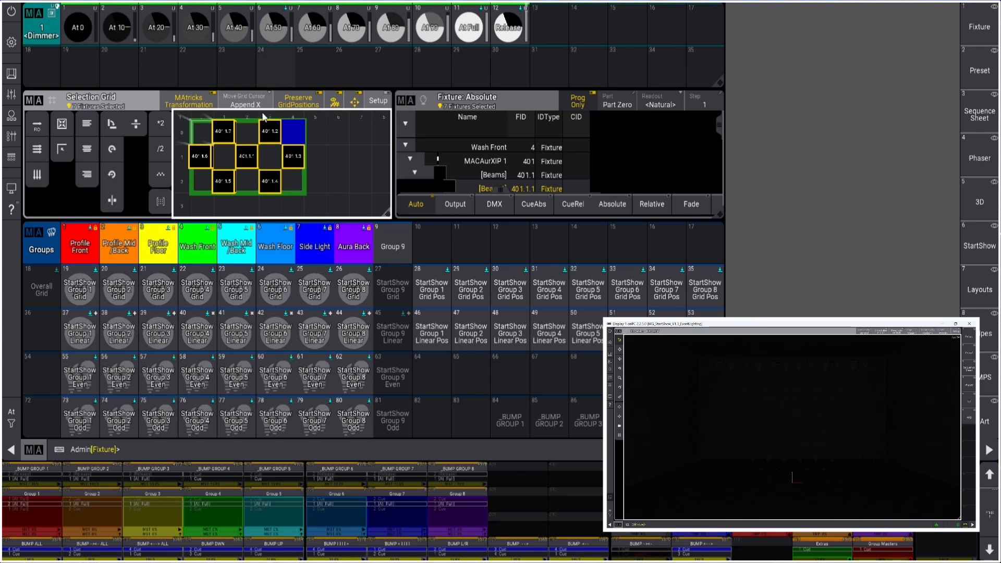
pyautogui.scroll(1, 232, 141)
pyautogui.scroll(-1, 238, 155)
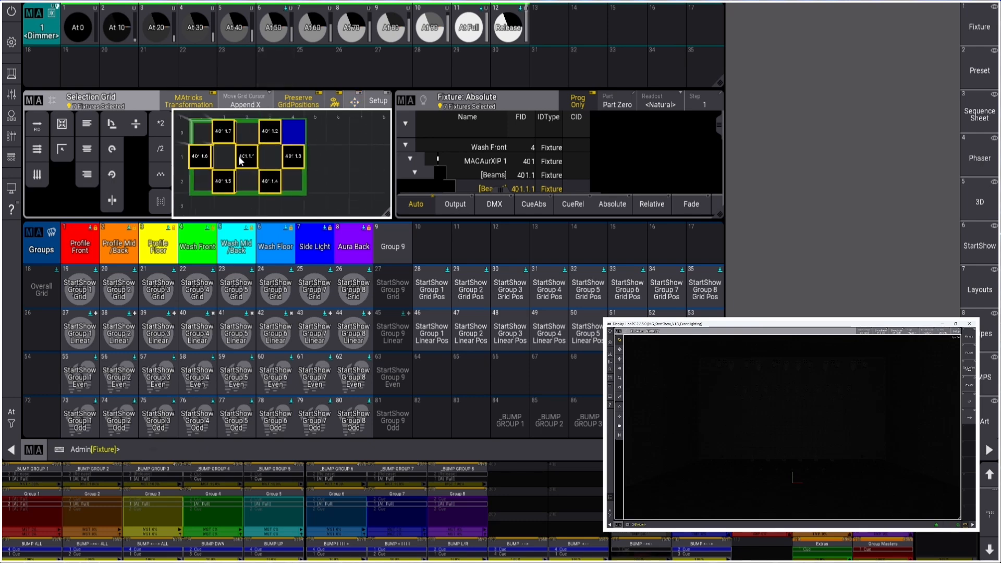
# Linearize the beam selection into a single row and store it as layout 21, opening that layout in the layout viewer.
pyautogui.click(42, 129)
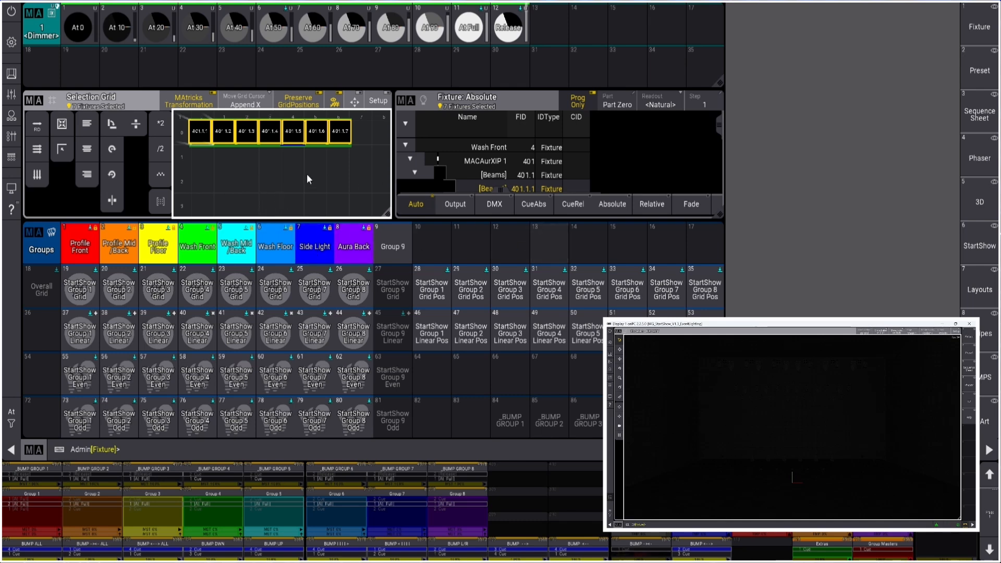
pyautogui.click(979, 290)
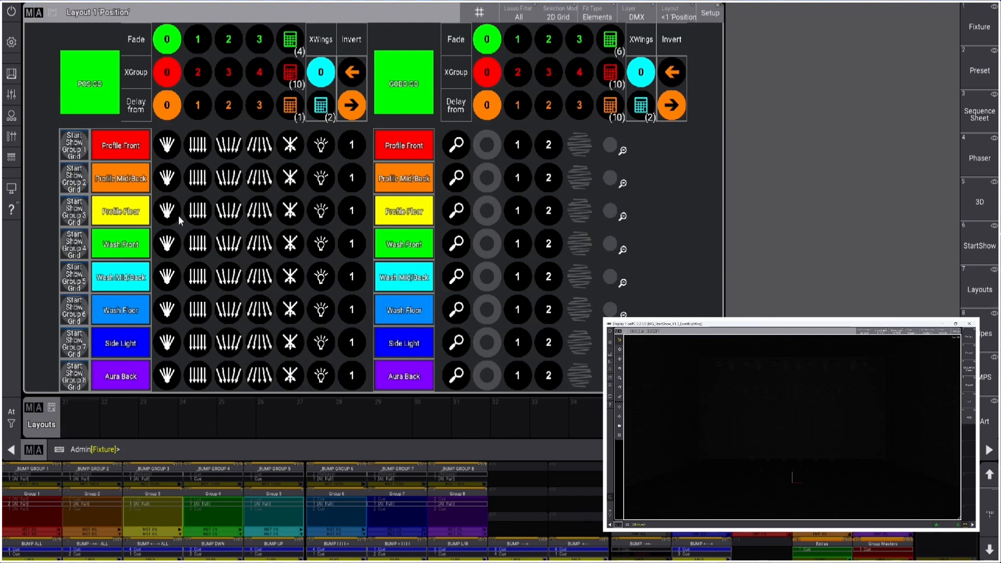
pyautogui.click(79, 416)
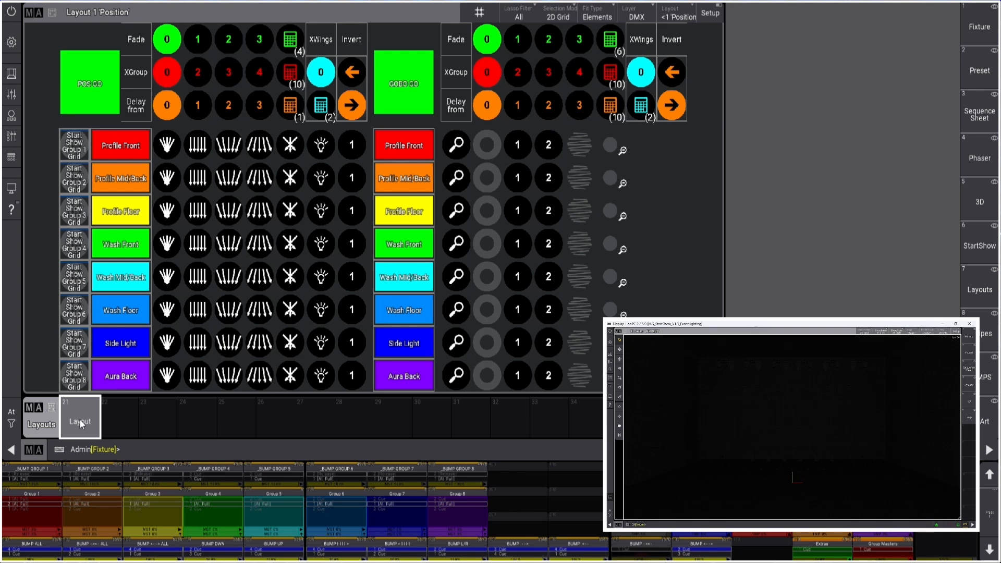
pyautogui.click(81, 422)
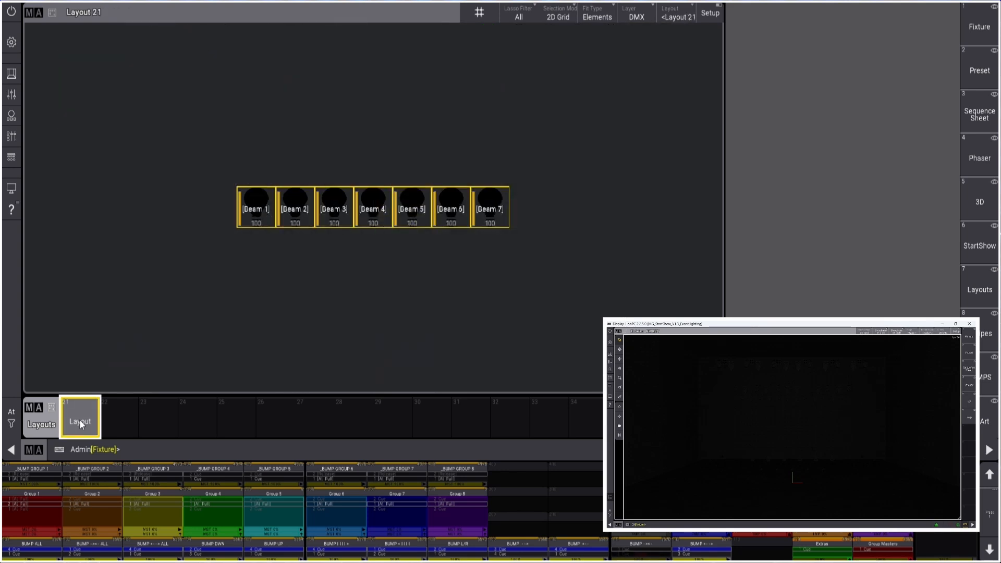
# Turn on setup mode for Layout 21, try a lasso selection of Beam 1 to Beam 7, and deselect all elements.
pyautogui.click(711, 20)
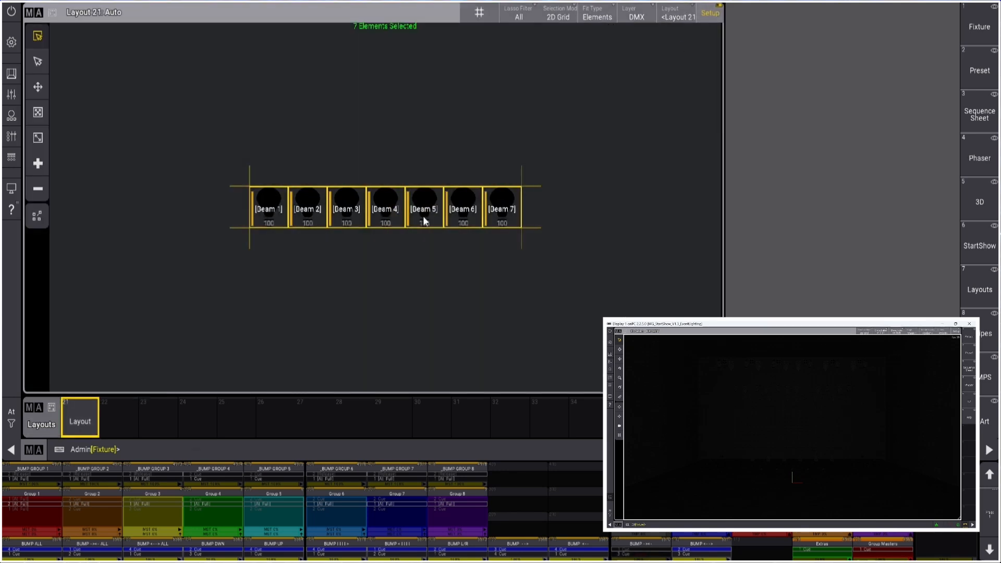
pyautogui.click(358, 286)
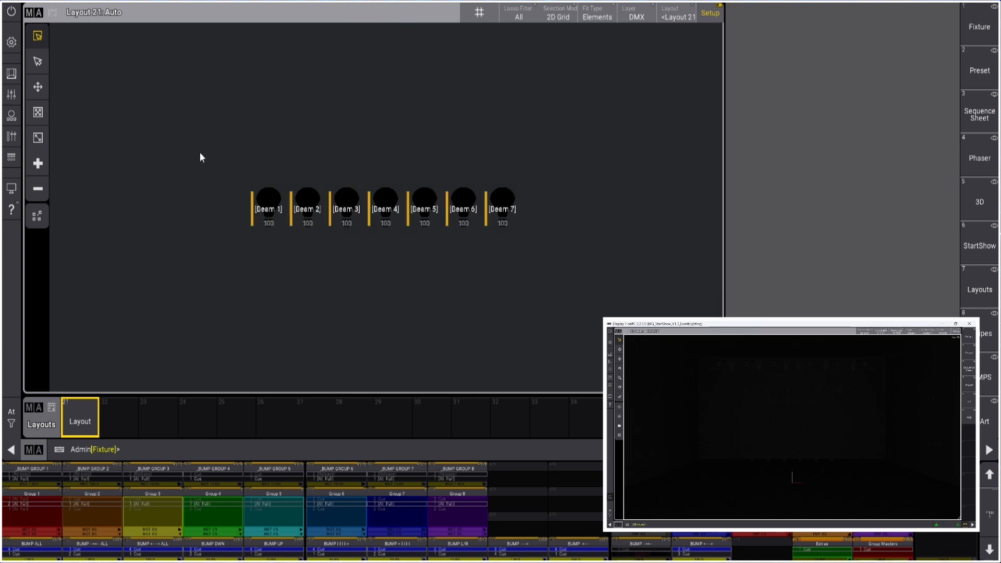
pyautogui.moveTo(204, 140); pyautogui.dragTo(564, 302)
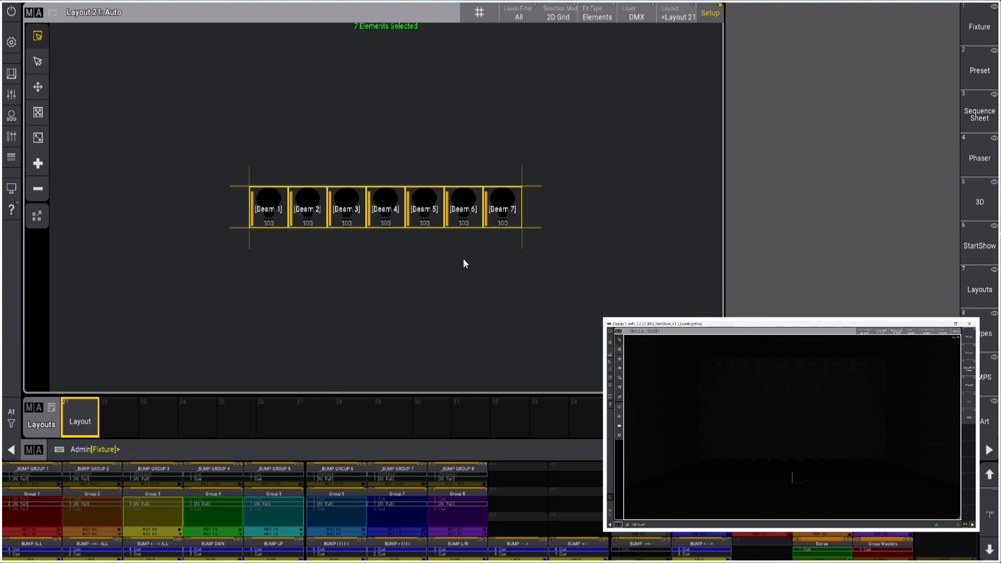
pyautogui.click(393, 276)
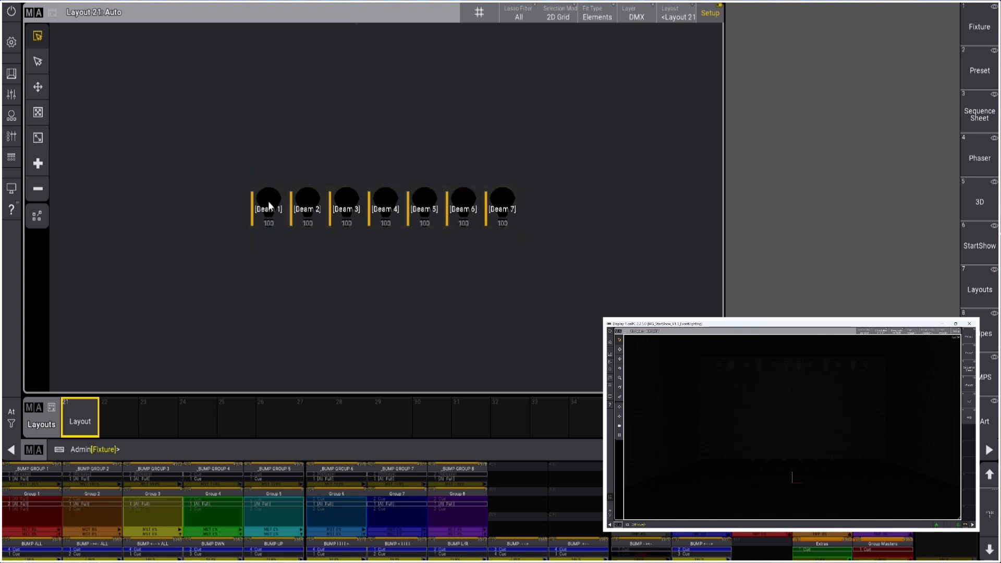
# Rearrange Beams 1 to 4 from the row into a loose diamond, and place Beam 5 at its lower left.
pyautogui.moveTo(264, 208); pyautogui.dragTo(224, 141)
pyautogui.moveTo(342, 237); pyautogui.dragTo(290, 323)
pyautogui.moveTo(239, 151); pyautogui.dragTo(230, 175)
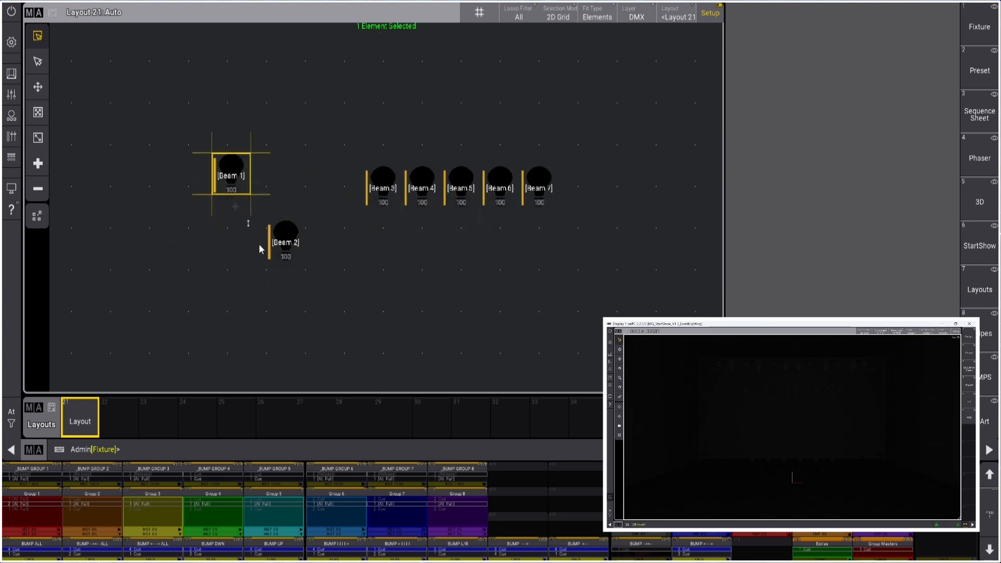
pyautogui.moveTo(276, 244); pyautogui.dragTo(279, 137)
pyautogui.moveTo(383, 243); pyautogui.dragTo(313, 239)
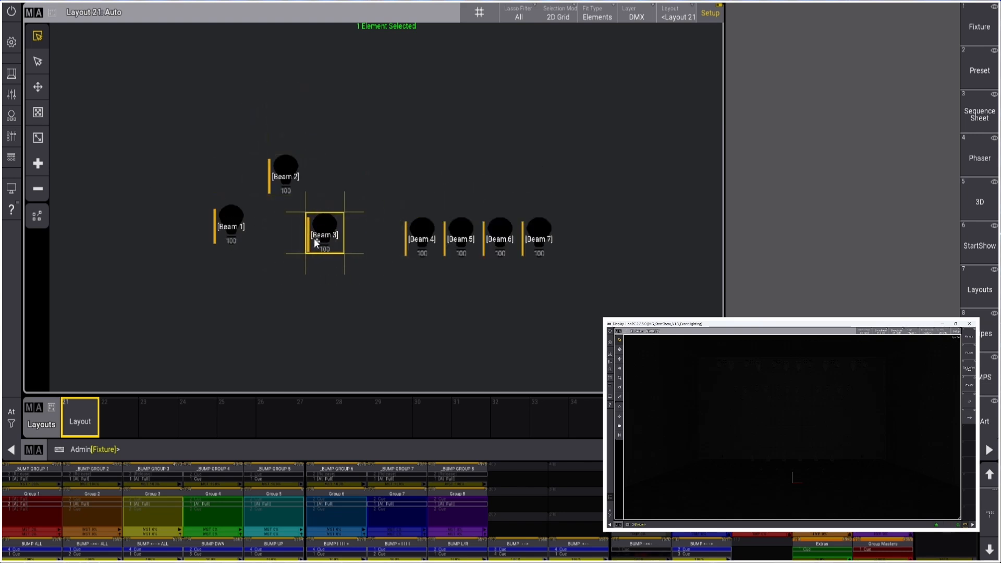
pyautogui.moveTo(426, 231); pyautogui.dragTo(290, 289)
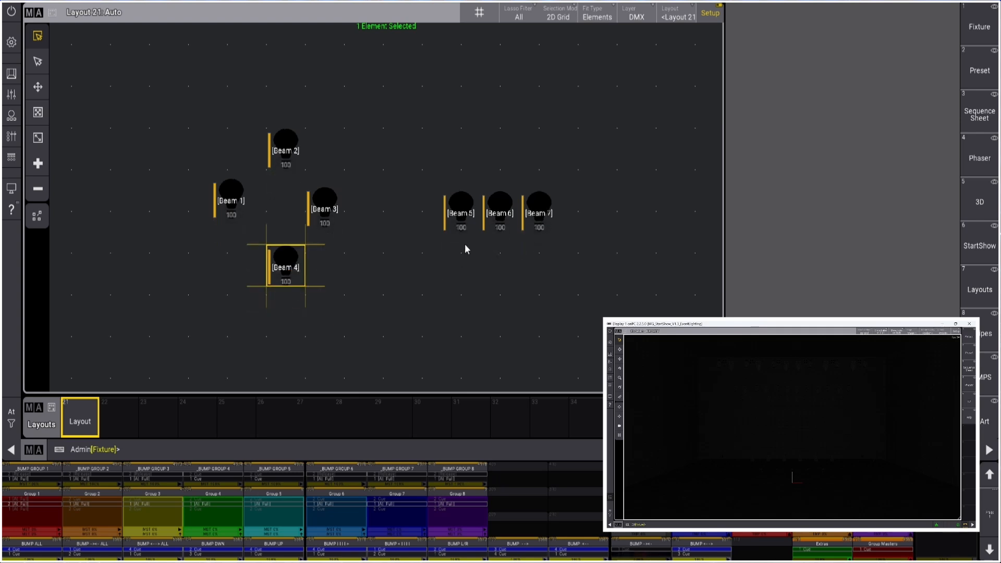
pyautogui.moveTo(463, 222); pyautogui.dragTo(186, 271)
# Tighten the diamond on the layout grid: Beams 1 and 3 level at the sides, Beam 2 above and Beam 4 below between them.
pyautogui.moveTo(257, 195); pyautogui.dragTo(260, 196)
pyautogui.scroll(-1, 259, 195)
pyautogui.scroll(1, 260, 195)
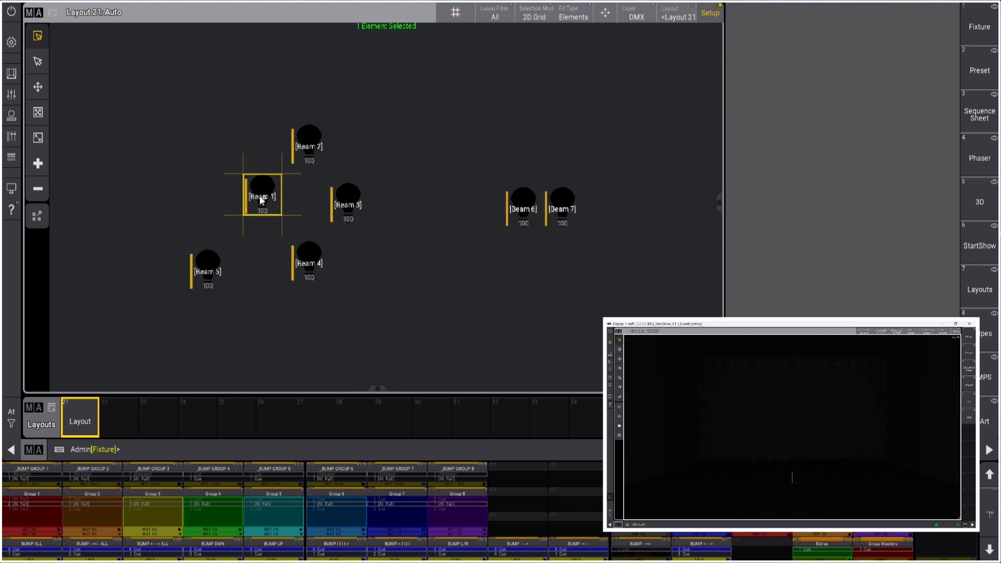
pyautogui.scroll(-3, 259, 196)
pyautogui.moveTo(260, 200)
pyautogui.mouseDown()
pyautogui.moveTo(274, 208)
pyautogui.moveTo(266, 192)
pyautogui.mouseUp()
pyautogui.moveTo(301, 155)
pyautogui.mouseDown()
pyautogui.moveTo(272, 173)
pyautogui.moveTo(311, 134)
pyautogui.moveTo(329, 147)
pyautogui.moveTo(299, 154)
pyautogui.mouseUp()
pyautogui.click(276, 139)
pyautogui.click(356, 254)
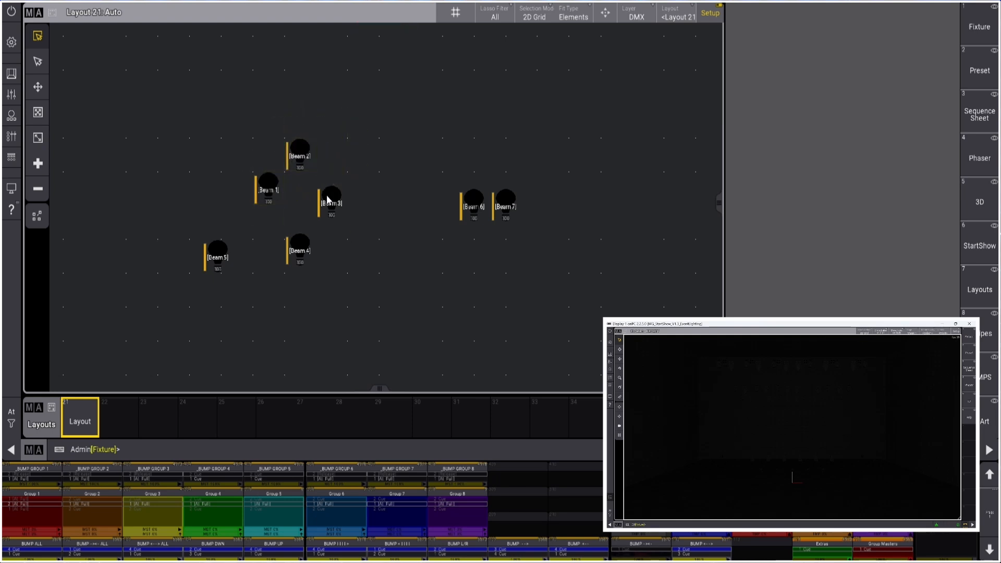
pyautogui.click(330, 203)
pyautogui.moveTo(327, 199)
pyautogui.mouseDown()
pyautogui.moveTo(336, 185)
pyautogui.moveTo(328, 185)
pyautogui.mouseUp()
pyautogui.moveTo(292, 251); pyautogui.dragTo(297, 219)
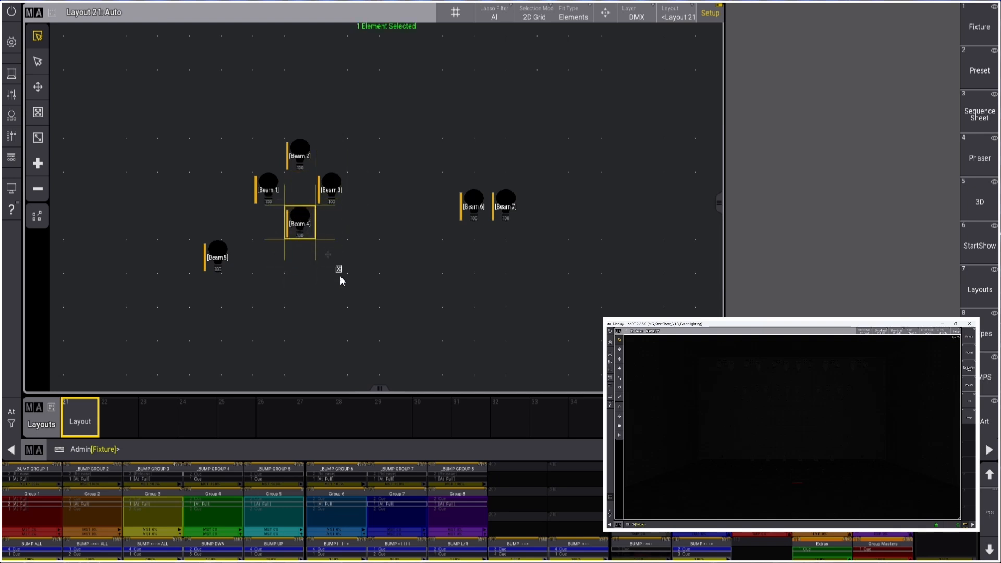
# Complete the ring around Beam 1 by placing Beam 5 at its lower left, Beam 6 at its left and Beam 7 at its upper left.
pyautogui.moveTo(218, 256); pyautogui.dragTo(239, 226)
pyautogui.moveTo(474, 223); pyautogui.dragTo(199, 190)
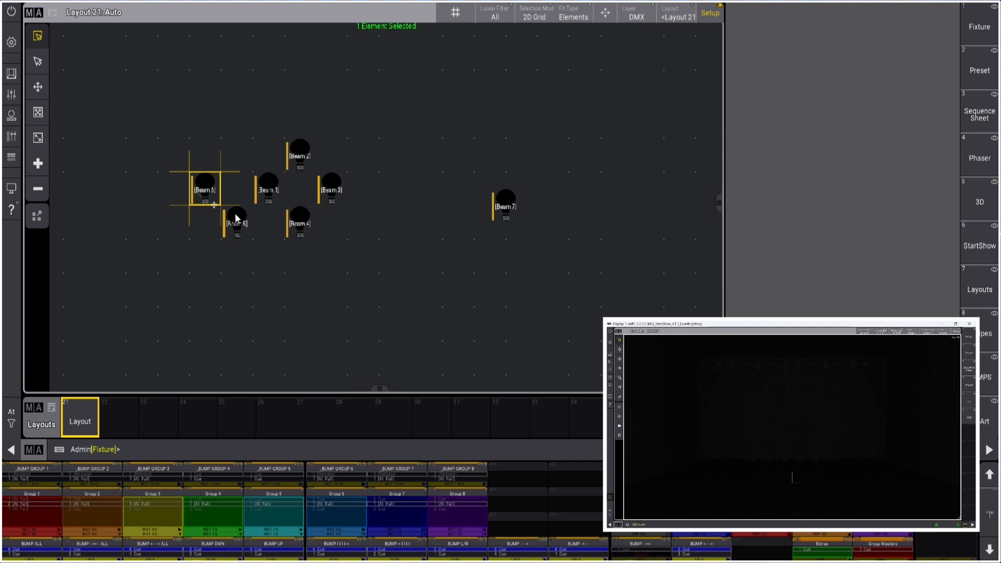
pyautogui.moveTo(481, 206); pyautogui.dragTo(212, 155)
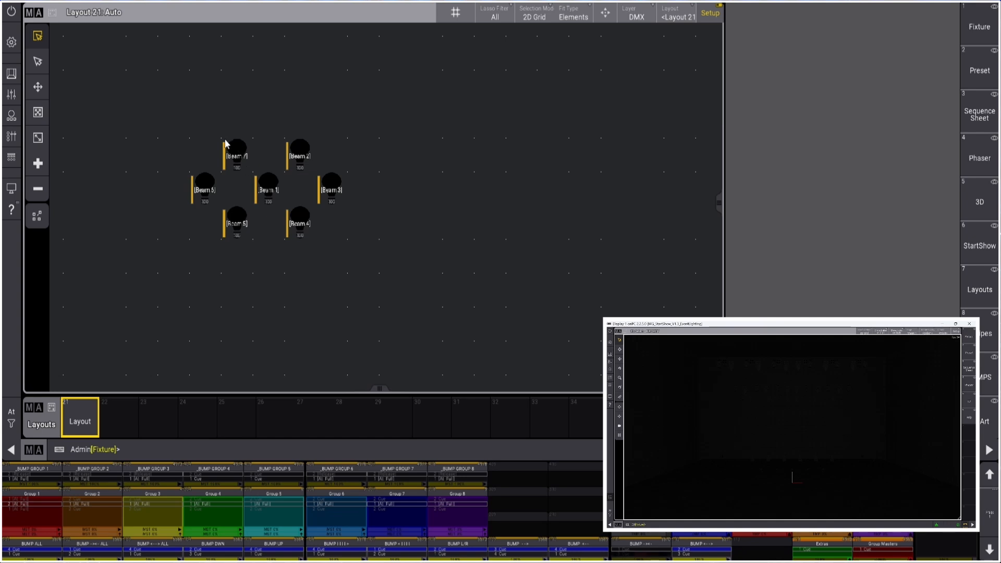
# Spread the ring vertically by moving Beams 7 and 2 up and Beams 5 and 4 down by one grid row each, and deselect everything.
pyautogui.moveTo(236, 155); pyautogui.dragTo(300, 122)
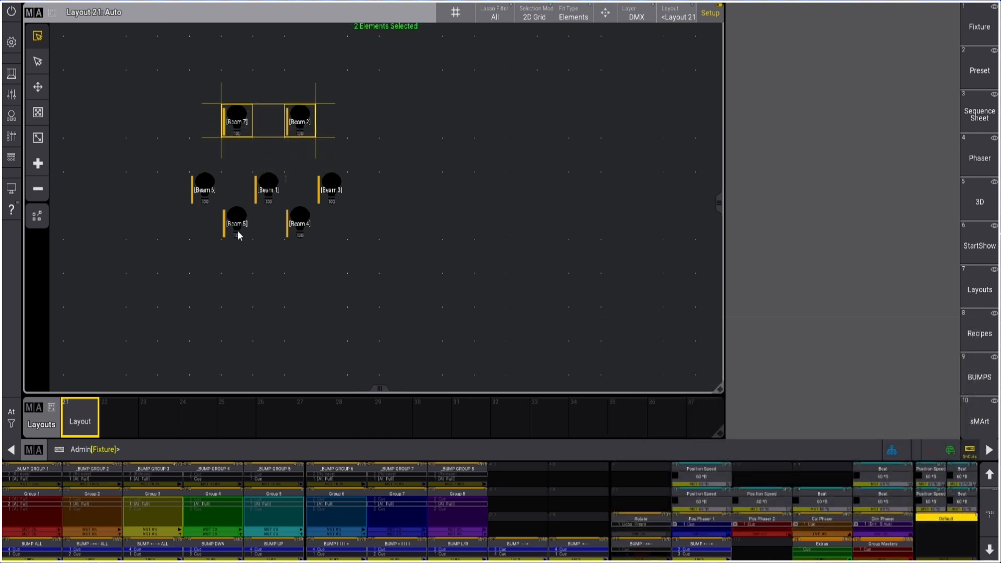
pyautogui.moveTo(194, 235); pyautogui.dragTo(320, 233)
pyautogui.moveTo(298, 225); pyautogui.dragTo(298, 258)
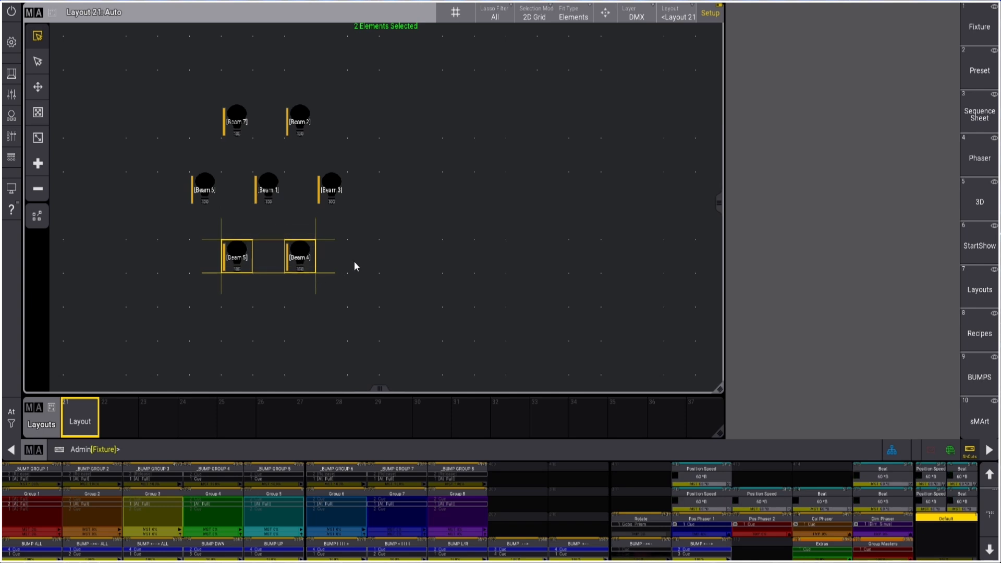
pyautogui.click(409, 244)
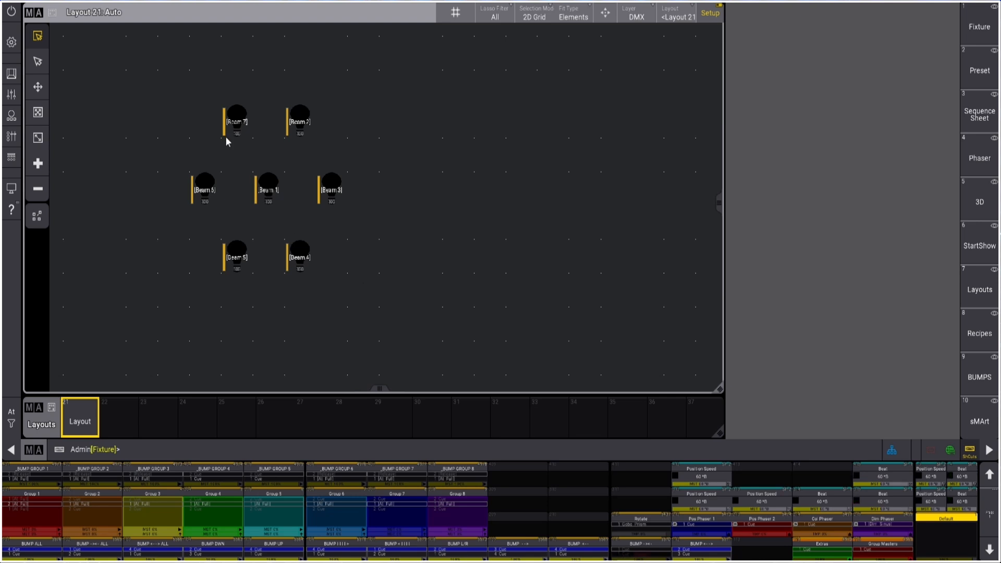
# Turn off setup mode, select all seven beams in Layout 21, and view their arrangement in the selection grid.
pyautogui.click(709, 15)
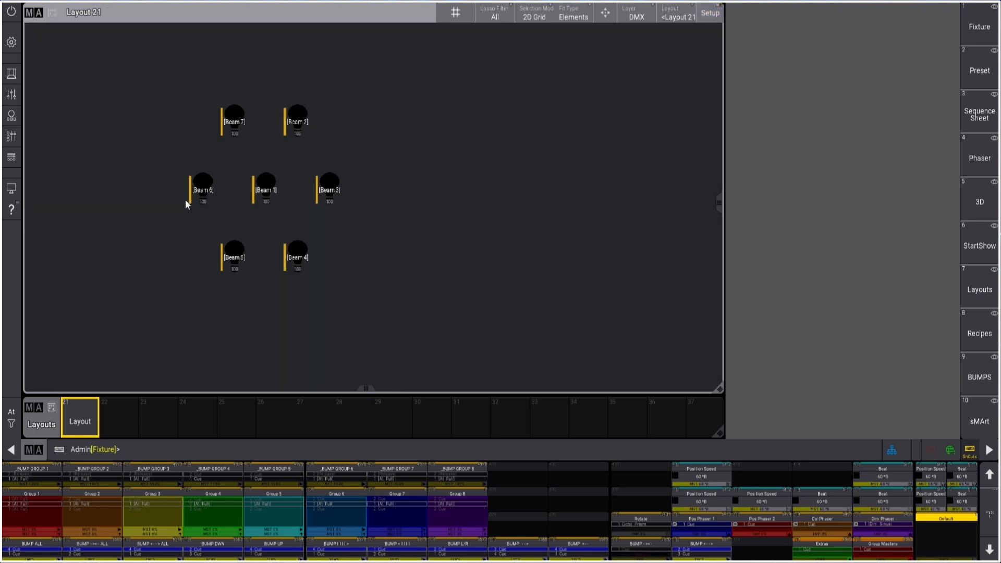
pyautogui.moveTo(154, 73); pyautogui.dragTo(418, 348)
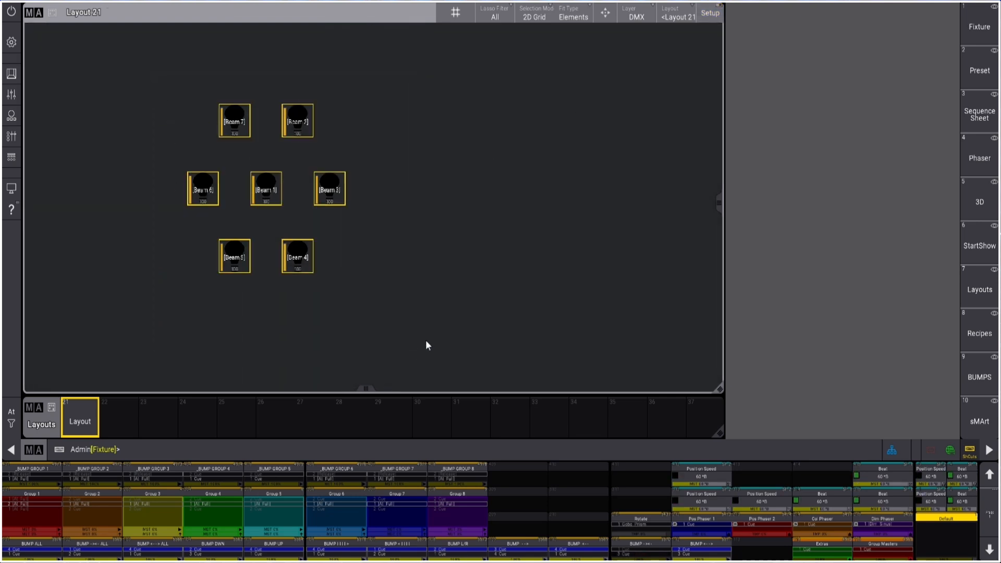
pyautogui.click(977, 71)
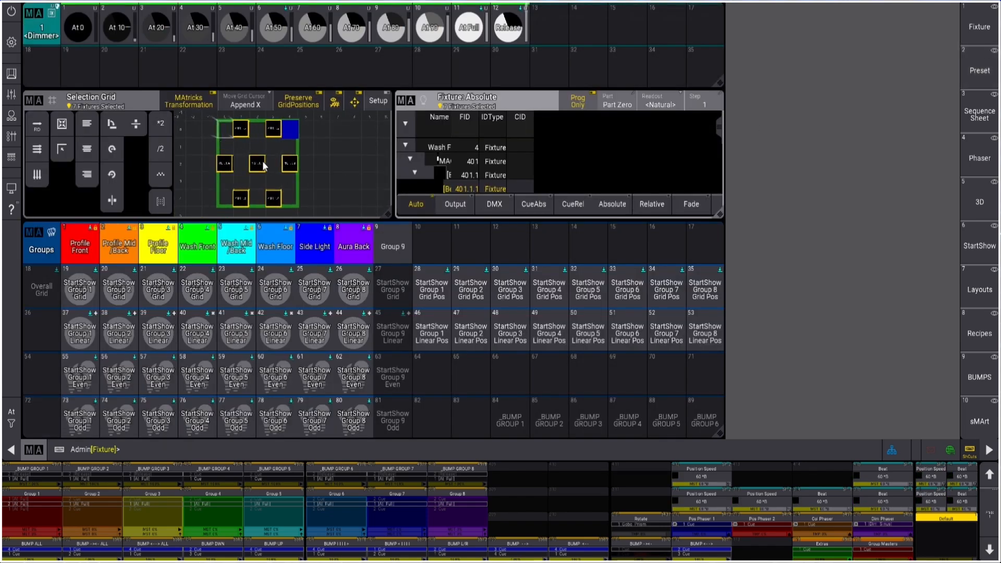
pyautogui.scroll(5, 257, 162)
pyautogui.moveTo(251, 157); pyautogui.dragTo(287, 157)
pyautogui.scroll(-3, 294, 164)
pyautogui.scroll(-2, 309, 152)
pyautogui.scroll(-2, 286, 163)
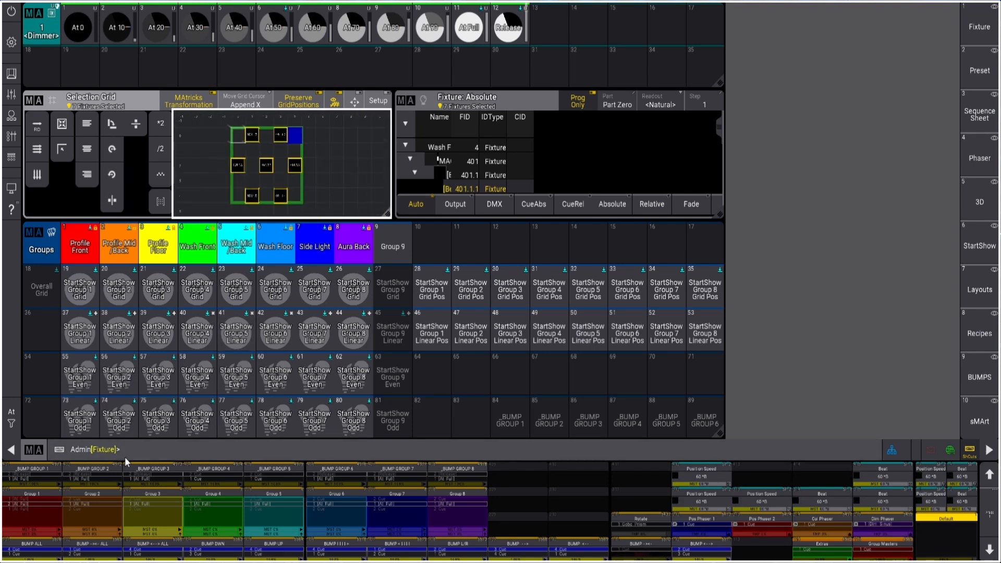
# Store the beams' grid positions into the fixture type with the GridStore command, and clear the selection.
pyautogui.click(144, 454)
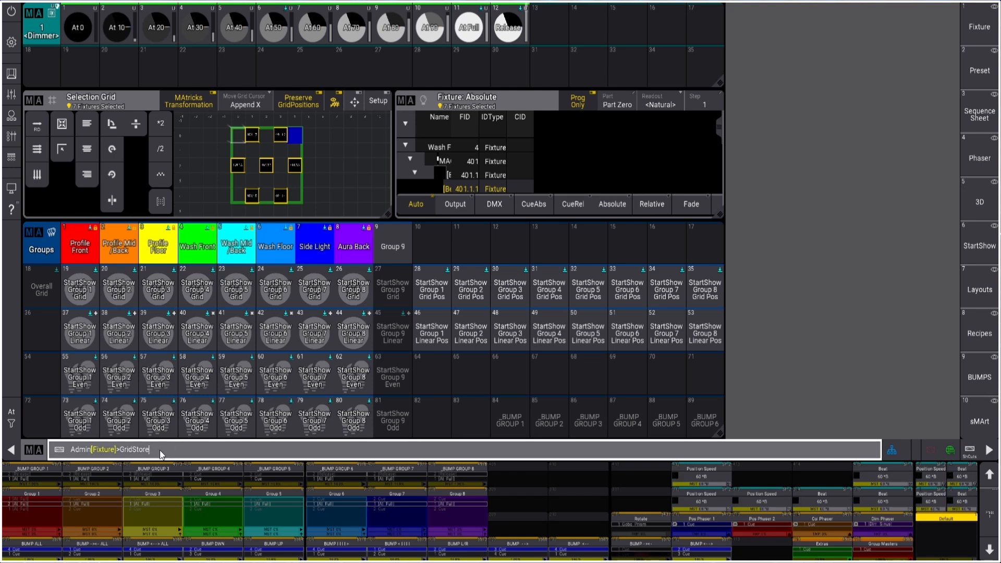
pyautogui.press('Return')
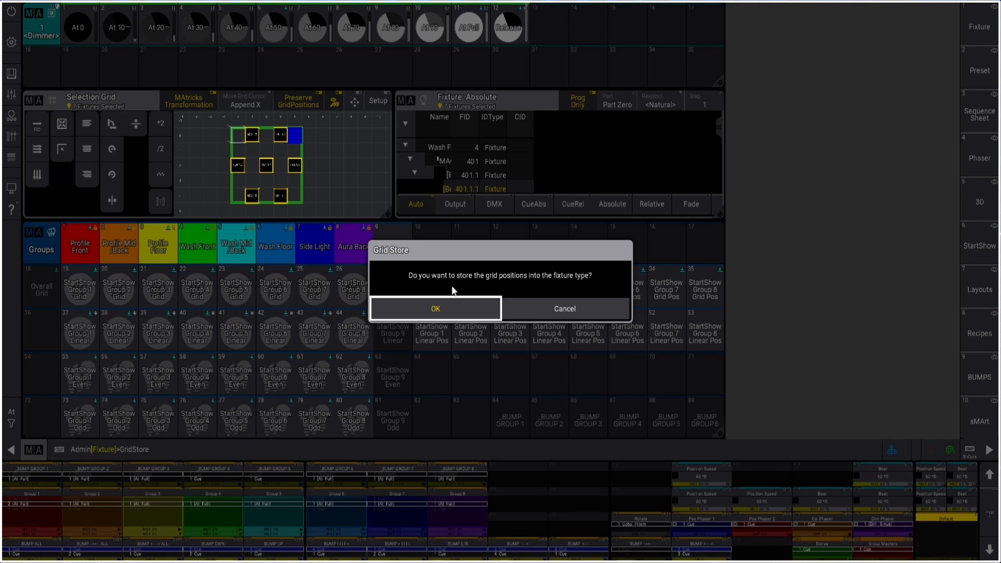
pyautogui.click(445, 310)
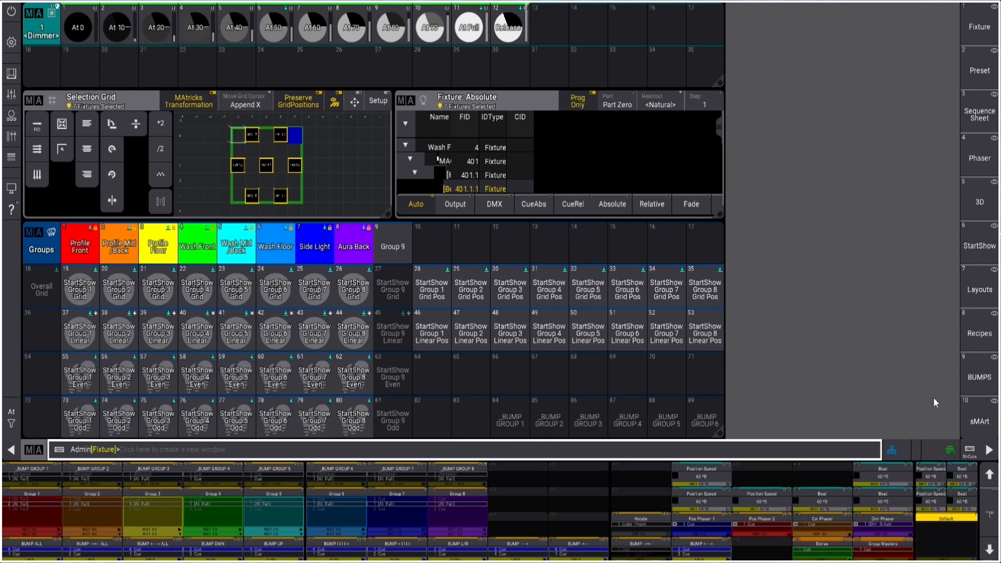
pyautogui.press('Escape')
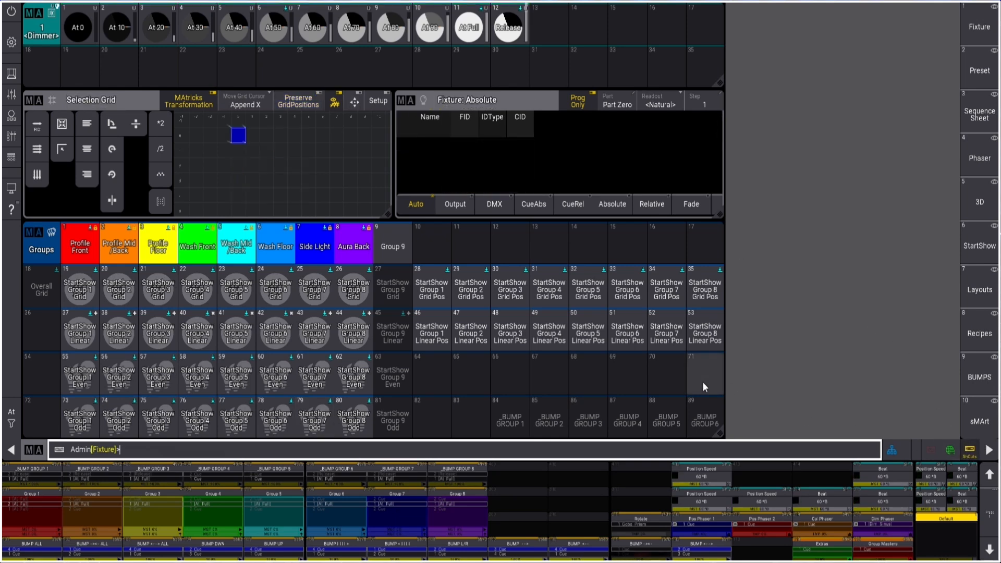
pyautogui.write('401')
pyautogui.write('t')
pyautogui.press('BackSpace')
pyautogui.press('BackSpace')
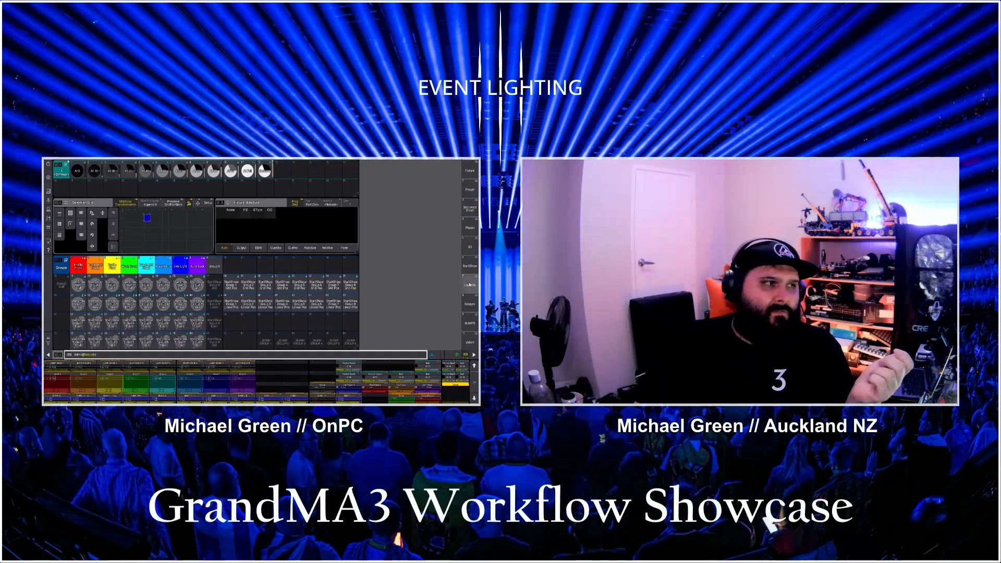
pyautogui.click(979, 289)
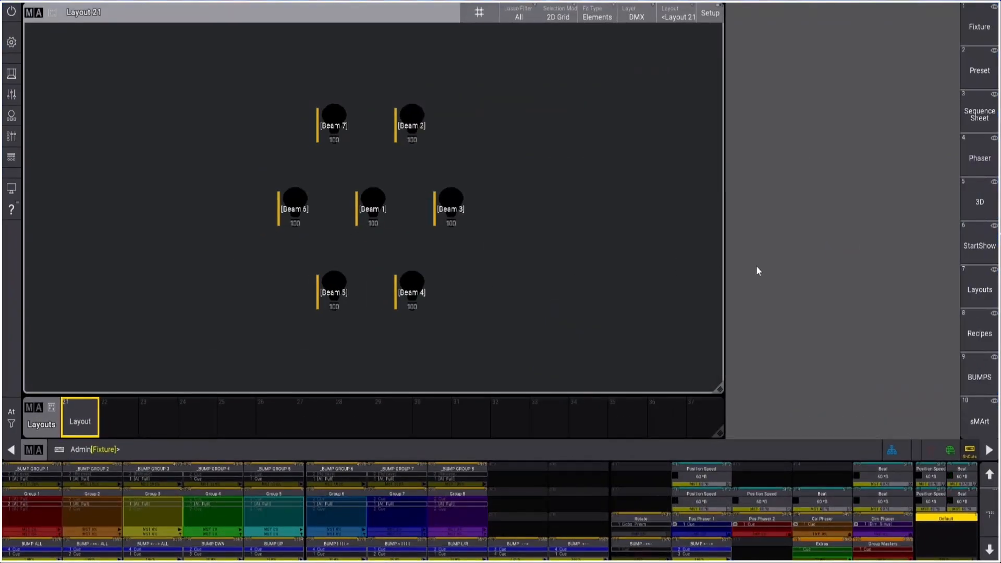
pyautogui.click(979, 71)
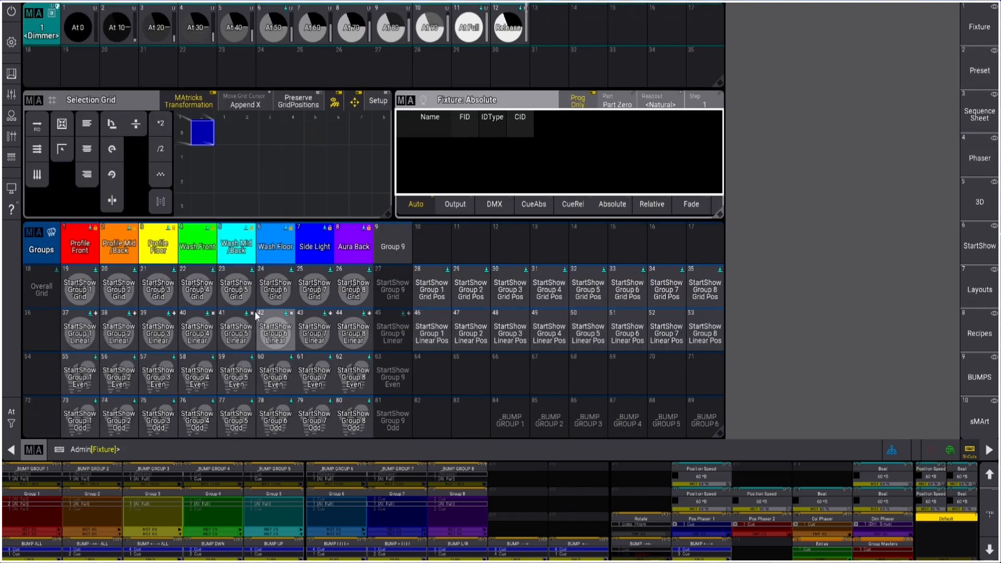
# Select 401 Thru 406.1 and step down to the individual beam subfixtures of these six fixtures.
pyautogui.write('401 Thru 406.1')
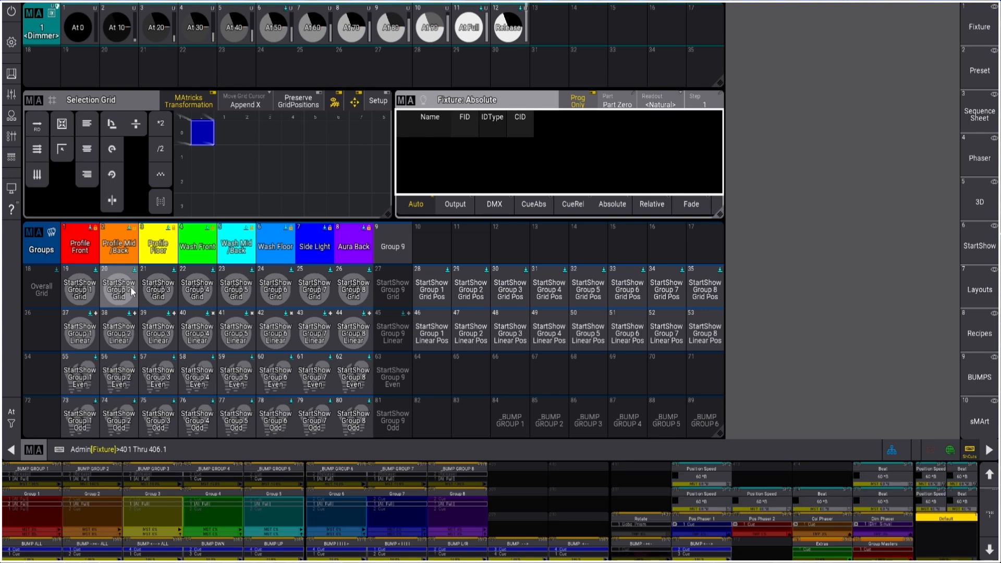
pyautogui.press('Return')
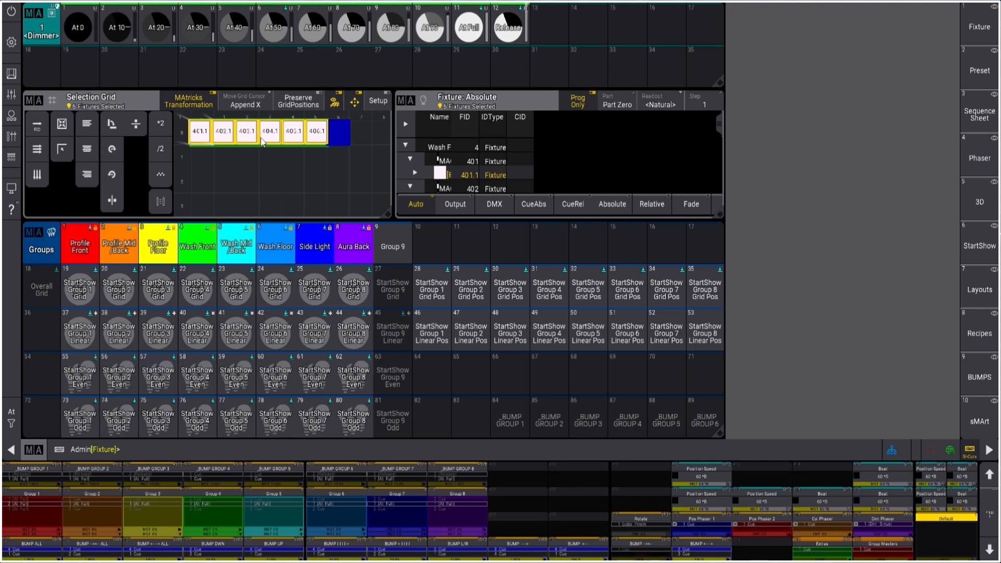
pyautogui.press('Down')
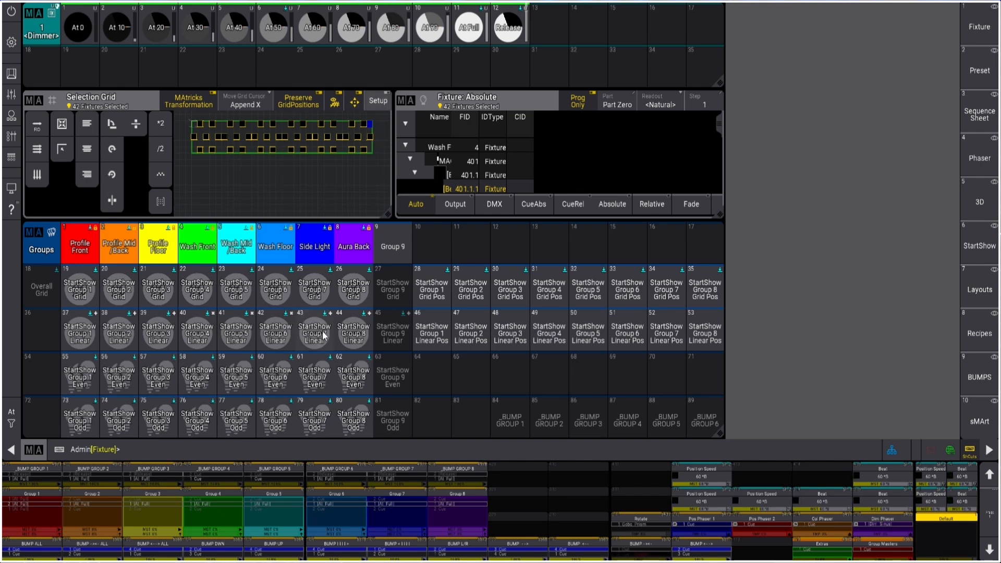
# Replace layout 21 with a new layout of the current beam selection, and turn on its setup mode.
pyautogui.click(979, 289)
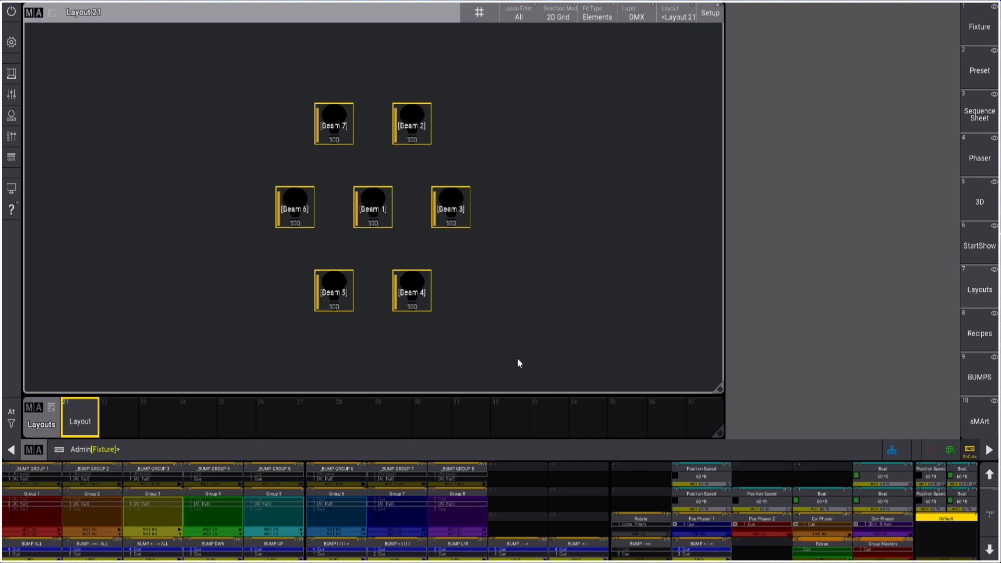
pyautogui.click(87, 423)
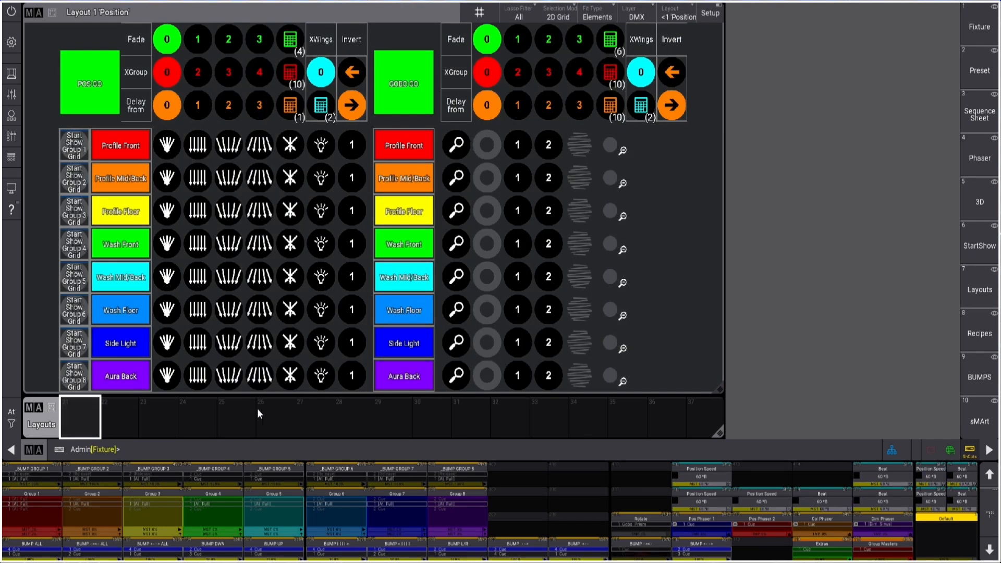
pyautogui.click(87, 421)
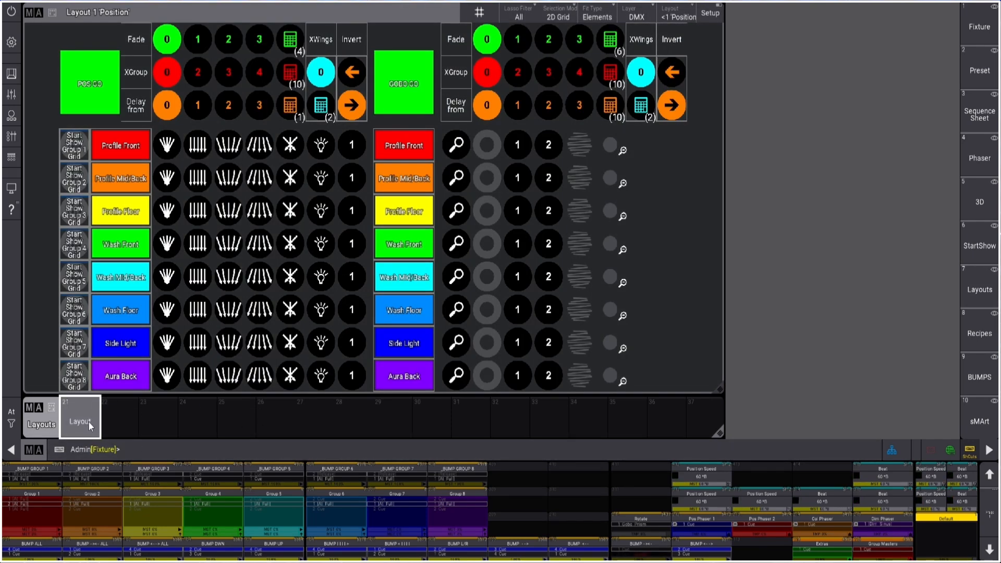
pyautogui.click(708, 14)
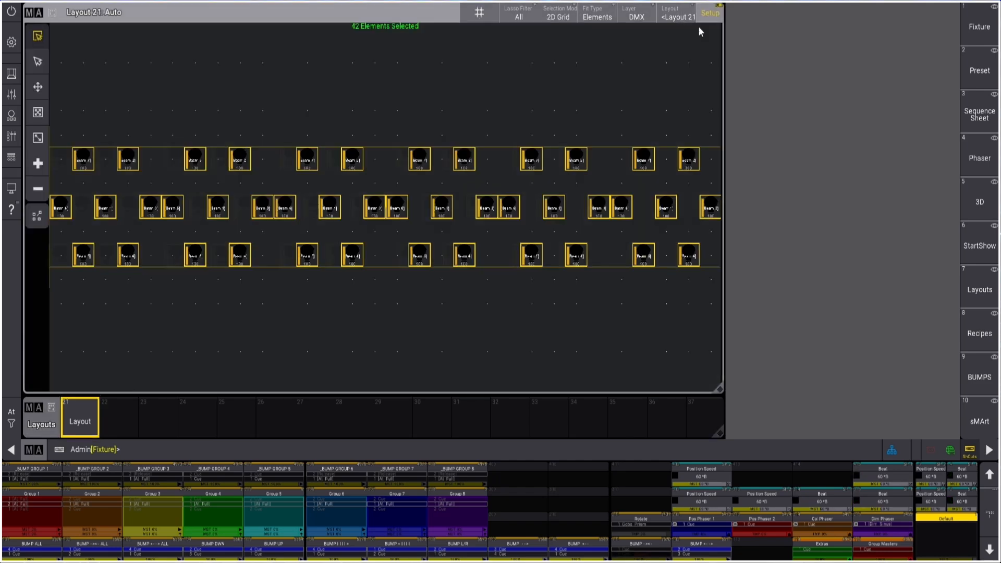
# Separate the two rightmost seven-beam clusters in Layout 21 by shifting each one to the right.
pyautogui.scroll(-4, 312, 298)
pyautogui.scroll(-1, 315, 302)
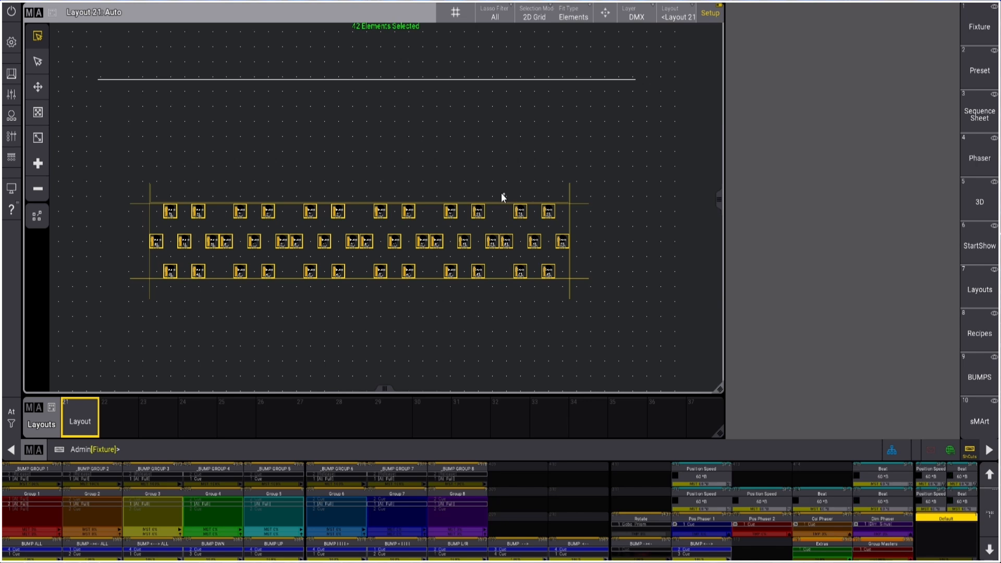
pyautogui.moveTo(504, 177); pyautogui.dragTo(626, 314)
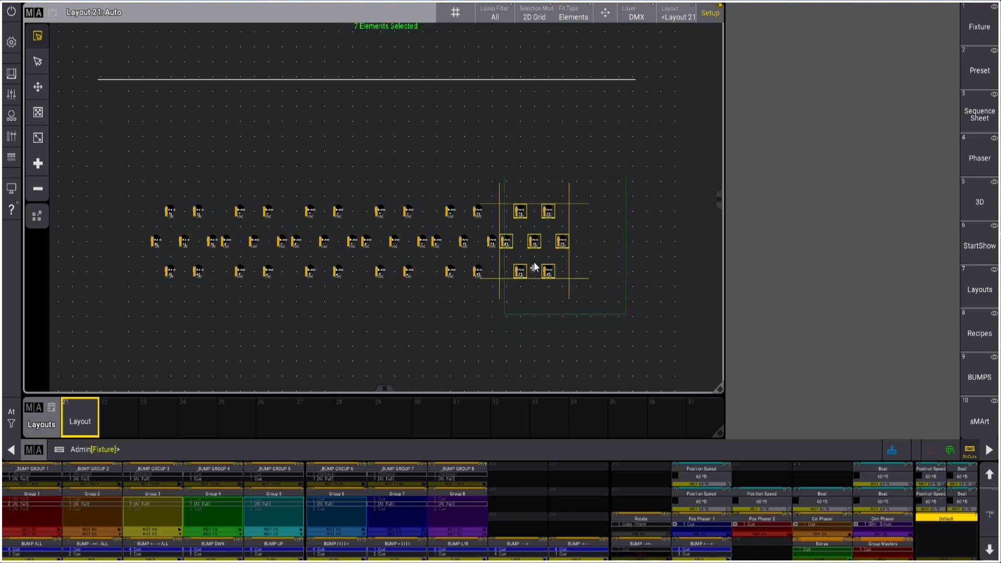
pyautogui.moveTo(539, 242); pyautogui.dragTo(599, 242)
pyautogui.moveTo(430, 201); pyautogui.dragTo(520, 294)
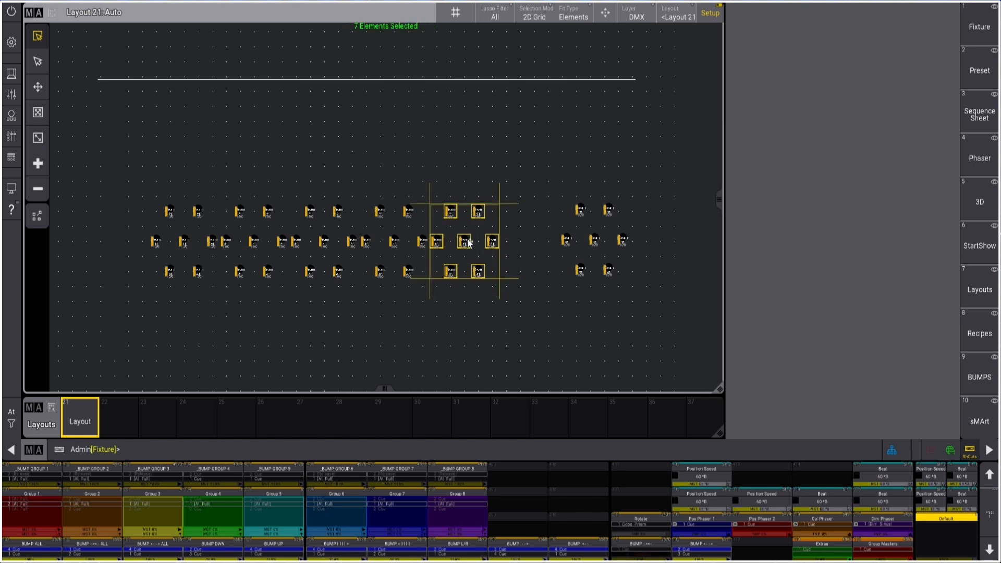
pyautogui.moveTo(468, 242); pyautogui.dragTo(503, 240)
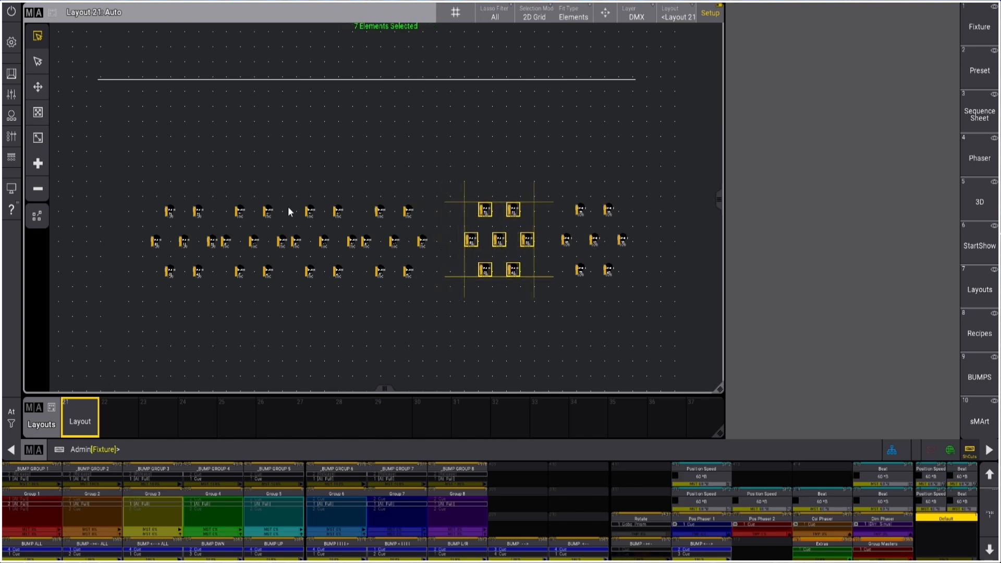
# Shift the two leftmost seven-beam clusters to the left, leaving gaps between them and the middle clusters.
pyautogui.moveTo(138, 188); pyautogui.dragTo(217, 283)
pyautogui.moveTo(211, 241); pyautogui.dragTo(146, 240)
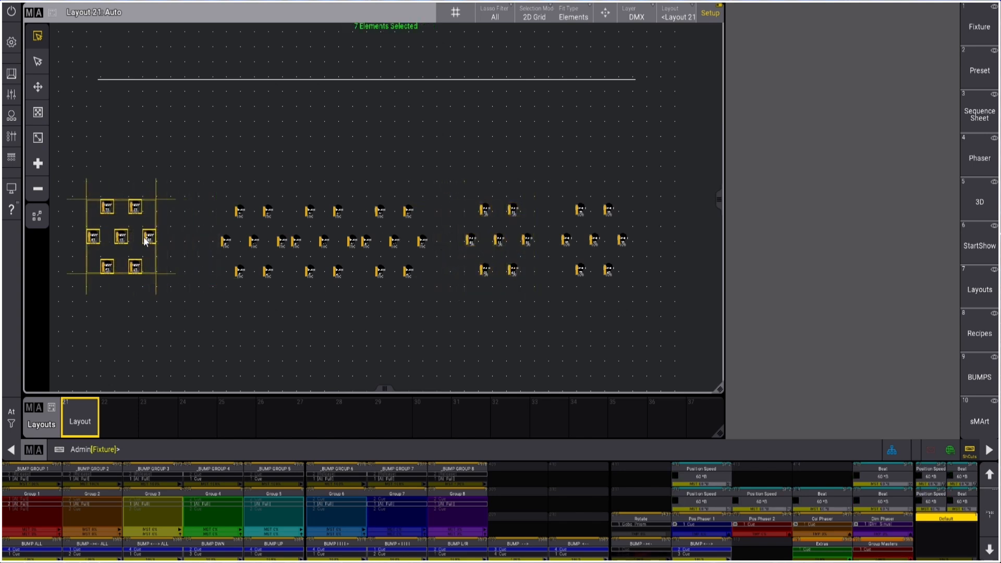
pyautogui.moveTo(208, 208); pyautogui.dragTo(254, 245)
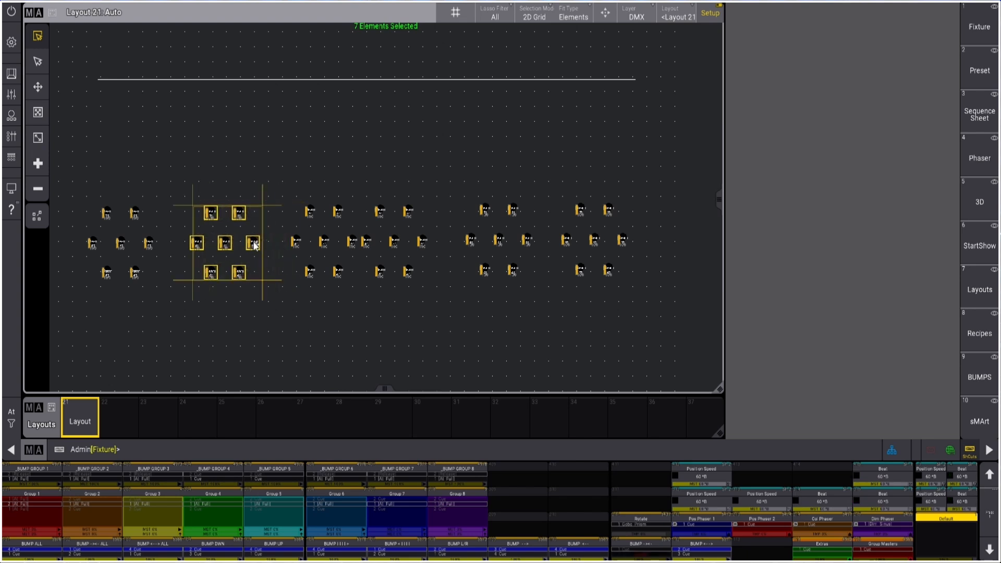
# Shift the third seven-beam cluster slightly to the left and turn off the layout's setup mode.
pyautogui.moveTo(282, 197); pyautogui.dragTo(356, 293)
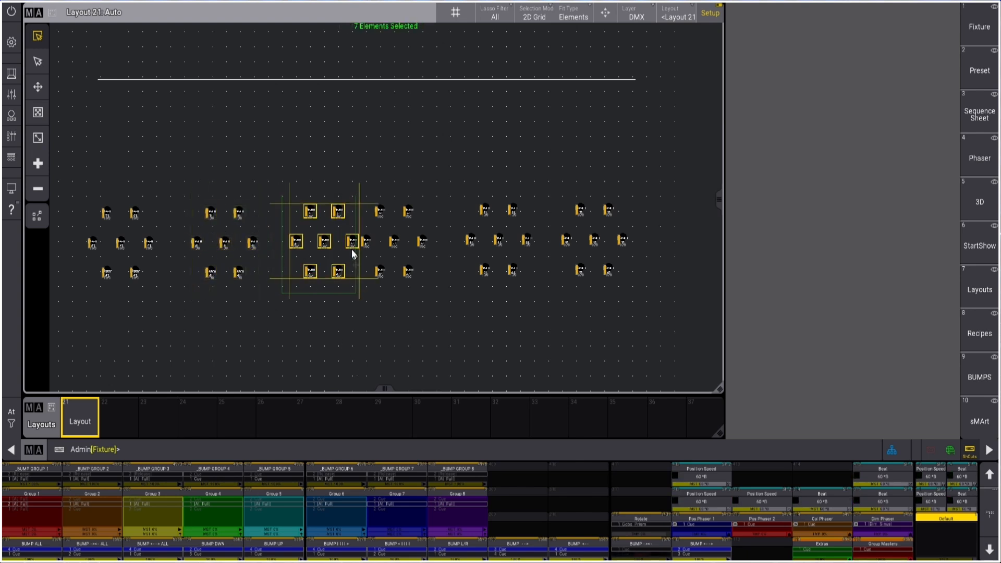
pyautogui.moveTo(353, 255); pyautogui.dragTo(339, 246)
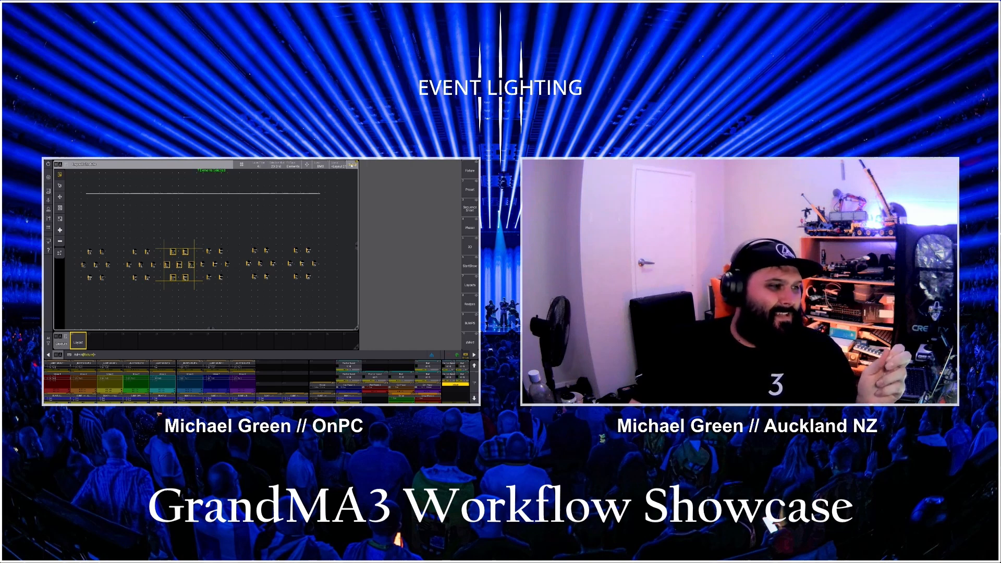
pyautogui.click(352, 164)
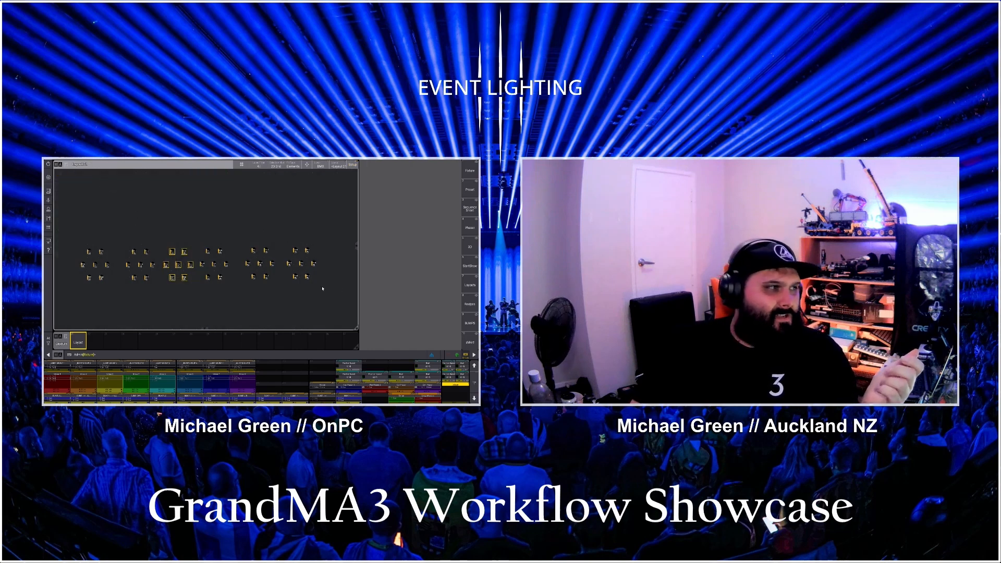
# Reselect the individual beams of fixtures 401 to 406 and overwrite layout 21 with that selection.
pyautogui.click(469, 189)
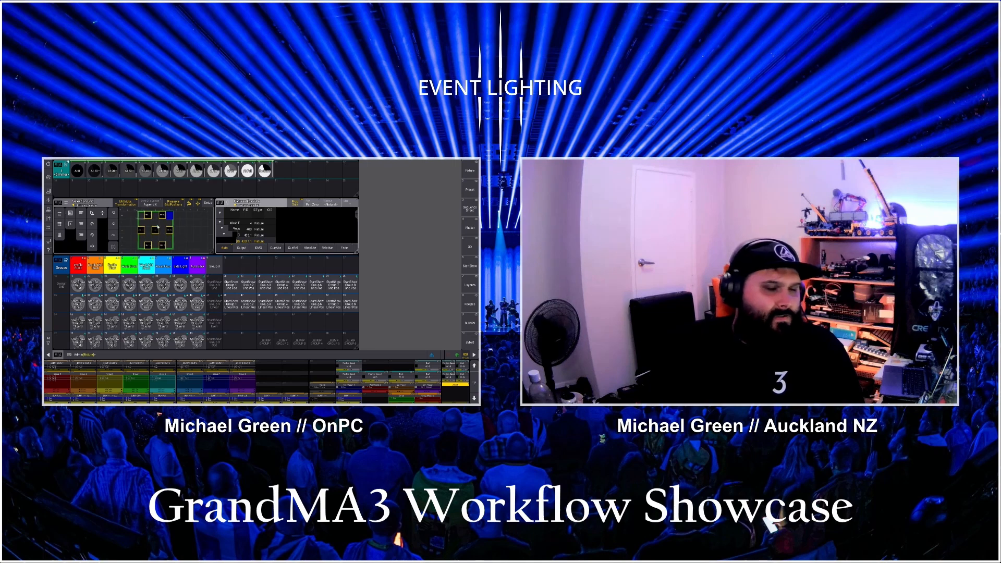
pyautogui.press('Escape')
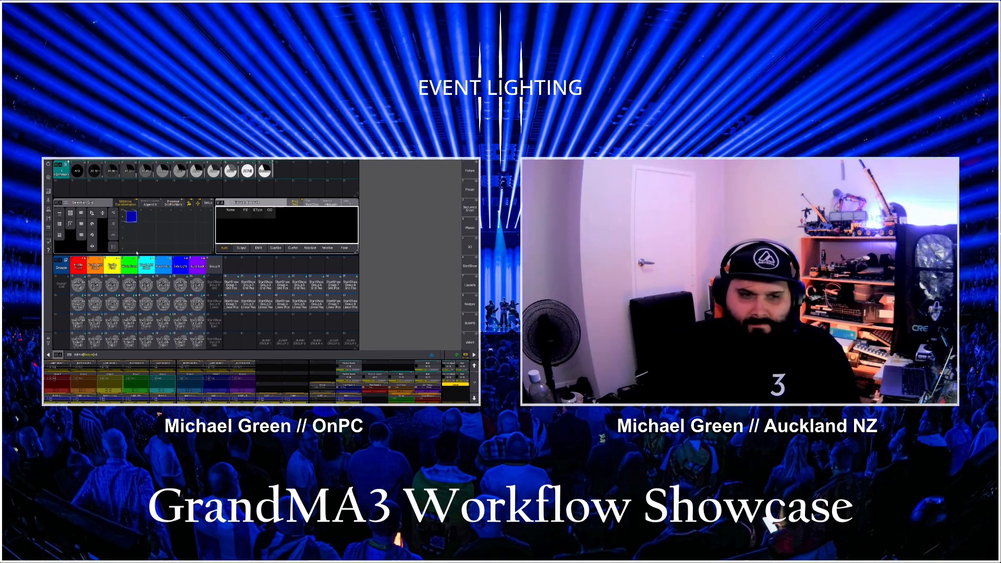
pyautogui.write('06.0')
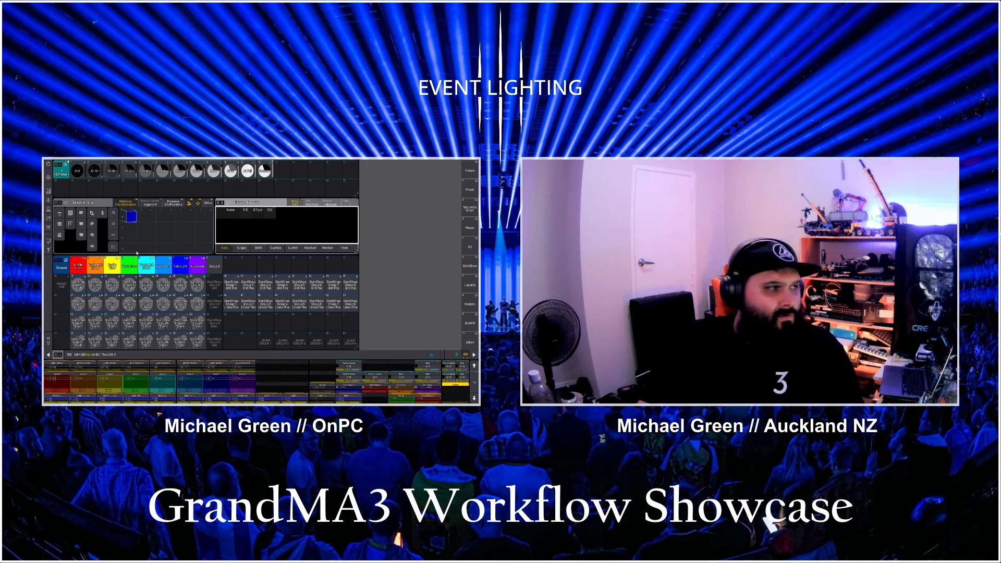
pyautogui.press('Return')
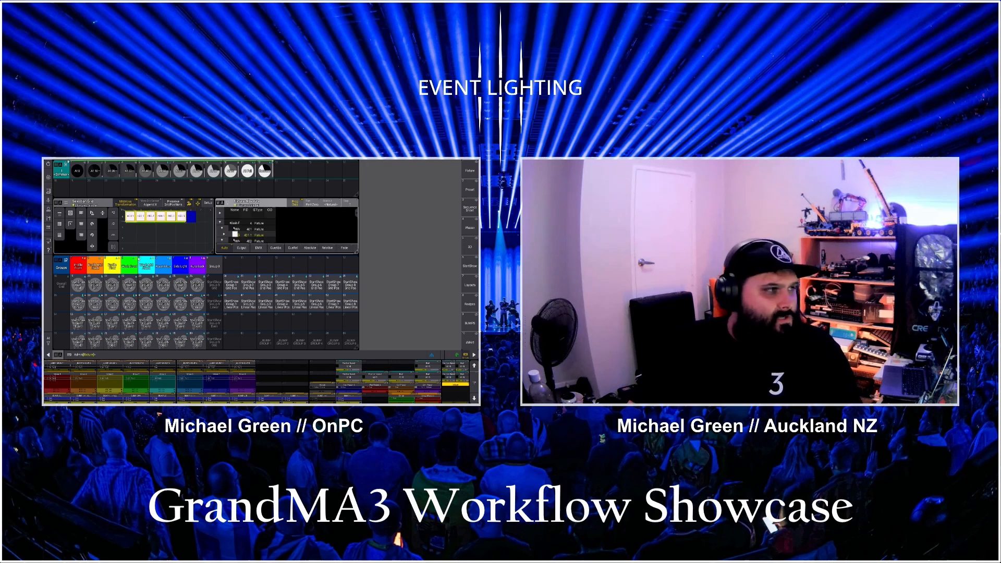
pyautogui.press('Down')
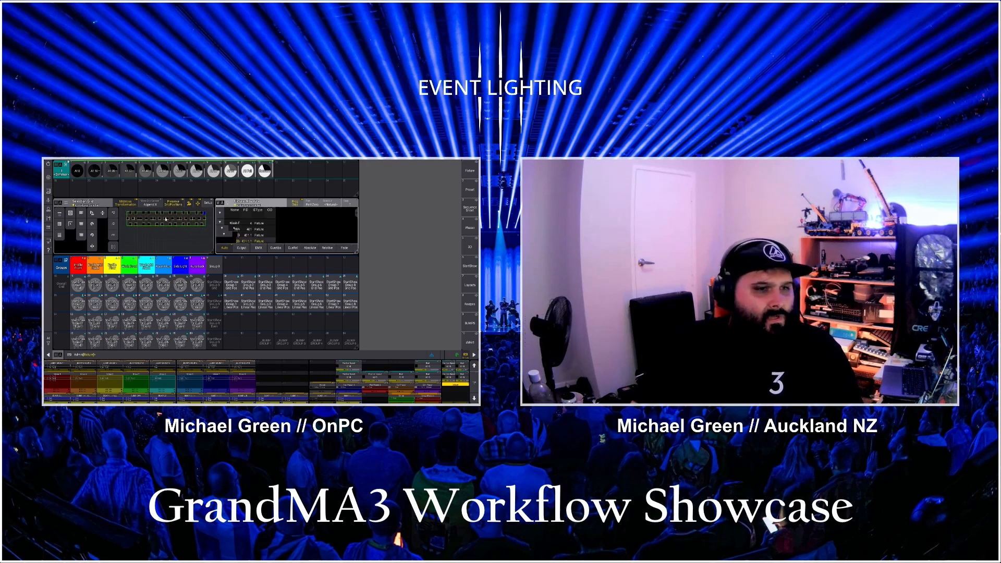
pyautogui.click(469, 284)
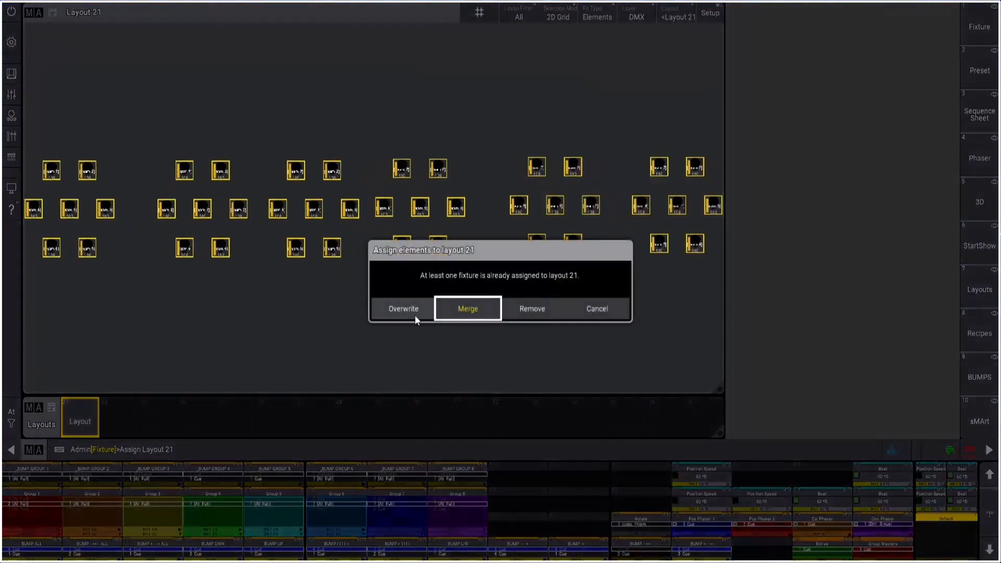
pyautogui.click(415, 314)
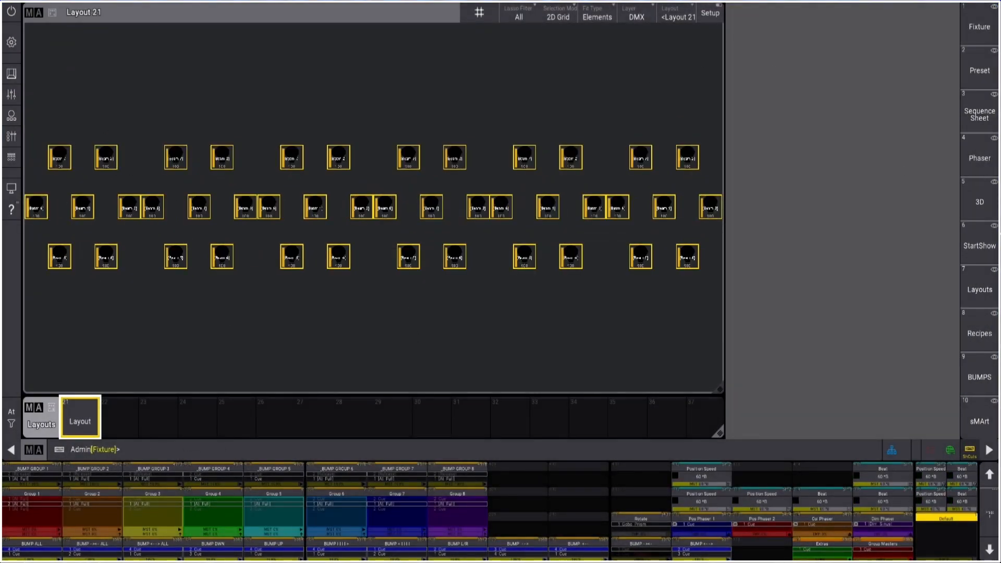
# Store the beam selection over Group 22 'StartShow Group 4 Grid' using Overwrite.
pyautogui.click(974, 71)
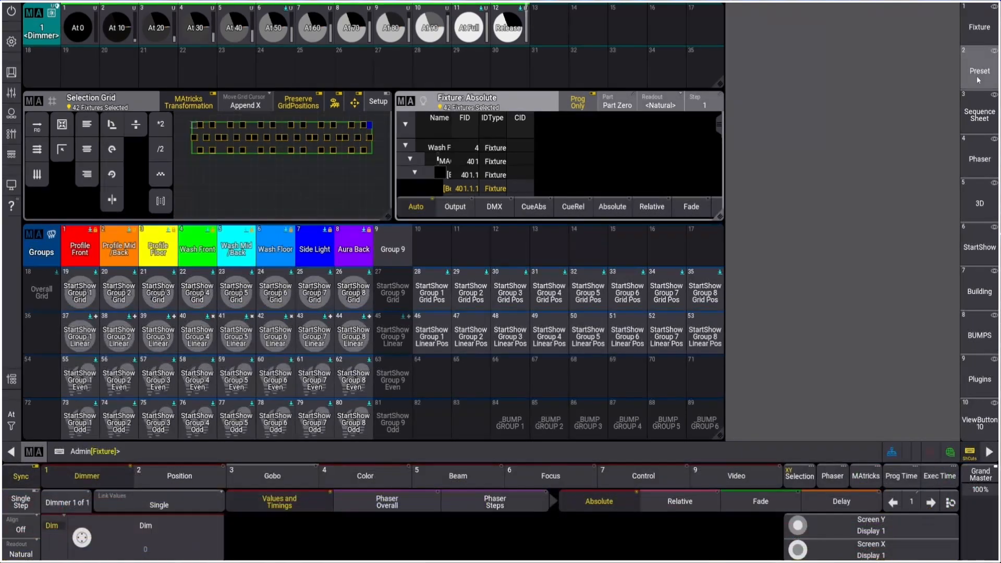
pyautogui.click(261, 248)
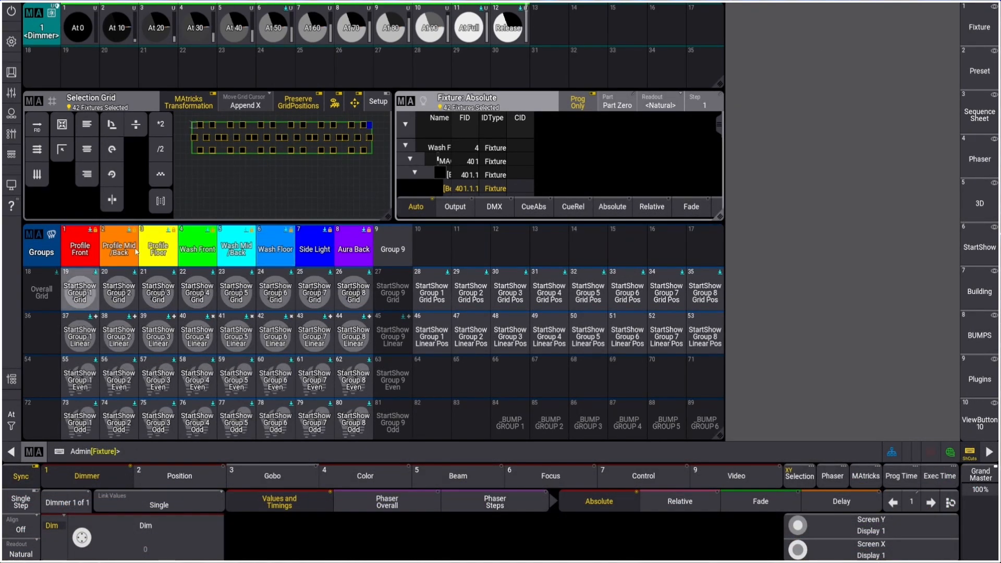
pyautogui.press('s')
pyautogui.click(201, 297)
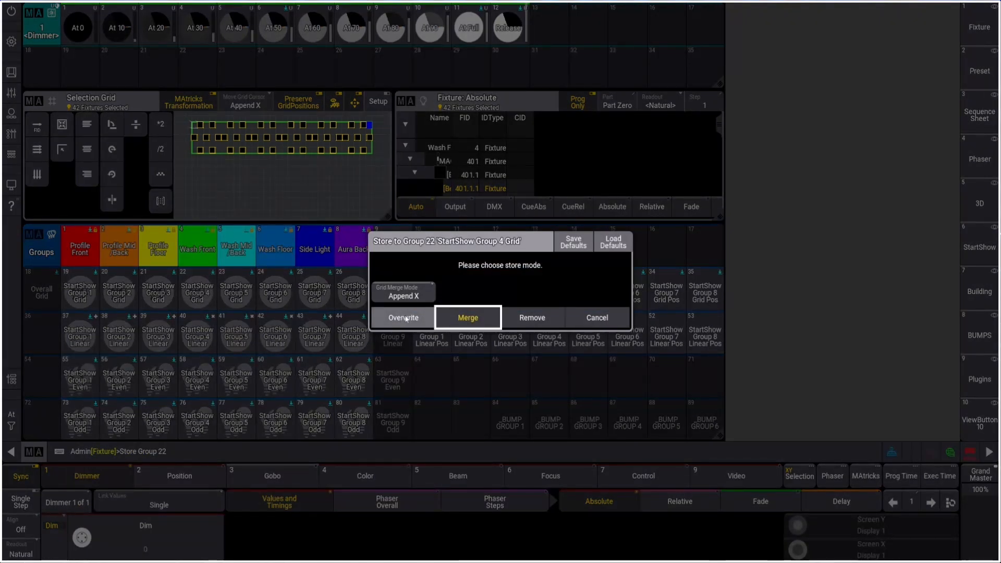
pyautogui.click(404, 318)
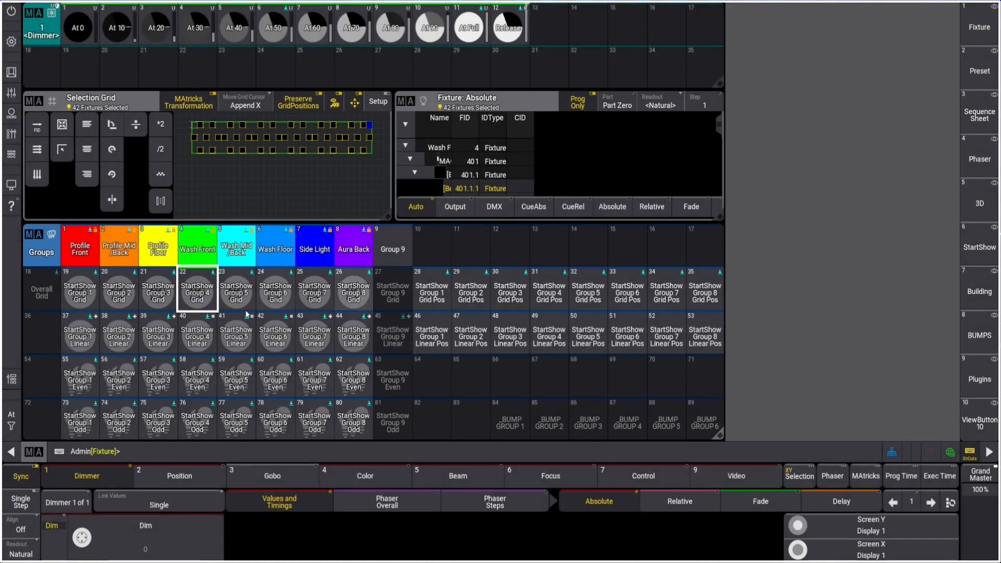
# Rearrange the selected beams into one single row in the selection grid and overwrite Group 40 'StartShow Group 4 Linear' with it.
pyautogui.click(40, 129)
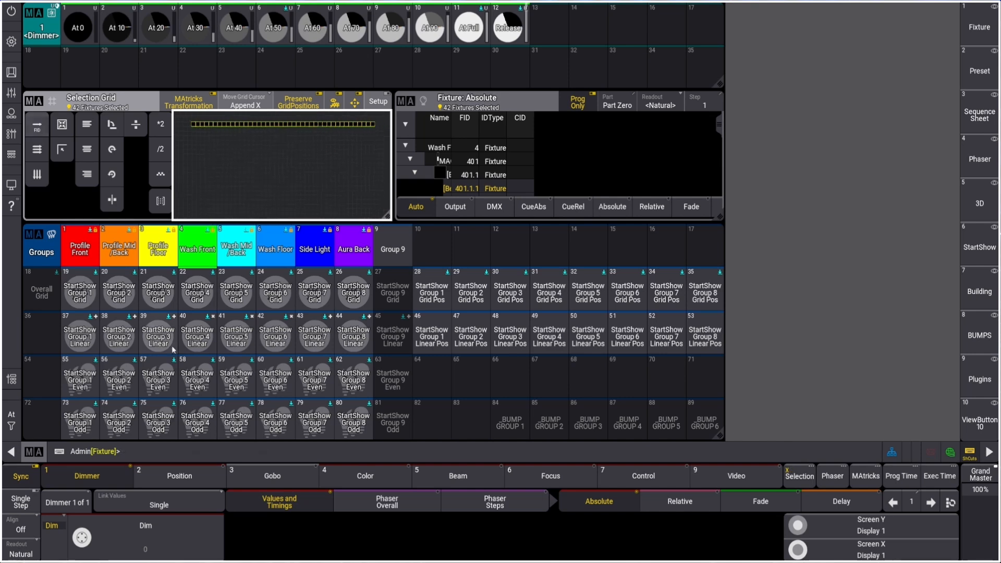
pyautogui.press('s')
pyautogui.click(197, 334)
pyautogui.click(403, 318)
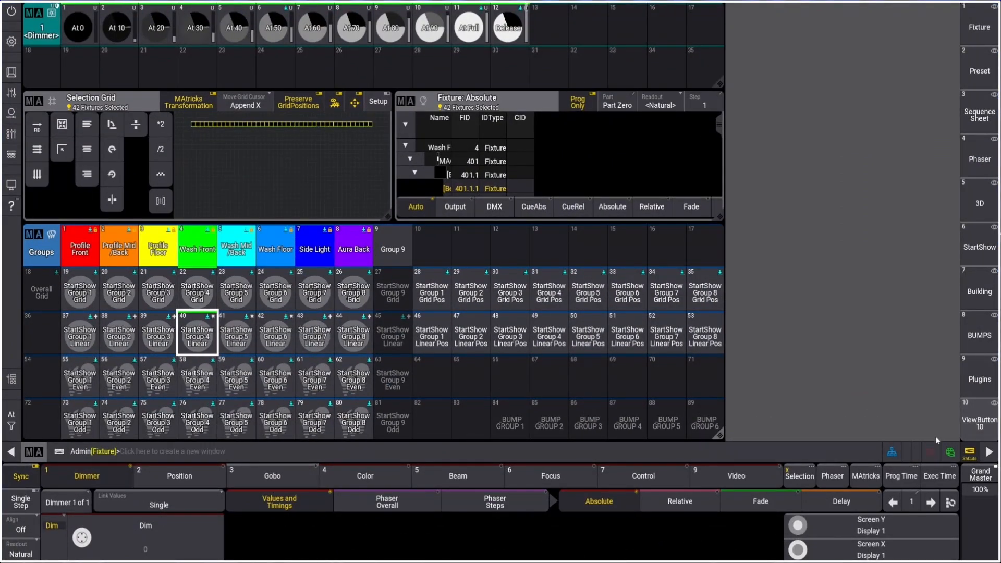
# Clear the screen, fill it with a MAtricks pool window, and store that view on ViewButton 10.
pyautogui.click(11, 41)
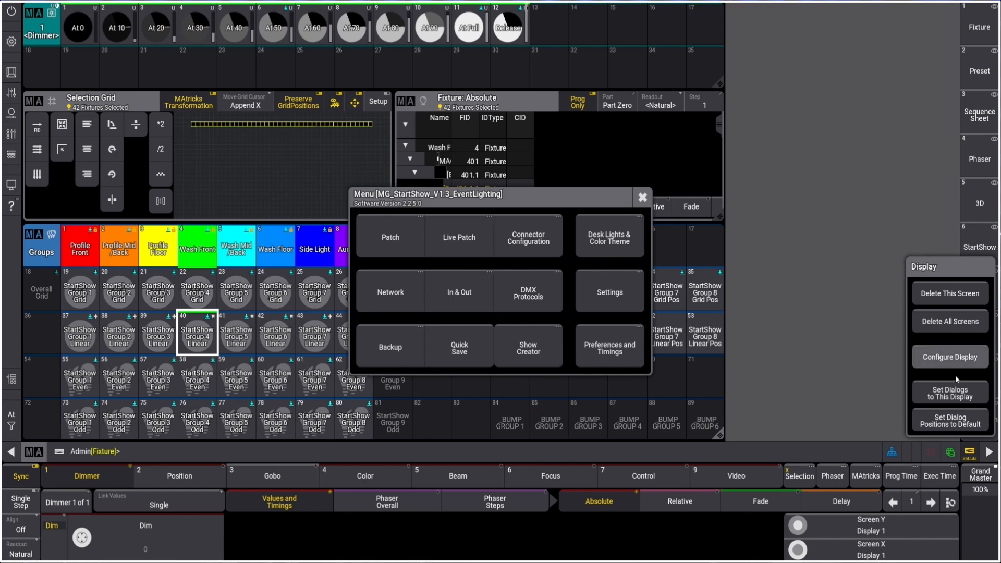
pyautogui.click(955, 294)
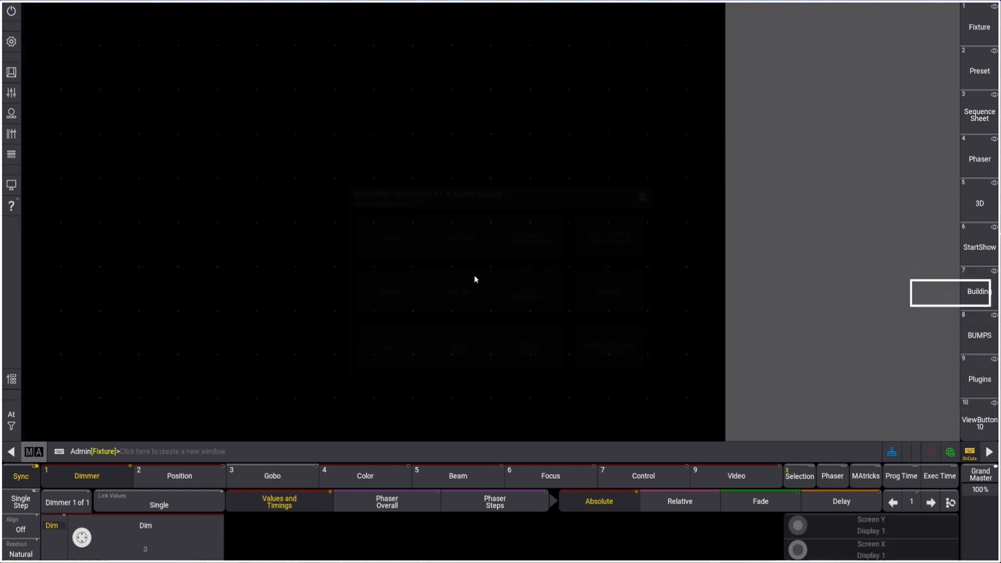
pyautogui.click(29, 15)
pyautogui.click(155, 111)
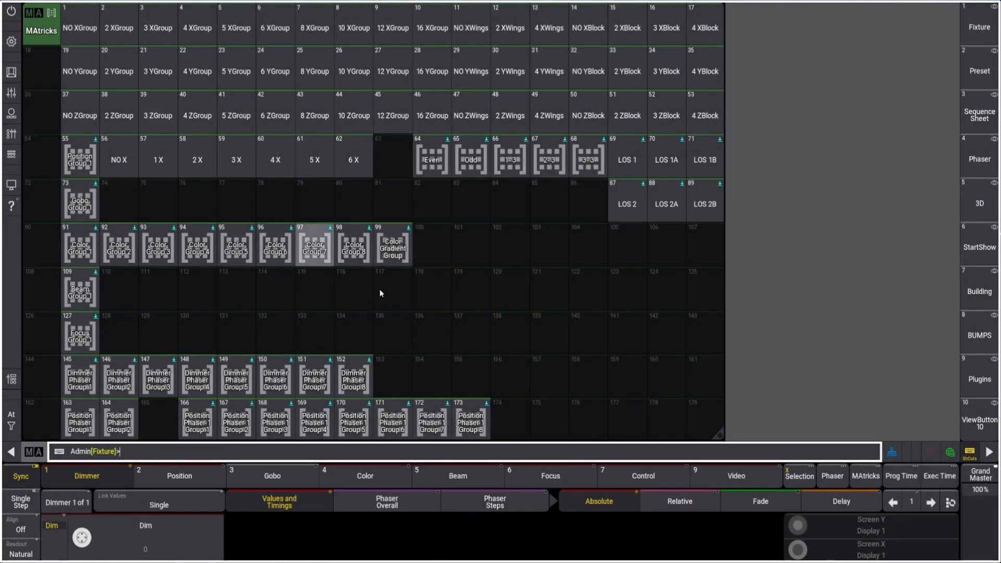
pyautogui.press('s')
pyautogui.click(981, 426)
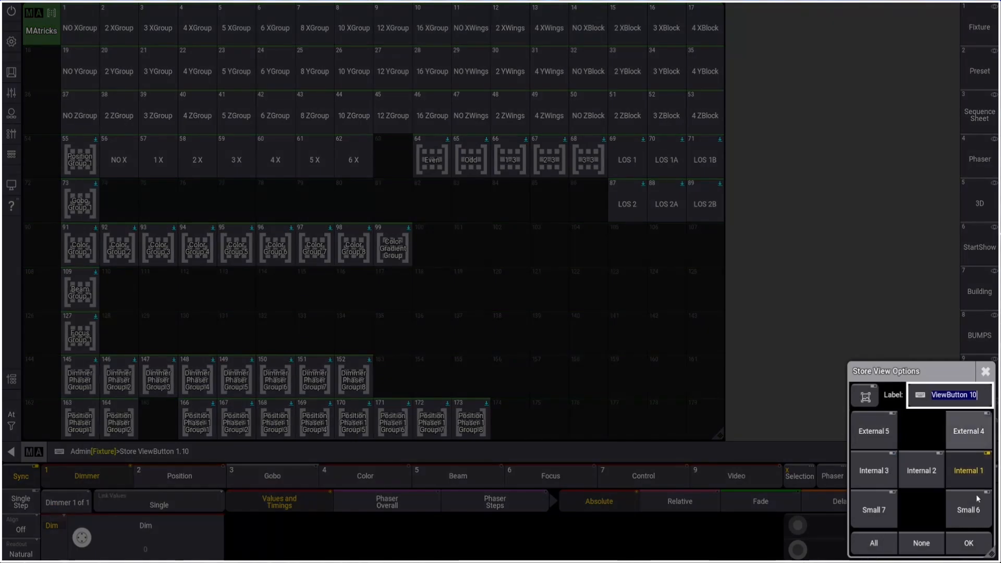
pyautogui.click(968, 543)
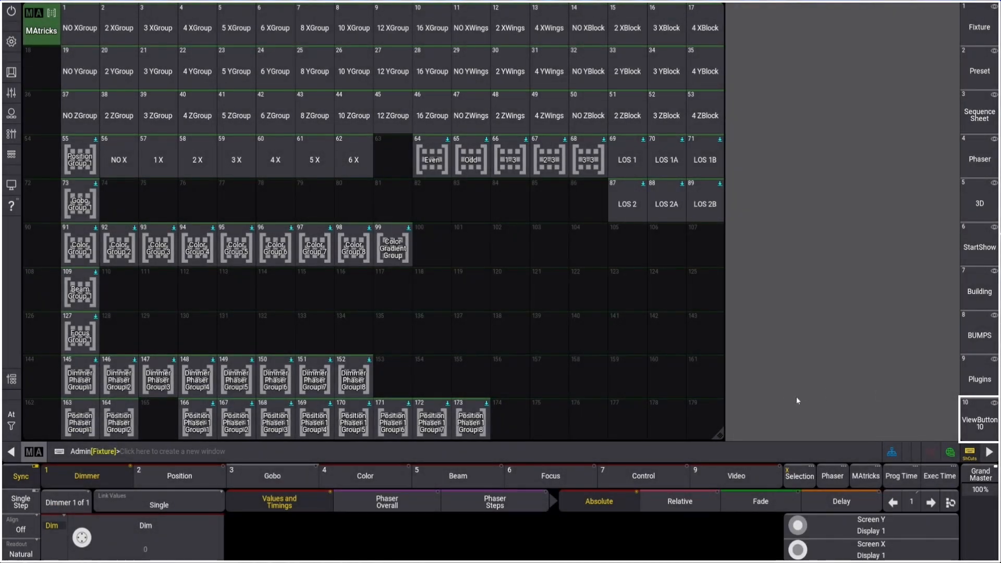
# Apply MAtricks 64 'Even' to the linear beam selection and overwrite Group 58 'StartShow Group 4 Even' with it.
pyautogui.click(983, 84)
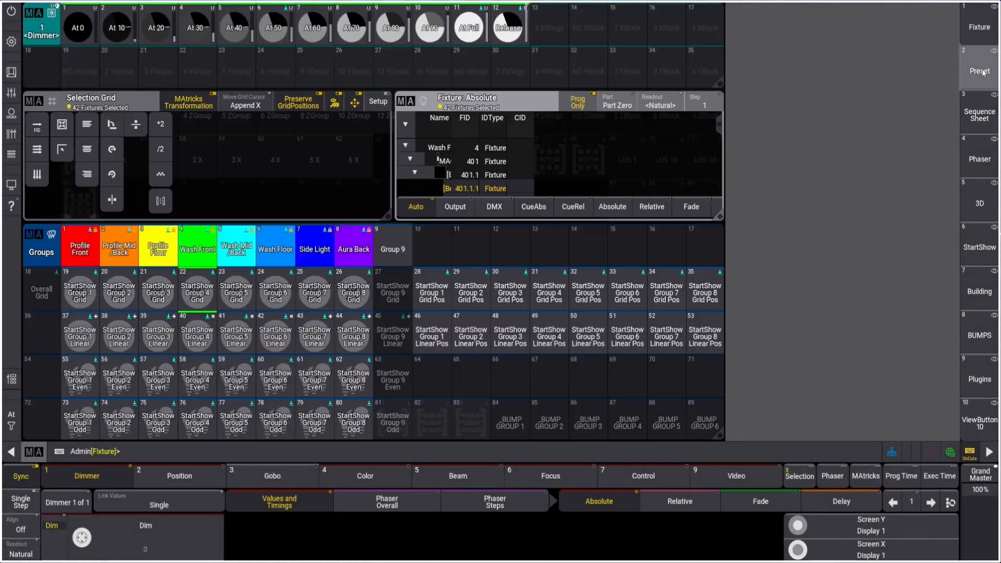
pyautogui.click(967, 420)
pyautogui.click(437, 161)
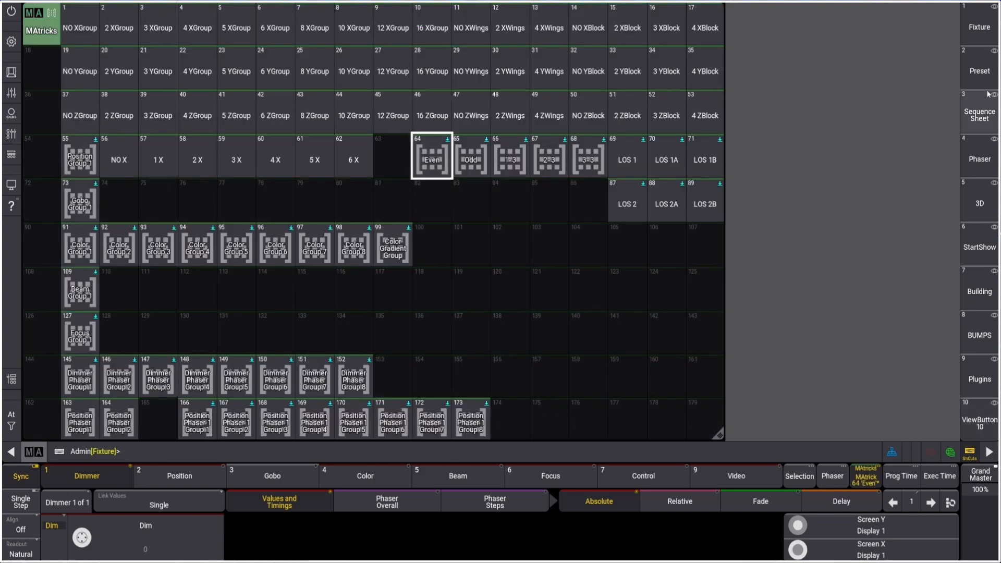
pyautogui.click(979, 70)
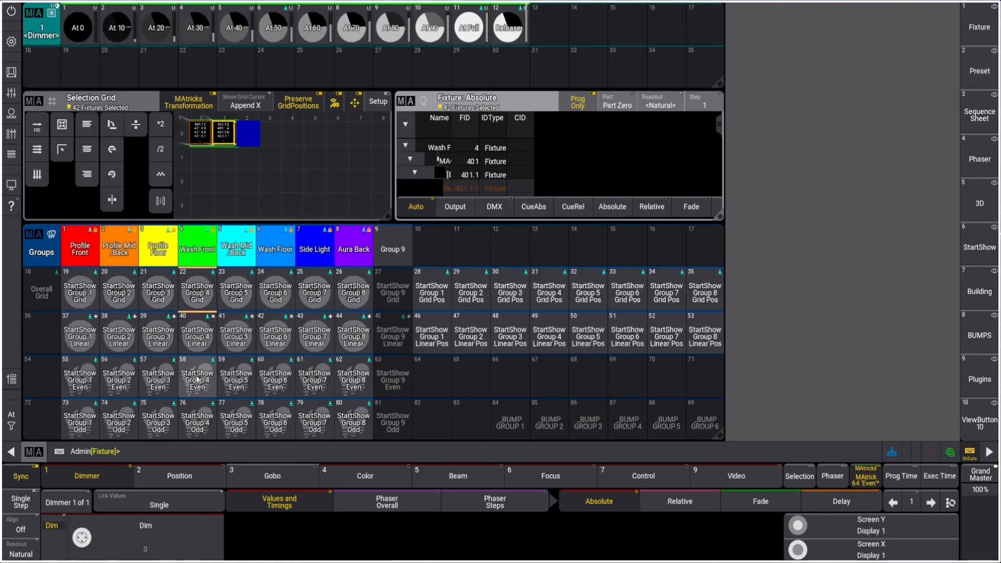
pyautogui.press('s')
pyautogui.click(197, 378)
pyautogui.click(425, 324)
# Recall StartShow Group 4 Linear, apply MAtricks 65 'Odd', and store the selection into Group 76 'StartShow Group 4 Odd'.
pyautogui.click(197, 334)
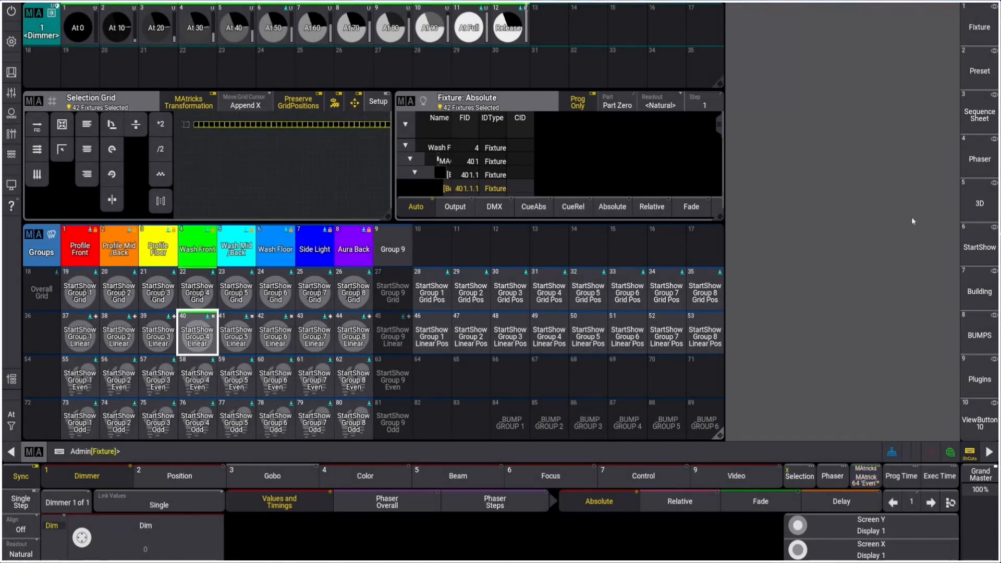
pyautogui.click(979, 420)
pyautogui.click(471, 160)
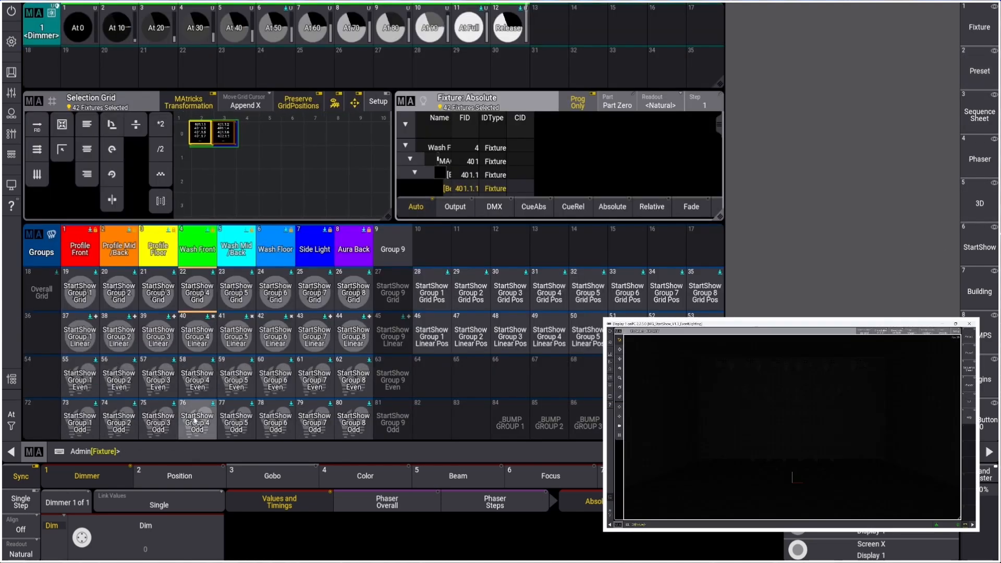
pyautogui.press('s')
pyautogui.click(196, 420)
pyautogui.click(465, 322)
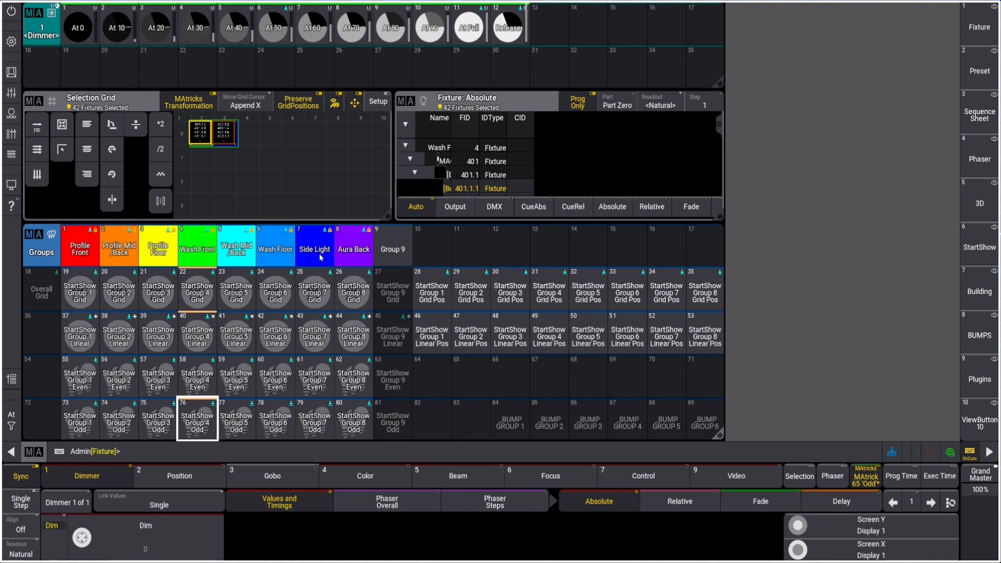
# Recall StartShow Group 5 Grid to examine how its fixtures are arranged in the selection grid, and clear the selection.
pyautogui.click(230, 300)
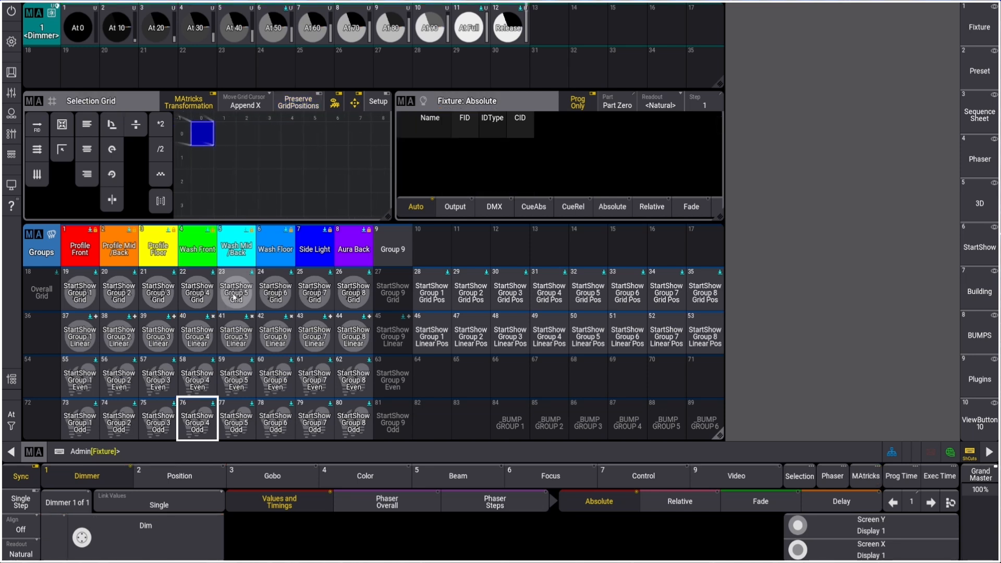
pyautogui.click(236, 294)
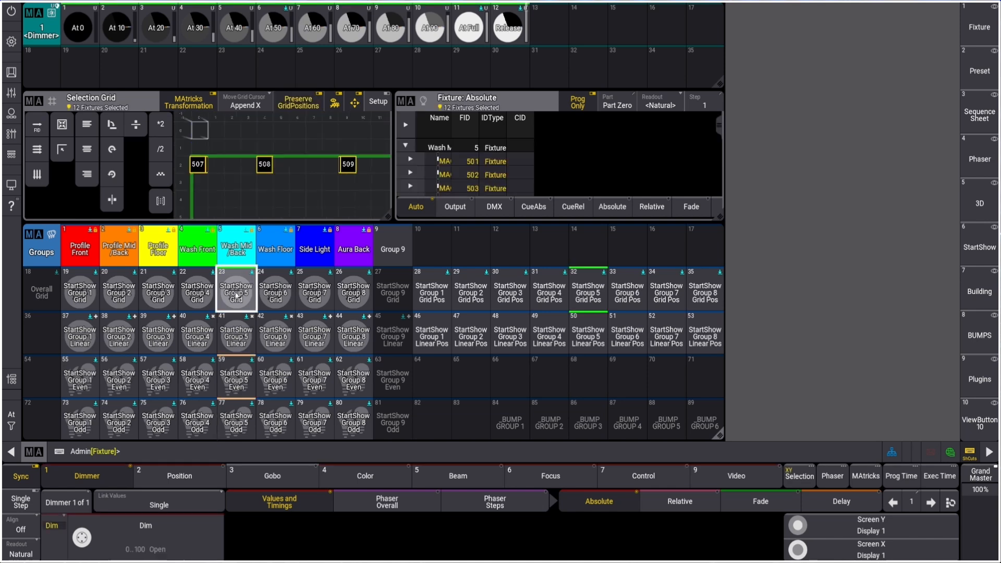
pyautogui.click(236, 294)
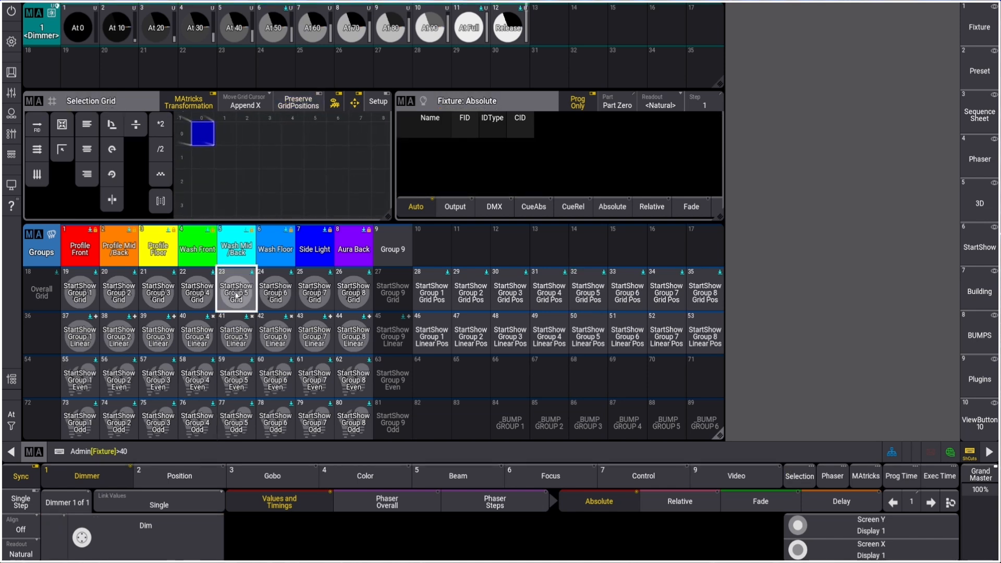
# Select the individual beams of the twelve Wash Mid/Back fixtures, starting from fixture 501.
pyautogui.press('BackSpace')
pyautogui.press('BackSpace')
pyautogui.write('50')
pyautogui.press('Escape')
pyautogui.press('Return')
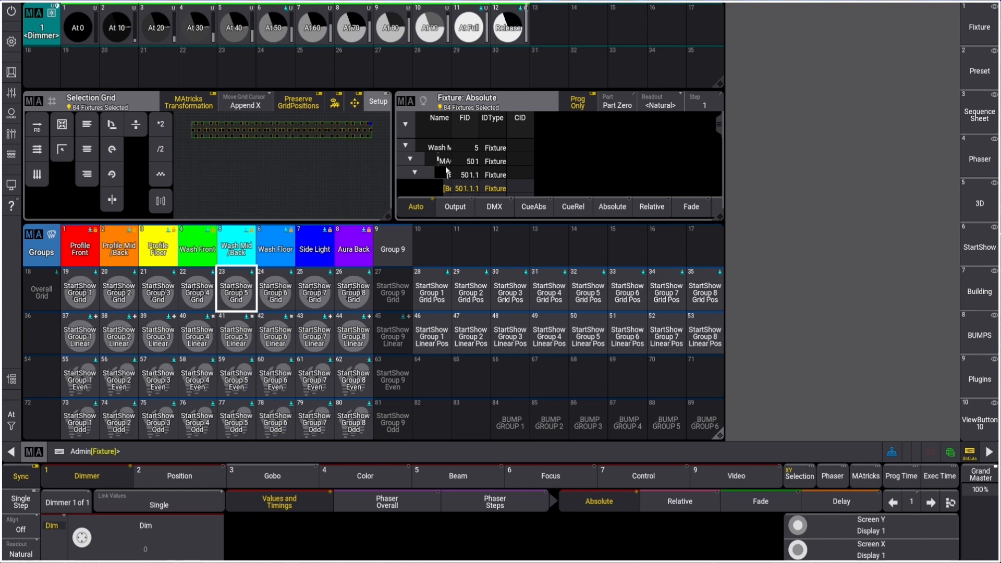
# In the Selection Grid, select the left half of the Wash Mid/Back beams and move that block below the right half.
pyautogui.click(799, 475)
pyautogui.click(634, 239)
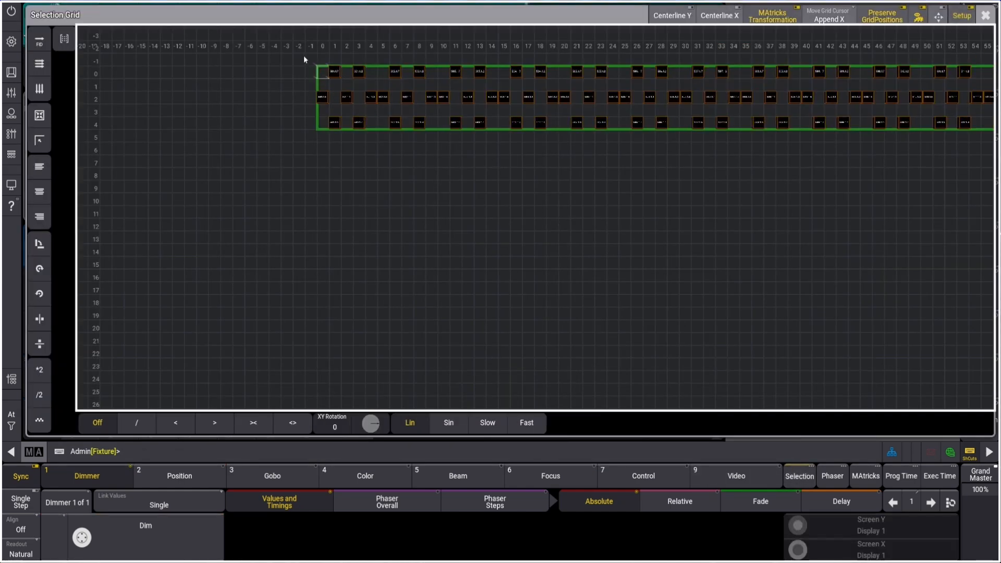
pyautogui.moveTo(305, 58); pyautogui.dragTo(678, 151)
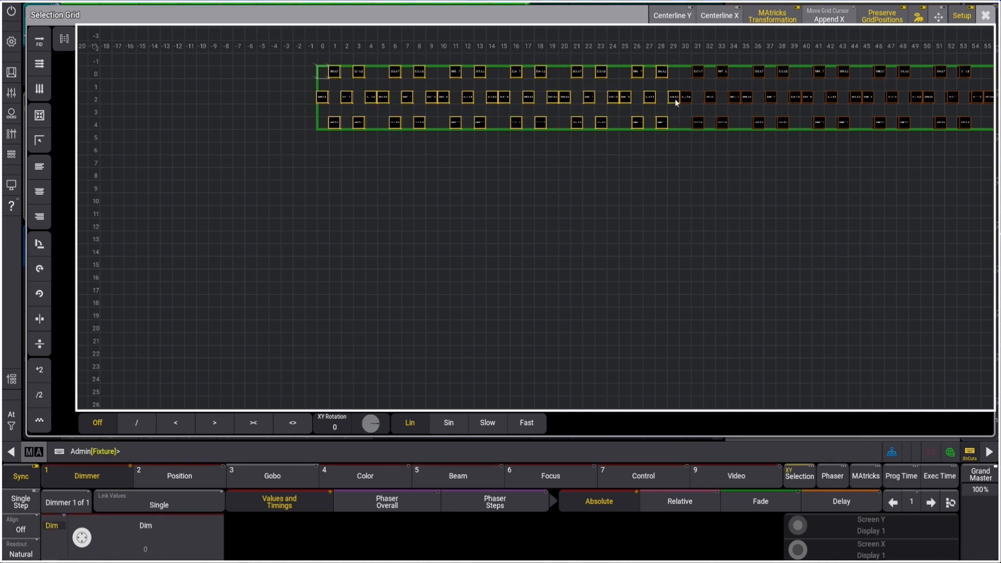
pyautogui.moveTo(676, 102)
pyautogui.mouseDown()
pyautogui.moveTo(577, 136)
pyautogui.moveTo(474, 107)
pyautogui.moveTo(670, 102)
pyautogui.mouseUp()
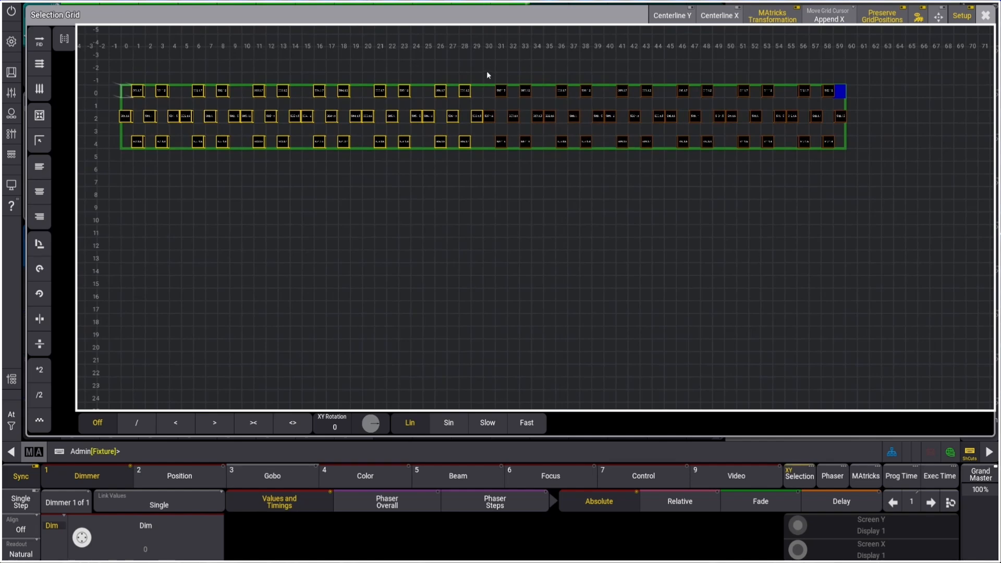
pyautogui.moveTo(488, 70); pyautogui.dragTo(877, 179)
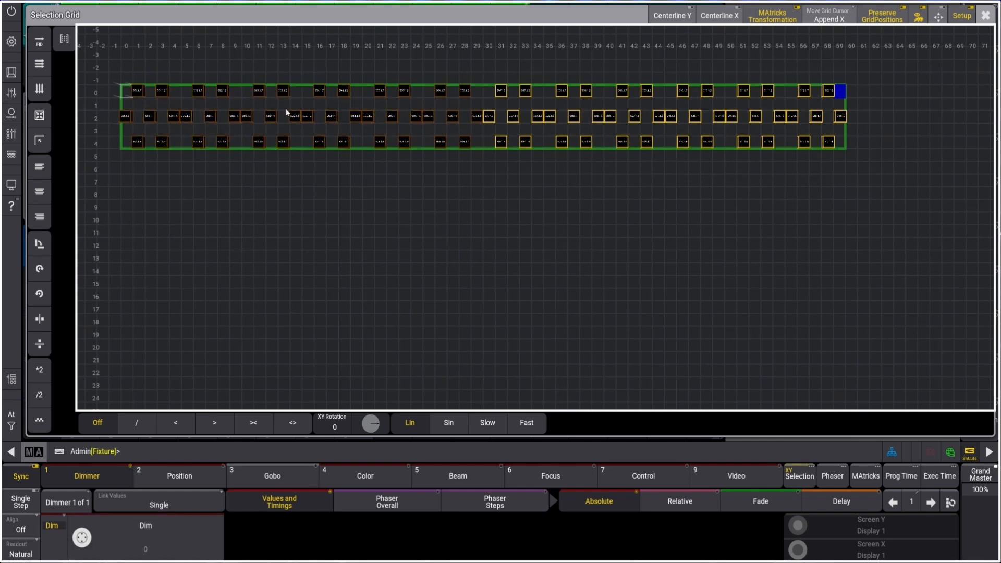
pyautogui.moveTo(114, 67); pyautogui.dragTo(478, 179)
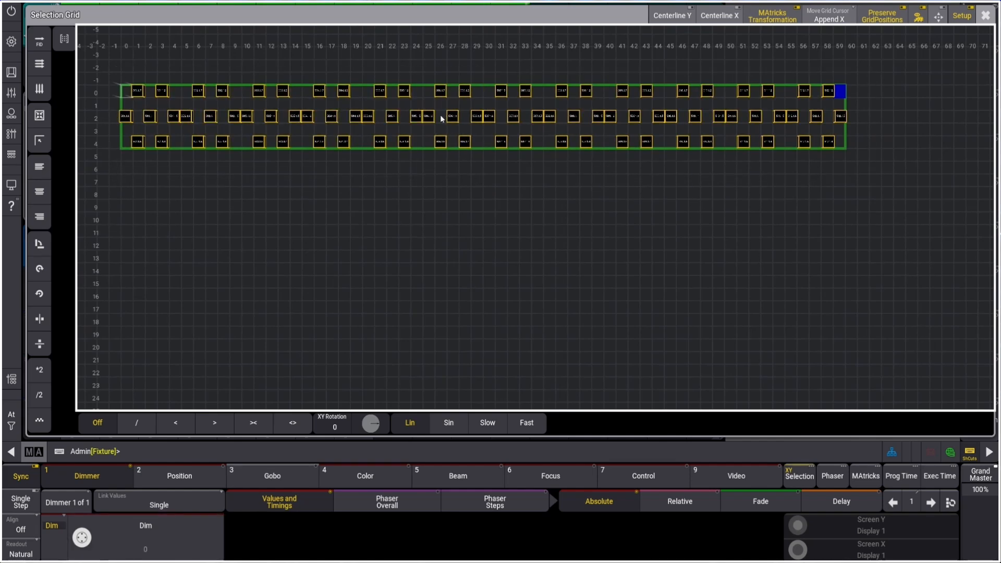
pyautogui.click(484, 185)
pyautogui.moveTo(115, 66); pyautogui.dragTo(477, 179)
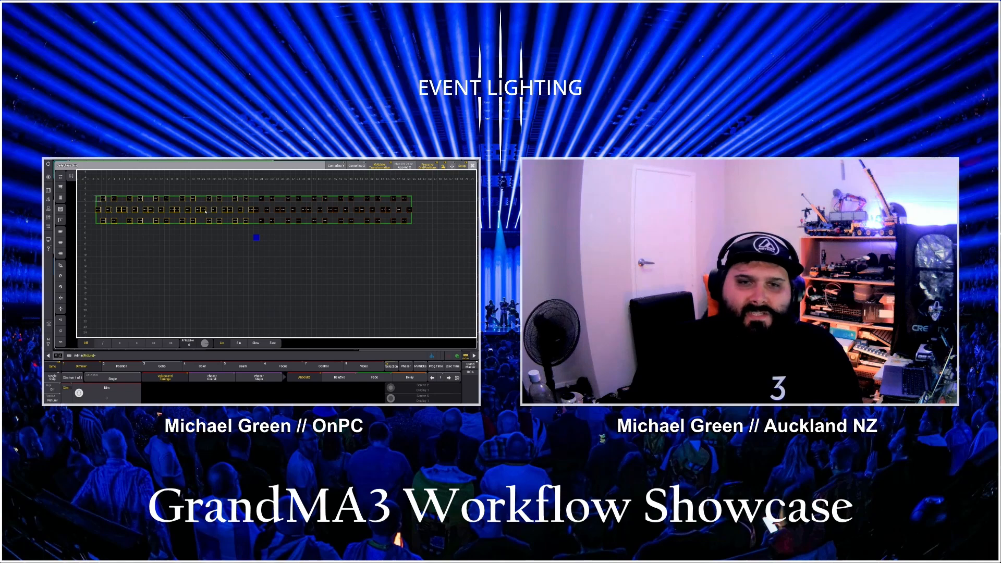
pyautogui.moveTo(205, 211); pyautogui.dragTo(203, 249)
# Move the right half of the Wash Mid/Back beams over so it sits directly above the other half as a second row.
pyautogui.moveTo(242, 189); pyautogui.dragTo(413, 230)
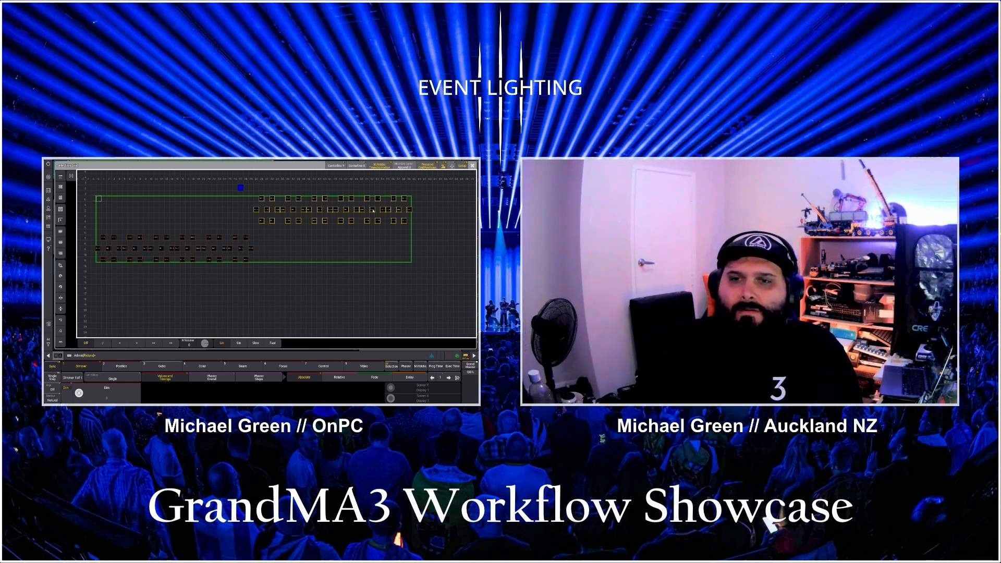
pyautogui.moveTo(362, 211); pyautogui.dragTo(204, 209)
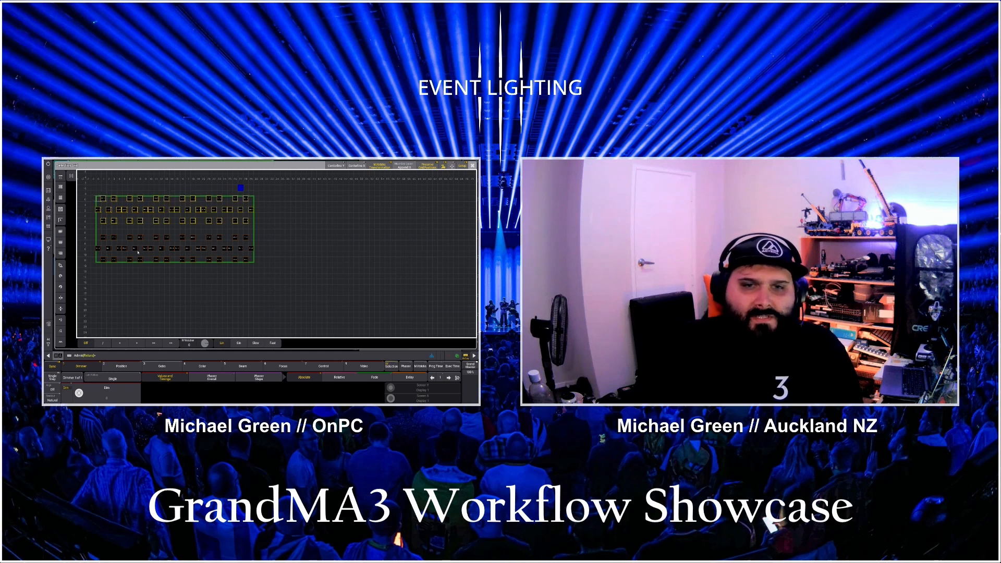
pyautogui.scroll(5, 253, 260)
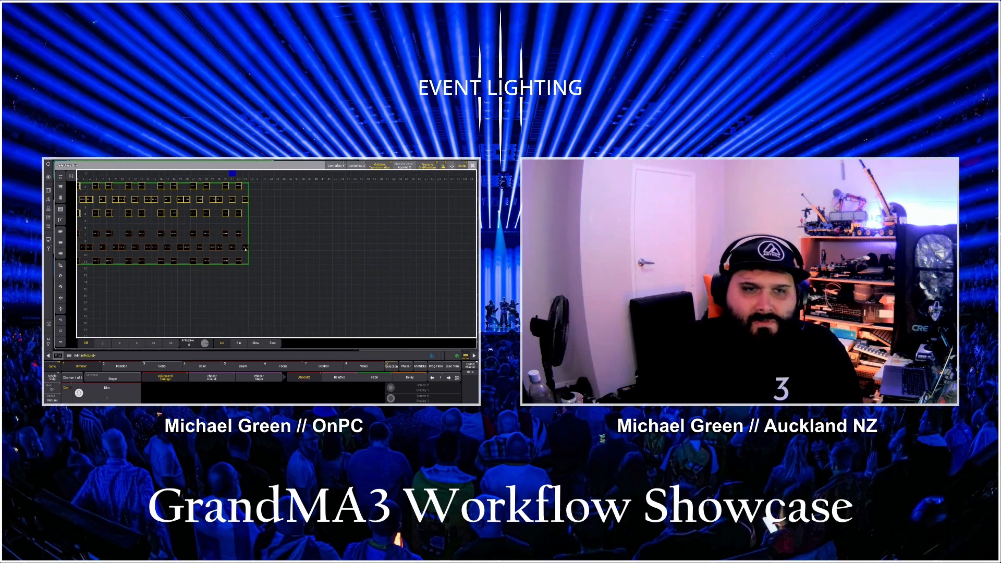
pyautogui.moveTo(195, 260); pyautogui.dragTo(400, 253)
pyautogui.moveTo(116, 295)
pyautogui.mouseDown()
pyautogui.moveTo(353, 281)
pyautogui.moveTo(173, 283)
pyautogui.moveTo(218, 287)
pyautogui.mouseUp()
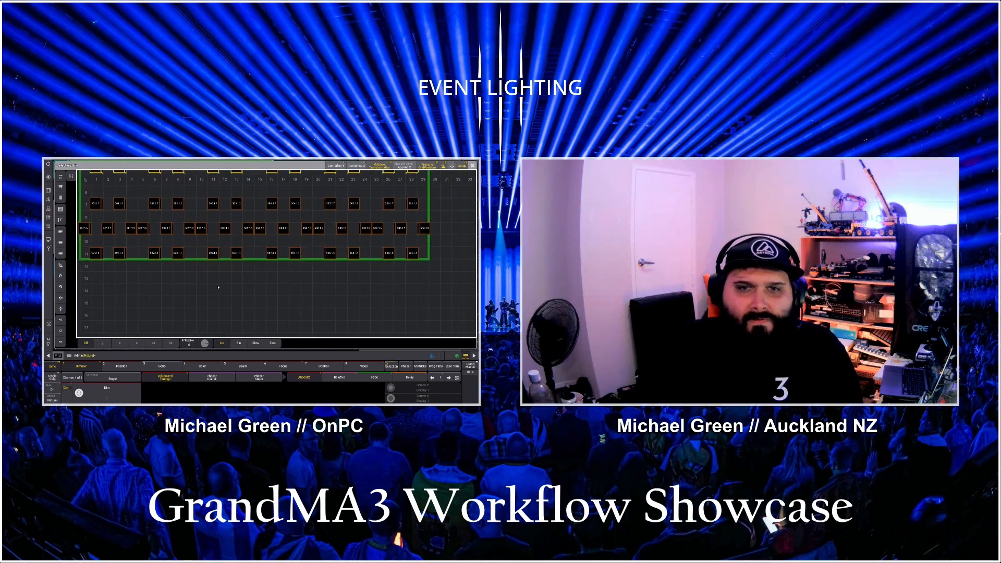
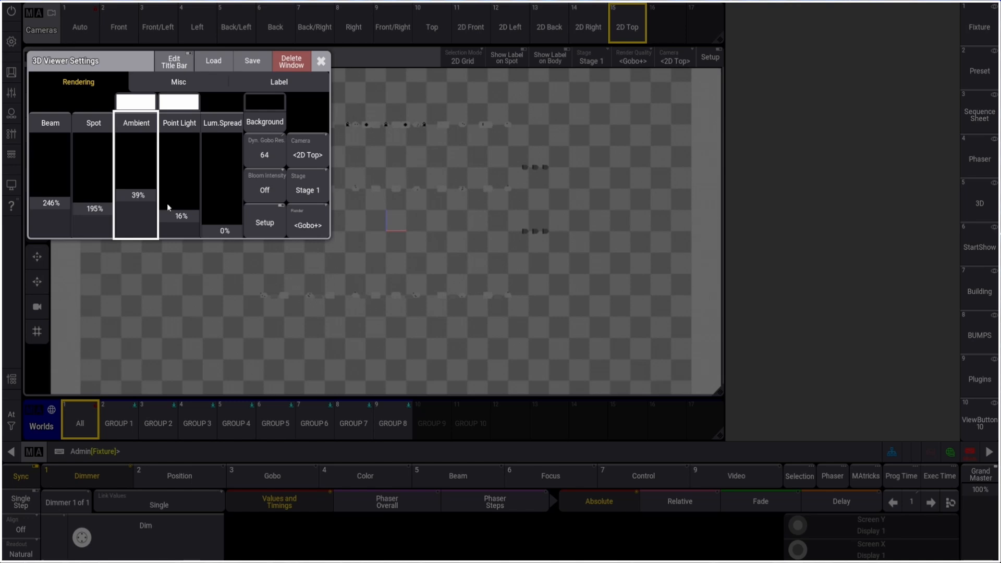
# Lower the point light in the 3D viewer settings and store the current screen layout as ViewButton 10.
pyautogui.moveTo(176, 216); pyautogui.dragTo(178, 223)
pyautogui.click(321, 61)
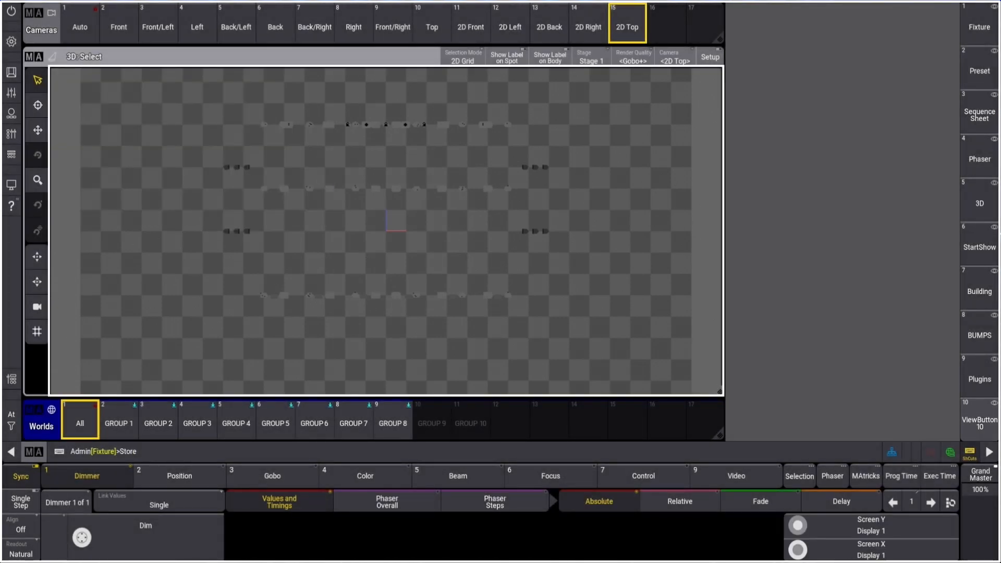
pyautogui.click(979, 422)
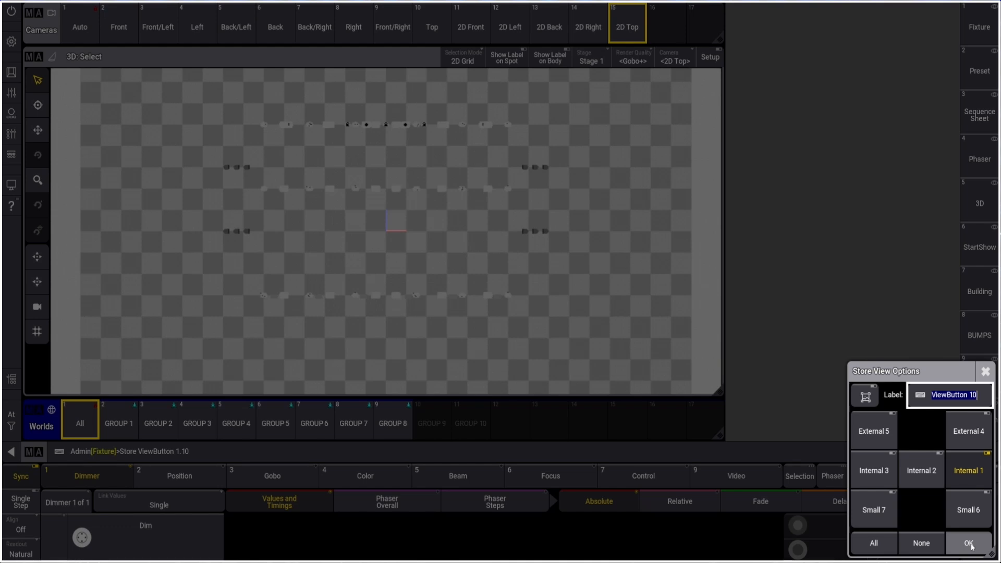
pyautogui.click(971, 543)
# Select the row of fixtures closest to the front in the 2D Top view and merge it into Group 1189 '_BUMP 1'.
pyautogui.click(980, 344)
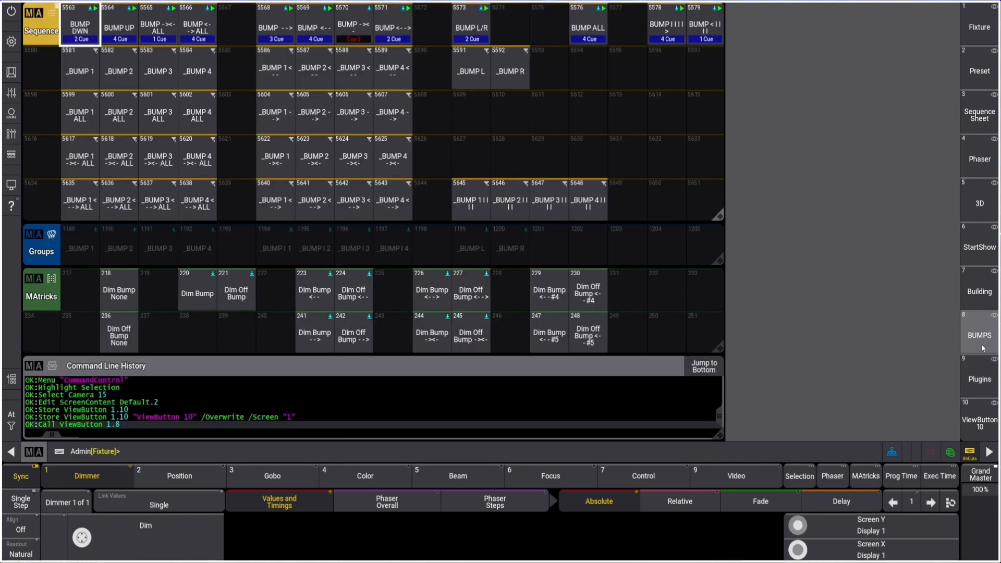
pyautogui.click(979, 420)
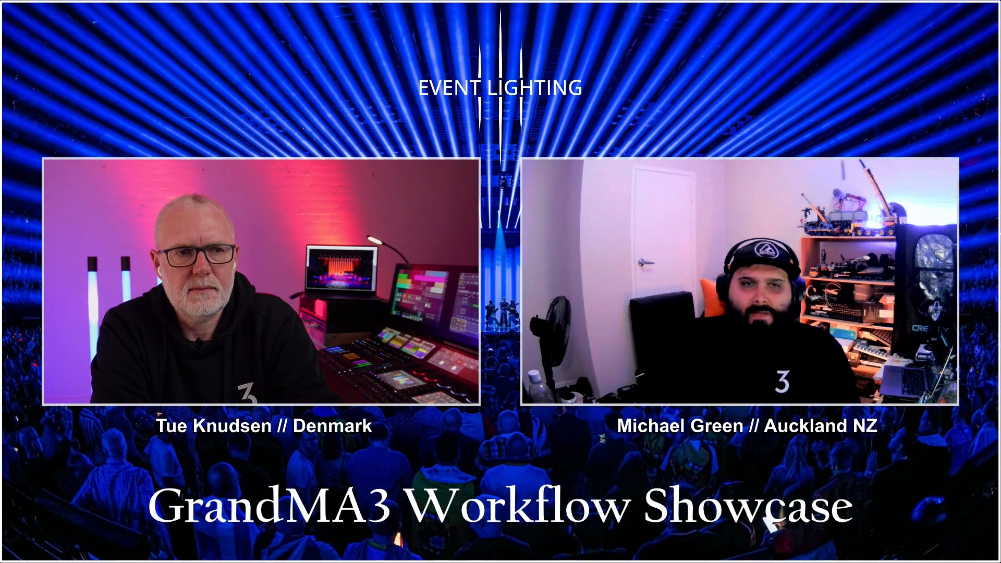
pyautogui.moveTo(299, 308); pyautogui.dragTo(299, 308)
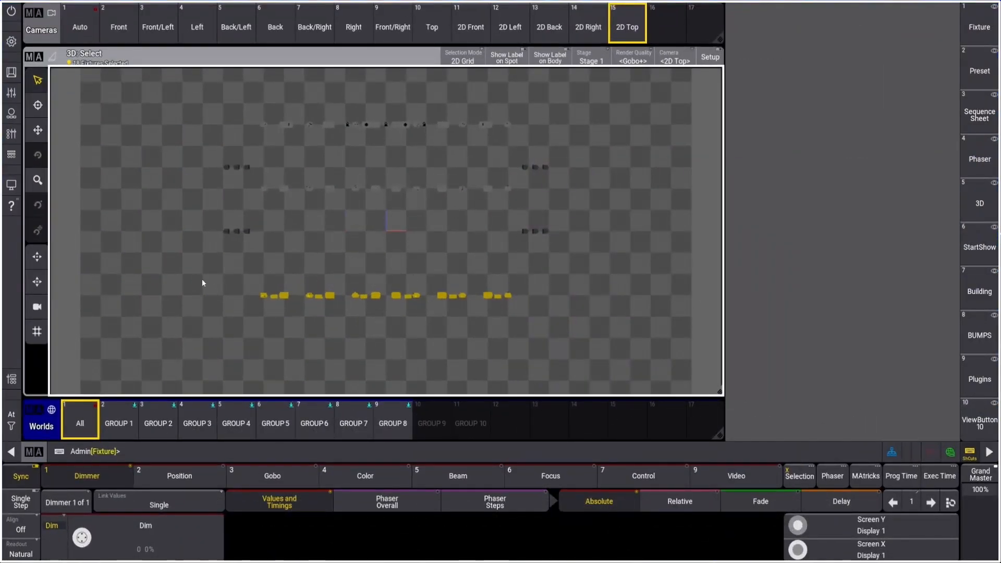
pyautogui.click(979, 335)
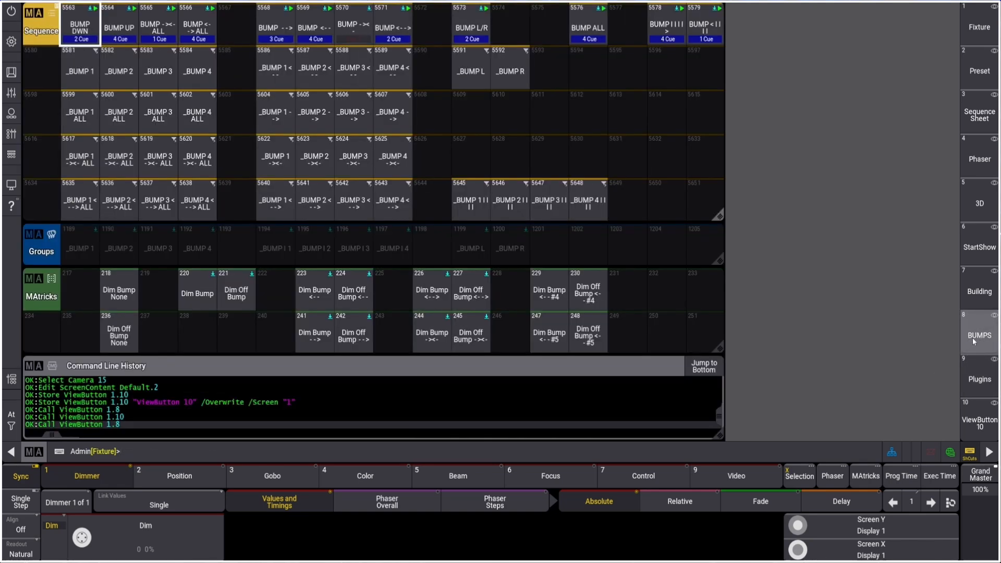
pyautogui.press('s')
pyautogui.click(82, 250)
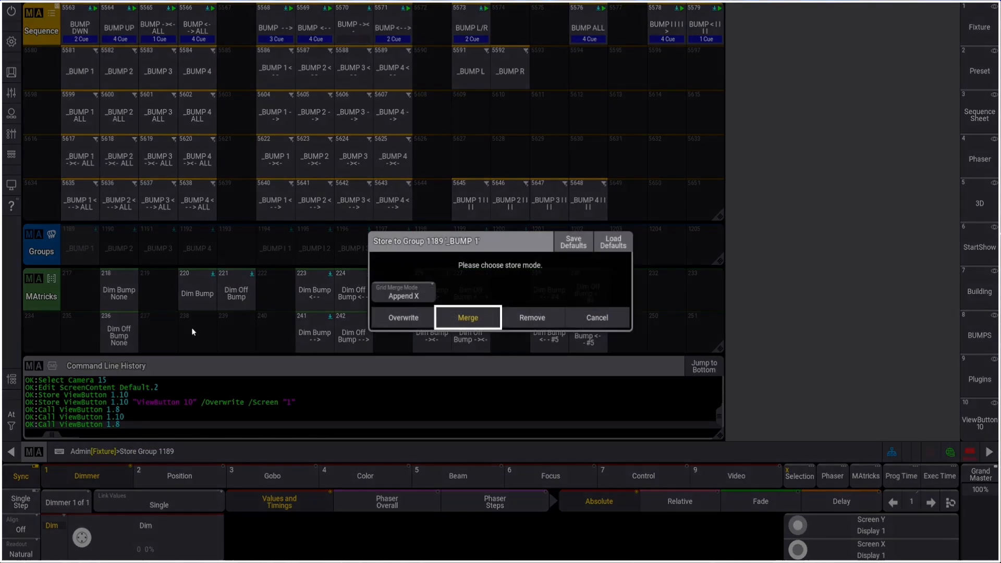
pyautogui.click(465, 318)
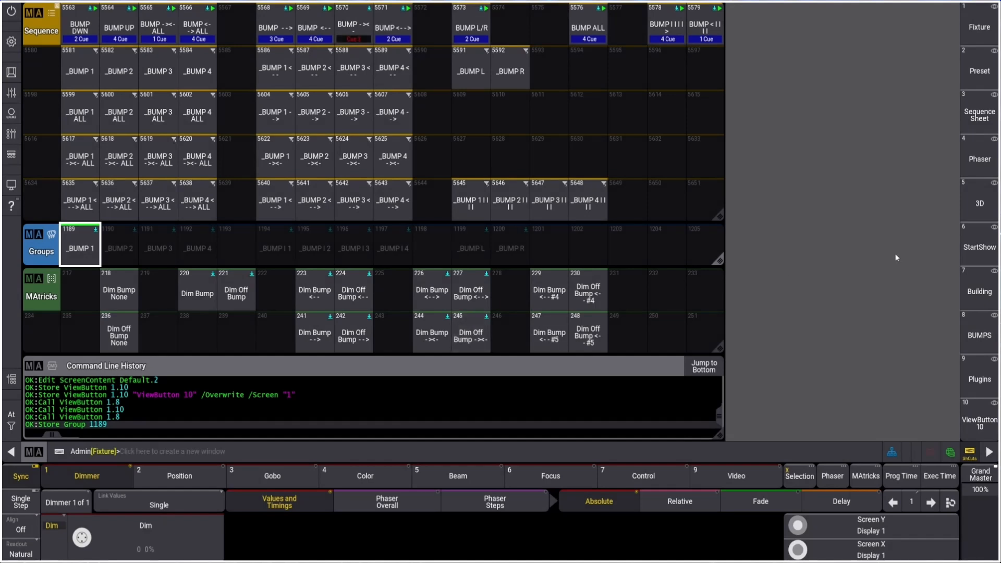
# Select the middle row and front side fixtures in the 2D Top view, and move the upper grid fixtures down to align 701 and 707 with row 19.
pyautogui.click(984, 417)
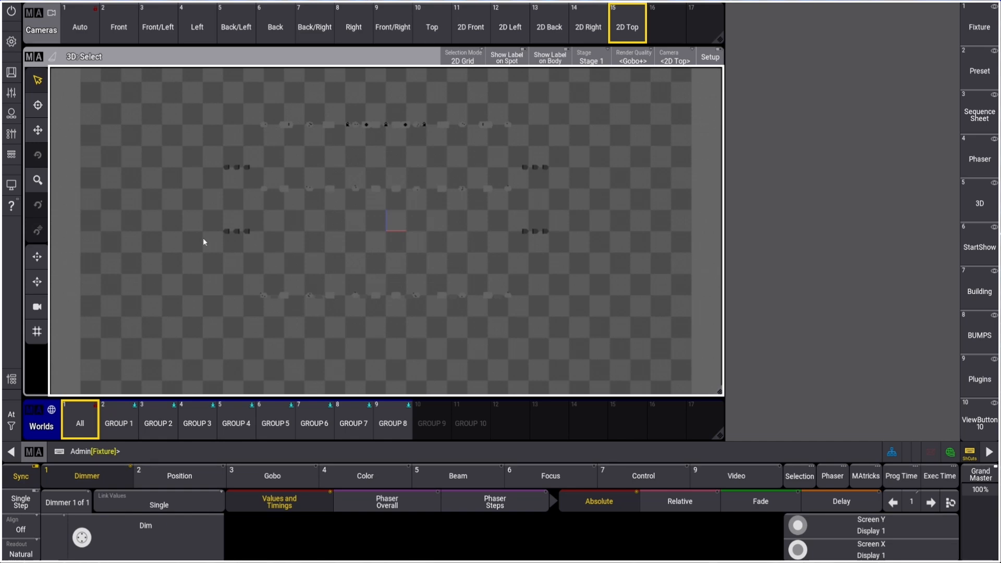
pyautogui.moveTo(201, 241); pyautogui.dragTo(627, 178)
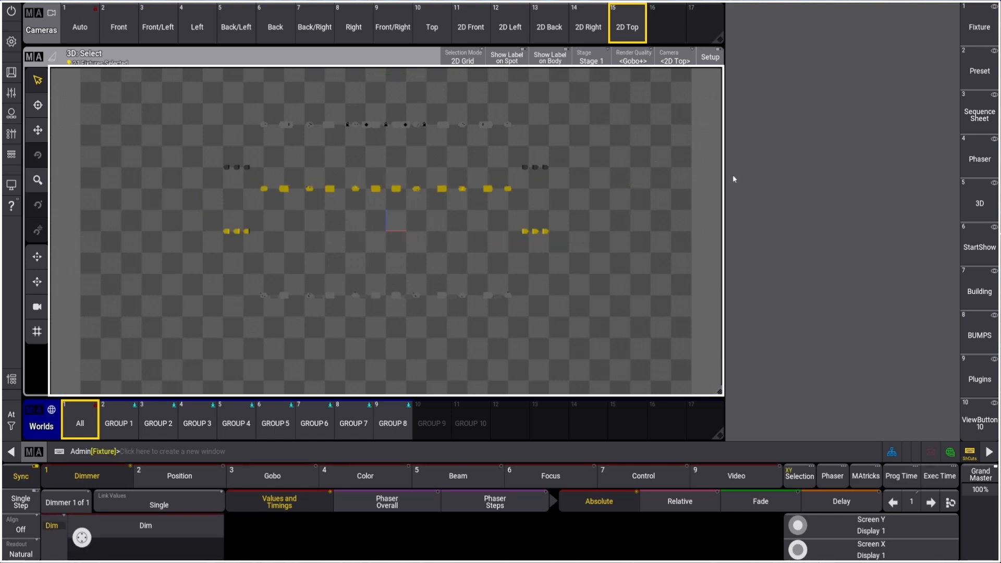
pyautogui.click(797, 478)
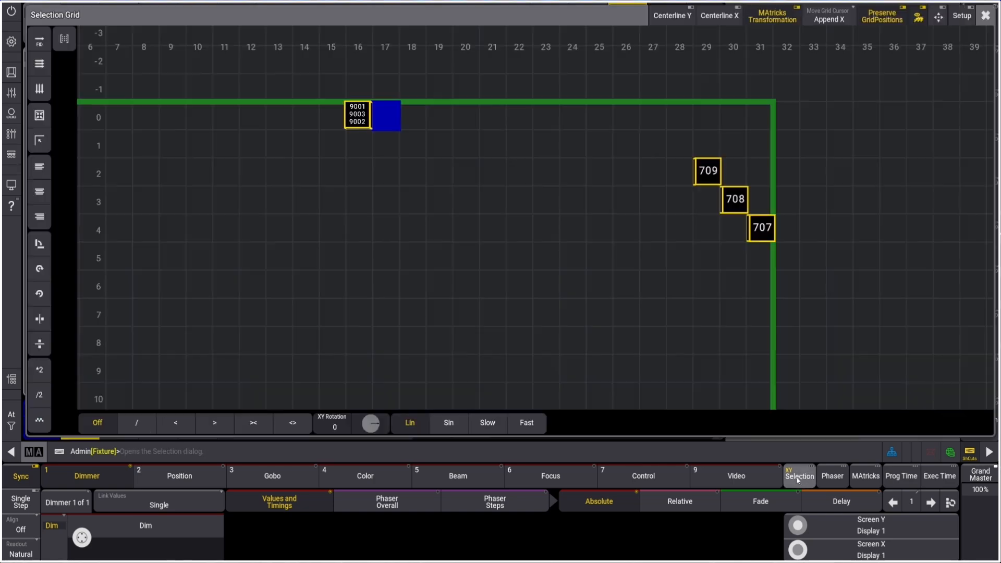
pyautogui.click(937, 17)
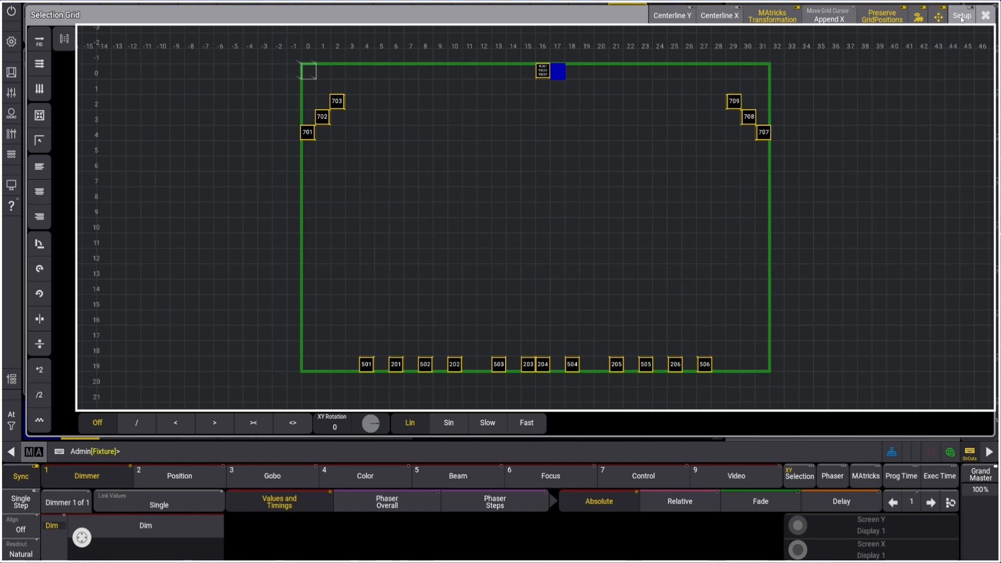
pyautogui.moveTo(253, 53); pyautogui.dragTo(855, 176)
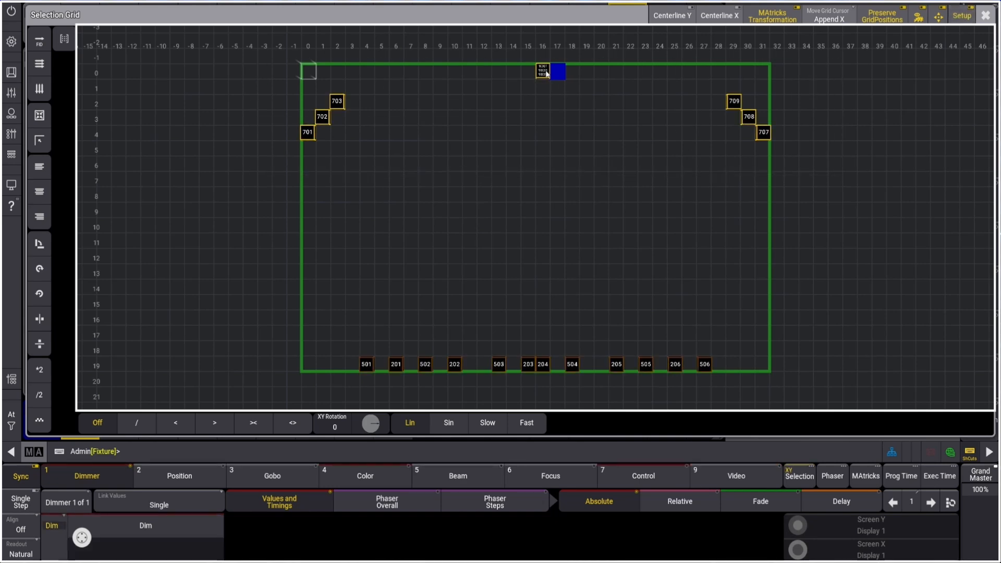
pyautogui.moveTo(543, 76); pyautogui.dragTo(543, 309)
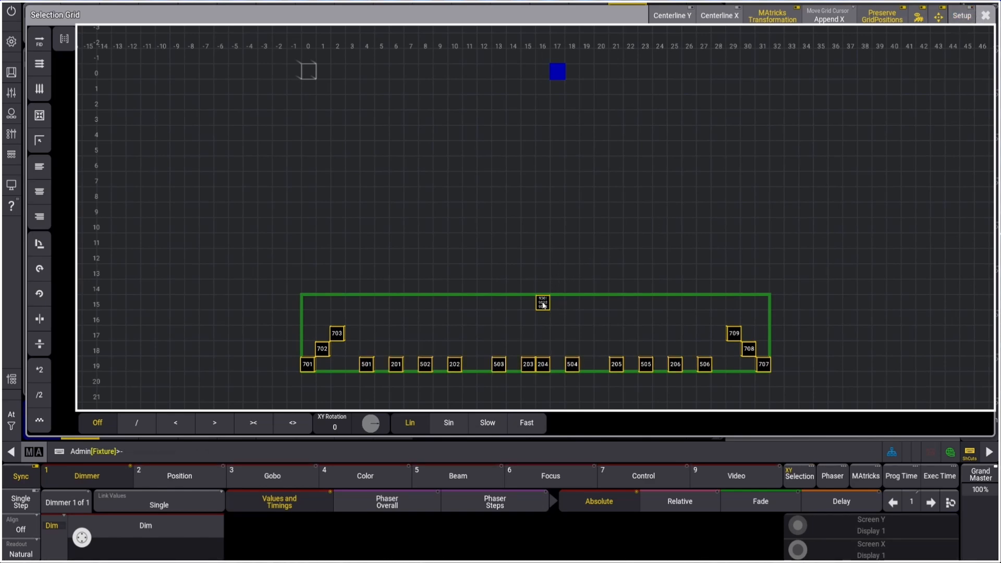
# Remove fixtures 9001, 9002 and 9003 from the selection and merge the rest into Group 1190 '_BUMP 2'.
pyautogui.click(543, 305)
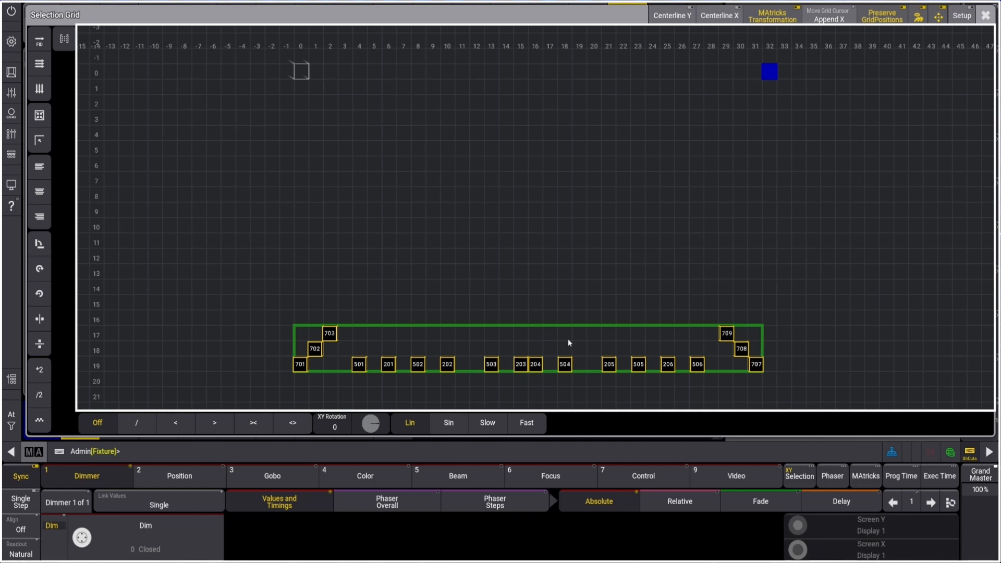
pyautogui.click(985, 15)
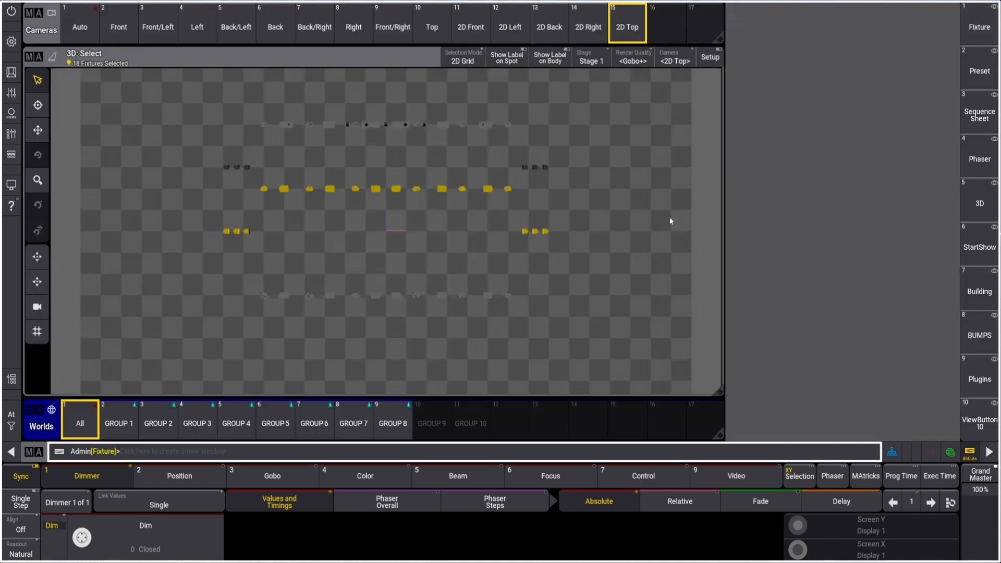
pyautogui.click(981, 339)
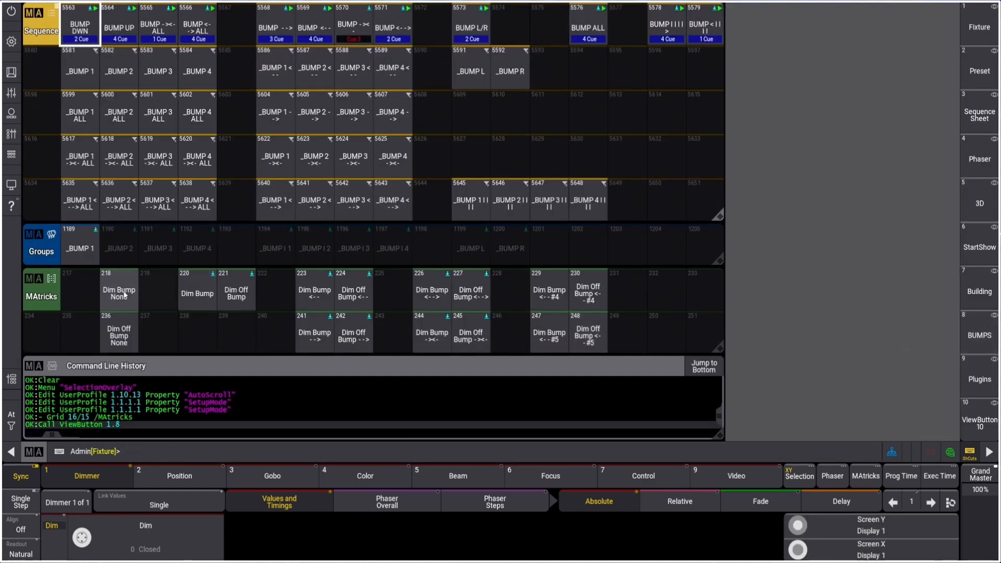
pyautogui.press('s')
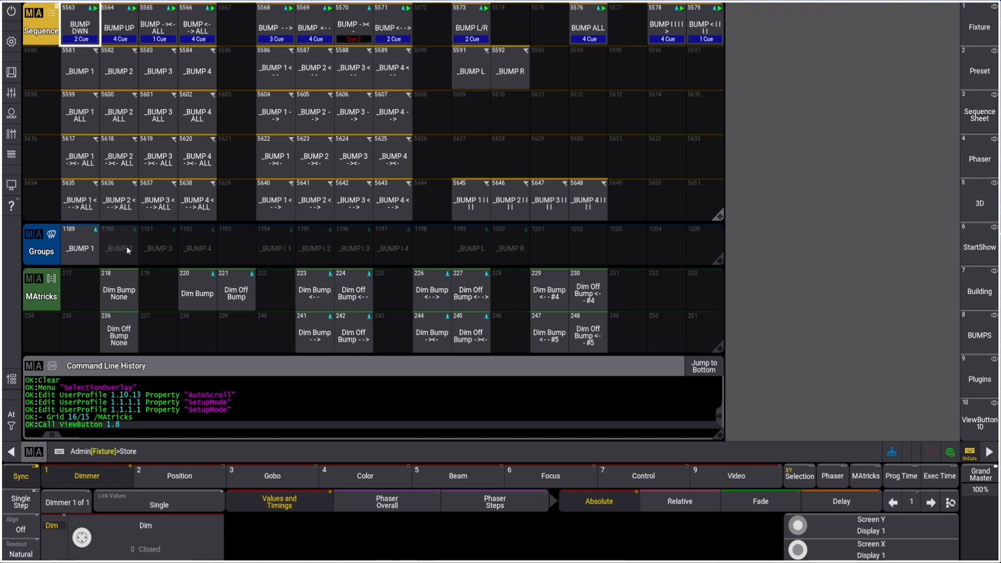
pyautogui.click(127, 251)
pyautogui.click(473, 327)
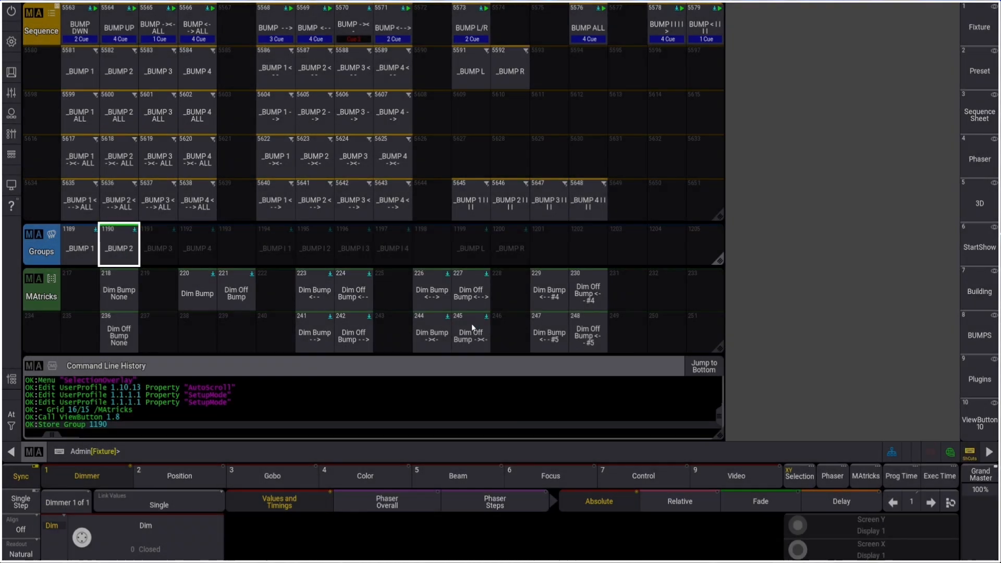
pyautogui.click(979, 420)
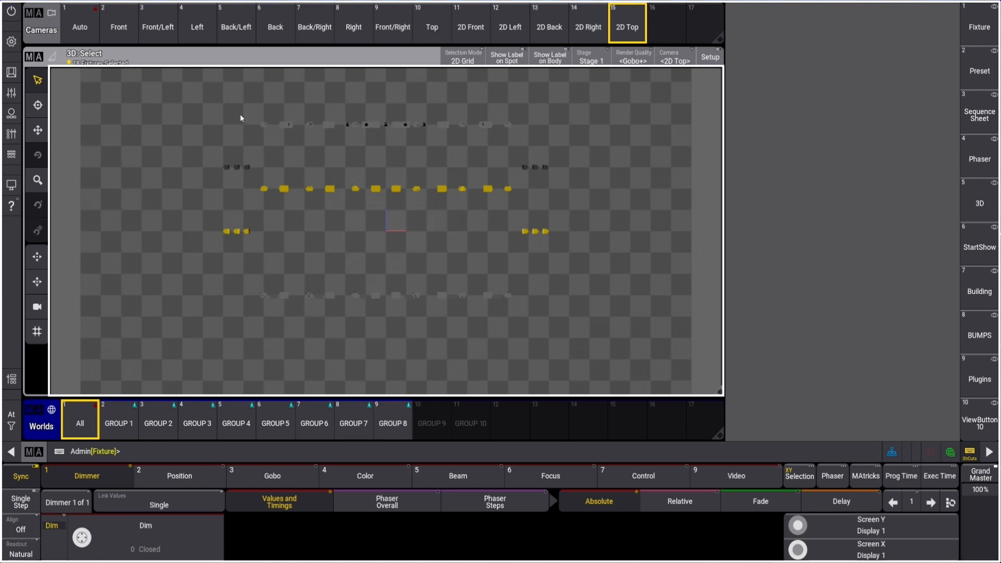
pyautogui.moveTo(227, 99); pyautogui.dragTo(279, 121)
pyautogui.click(979, 75)
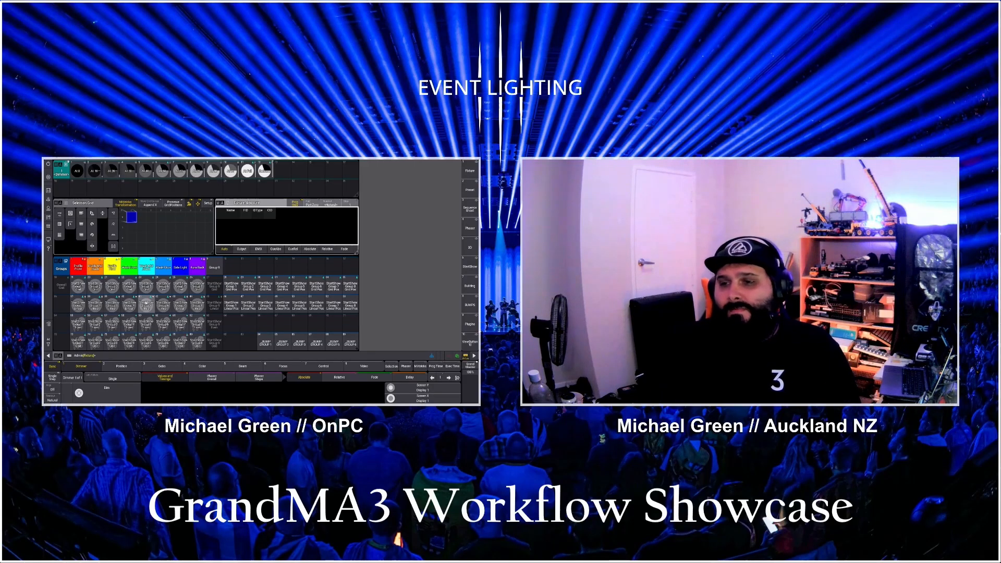
# Switch the 3D view to the 2D Front camera and raise the Point Light in the 3D viewer settings.
pyautogui.click(469, 247)
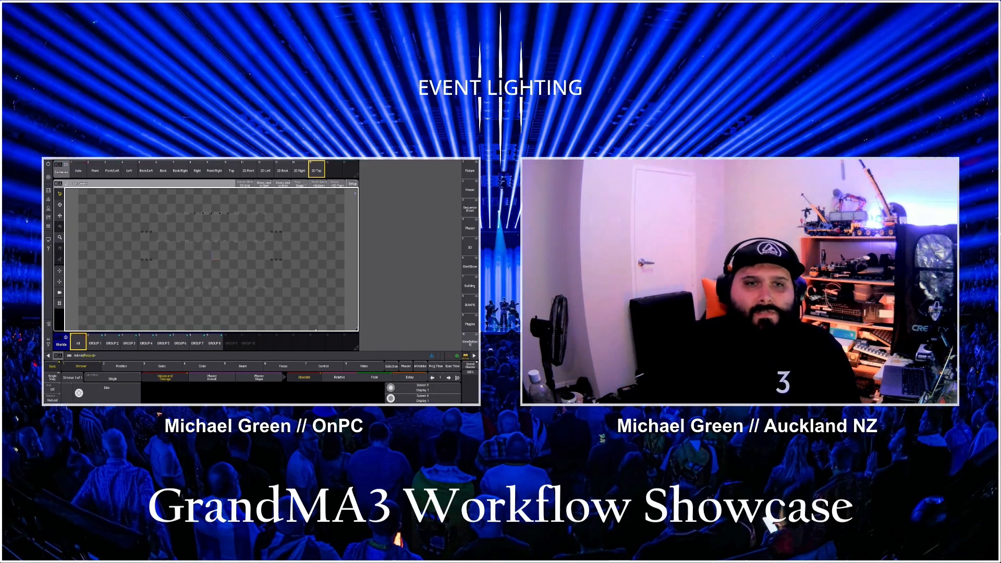
pyautogui.click(249, 170)
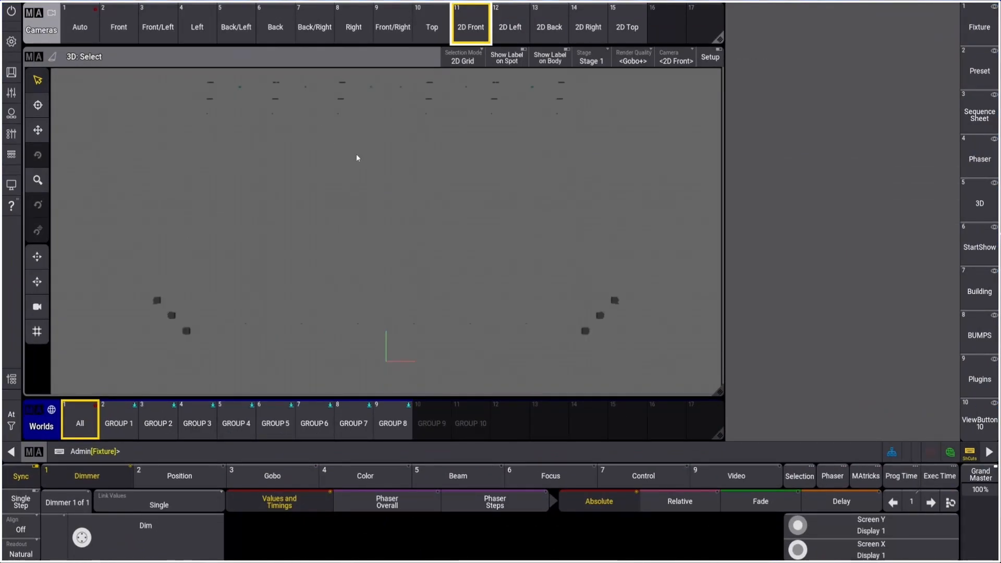
pyautogui.click(351, 174)
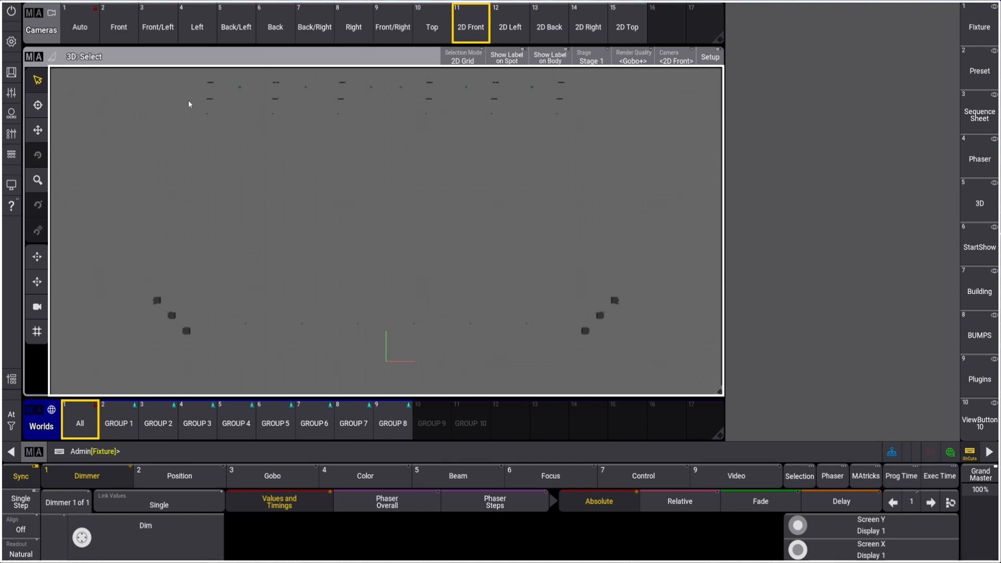
pyautogui.click(81, 56)
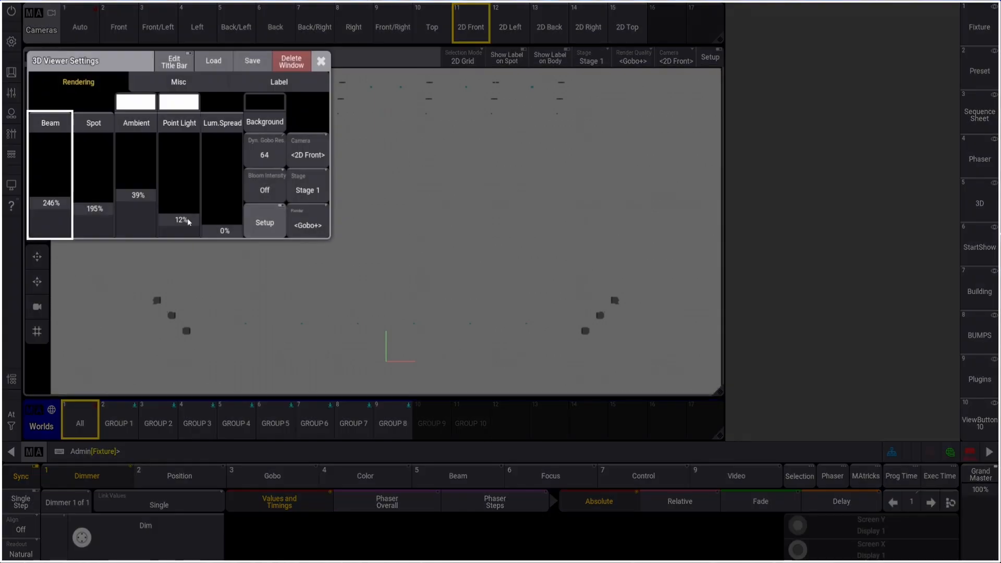
pyautogui.click(178, 230)
pyautogui.moveTo(173, 165); pyautogui.dragTo(174, 150)
pyautogui.click(321, 61)
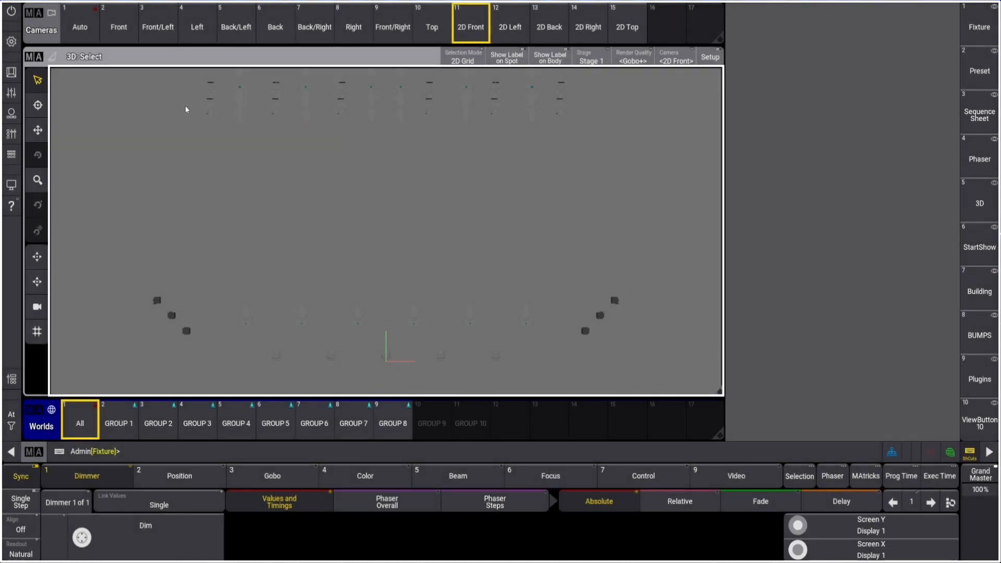
# Try to select the lower row of the overhead fixtures in the 2D Front view.
pyautogui.moveTo(186, 107); pyautogui.dragTo(644, 140)
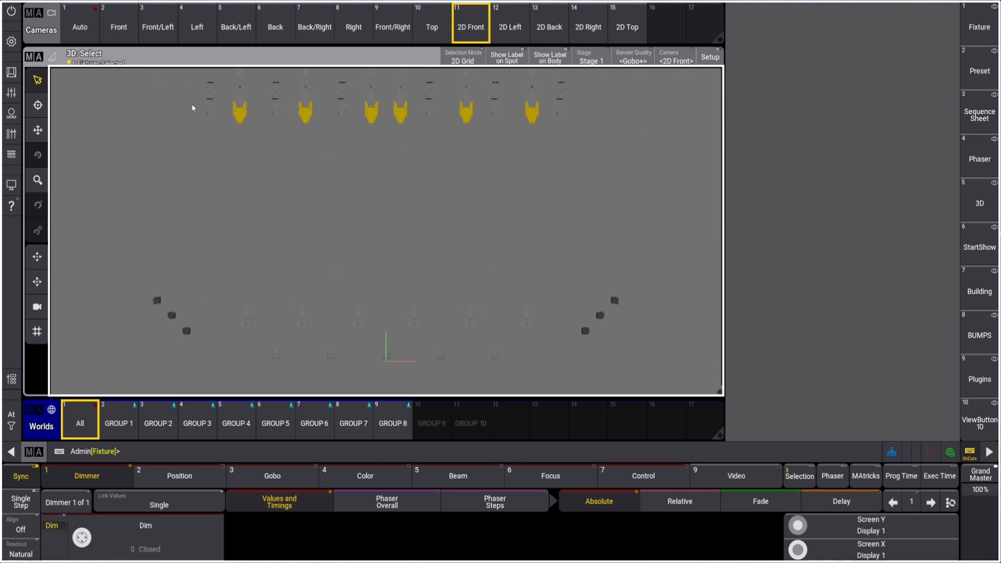
pyautogui.moveTo(187, 102); pyautogui.dragTo(632, 141)
pyautogui.moveTo(172, 102); pyautogui.dragTo(709, 161)
pyautogui.moveTo(182, 101); pyautogui.dragTo(719, 161)
pyautogui.click(625, 108)
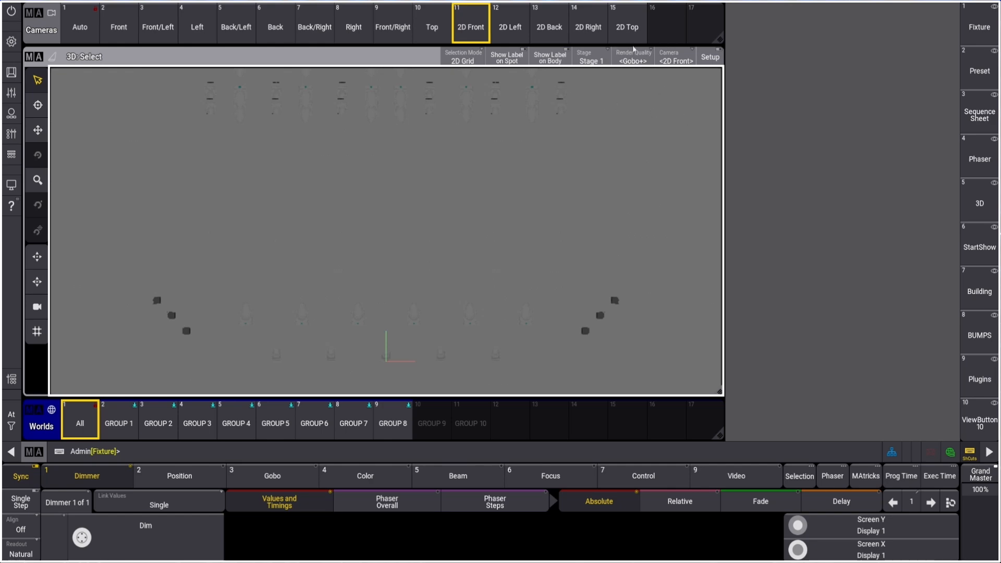
# Select StartShow Group 2 Linear and Group 4 Linear, then store them as World 13 and activate it in the 2D Top view.
pyautogui.click(627, 27)
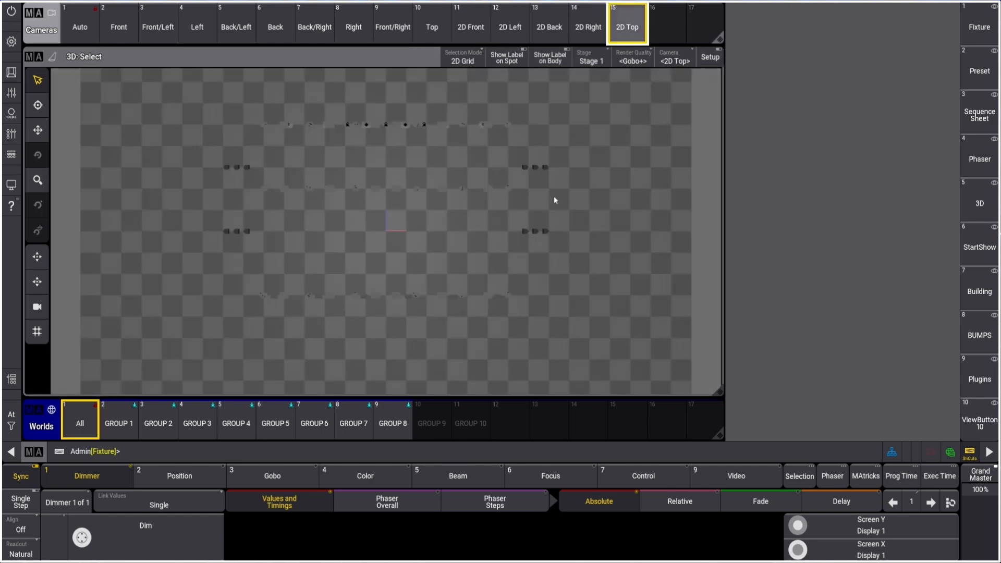
pyautogui.click(984, 71)
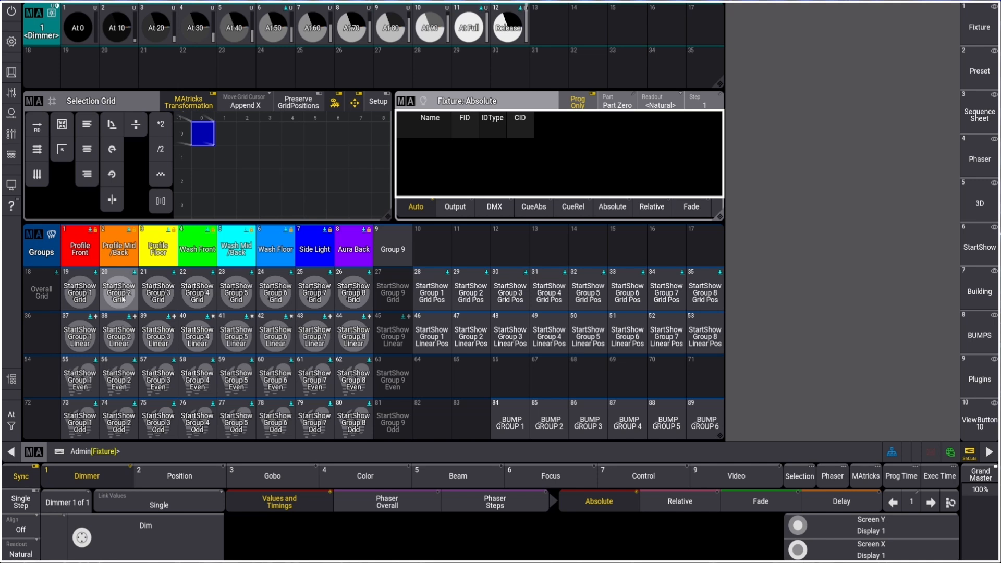
pyautogui.click(118, 333)
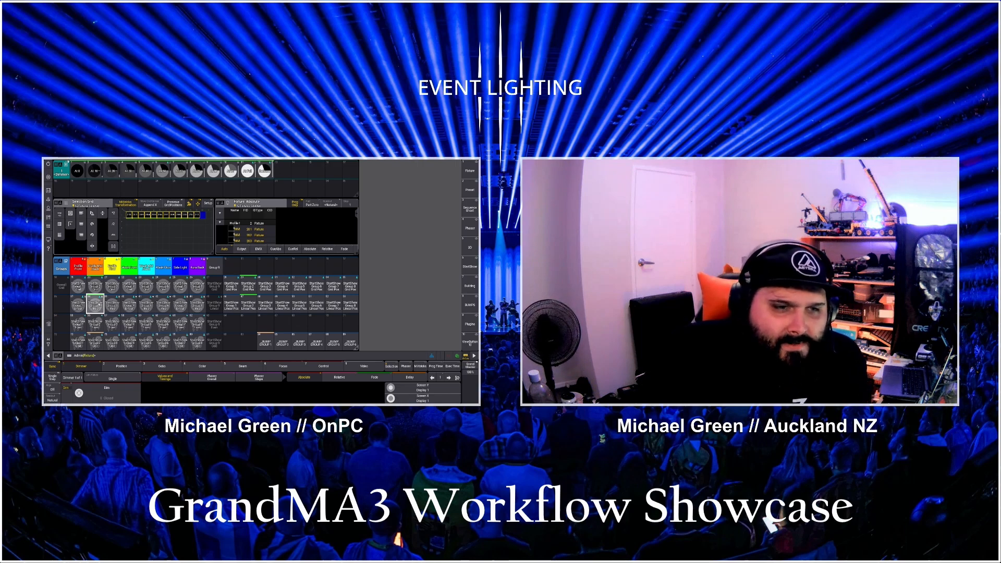
pyautogui.click(128, 304)
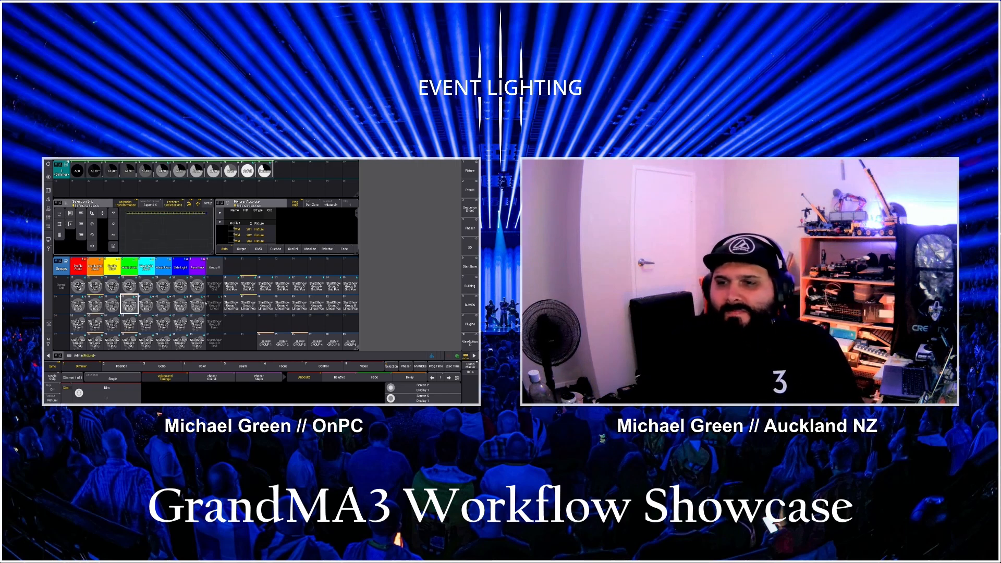
pyautogui.click(470, 342)
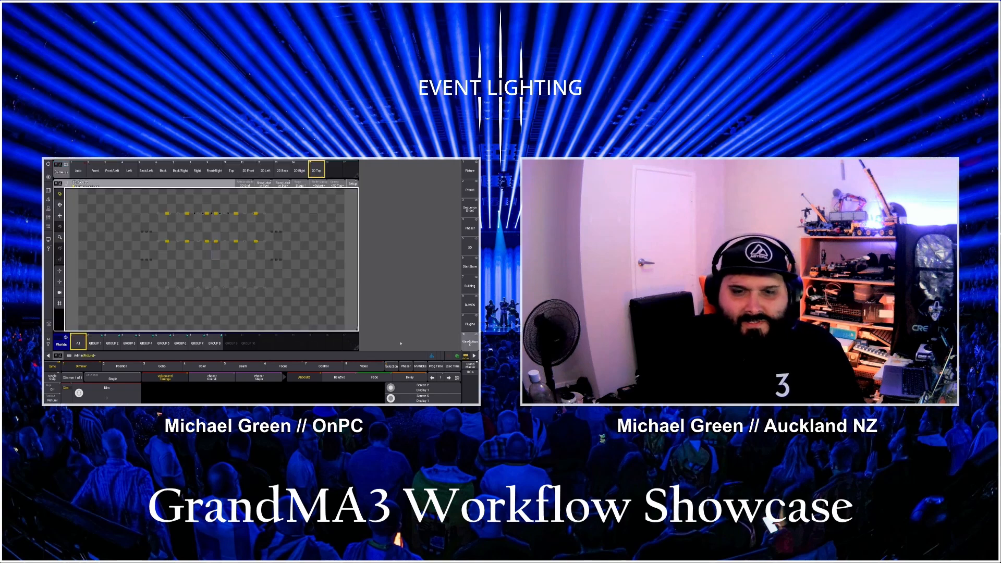
pyautogui.click(282, 342)
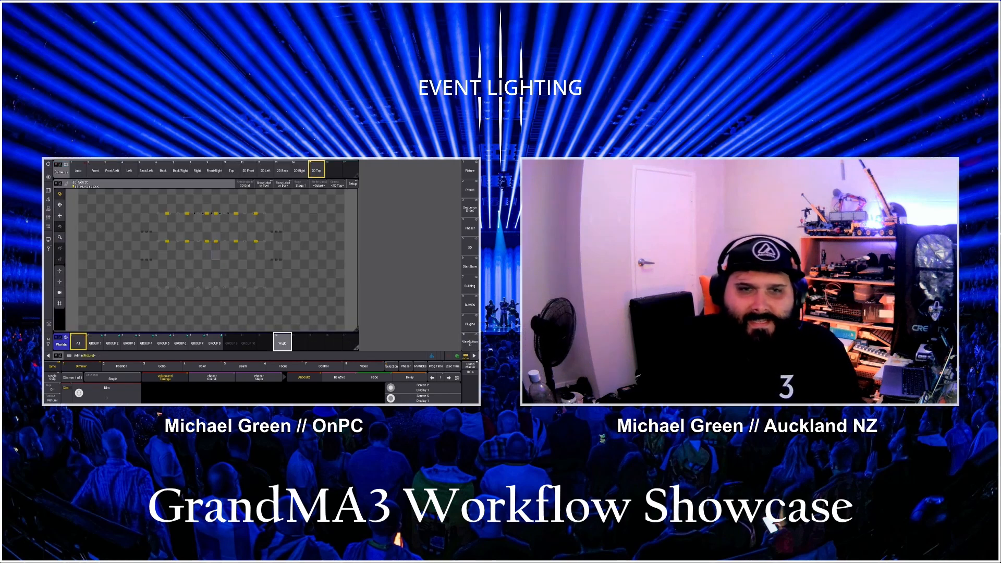
pyautogui.click(282, 342)
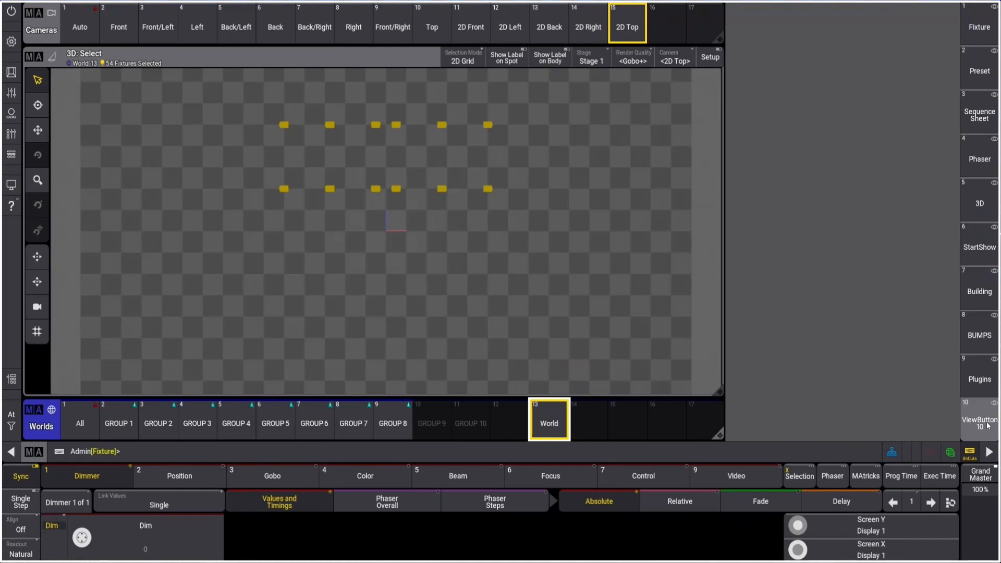
# Return to world 'All' with an empty selection and select the back row and rear side fixtures in the 2D Top view.
pyautogui.scroll(-1, 985, 419)
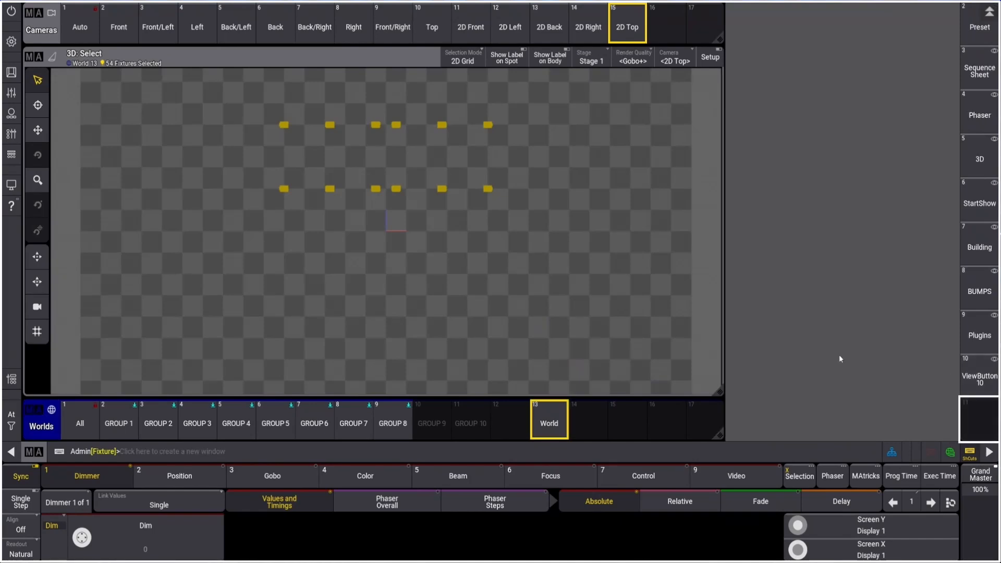
pyautogui.press('Escape')
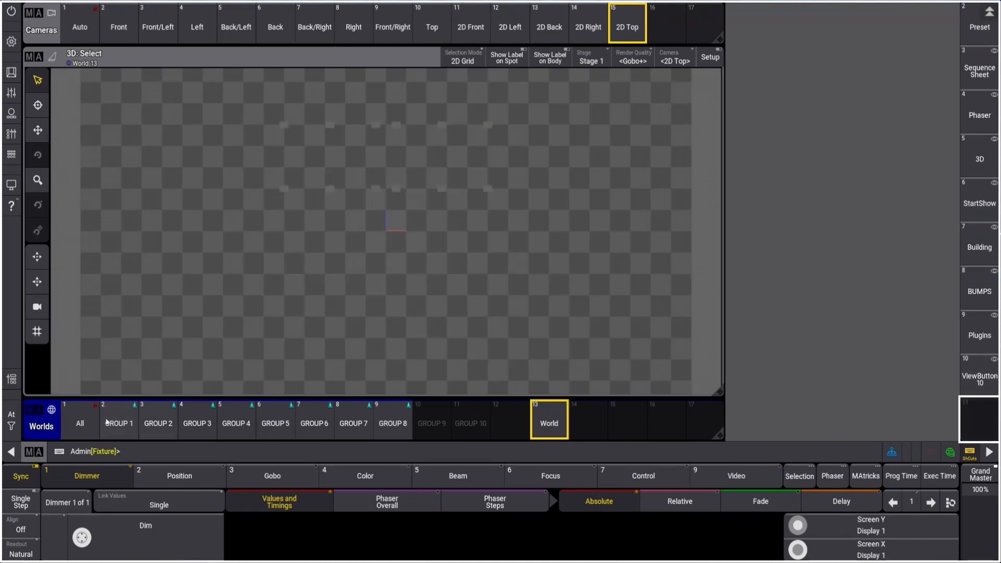
pyautogui.click(83, 422)
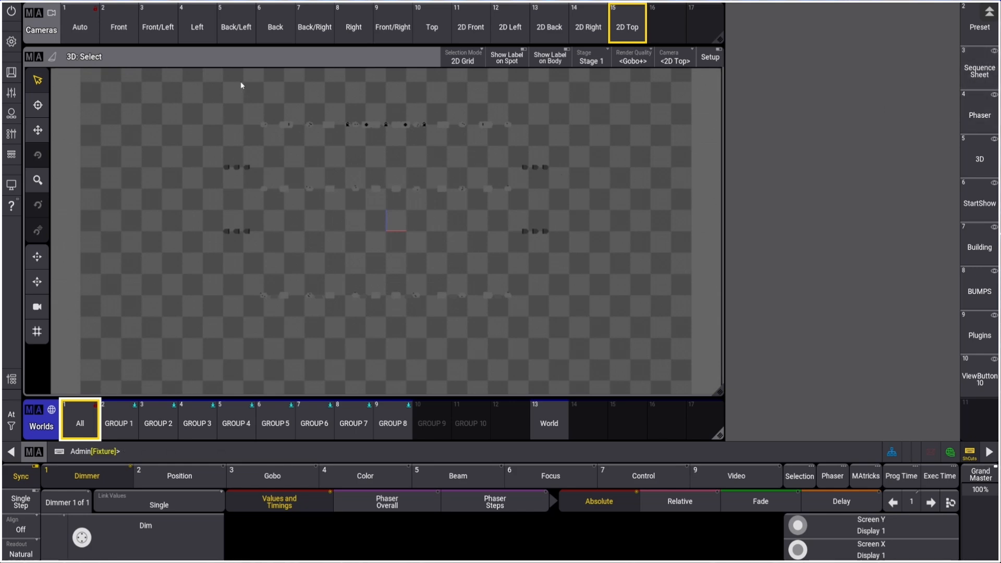
pyautogui.moveTo(239, 79); pyautogui.dragTo(541, 151)
pyautogui.moveTo(198, 82); pyautogui.dragTo(594, 179)
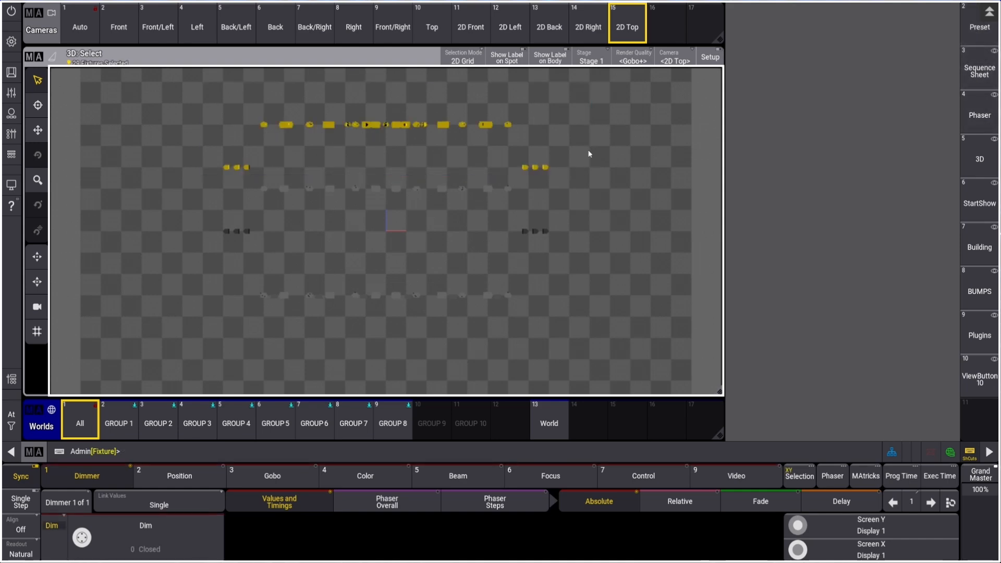
# Remove the StartShow Group 7, Group 6 and Group 3 Grid fixtures from the current selection.
pyautogui.click(979, 112)
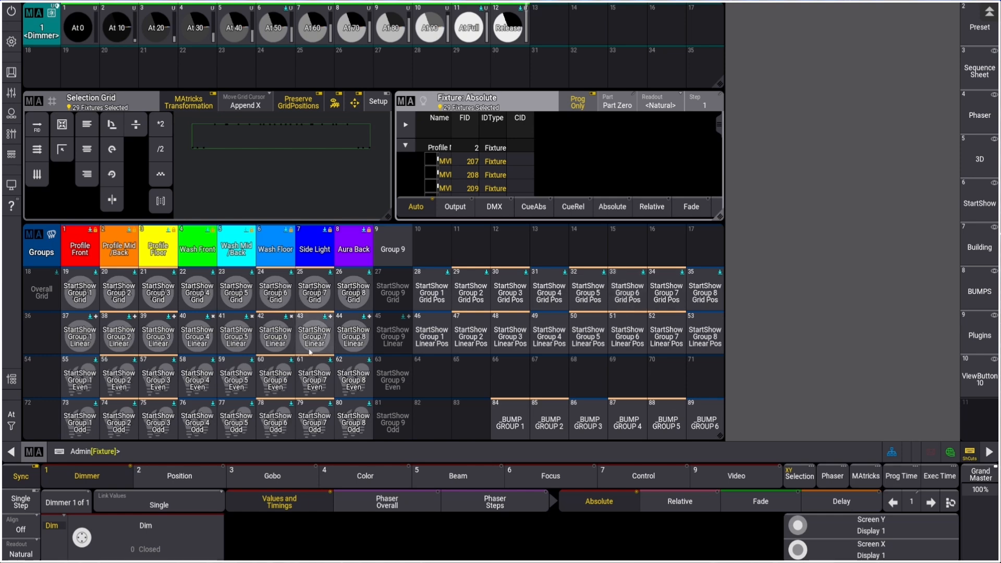
pyautogui.click(316, 294)
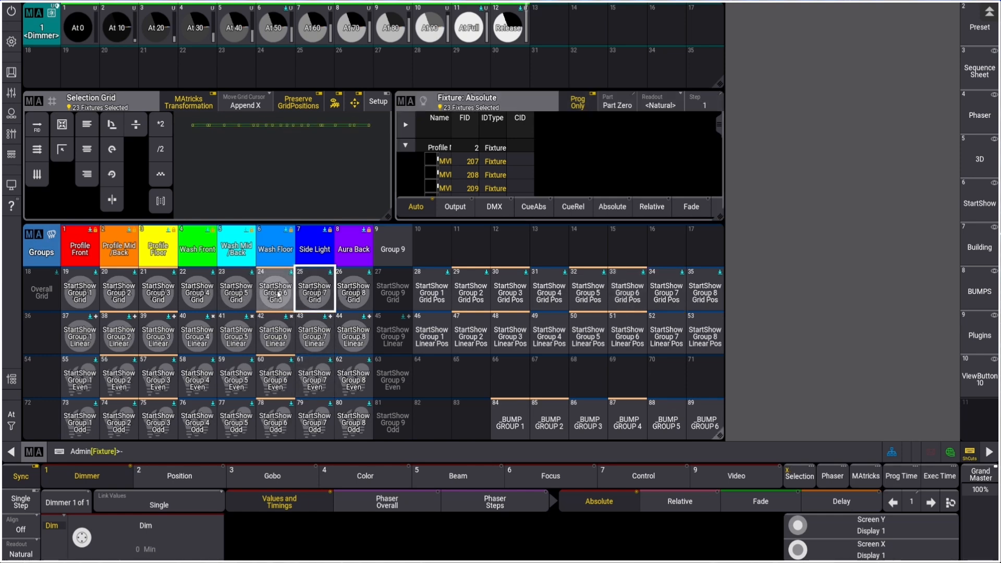
pyautogui.click(158, 293)
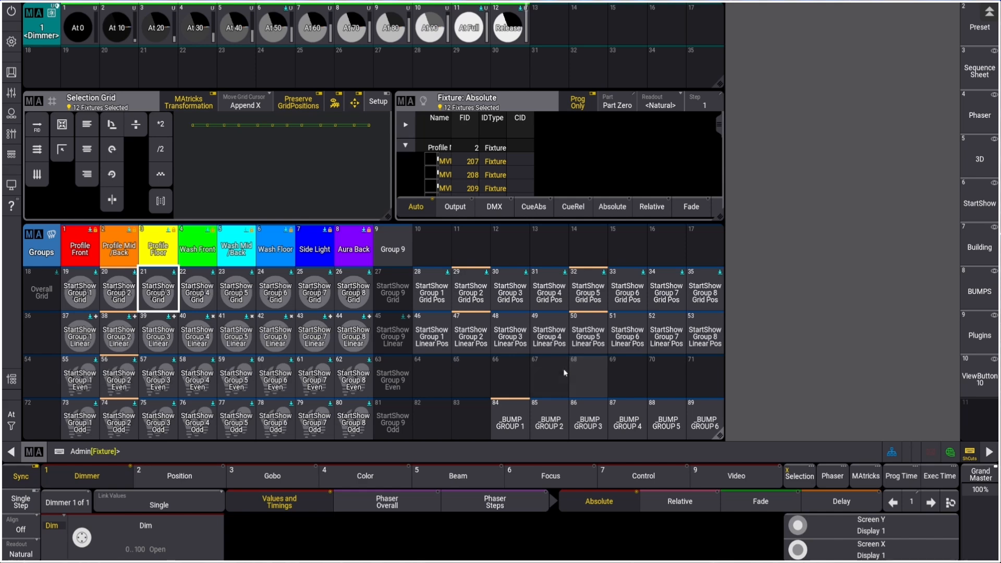
pyautogui.click(582, 307)
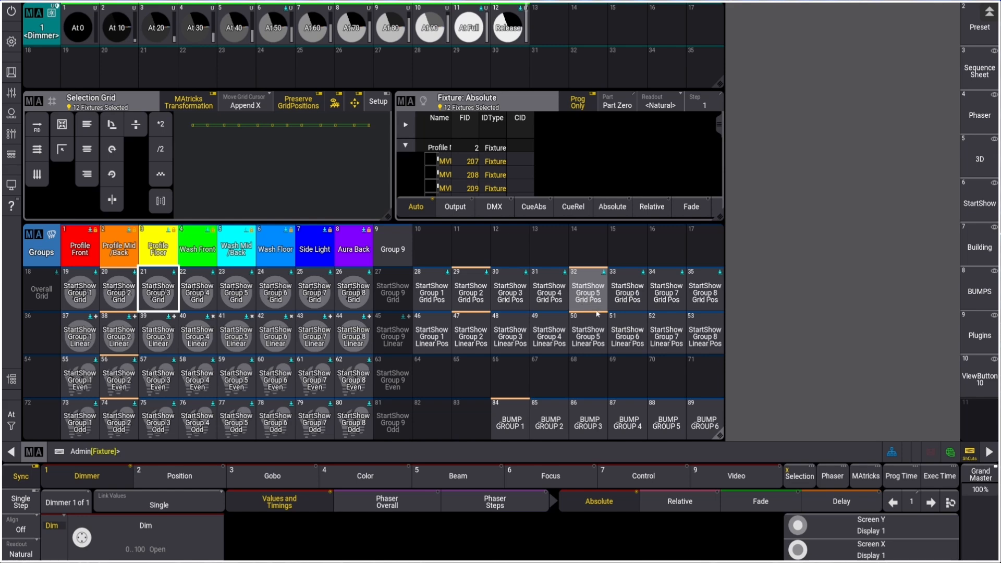
# Open the empty view 11 and add a Layouts pool with a Layout Viewer window above it.
pyautogui.click(982, 410)
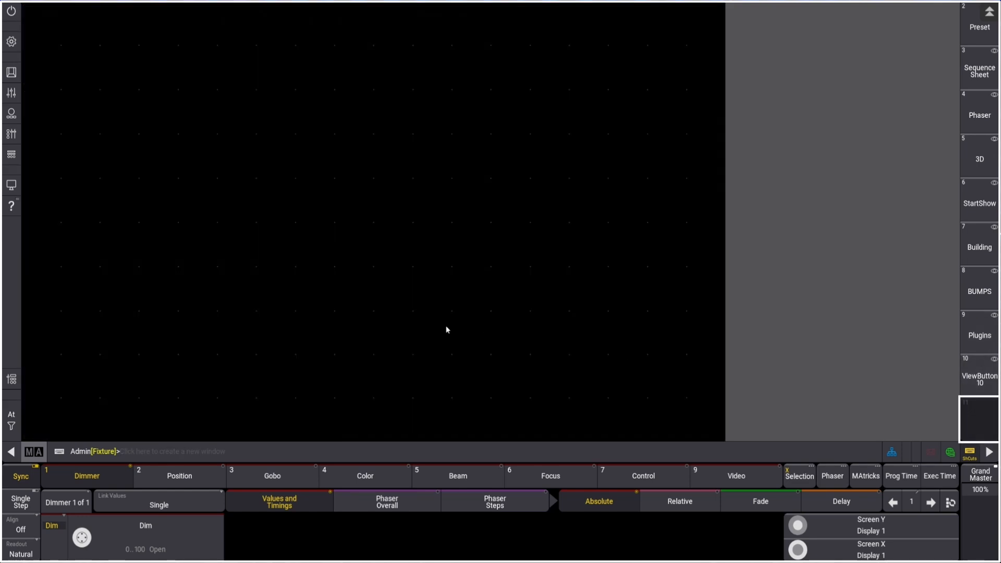
pyautogui.click(26, 401)
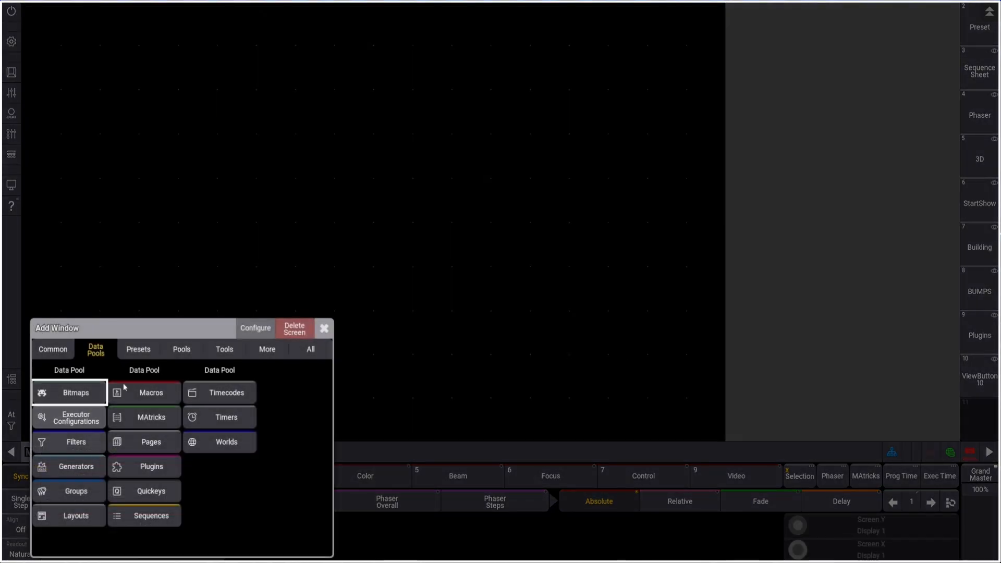
pyautogui.click(73, 515)
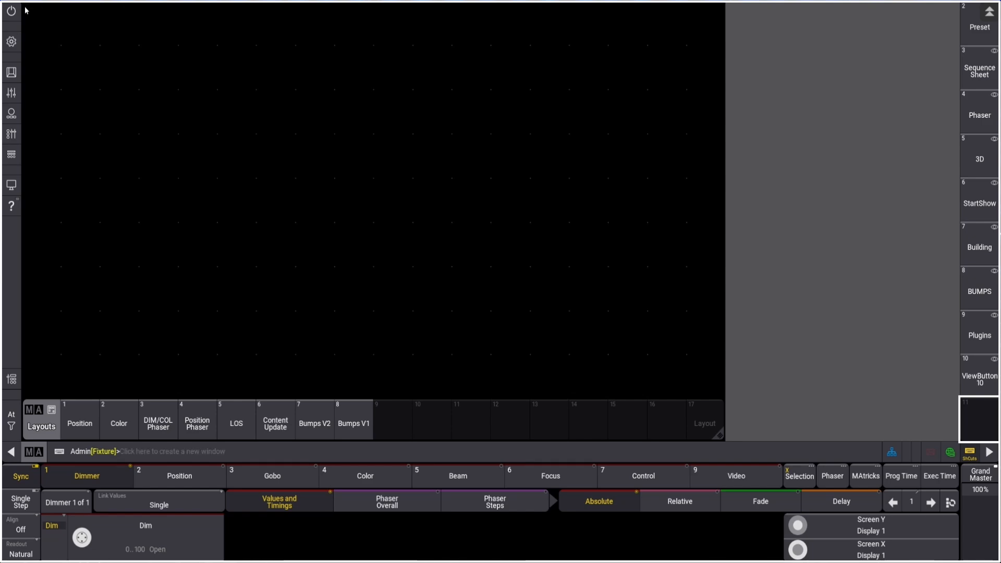
pyautogui.click(26, 9)
pyautogui.click(51, 41)
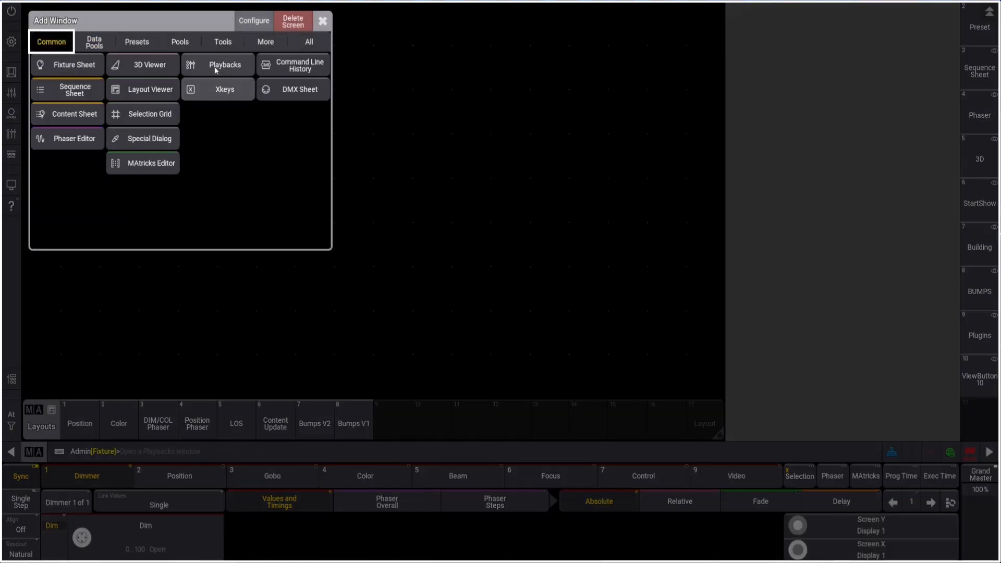
pyautogui.click(141, 89)
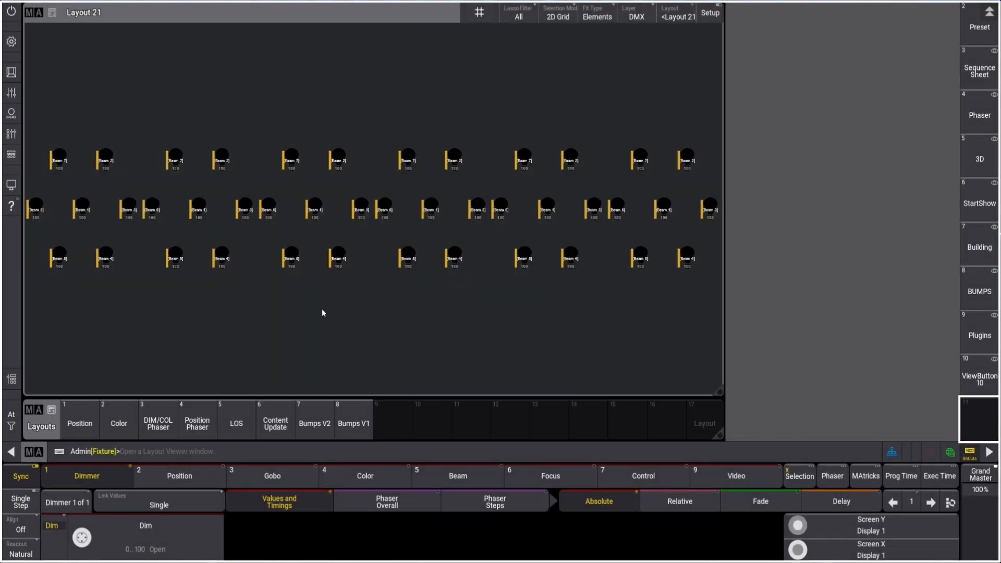
# Assign the selected fixtures to Layout 23 and select it so its whole row is centred in the Layout Viewer.
pyautogui.scroll(-1, 400, 423)
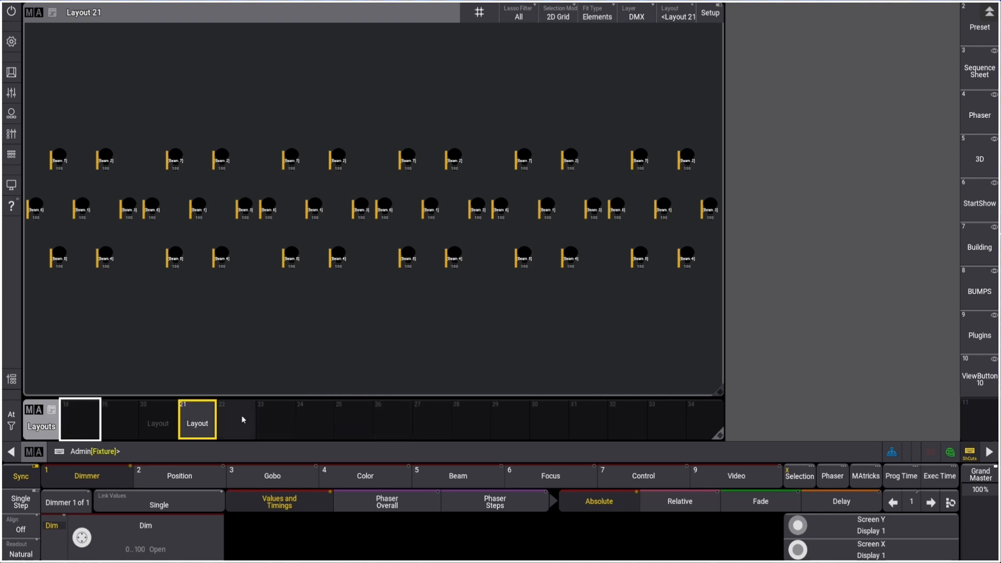
pyautogui.press('a')
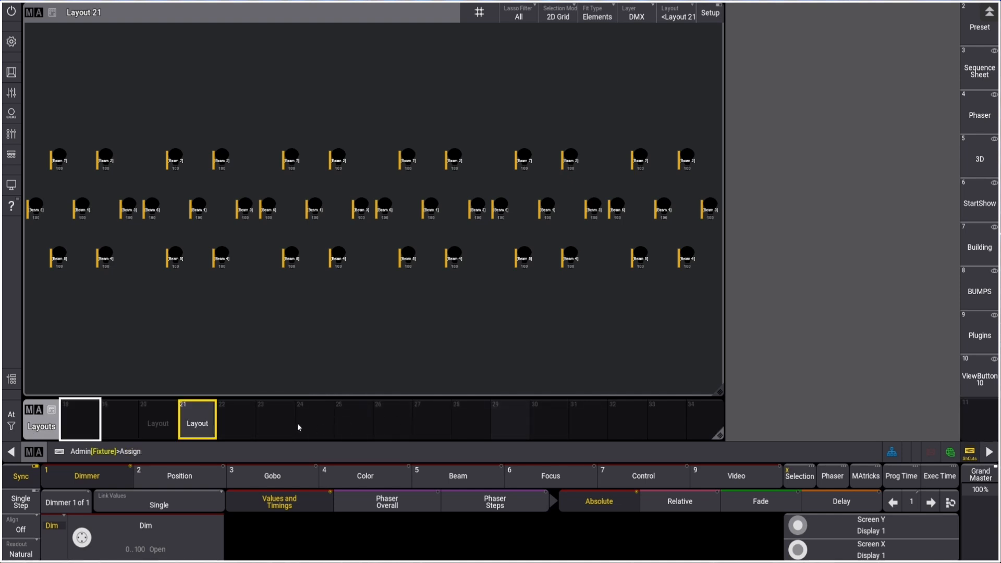
pyautogui.click(279, 423)
pyautogui.click(279, 423)
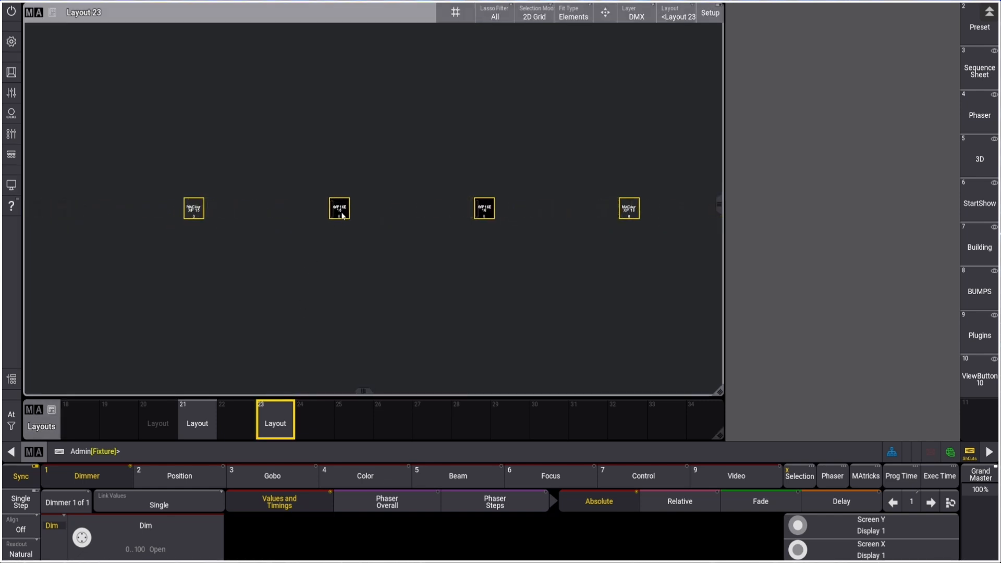
pyautogui.scroll(-10, 182, 205)
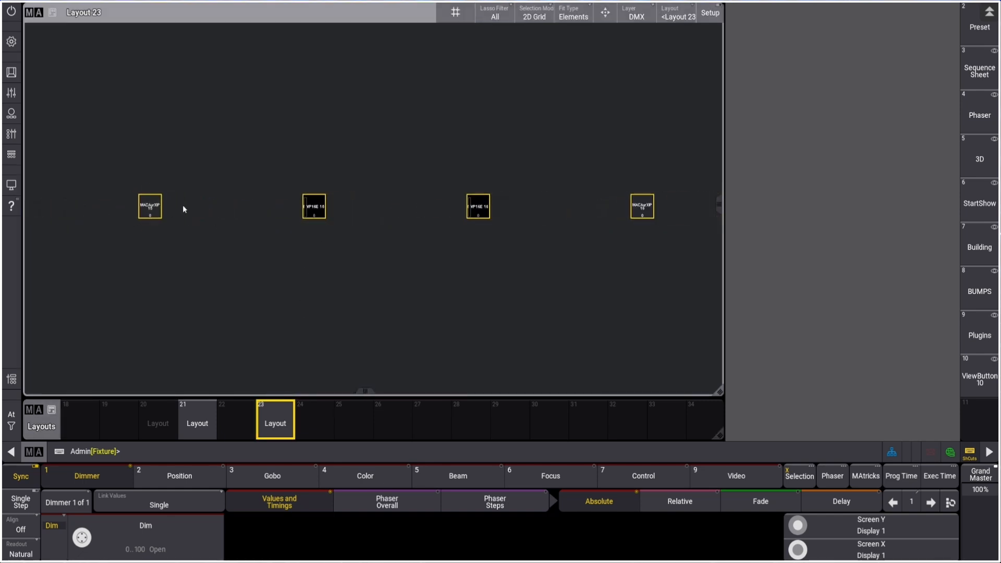
pyautogui.scroll(3, 198, 259)
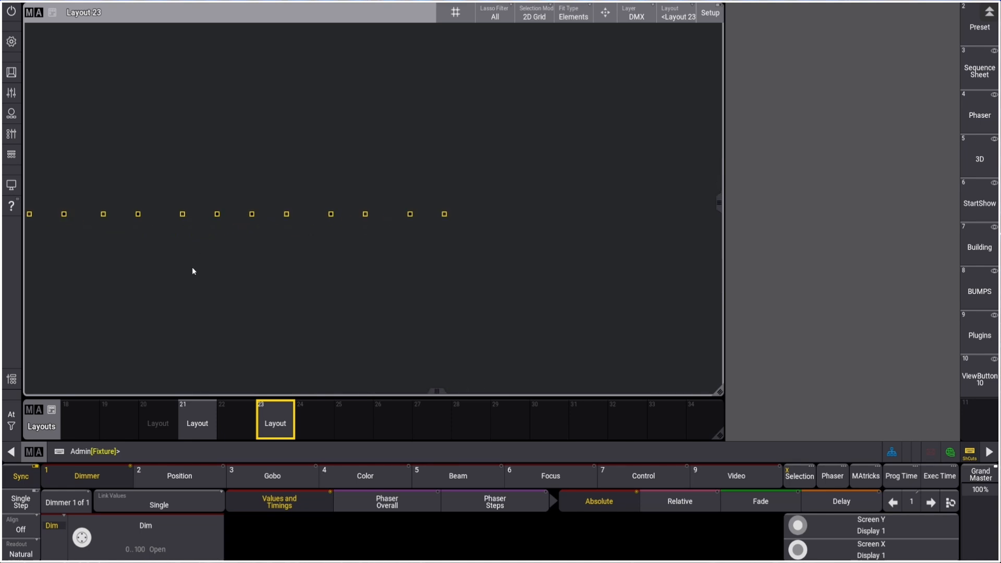
pyautogui.moveTo(445, 386); pyautogui.dragTo(374, 386)
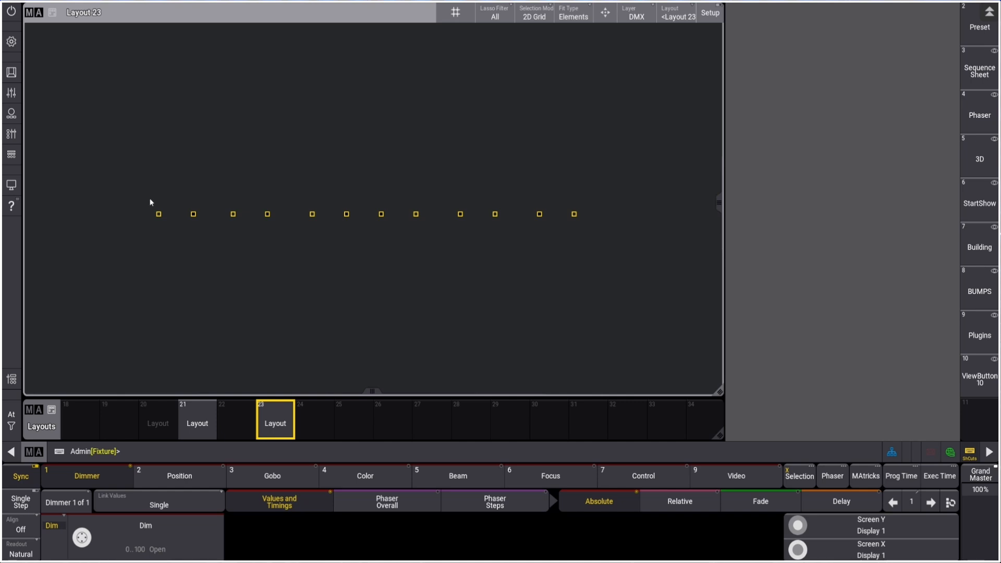
pyautogui.scroll(2, 154, 203)
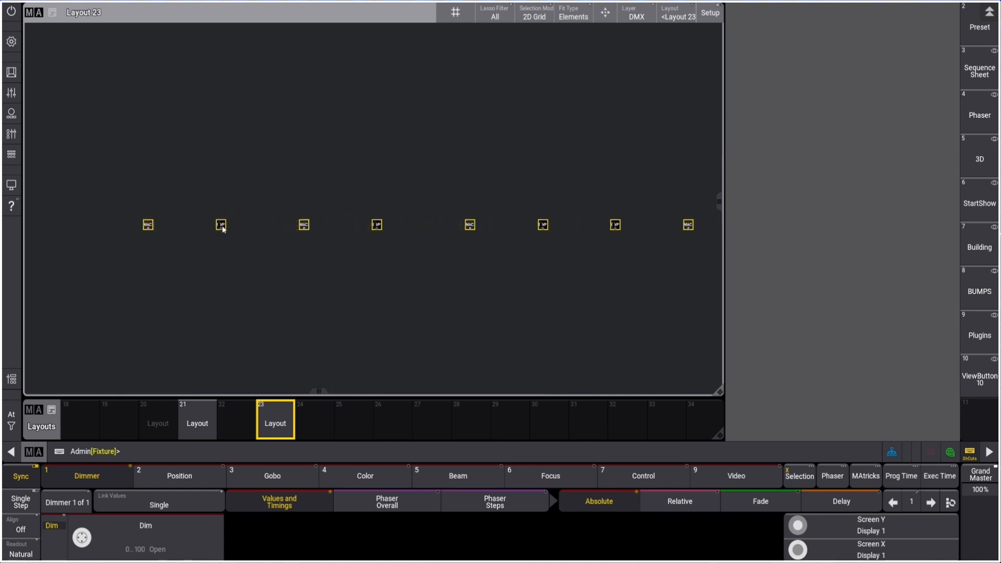
pyautogui.scroll(1, 223, 229)
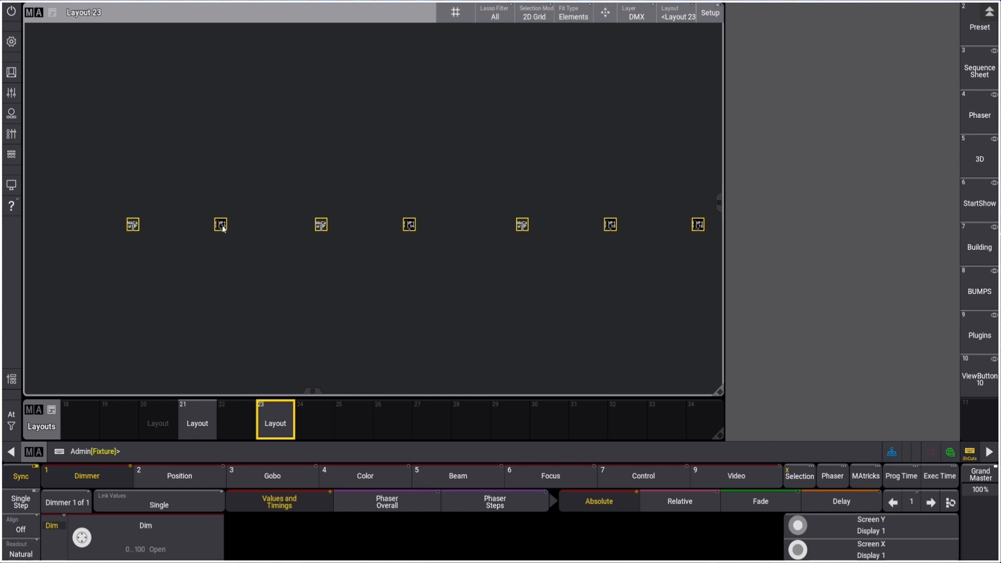
pyautogui.press('Escape')
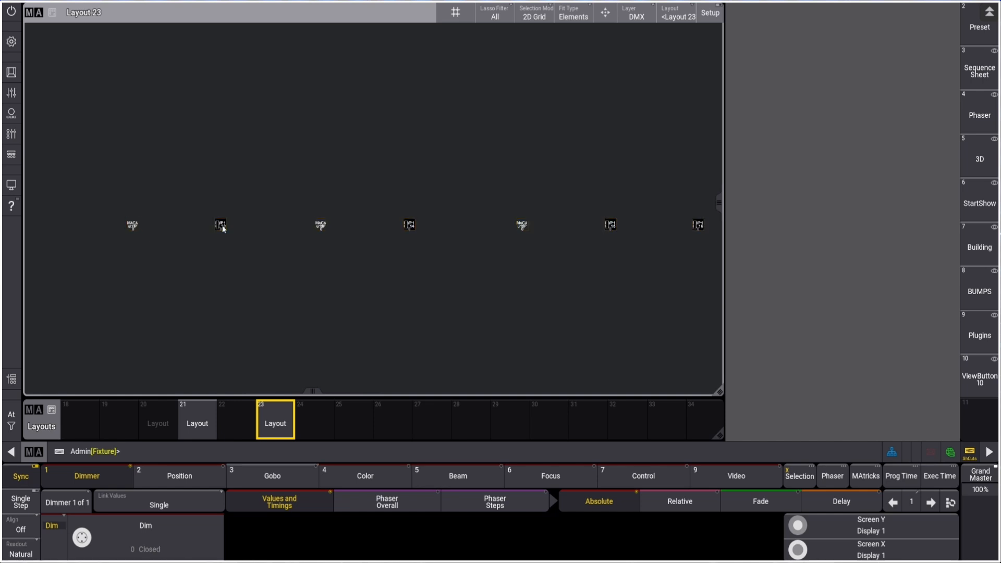
pyautogui.hotkey('ctrl', 'z')
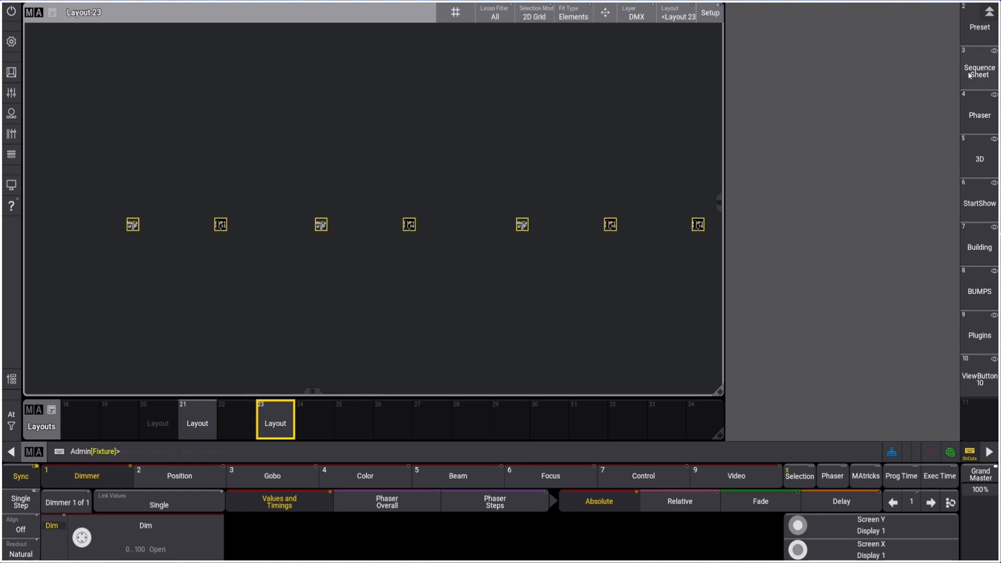
# Open the Preset view, clear the current selection and select the StartShow Group 2 Grid Pos fixtures.
pyautogui.click(980, 23)
pyautogui.press('Escape')
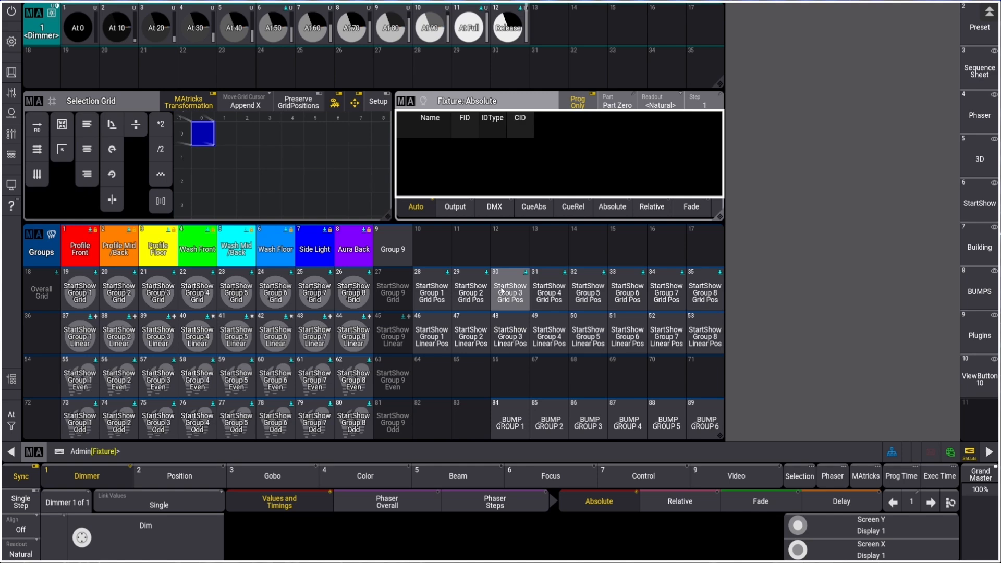
pyautogui.click(501, 291)
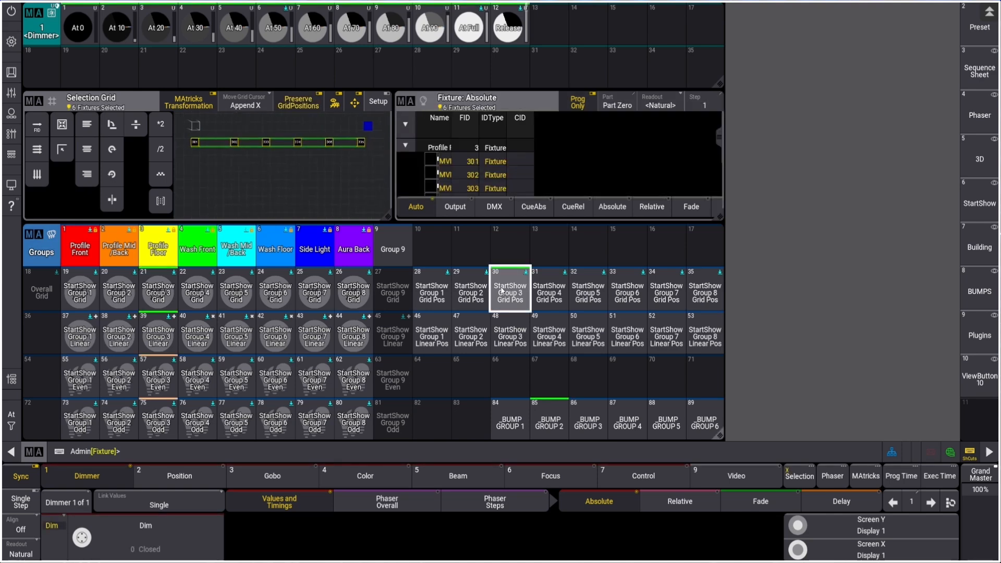
pyautogui.click(472, 295)
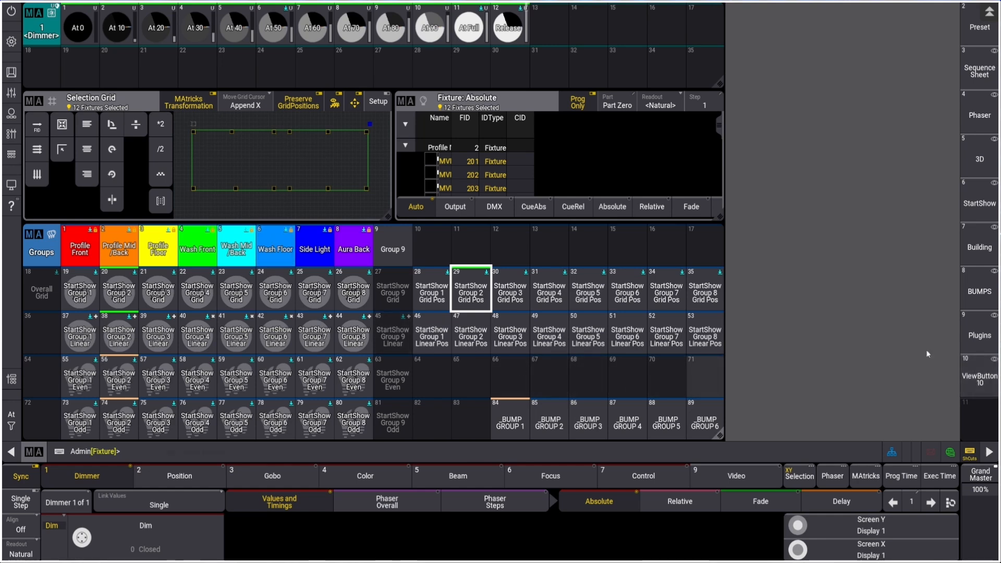
# Fill empty view 11 with a Layout Viewer above a Layouts pool and store it as ViewButton 11.
pyautogui.click(981, 428)
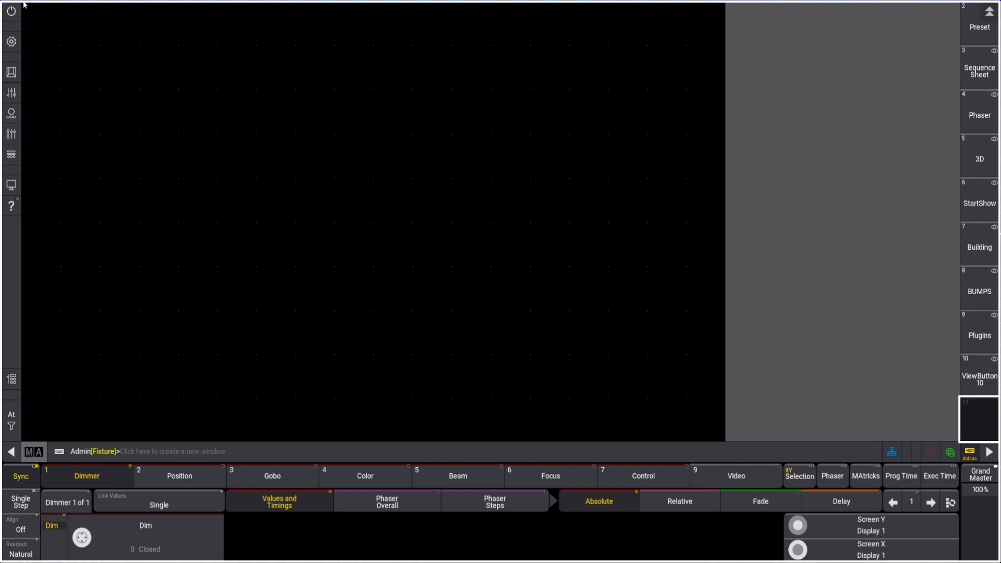
pyautogui.moveTo(23, 5); pyautogui.dragTo(722, 398)
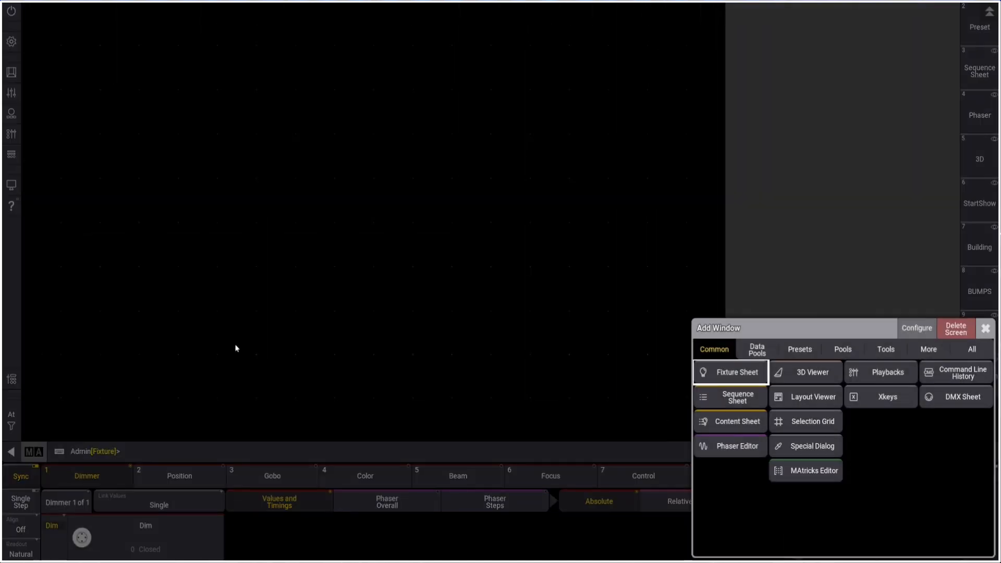
pyautogui.click(806, 396)
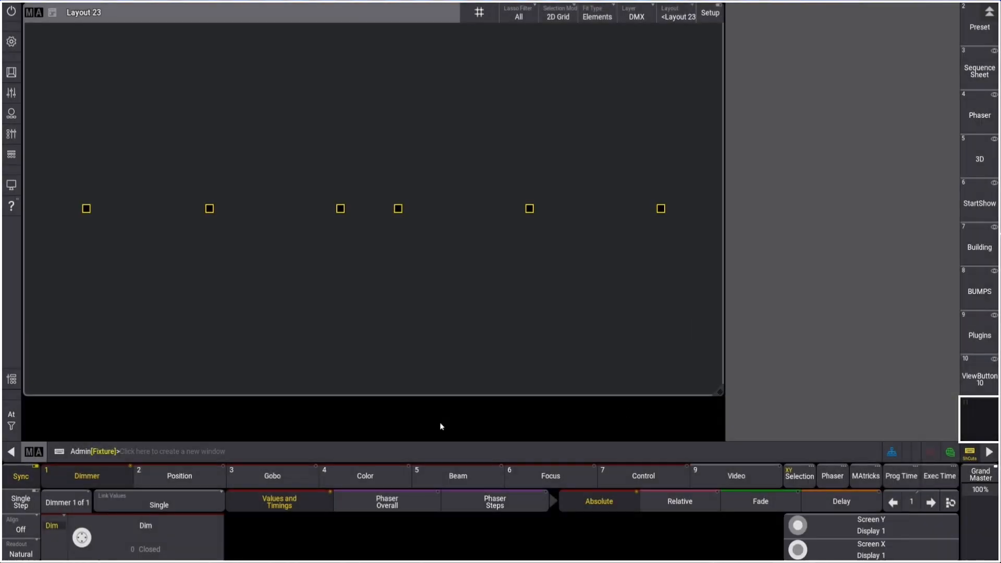
pyautogui.click(27, 403)
pyautogui.click(97, 349)
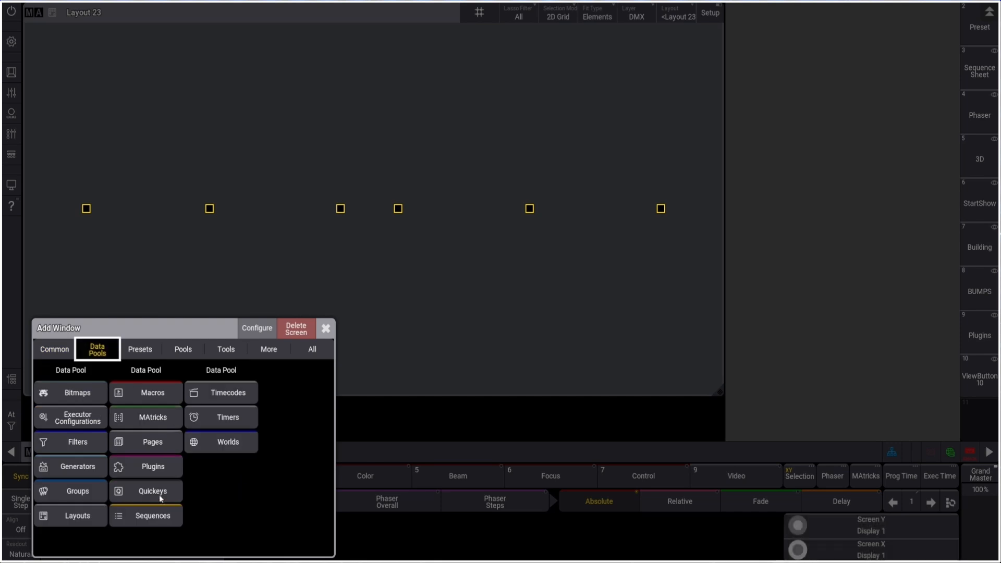
pyautogui.click(77, 515)
pyautogui.click(979, 417)
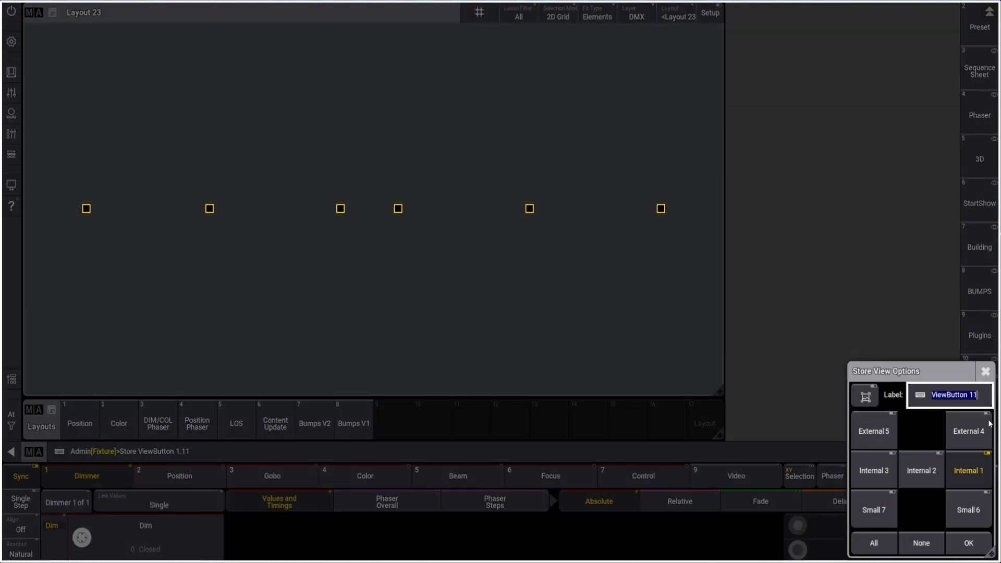
pyautogui.press('Return')
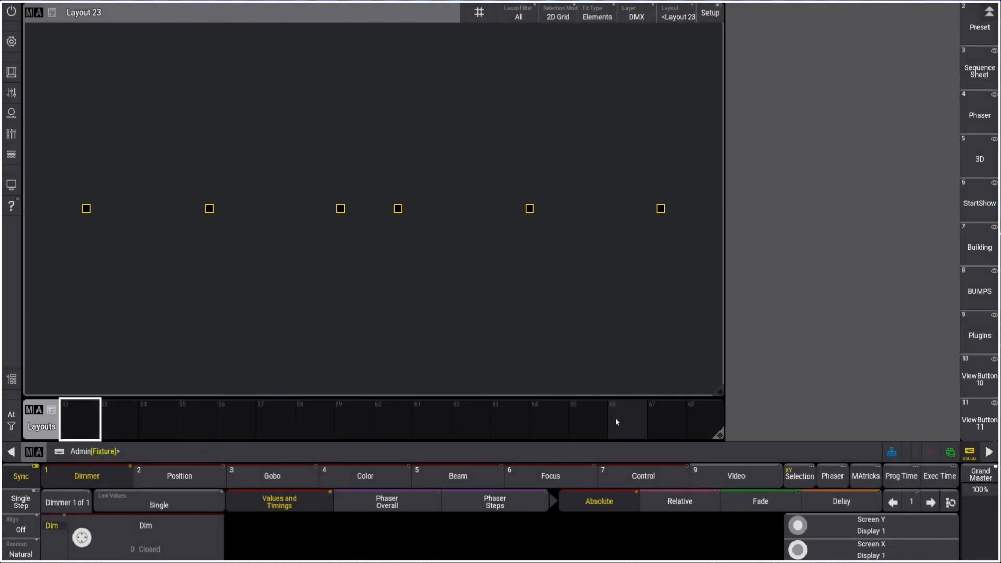
# Replace the contents of Layout 23 with the selected profile fixtures and compare it with Layout 21.
pyautogui.scroll(-1, 603, 415)
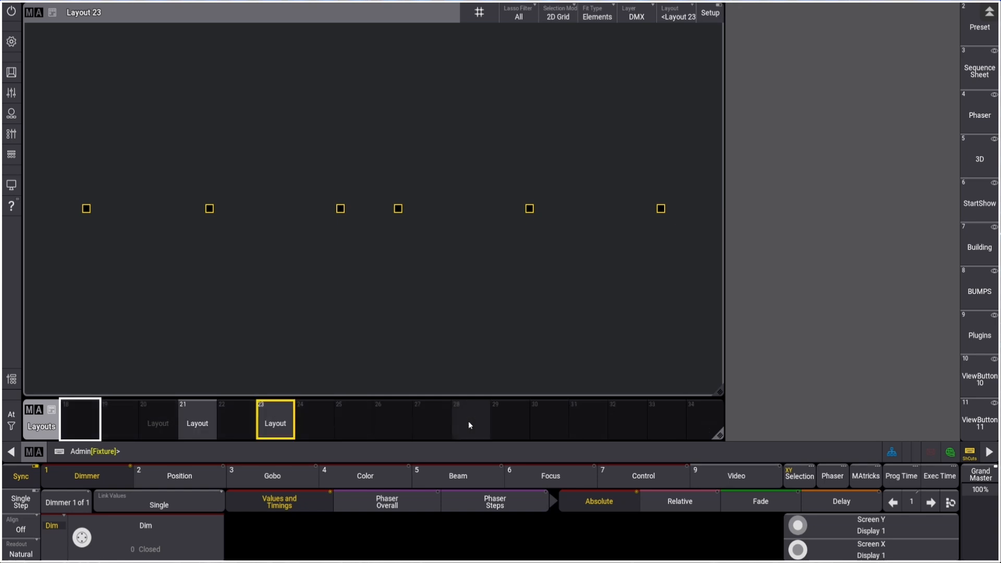
pyautogui.click(275, 421)
pyautogui.click(402, 310)
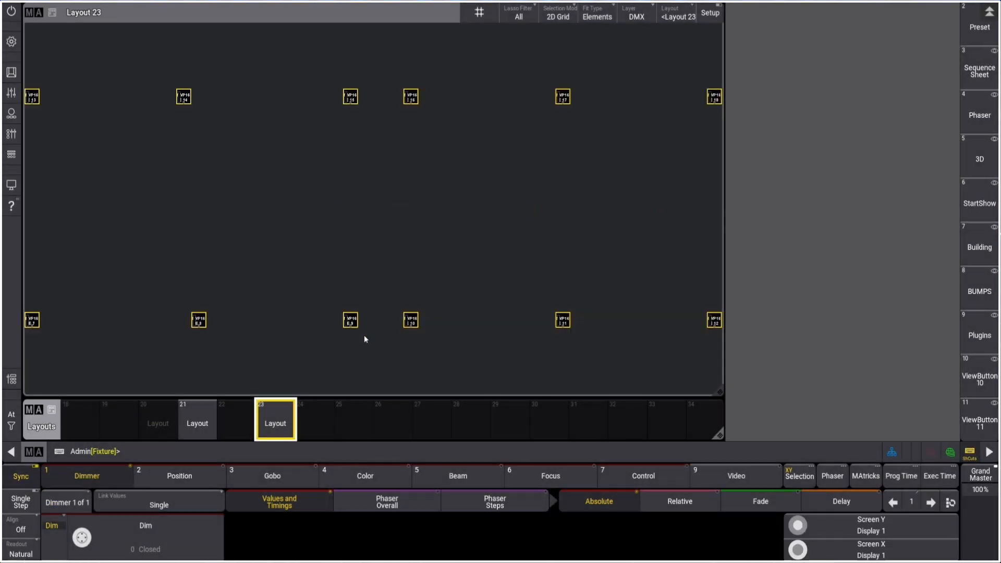
pyautogui.click(195, 423)
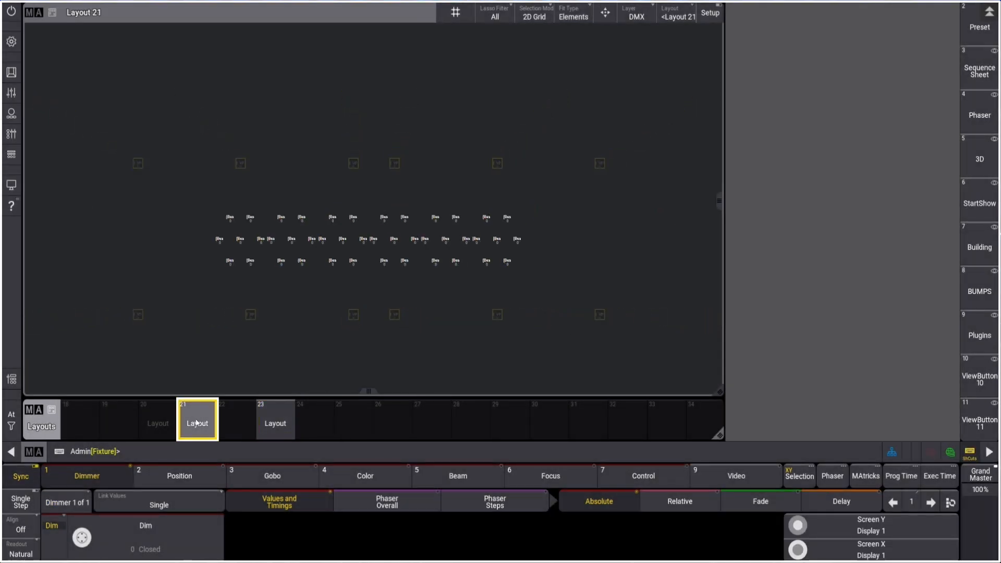
pyautogui.click(278, 420)
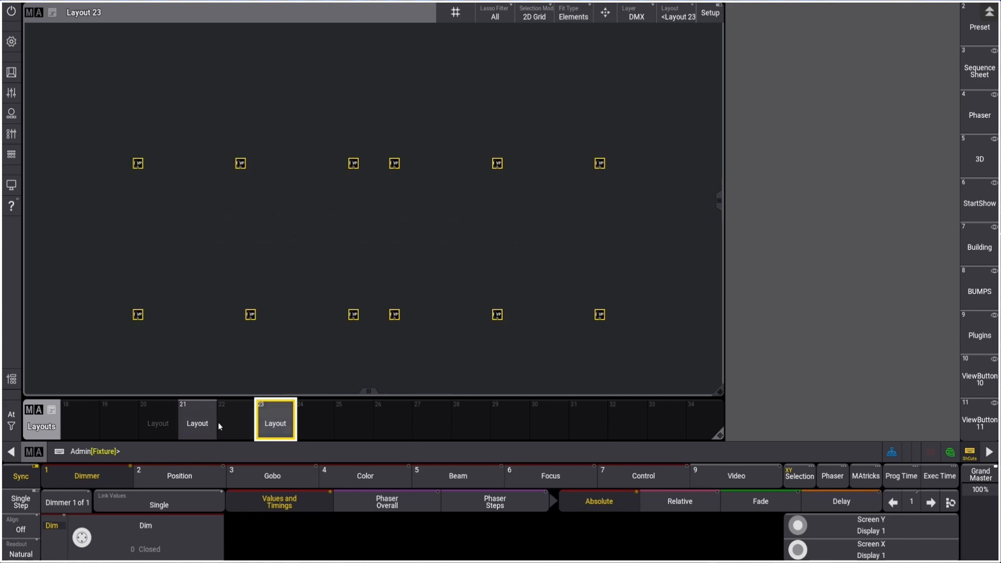
pyautogui.click(197, 423)
# Select the StartShow Group 5 Grid fixtures and add them to Layout 23 above the two profile rows.
pyautogui.click(983, 61)
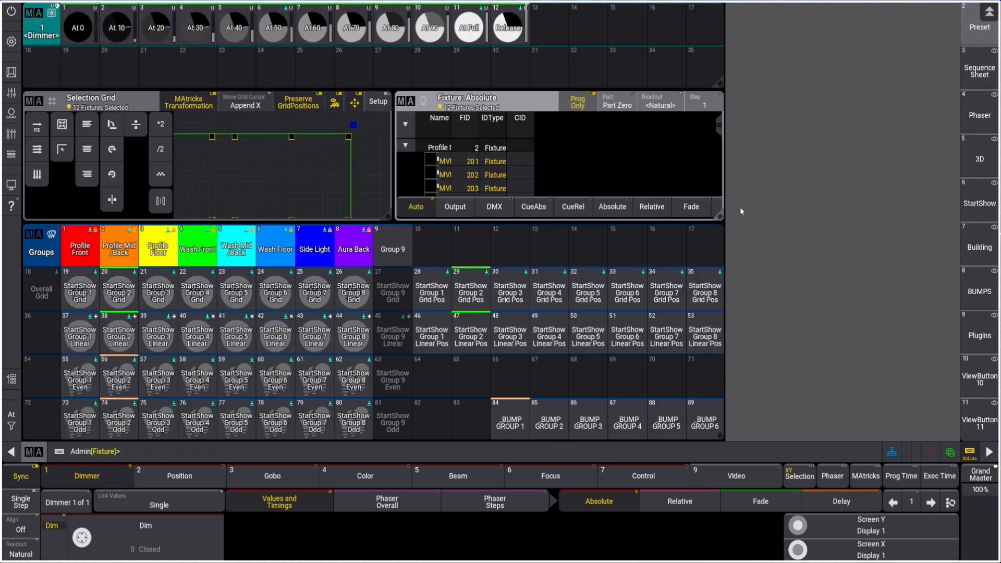
pyautogui.click(235, 292)
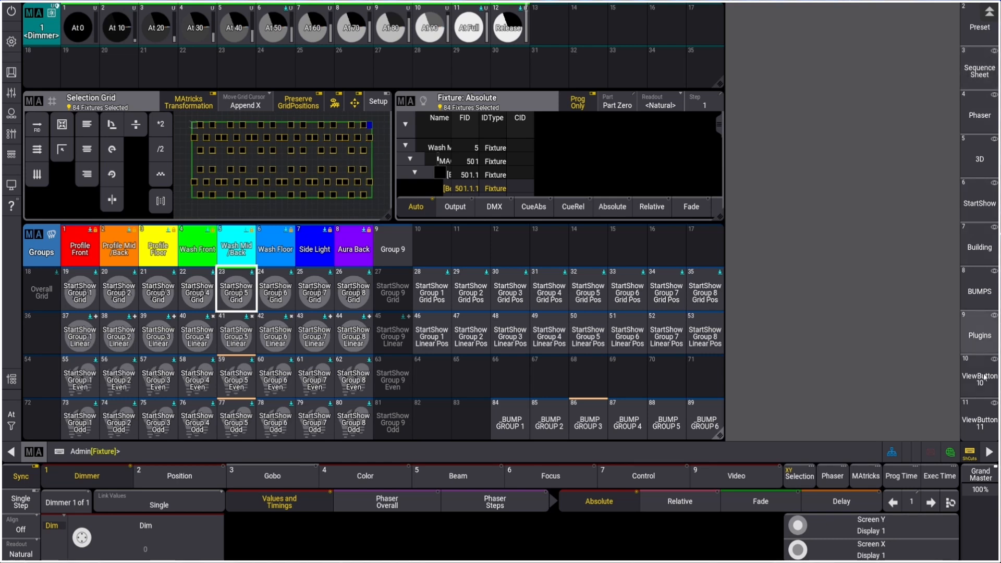
pyautogui.click(979, 419)
pyautogui.click(355, 422)
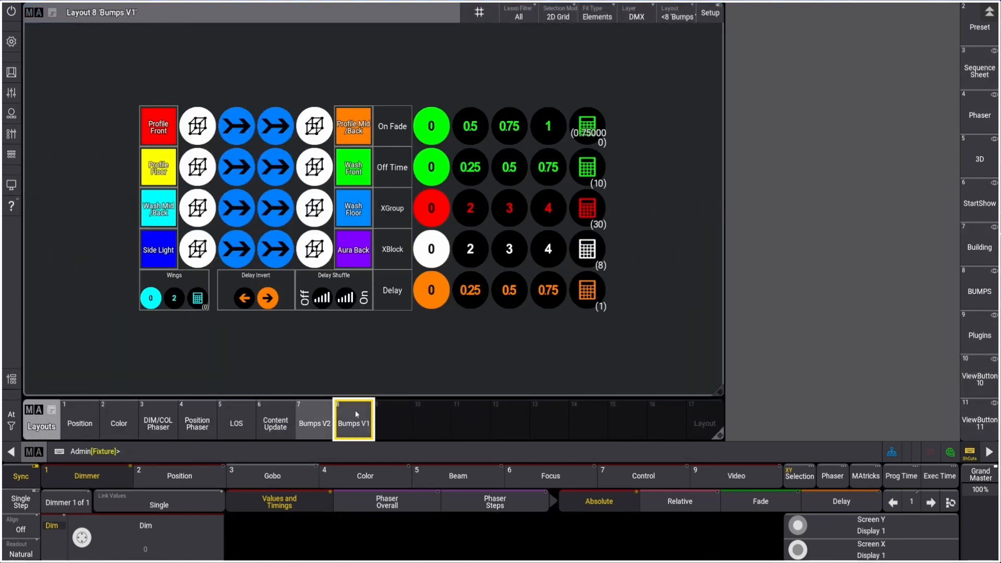
pyautogui.scroll(-7, 354, 411)
pyautogui.scroll(5, 355, 411)
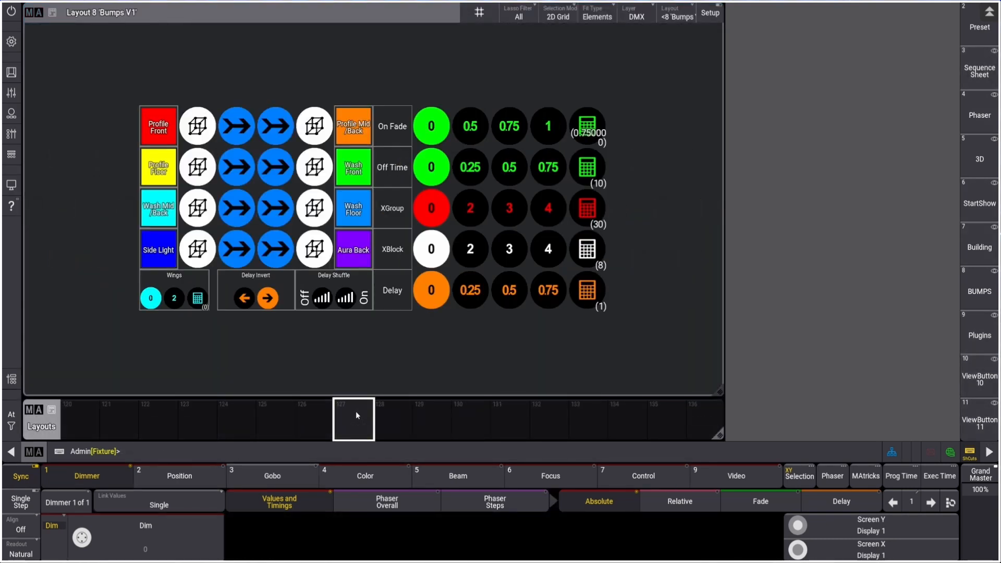
pyautogui.scroll(2, 356, 414)
pyautogui.click(275, 419)
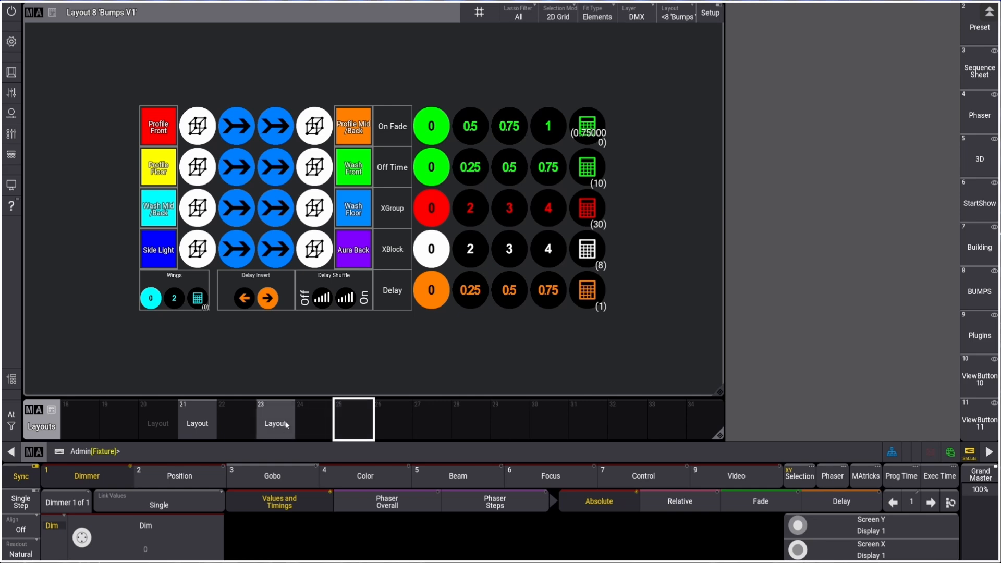
pyautogui.scroll(-5, 370, 256)
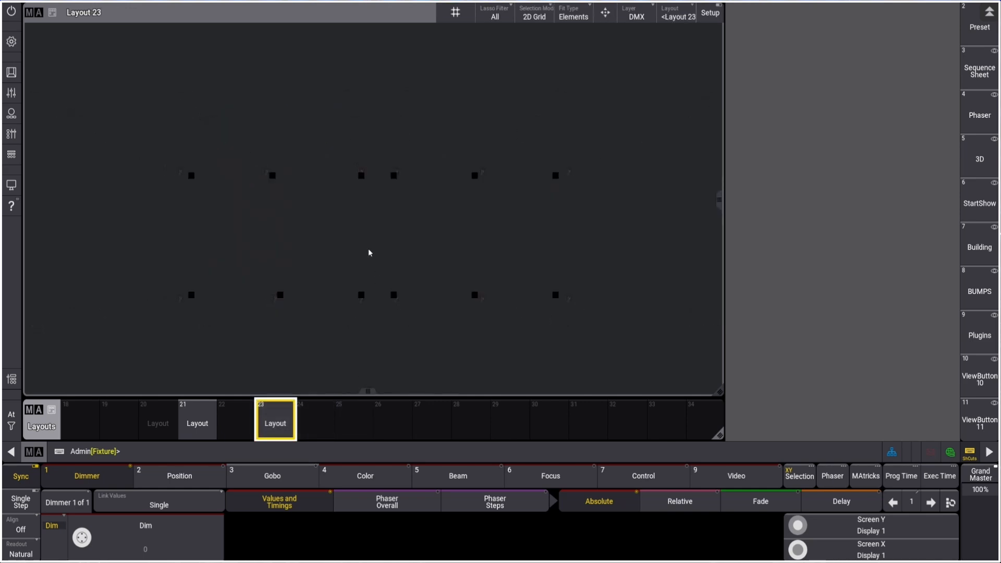
pyautogui.click(369, 117)
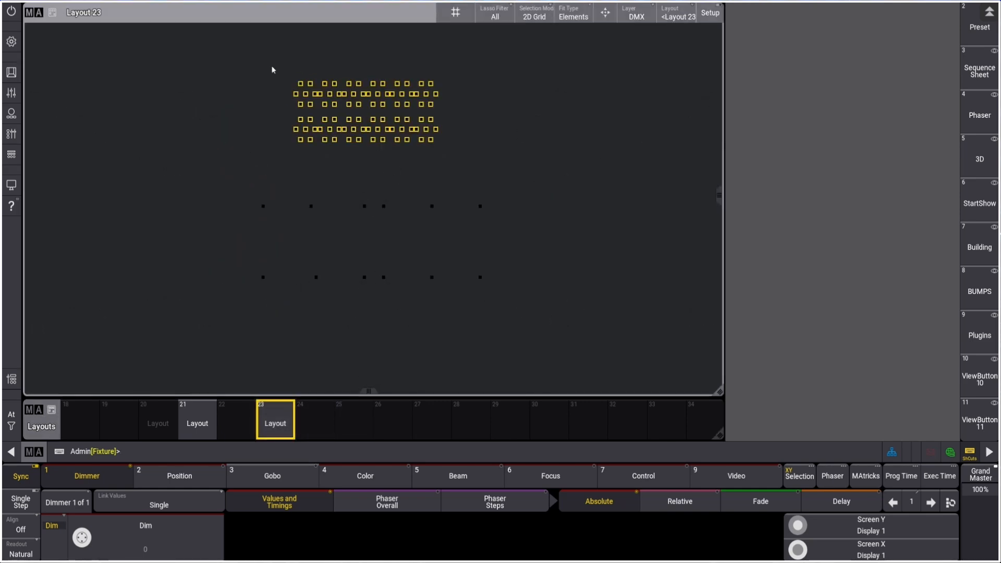
# Turn on layout setup and separate the two wash blocks, moving the upper 42 elements to Y 1390 .. 1590.
pyautogui.click(708, 13)
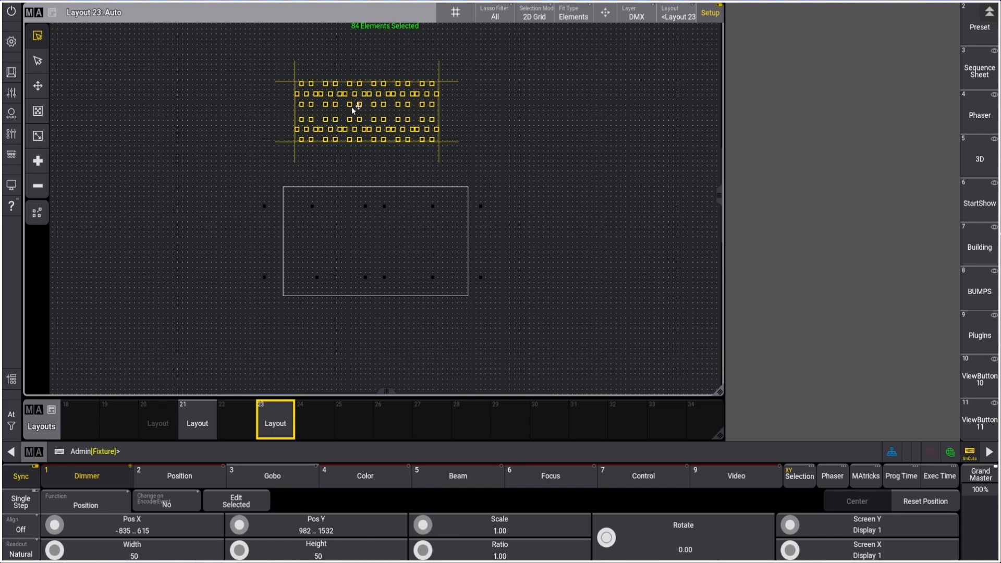
pyautogui.moveTo(353, 111)
pyautogui.mouseDown()
pyautogui.moveTo(353, 210)
pyautogui.moveTo(351, 133)
pyautogui.mouseUp()
pyautogui.click(386, 243)
pyautogui.moveTo(286, 97)
pyautogui.mouseDown()
pyautogui.moveTo(383, 128)
pyautogui.moveTo(455, 133)
pyautogui.mouseUp()
pyautogui.moveTo(379, 119); pyautogui.dragTo(379, 88)
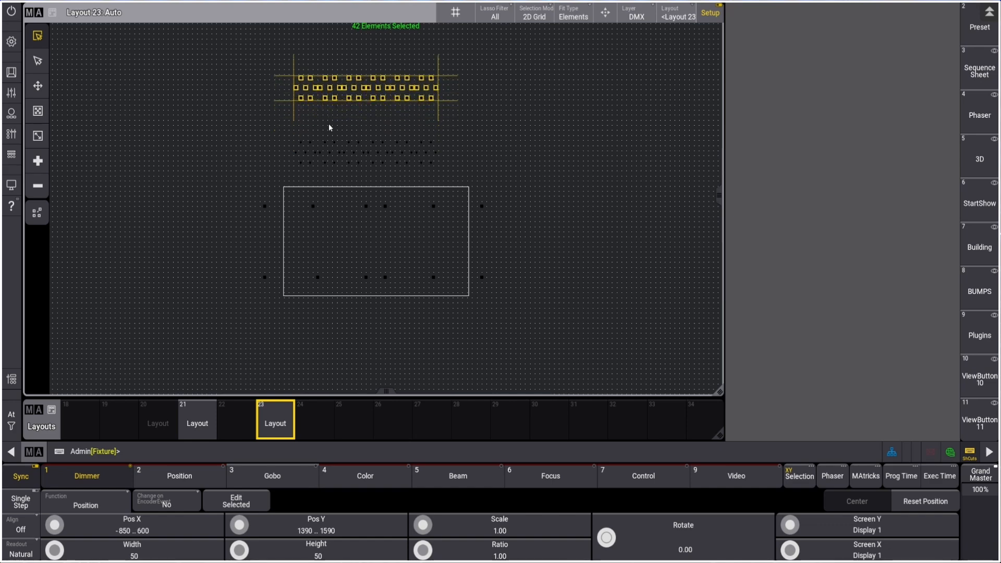
# Move the upper block's first two seven-element washes to X -1140 .. -940 and X -770 .. -570, placing one profile from the upper row after each.
pyautogui.moveTo(274, 58)
pyautogui.mouseDown()
pyautogui.moveTo(320, 109)
pyautogui.moveTo(303, 89)
pyautogui.moveTo(287, 88)
pyautogui.mouseUp()
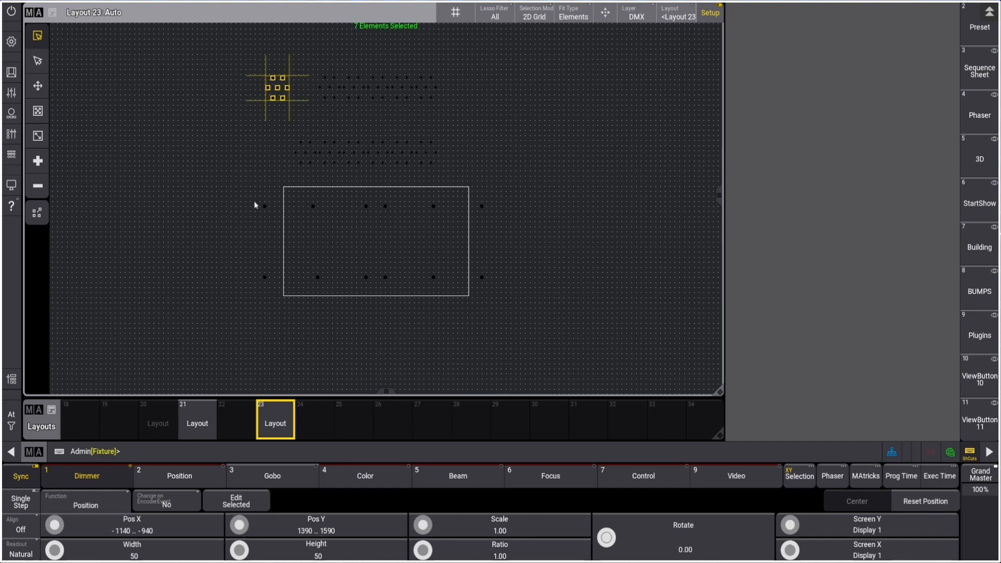
pyautogui.moveTo(264, 206); pyautogui.dragTo(324, 89)
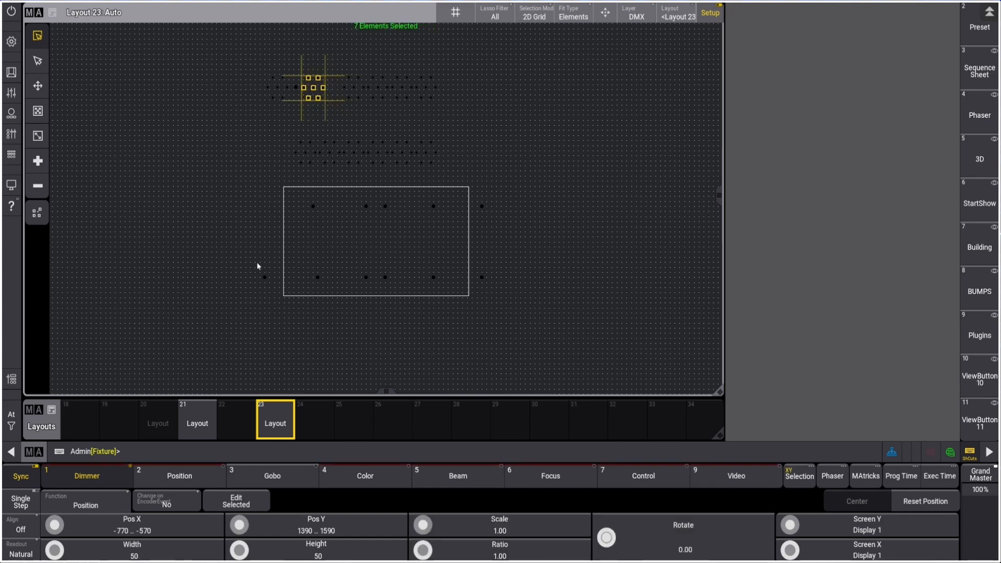
pyautogui.moveTo(313, 206); pyautogui.dragTo(366, 98)
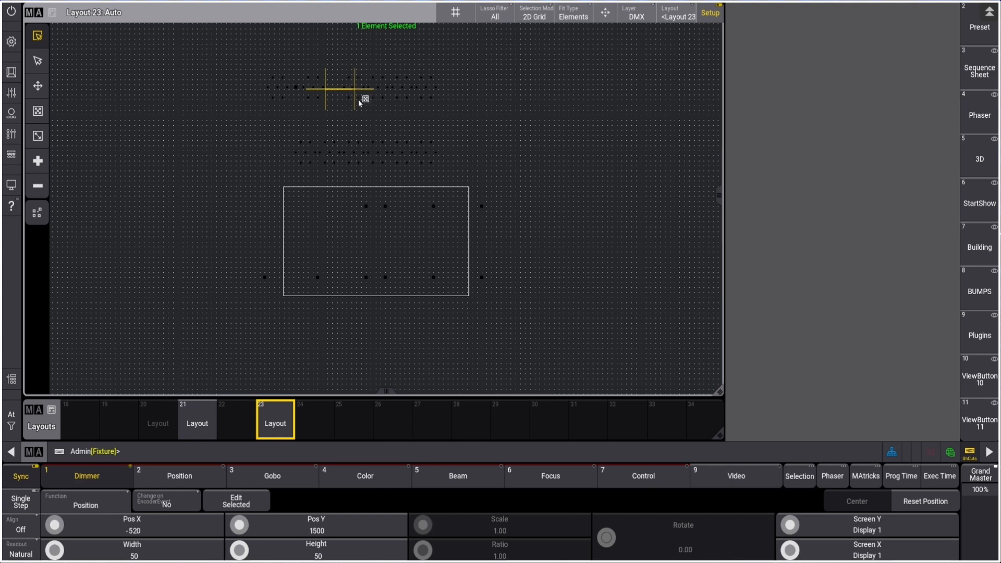
pyautogui.hotkey('ctrl', 'z')
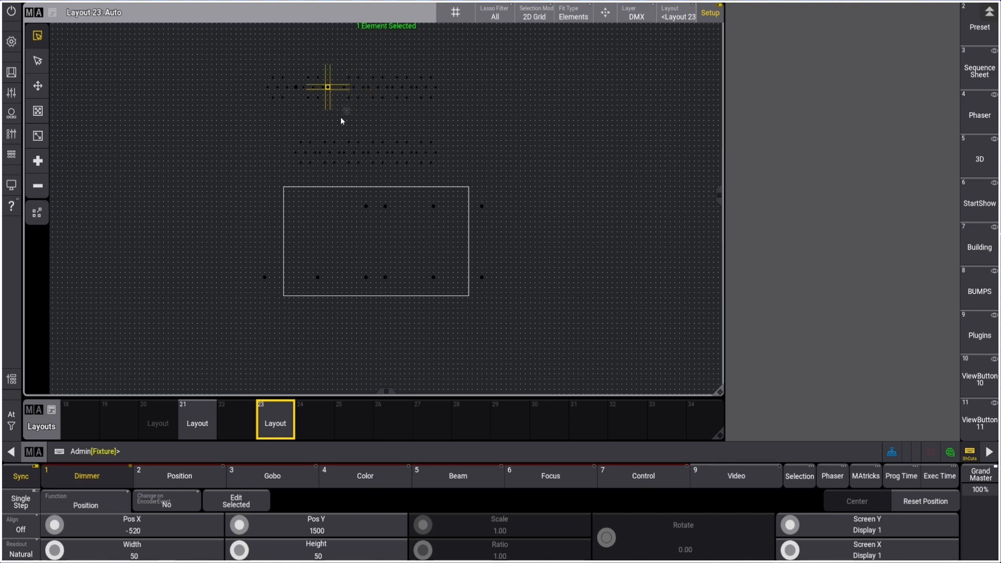
# Select the third seven-element wash in the upper block and move it beside the second inserted profile.
pyautogui.moveTo(340, 63); pyautogui.dragTo(364, 102)
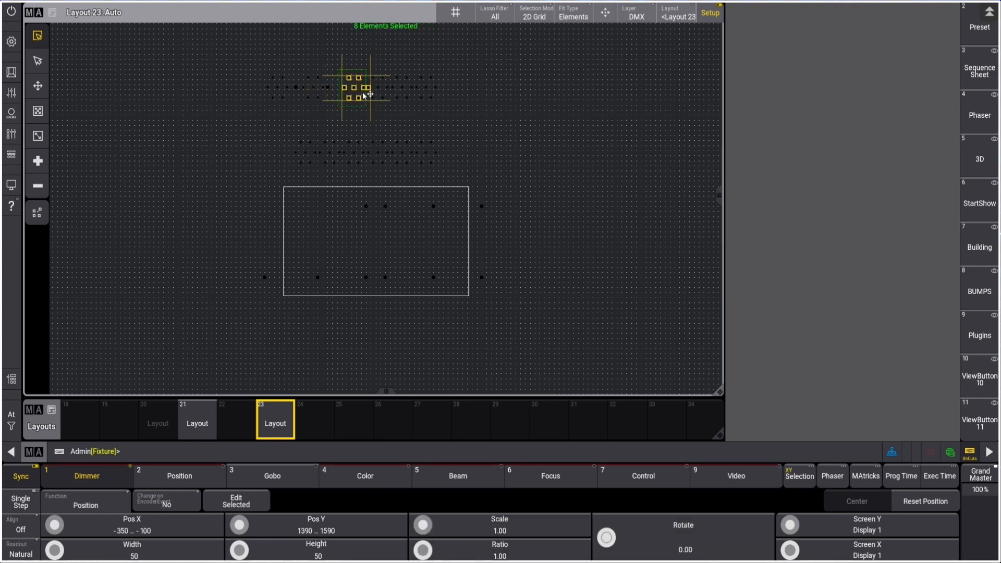
pyautogui.click(330, 67)
pyautogui.moveTo(333, 64); pyautogui.dragTo(364, 102)
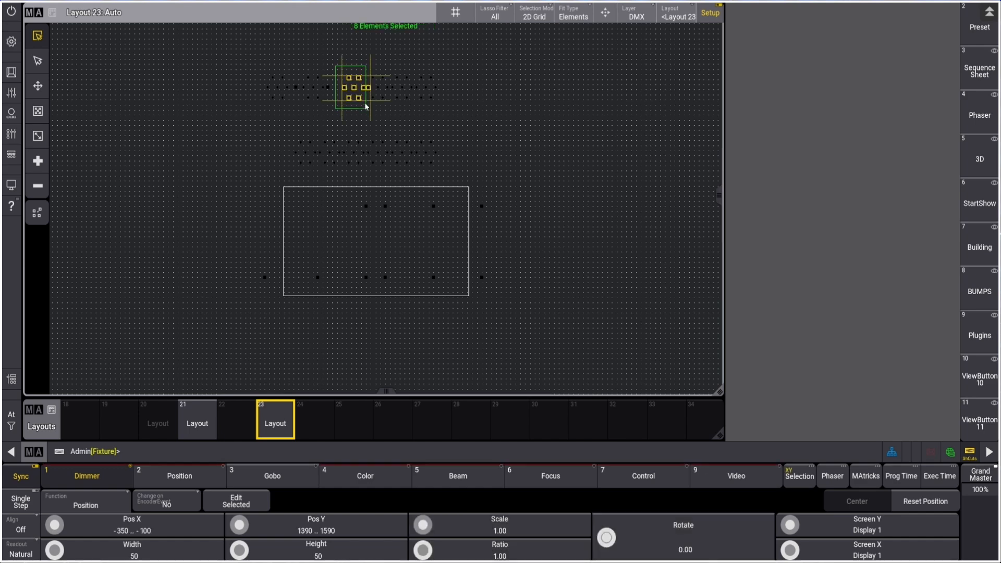
pyautogui.click(344, 74)
pyautogui.moveTo(328, 56); pyautogui.dragTo(365, 109)
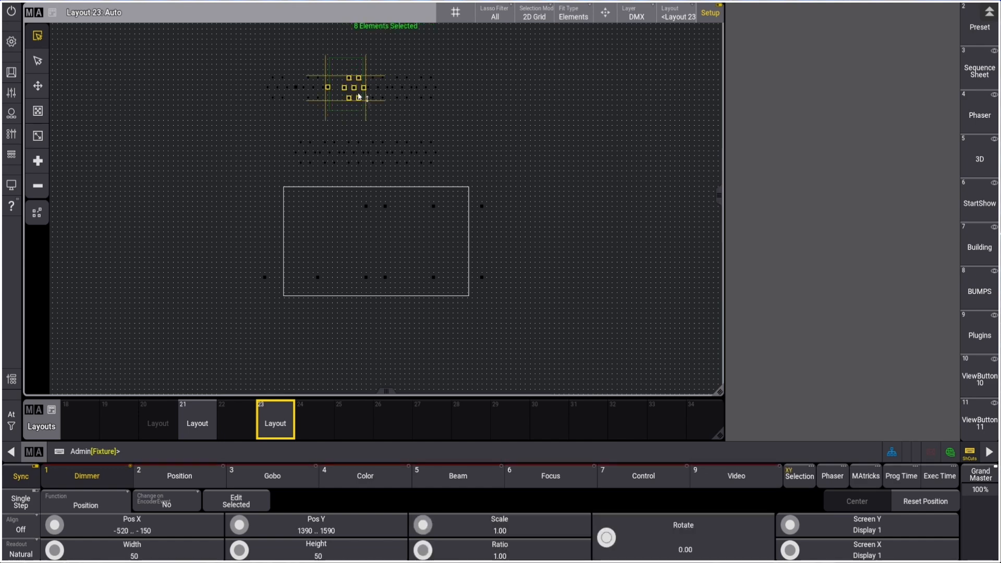
pyautogui.click(344, 71)
pyautogui.moveTo(358, 118); pyautogui.dragTo(344, 90)
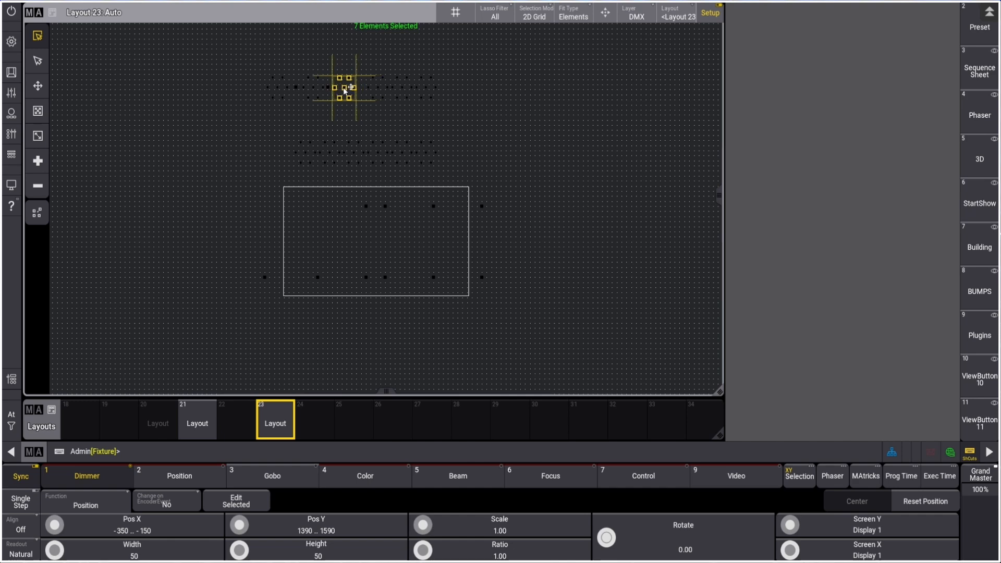
pyautogui.click(374, 151)
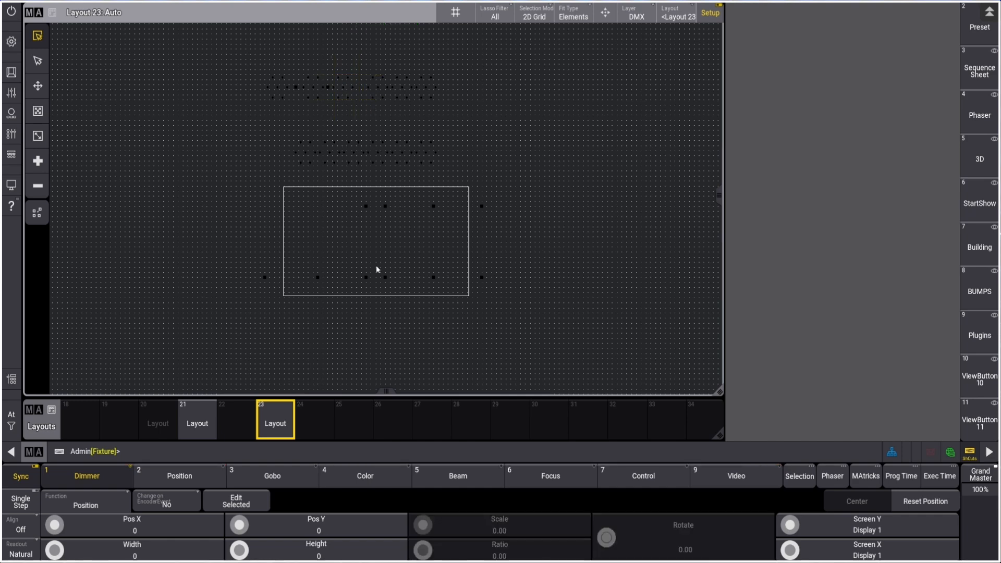
# Place the next two upper-row profiles side by side between the third and fourth washes of the upper block.
pyautogui.moveTo(359, 201); pyautogui.dragTo(356, 86)
pyautogui.click(352, 121)
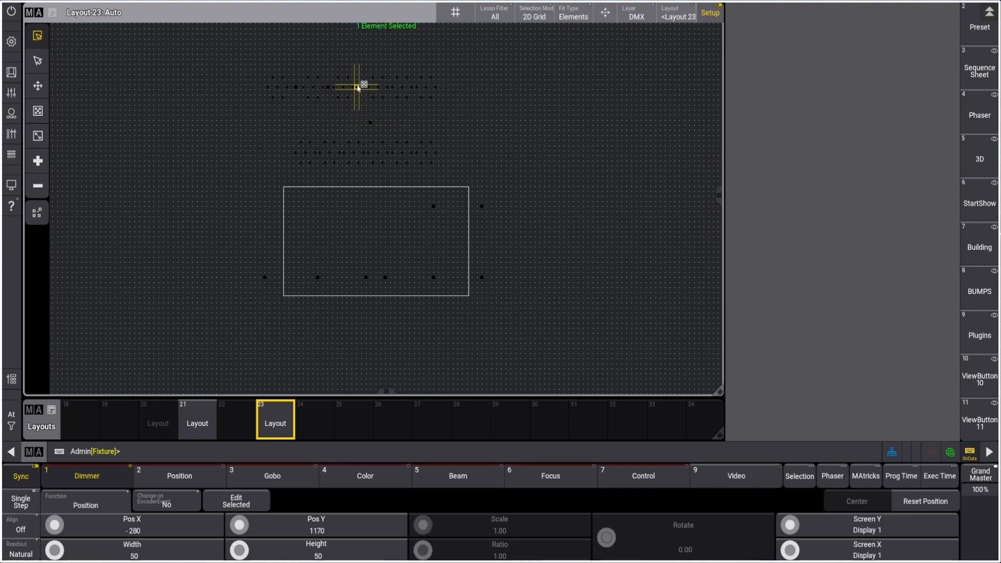
pyautogui.scroll(3, 374, 127)
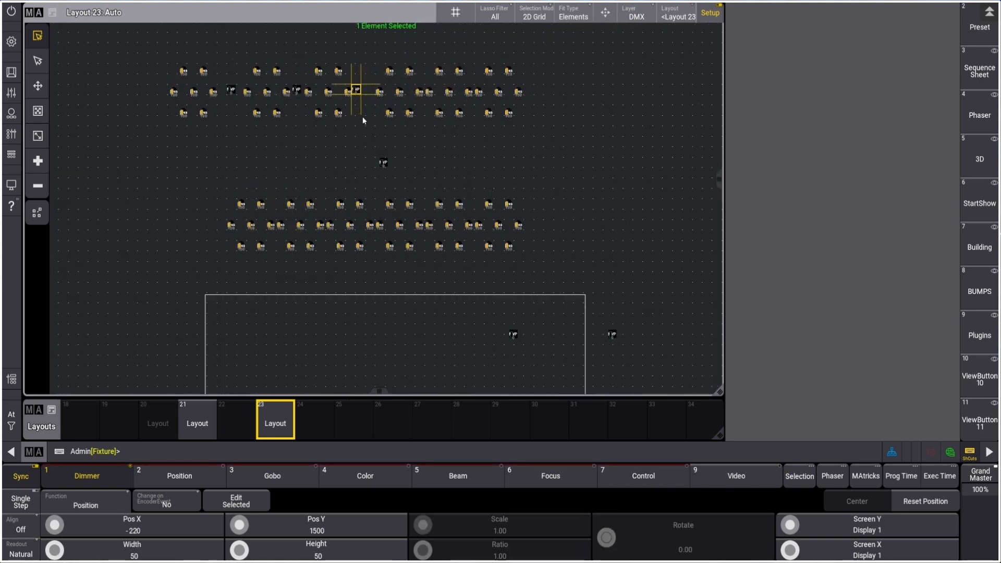
pyautogui.click(360, 89)
pyautogui.moveTo(356, 89); pyautogui.dragTo(359, 94)
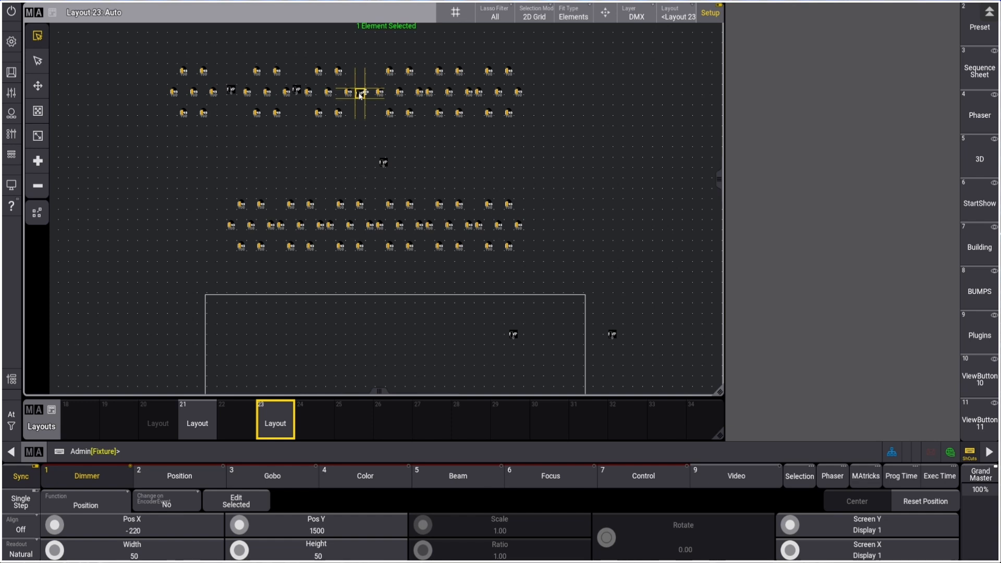
pyautogui.moveTo(384, 165); pyautogui.dragTo(376, 92)
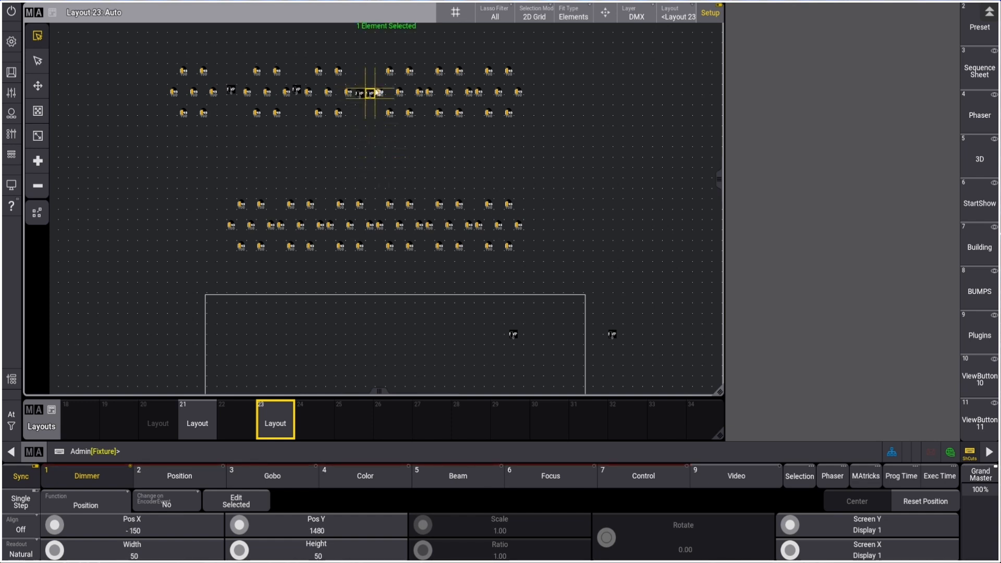
pyautogui.click(378, 59)
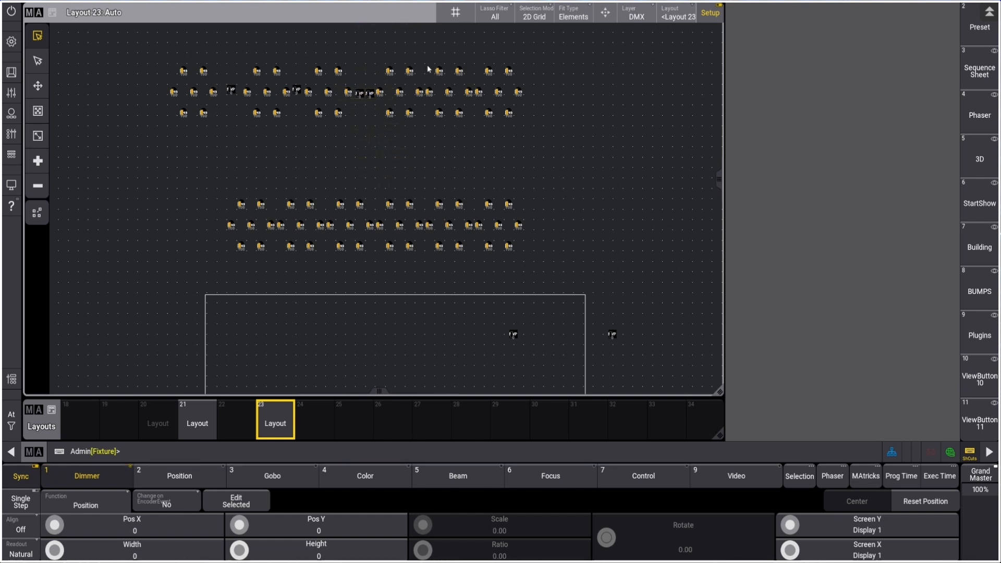
# Shift the upper block's fifth and sixth seven-element washes outward, leaving a profile-sized gap before each.
pyautogui.moveTo(426, 65); pyautogui.dragTo(579, 152)
pyautogui.moveTo(447, 94); pyautogui.dragTo(466, 94)
pyautogui.click(495, 80)
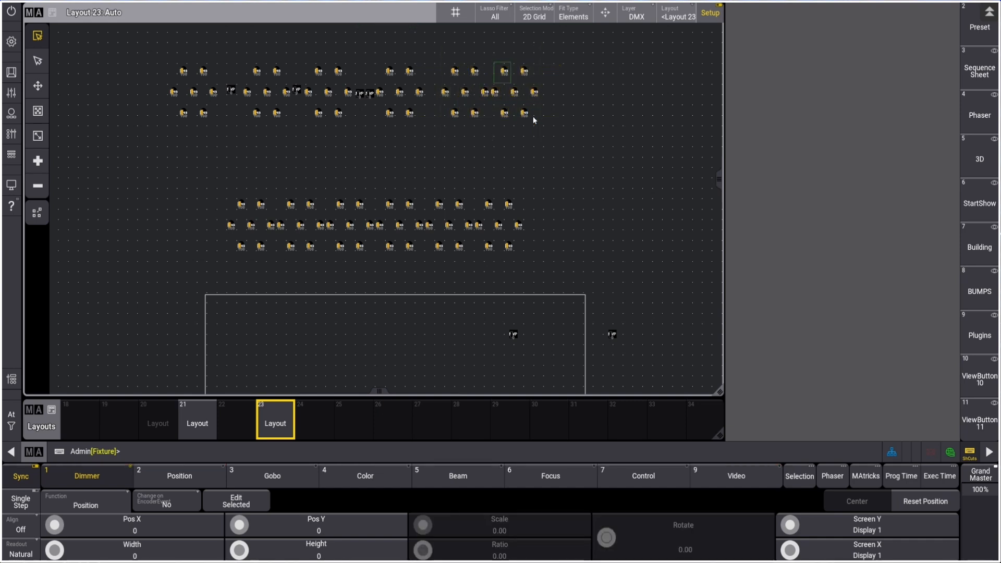
pyautogui.moveTo(533, 120); pyautogui.dragTo(507, 93)
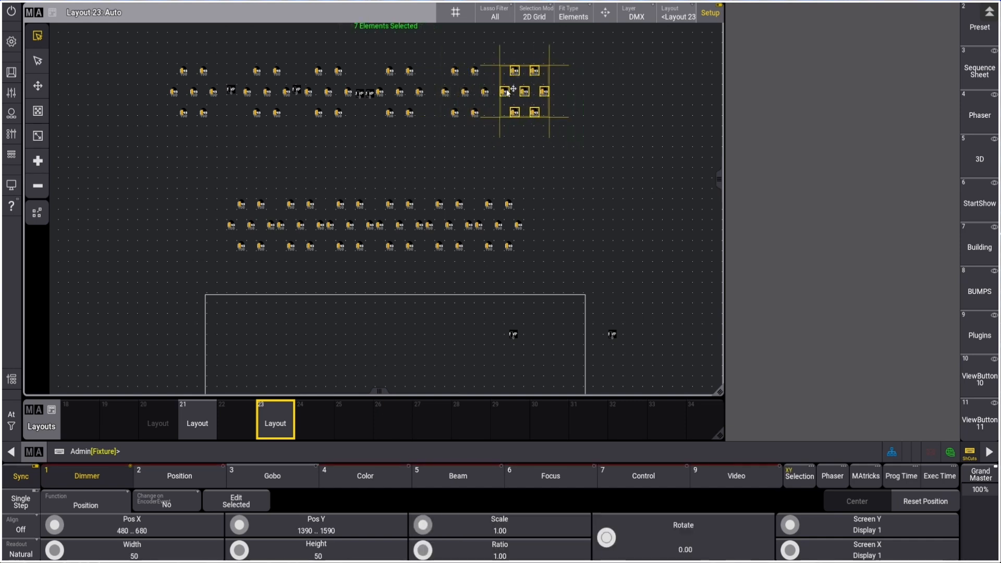
# Place the last two upper-row profiles before the fifth and sixth washes of the upper block.
pyautogui.click(515, 336)
pyautogui.moveTo(515, 336); pyautogui.dragTo(435, 95)
pyautogui.click(610, 334)
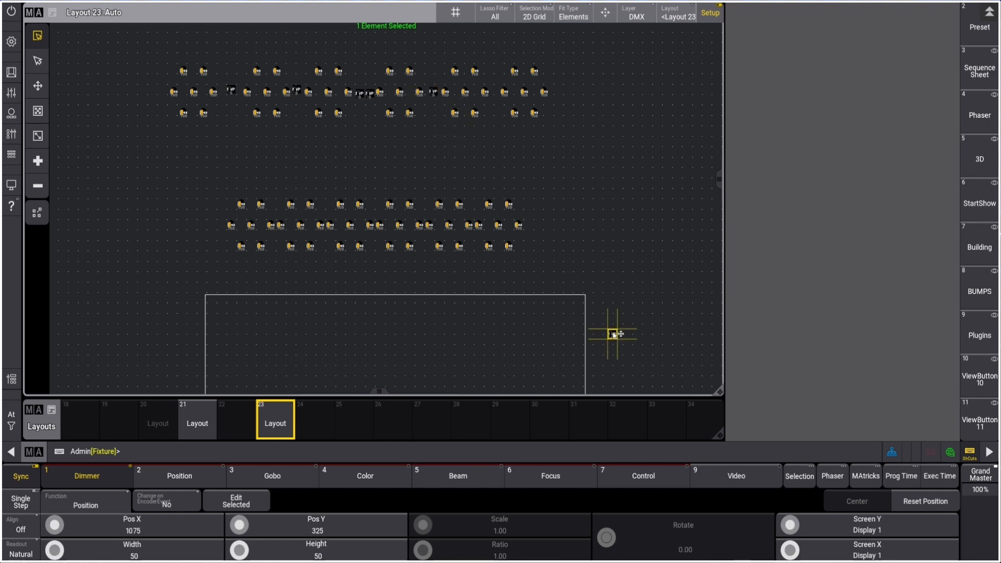
pyautogui.moveTo(610, 335); pyautogui.dragTo(495, 90)
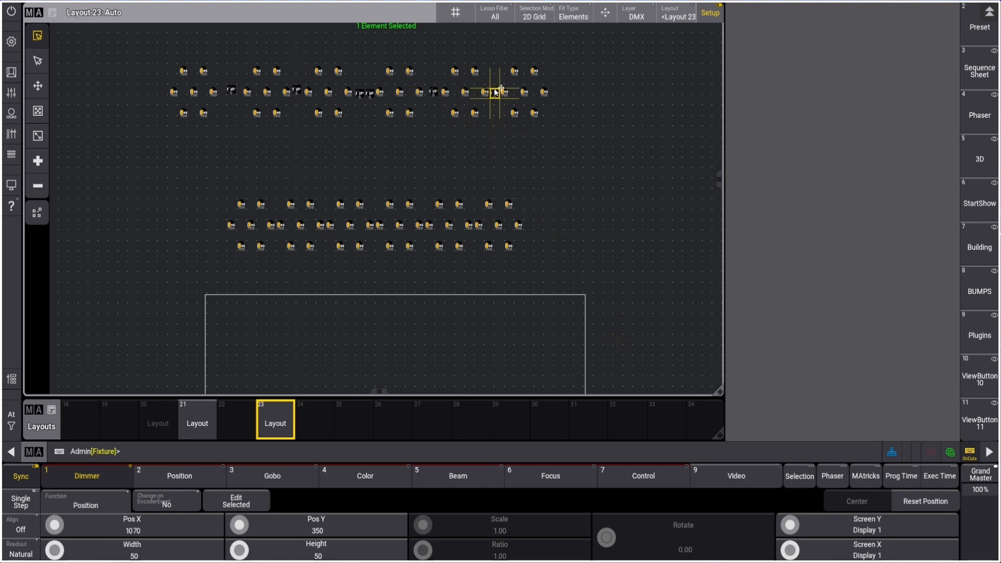
pyautogui.click(417, 167)
# Move the lower block's first wash to X -1140 .. -940 and line its second wash up with the second wash above.
pyautogui.scroll(-5, 384, 212)
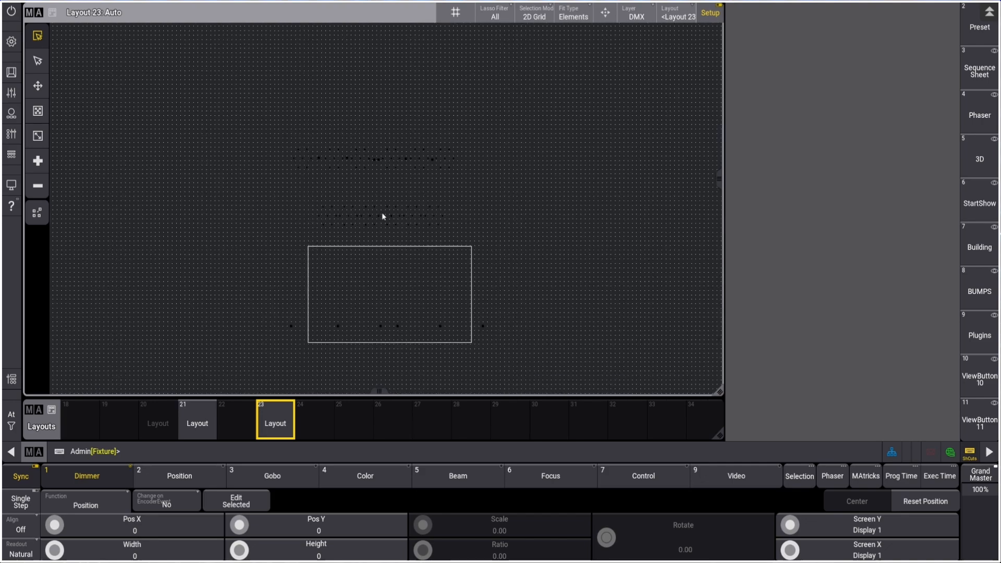
pyautogui.scroll(3, 382, 215)
pyautogui.moveTo(259, 173); pyautogui.dragTo(313, 245)
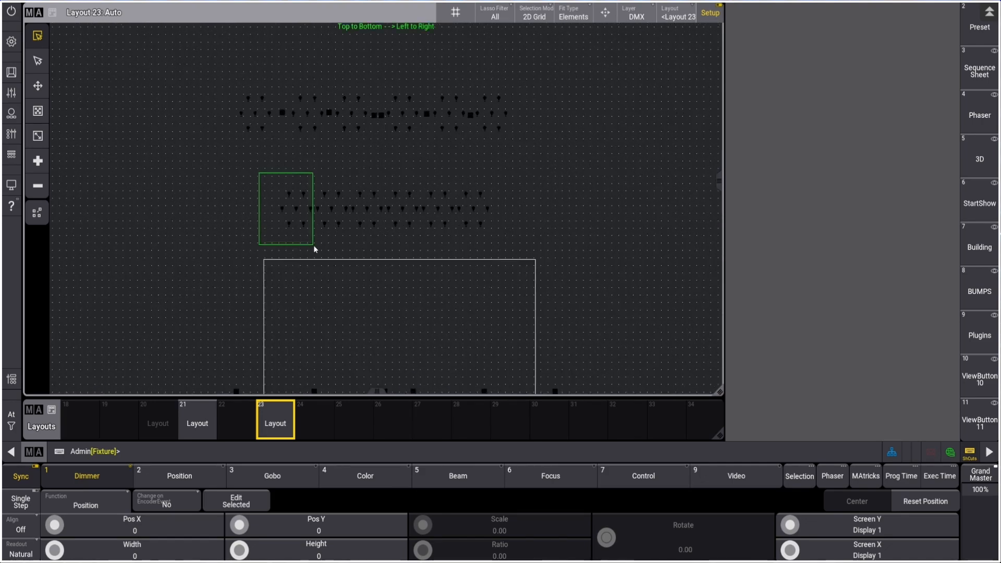
pyautogui.moveTo(261, 176); pyautogui.dragTo(270, 214)
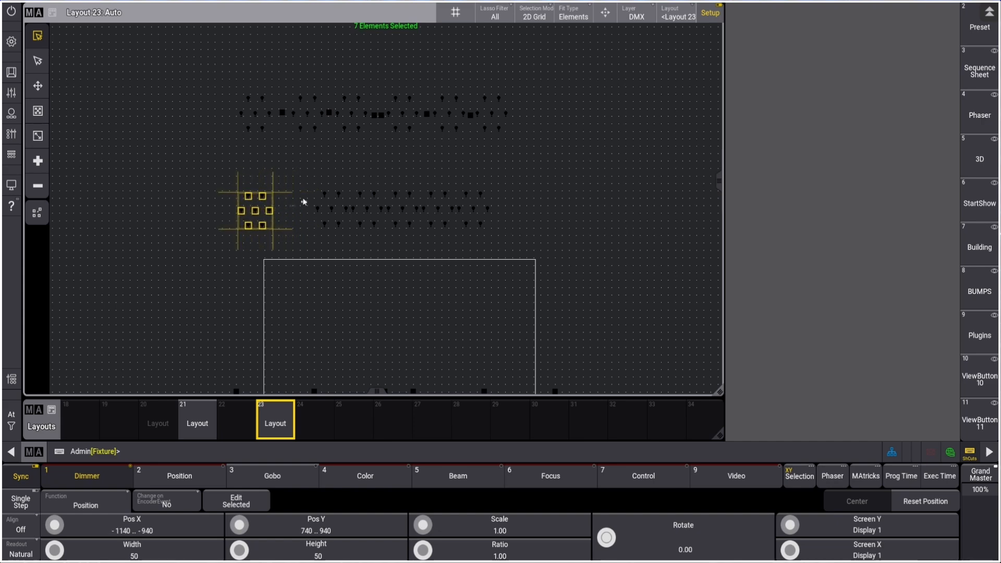
pyautogui.moveTo(306, 178); pyautogui.dragTo(319, 207)
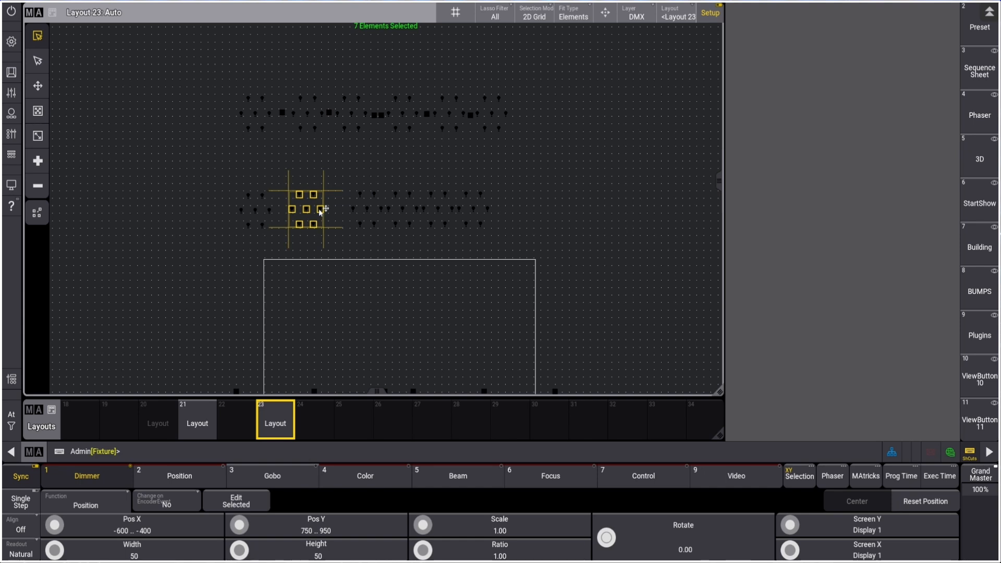
# Move the lower block's third wash toward the second, and spread the fifth and sixth outward to leave gaps for profiles.
pyautogui.moveTo(347, 185); pyautogui.dragTo(419, 245)
pyautogui.moveTo(420, 177); pyautogui.dragTo(455, 237)
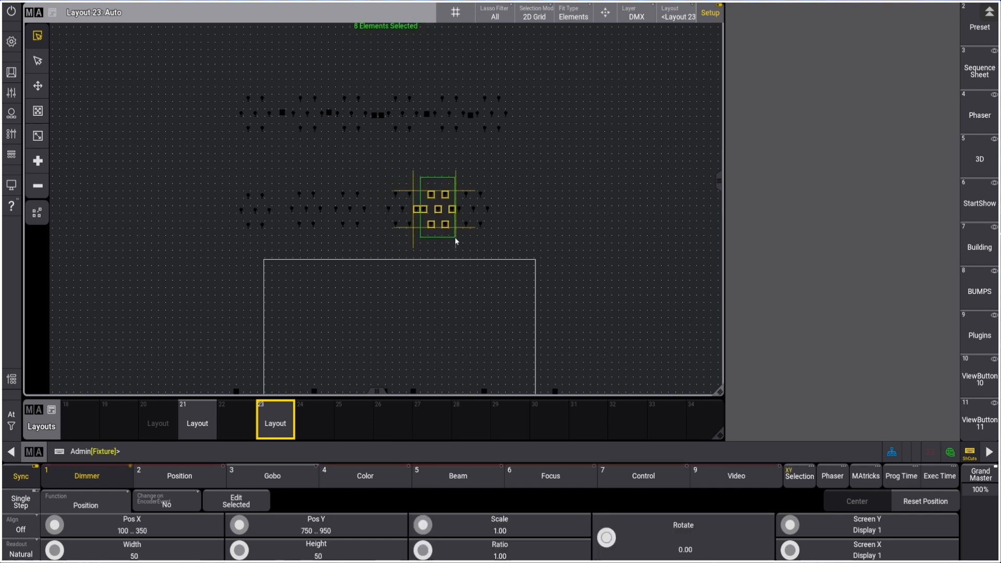
pyautogui.click(432, 164)
pyautogui.moveTo(423, 175); pyautogui.dragTo(498, 246)
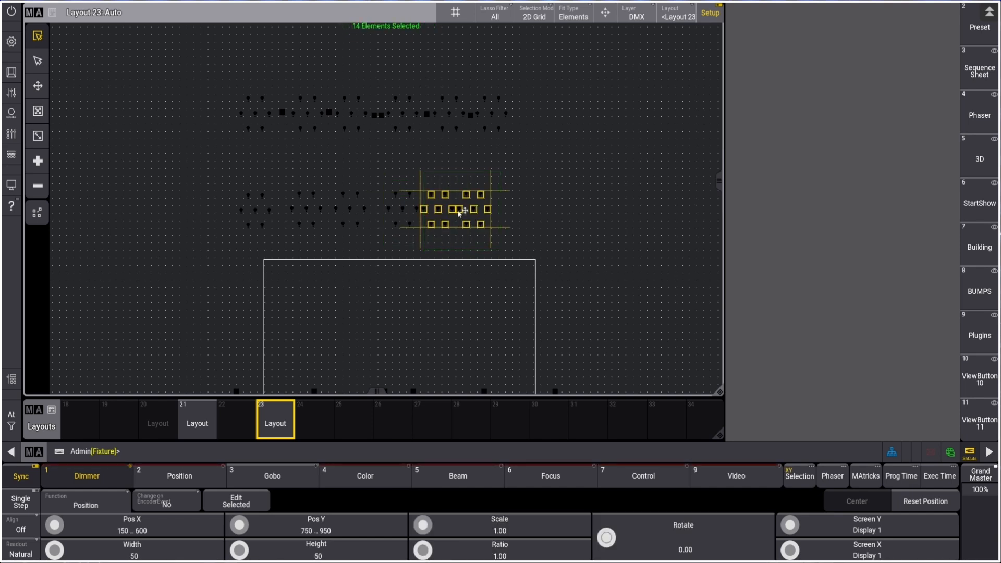
pyautogui.moveTo(460, 212); pyautogui.dragTo(466, 211)
pyautogui.click(471, 177)
pyautogui.moveTo(471, 177); pyautogui.dragTo(521, 247)
pyautogui.moveTo(487, 212); pyautogui.dragTo(495, 213)
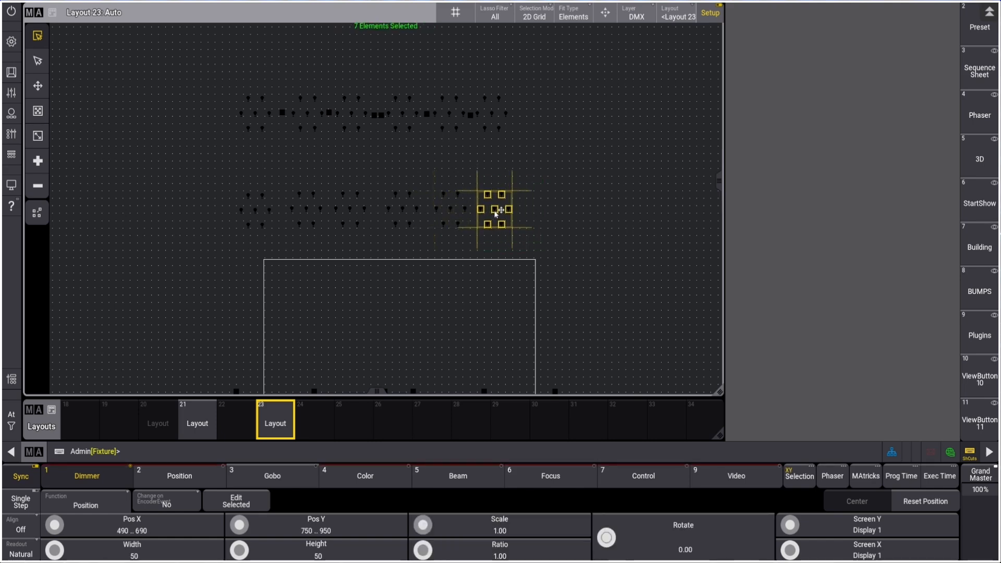
# Select the remaining row of six profiles and move it up to just below the lower wash block.
pyautogui.click(465, 255)
pyautogui.scroll(-1, 384, 324)
pyautogui.moveTo(239, 364); pyautogui.dragTo(556, 385)
pyautogui.moveTo(408, 381); pyautogui.dragTo(393, 277)
pyautogui.click(315, 308)
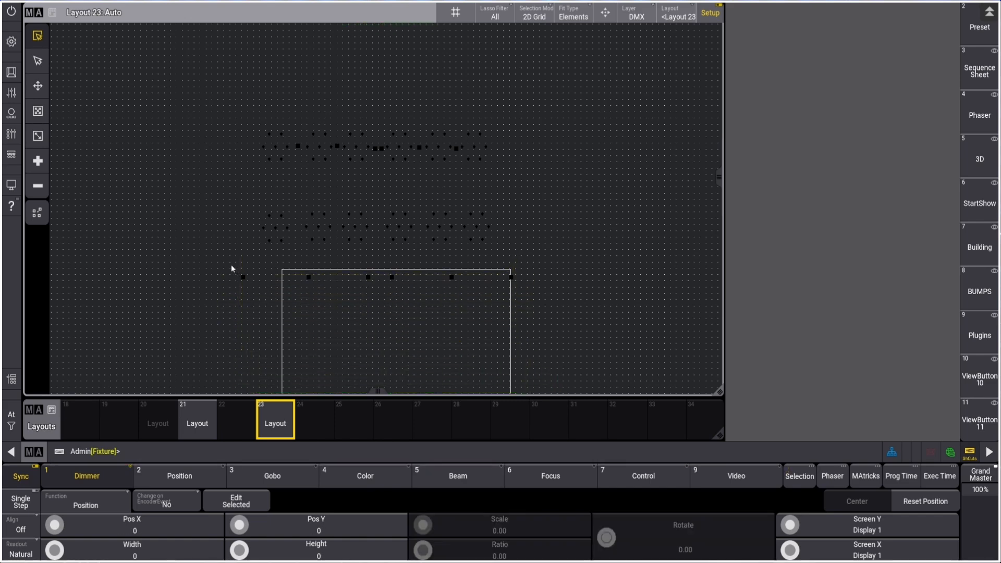
# Place the first three profiles of the remaining row after the lower block's first, second and third washes.
pyautogui.moveTo(233, 267); pyautogui.dragTo(311, 301)
pyautogui.moveTo(244, 278); pyautogui.dragTo(298, 229)
pyautogui.click(328, 306)
pyautogui.click(309, 280)
pyautogui.moveTo(321, 269); pyautogui.dragTo(336, 228)
pyautogui.click(344, 286)
pyautogui.click(368, 276)
pyautogui.moveTo(368, 276); pyautogui.dragTo(373, 228)
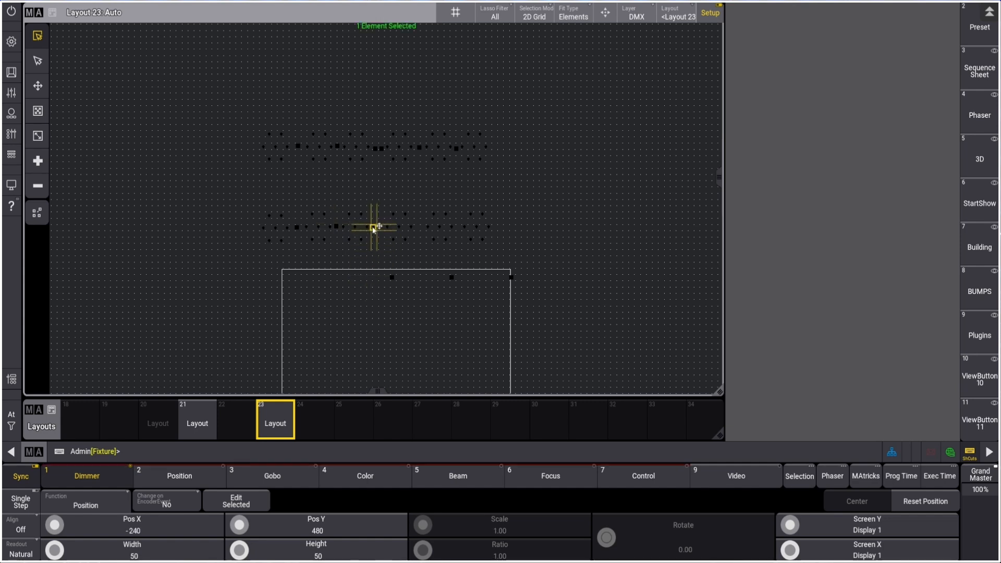
# Place the fourth profile beside the third, and the last two before the lower block's fifth and sixth washes.
pyautogui.click(380, 282)
pyautogui.click(392, 277)
pyautogui.moveTo(392, 277); pyautogui.dragTo(381, 229)
pyautogui.click(395, 281)
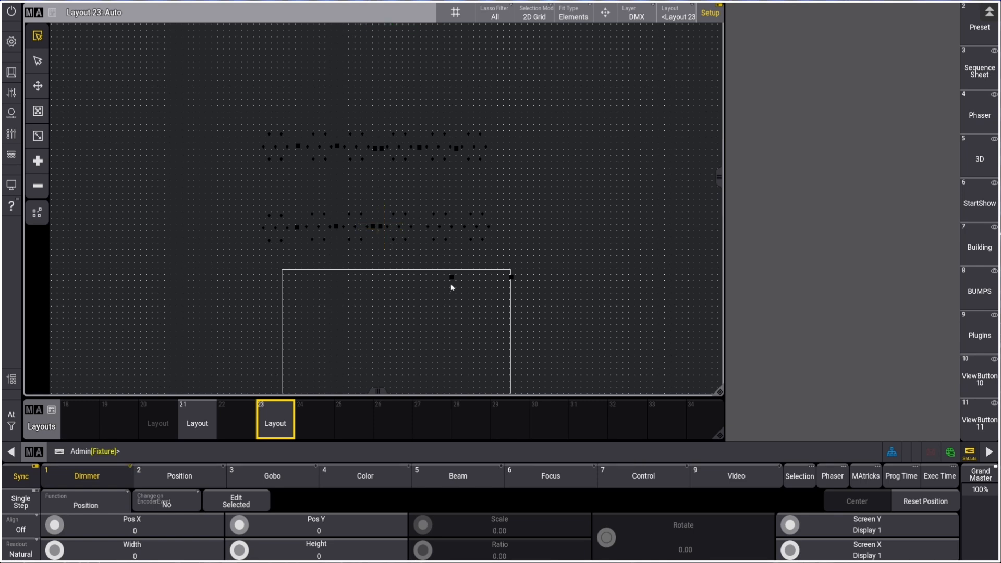
pyautogui.moveTo(451, 277); pyautogui.dragTo(418, 228)
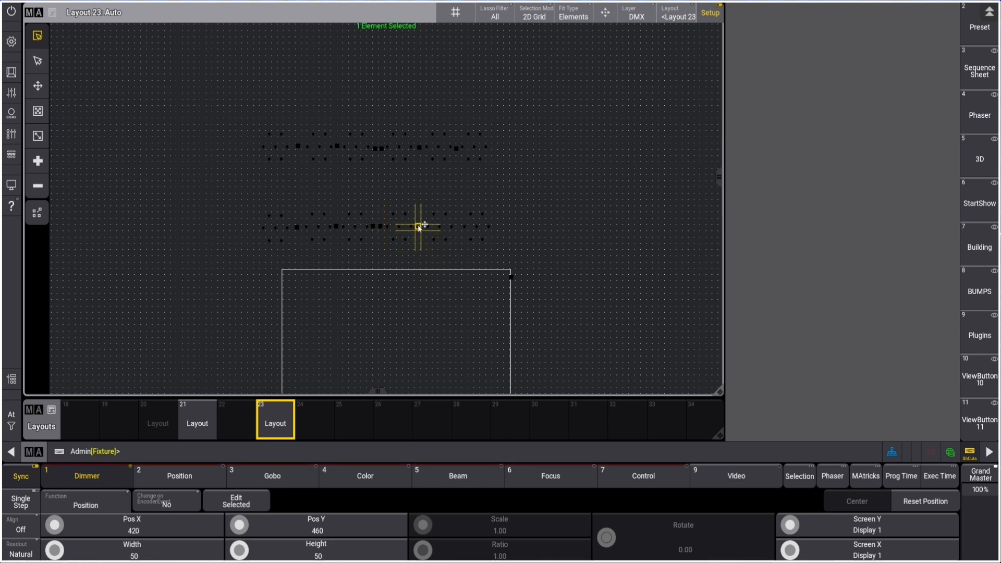
pyautogui.click(504, 280)
pyautogui.click(511, 278)
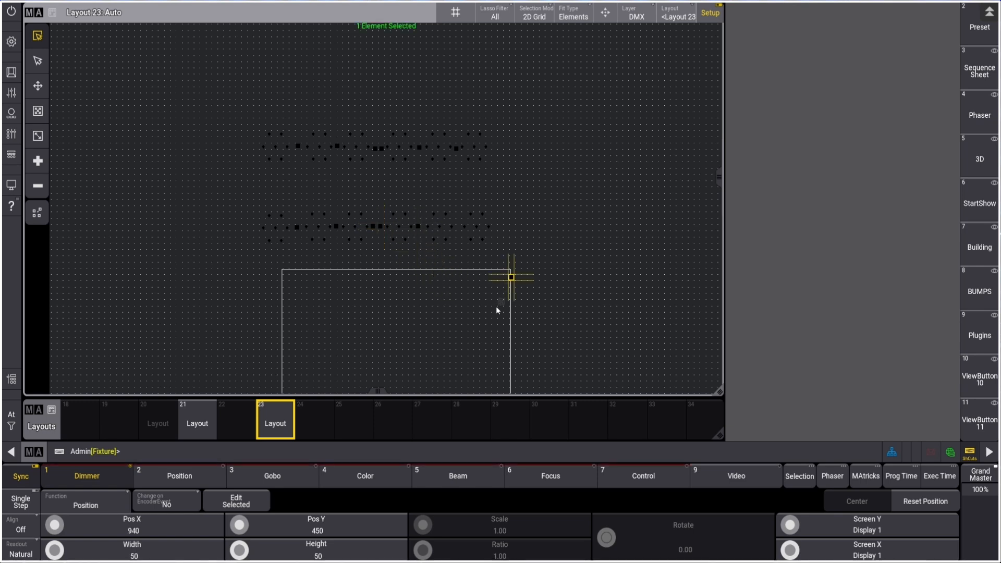
pyautogui.moveTo(509, 283); pyautogui.dragTo(461, 229)
pyautogui.click(453, 277)
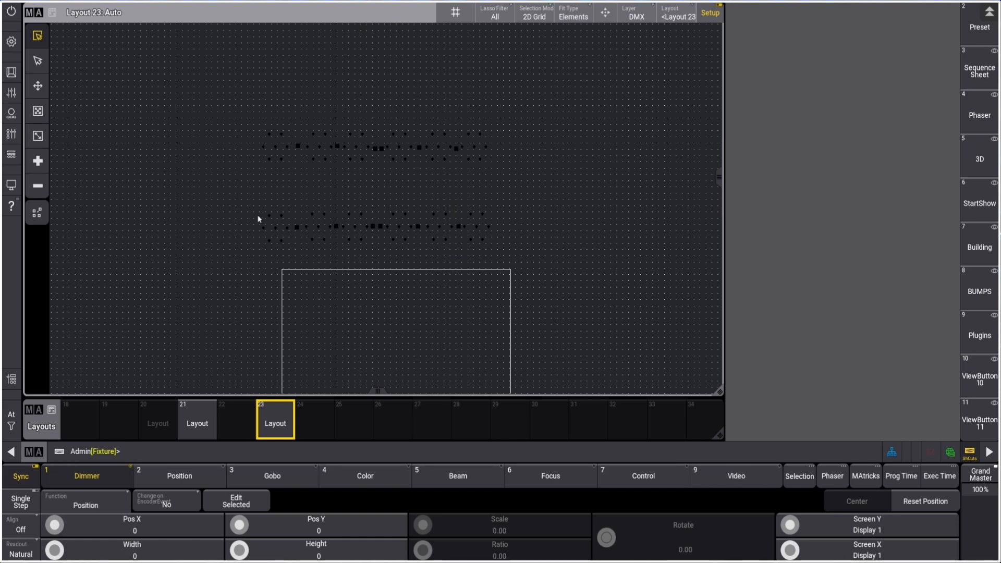
# Turn off layout setup, fit Layout 23 to its elements and select the whole lower block of washes and profiles.
pyautogui.click(710, 13)
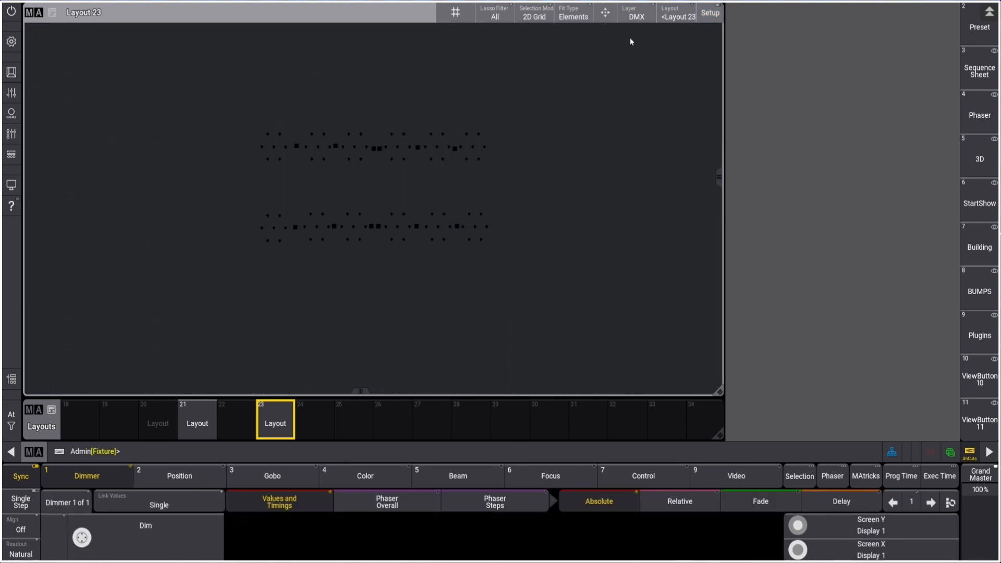
pyautogui.click(605, 13)
pyautogui.scroll(-6, 390, 196)
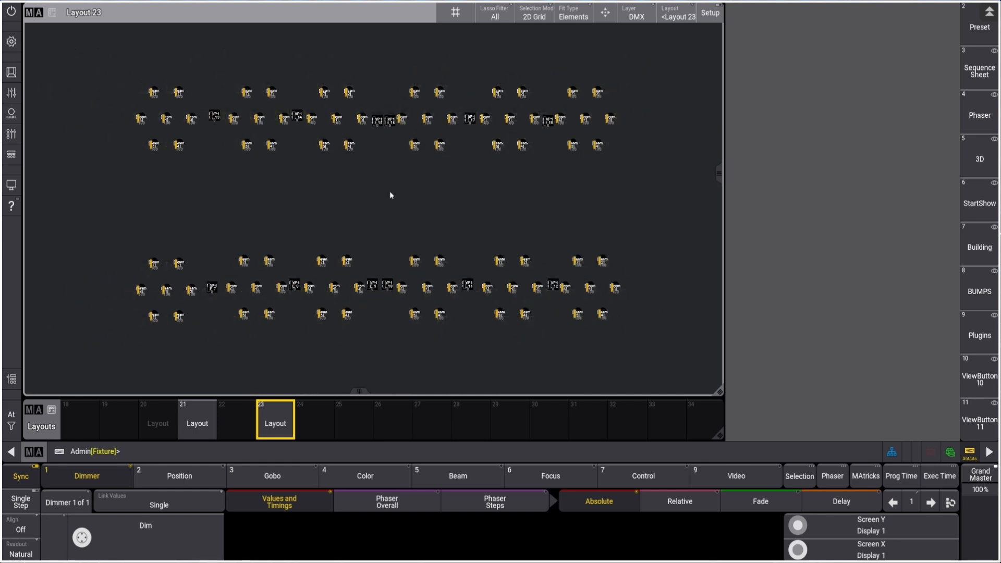
pyautogui.scroll(1, 395, 204)
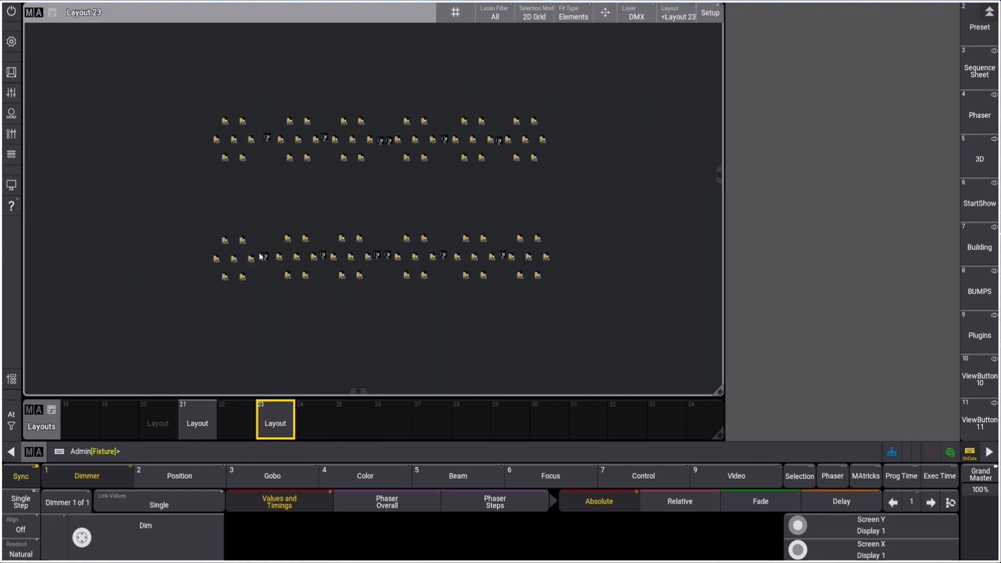
pyautogui.moveTo(187, 224); pyautogui.dragTo(605, 318)
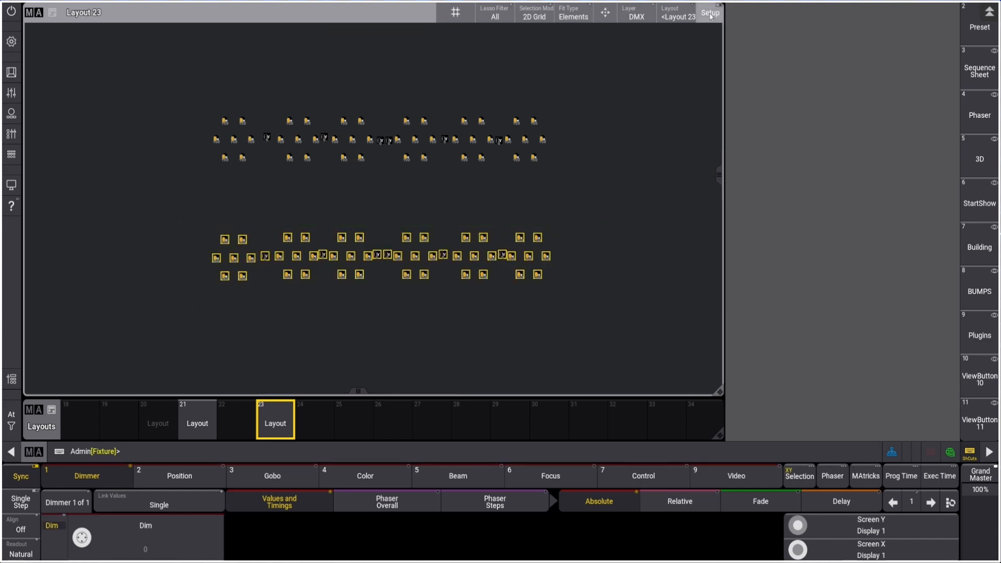
# Switch to the Preset view, add the StartShow Group 7 Grid fixtures to the selection and open the full Selection Grid.
pyautogui.click(980, 22)
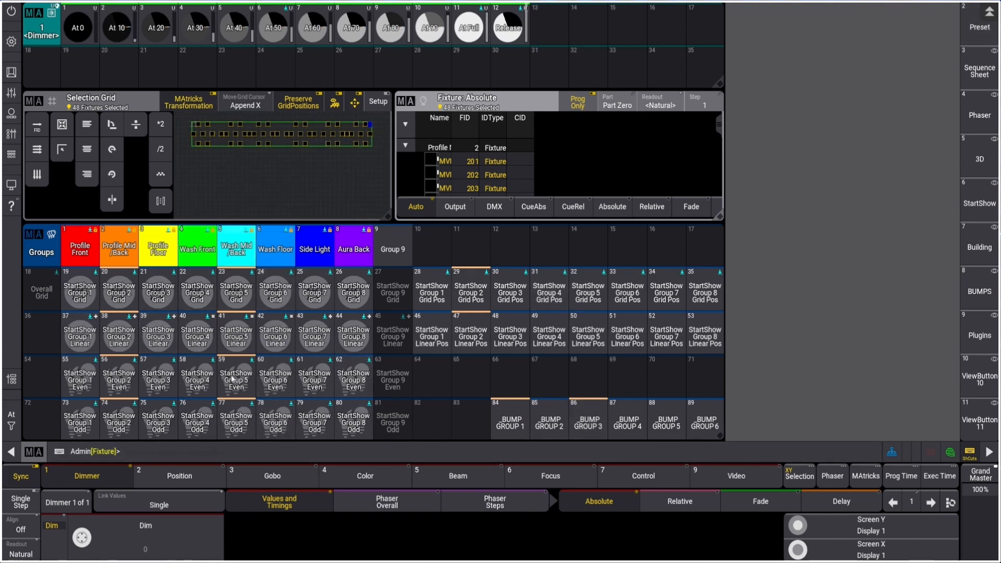
pyautogui.click(316, 293)
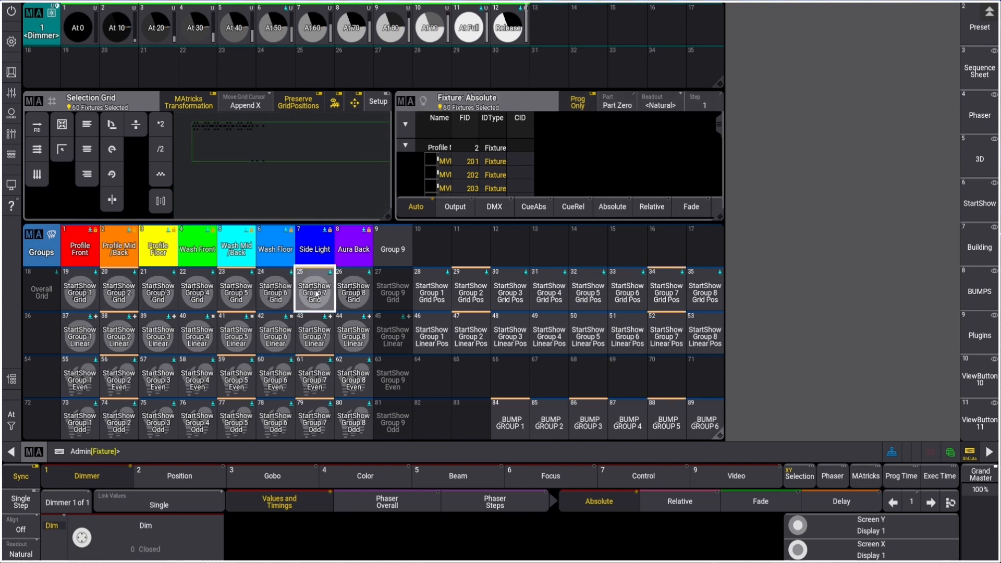
pyautogui.click(378, 104)
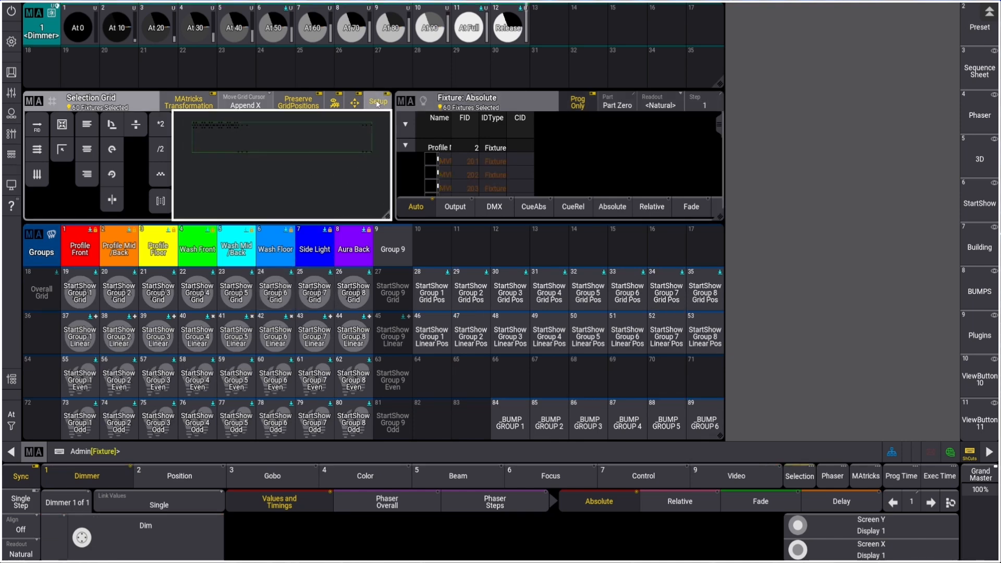
pyautogui.click(799, 473)
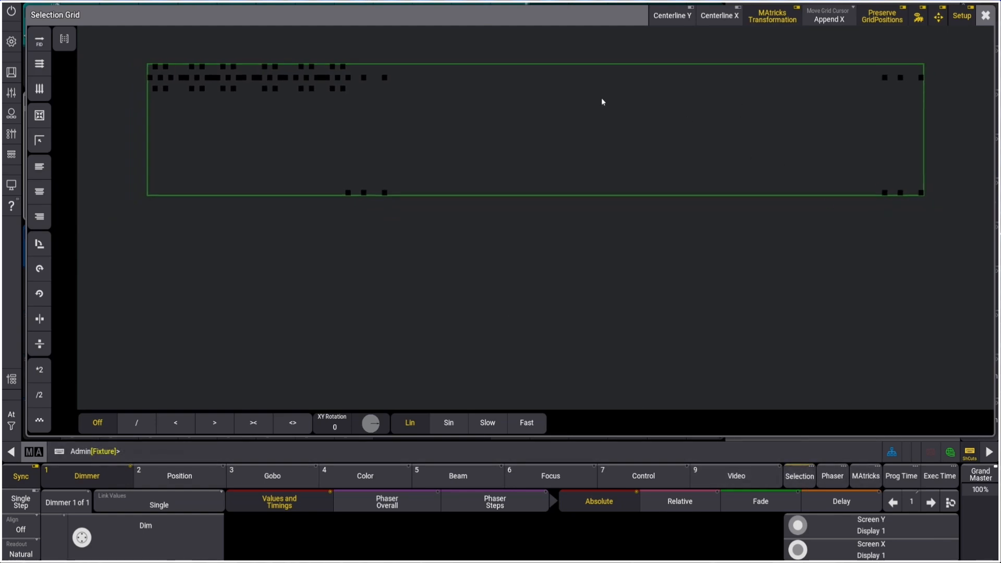
# Identify the side light fixtures beyond the washes in the Selection Grid and remove 704, 705 and 706 from the selection.
pyautogui.scroll(6, 608, 104)
pyautogui.moveTo(473, 149); pyautogui.dragTo(495, 365)
pyautogui.scroll(1, 433, 264)
pyautogui.scroll(-1, 430, 263)
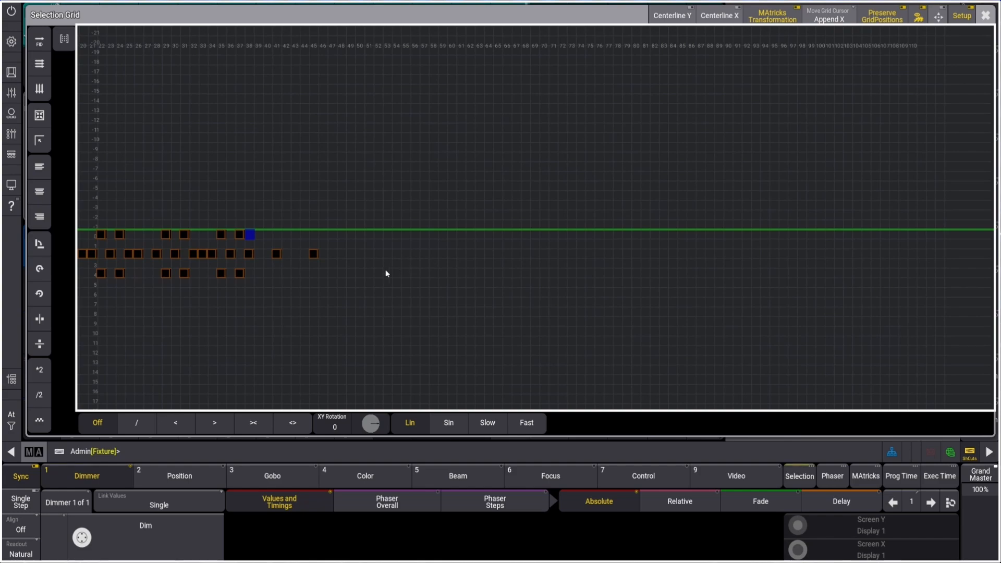
pyautogui.scroll(4, 256, 257)
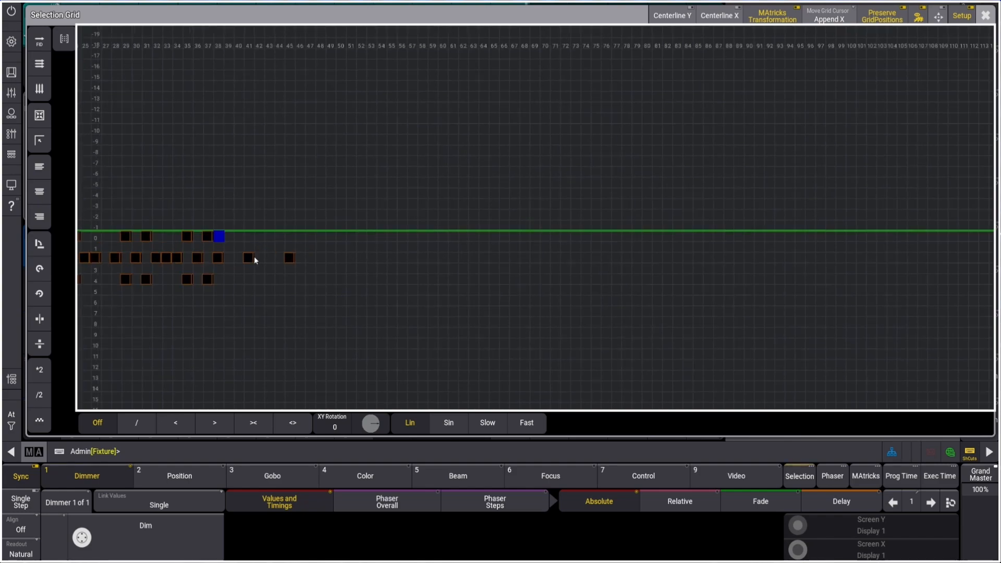
pyautogui.scroll(4, 309, 276)
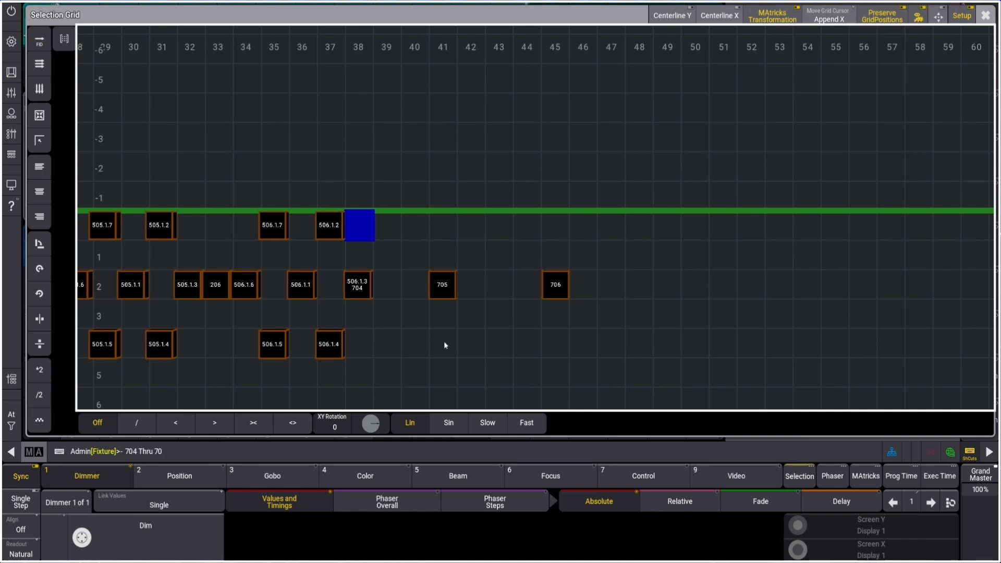
pyautogui.press('Return')
pyautogui.scroll(-5, 441, 321)
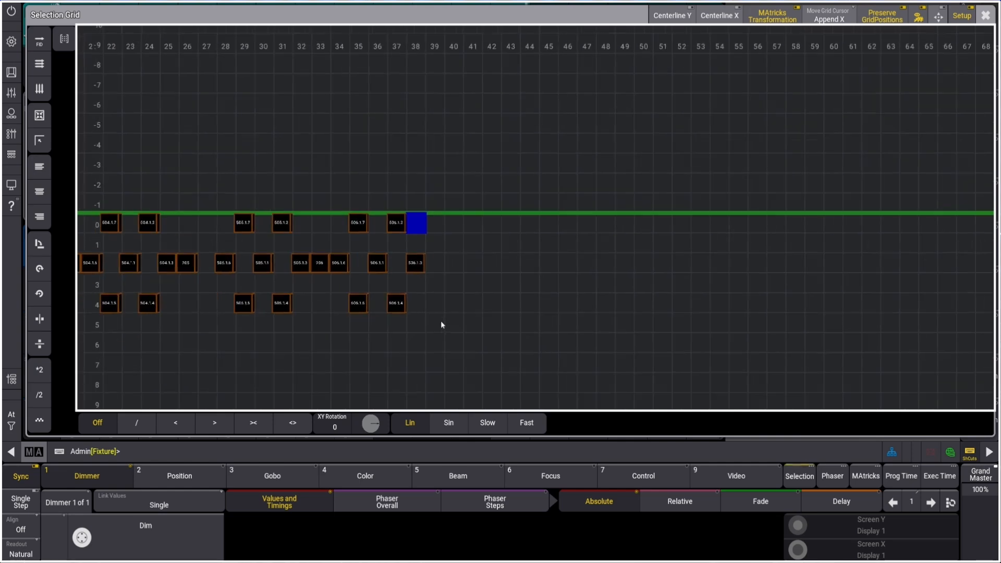
pyautogui.scroll(3, 456, 298)
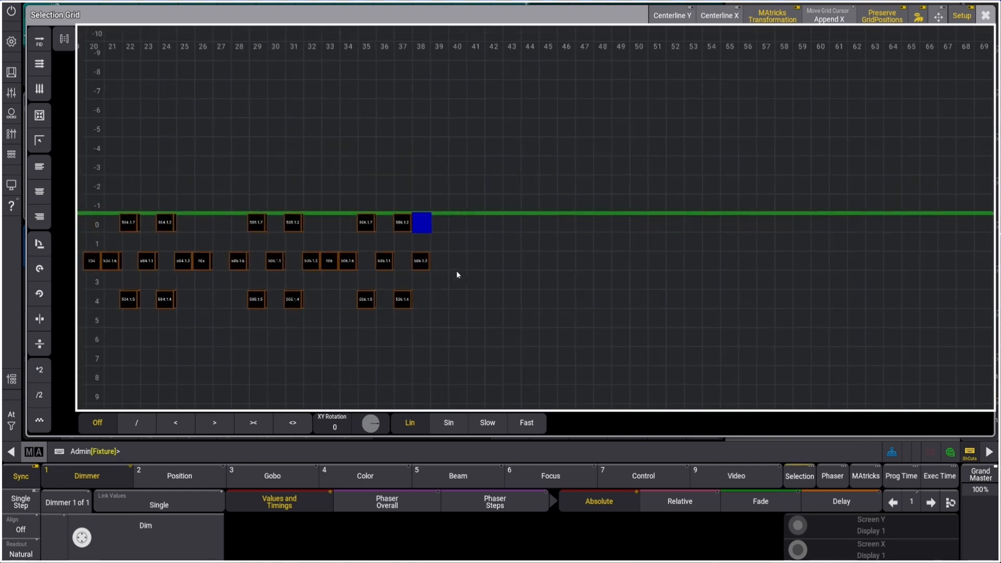
# Identify the side light fixtures at the far end of the Selection Grid and remove 710 Thru 712 from the selection.
pyautogui.scroll(-10, 457, 276)
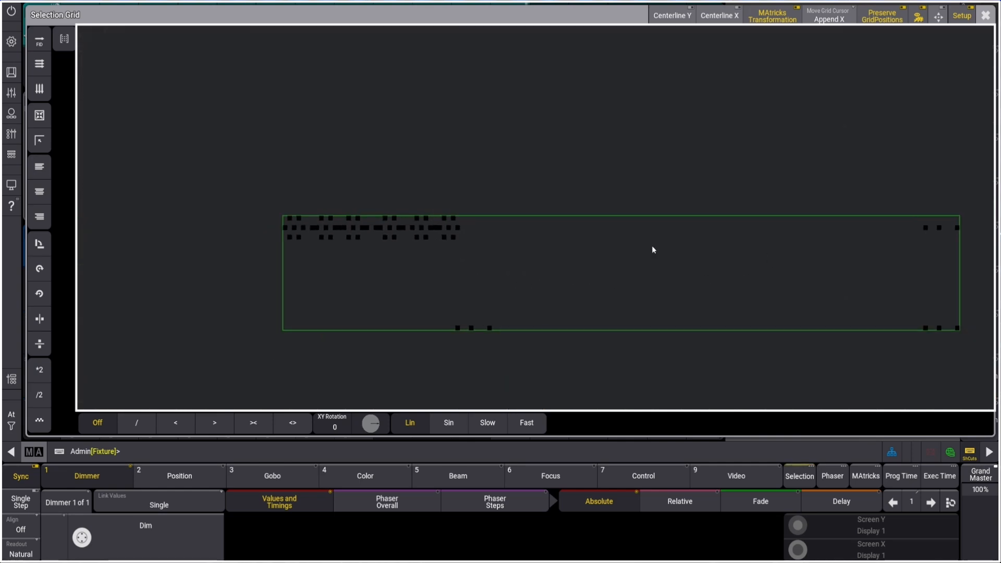
pyautogui.scroll(10, 600, 255)
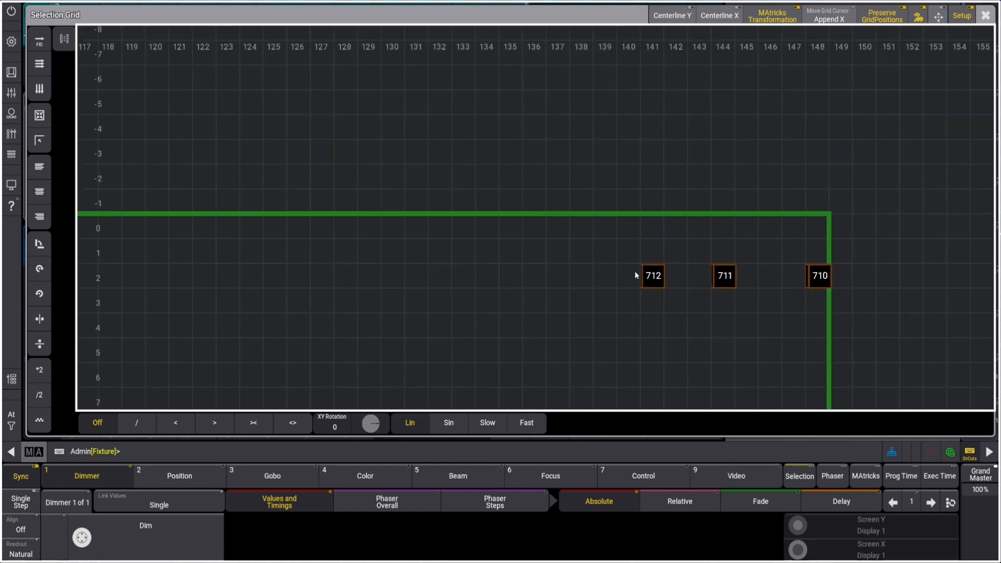
pyautogui.click(654, 275)
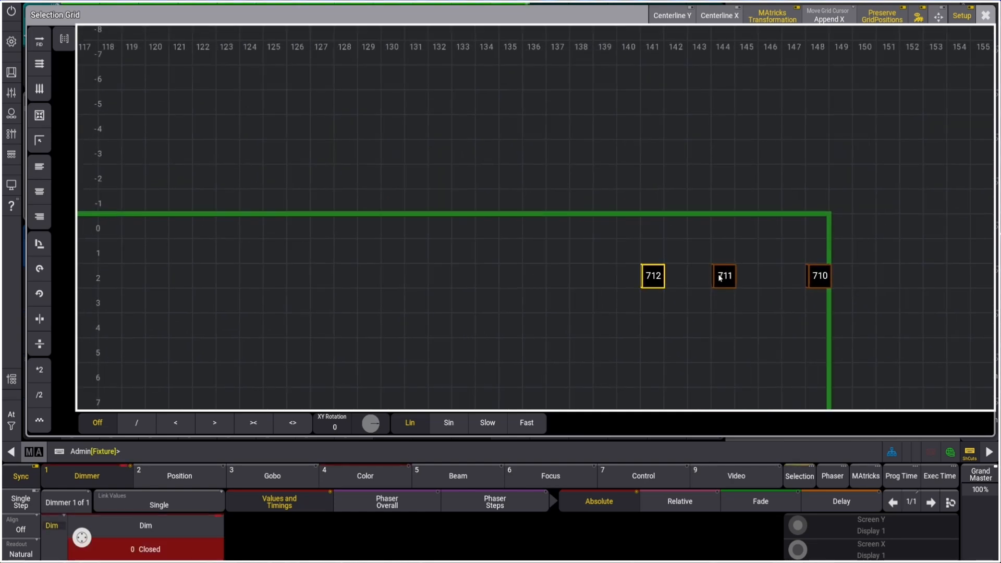
pyautogui.click(663, 283)
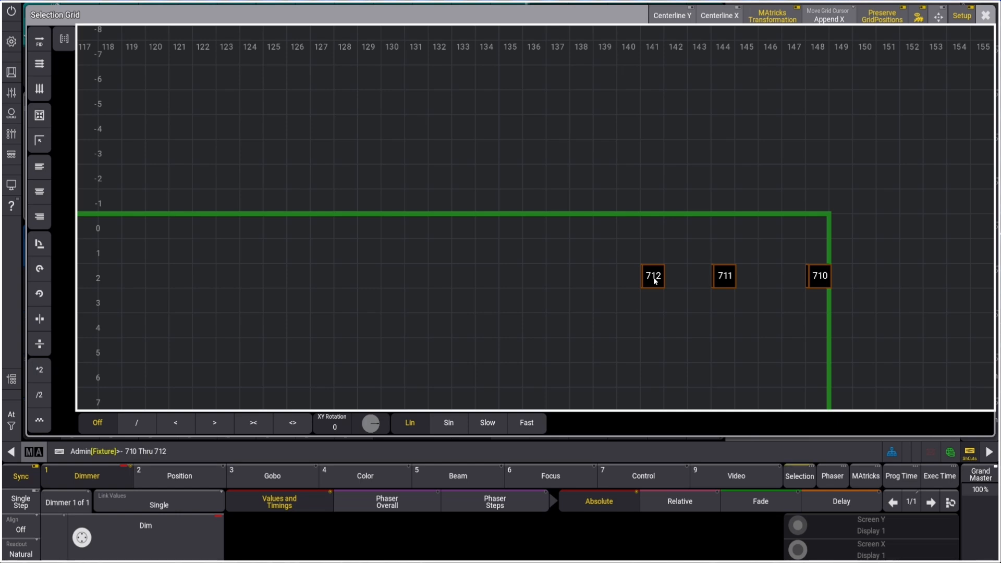
pyautogui.scroll(-10, 623, 244)
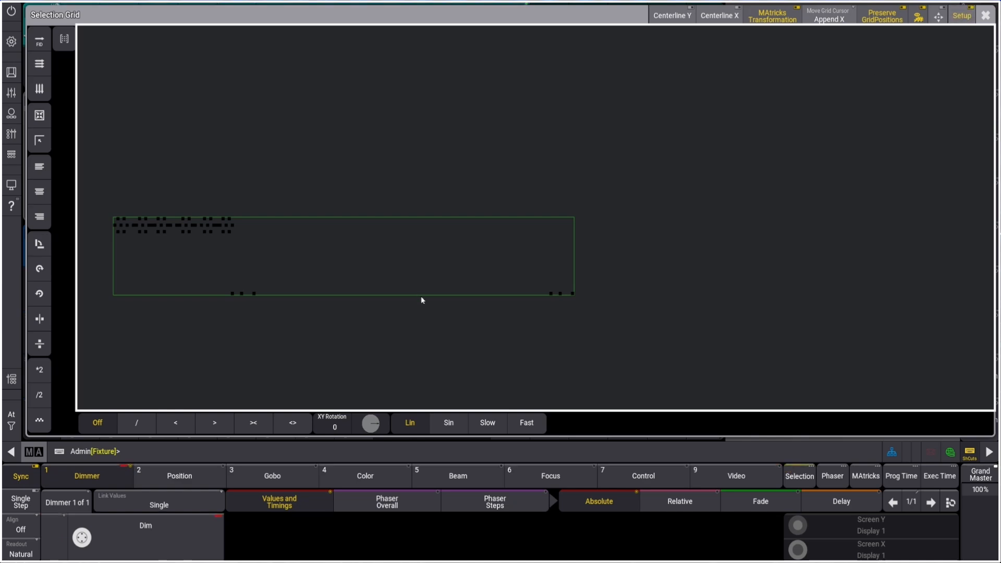
# Move side lights 707 to 709 into the middle row, just beyond the last washes at grid columns 41 to 48.
pyautogui.scroll(4, 533, 317)
pyautogui.moveTo(560, 331)
pyautogui.mouseDown()
pyautogui.moveTo(543, 264)
pyautogui.moveTo(652, 303)
pyautogui.mouseUp()
pyautogui.scroll(3, 543, 261)
pyautogui.moveTo(600, 285); pyautogui.dragTo(159, 143)
pyautogui.moveTo(251, 239); pyautogui.dragTo(682, 223)
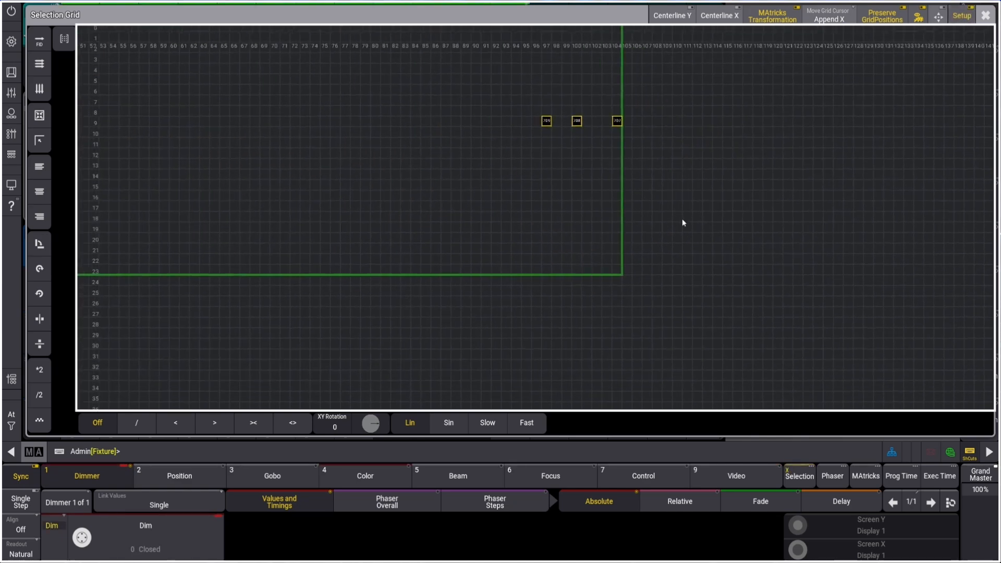
pyautogui.moveTo(591, 124); pyautogui.dragTo(144, 74)
pyautogui.moveTo(395, 211); pyautogui.dragTo(750, 337)
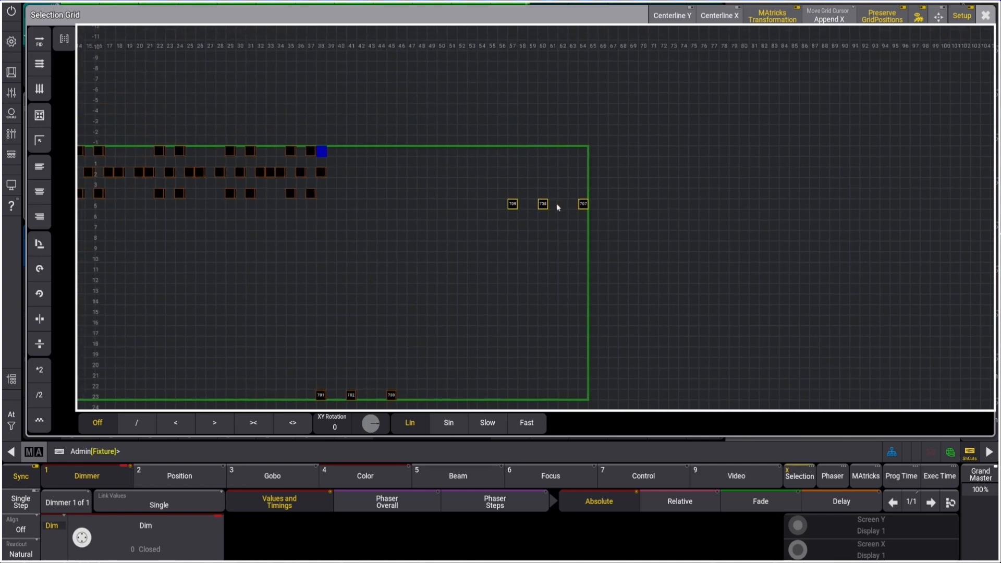
pyautogui.moveTo(542, 205)
pyautogui.mouseDown()
pyautogui.moveTo(427, 161)
pyautogui.moveTo(369, 174)
pyautogui.moveTo(380, 174)
pyautogui.mouseUp()
pyautogui.click(340, 299)
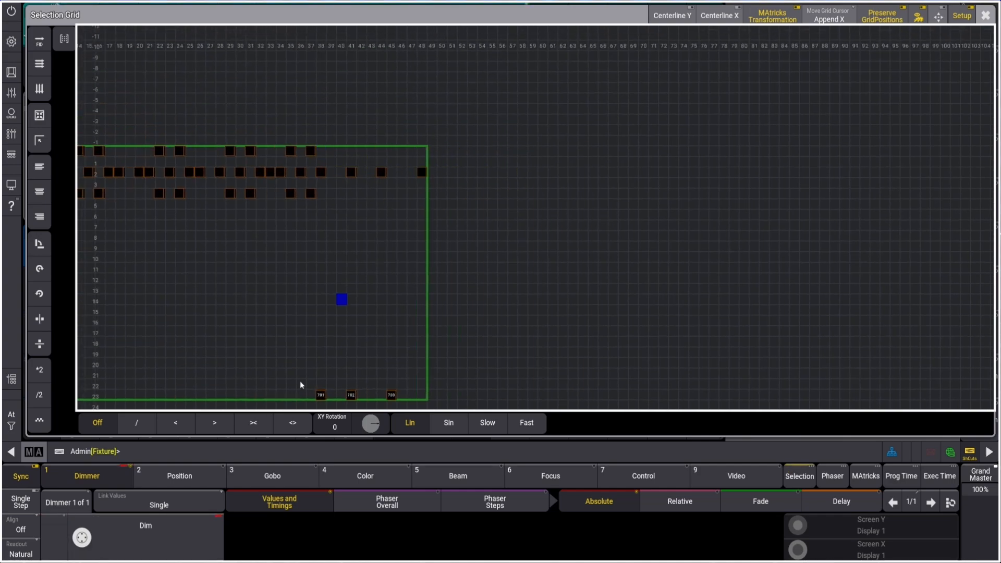
# Move the remaining three side lights into the middle row ahead of the first wash, at grid columns -10 to -3.
pyautogui.moveTo(298, 382); pyautogui.dragTo(415, 401)
pyautogui.moveTo(401, 300); pyautogui.dragTo(659, 190)
pyautogui.moveTo(608, 289); pyautogui.dragTo(143, 117)
pyautogui.moveTo(329, 200); pyautogui.dragTo(421, 338)
pyautogui.moveTo(247, 263); pyautogui.dragTo(224, 199)
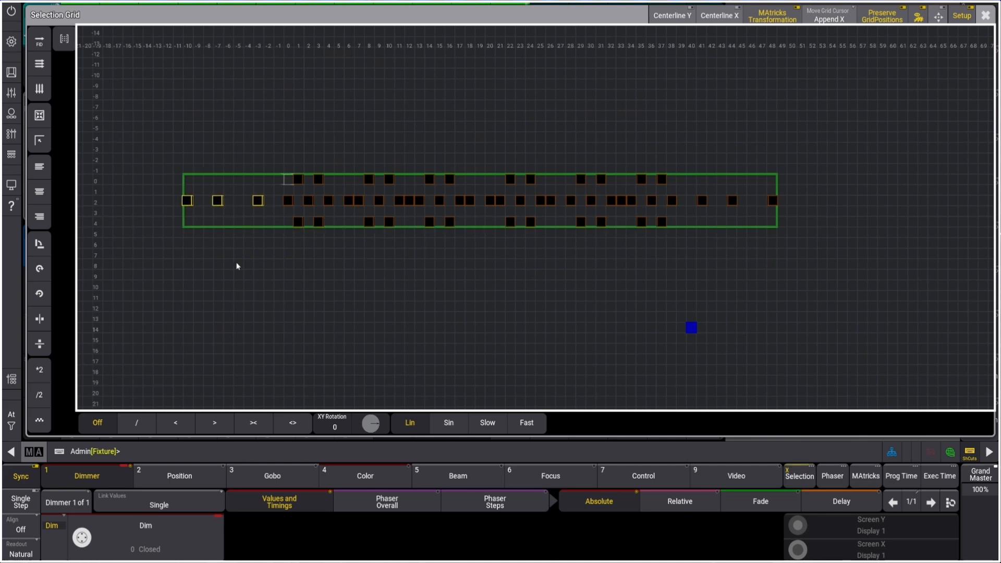
# Select every fixture in the grid, shift the whole arrangement to start at column 0, and close the Selection Grid.
pyautogui.moveTo(172, 132); pyautogui.dragTo(834, 277)
pyautogui.moveTo(611, 201); pyautogui.dragTo(709, 207)
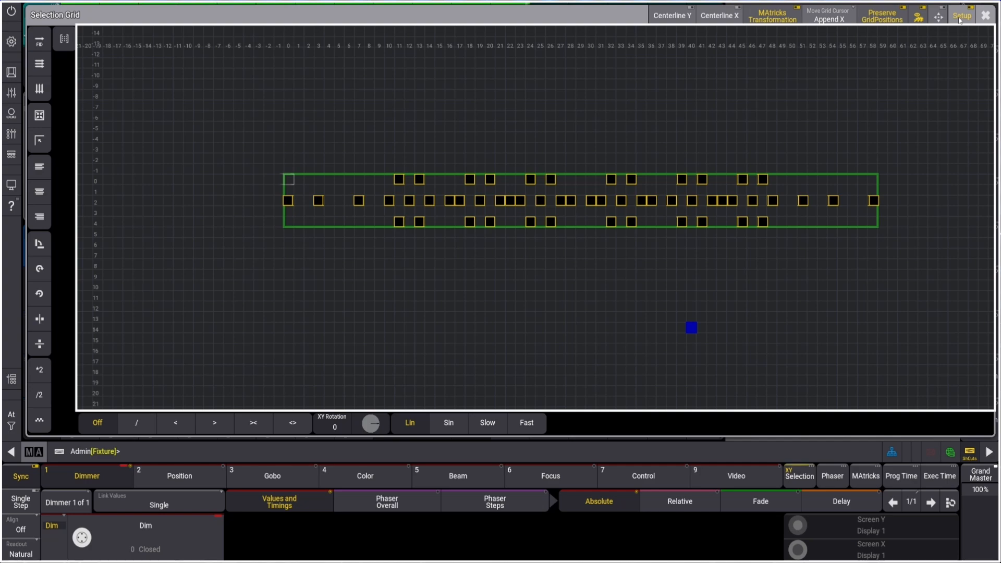
pyautogui.click(985, 15)
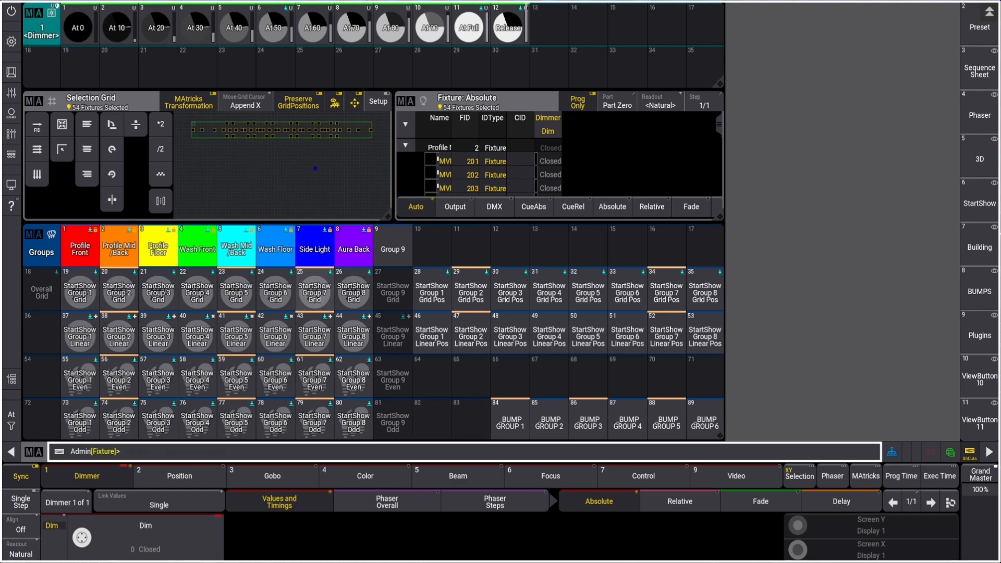
# Check the selected fixtures in the 3D view and overwrite group 1190 _BUMP 2 with them.
pyautogui.click(965, 167)
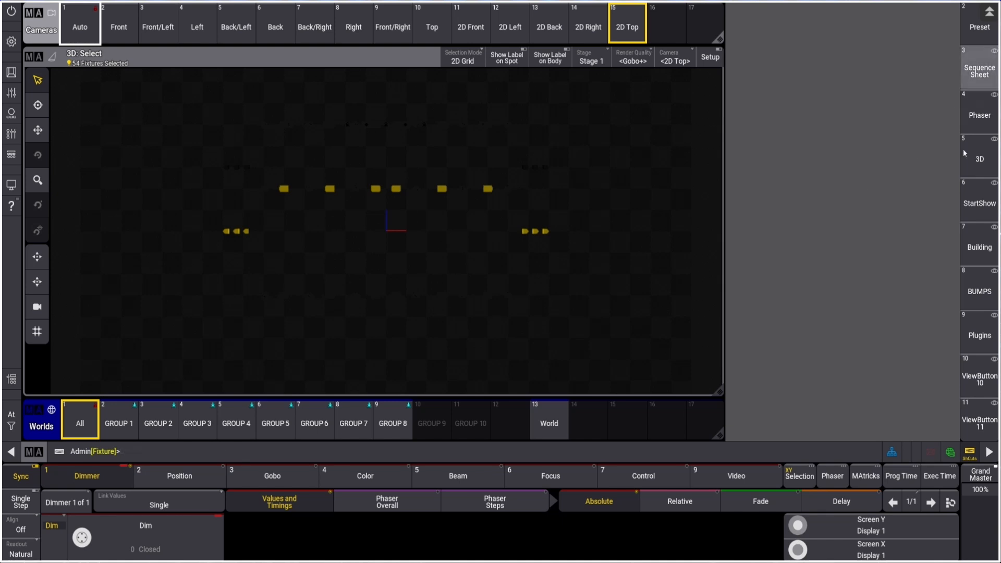
pyautogui.click(979, 292)
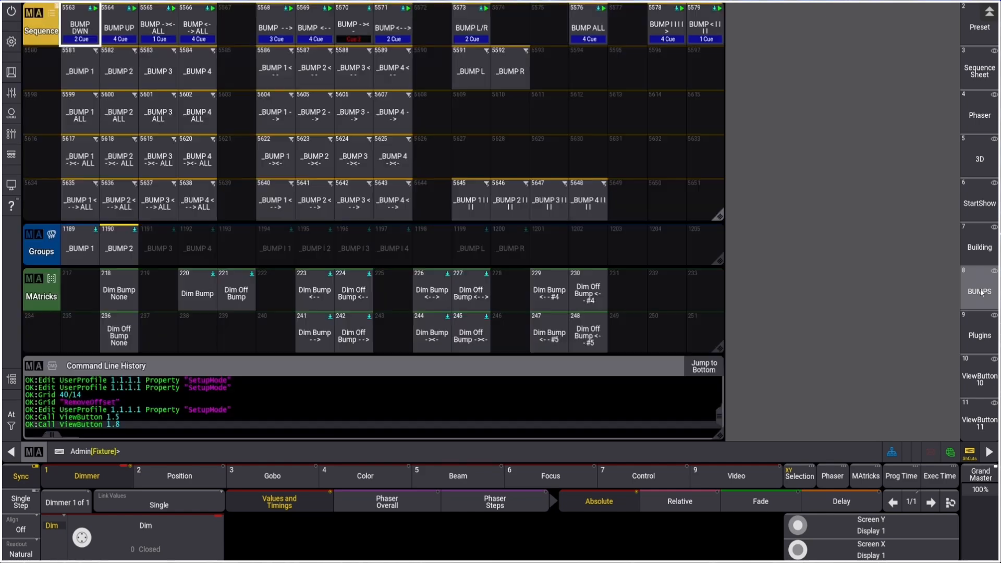
pyautogui.press('s')
pyautogui.click(116, 252)
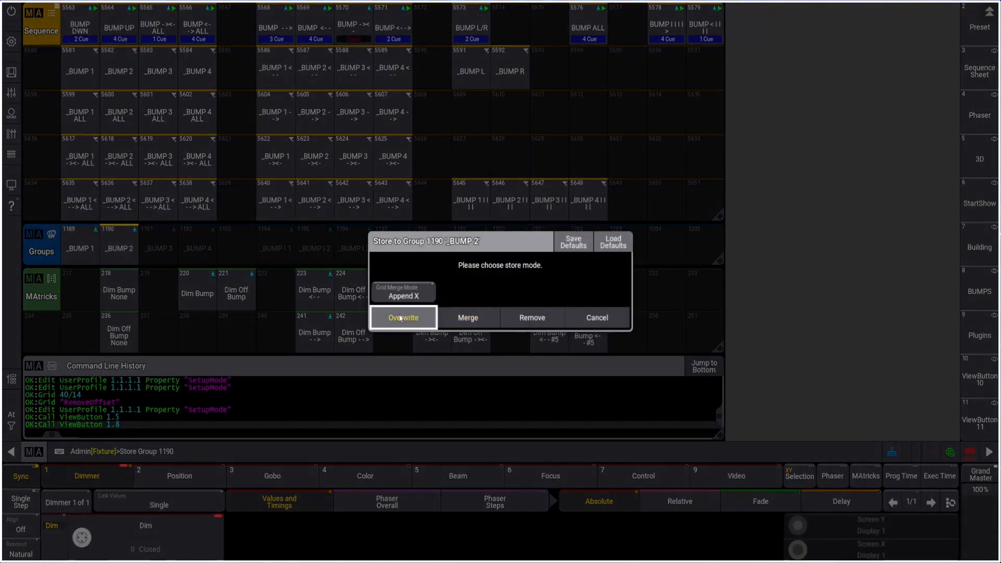
pyautogui.click(403, 317)
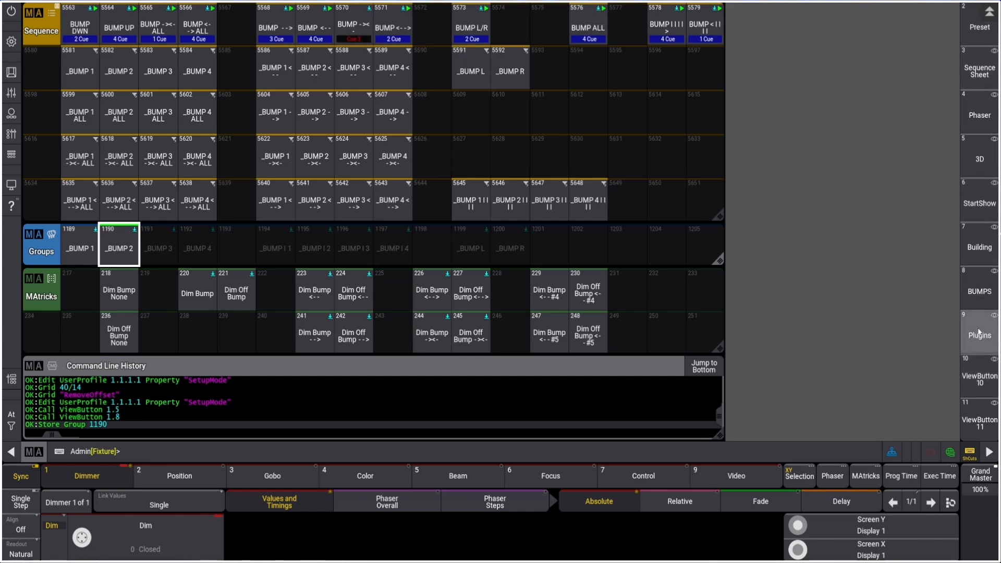
# Return to Layout 23, clear the current selection and select the whole upper block of washes and profiles.
pyautogui.click(979, 420)
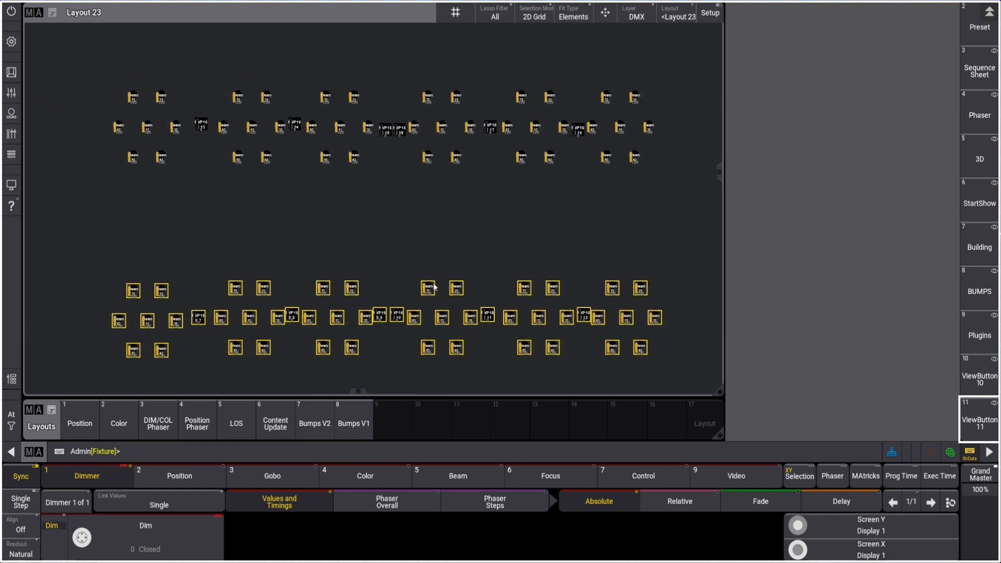
pyautogui.scroll(-2, 433, 286)
pyautogui.click(151, 104)
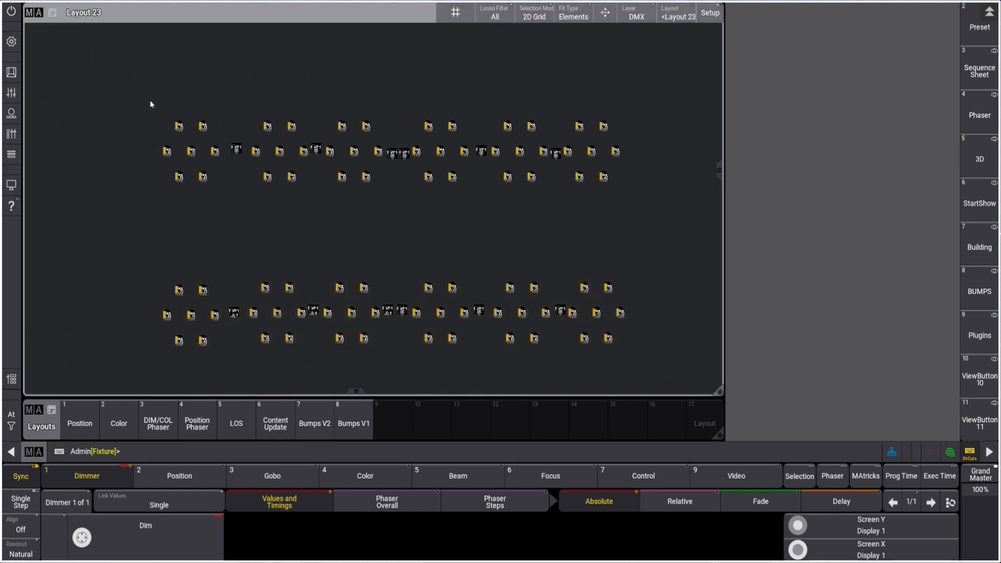
pyautogui.moveTo(295, 158); pyautogui.dragTo(652, 213)
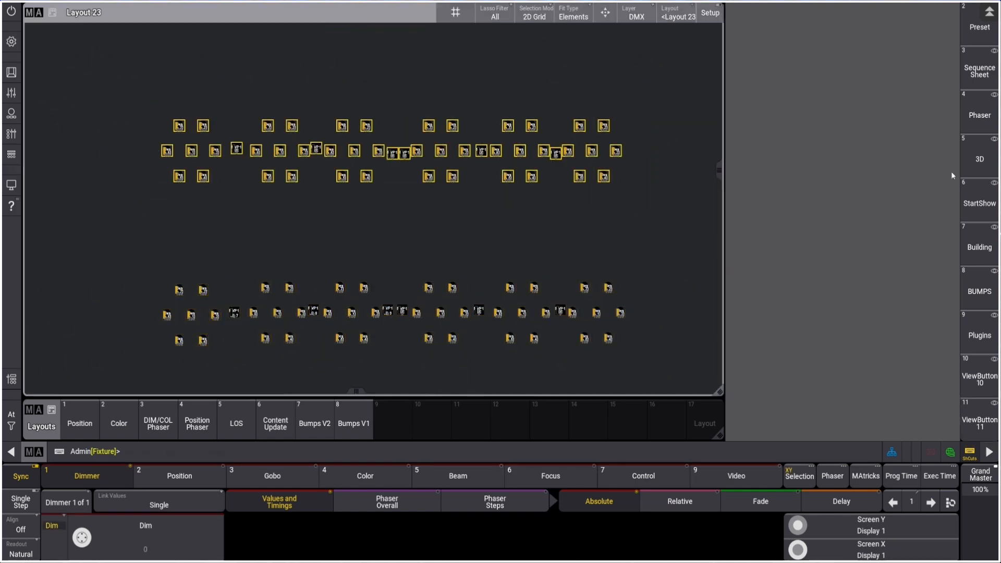
# Add the StartShow Group 7 Grid side lights to the selected upper block.
pyautogui.click(976, 35)
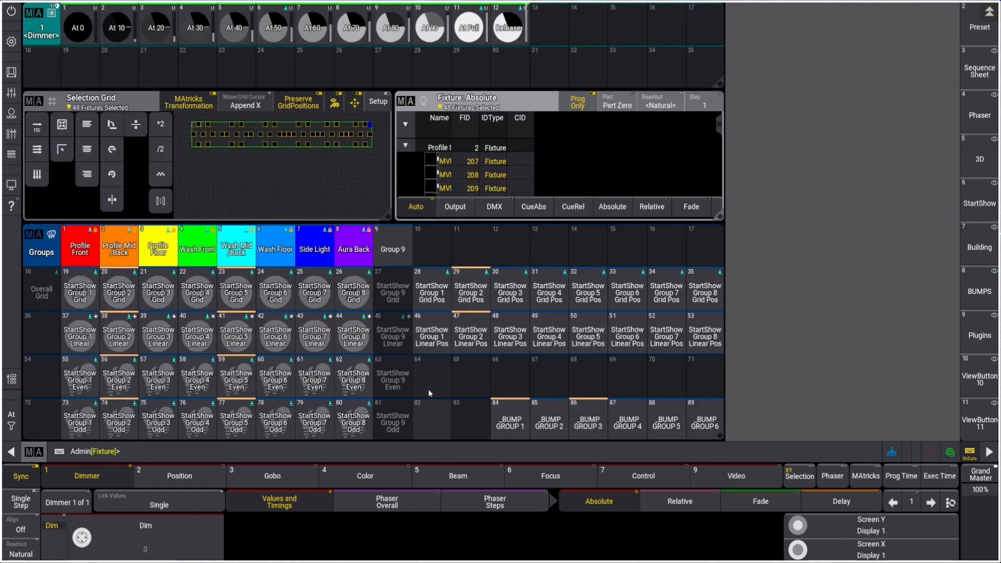
pyautogui.click(988, 299)
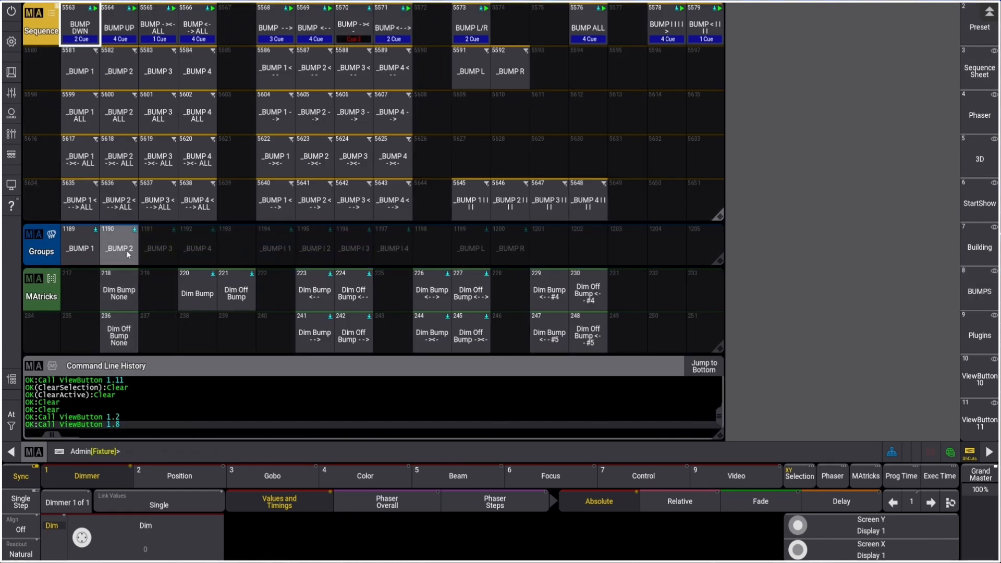
pyautogui.click(979, 26)
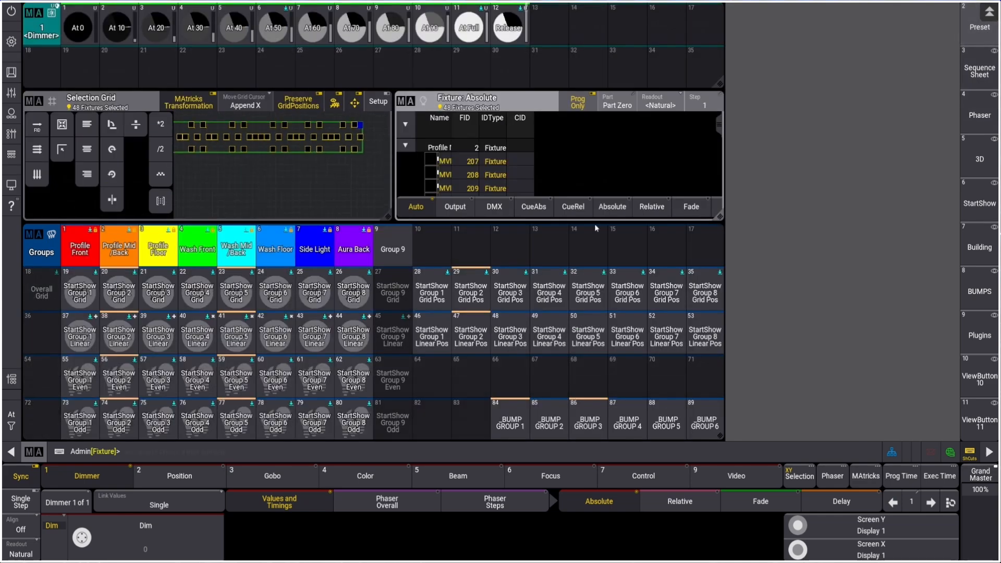
pyautogui.click(315, 296)
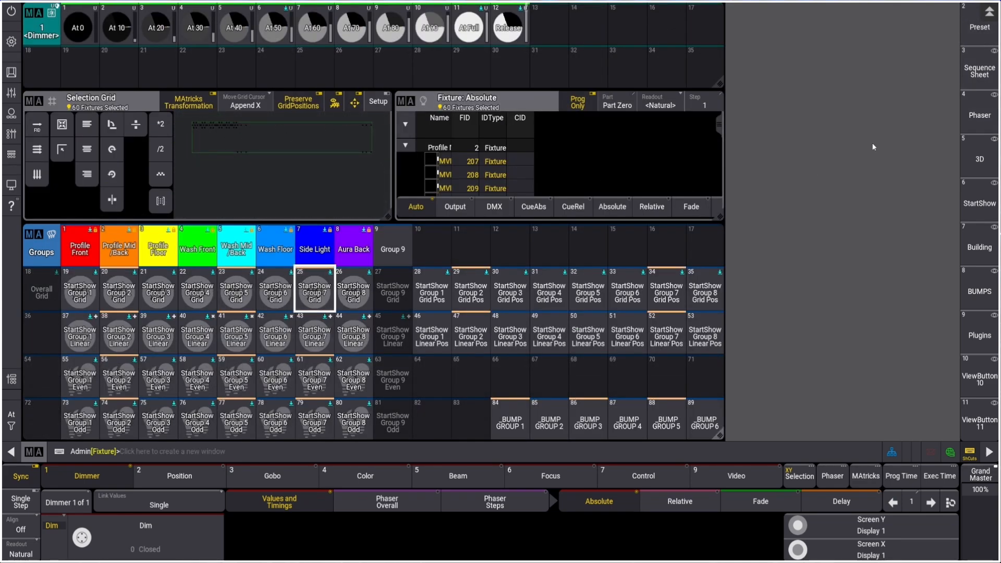
# Subtract the fixtures of group _BUMP 2 from the selection and return to the Preset view.
pyautogui.click(979, 291)
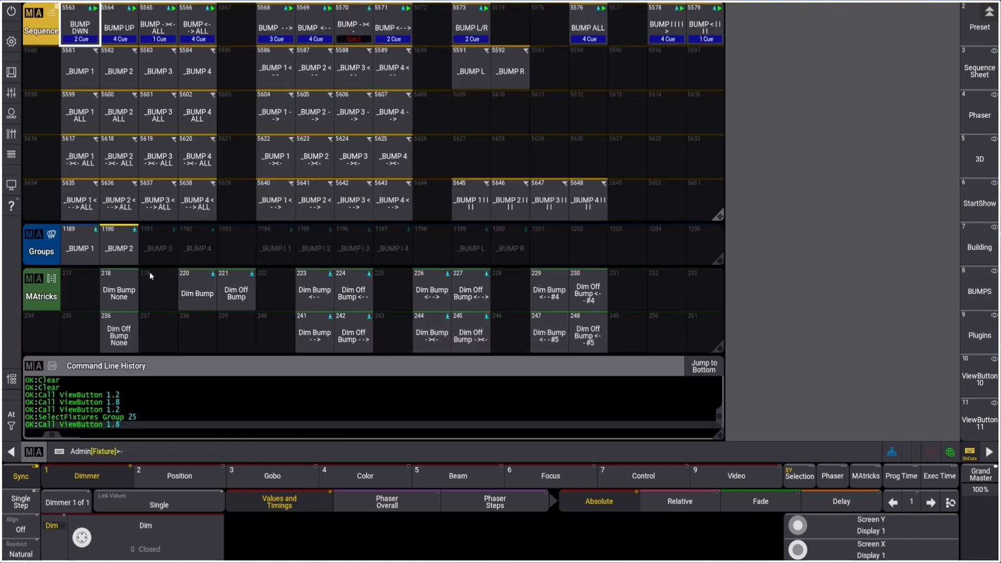
pyautogui.click(119, 248)
pyautogui.click(979, 71)
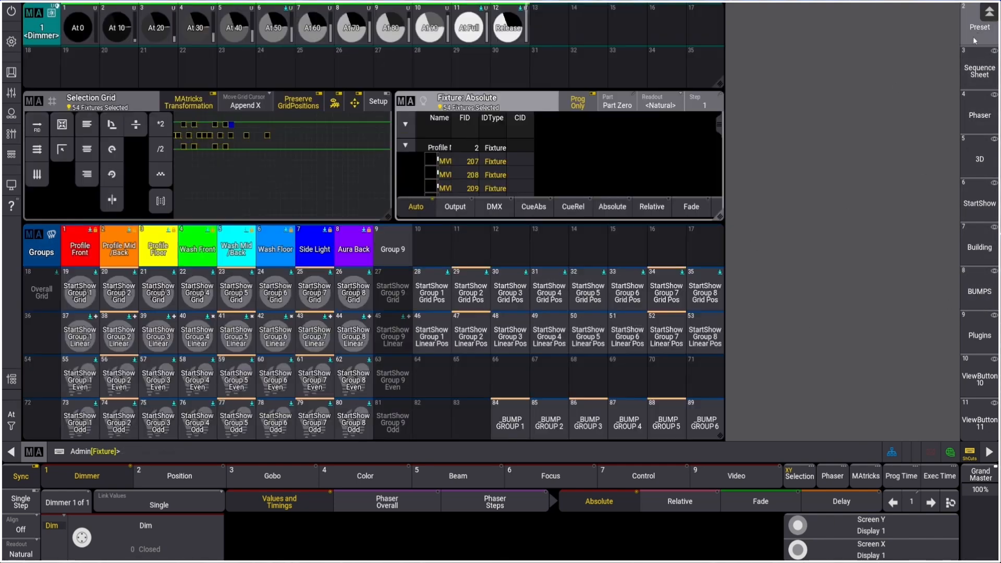
# Open the full Selection Grid with setup enabled at the end of the wash row where the side lights begin.
pyautogui.click(239, 188)
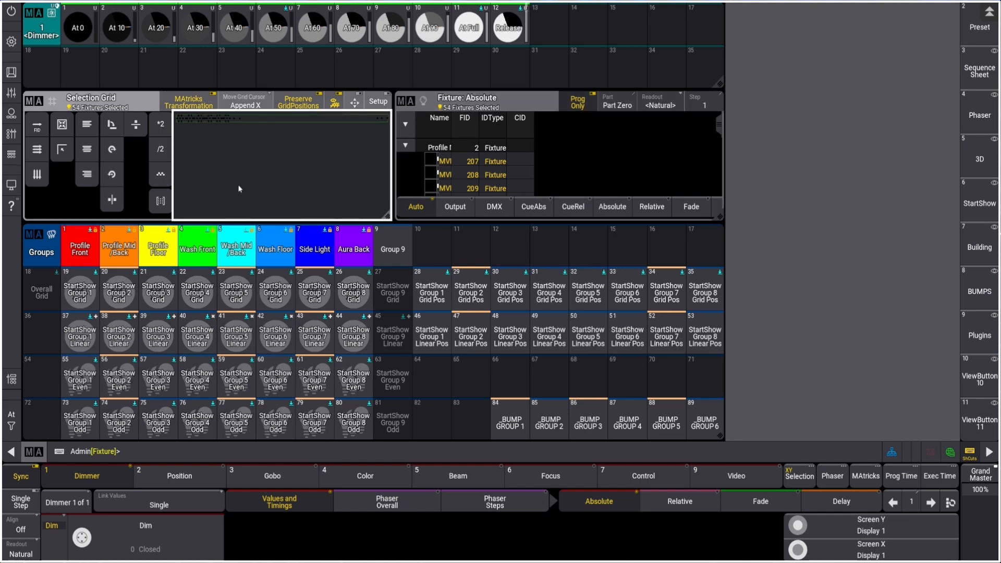
pyautogui.click(799, 475)
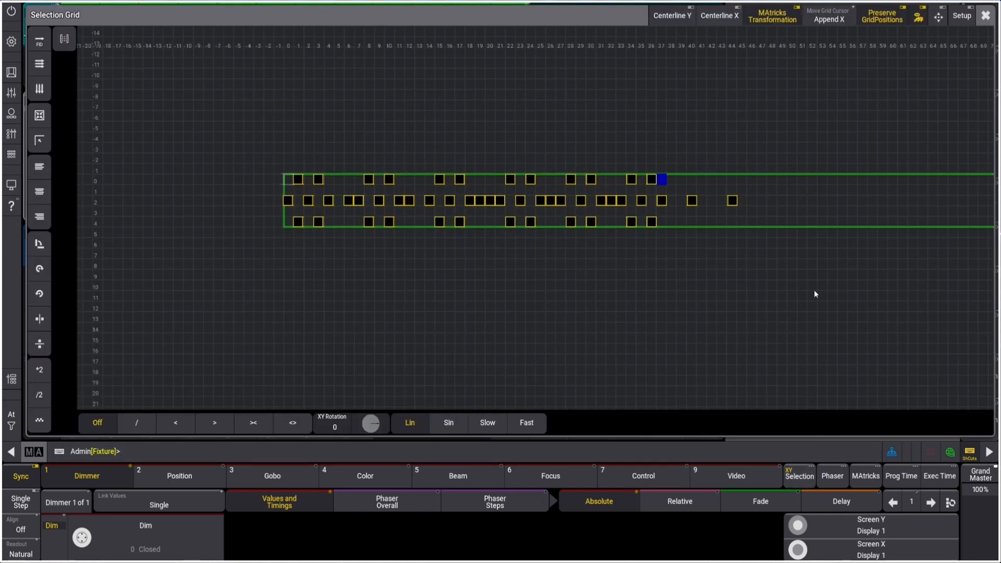
pyautogui.moveTo(789, 294); pyautogui.dragTo(526, 308)
pyautogui.click(961, 15)
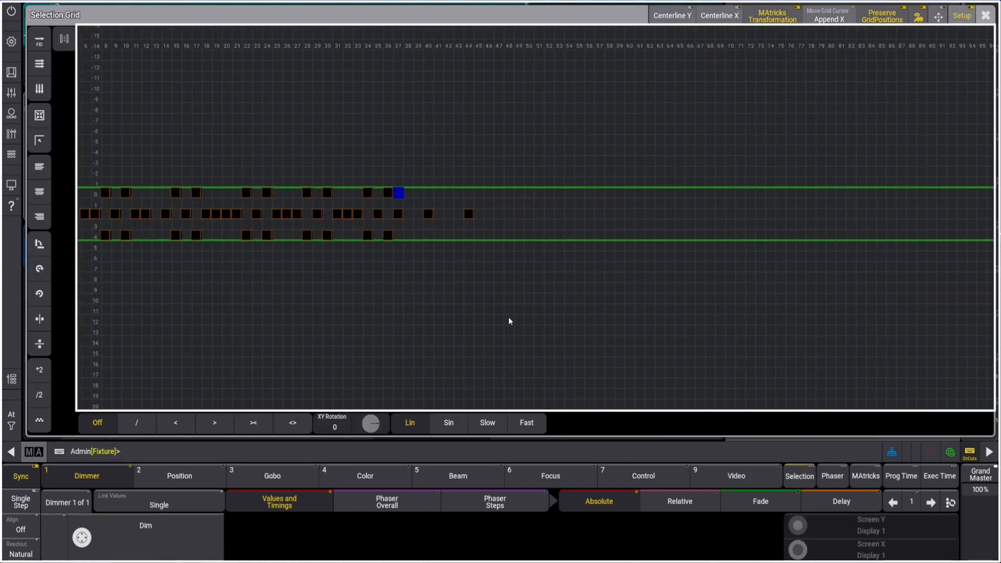
pyautogui.scroll(4, 404, 220)
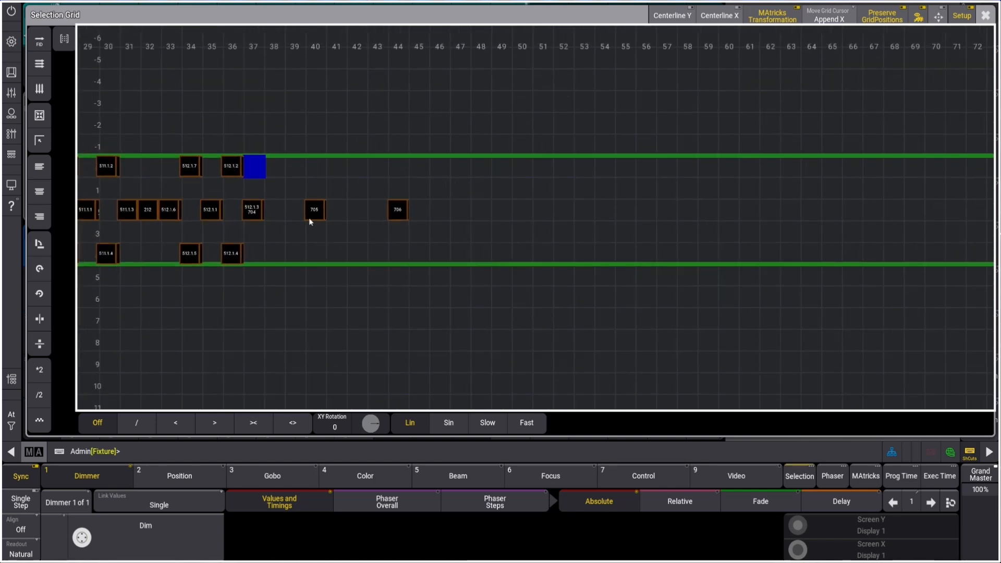
# Separate fixture 704 from 512.1.3 by removing it from the selection and re-adding it at column 38 of row 2.
pyautogui.press('Return')
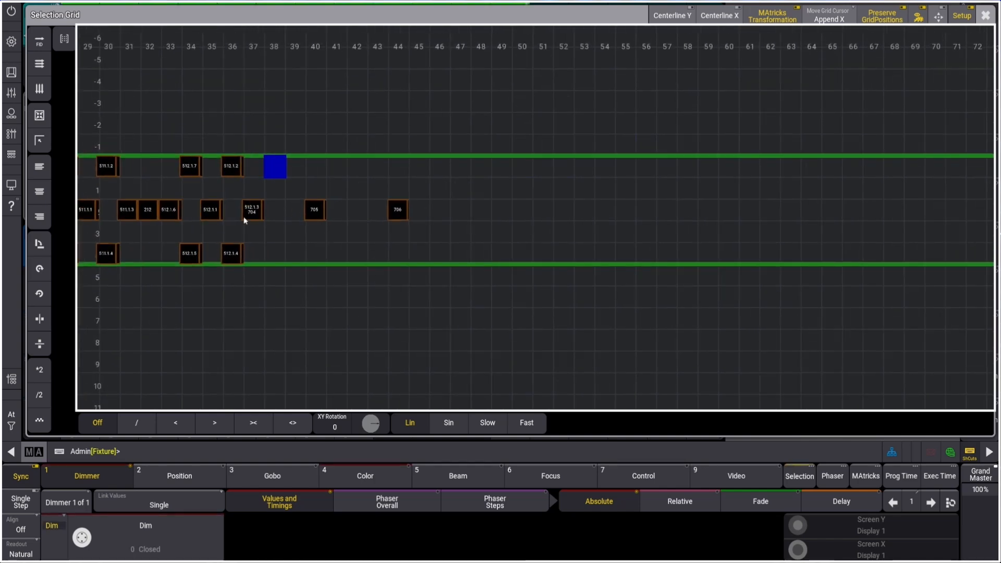
pyautogui.scroll(1, 253, 214)
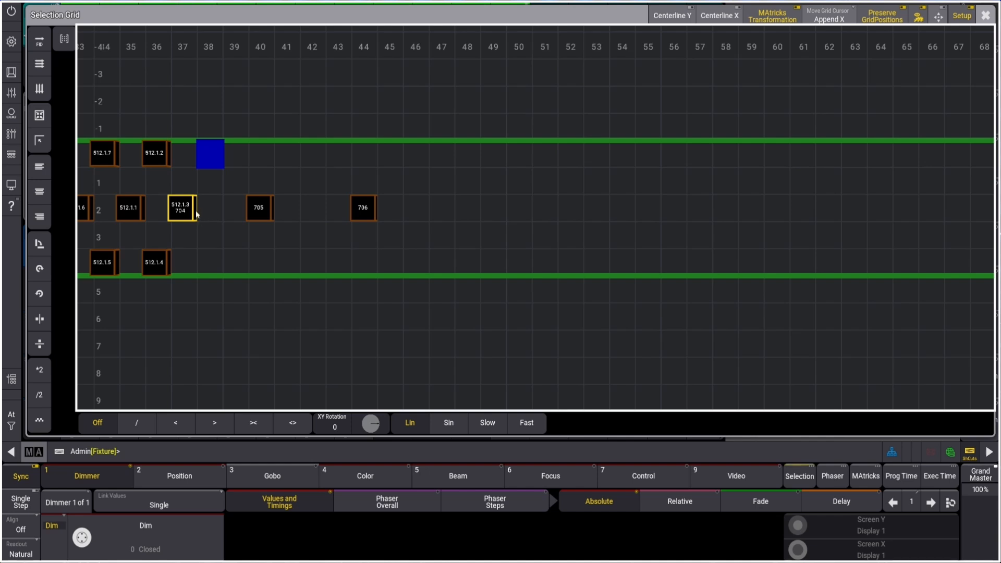
pyautogui.click(964, 20)
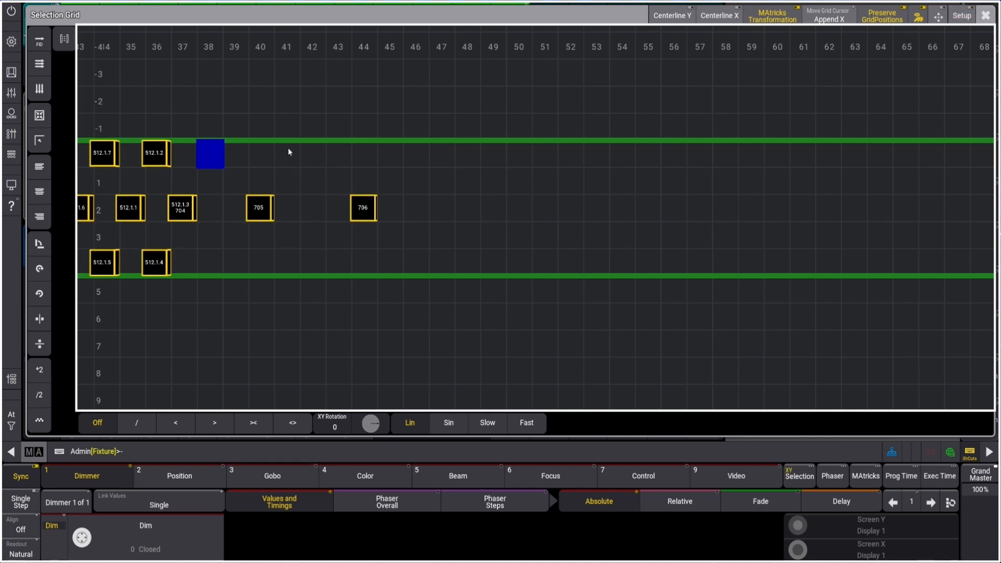
pyautogui.write('704')
pyautogui.press('Return')
pyautogui.click(212, 212)
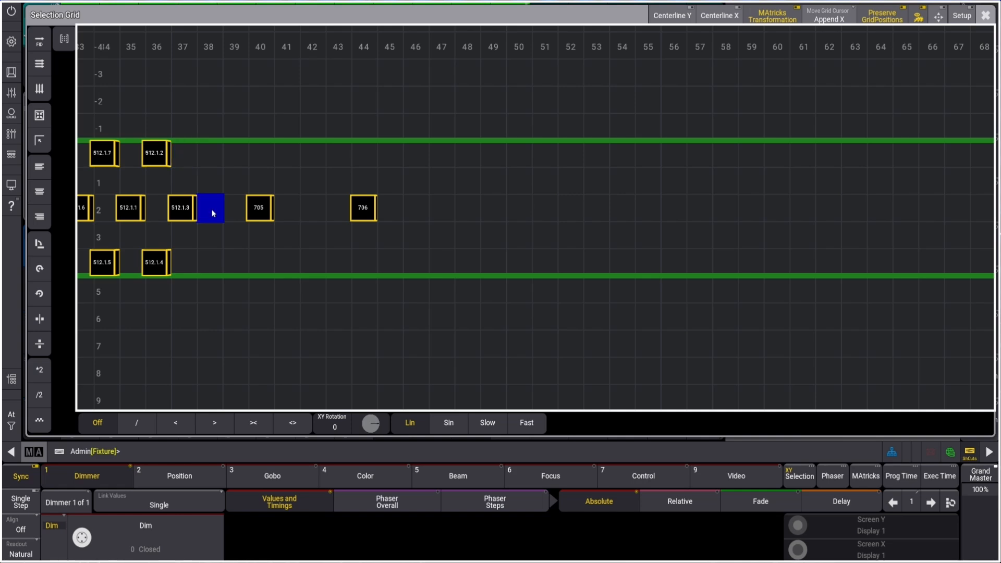
pyautogui.write('704')
pyautogui.press('Return')
# Select side lights 704, 705 and 706 in setup and move them ahead of the first wash in the middle row.
pyautogui.click(960, 15)
pyautogui.moveTo(300, 237); pyautogui.dragTo(411, 248)
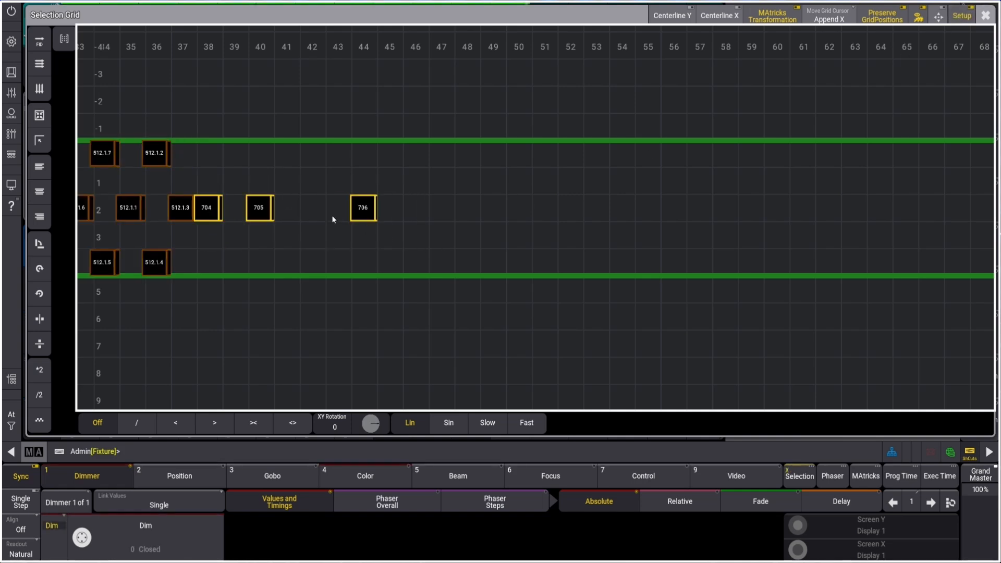
pyautogui.scroll(-5, 331, 214)
pyautogui.moveTo(453, 216); pyautogui.dragTo(99, 217)
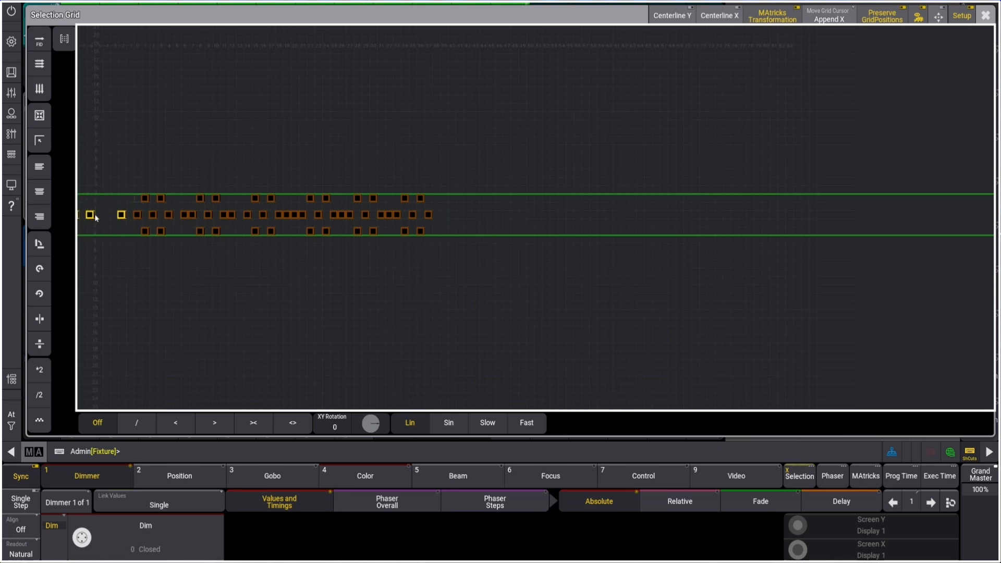
pyautogui.scroll(-4, 596, 209)
pyautogui.scroll(1, 941, 209)
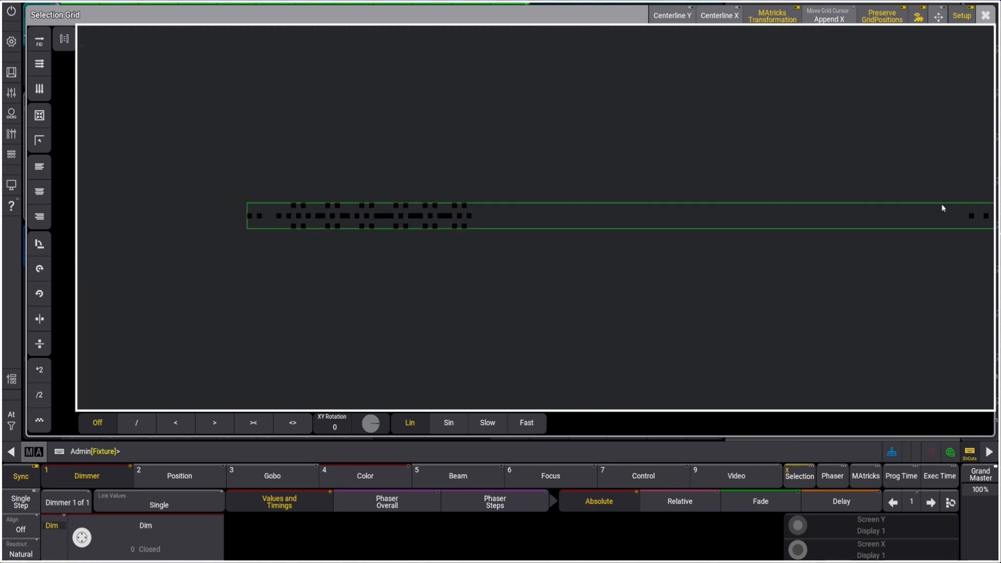
# Move side lights 712, 711 and 710 from the far end of the grid to just behind the last wash in the middle row.
pyautogui.moveTo(944, 213); pyautogui.dragTo(572, 230)
pyautogui.scroll(6, 577, 229)
pyautogui.moveTo(704, 229); pyautogui.dragTo(748, 267)
pyautogui.scroll(-4, 574, 224)
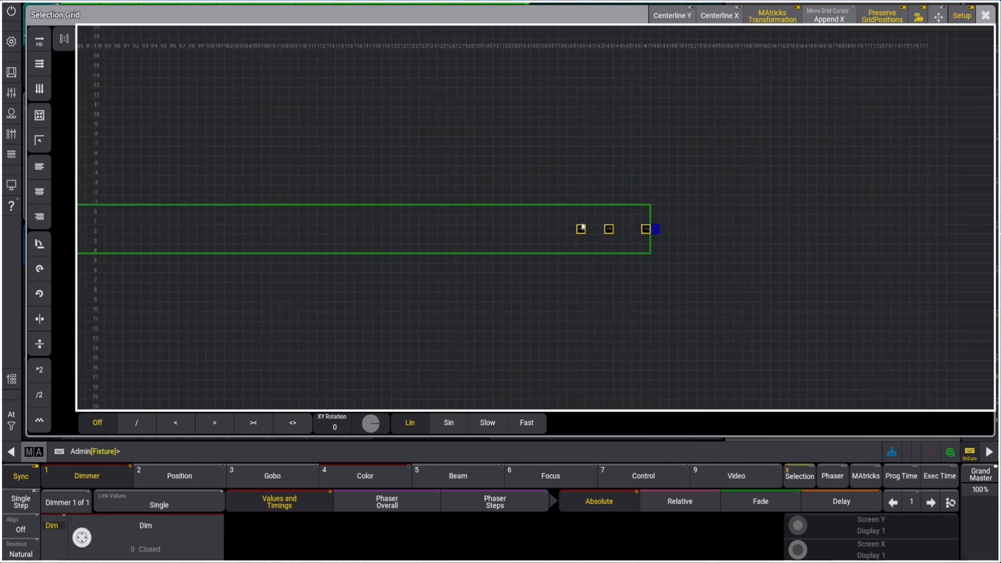
pyautogui.scroll(6, 287, 224)
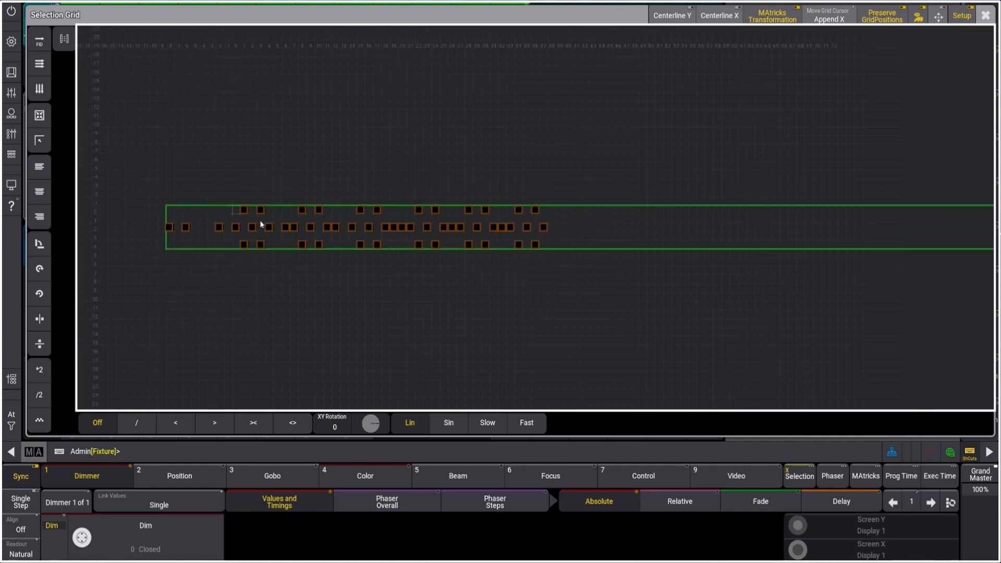
pyautogui.moveTo(816, 230); pyautogui.dragTo(507, 223)
pyautogui.moveTo(771, 221); pyautogui.dragTo(534, 220)
pyautogui.scroll(-1, 535, 224)
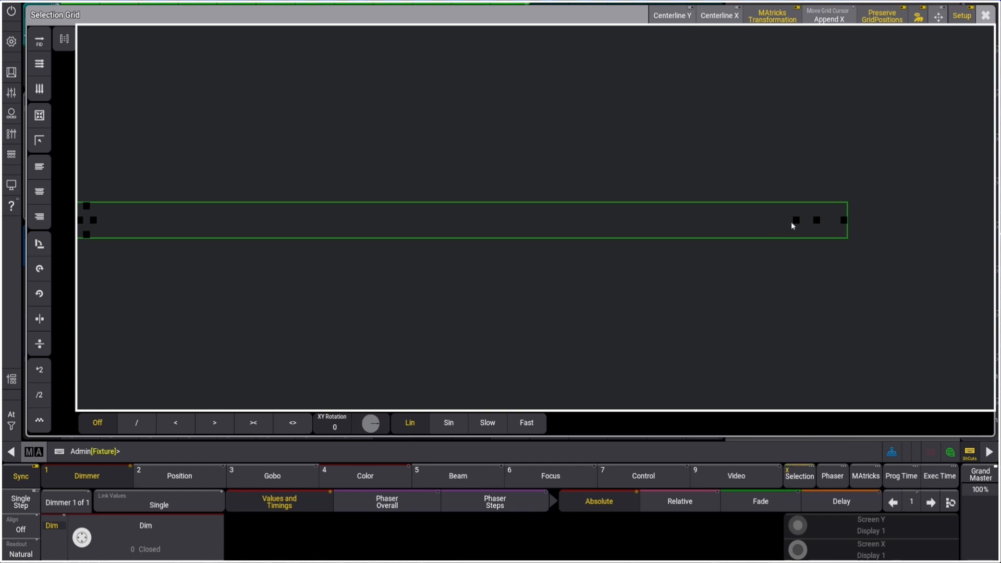
pyautogui.scroll(1, 791, 226)
pyautogui.moveTo(851, 222); pyautogui.dragTo(130, 224)
pyautogui.moveTo(255, 246); pyautogui.dragTo(393, 243)
pyautogui.moveTo(425, 207); pyautogui.dragTo(599, 215)
# Even the side lights at both row ends to three-column spacing, with 710 at column 45, and close the full grid with setup off.
pyautogui.click(224, 212)
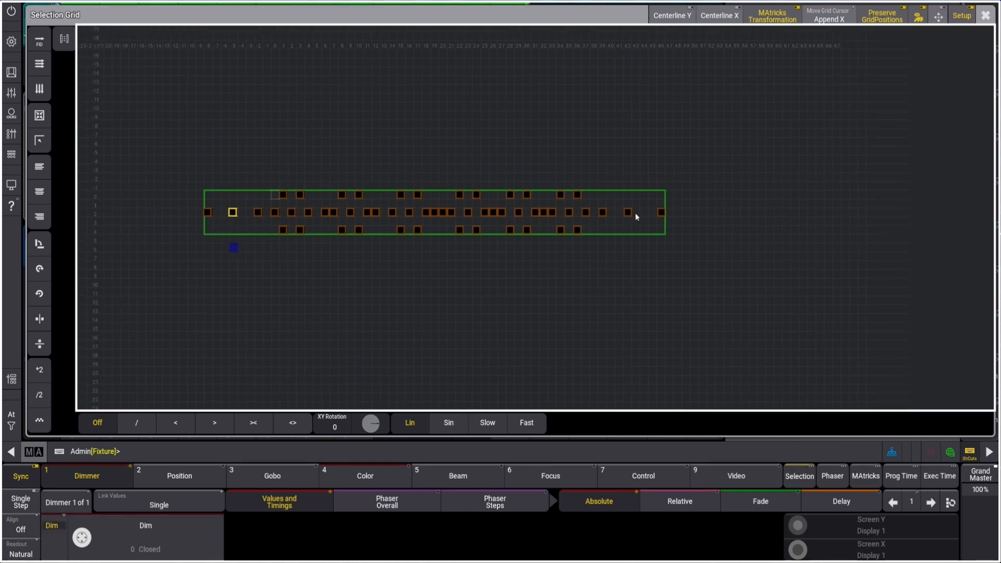
pyautogui.moveTo(661, 213); pyautogui.dragTo(655, 215)
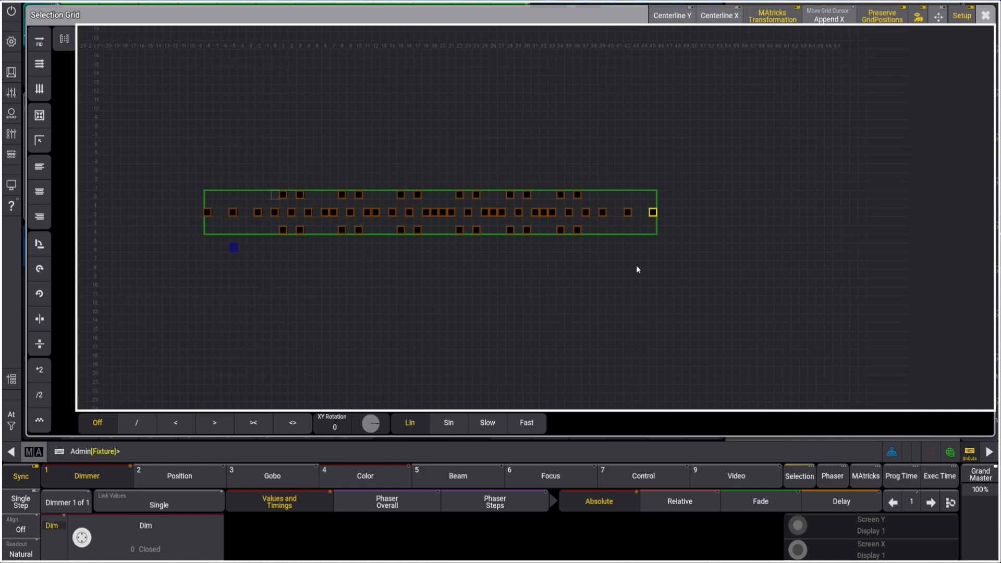
pyautogui.scroll(3, 407, 219)
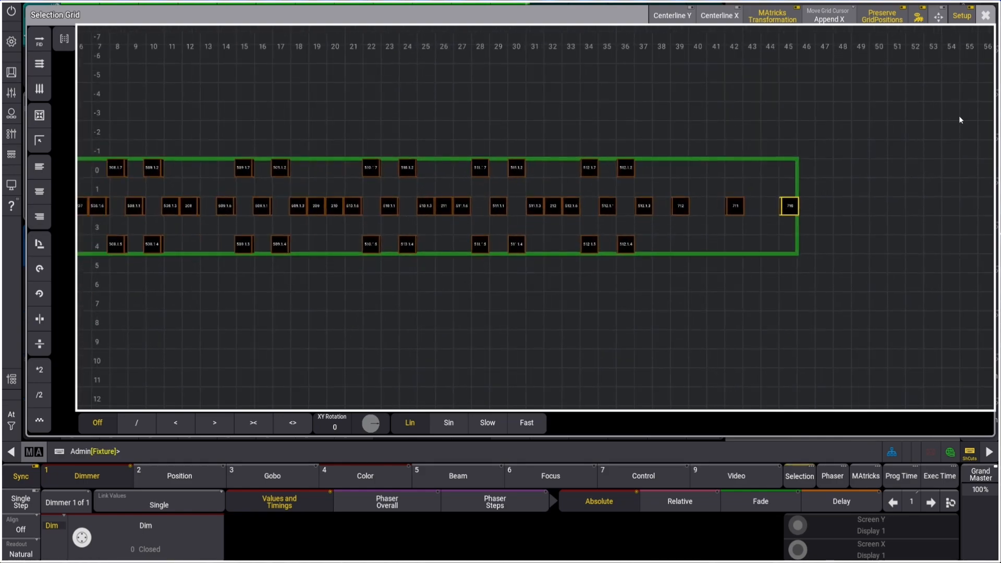
pyautogui.click(961, 16)
pyautogui.click(985, 15)
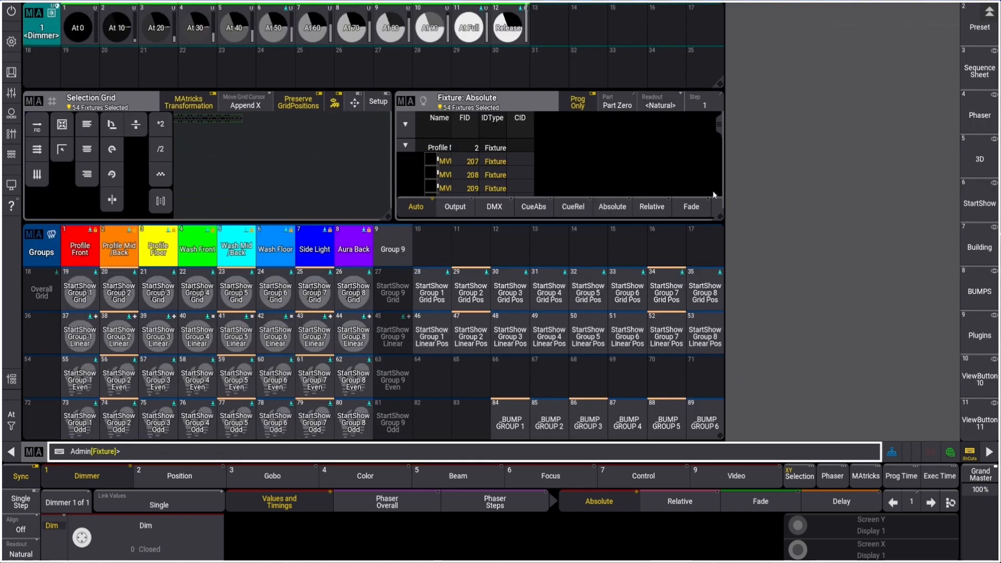
# Store the current fixture selection in group 1191 _BUMP 3, overwriting the existing group.
pyautogui.click(979, 291)
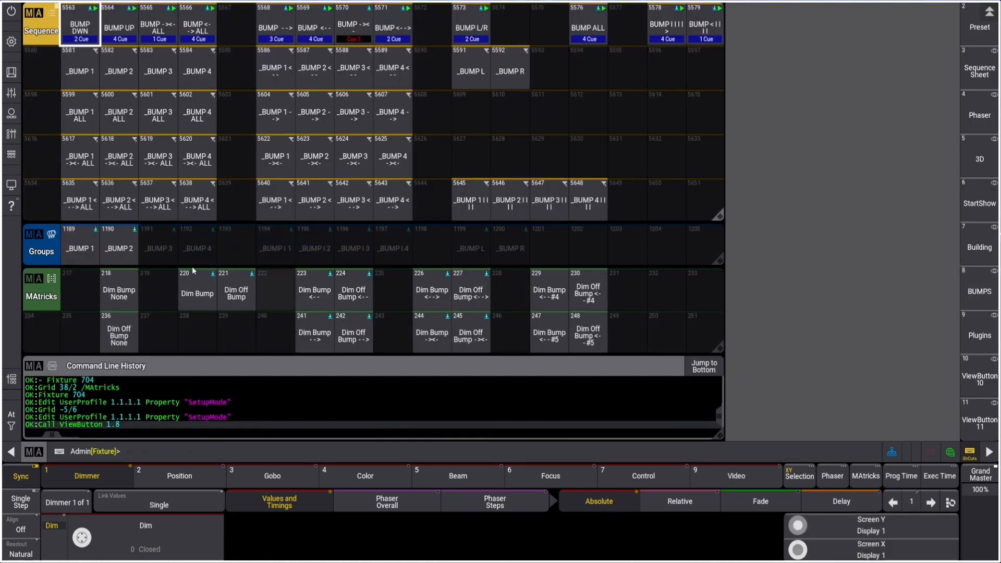
pyautogui.click(163, 248)
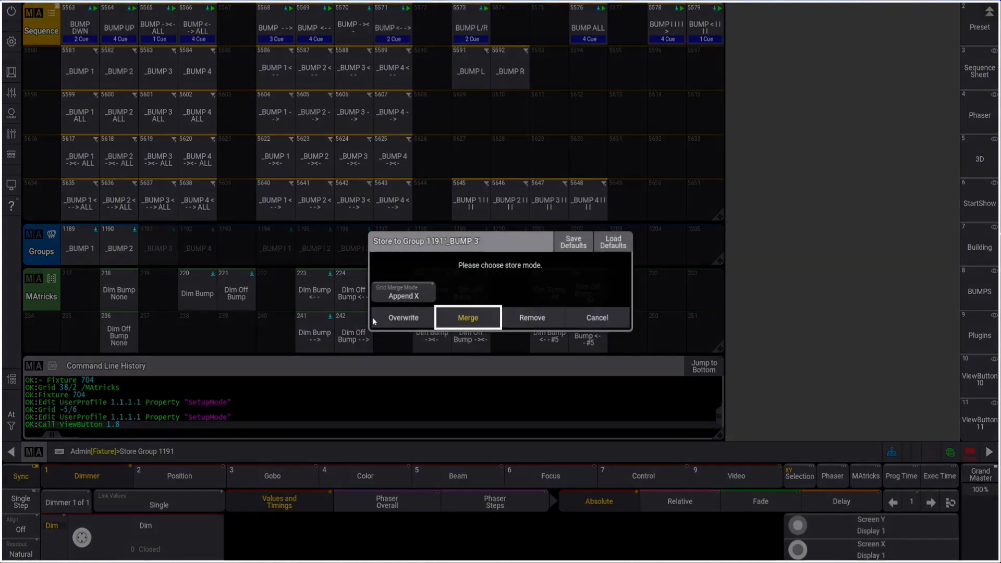
pyautogui.click(409, 319)
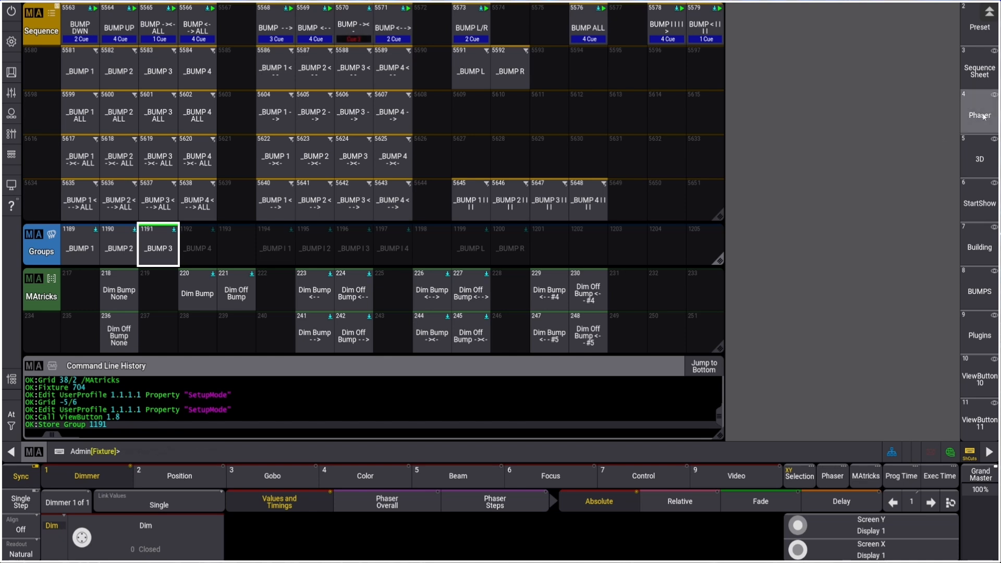
# Show the rig in the 3D view from the 2D Front camera.
pyautogui.click(981, 166)
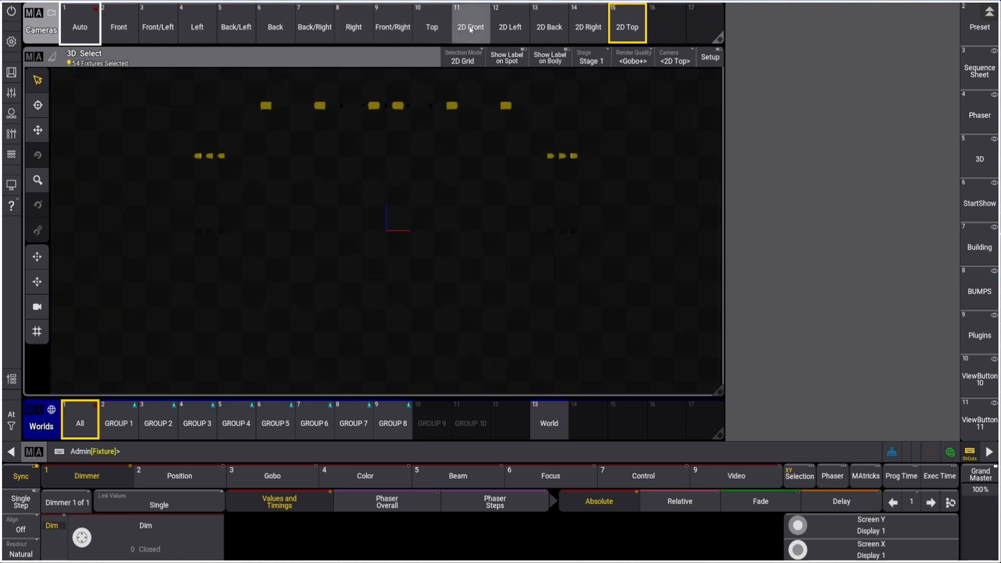
pyautogui.click(976, 425)
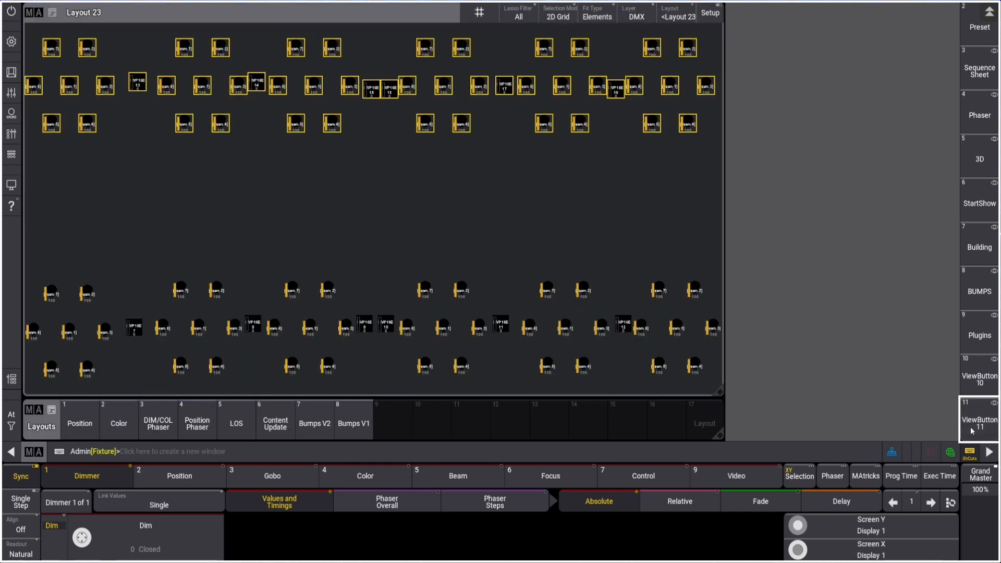
pyautogui.click(983, 387)
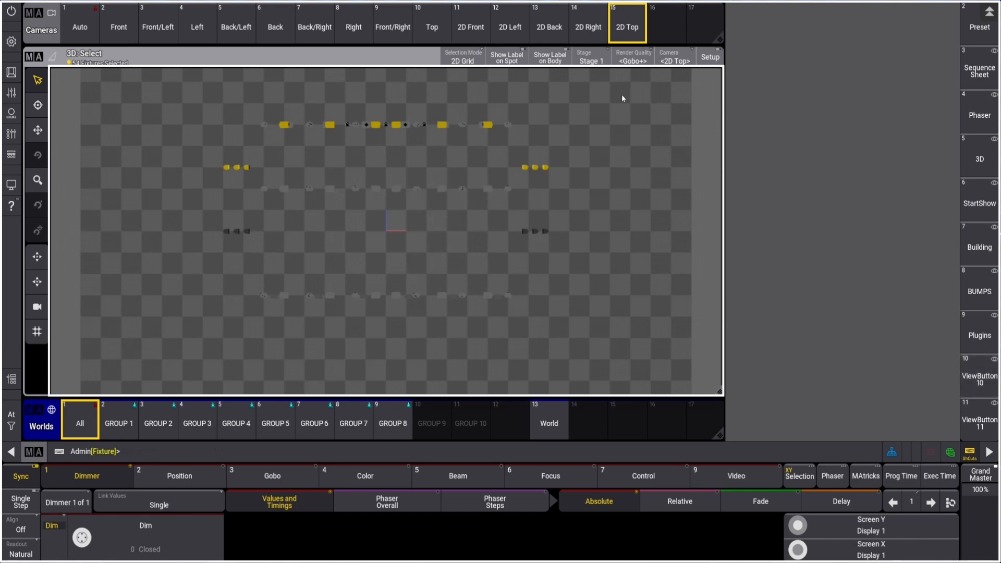
pyautogui.click(471, 26)
pyautogui.scroll(5, 348, 313)
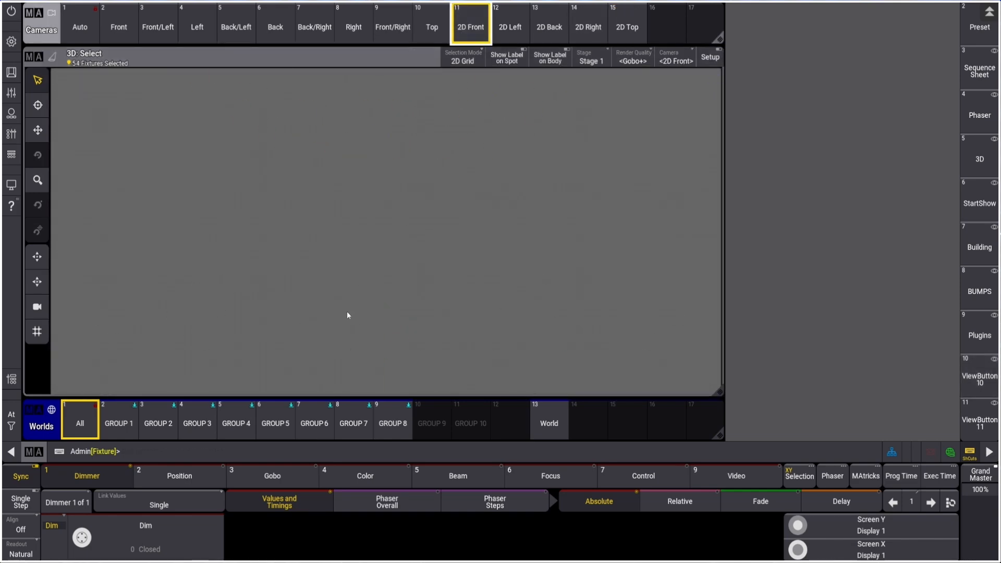
pyautogui.scroll(-3, 346, 312)
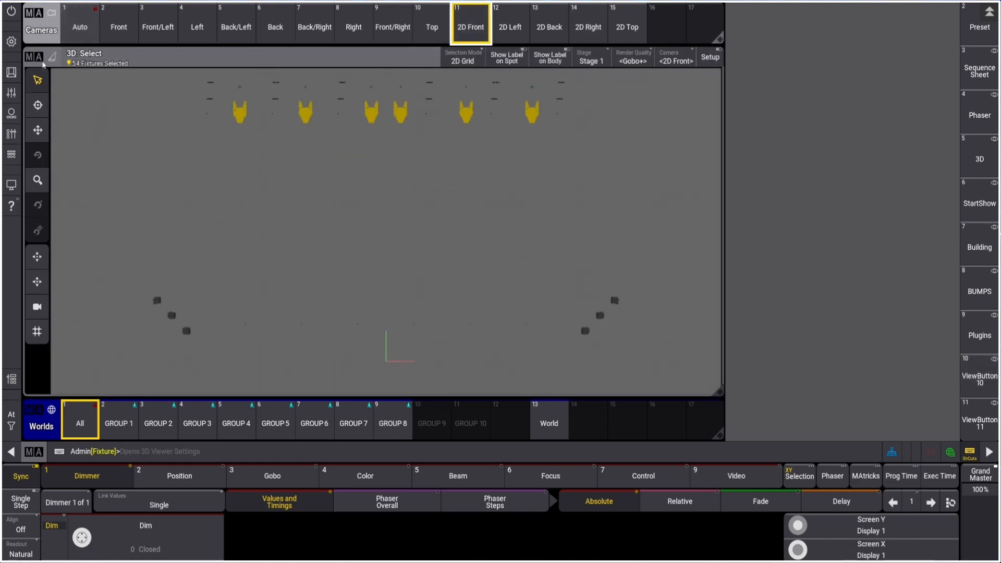
# Set the 3D viewer's point light to 100% and lower its ambient light in the rendering settings.
pyautogui.click(40, 56)
pyautogui.moveTo(187, 214); pyautogui.dragTo(181, 140)
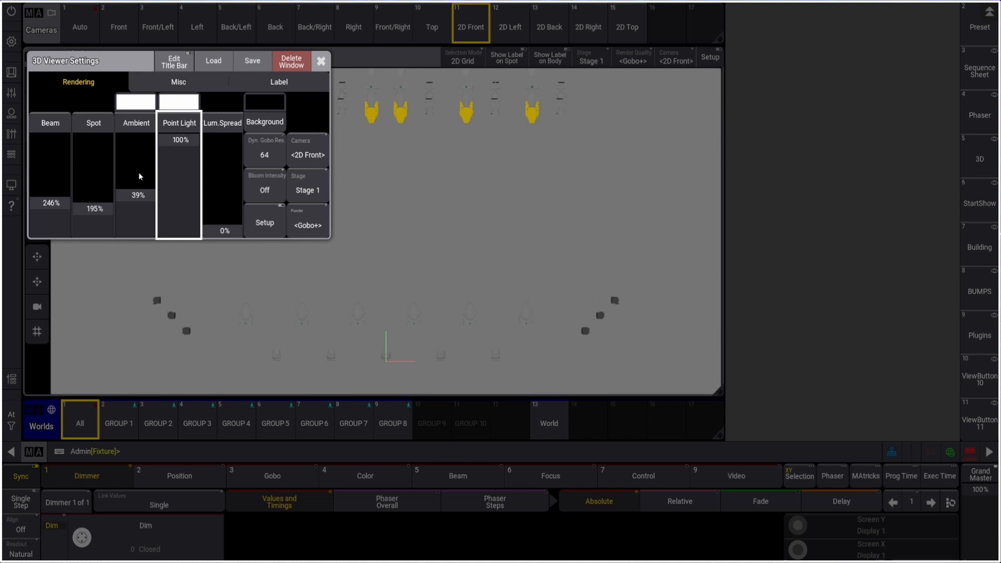
pyautogui.moveTo(140, 176); pyautogui.dragTo(139, 223)
pyautogui.click(321, 61)
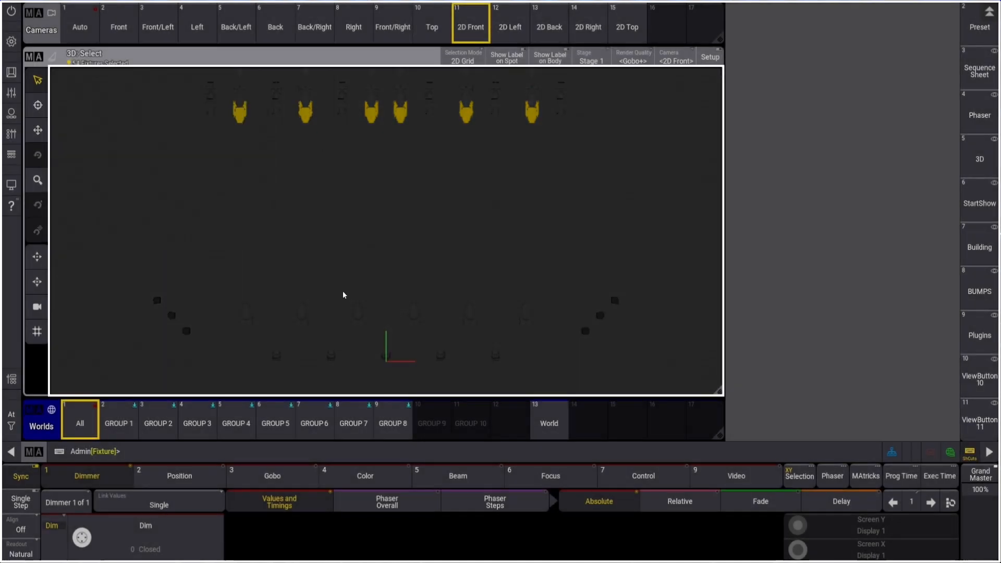
# Clear the selection and try to lasso-select both rows of floor fixtures in the 2D Front view.
pyautogui.press('Escape')
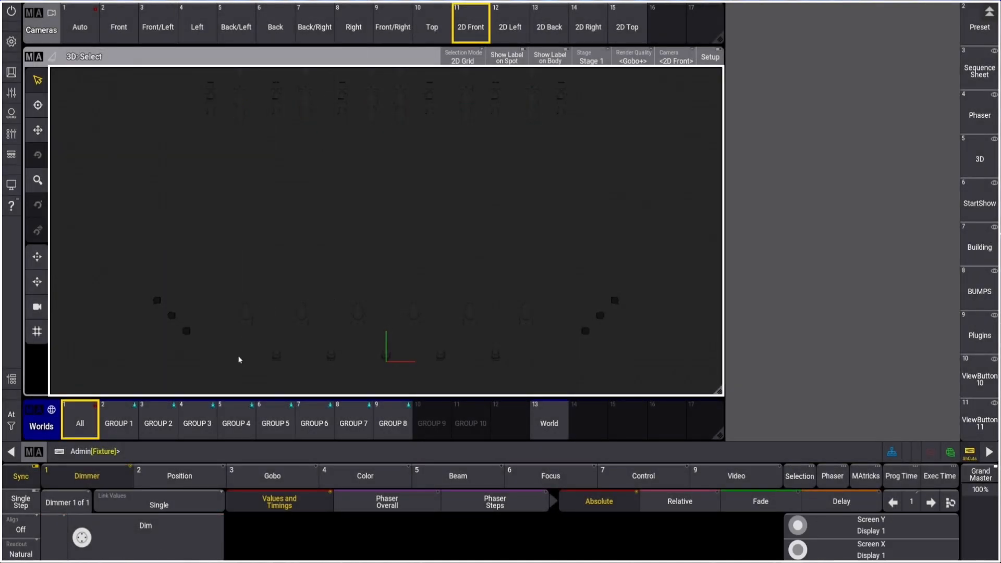
pyautogui.moveTo(220, 295); pyautogui.dragTo(561, 381)
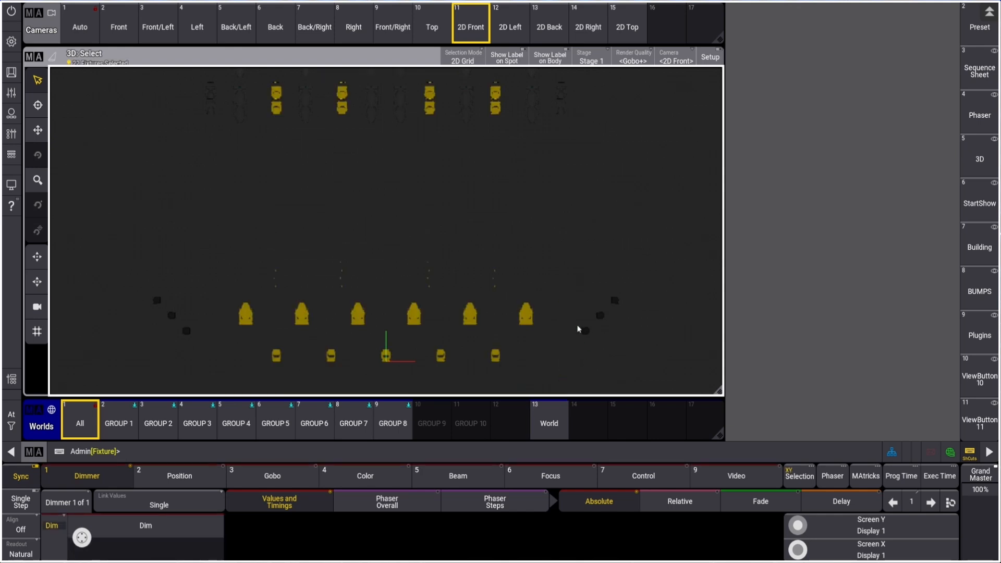
pyautogui.press('Escape')
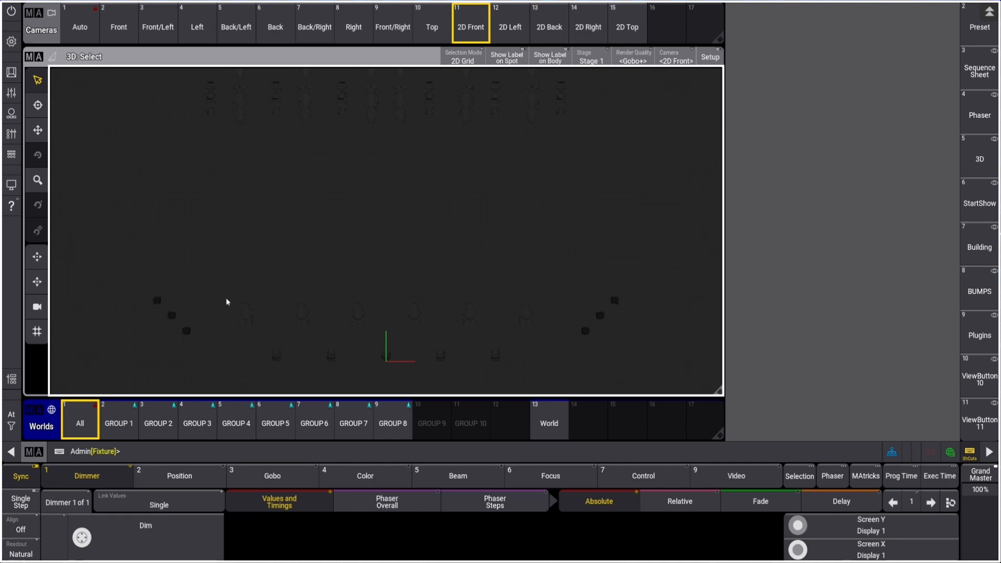
pyautogui.moveTo(226, 298); pyautogui.dragTo(566, 232)
pyautogui.moveTo(227, 298); pyautogui.dragTo(605, 177)
pyautogui.moveTo(245, 311); pyautogui.dragTo(598, 188)
pyautogui.moveTo(223, 280); pyautogui.dragTo(561, 382)
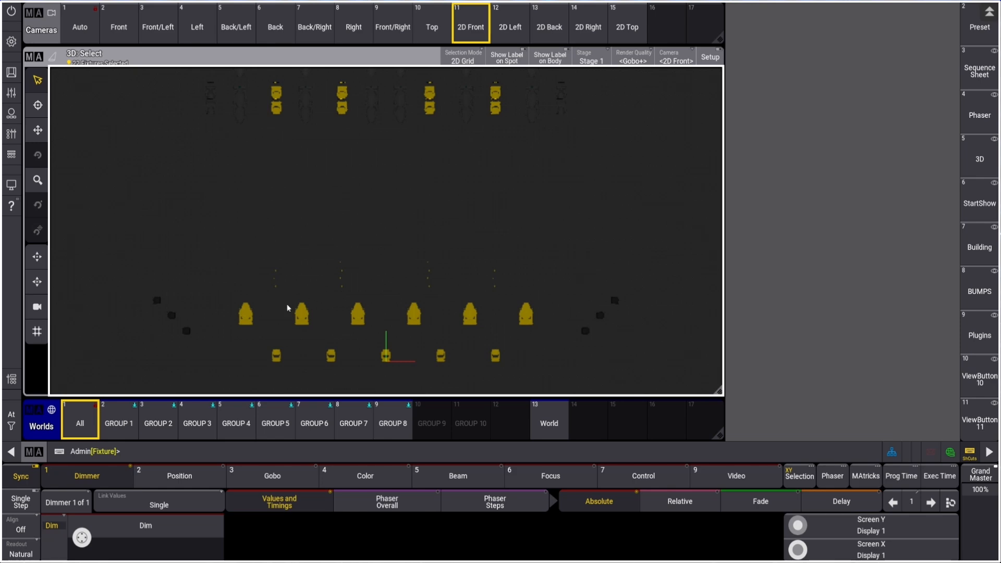
pyautogui.moveTo(233, 309); pyautogui.dragTo(545, 355)
pyautogui.moveTo(234, 320); pyautogui.dragTo(551, 362)
pyautogui.click(324, 334)
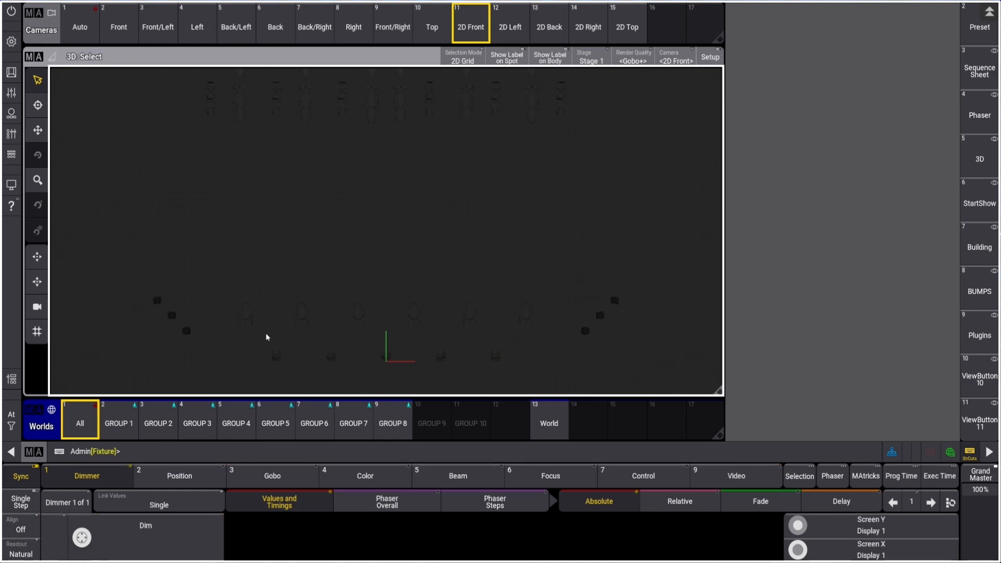
# Try to lasso-select only the lower row of floor wash fixtures in the 2D Front view.
pyautogui.moveTo(236, 314); pyautogui.dragTo(535, 321)
pyautogui.moveTo(290, 344); pyautogui.dragTo(545, 379)
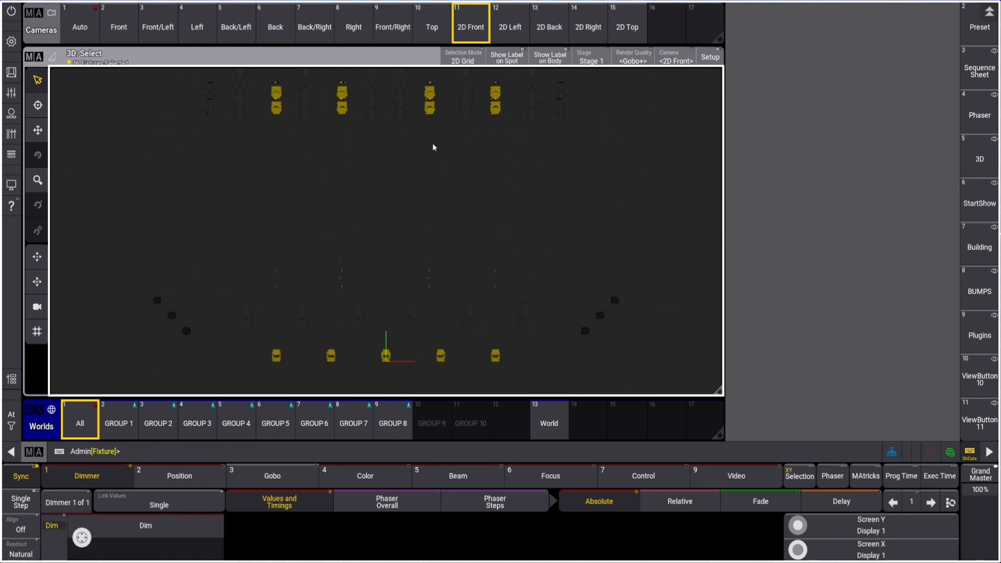
pyautogui.click(432, 255)
# Try to lasso-select the floor fixtures from the perspective Front camera, clearing the selection after each attempt.
pyautogui.click(119, 26)
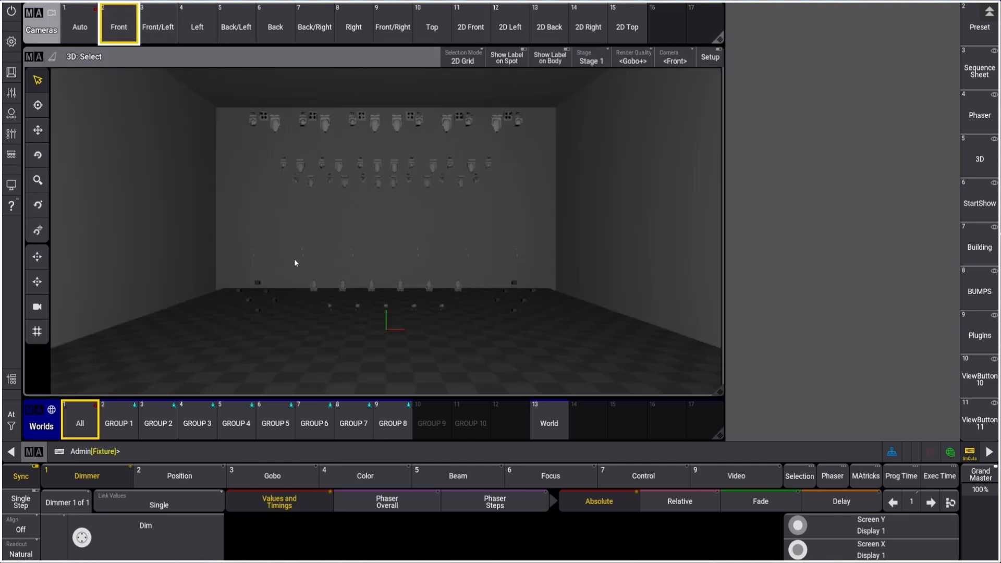
pyautogui.scroll(6, 295, 261)
pyautogui.scroll(-5, 314, 248)
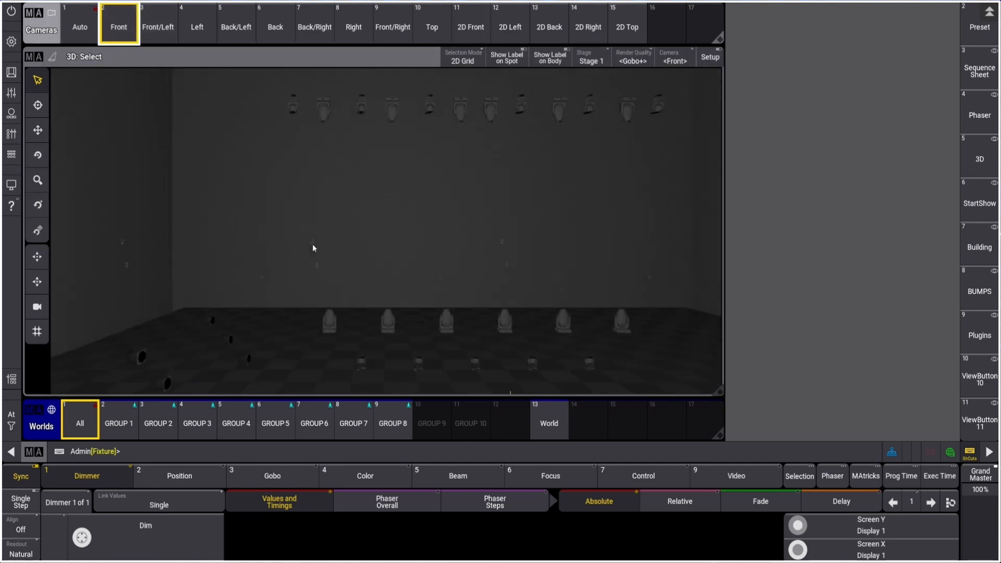
pyautogui.moveTo(313, 288); pyautogui.dragTo(522, 332)
pyautogui.press('Escape')
pyautogui.moveTo(312, 297); pyautogui.dragTo(523, 341)
pyautogui.press('Escape')
pyautogui.moveTo(315, 296); pyautogui.dragTo(524, 340)
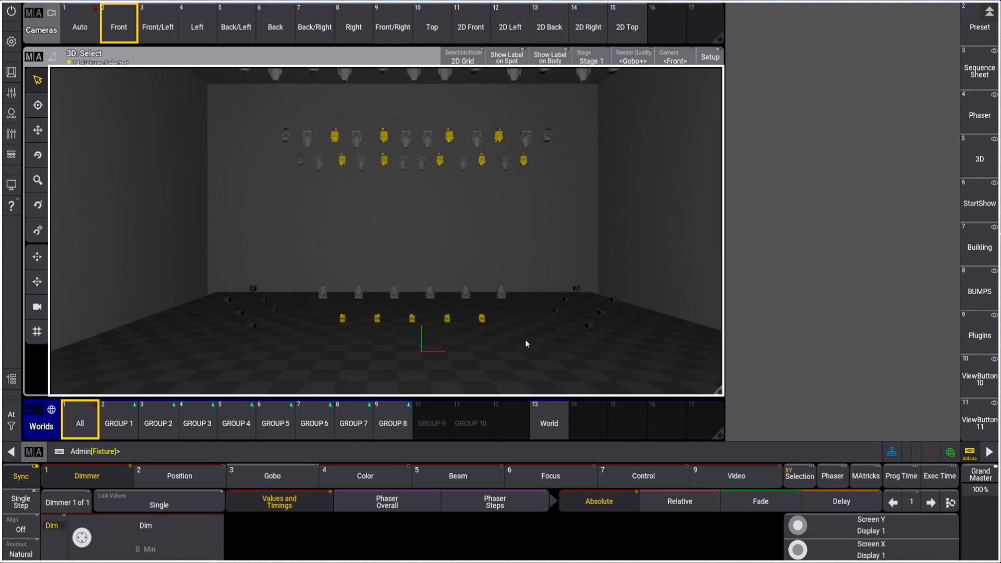
pyautogui.press('Escape')
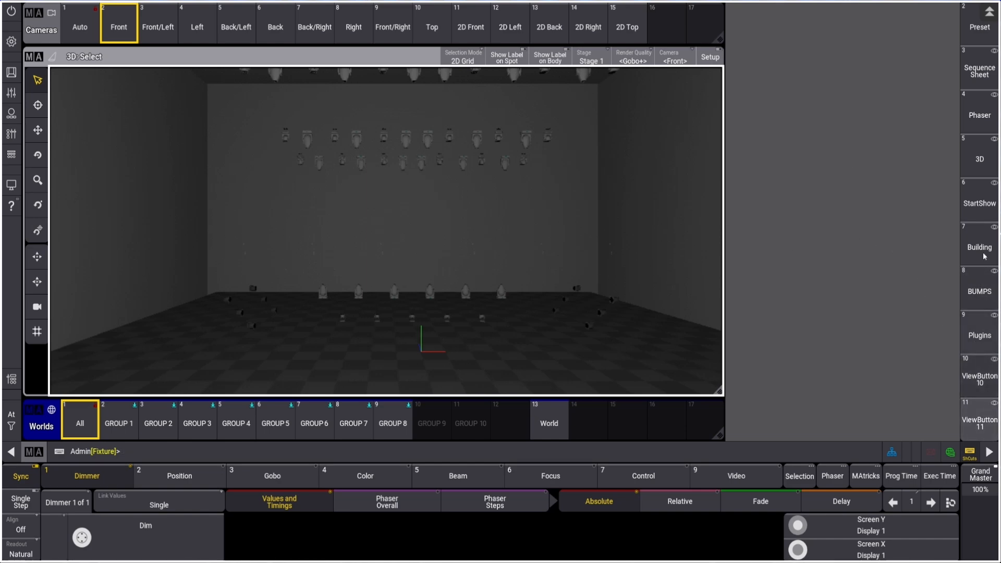
# Select the fixtures of StartShow Group 3 Grid and StartShow Group 6 Grid and assign them to layout 25.
pyautogui.click(979, 23)
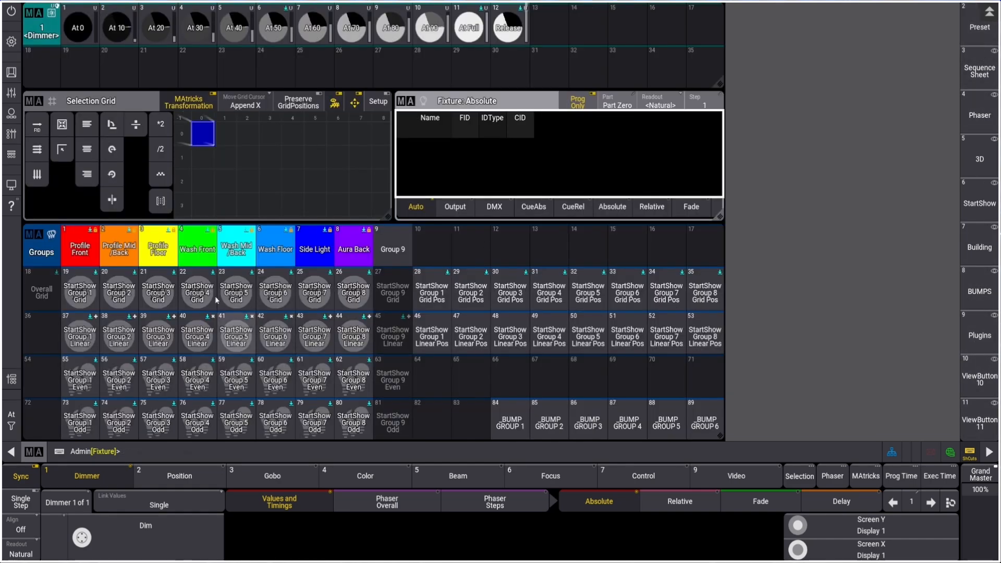
pyautogui.click(162, 299)
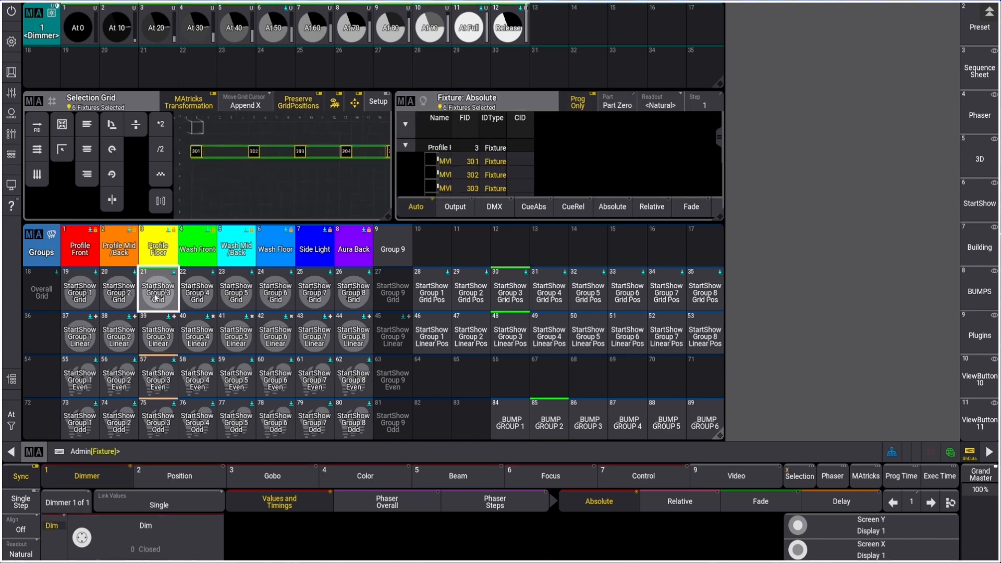
pyautogui.click(275, 294)
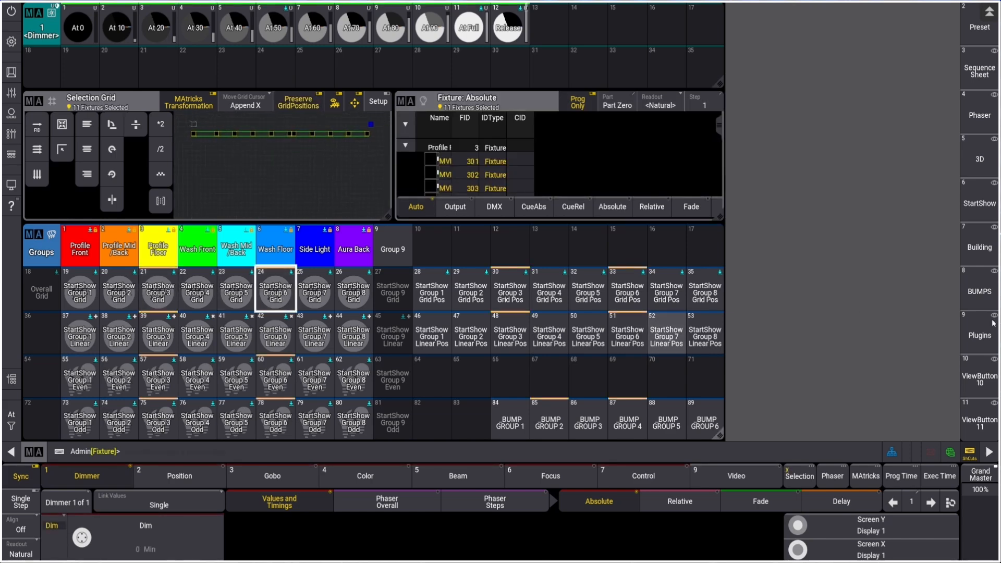
pyautogui.click(984, 411)
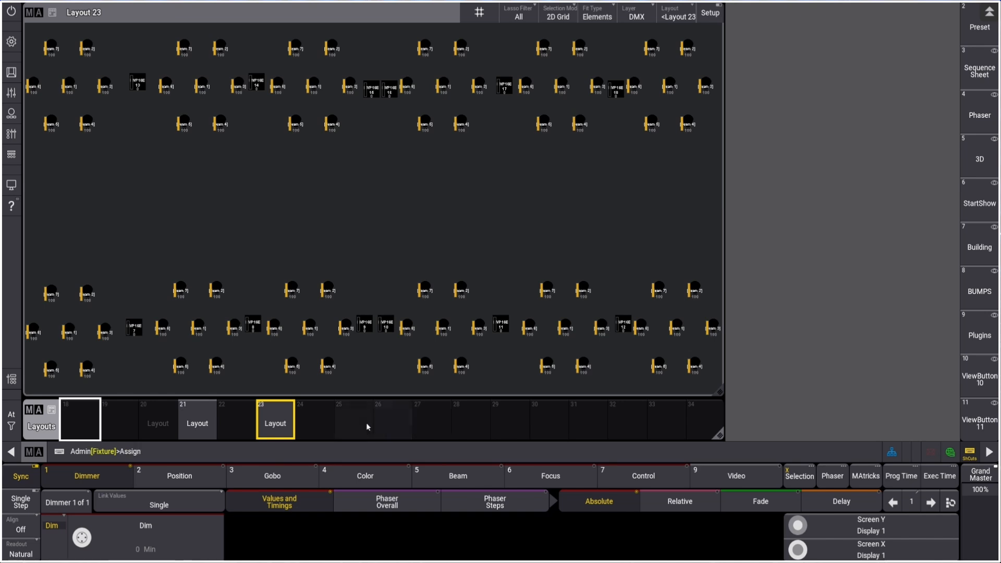
pyautogui.click(367, 427)
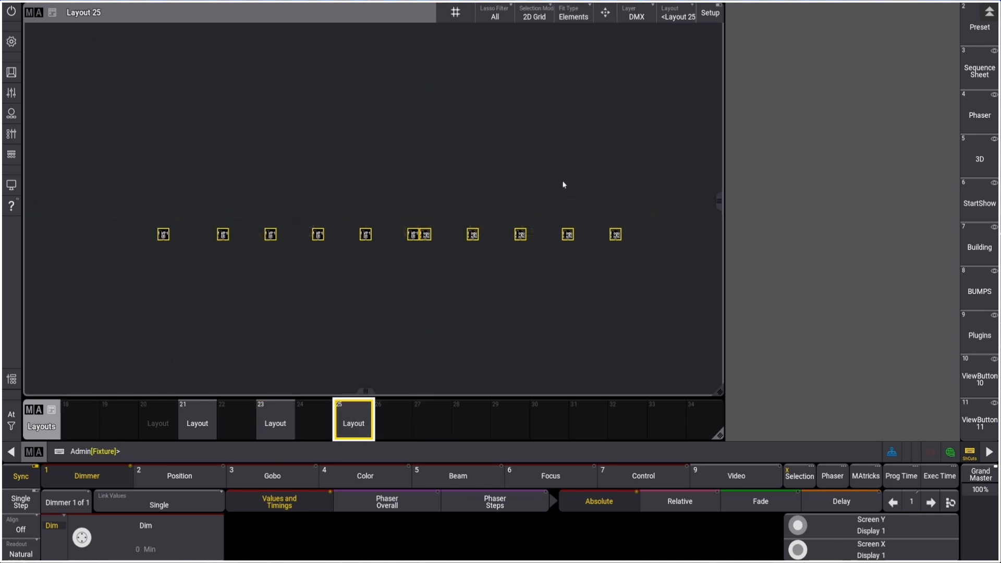
# Move the five wash fixtures in layout 25 so they sit in the gaps between the profile fixtures.
pyautogui.click(710, 13)
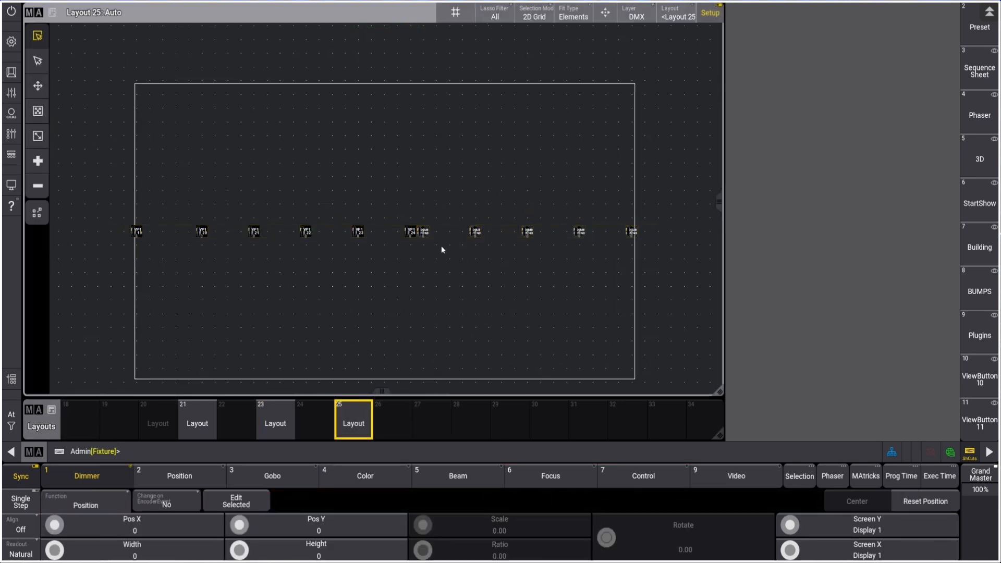
pyautogui.moveTo(425, 213); pyautogui.dragTo(657, 278)
pyautogui.moveTo(532, 230)
pyautogui.mouseDown()
pyautogui.moveTo(302, 273)
pyautogui.moveTo(279, 249)
pyautogui.moveTo(280, 232)
pyautogui.mouseUp()
pyautogui.click(708, 13)
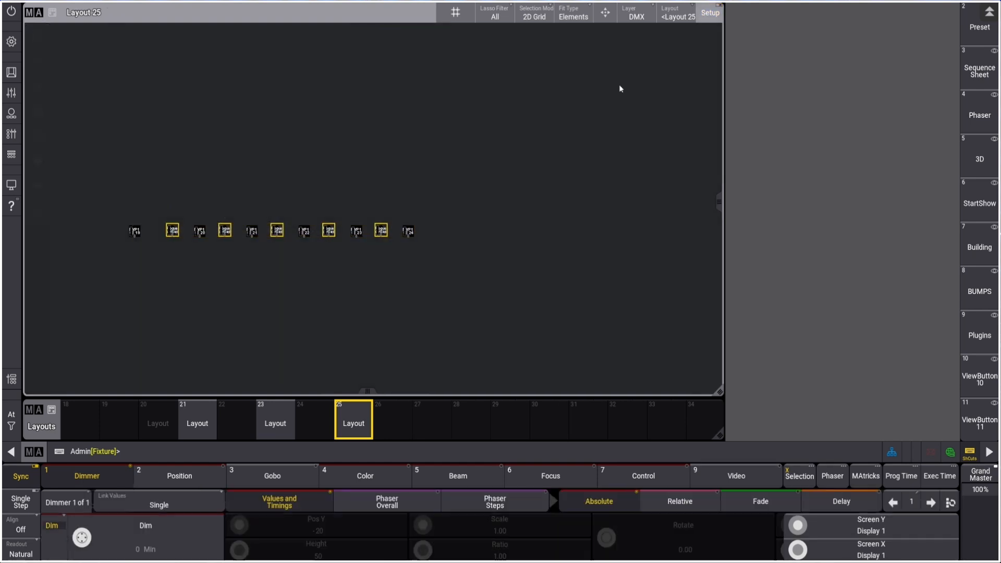
# Select all fixtures of layout 25 in their interleaved order and store them in group 1192 _BUMP 4.
pyautogui.press('Escape')
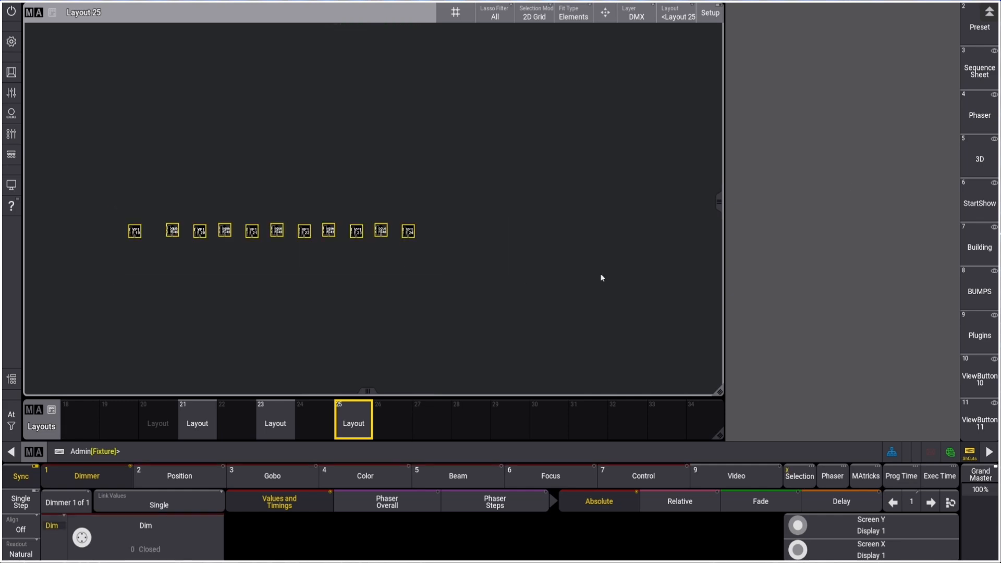
pyautogui.click(979, 293)
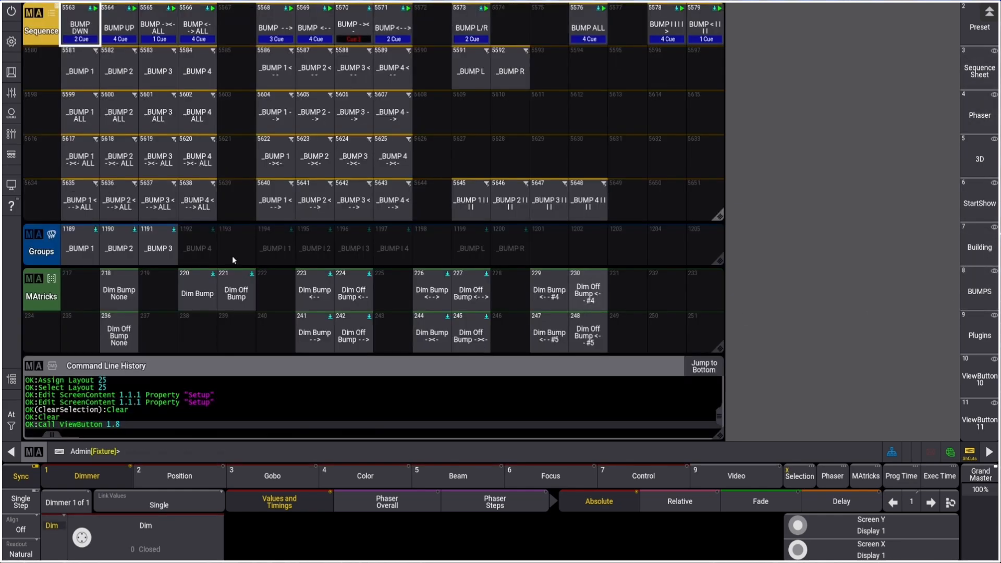
pyautogui.press('s')
pyautogui.click(197, 244)
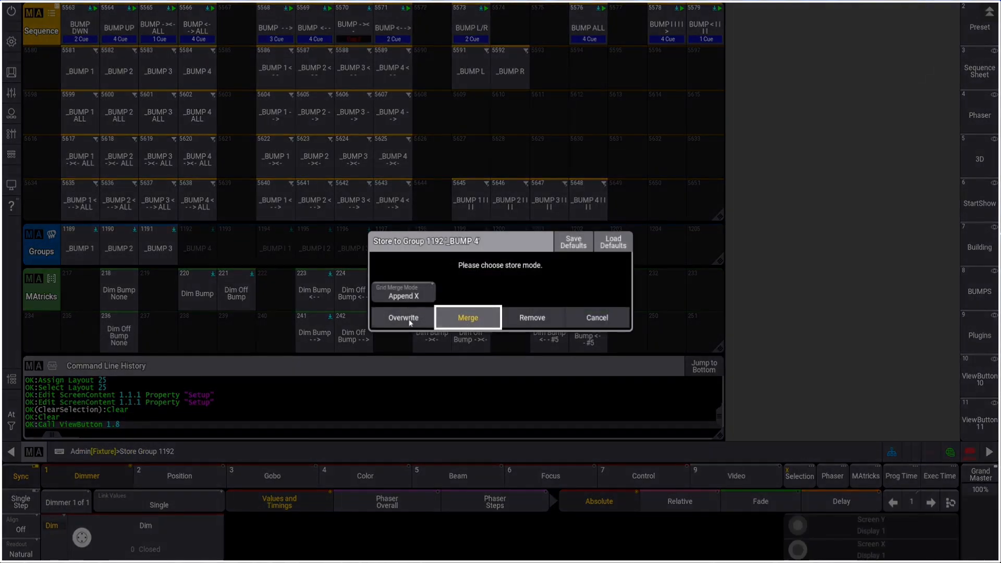
pyautogui.click(476, 323)
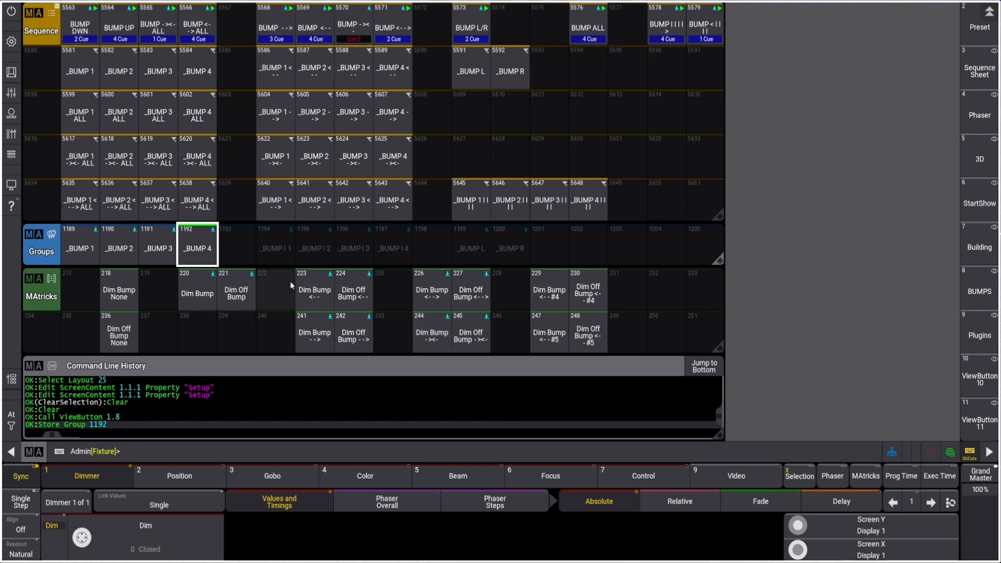
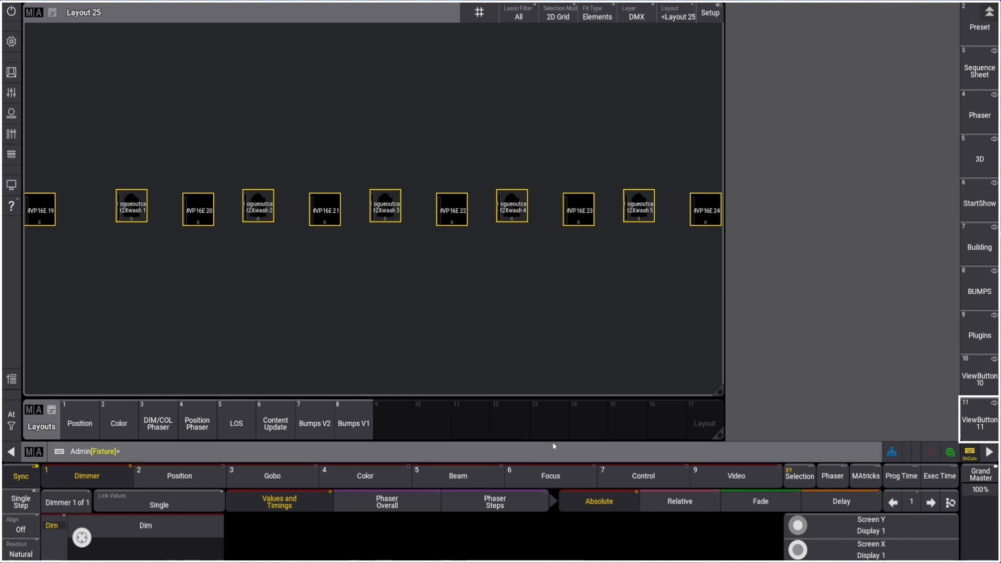
# Open layout 27, which holds all the fixtures of the rig.
pyautogui.scroll(-1, 610, 433)
pyautogui.click(426, 423)
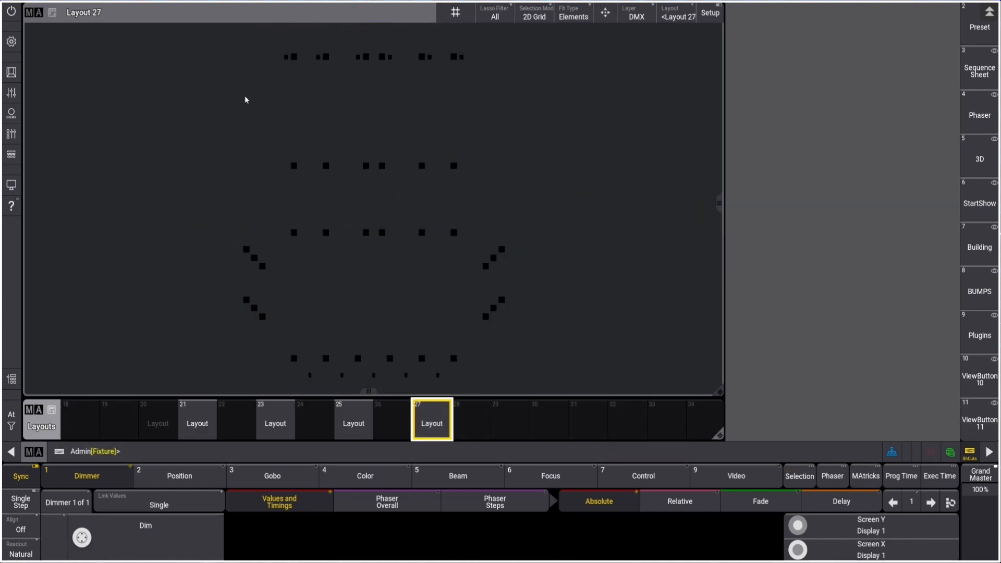
# Try to lasso-select the fixtures of layout 27 in vertical sections from left to right.
pyautogui.moveTo(217, 34); pyautogui.dragTo(306, 394)
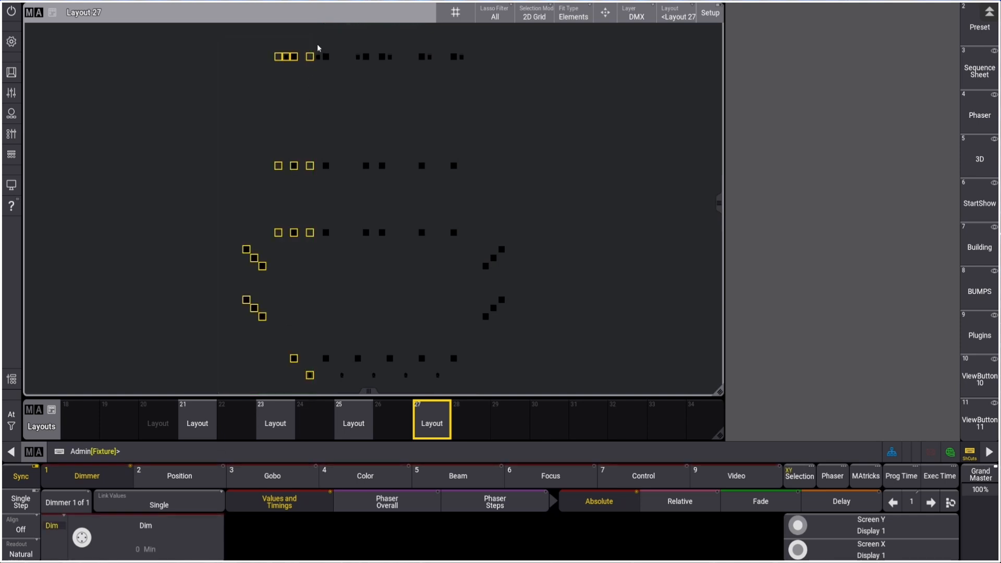
pyautogui.moveTo(318, 47); pyautogui.dragTo(377, 391)
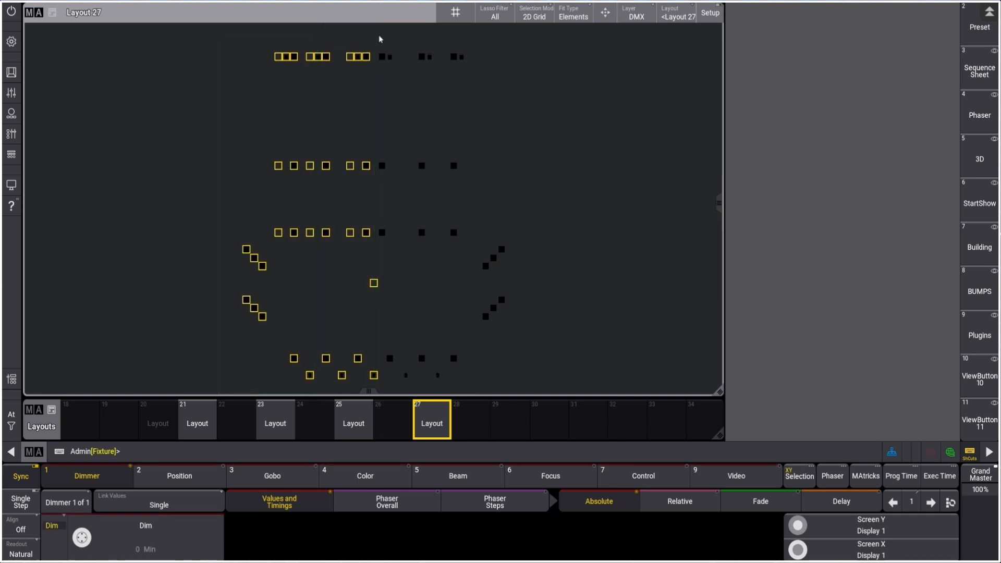
pyautogui.moveTo(377, 41); pyautogui.dragTo(433, 394)
pyautogui.click(967, 297)
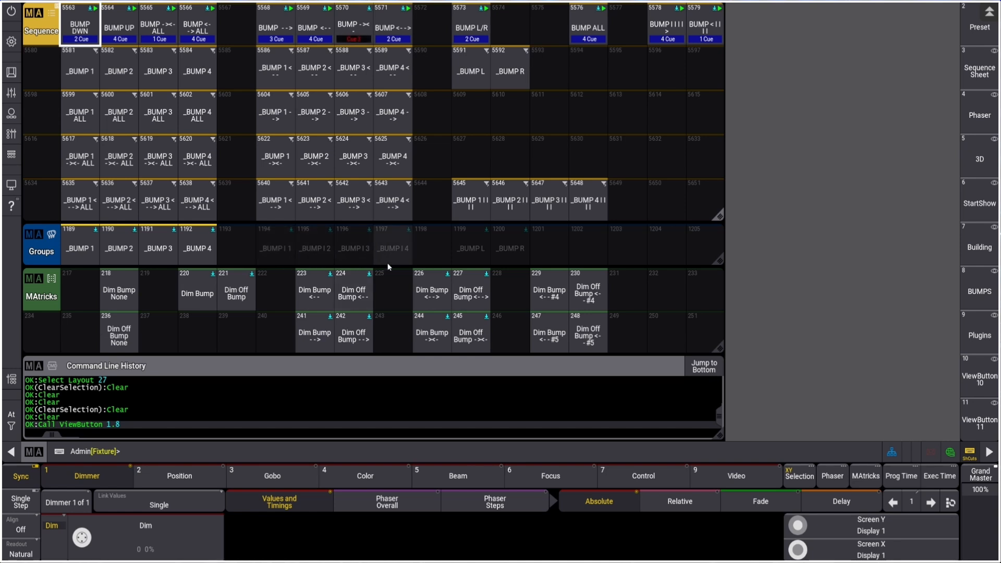
pyautogui.click(980, 419)
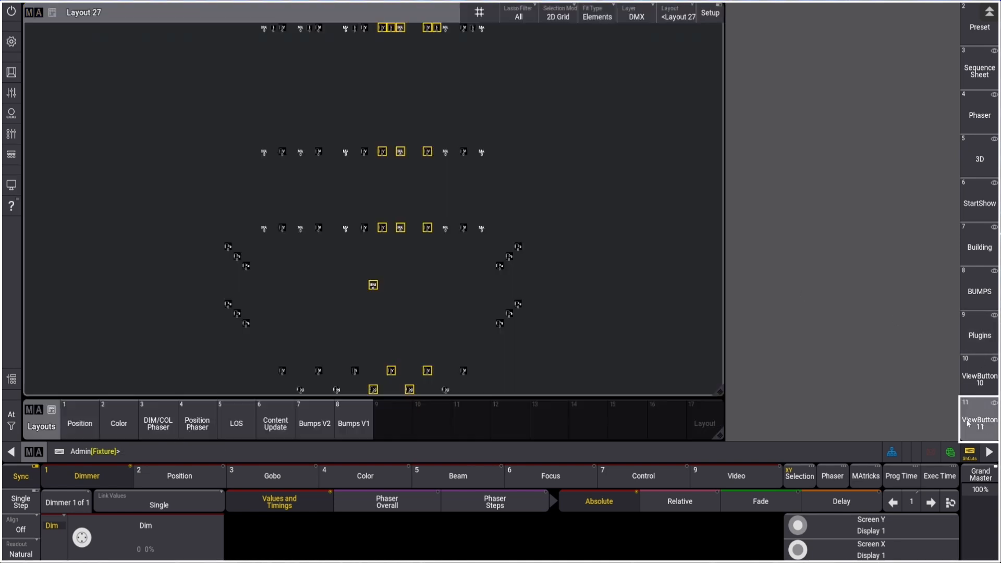
pyautogui.click(420, 285)
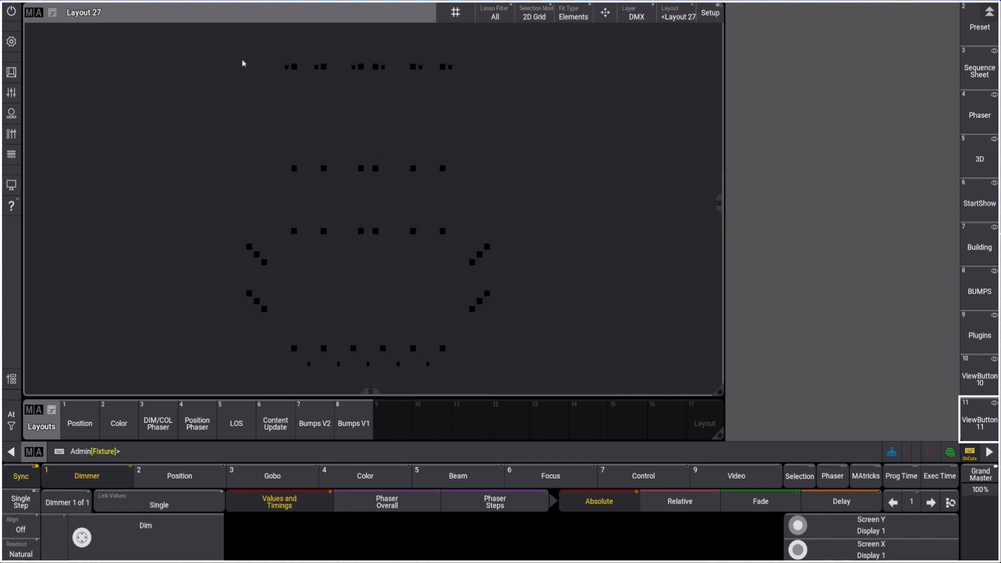
# Lasso-select the left half of layout 27 including the centre fixtures and merge the selection into group 1199 _BUMP L.
pyautogui.moveTo(231, 52)
pyautogui.mouseDown()
pyautogui.moveTo(366, 324)
pyautogui.moveTo(369, 414)
pyautogui.mouseUp()
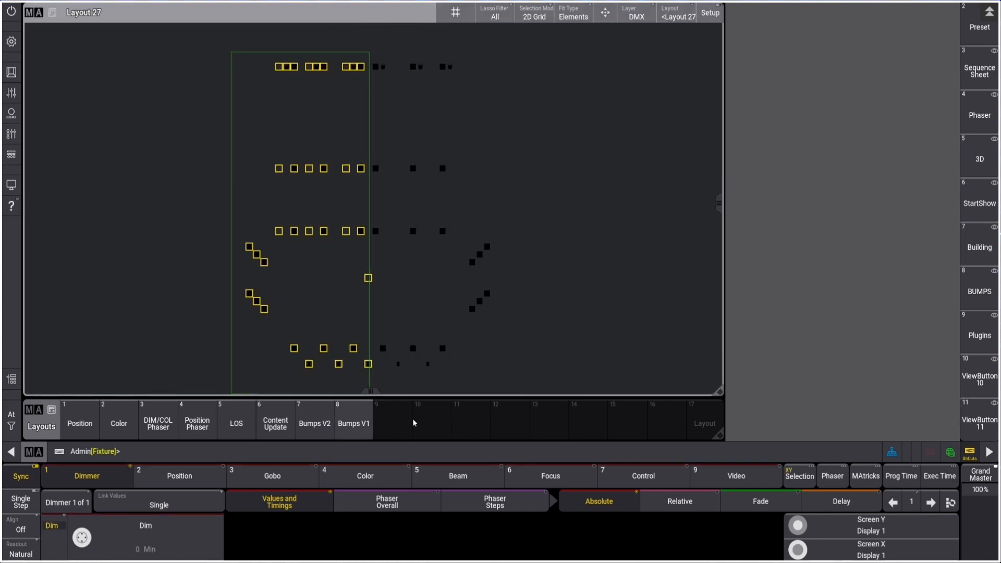
pyautogui.click(979, 291)
pyautogui.press('s')
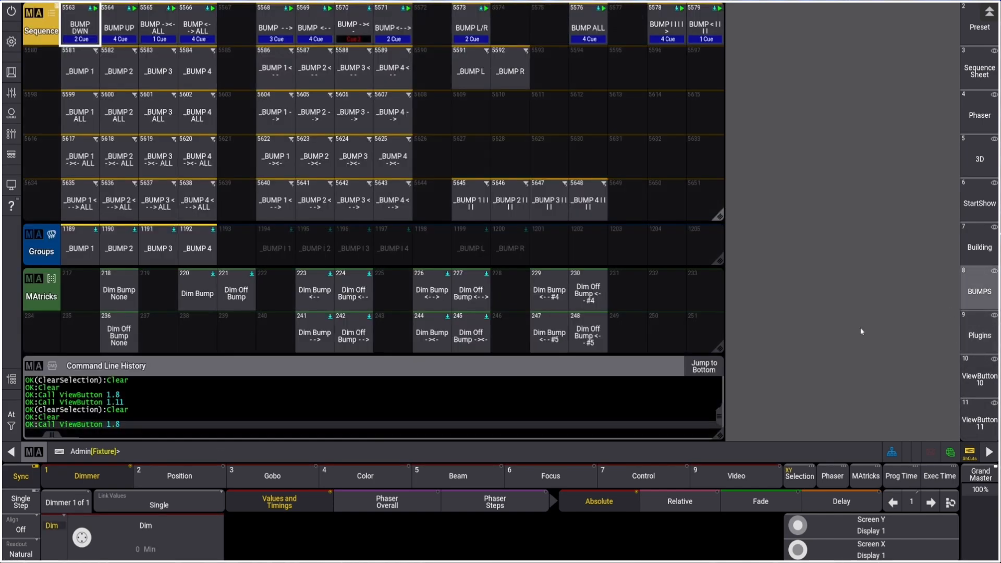
pyautogui.click(473, 251)
pyautogui.click(468, 317)
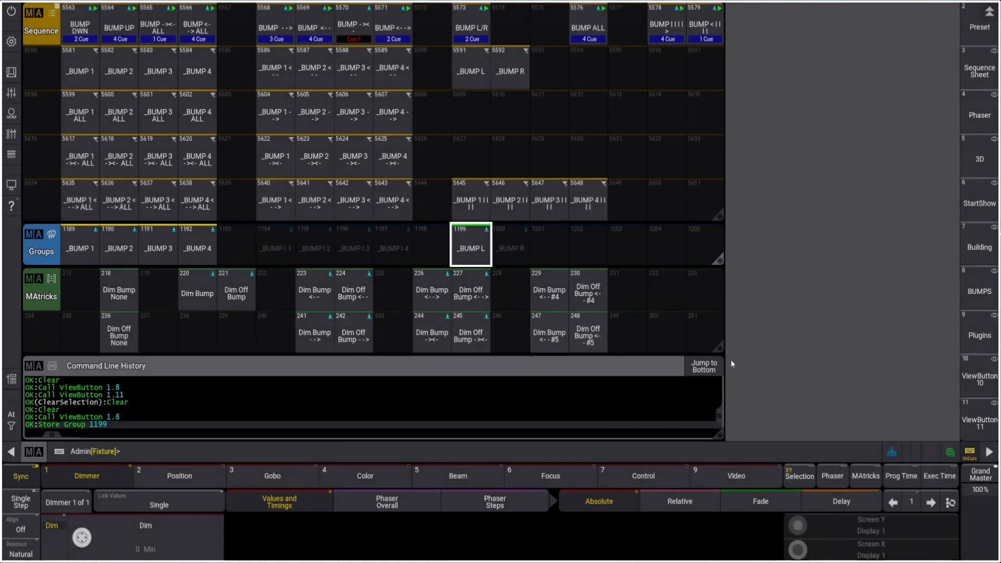
# Lasso-select the right half of layout 27, remove fixture 603 from the selection and merge it into group 1200 _BUMP R.
pyautogui.click(978, 415)
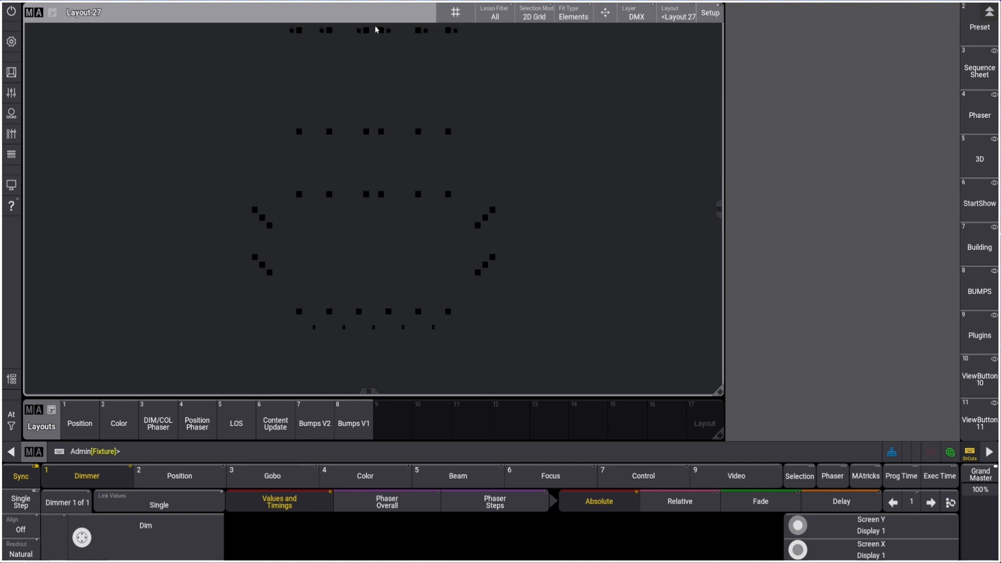
pyautogui.moveTo(377, 30)
pyautogui.mouseDown()
pyautogui.moveTo(471, 359)
pyautogui.moveTo(519, 396)
pyautogui.moveTo(545, 389)
pyautogui.mouseUp()
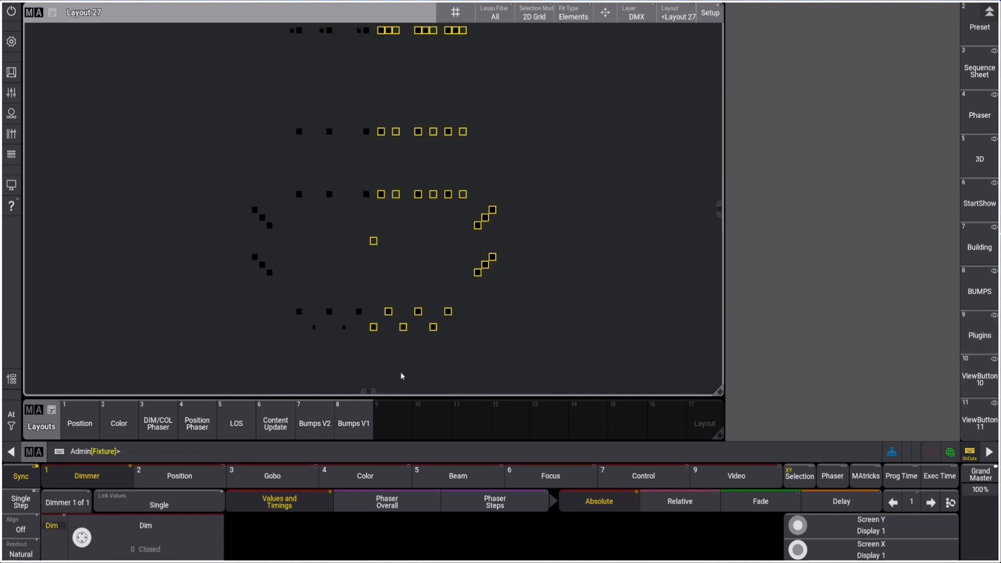
pyautogui.write('-')
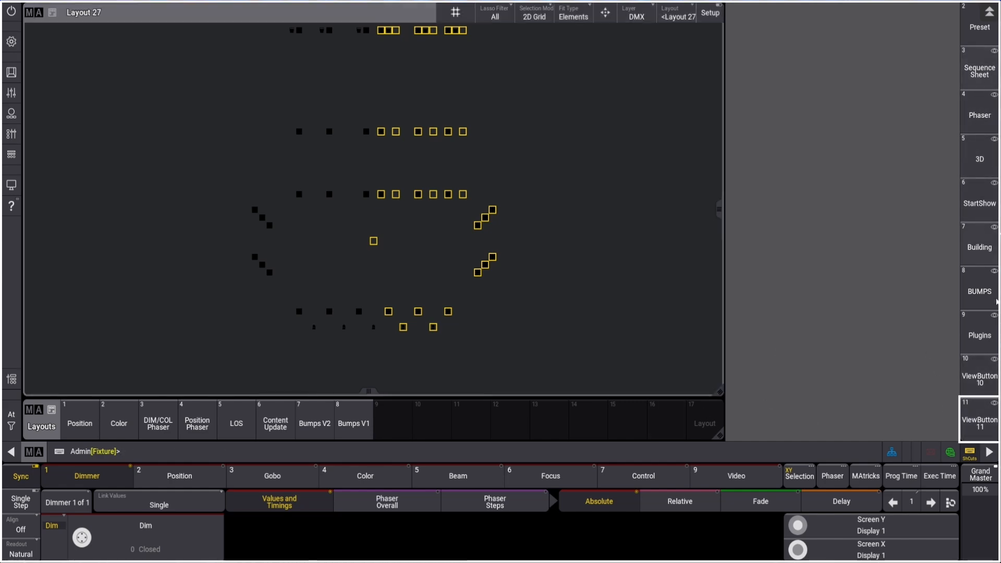
pyautogui.click(979, 292)
pyautogui.click(496, 241)
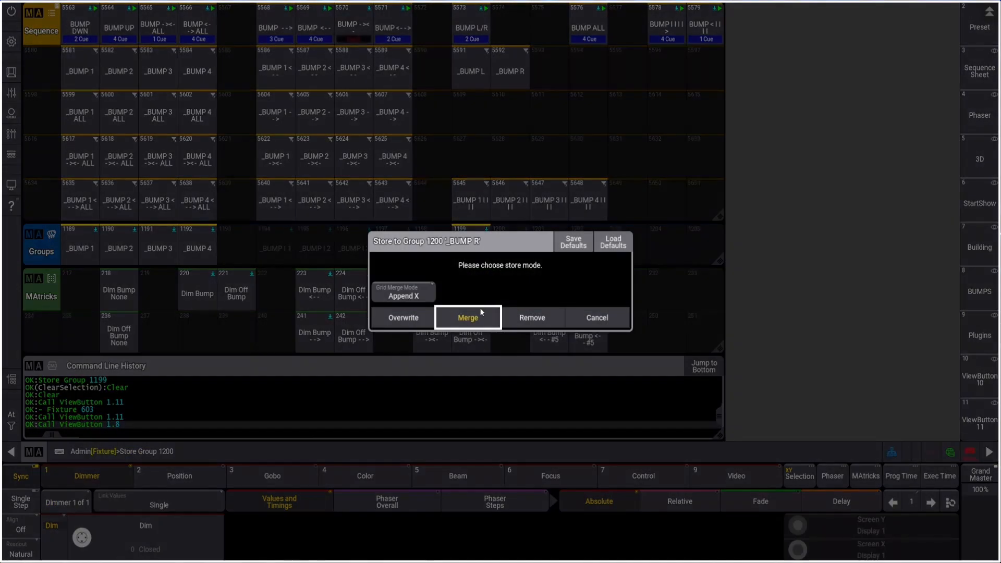
pyautogui.click(476, 251)
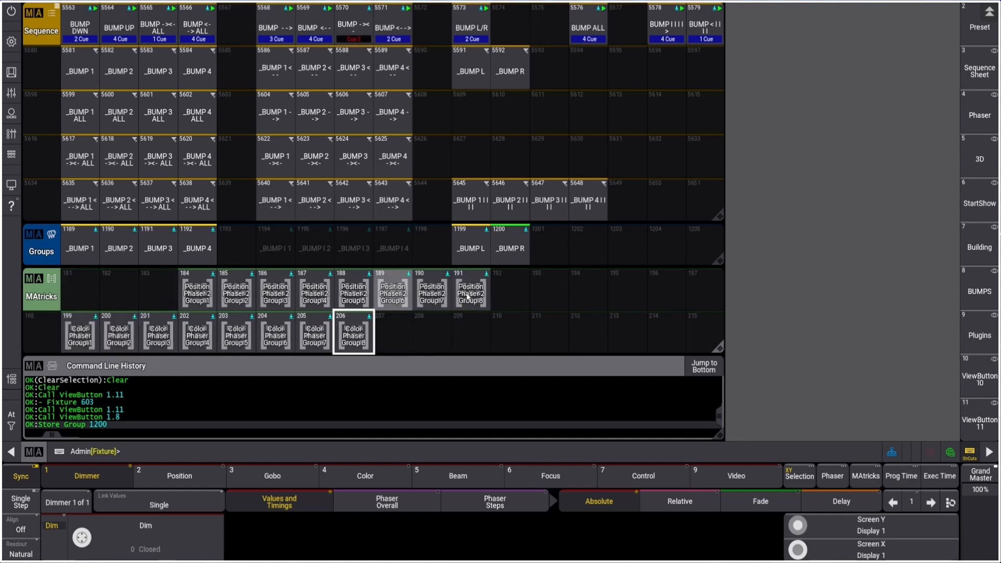
pyautogui.click(979, 291)
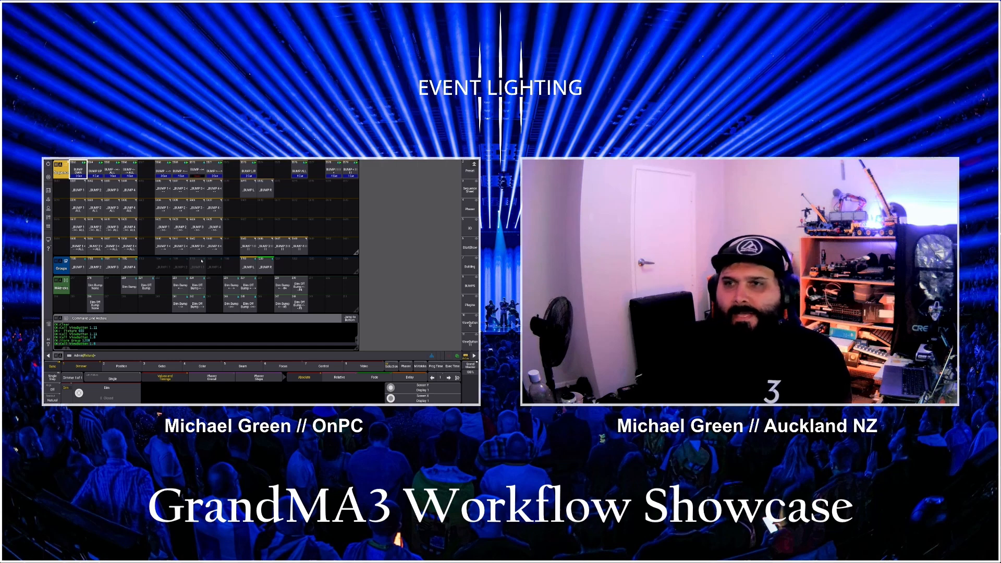
# Clear the fixture selection and the programmer.
pyautogui.press('Escape')
pyautogui.press('Escape')
pyautogui.press('Escape')
pyautogui.press('Escape')
pyautogui.press('Escape')
pyautogui.press('Escape')
pyautogui.press('Escape')
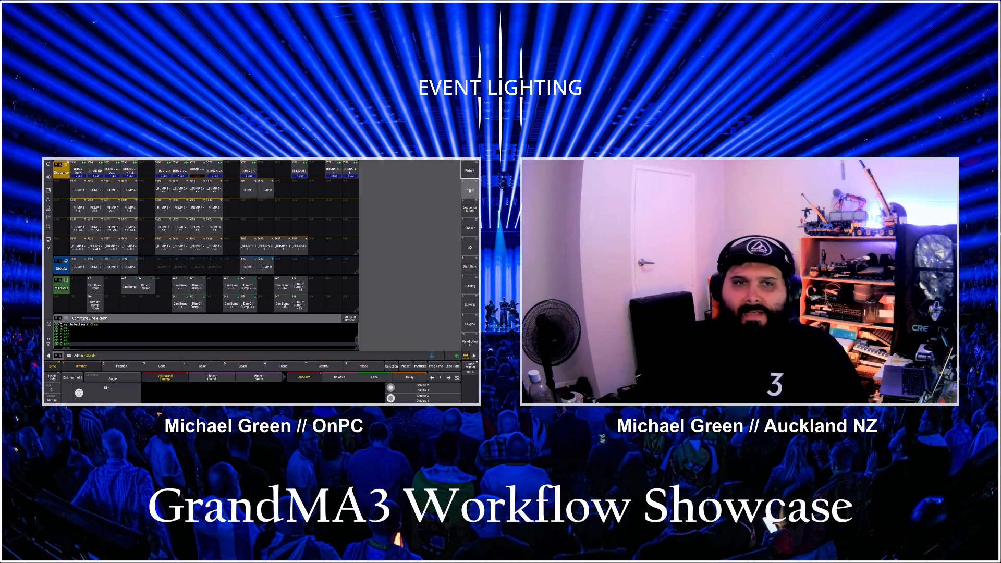
# Go to the StartShow views and open StartShow Content Update.
pyautogui.scroll(1, 470, 181)
pyautogui.click(469, 182)
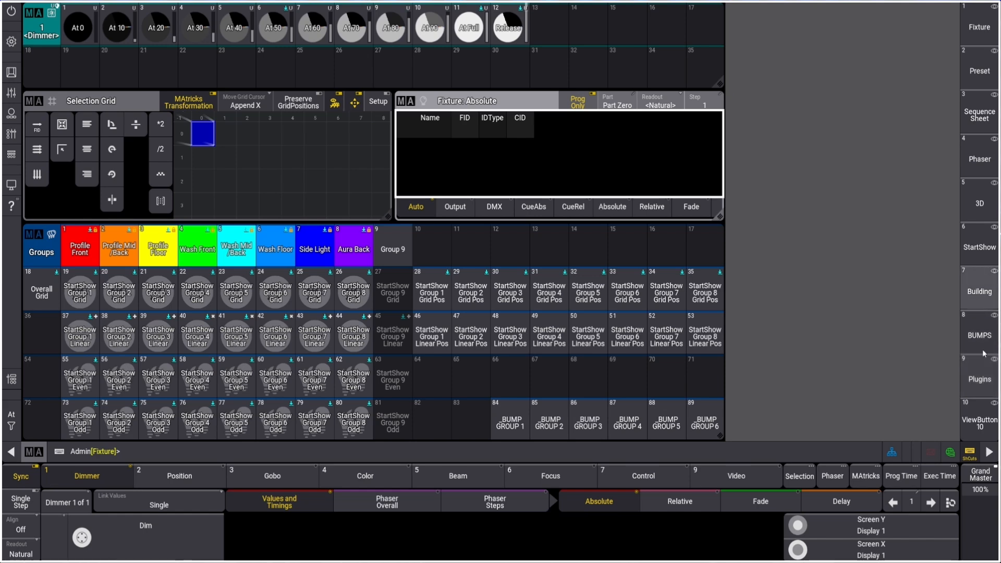
pyautogui.click(979, 247)
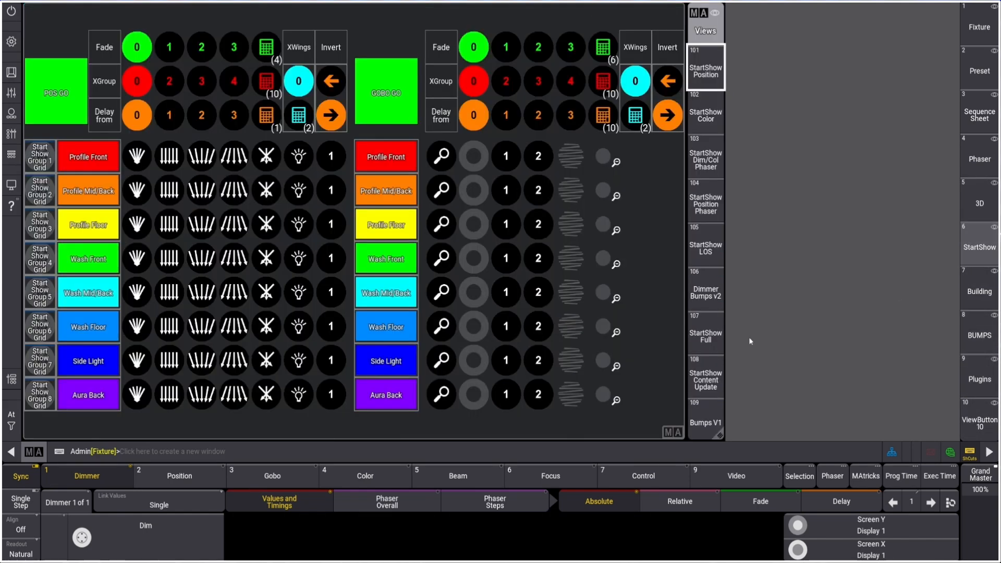
pyautogui.click(708, 380)
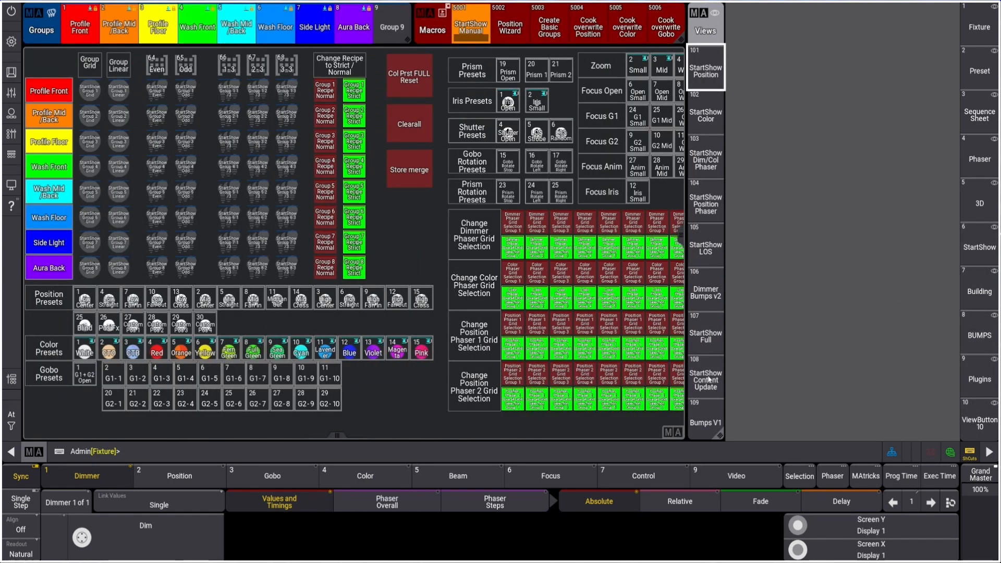
# Examine the command lines of macro 5002 Position Wizard, especially those assigning the Group 1 variables, and close the macro editor.
pyautogui.click(547, 34)
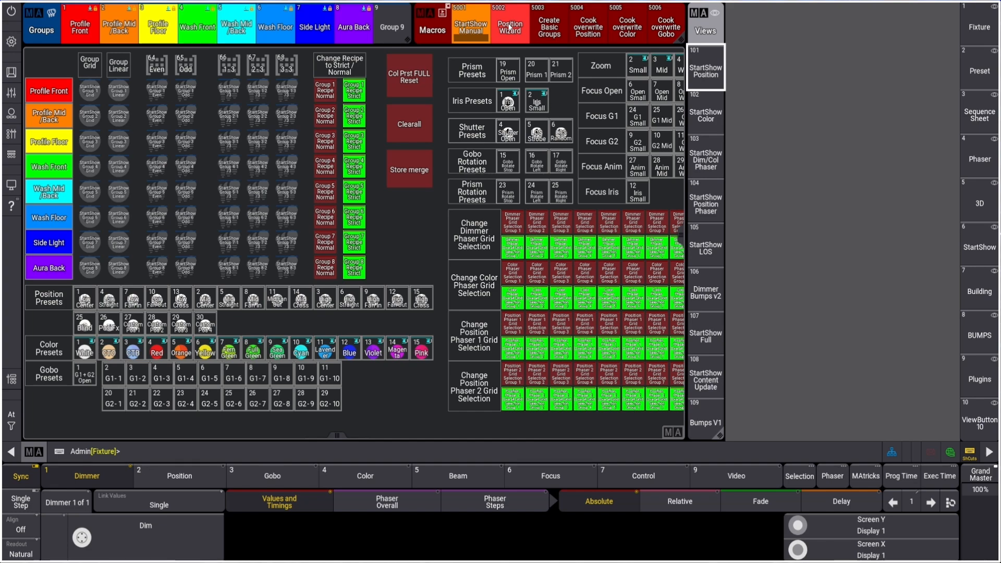
pyautogui.rightClick(510, 28)
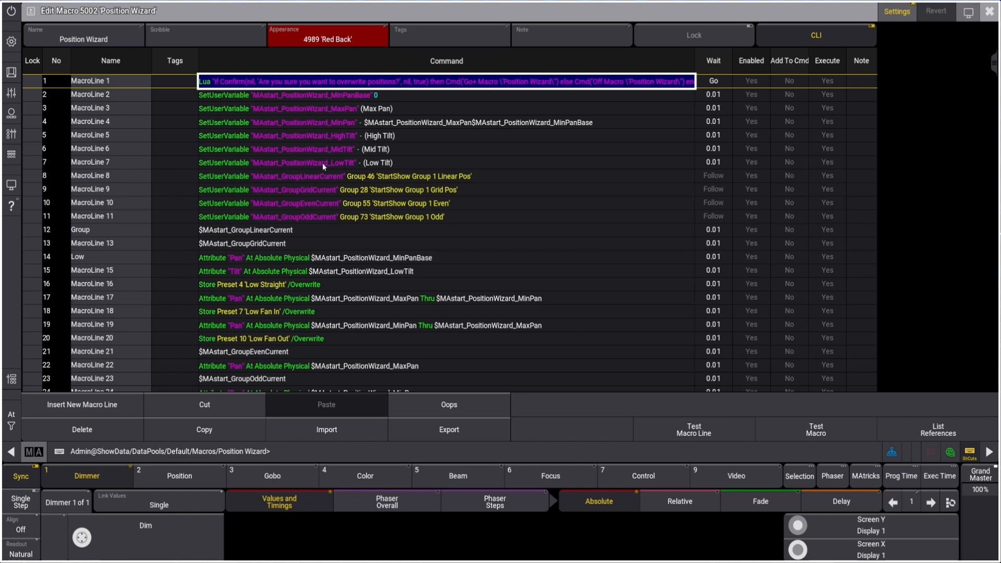
pyautogui.click(333, 176)
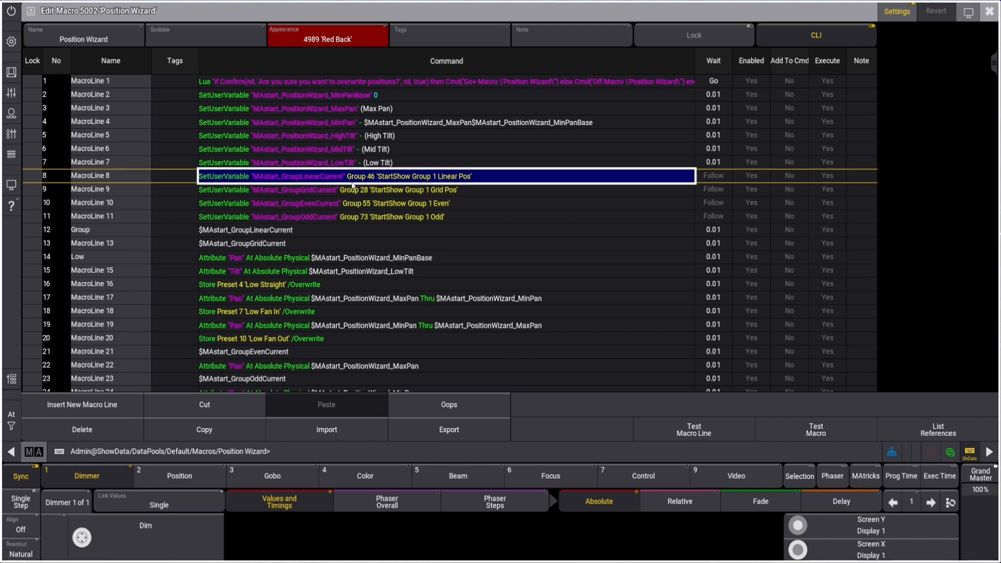
pyautogui.scroll(-7, 353, 195)
pyautogui.scroll(7, 353, 201)
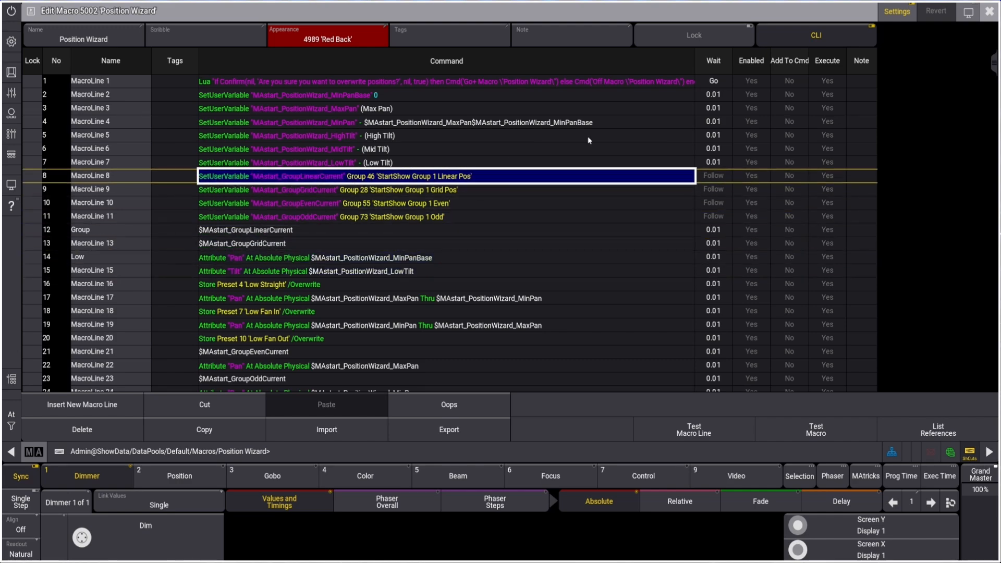
pyautogui.click(989, 11)
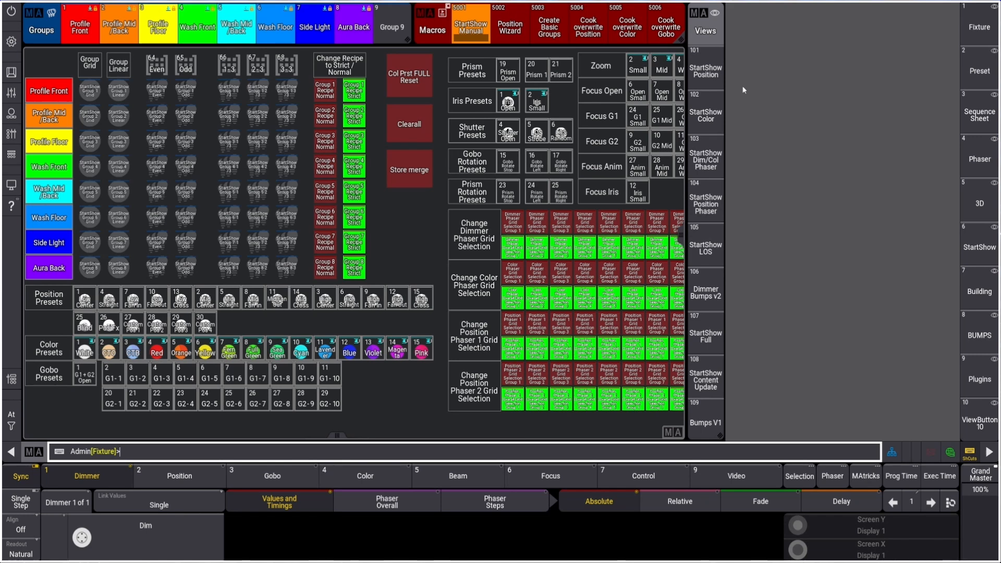
# Run the Position Wizard macro, confirm overwriting the positions, set Max Pan to 40 and enter the high, mid and low tilt values.
pyautogui.click(510, 27)
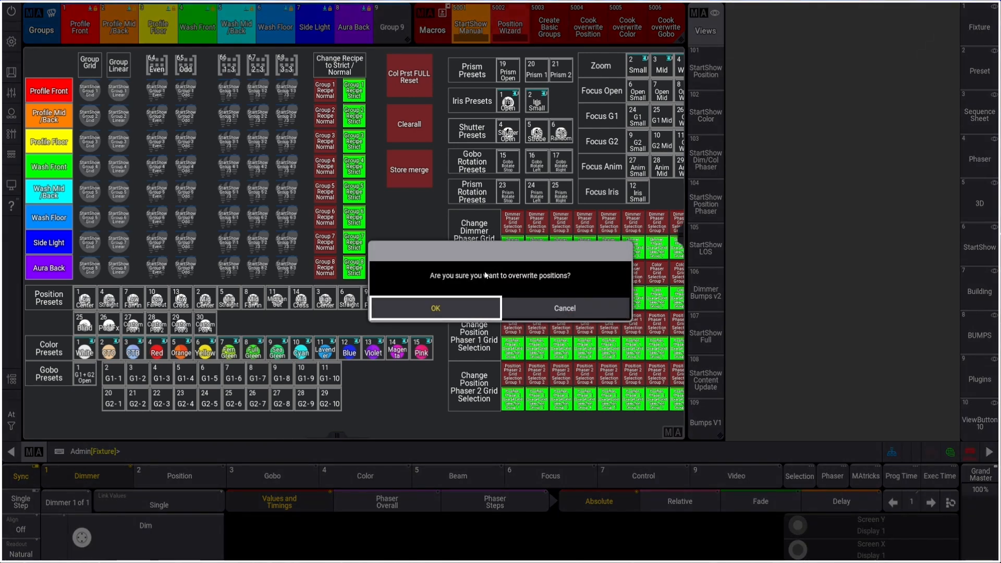
pyautogui.click(447, 314)
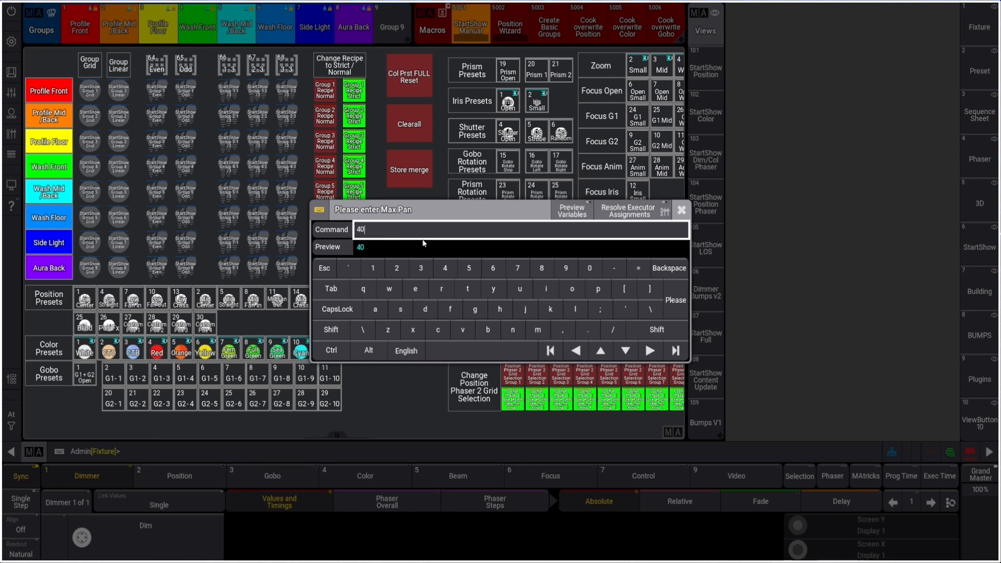
pyautogui.press('Return')
pyautogui.press('Return')
pyautogui.press('Return')
pyautogui.press('Return')
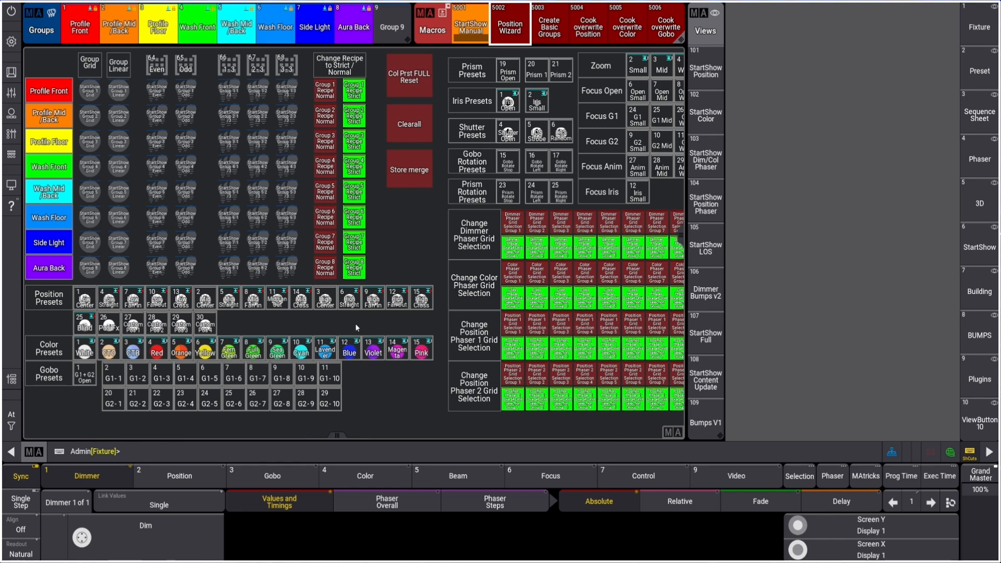
# Open the Preset view and check the fixture order of StartShow Group 4 Grid Pos, clearing the selection again.
pyautogui.click(982, 79)
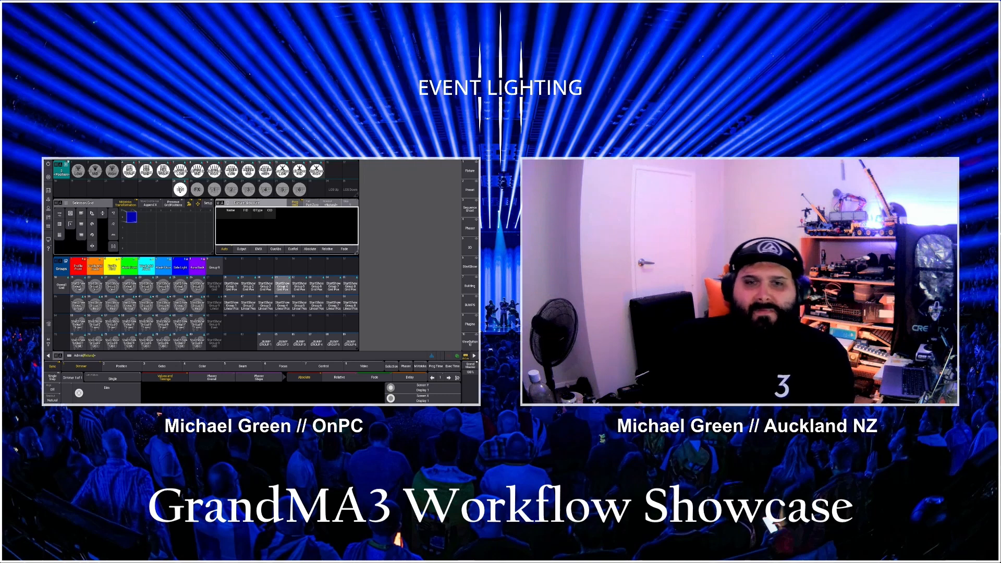
pyautogui.click(282, 285)
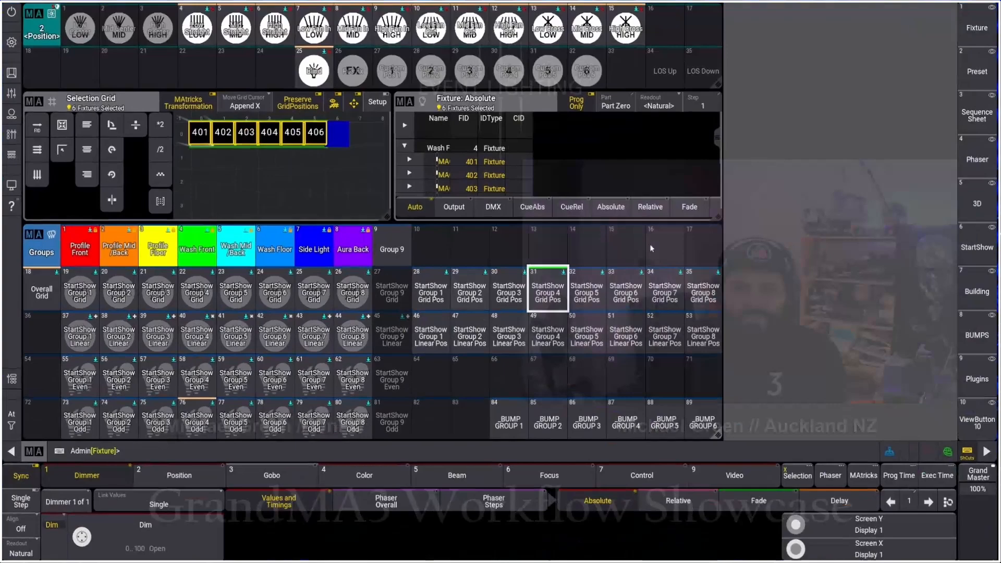
pyautogui.press('Escape')
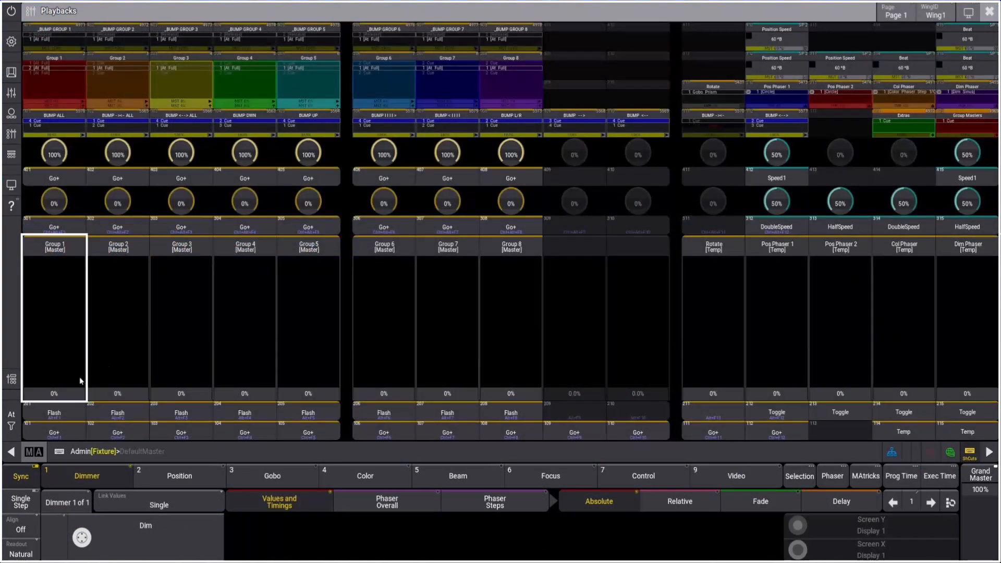
# Raise the Group 1 and Group 2 master faders to full in the playbacks.
pyautogui.moveTo(81, 381); pyautogui.dragTo(67, 252)
pyautogui.moveTo(127, 374); pyautogui.dragTo(118, 270)
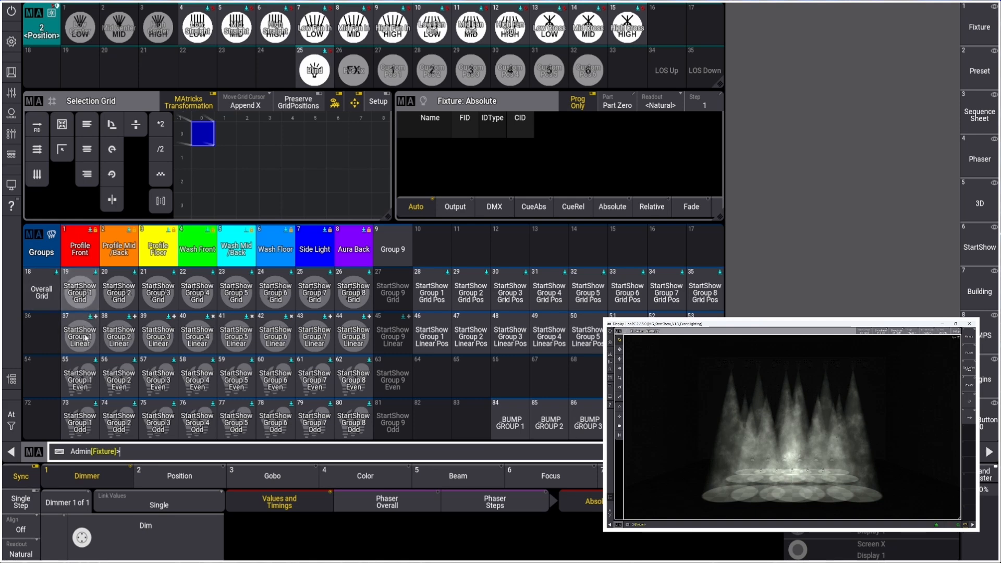
# Select StartShow Group 1 and Group 2 Linear and test the low, mid and high Straight and Fan In position presets.
pyautogui.click(79, 336)
pyautogui.click(119, 336)
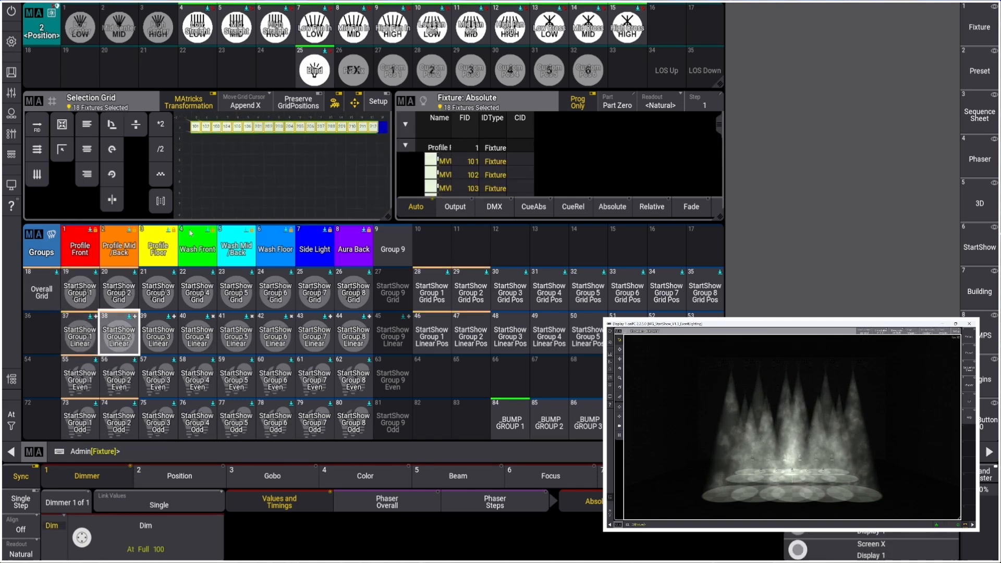
pyautogui.click(198, 36)
pyautogui.click(236, 29)
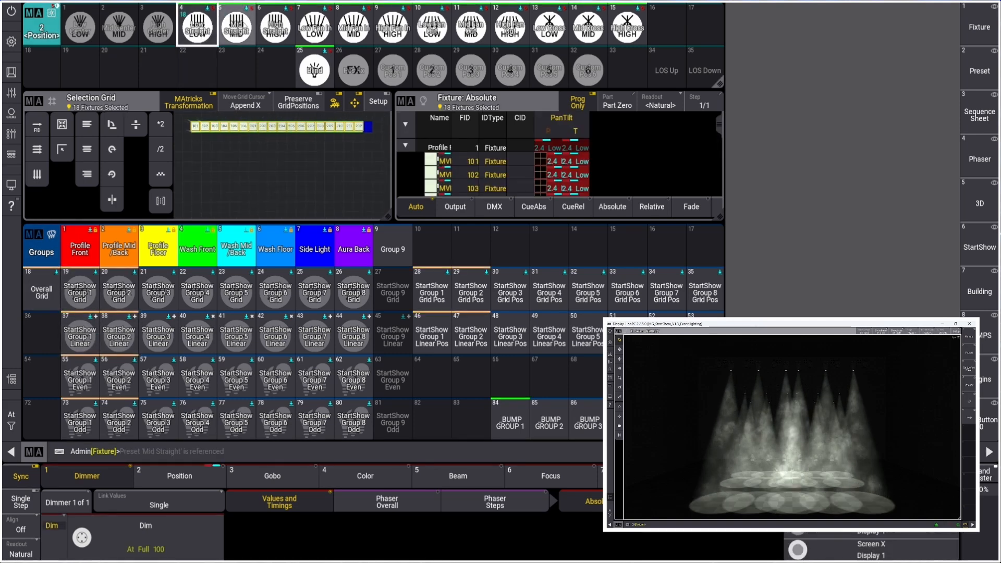
pyautogui.click(275, 28)
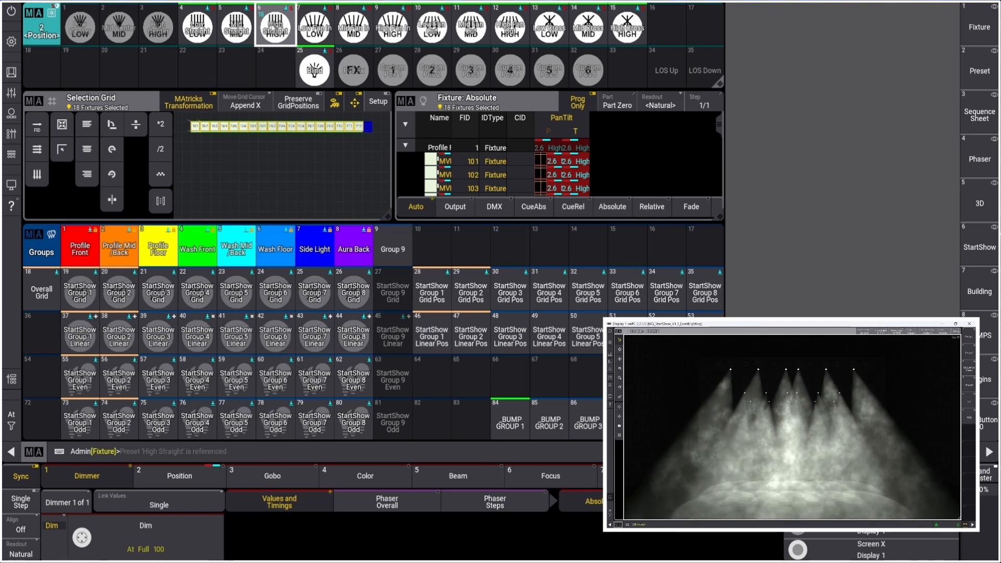
pyautogui.click(314, 29)
pyautogui.click(354, 28)
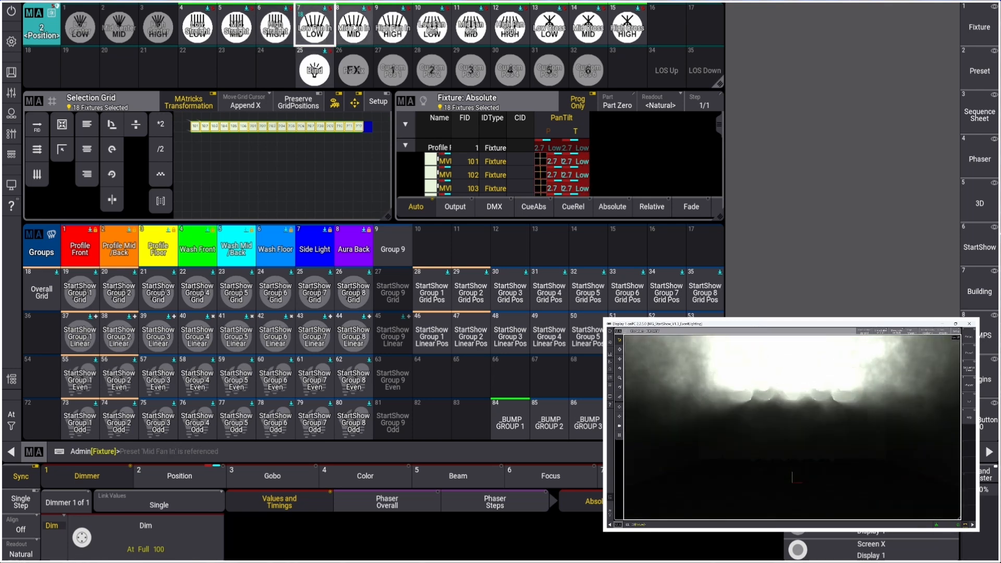
pyautogui.click(392, 28)
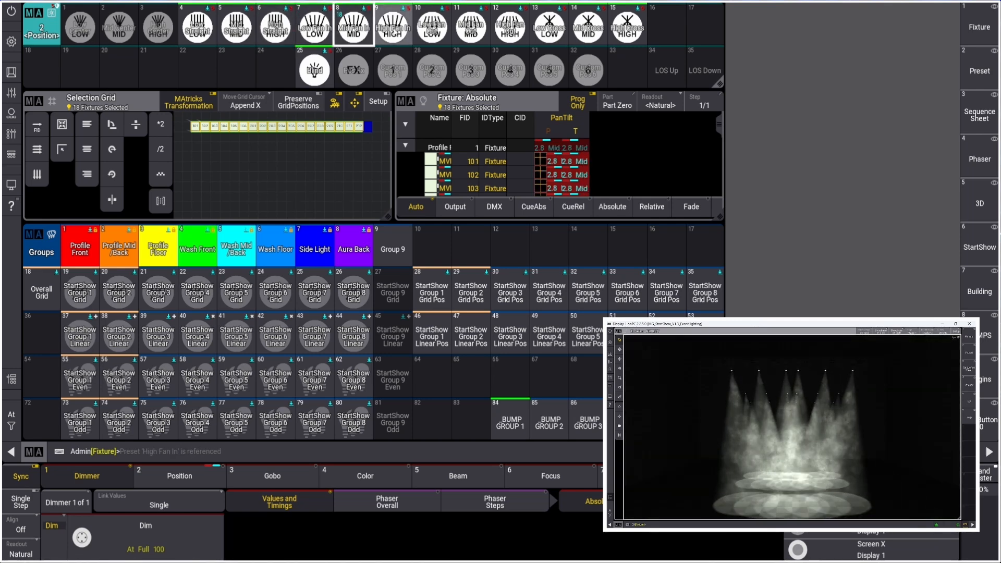
# Test the Fan Out and Cross position presets at low, mid and high on both linear groups and clear the programmer.
pyautogui.click(432, 29)
pyautogui.click(458, 38)
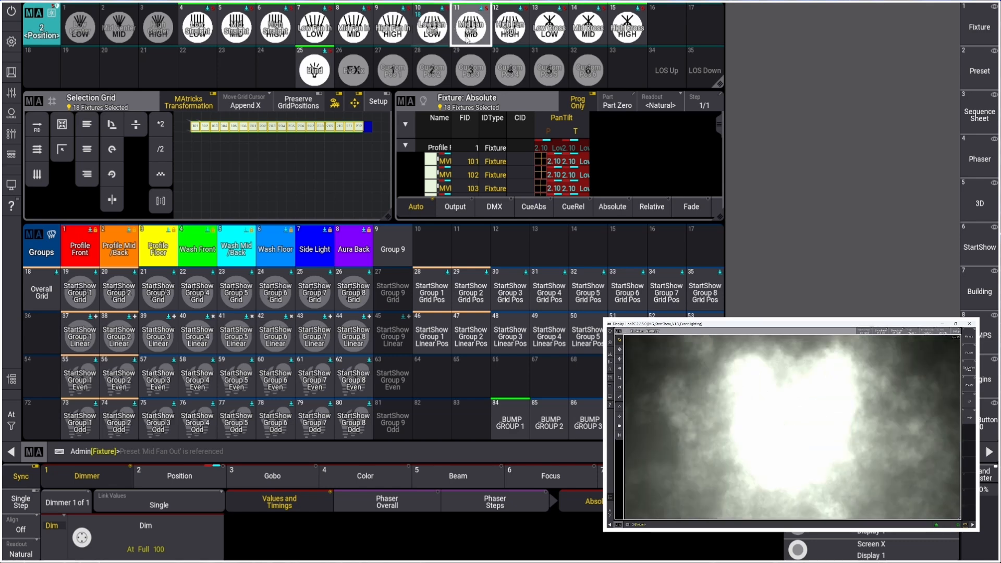
pyautogui.click(511, 36)
pyautogui.click(548, 32)
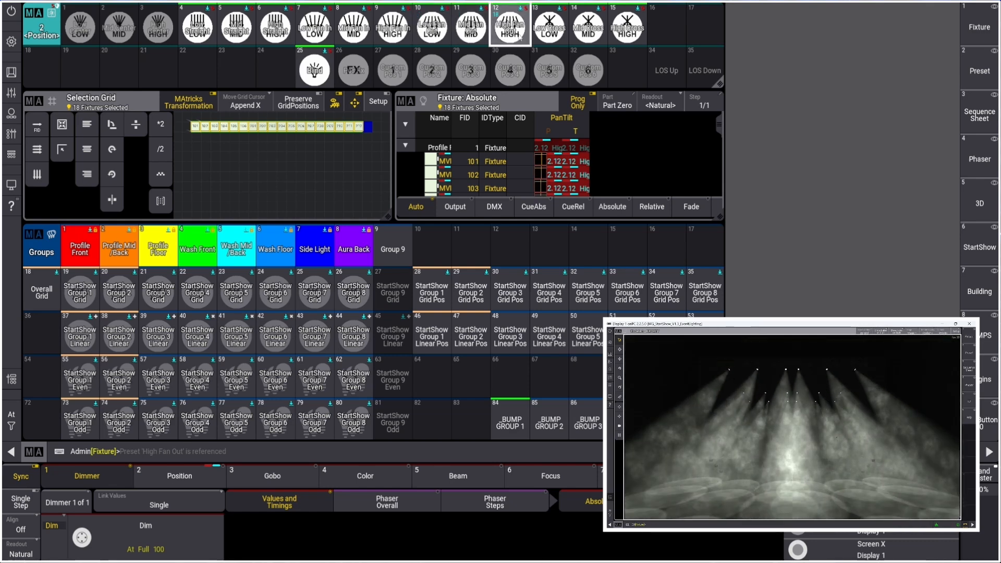
pyautogui.click(602, 32)
pyautogui.click(628, 30)
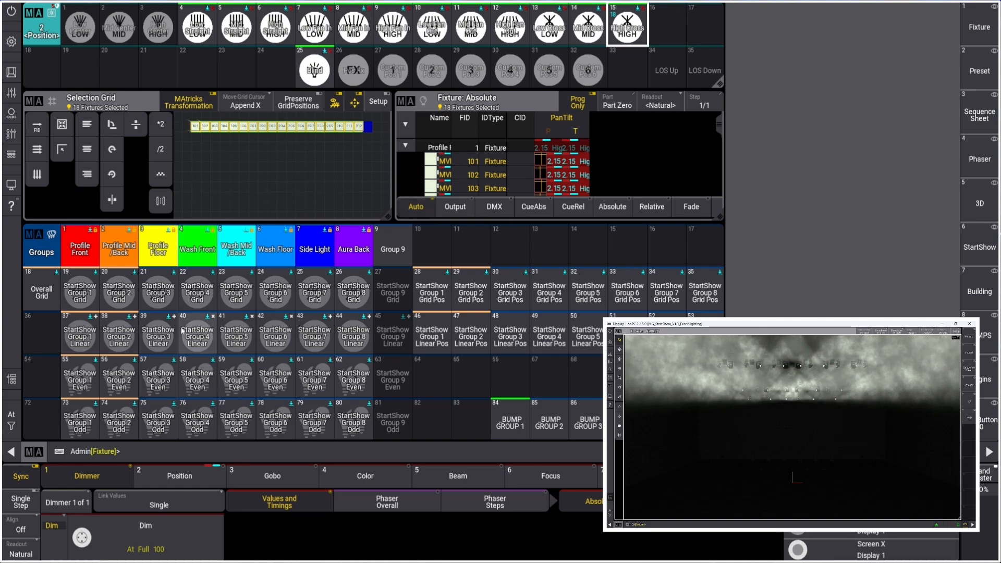
pyautogui.press('Escape')
pyautogui.press('Escape')
pyautogui.press('Escape')
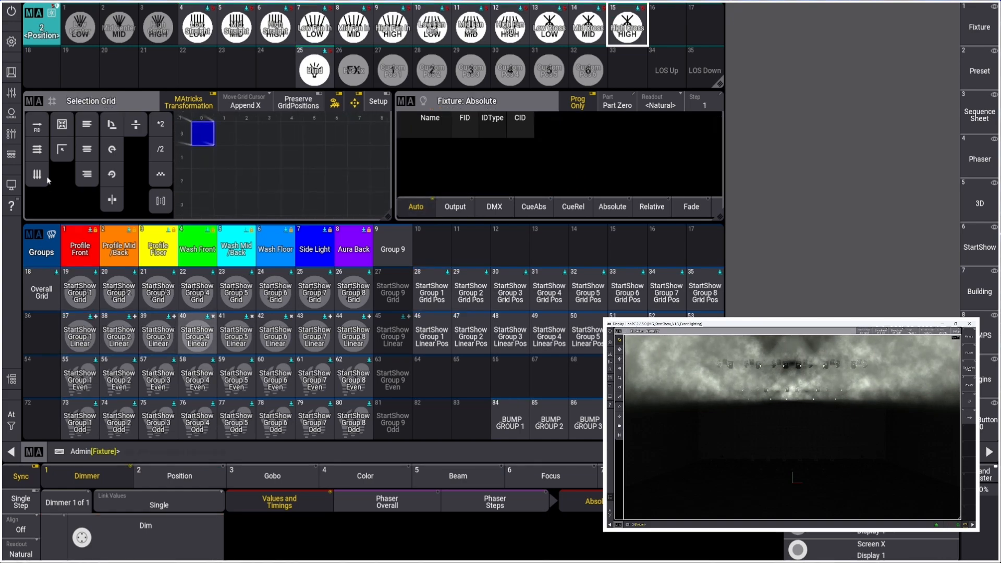
# In the playbacks, raise the Group 4 and Group 5 master faders to full and lower the Group 1 and Group 2 masters to zero.
pyautogui.click(11, 134)
pyautogui.moveTo(314, 382); pyautogui.dragTo(313, 245)
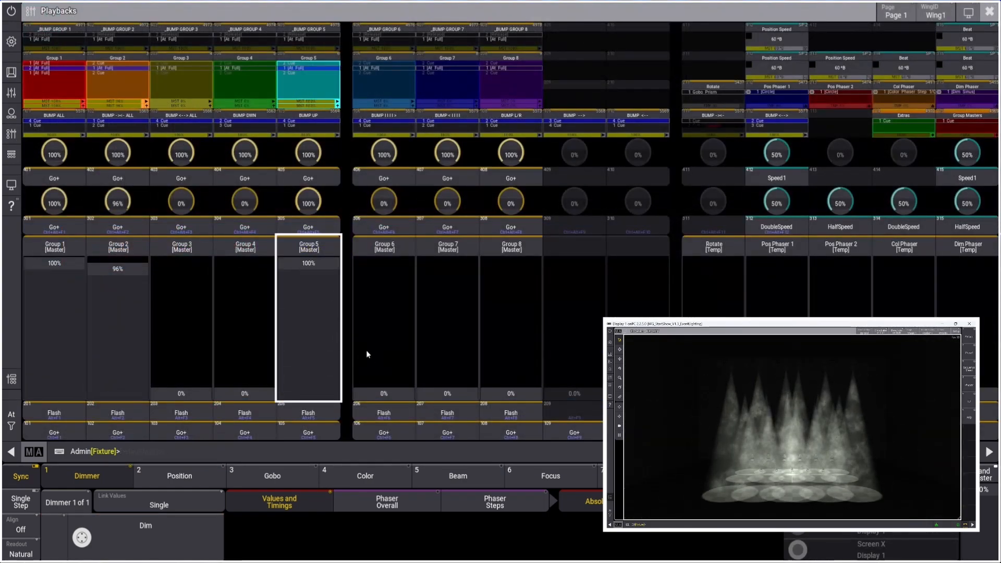
pyautogui.moveTo(105, 280); pyautogui.dragTo(105, 394)
pyautogui.moveTo(69, 266); pyautogui.dragTo(70, 393)
pyautogui.moveTo(245, 385); pyautogui.dragTo(251, 255)
pyautogui.click(989, 11)
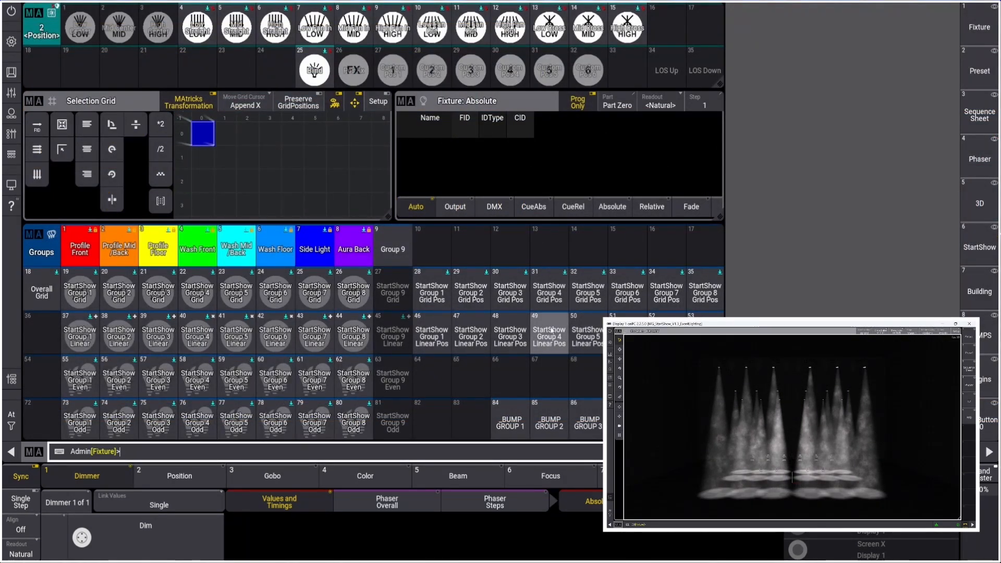
# Select StartShow Group 4 and Group 5 Grid Pos and test the low, mid and high Straight and Fan In presets.
pyautogui.click(555, 294)
pyautogui.click(201, 28)
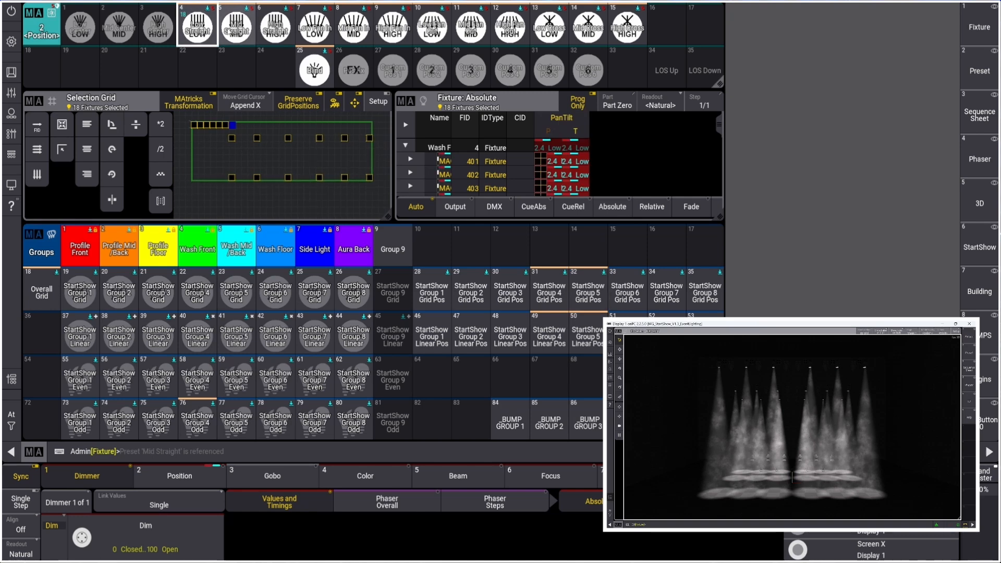
pyautogui.click(233, 32)
pyautogui.click(276, 32)
pyautogui.click(313, 33)
pyautogui.click(352, 35)
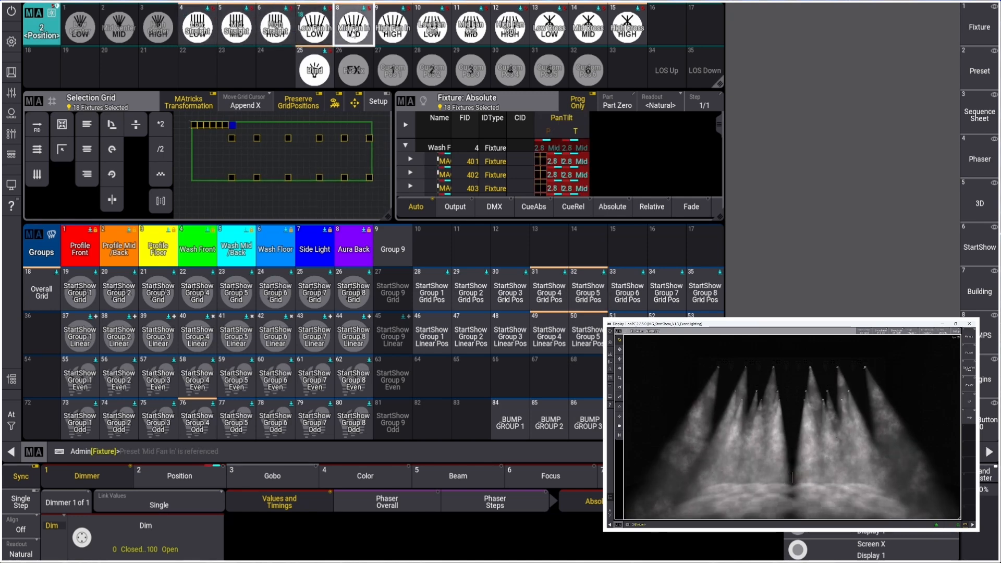
pyautogui.click(392, 35)
# Test the low, mid and high Fan Out and Cross presets on the two selected Grid Pos groups.
pyautogui.click(431, 30)
pyautogui.click(470, 30)
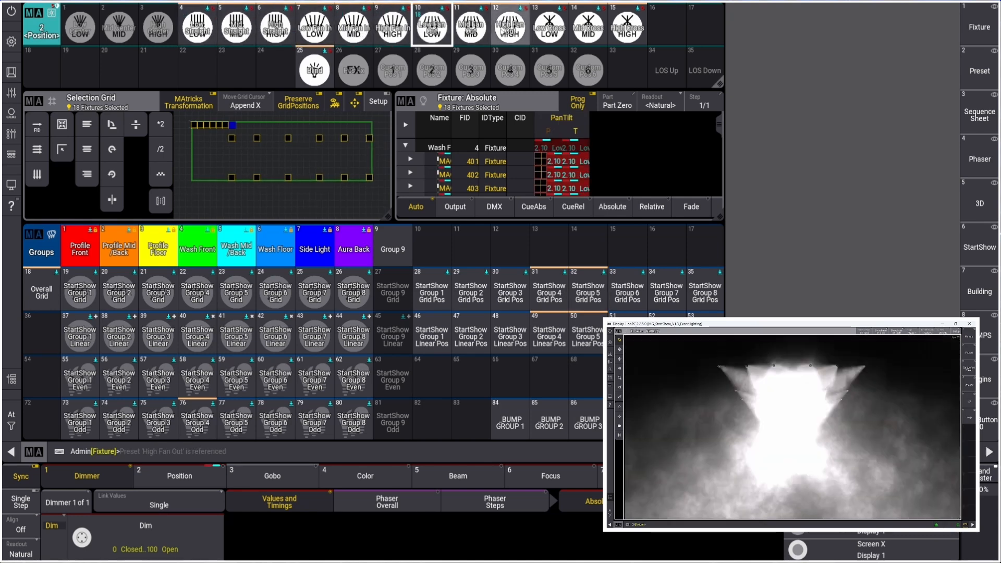
pyautogui.click(510, 30)
pyautogui.click(549, 30)
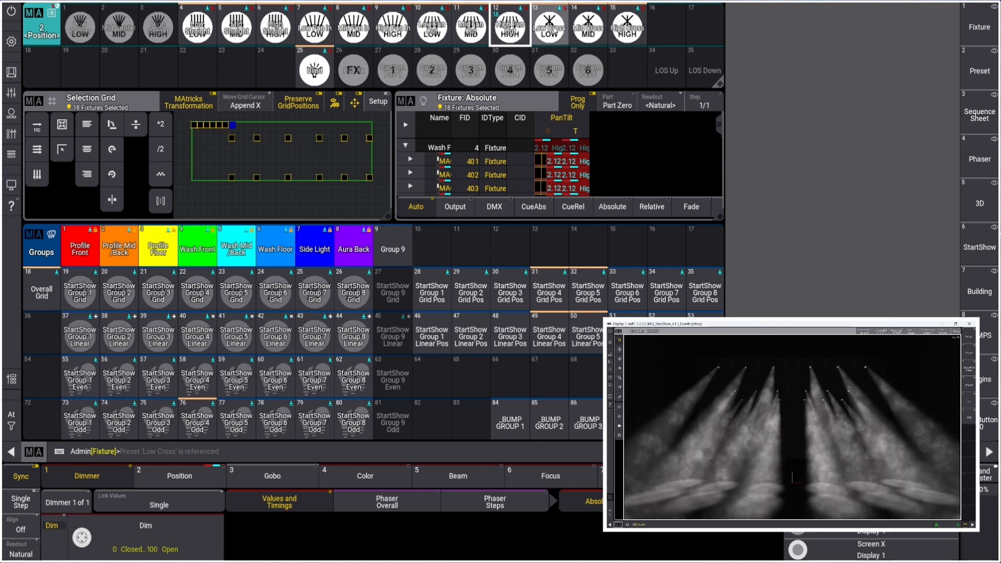
pyautogui.click(587, 33)
pyautogui.click(627, 30)
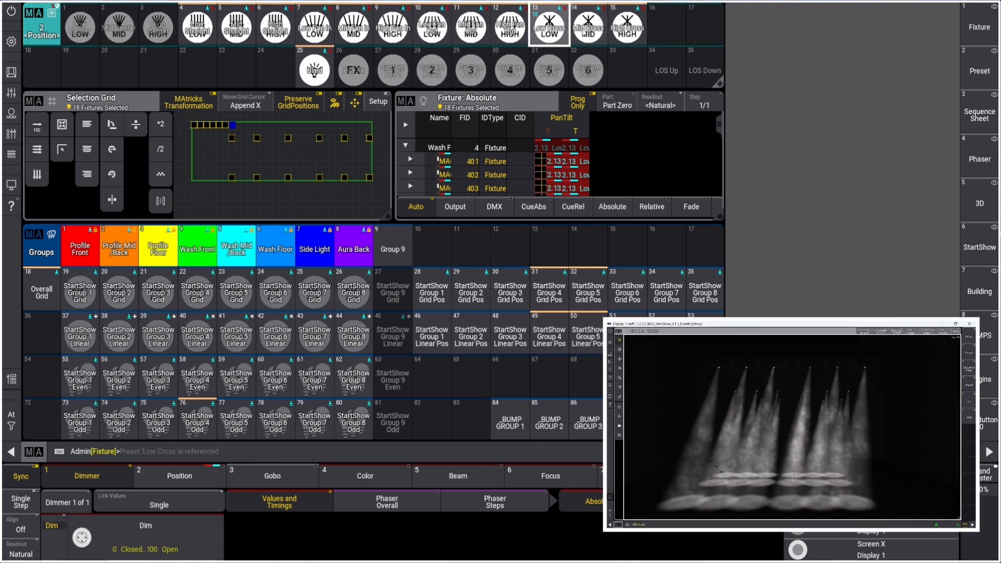
# Cycle repeatedly through the Low, Mid and High Cross presets to compare the beam directions, and clear the programmer.
pyautogui.click(588, 30)
pyautogui.click(549, 30)
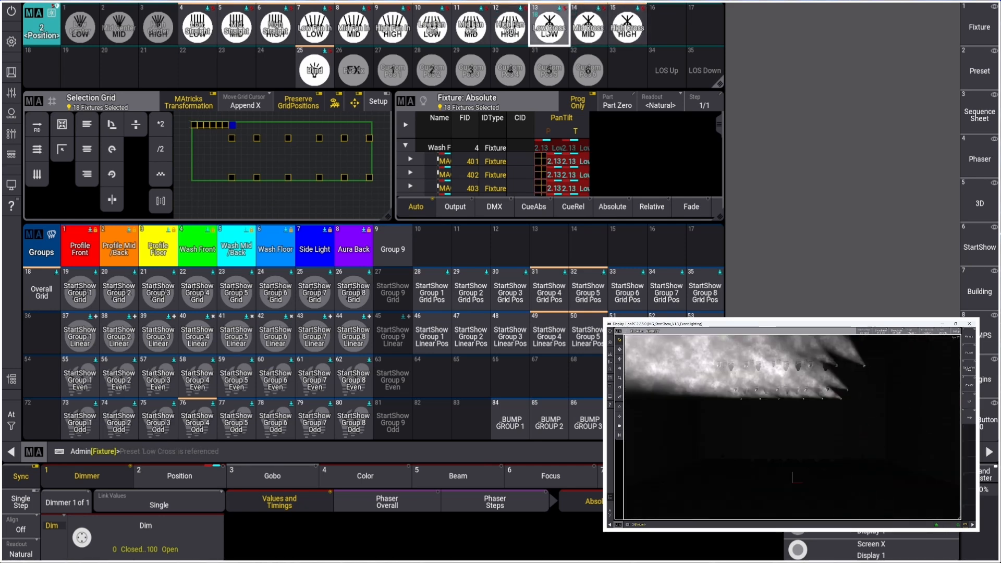
pyautogui.click(588, 31)
pyautogui.click(617, 30)
pyautogui.click(588, 30)
pyautogui.click(549, 31)
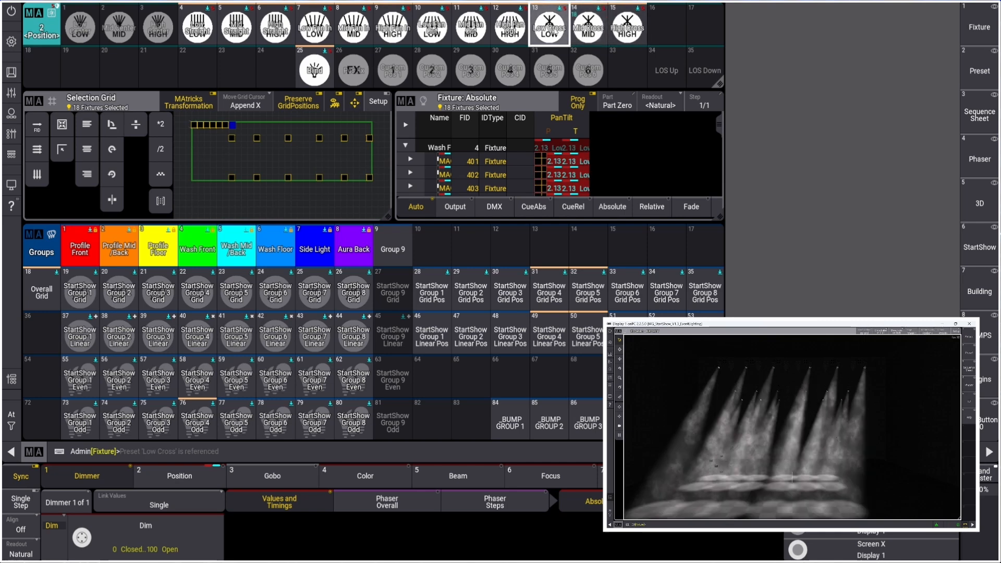
pyautogui.click(588, 30)
pyautogui.click(617, 29)
pyautogui.click(588, 30)
pyautogui.click(552, 30)
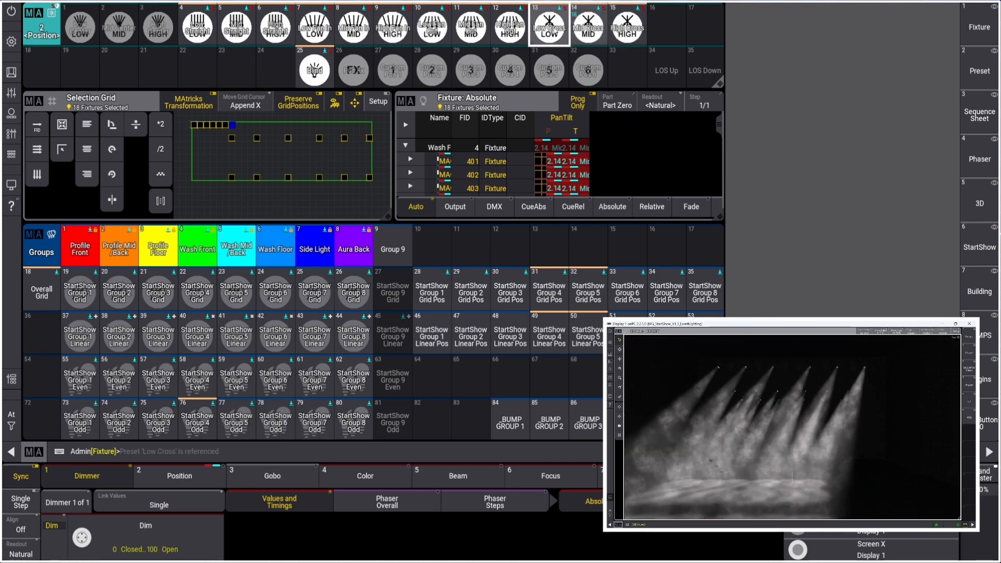
pyautogui.click(531, 41)
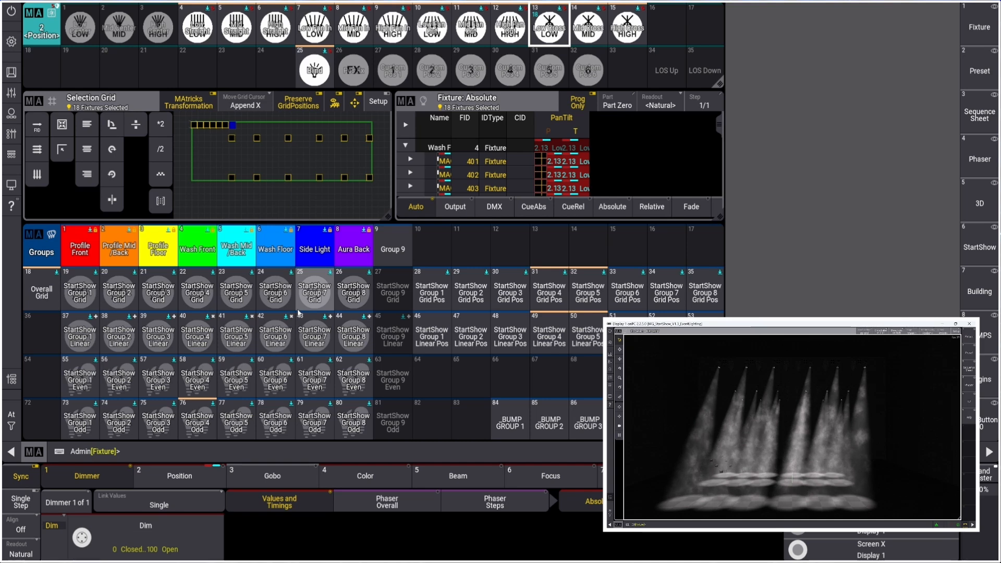
pyautogui.press('Escape')
pyautogui.press('Escape')
pyautogui.press('Escape')
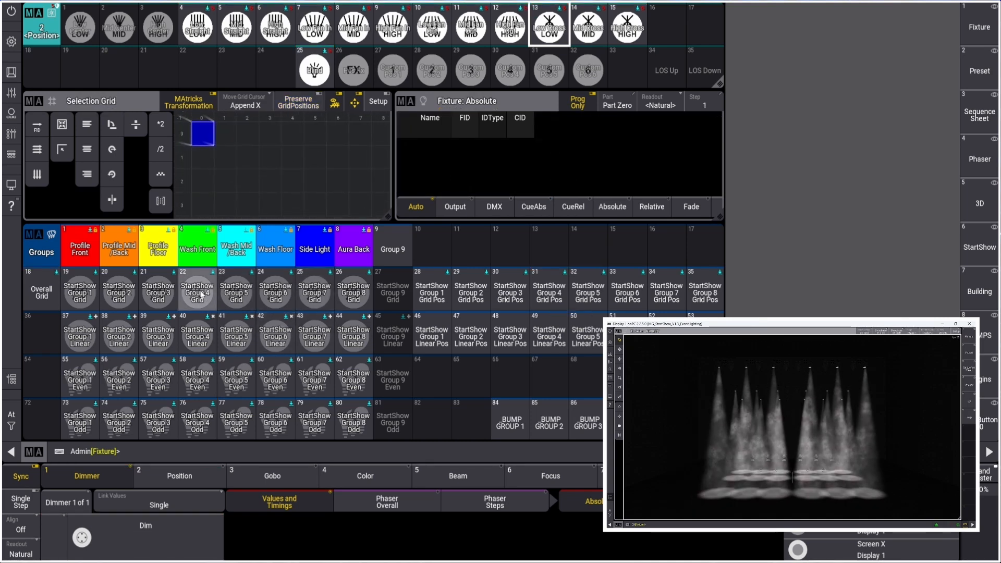
# Compare the selections of StartShow Group 5 Grid and Group 5 Grid Pos, and apply the Low Cross preset to Grid Pos.
pyautogui.click(236, 292)
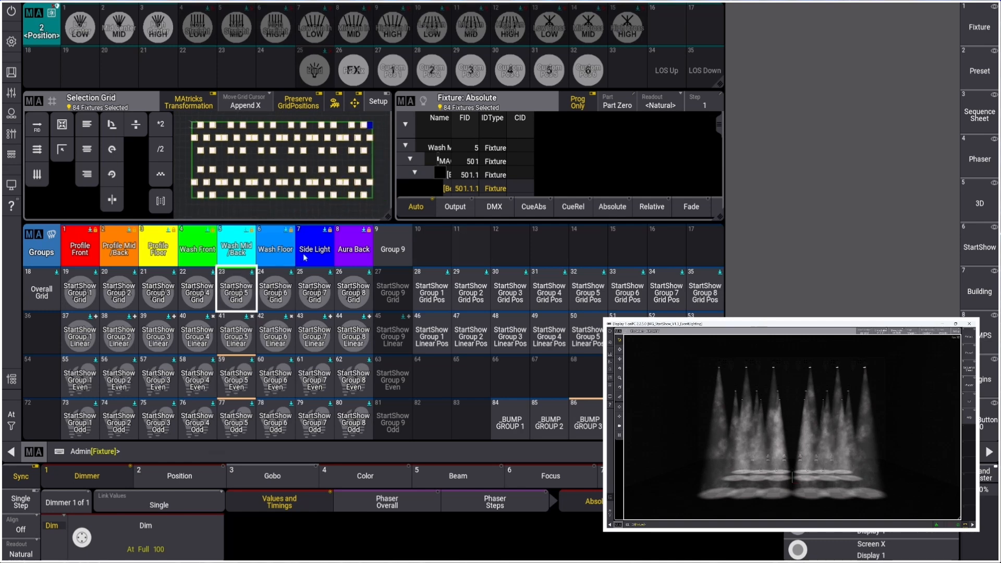
pyautogui.click(589, 293)
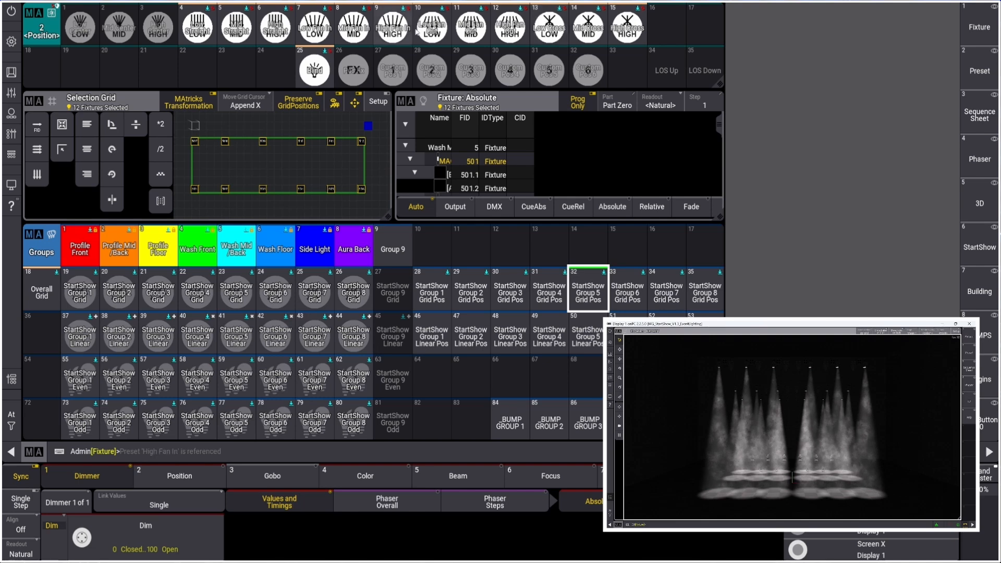
pyautogui.click(549, 29)
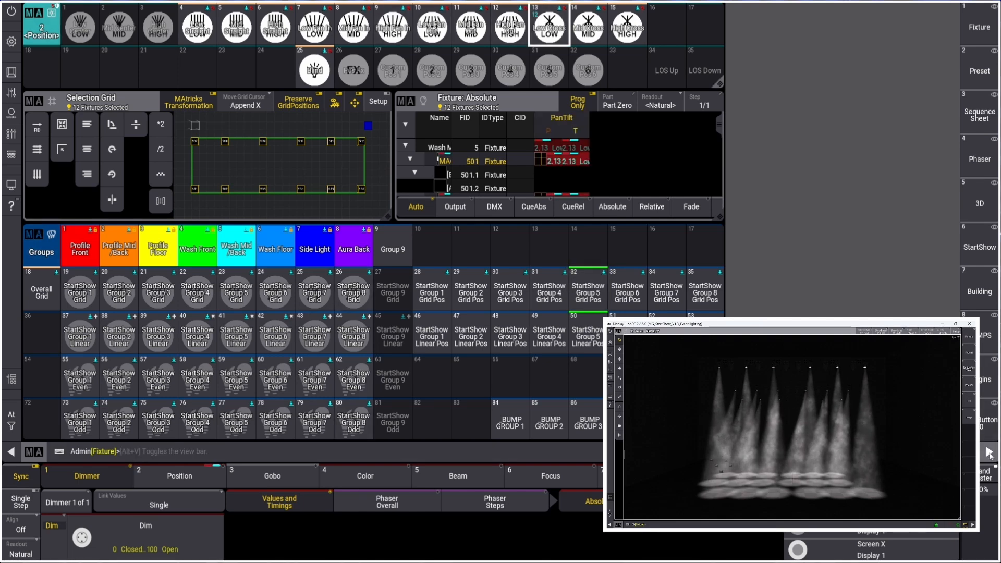
# Switch to an empty view and add a MAtricks data pool window.
pyautogui.scroll(-2, 979, 290)
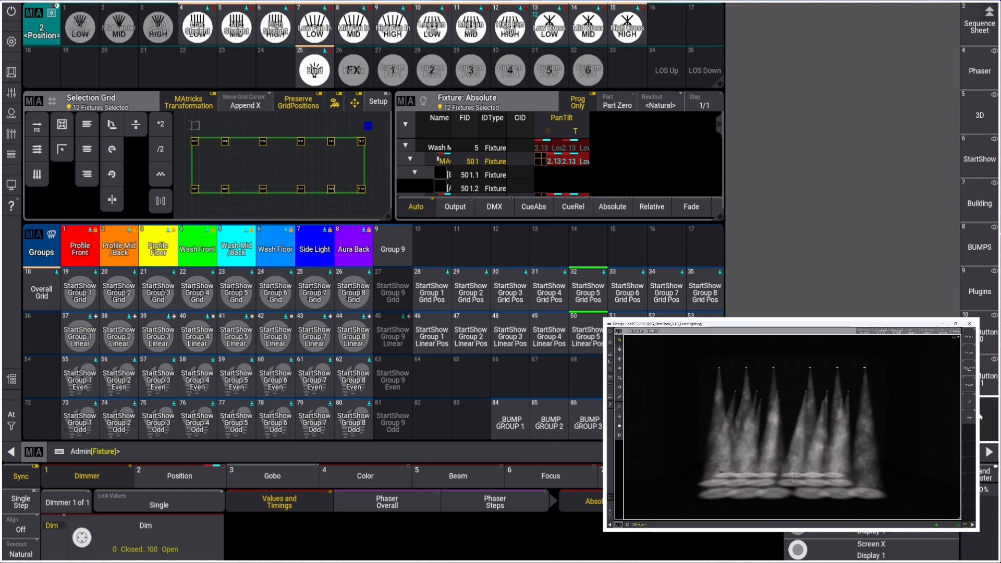
pyautogui.click(979, 419)
pyautogui.click(33, 8)
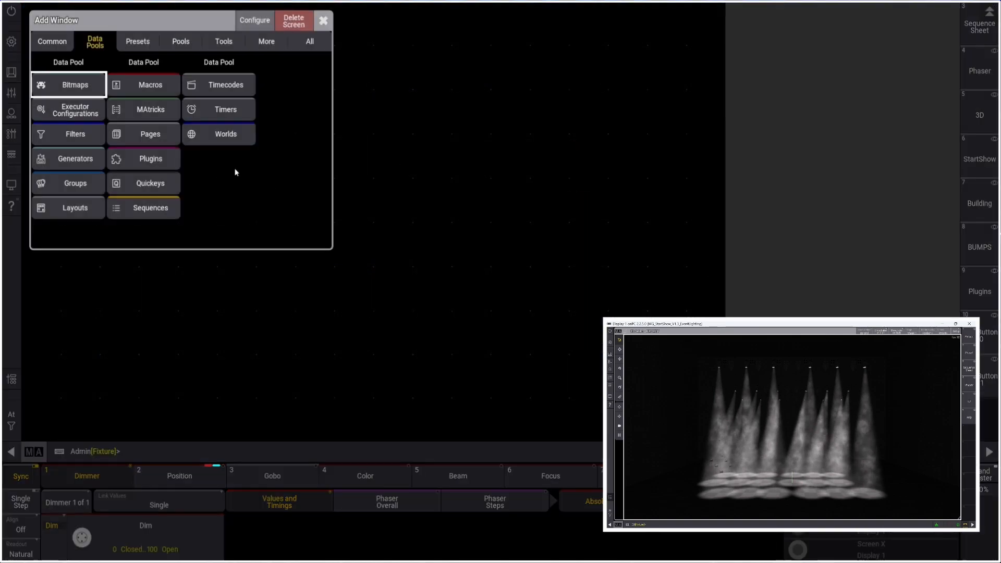
pyautogui.click(156, 111)
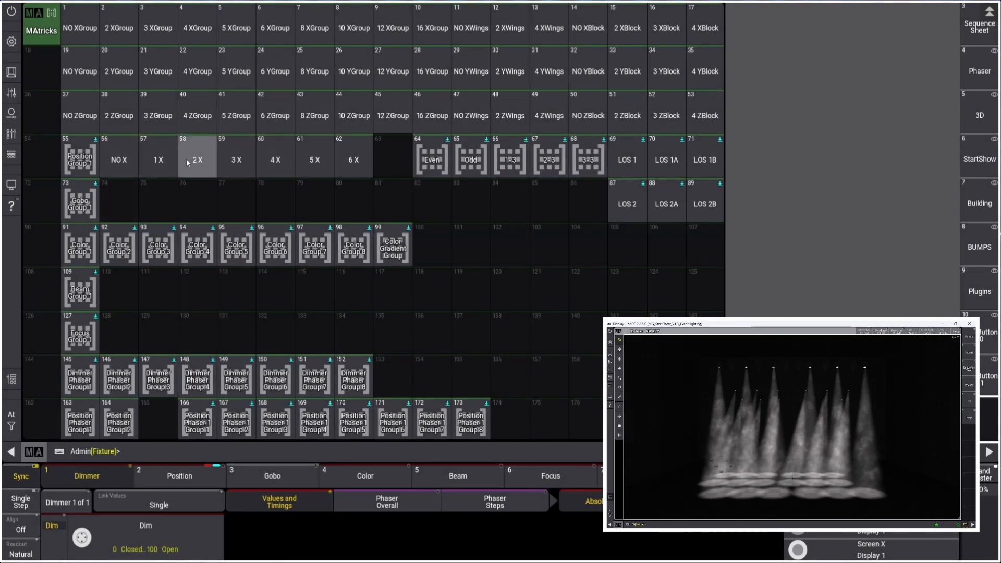
# Try the 2 XGroup, NO XGroup and Even MAtricks on the selection, checking the Position encoder values, and clear the programmer.
pyautogui.click(120, 24)
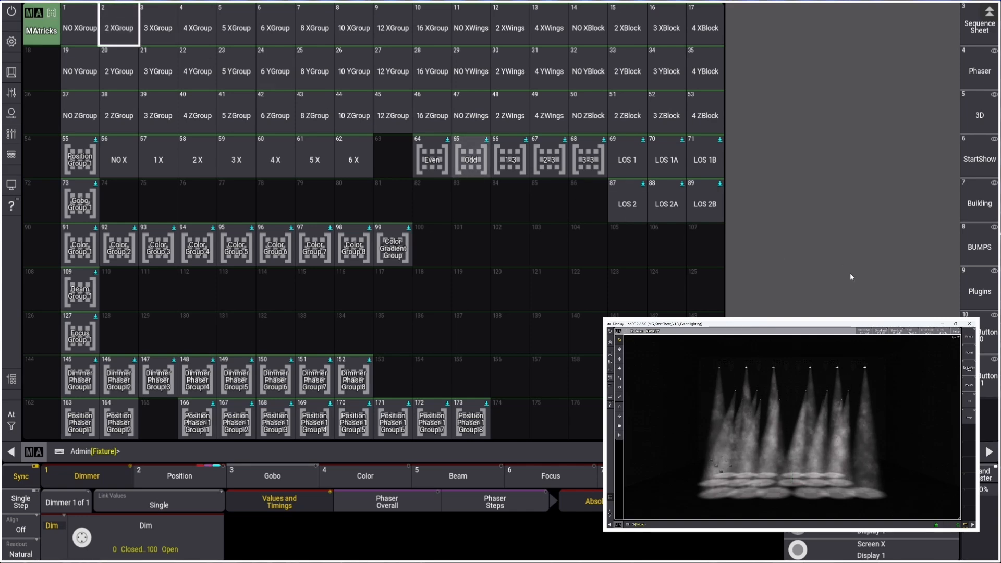
pyautogui.click(188, 477)
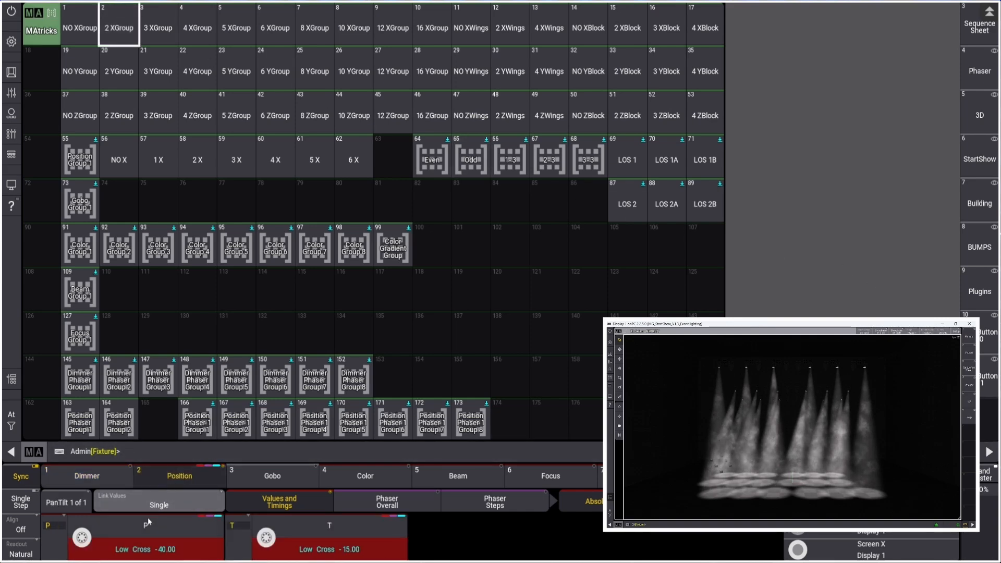
pyautogui.click(135, 173)
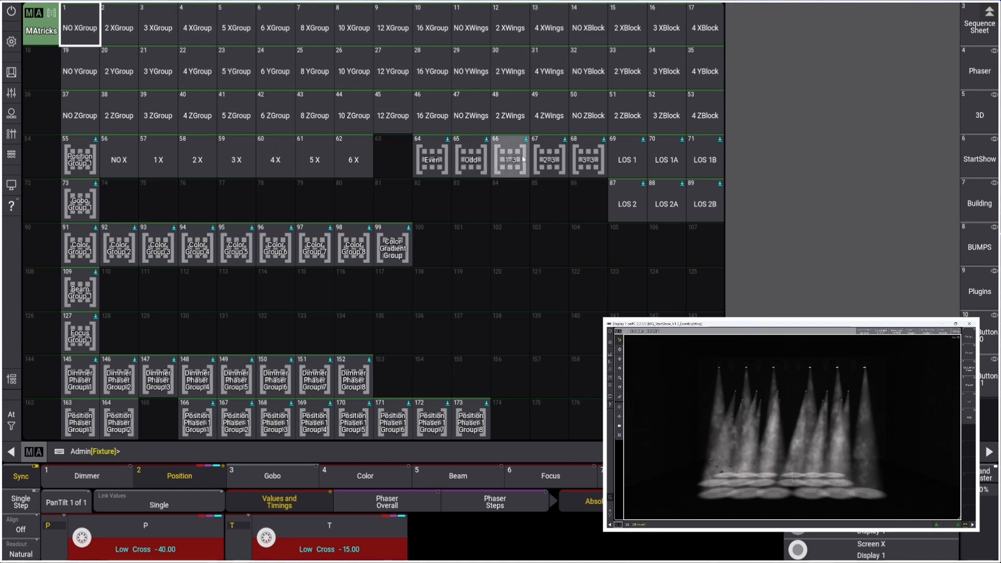
pyautogui.click(433, 163)
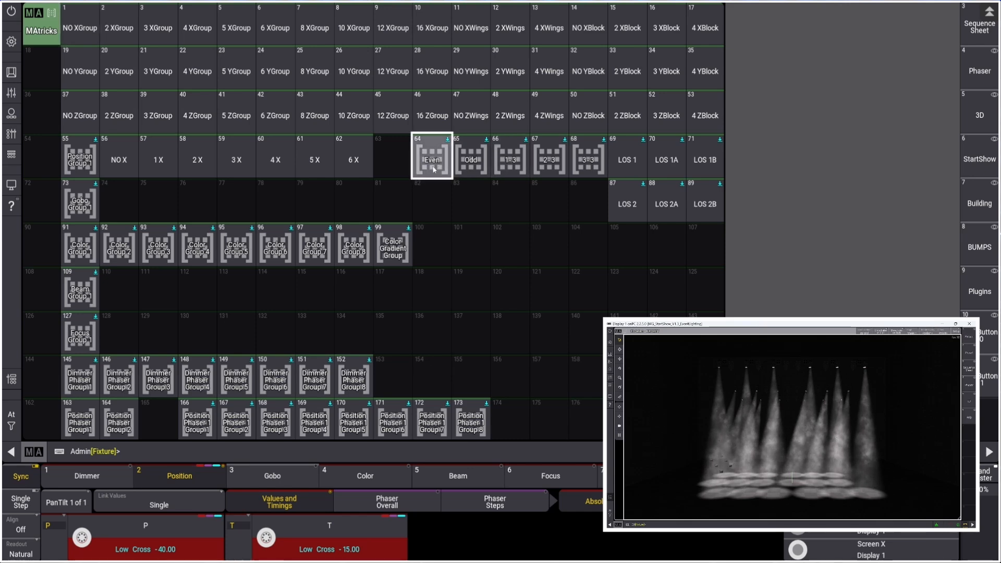
pyautogui.press('Escape')
pyautogui.click(979, 69)
pyautogui.press('Escape')
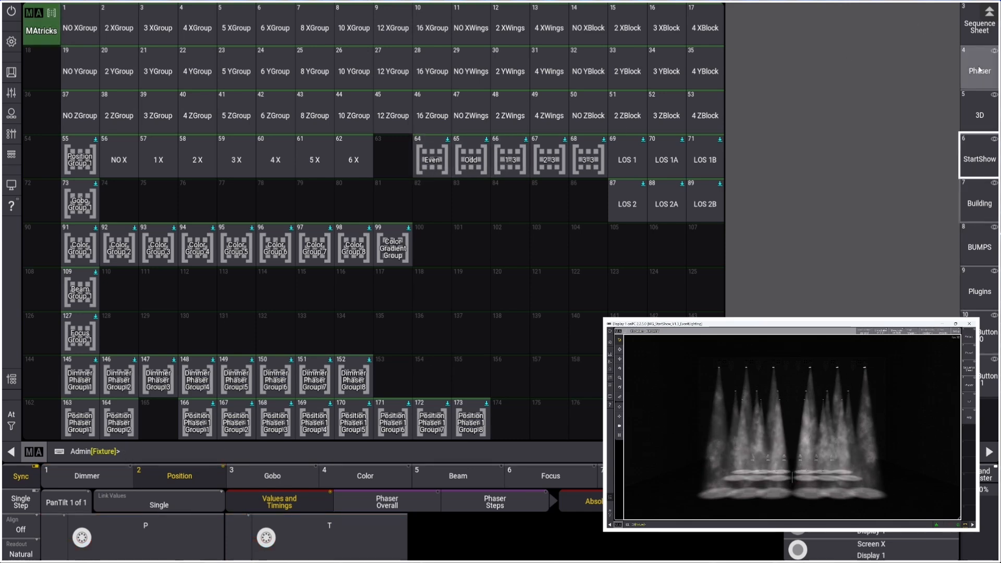
# Return to the Preset view and select StartShow Group 5 Grid Pos again.
pyautogui.scroll(1, 979, 69)
pyautogui.click(978, 26)
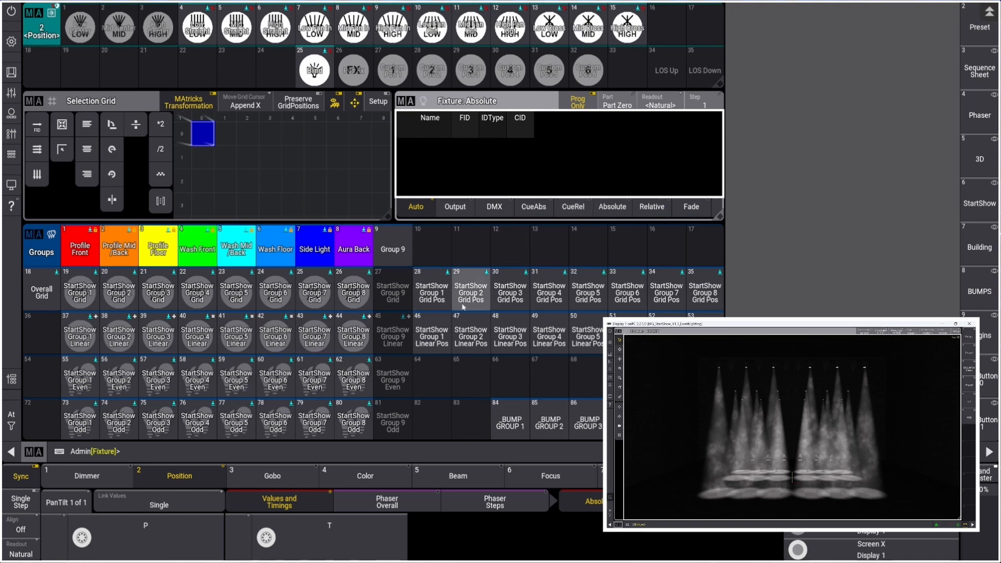
pyautogui.click(587, 304)
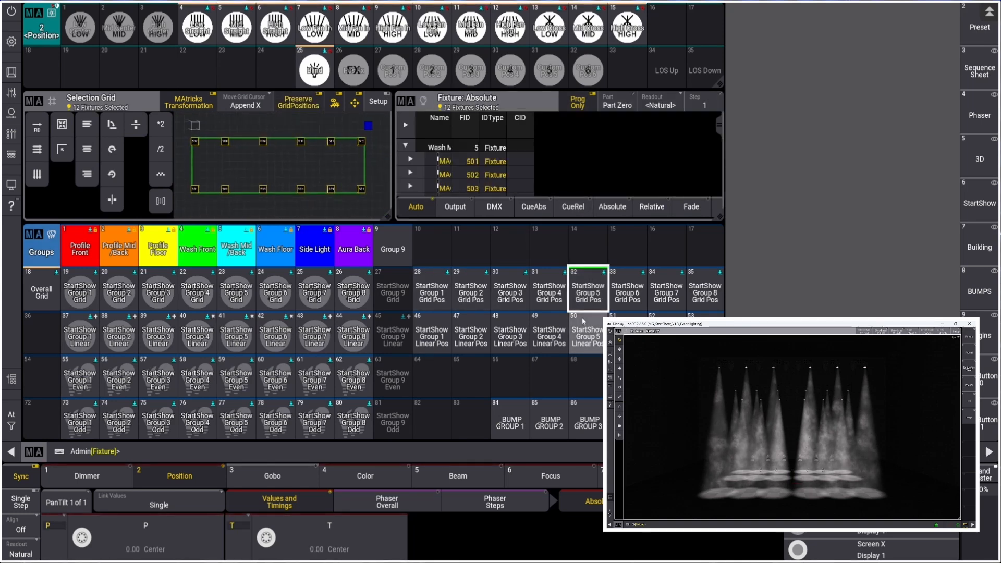
pyautogui.click(584, 321)
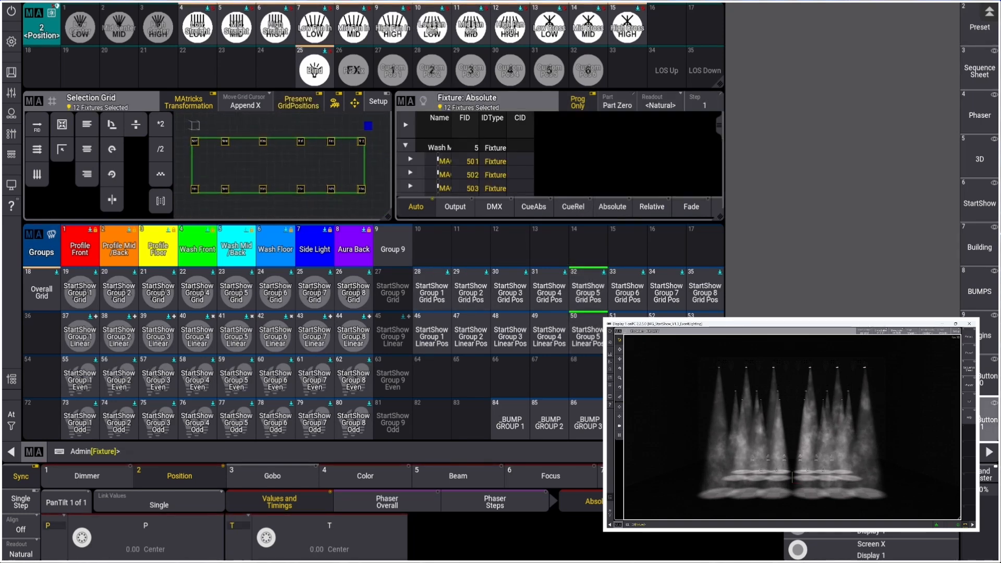
# Open a MAtricks pool in an empty view, try the Even and Odd MAtricks on the selection, and return to the Preset view.
pyautogui.scroll(-2, 982, 386)
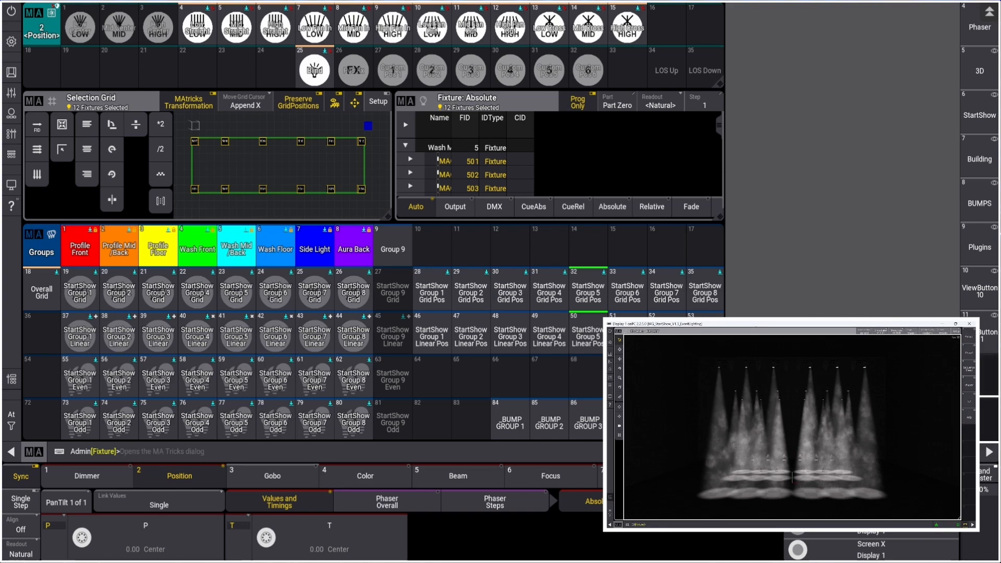
pyautogui.click(11, 379)
pyautogui.click(985, 290)
pyautogui.click(983, 374)
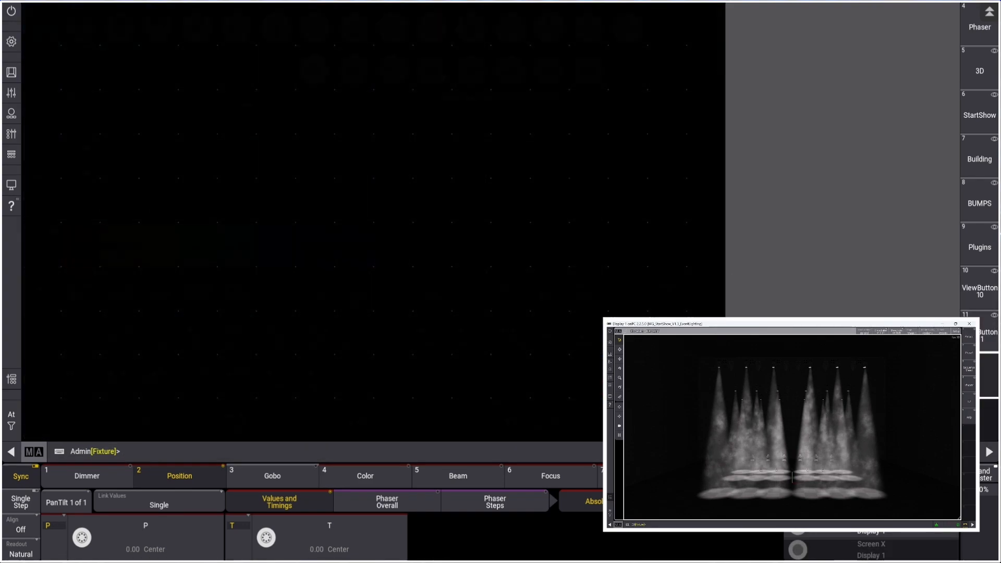
pyautogui.click(29, 9)
pyautogui.click(158, 139)
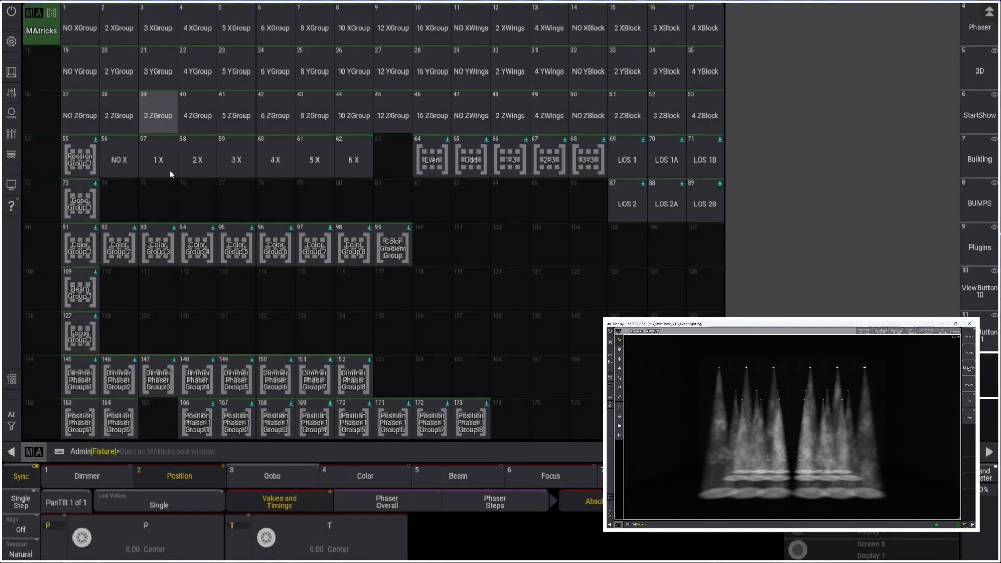
pyautogui.click(428, 165)
pyautogui.click(462, 163)
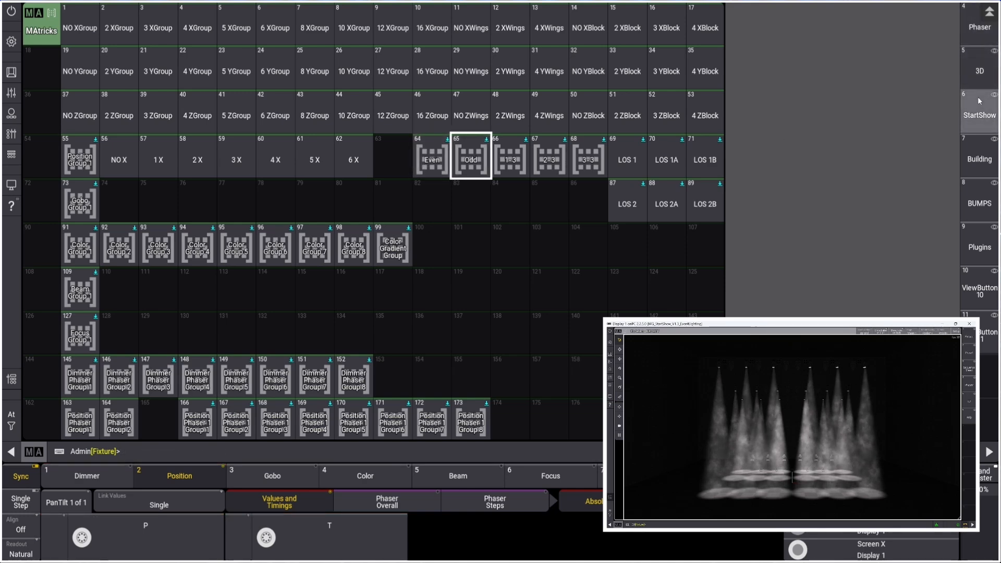
pyautogui.scroll(3, 979, 98)
pyautogui.click(979, 71)
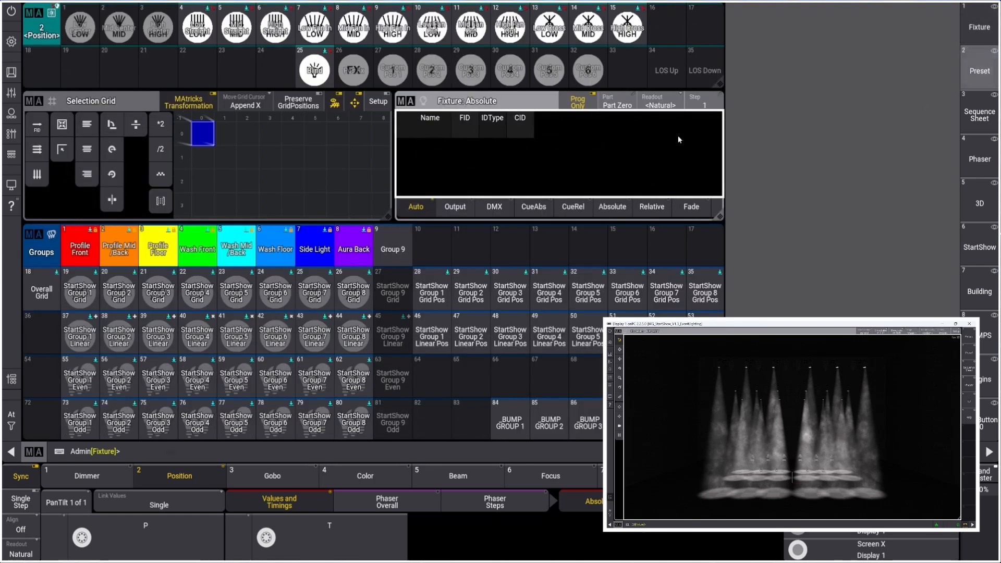
# Select the fixtures of StartShow Group 4 Linear Pos.
pyautogui.click(236, 336)
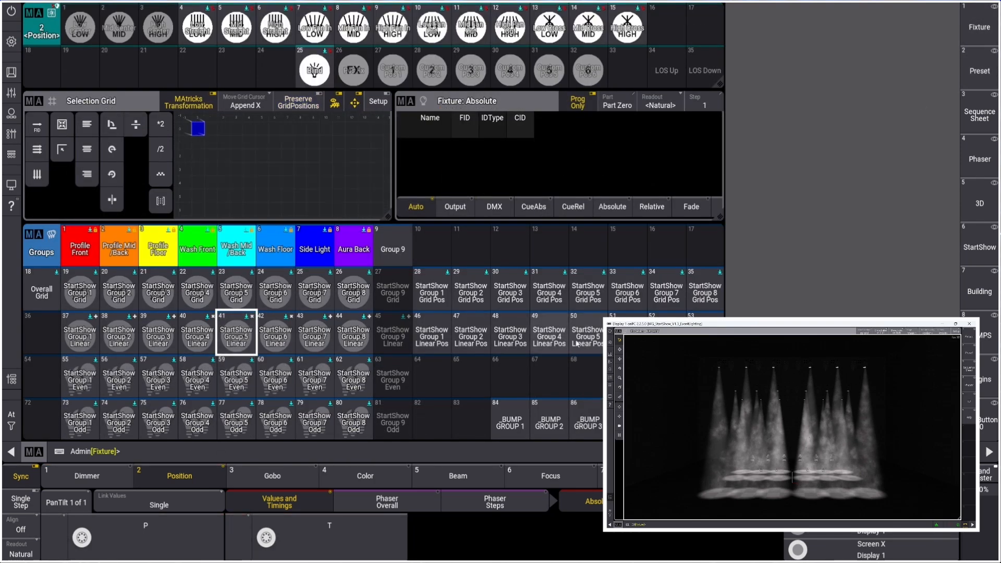
pyautogui.click(554, 339)
pyautogui.click(587, 336)
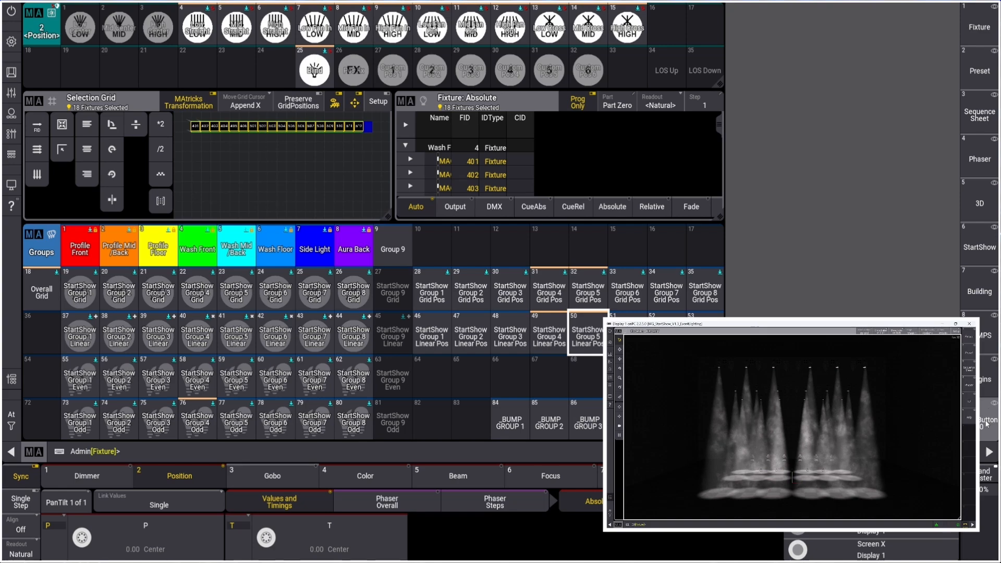
# Apply the Even MAtricks to the Group 4 selection from a MAtricks pool in an empty view, and return to the Preset view.
pyautogui.scroll(-10, 984, 424)
pyautogui.click(984, 419)
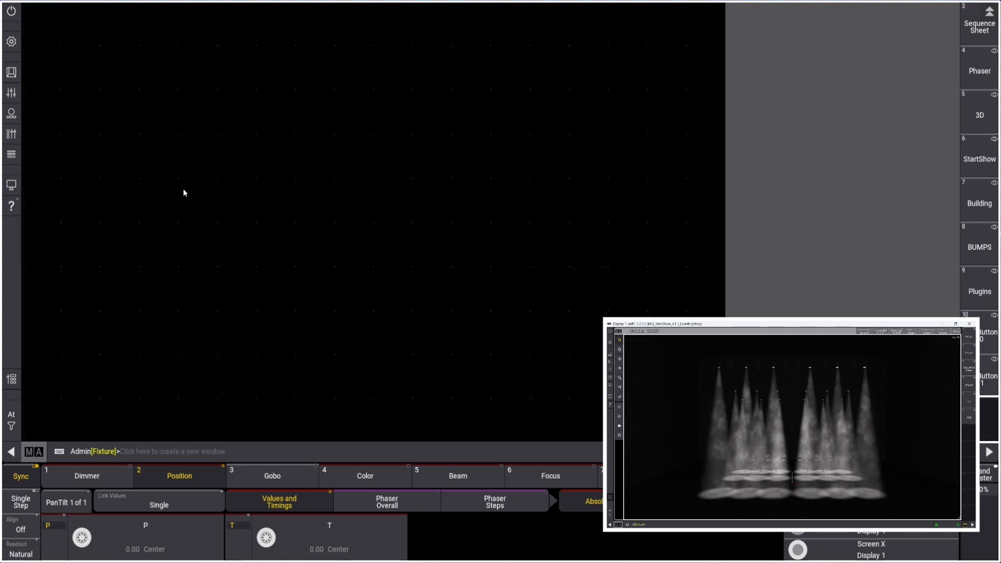
pyautogui.click(28, 10)
pyautogui.click(149, 109)
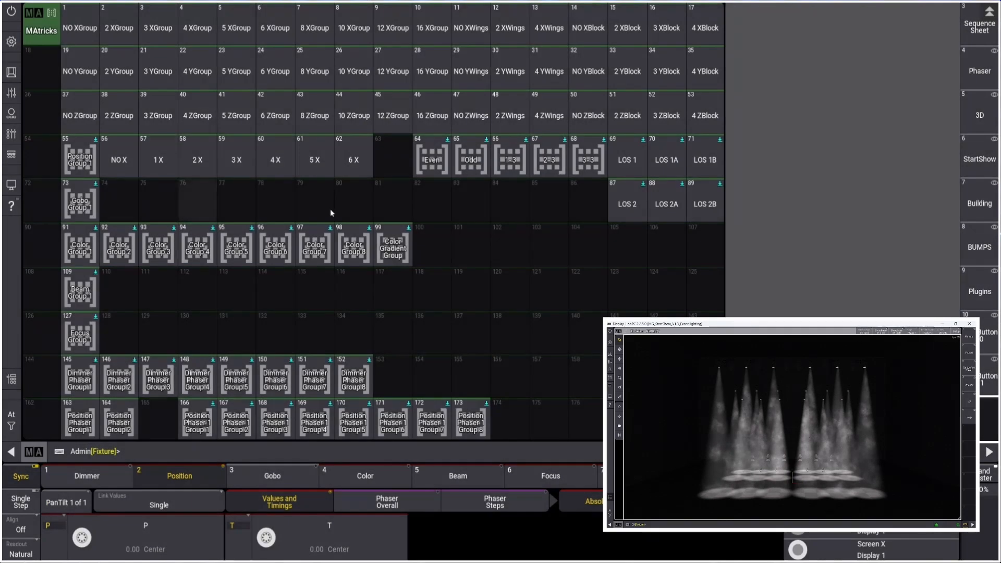
pyautogui.click(426, 167)
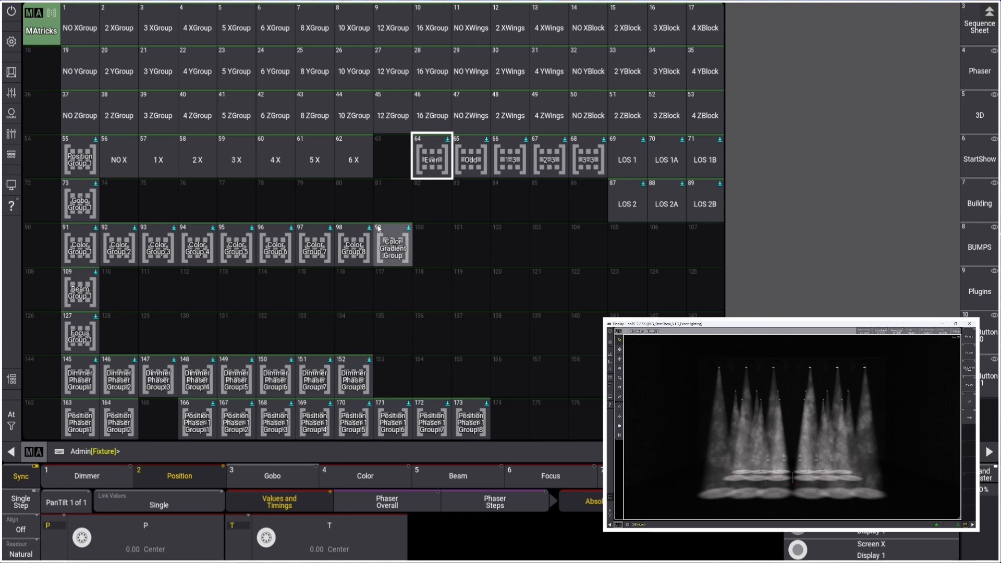
pyautogui.scroll(3, 978, 40)
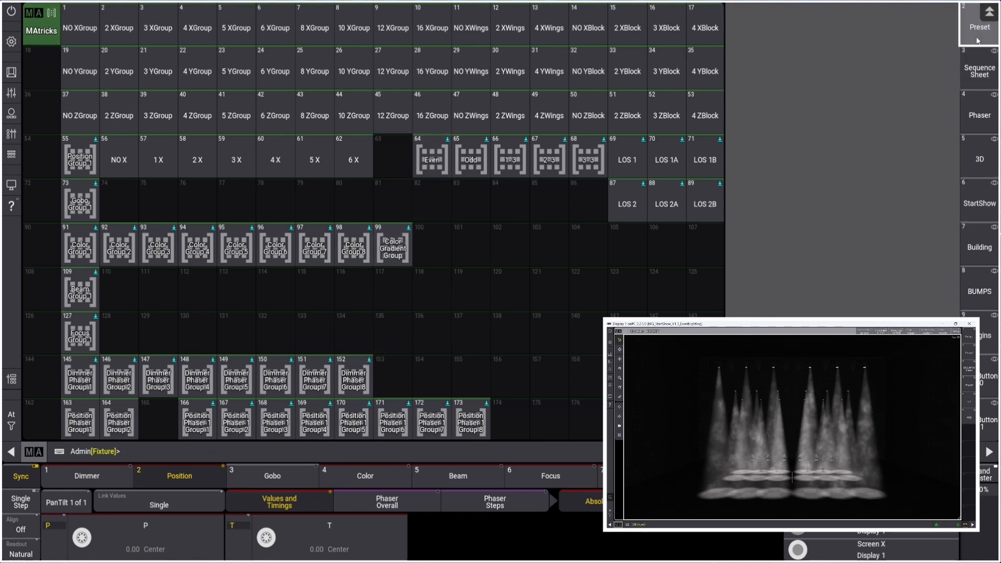
pyautogui.click(978, 31)
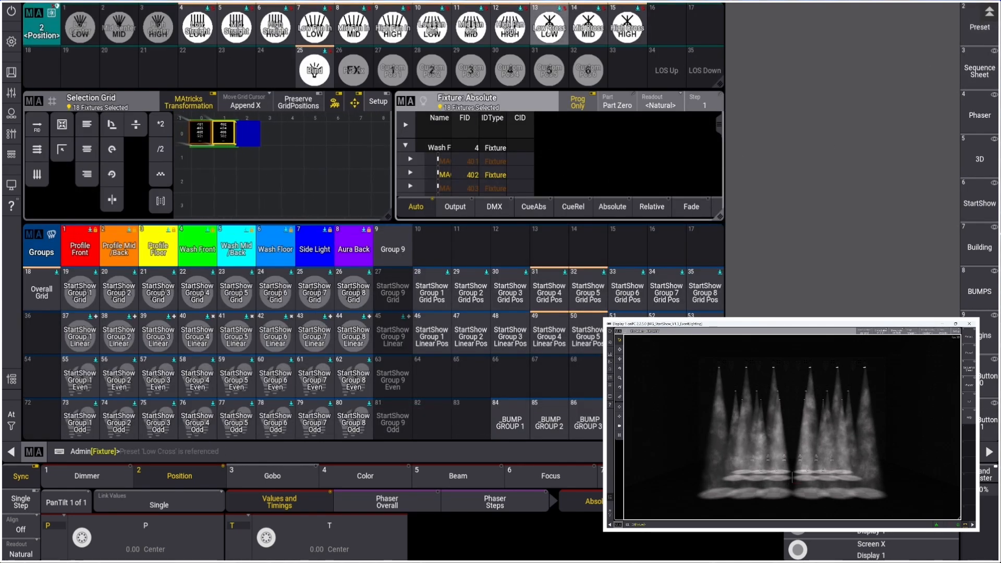
# Apply the Low Cross preset to the even fixtures, step the selection to the odd fixtures and apply it there too.
pyautogui.click(549, 26)
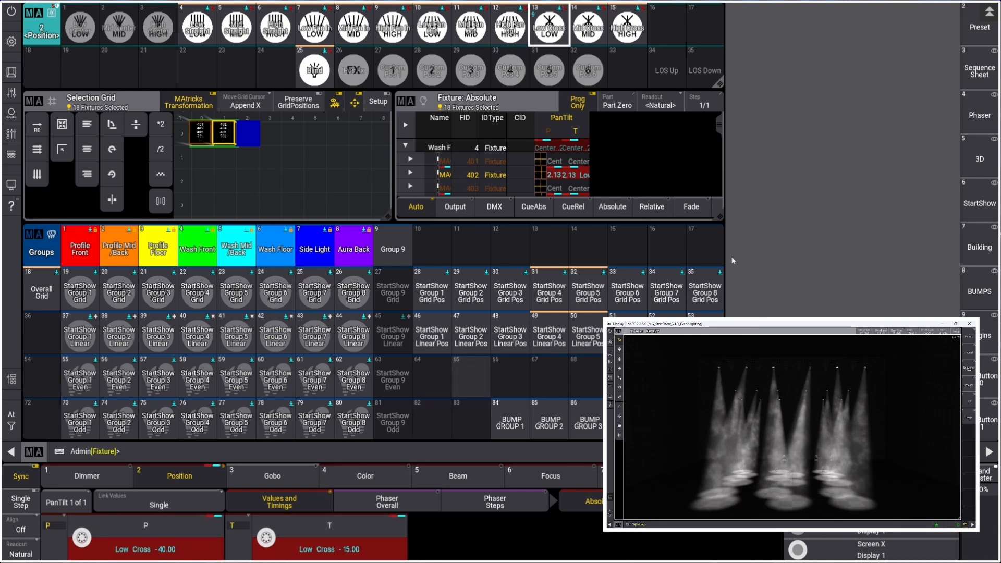
pyautogui.press('pagedown')
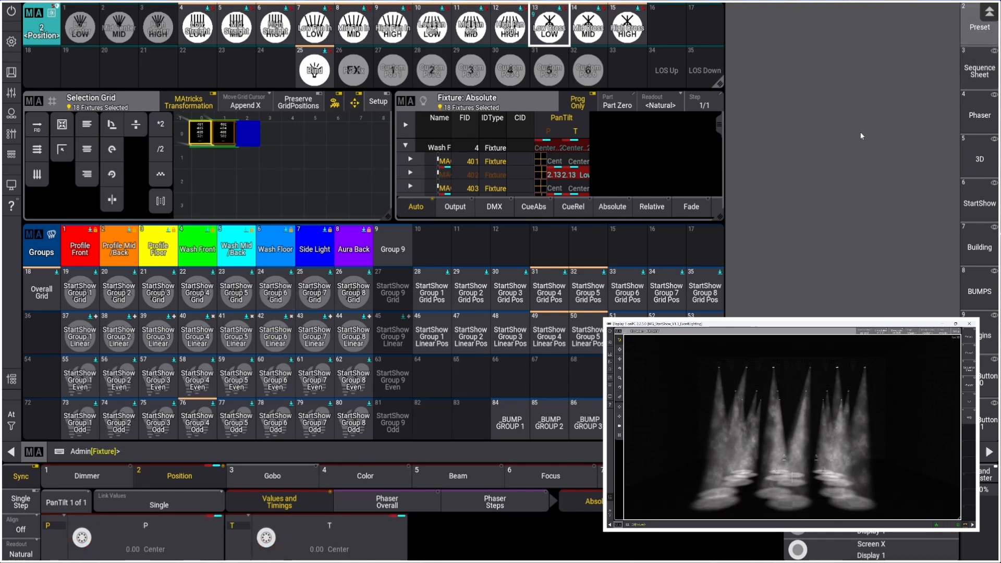
pyautogui.click(548, 26)
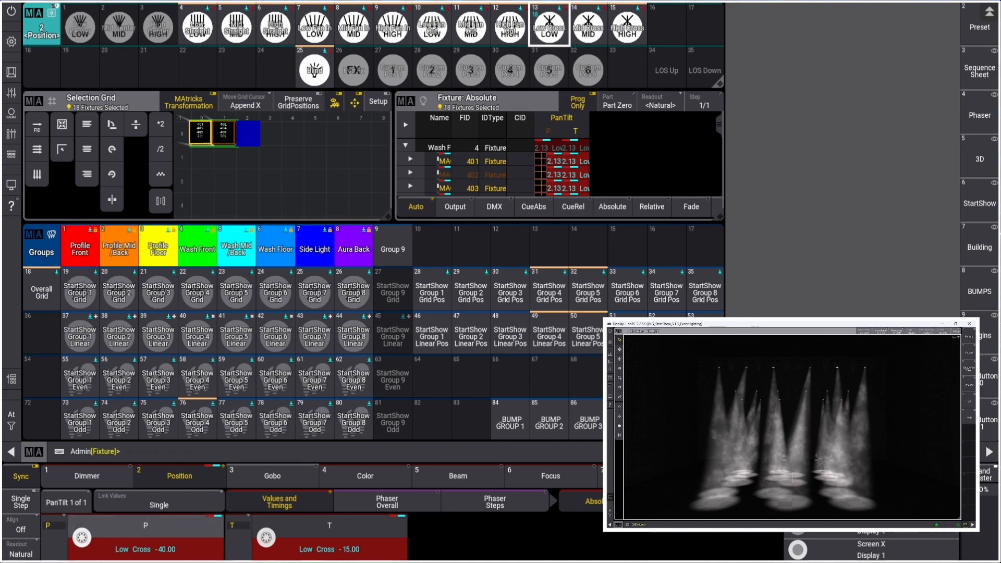
# Set the odd fixtures' Pan to 40 and store the values into the Low Cross preset with Merge.
pyautogui.click(145, 539)
pyautogui.write('40')
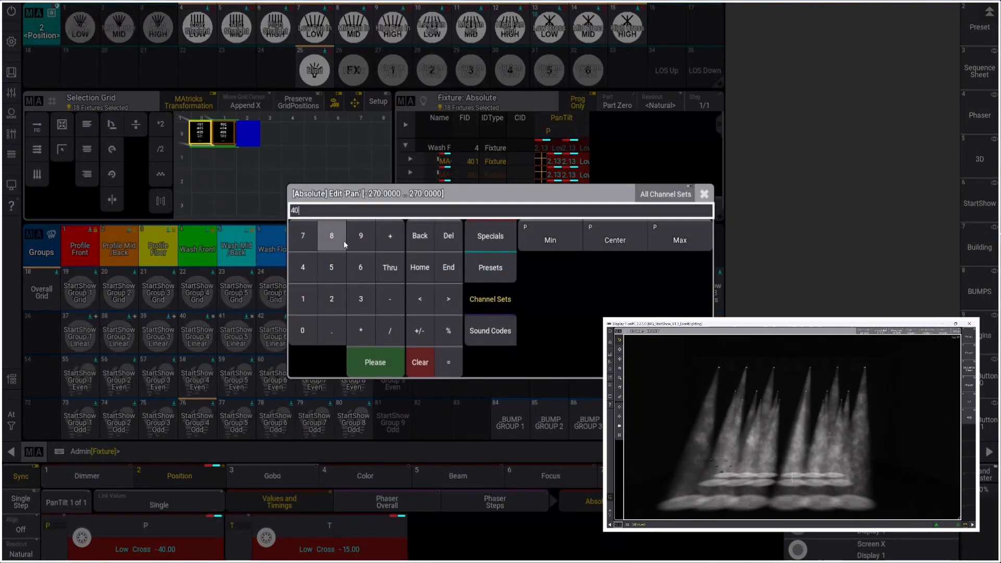
pyautogui.press('Return')
pyautogui.press('s')
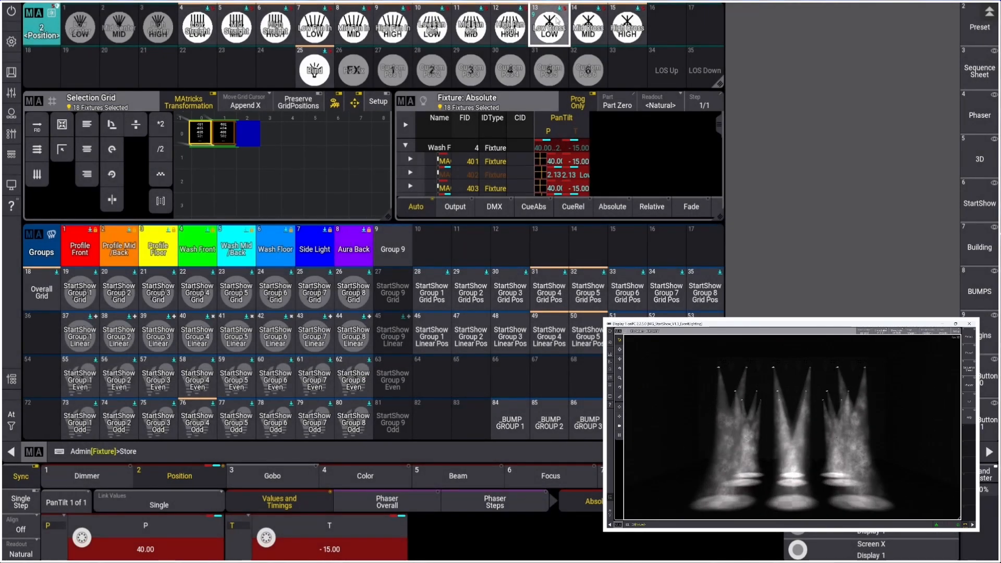
pyautogui.click(549, 26)
pyautogui.click(463, 317)
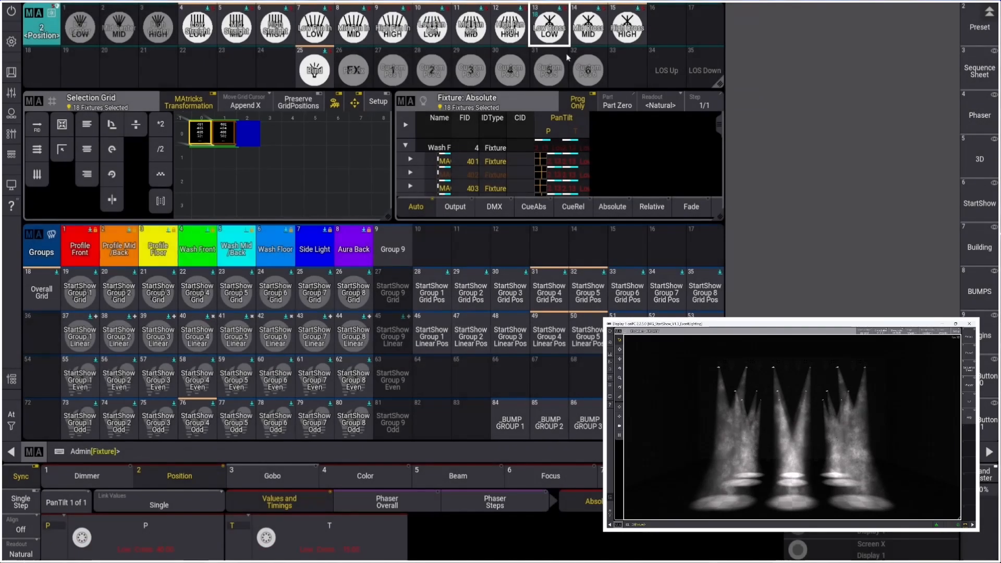
# Knock Tilt out of the odd fixtures, reselect StartShow Group 4 Linear Pos and recall the Low Cross preset.
pyautogui.press('o')
pyautogui.click(333, 549)
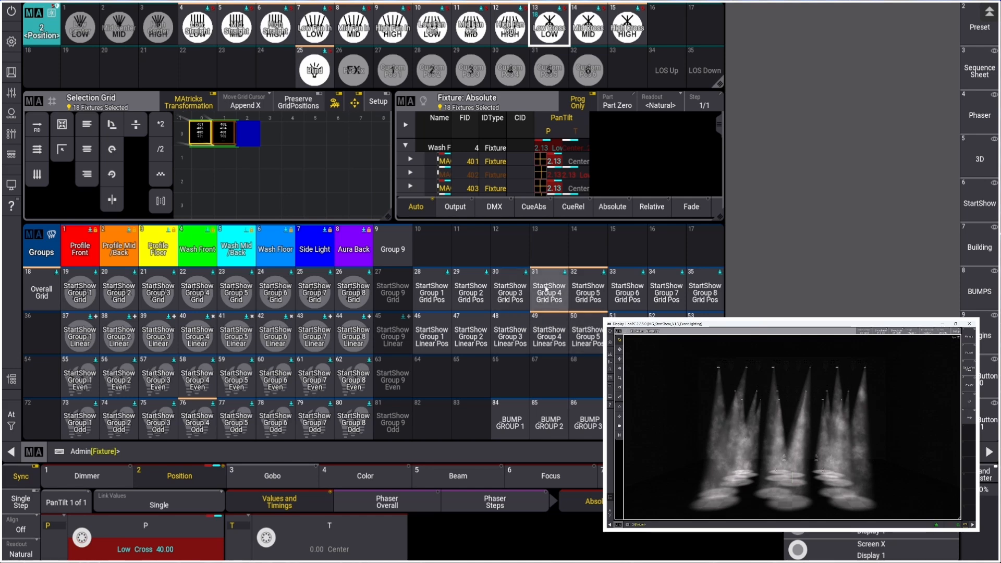
pyautogui.click(548, 345)
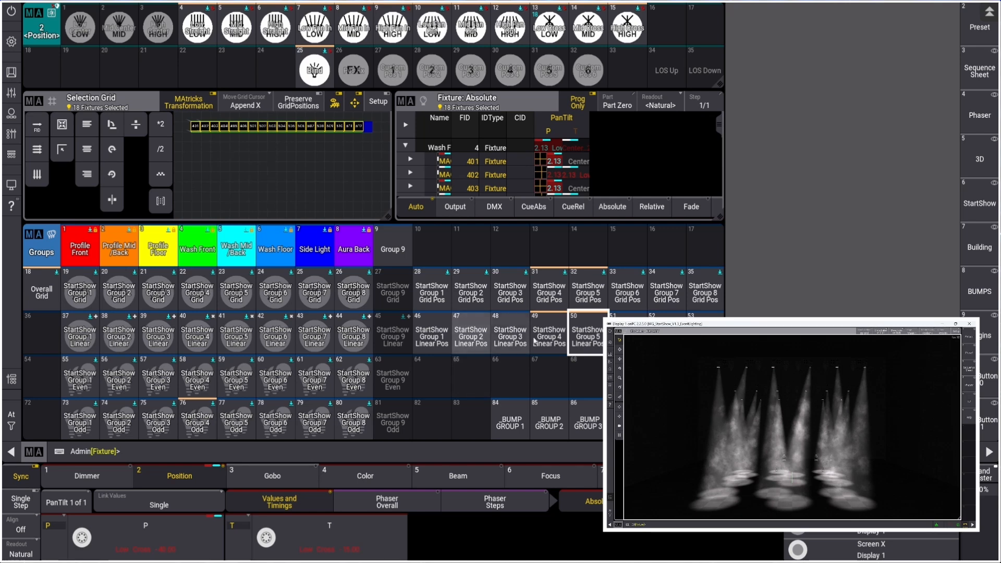
pyautogui.click(549, 27)
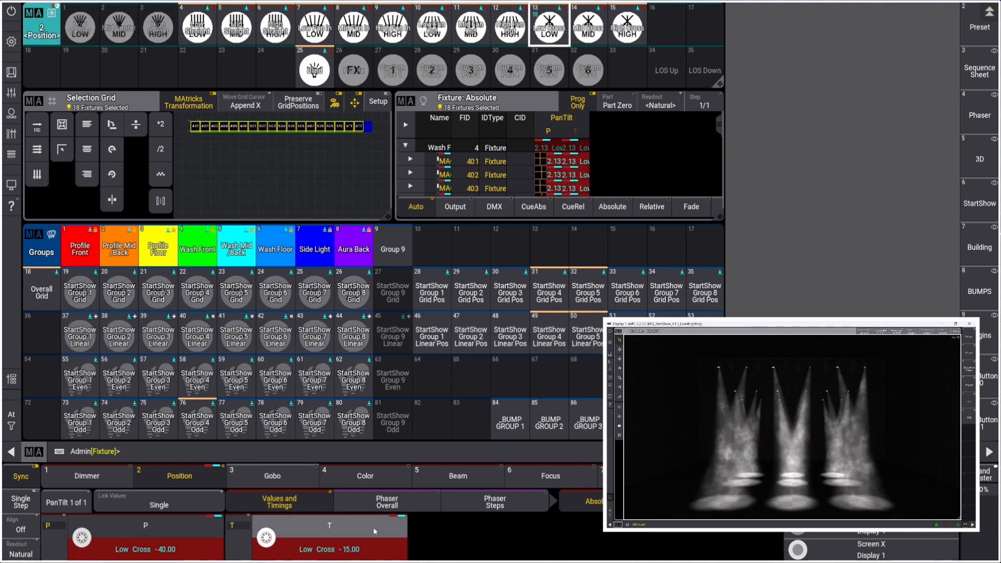
# Knock Tilt out of the programmer and store the remaining Low Cross Pan values as position preset 17.
pyautogui.press('o')
pyautogui.click(357, 557)
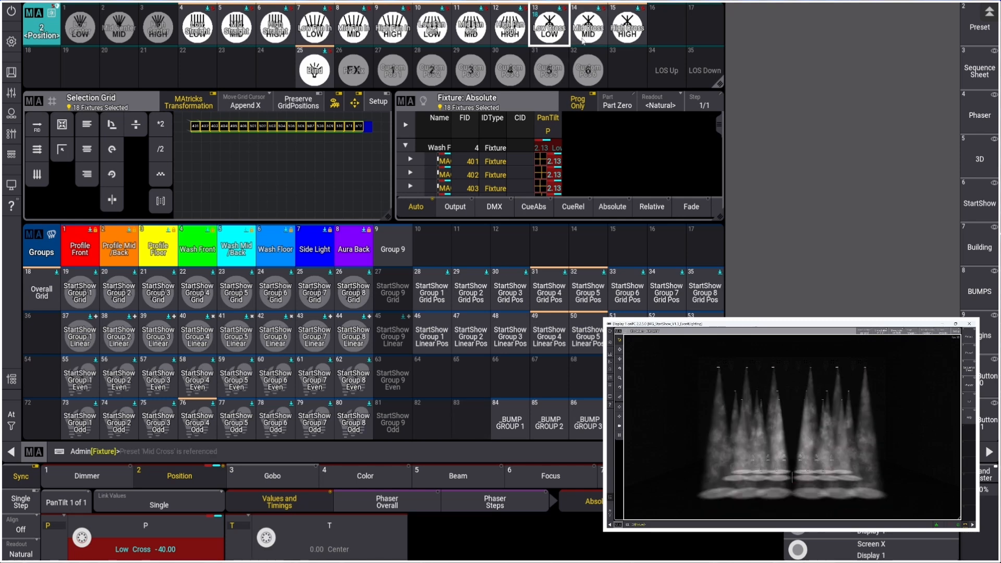
pyautogui.press('s')
pyautogui.click(699, 30)
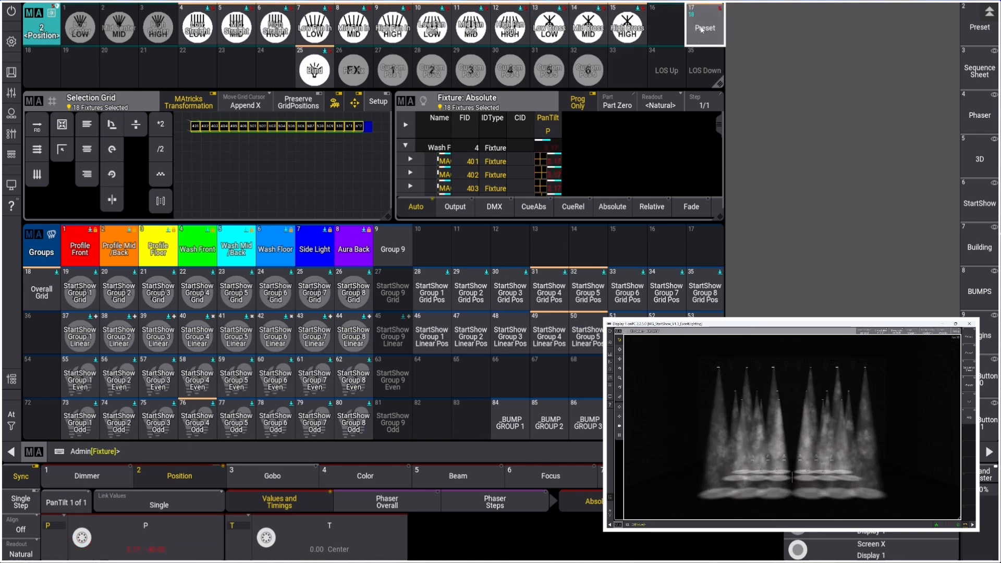
# Combine the Mid Cross preset with the Pan values of preset 17 and merge the result into Mid Cross.
pyautogui.click(590, 32)
pyautogui.click(706, 23)
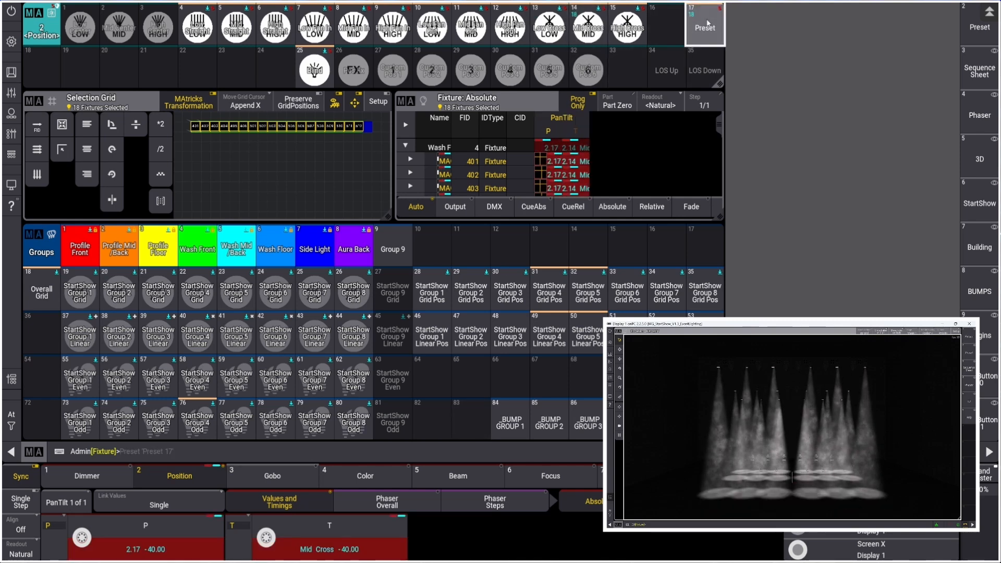
pyautogui.press('s')
pyautogui.click(591, 32)
pyautogui.click(479, 317)
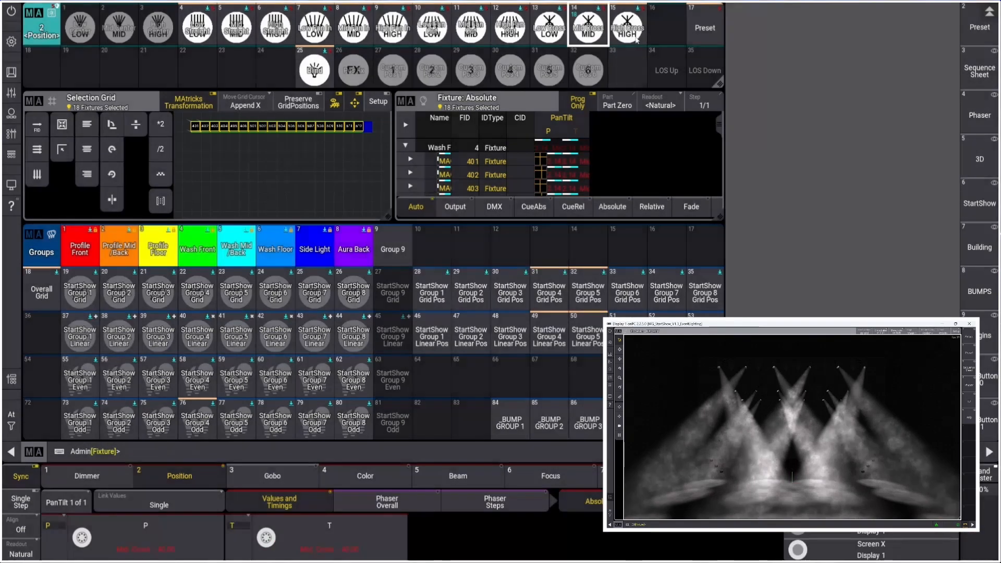
# Combine High Cross with preset 17's Pan values, merge the result into High Cross, and delete preset 17.
pyautogui.click(635, 40)
pyautogui.click(702, 31)
pyautogui.press('s')
pyautogui.click(631, 32)
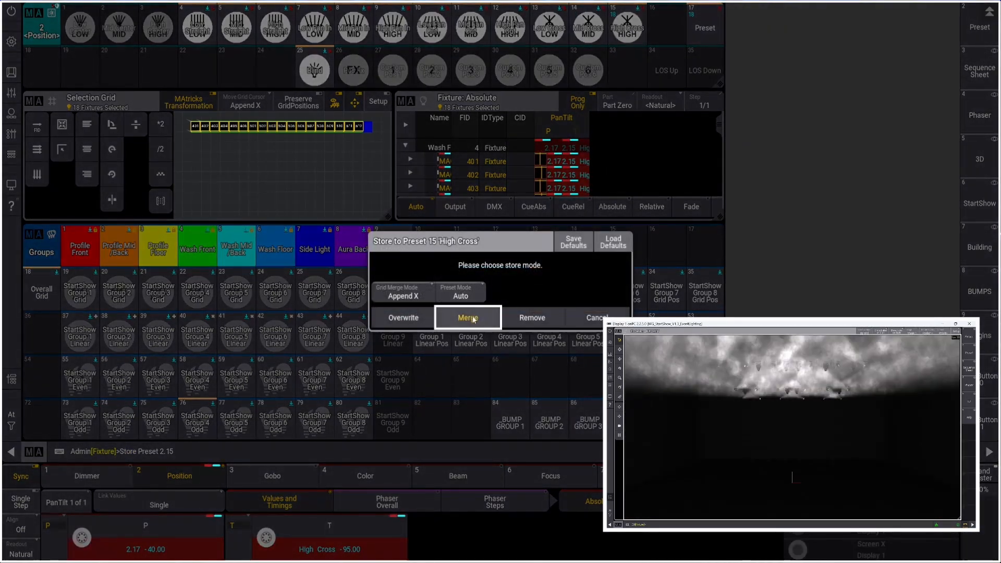
pyautogui.click(473, 318)
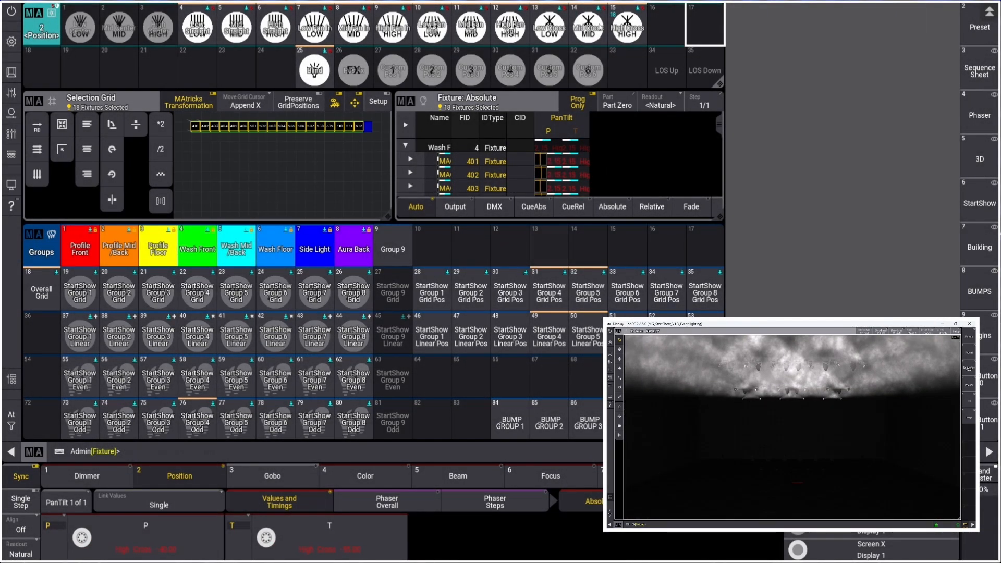
# Recall the Low, Mid and High Cross presets on Group 4 to check the crossed beams in the 3D view.
pyautogui.click(624, 29)
pyautogui.click(556, 29)
pyautogui.click(586, 29)
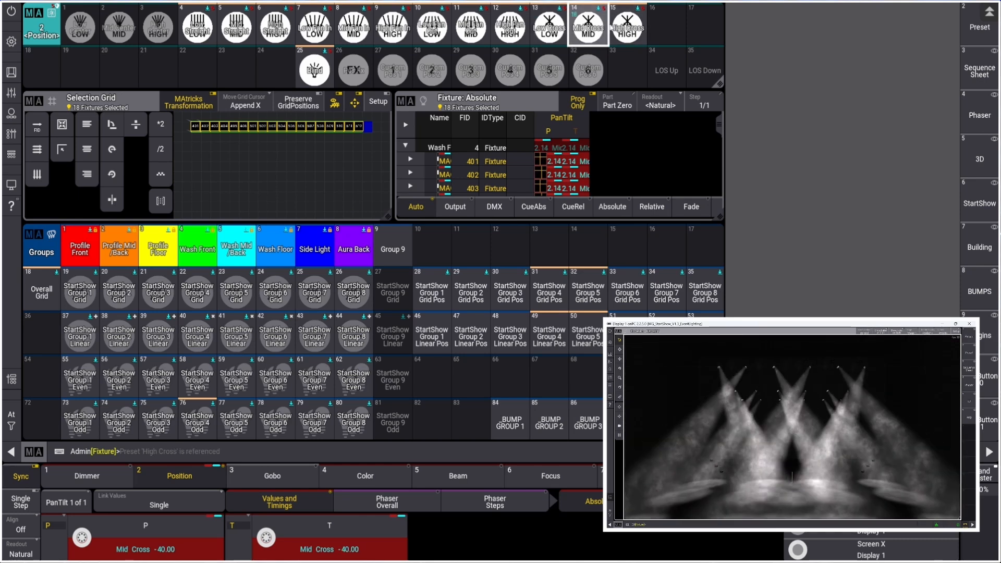
pyautogui.click(624, 29)
pyautogui.click(588, 29)
pyautogui.click(552, 29)
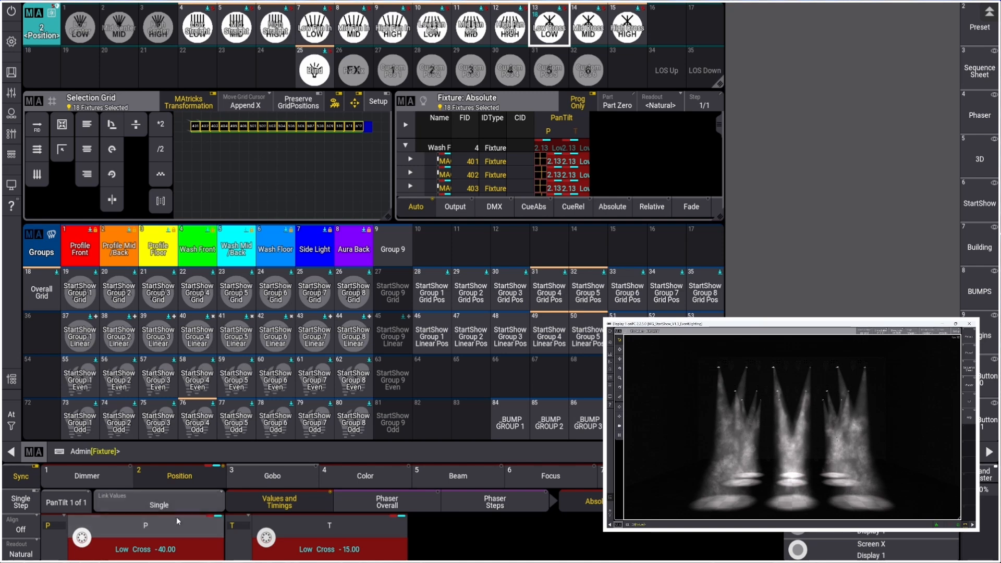
# Knock out the Tilt values, reapply the Low Cross preset and switch Link Values to Feature.
pyautogui.click(318, 551)
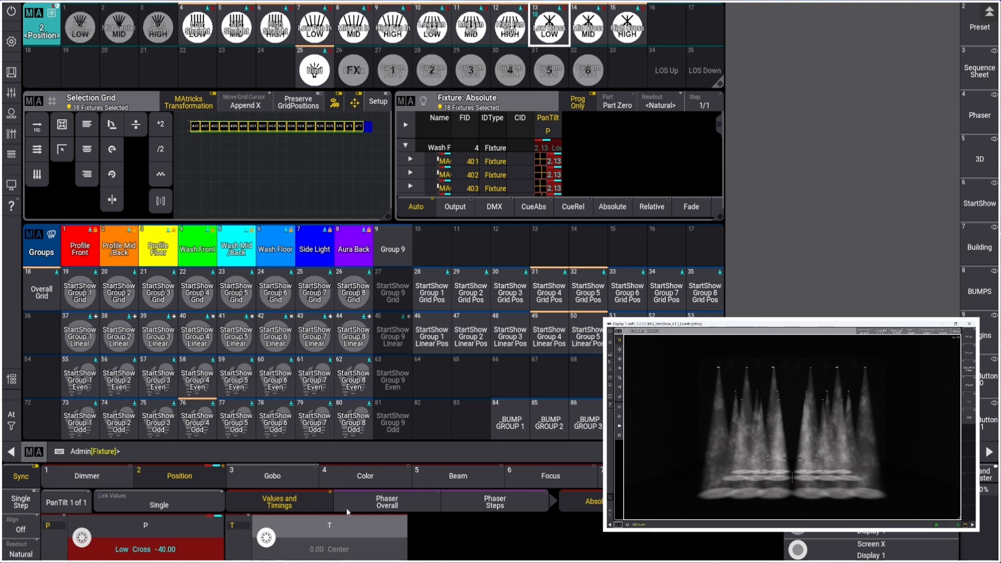
pyautogui.click(549, 26)
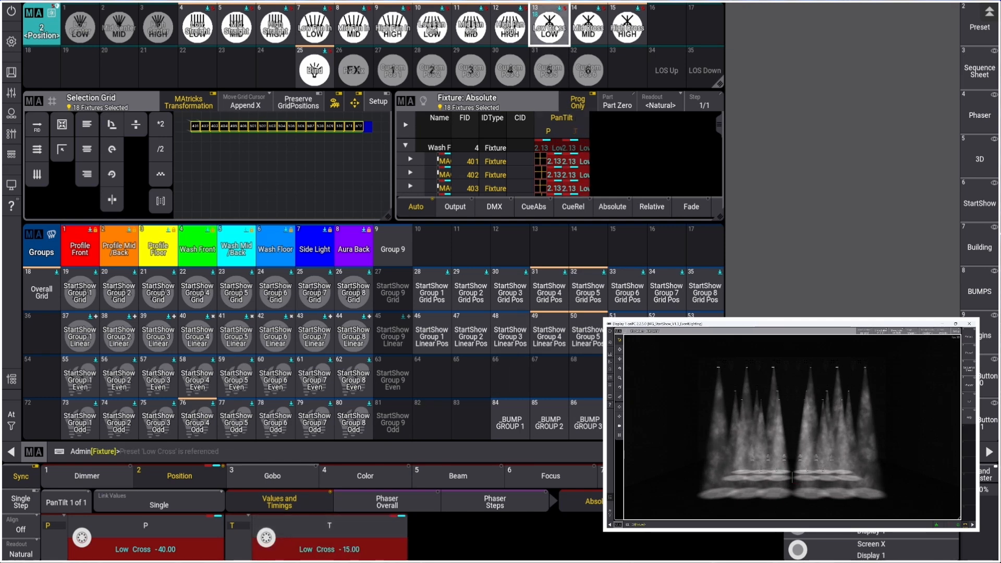
pyautogui.click(177, 495)
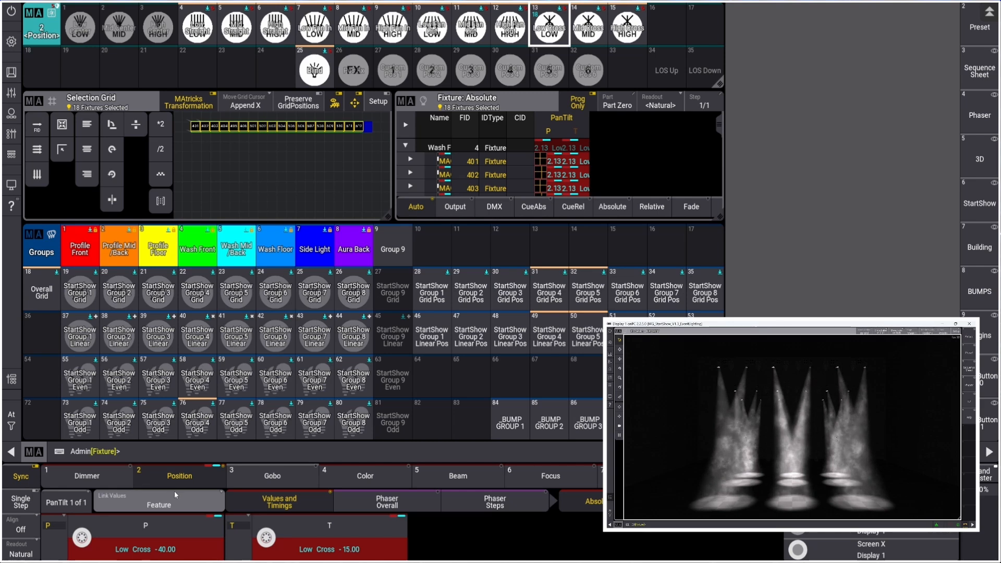
# Knock Tilt out with feature linking active, store the remaining Pan values as position preset 17 and recall it.
pyautogui.click(332, 550)
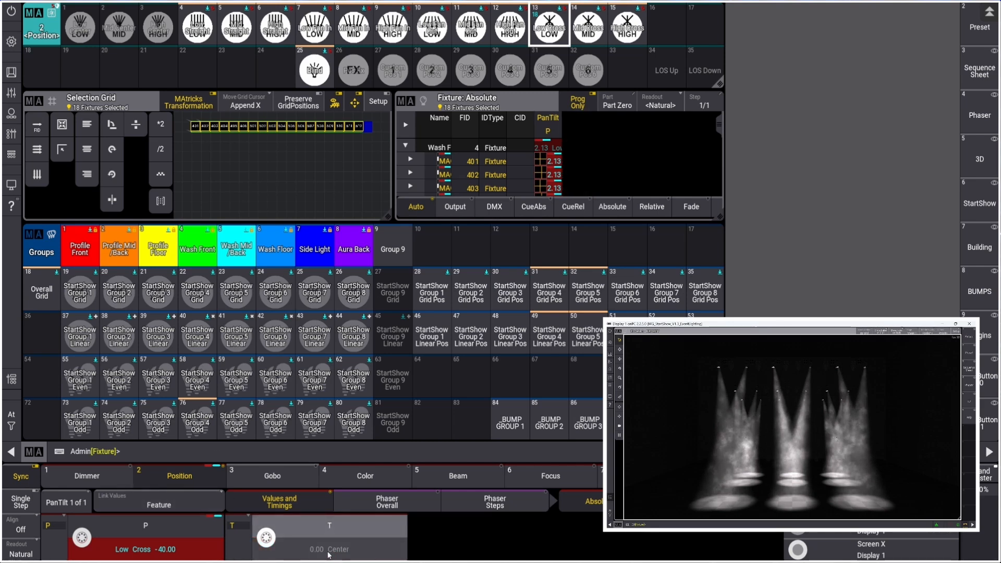
pyautogui.click(704, 26)
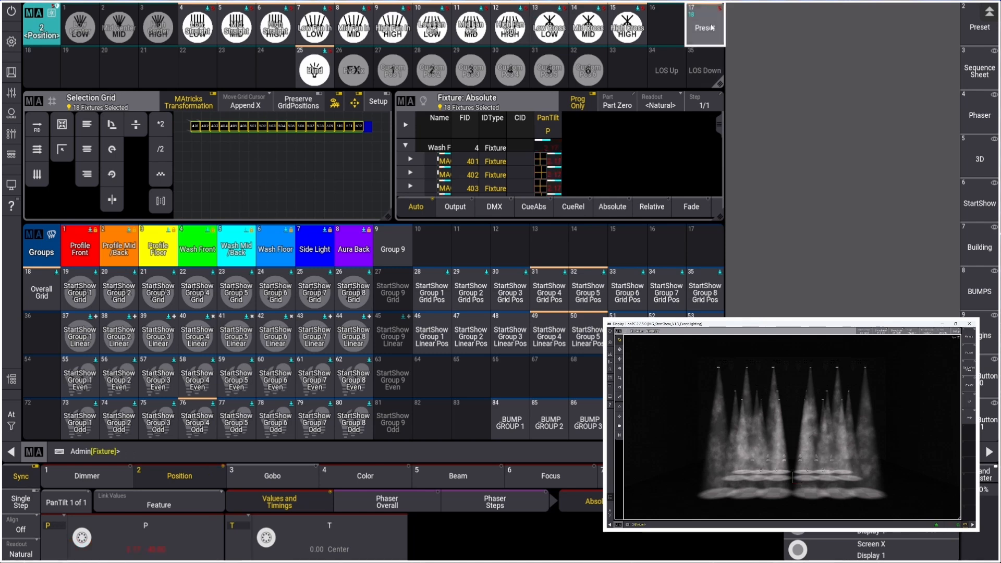
pyautogui.press('Escape')
pyautogui.click(700, 33)
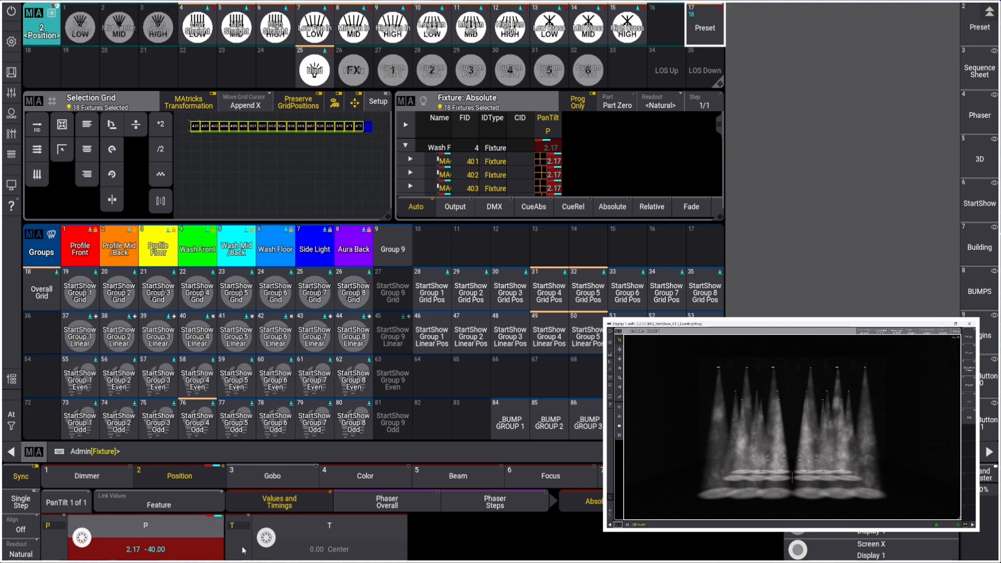
# Recall the High Cross, Mid Cross and High Fan Out presets, overlay Pan-only preset 17 to compare the beams, and clear the programmer.
pyautogui.click(627, 26)
pyautogui.click(692, 31)
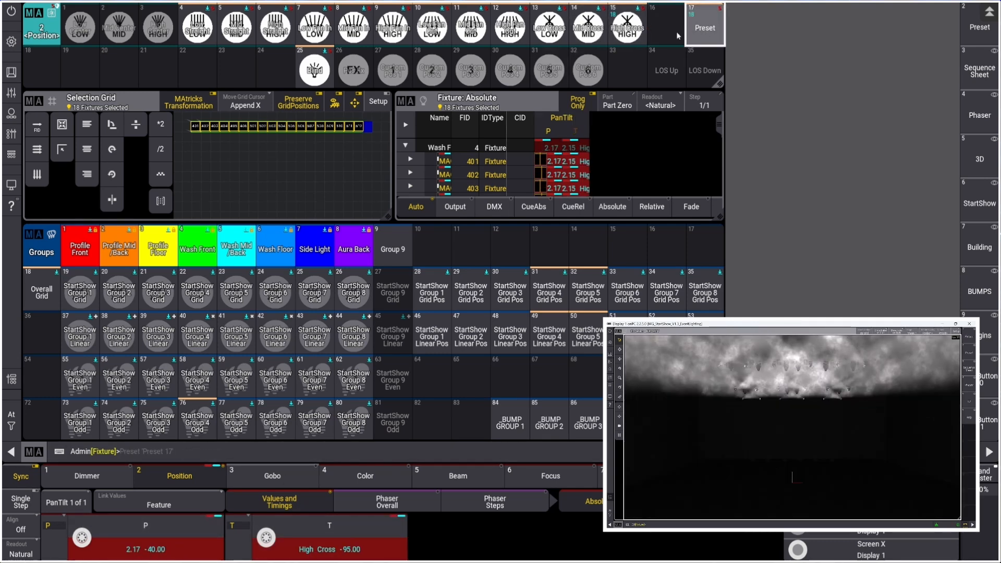
pyautogui.click(589, 31)
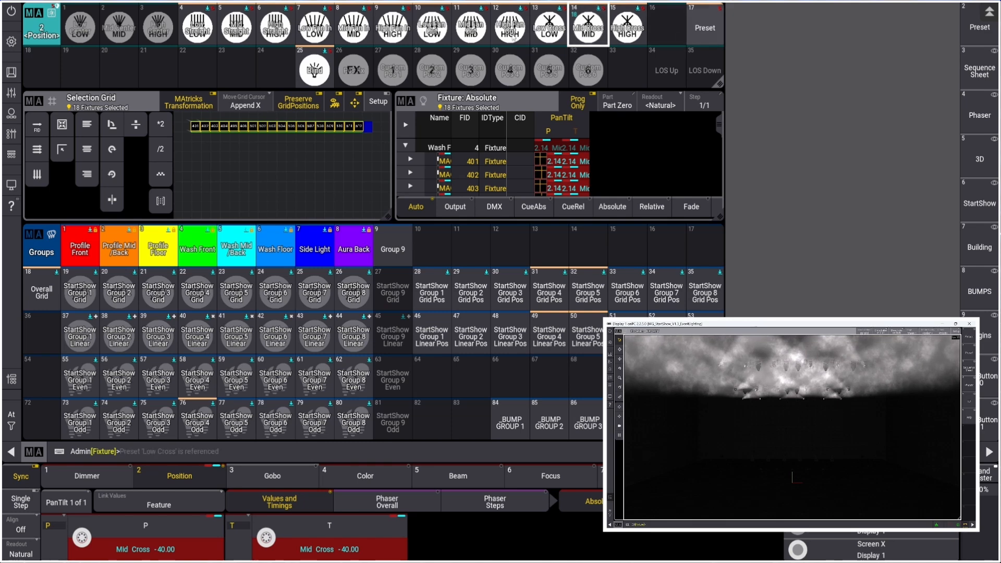
pyautogui.click(471, 28)
pyautogui.click(692, 32)
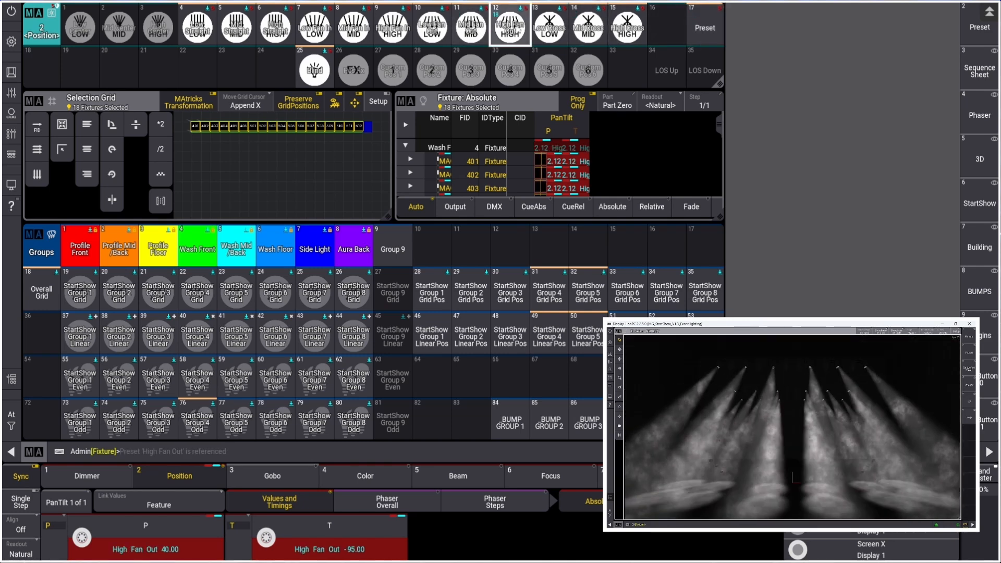
pyautogui.click(693, 33)
pyautogui.click(694, 34)
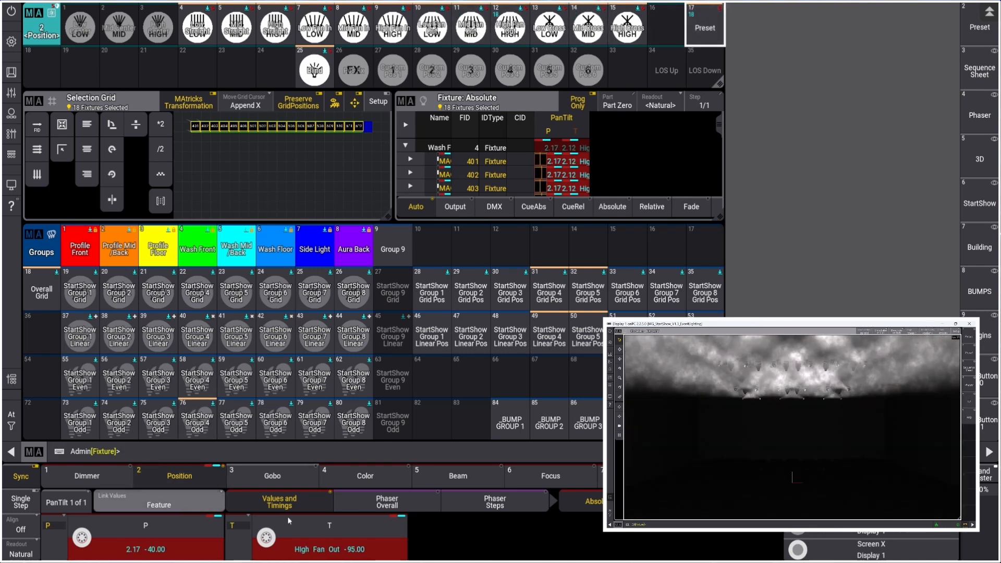
pyautogui.press('Escape')
pyautogui.press('Escape')
pyautogui.press('Escape')
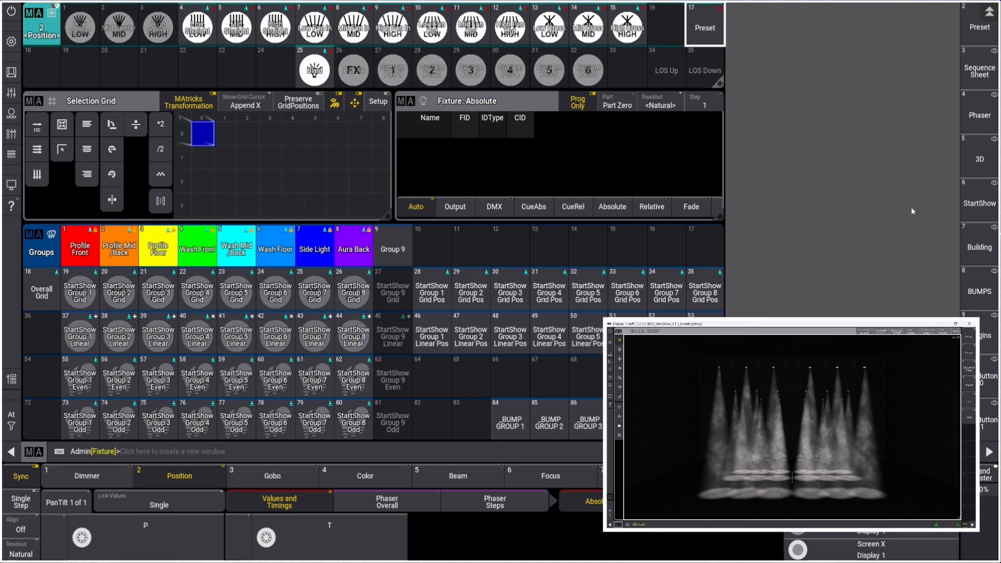
# Open the Position Wizard macro for editing from the Building view.
pyautogui.scroll(-1, 979, 224)
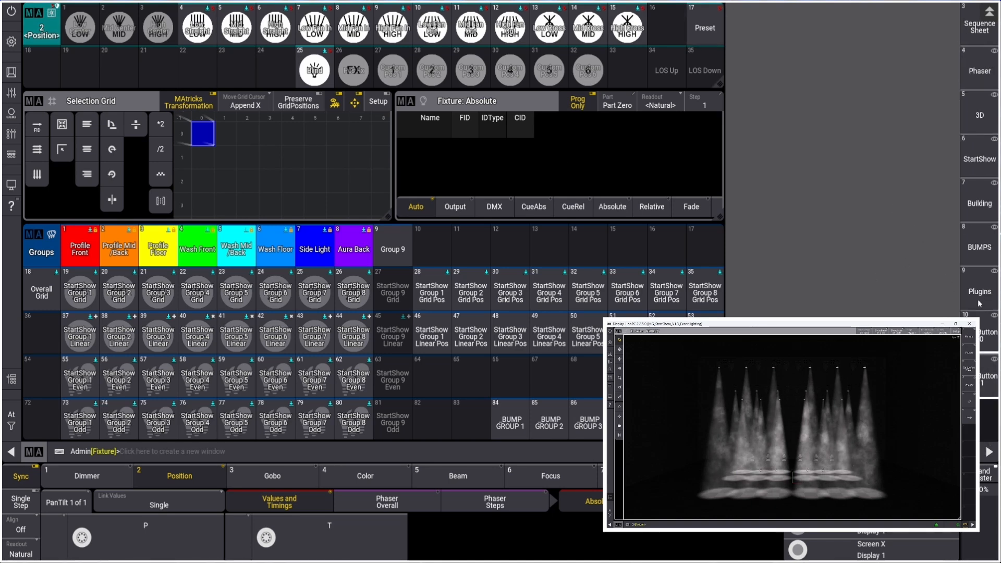
pyautogui.click(979, 159)
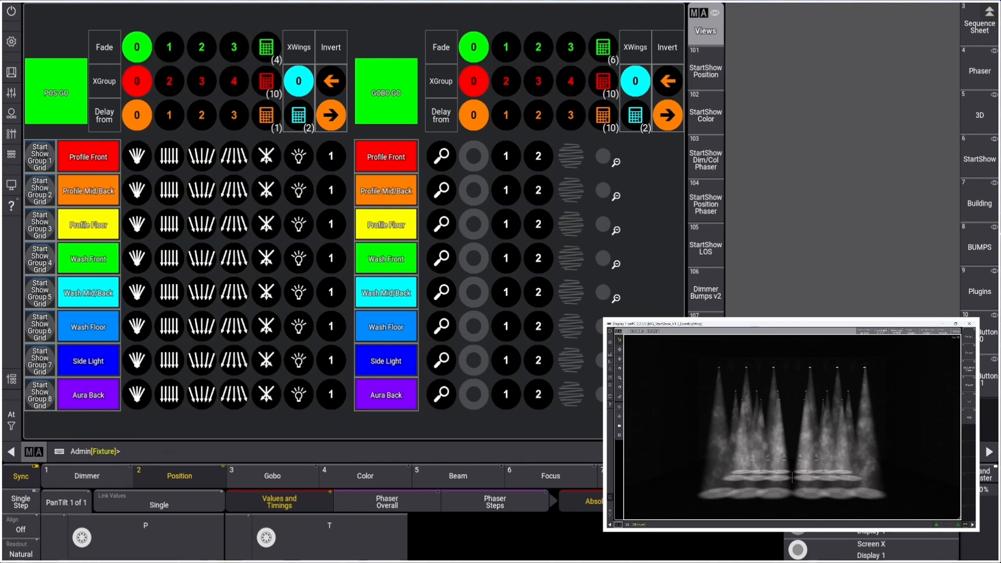
pyautogui.click(979, 203)
pyautogui.rightClick(512, 27)
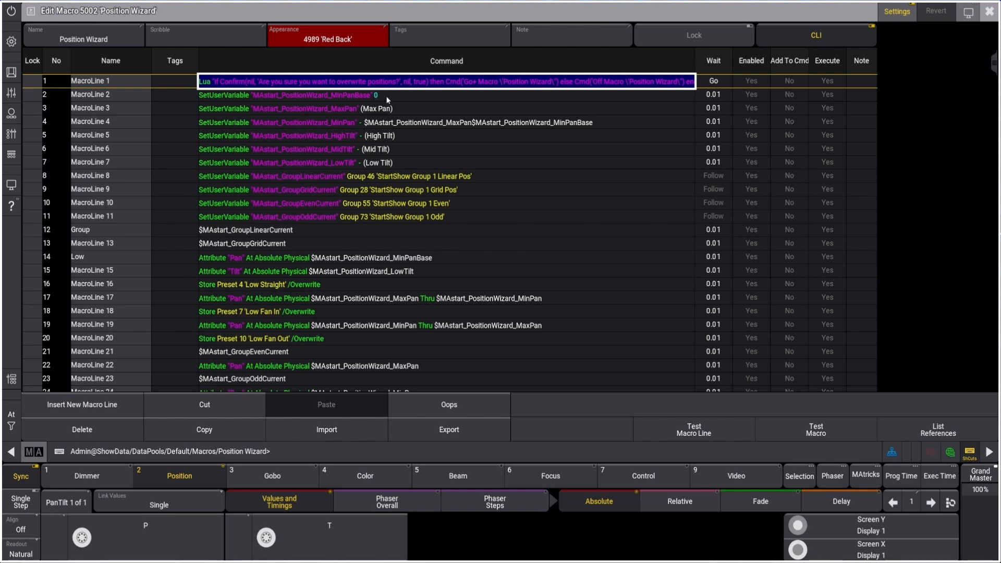
# Test the macro line that requests Max Pan and dismiss its input prompt without entering a value.
pyautogui.click(356, 110)
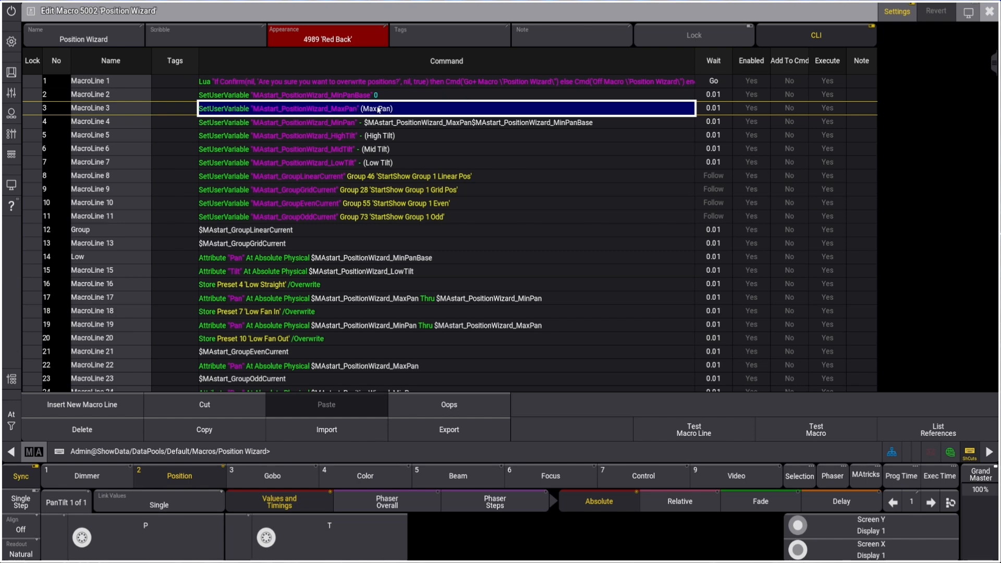
pyautogui.click(706, 432)
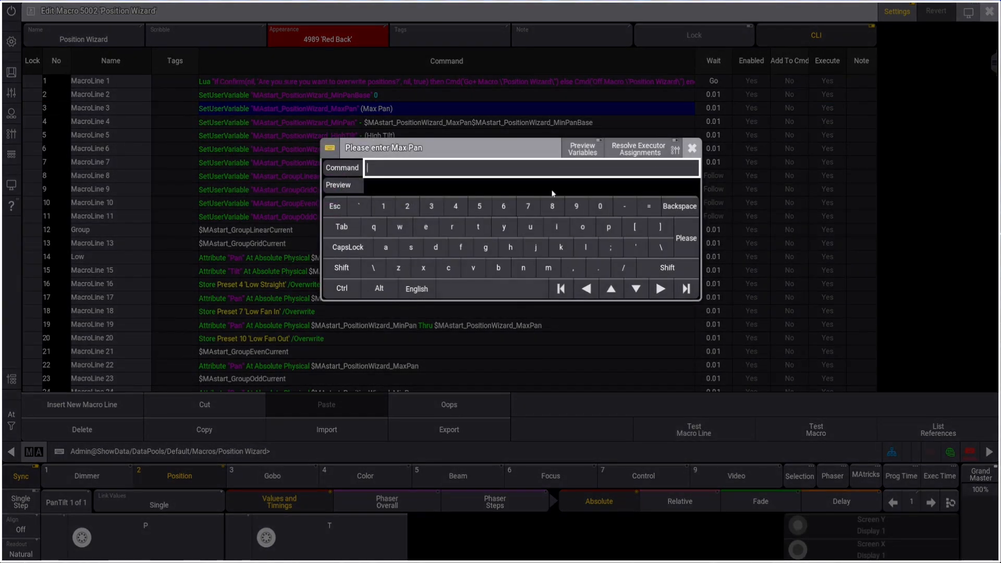
pyautogui.click(691, 148)
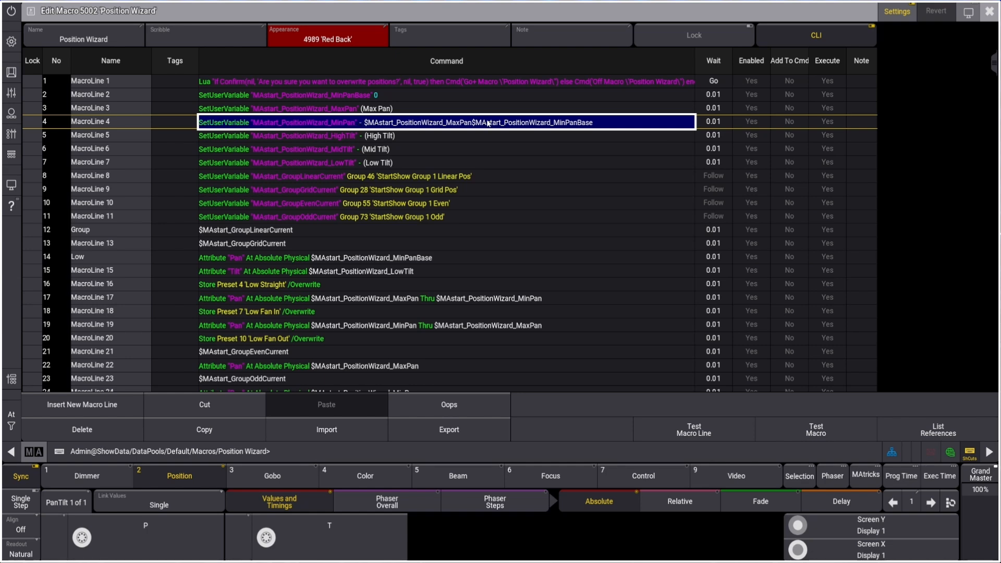
# Examine the macro's tilt and group variables and the lines that store the Low Straight, Fan In, Fan Out and Cross presets.
pyautogui.click(406, 136)
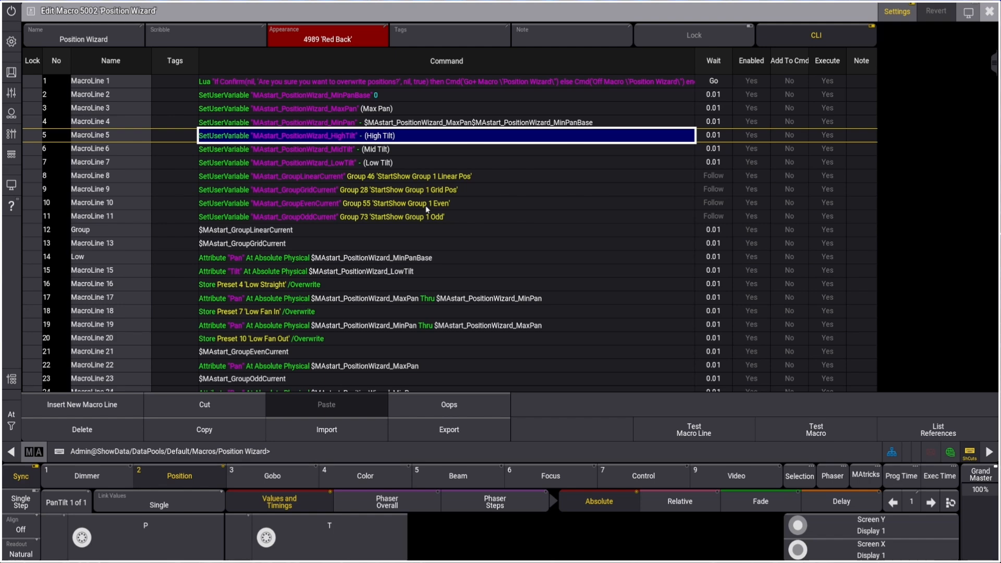
pyautogui.scroll(-3, 389, 221)
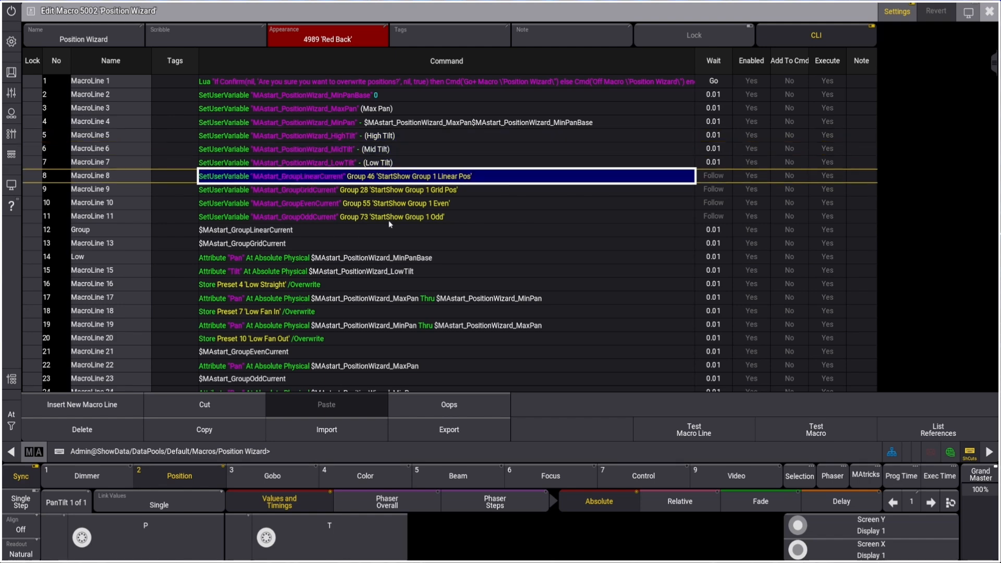
pyautogui.scroll(-2, 388, 220)
pyautogui.scroll(2, 387, 220)
pyautogui.scroll(-13, 428, 230)
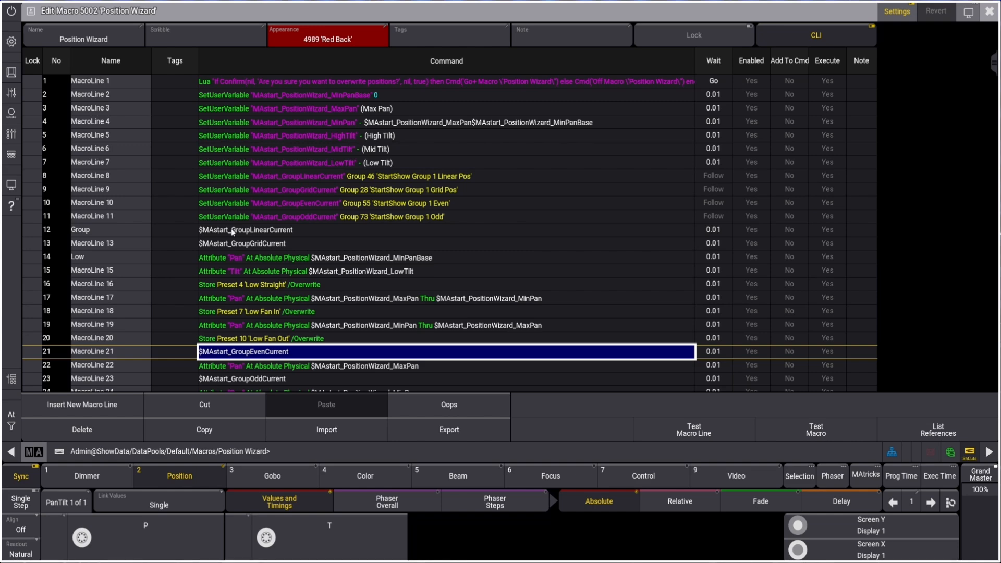
pyautogui.scroll(-6, 239, 232)
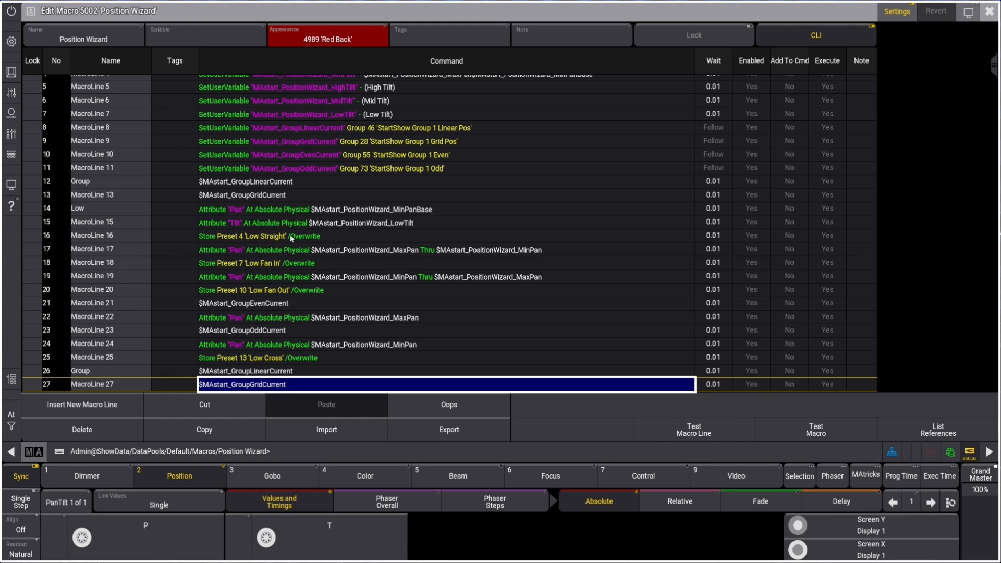
pyautogui.scroll(-3, 337, 267)
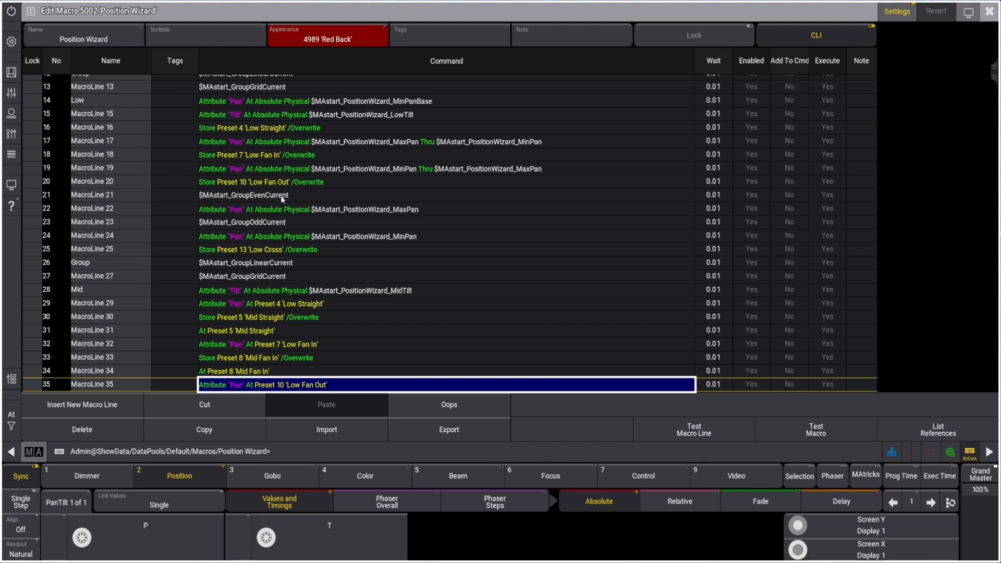
# Examine the macro lines that build the Mid and High Straight, Fan In, Fan Out and Cross presets.
pyautogui.press('Down')
pyautogui.press('Down')
pyautogui.press('Down')
pyautogui.press('Down')
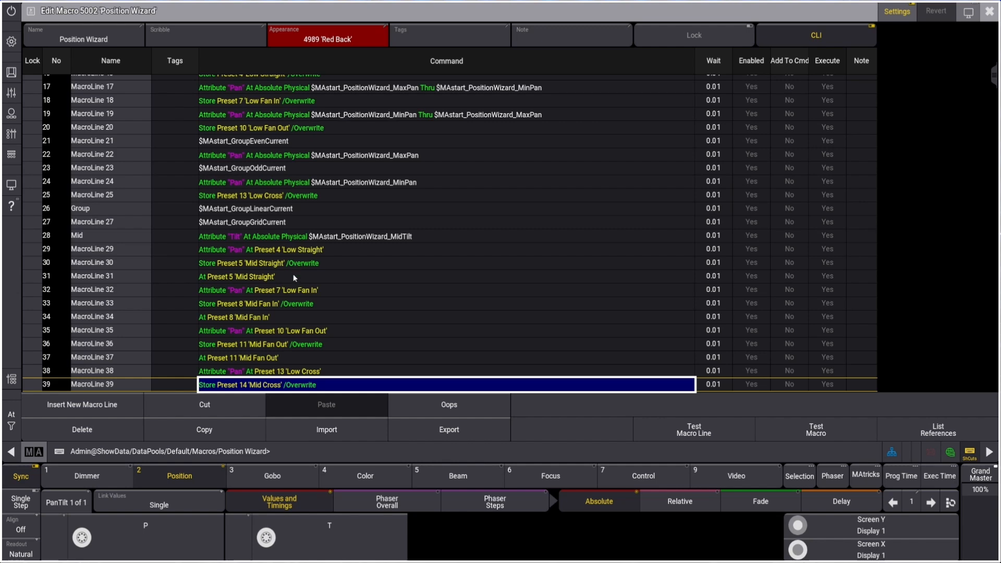
pyautogui.press('Down')
pyautogui.press('Down')
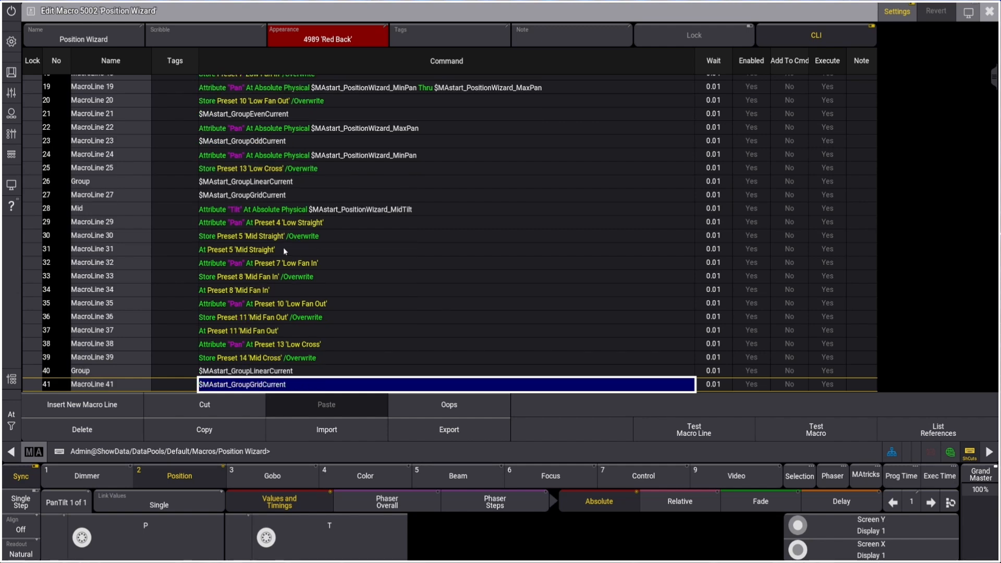
pyautogui.press('Down')
pyautogui.press('Down')
pyautogui.press('Down')
pyautogui.press('Down')
pyautogui.press('Down')
pyautogui.press('Down')
pyautogui.press('Down')
pyautogui.press('Down')
pyautogui.press('Down')
pyautogui.press('Down')
pyautogui.press('Down')
pyautogui.press('Down')
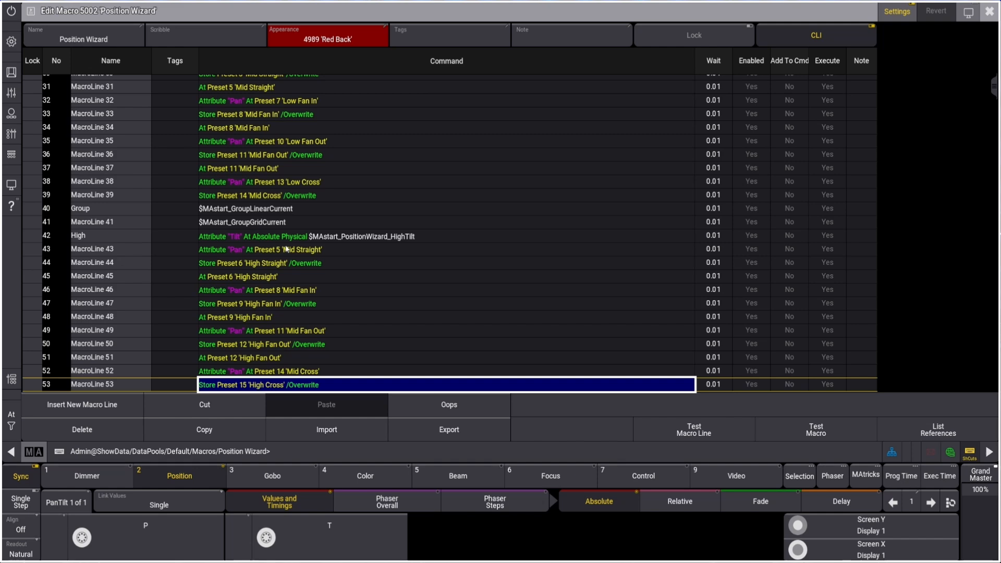
# Examine the macro lines for the Blind preset and the Group 2 variables and merges, ending on macro line 59.
pyautogui.press('Down')
pyautogui.press('Down')
pyautogui.press('Down')
pyautogui.press('Down')
pyautogui.press('Down')
pyautogui.press('Down')
pyautogui.press('Down')
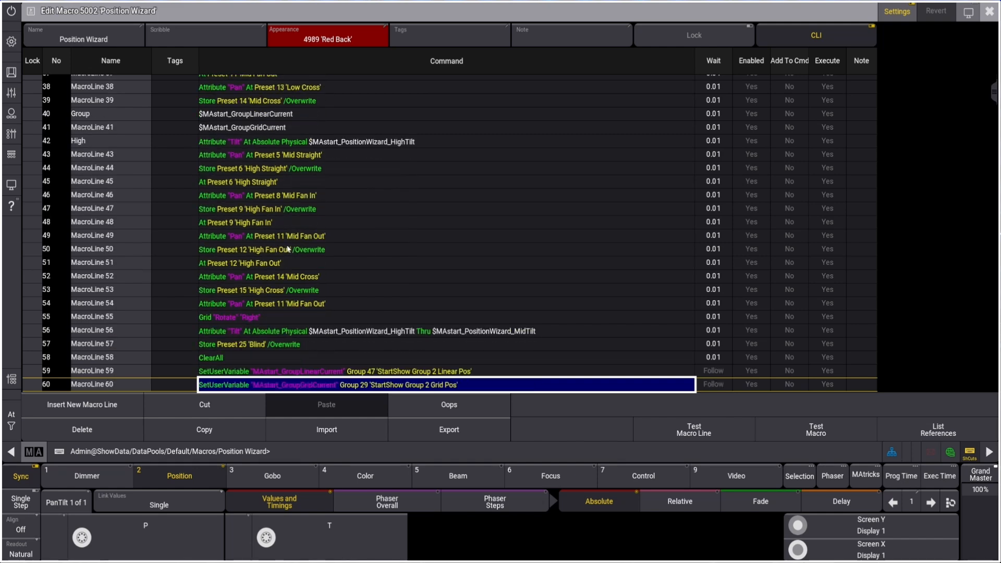
pyautogui.press('Down')
pyautogui.press('Down')
pyautogui.press('Down')
pyautogui.press('Down')
pyautogui.press('Down')
pyautogui.press('Down')
pyautogui.press('Down')
pyautogui.press('Down')
pyautogui.press('Down')
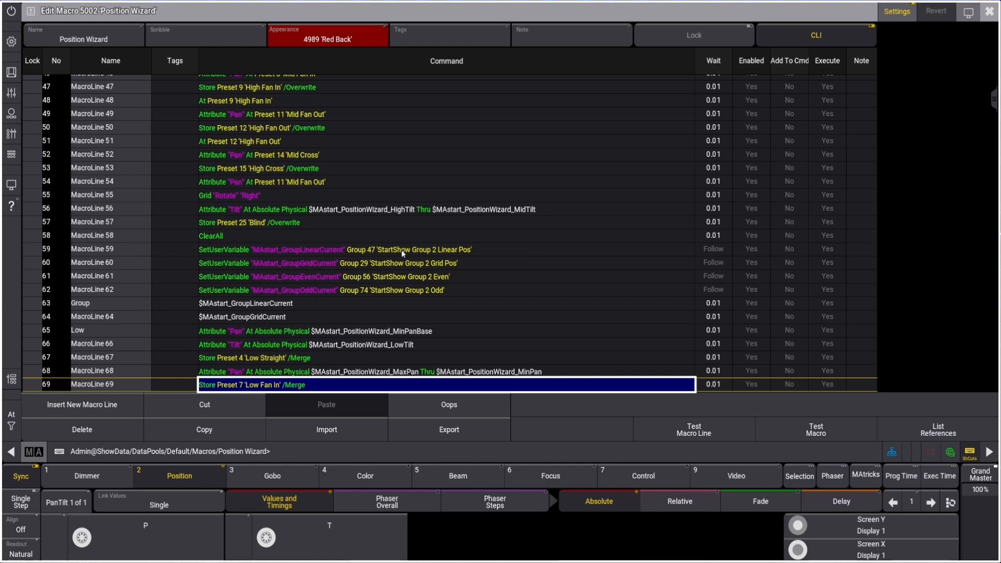
pyautogui.press('Up')
pyautogui.press('Up')
pyautogui.press('Up')
pyautogui.press('Up')
pyautogui.press('Up')
pyautogui.press('Up')
pyautogui.press('Up')
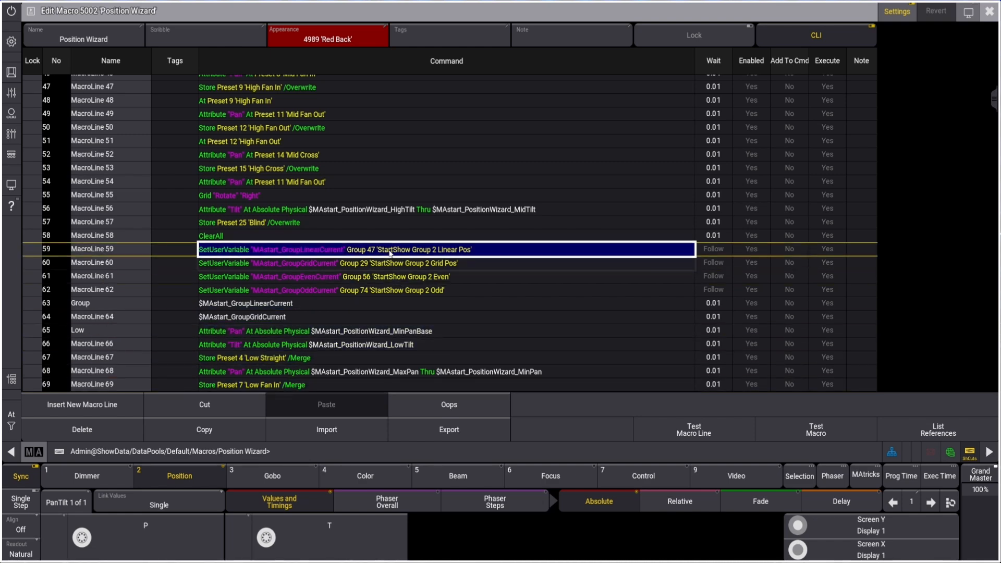
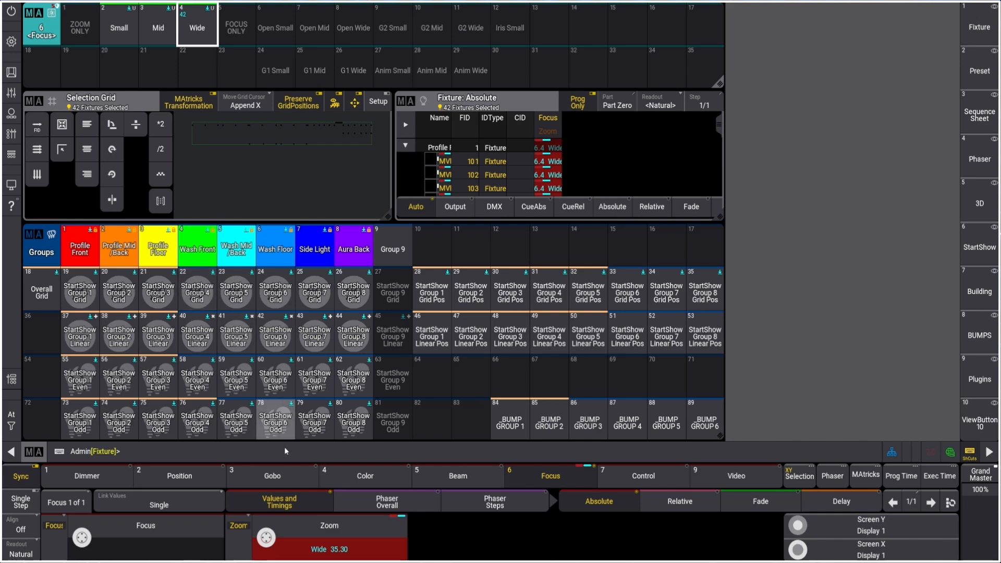
# Inspect the Zoom range of the Wide focus preset in the value editor and close it without changes.
pyautogui.click(332, 548)
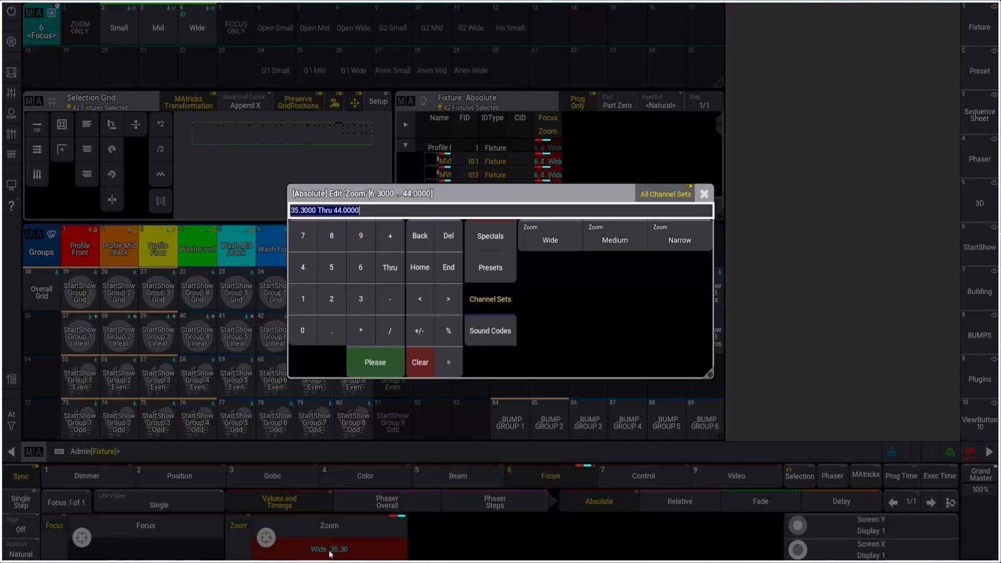
pyautogui.click(703, 194)
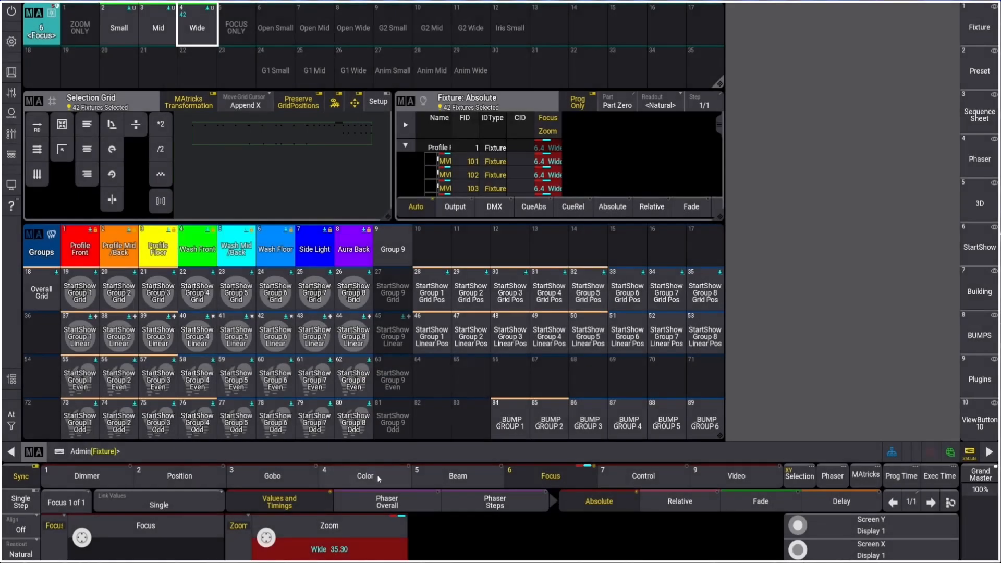
pyautogui.click(329, 545)
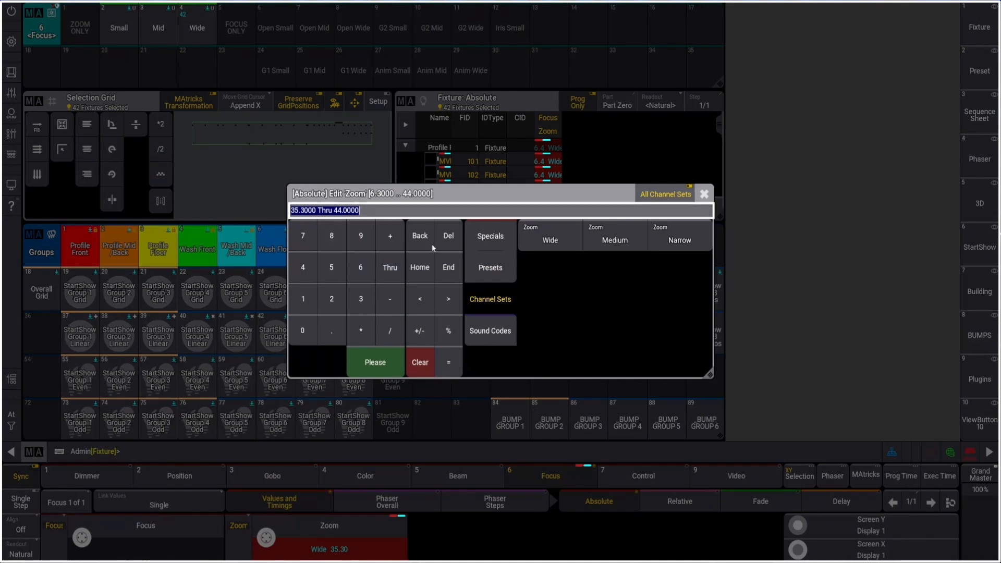
pyautogui.click(701, 197)
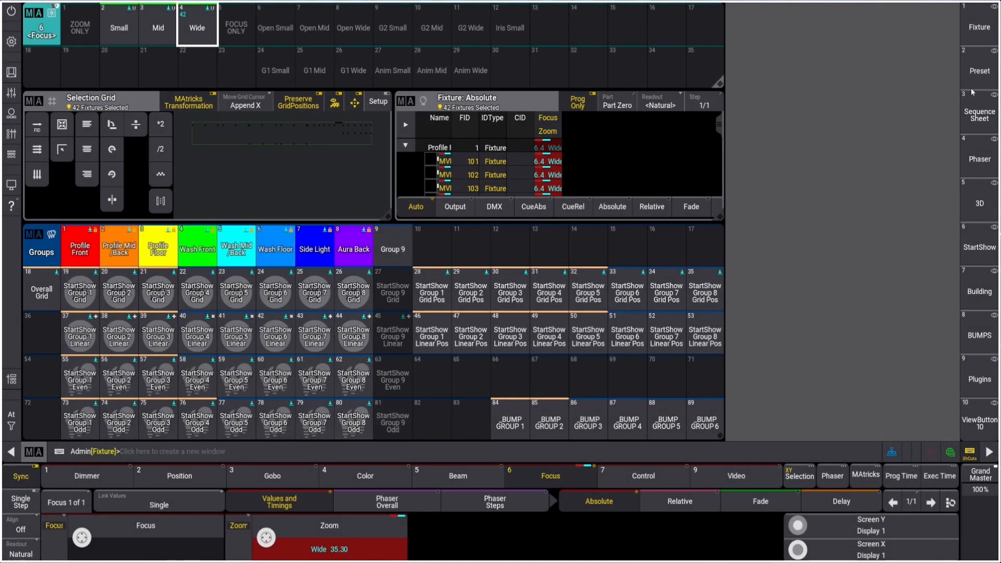
# Switch to the Gobo feature group and select only fixture 101.
pyautogui.click(307, 482)
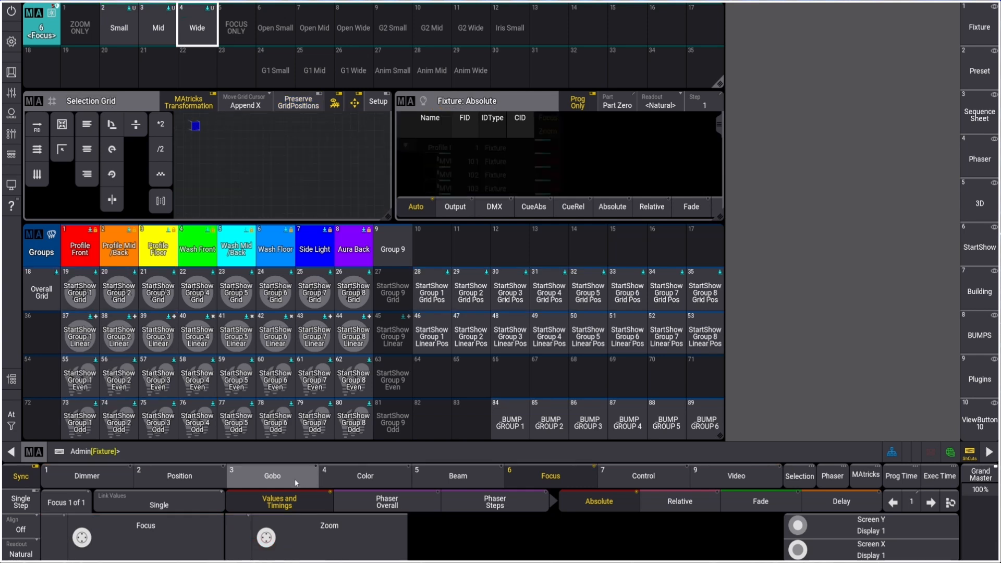
pyautogui.click(81, 338)
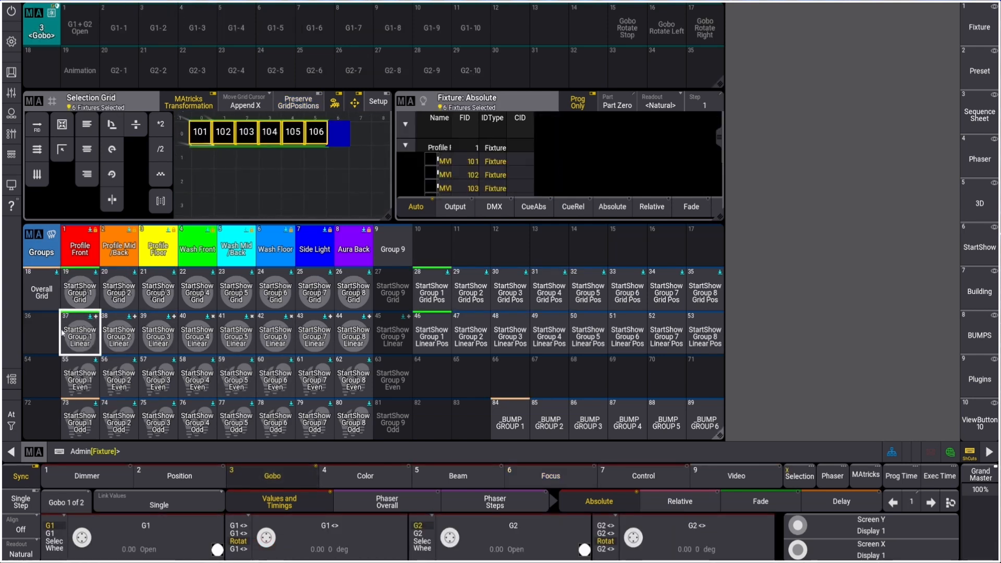
pyautogui.press('Escape')
pyautogui.write('01')
pyautogui.press('Return')
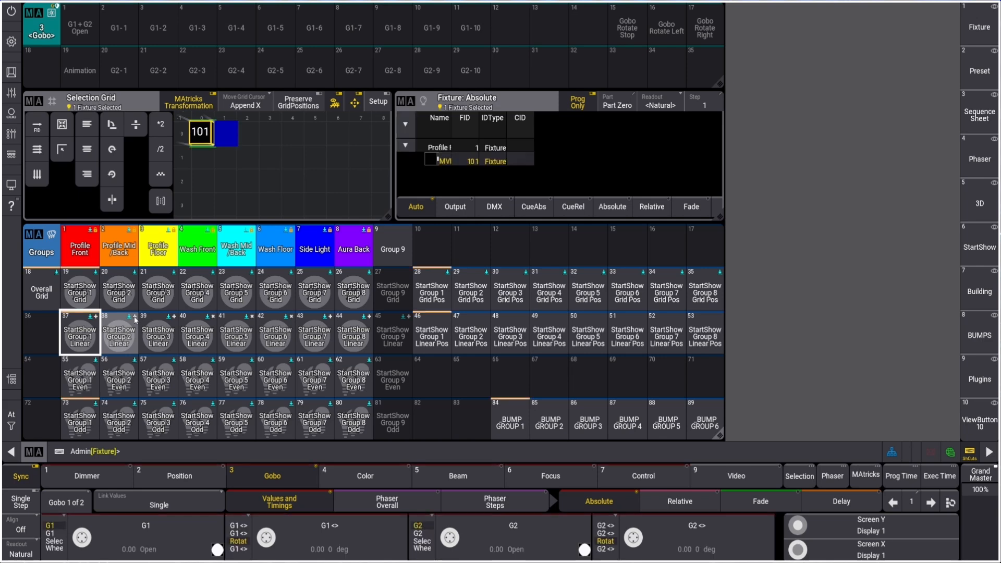
# Set both gobo wheels G1 and G2 of fixture 101 to Open using their indexing channel sets.
pyautogui.click(131, 552)
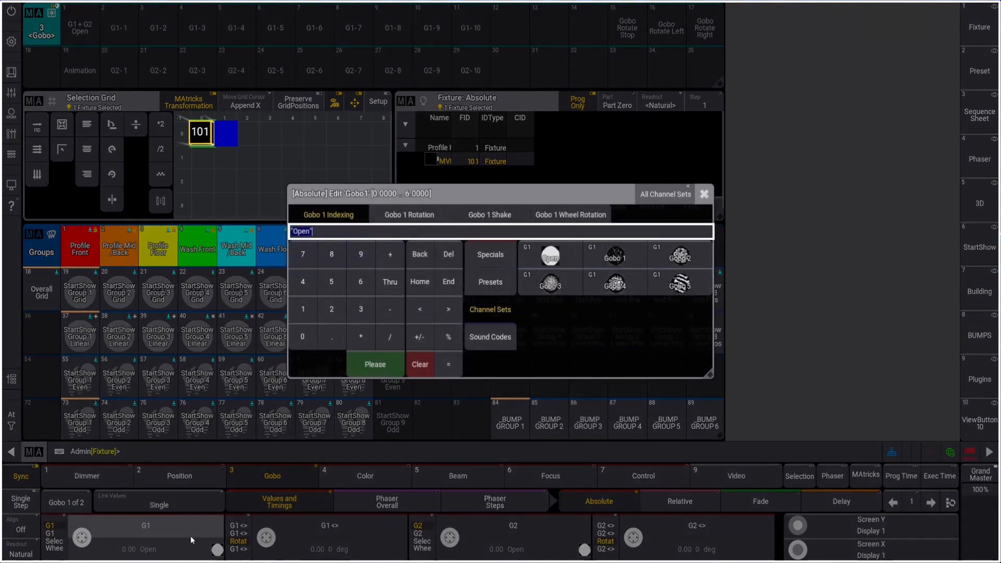
pyautogui.click(401, 215)
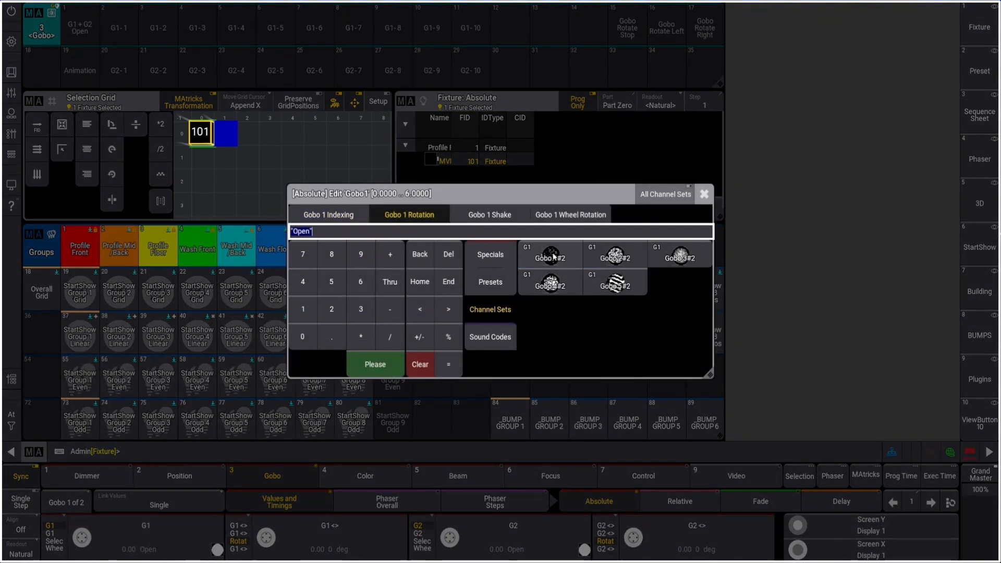
pyautogui.click(324, 216)
pyautogui.click(545, 260)
pyautogui.click(524, 542)
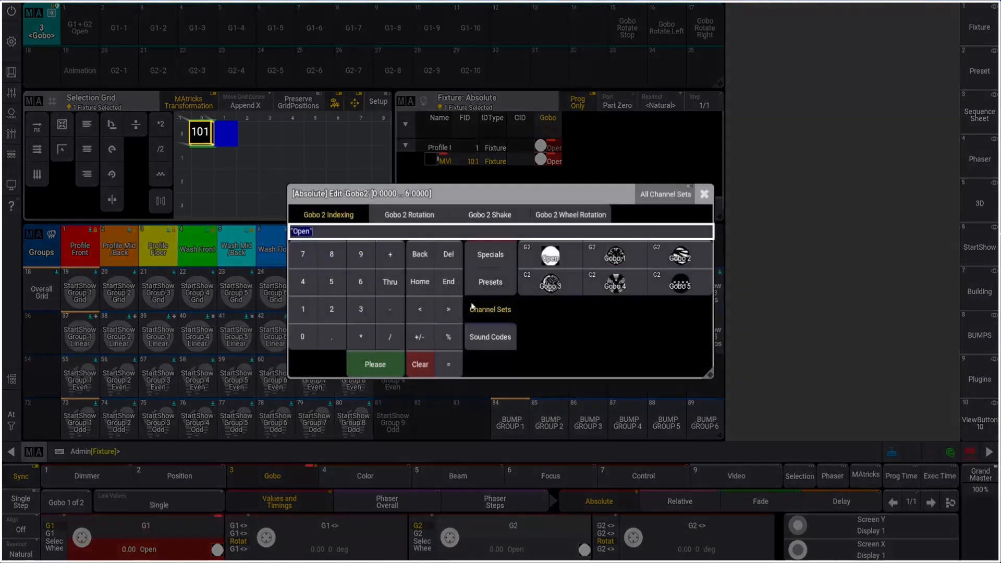
pyautogui.click(484, 255)
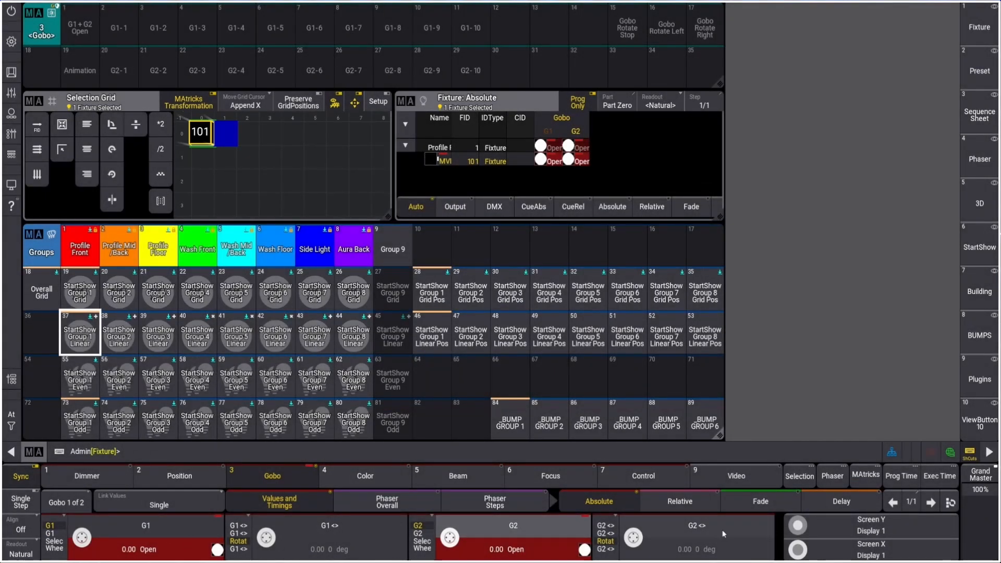
# Check the second page of gobo attributes, then merge the open gobo values into the G1 + G2 Open preset.
pyautogui.click(65, 502)
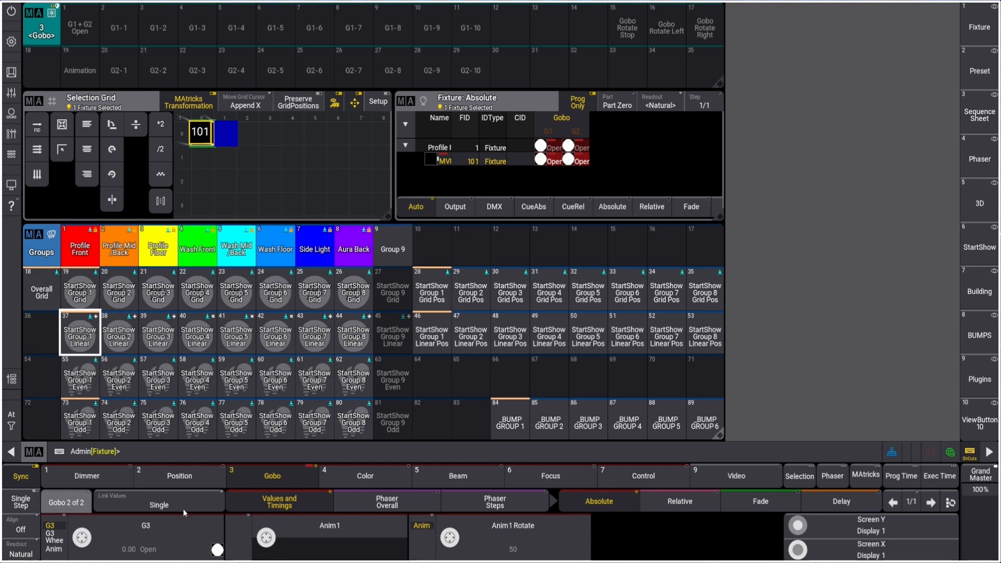
pyautogui.click(67, 502)
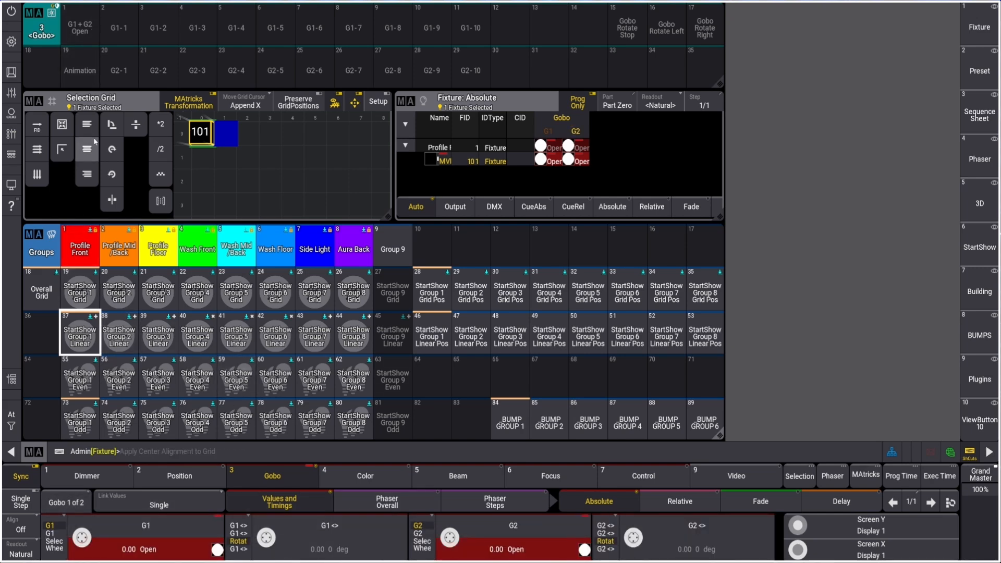
pyautogui.press('s')
pyautogui.click(79, 29)
pyautogui.click(468, 320)
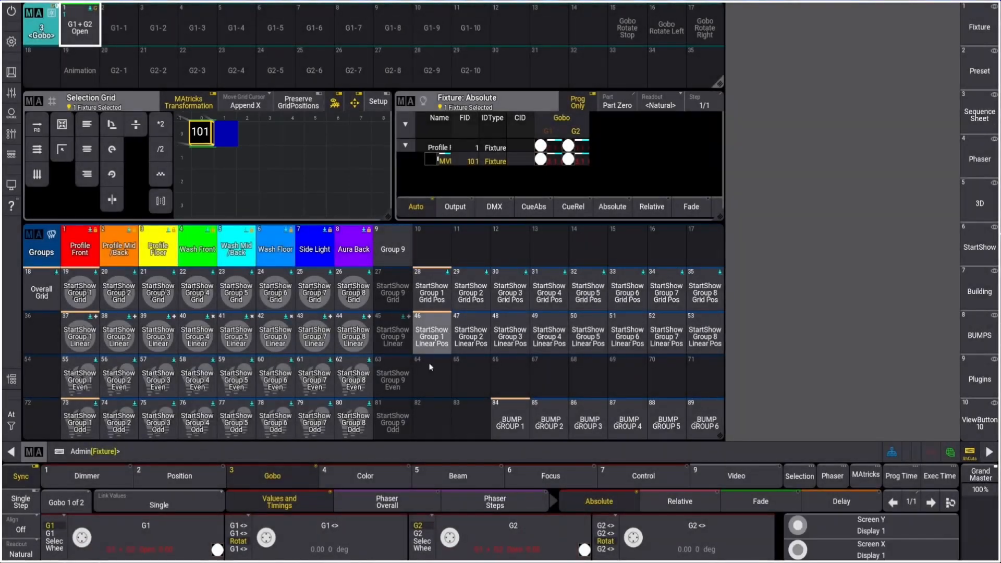
# Knock the G1 and G2 values out of the programmer and set G1 to Gobo 5 from its rotation channel sets.
pyautogui.press('o')
pyautogui.click(165, 553)
pyautogui.press('o')
pyautogui.click(513, 551)
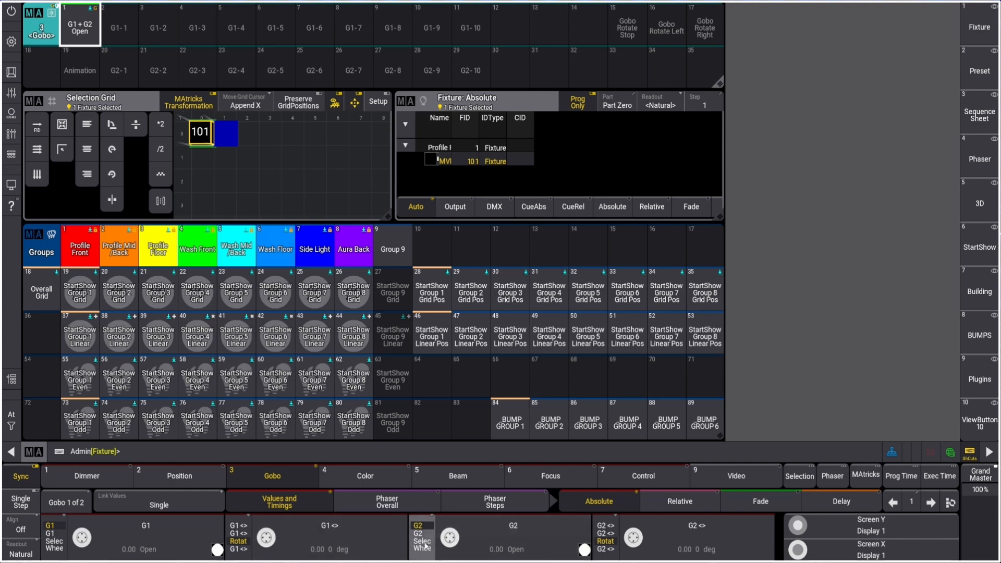
pyautogui.click(148, 551)
pyautogui.click(417, 215)
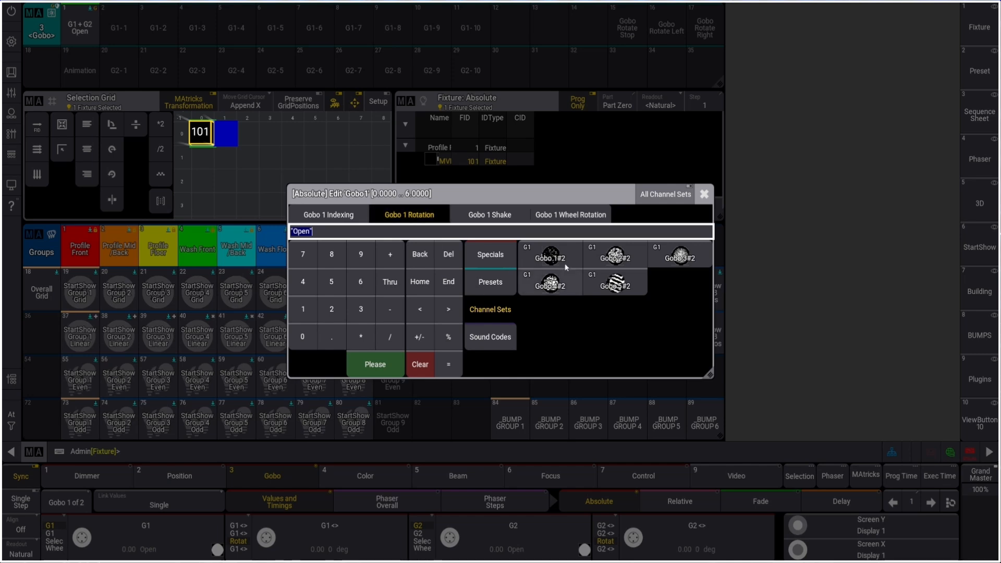
pyautogui.click(620, 287)
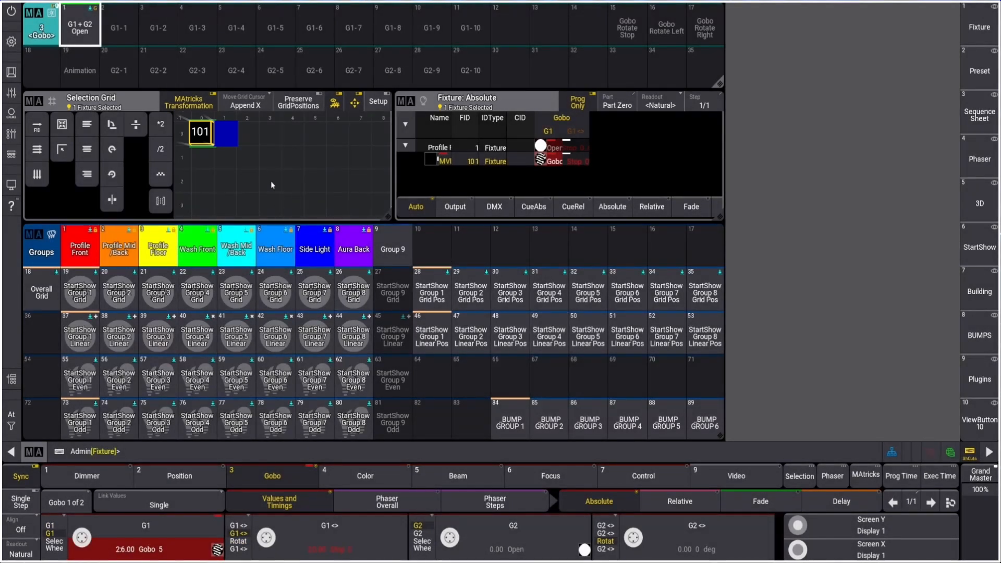
# Knock out the G1 rotation value and merge the remaining G1 gobo into the G1-1 preset.
pyautogui.click(113, 34)
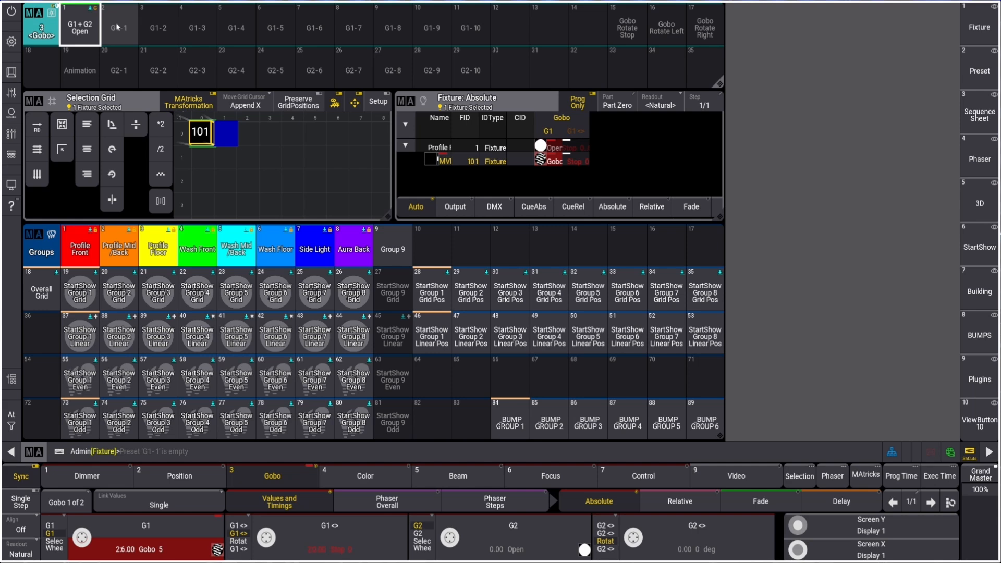
pyautogui.click(330, 552)
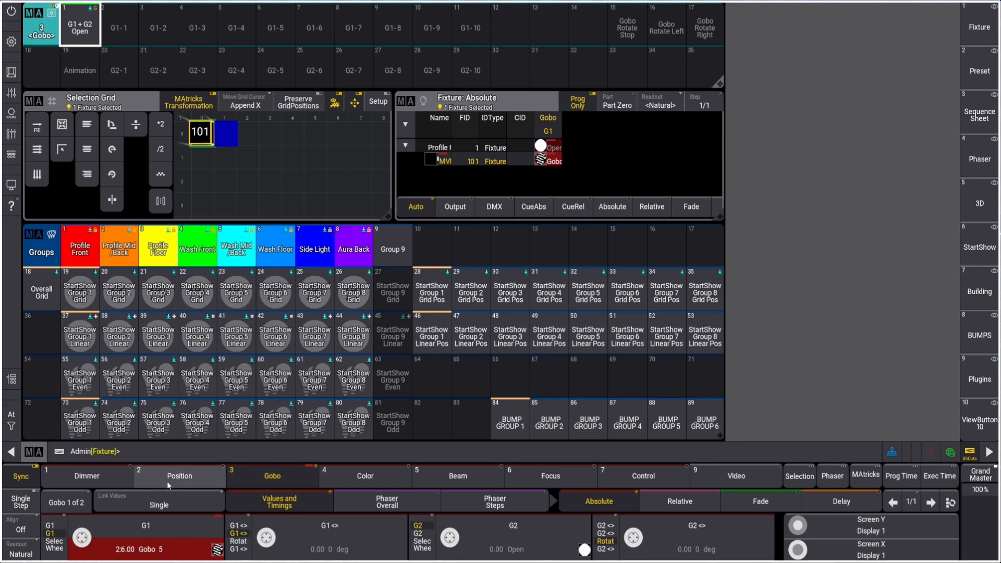
pyautogui.press('s')
pyautogui.click(129, 30)
pyautogui.click(462, 323)
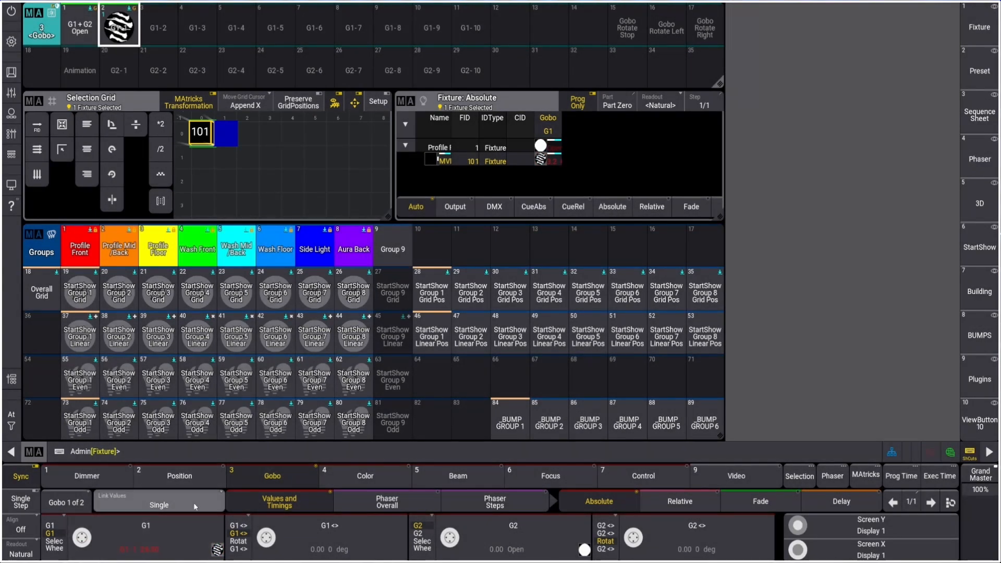
# Set G2 to Gobo 3 from its indexing channel sets and merge it into the G2-1 preset.
pyautogui.click(505, 535)
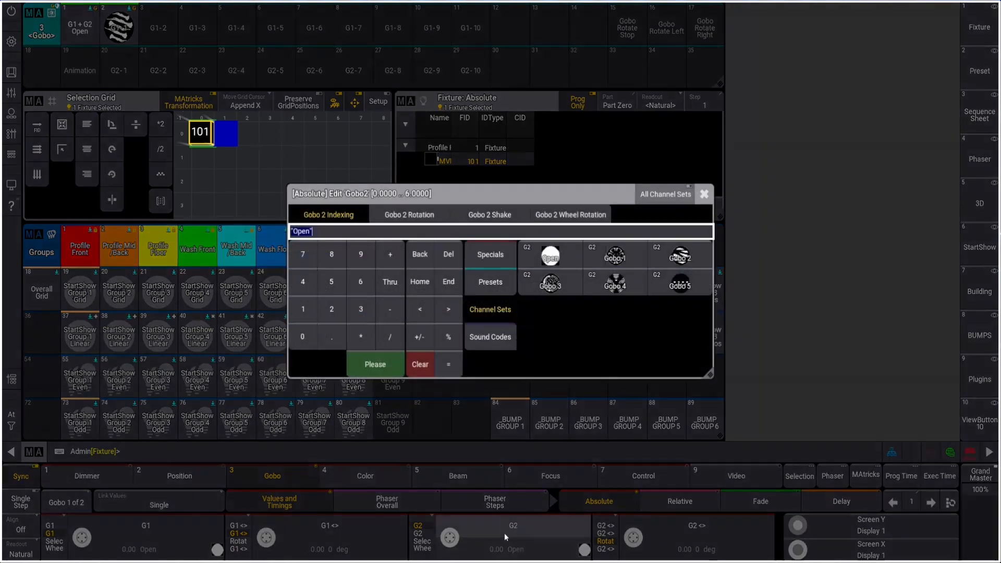
pyautogui.click(549, 284)
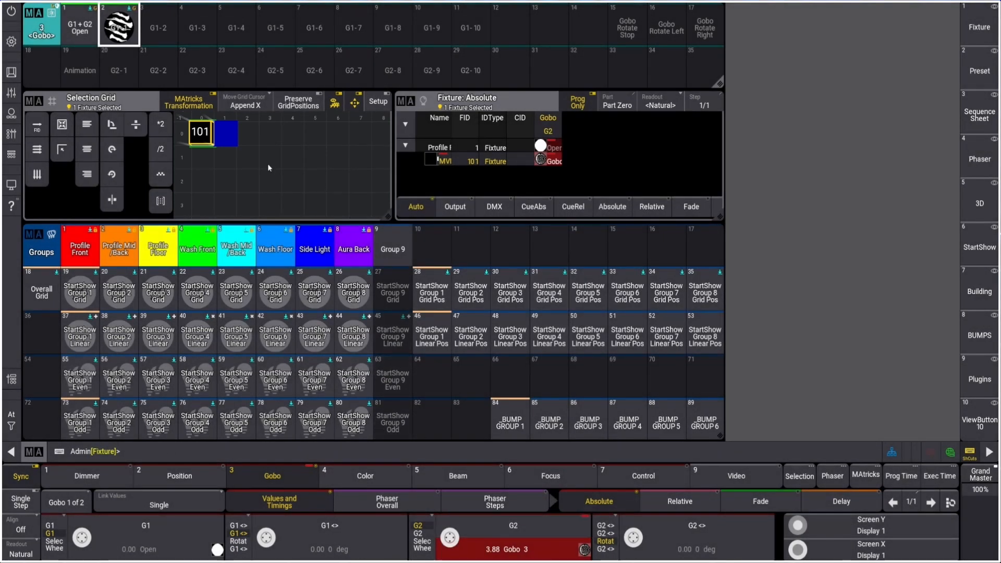
pyautogui.press('s')
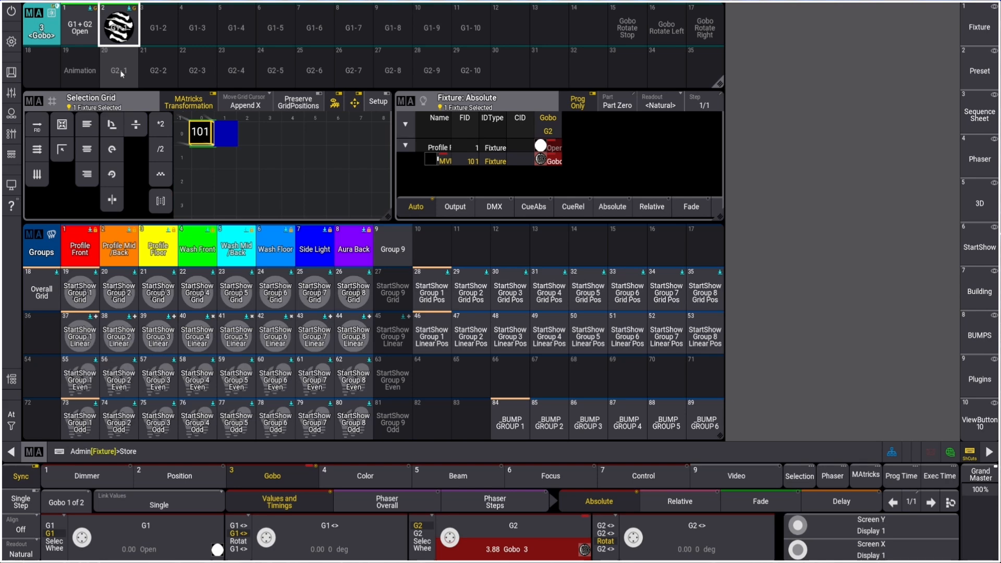
pyautogui.click(120, 70)
pyautogui.click(477, 322)
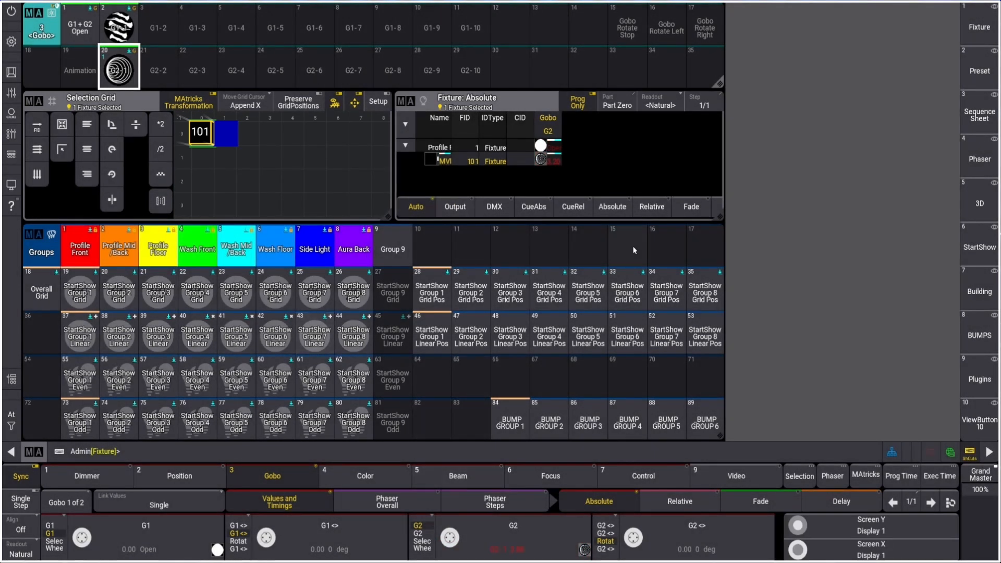
# Clear the G2 gobo value, set the G1 gobo rotation to Stop, and knock out the accompanying G1 wheel value.
pyautogui.press('o')
pyautogui.click(516, 550)
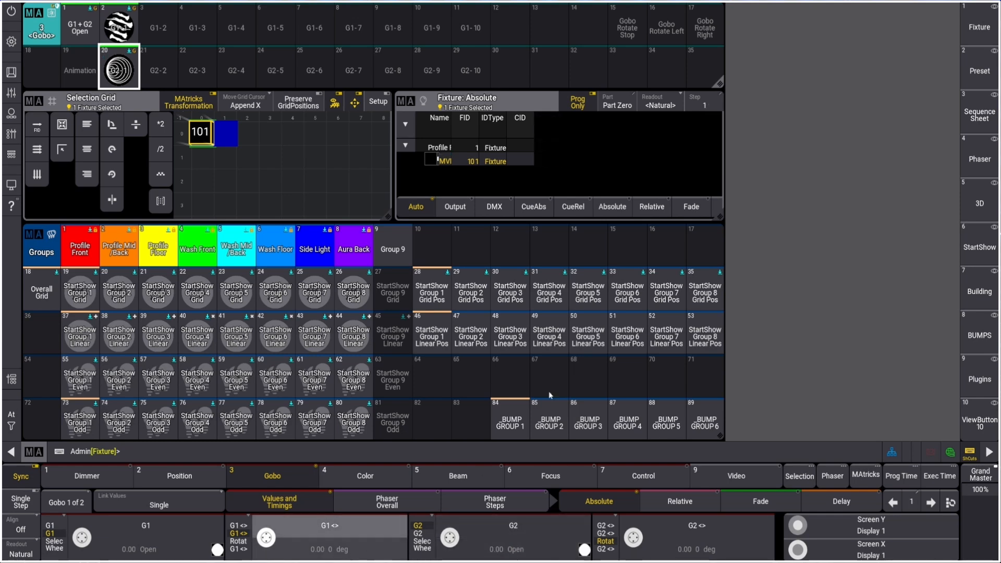
pyautogui.click(333, 554)
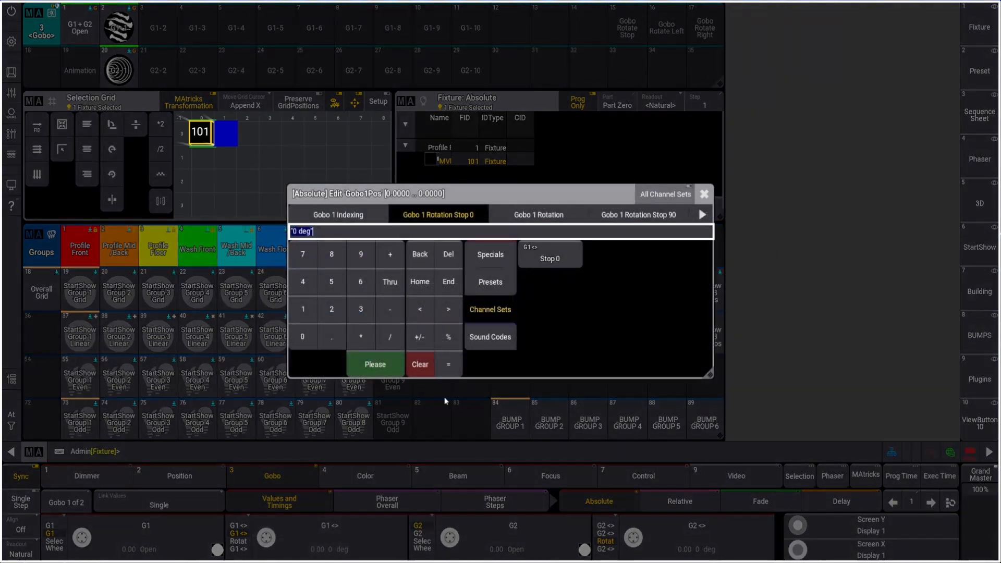
pyautogui.click(554, 219)
pyautogui.click(558, 280)
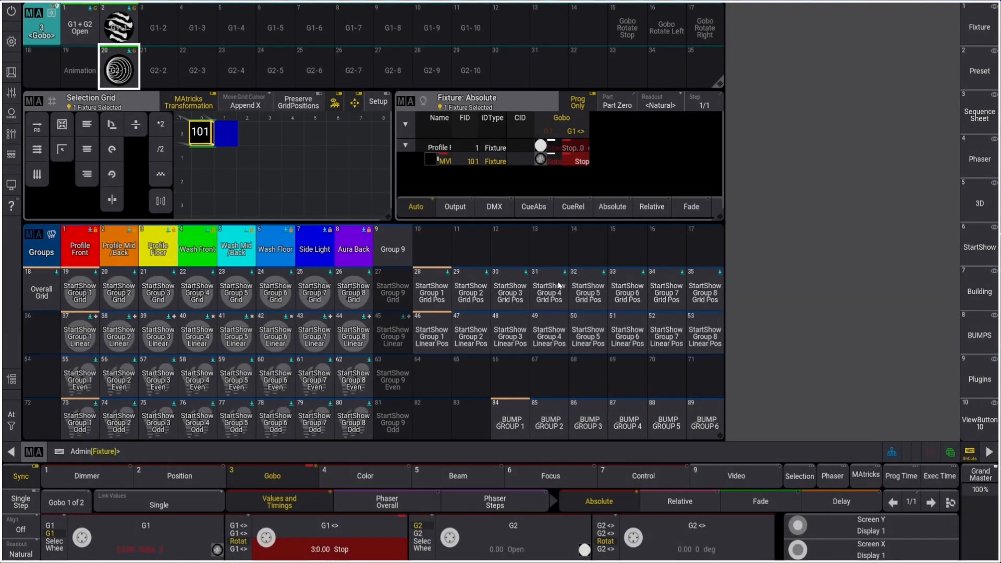
pyautogui.press('o')
pyautogui.click(159, 556)
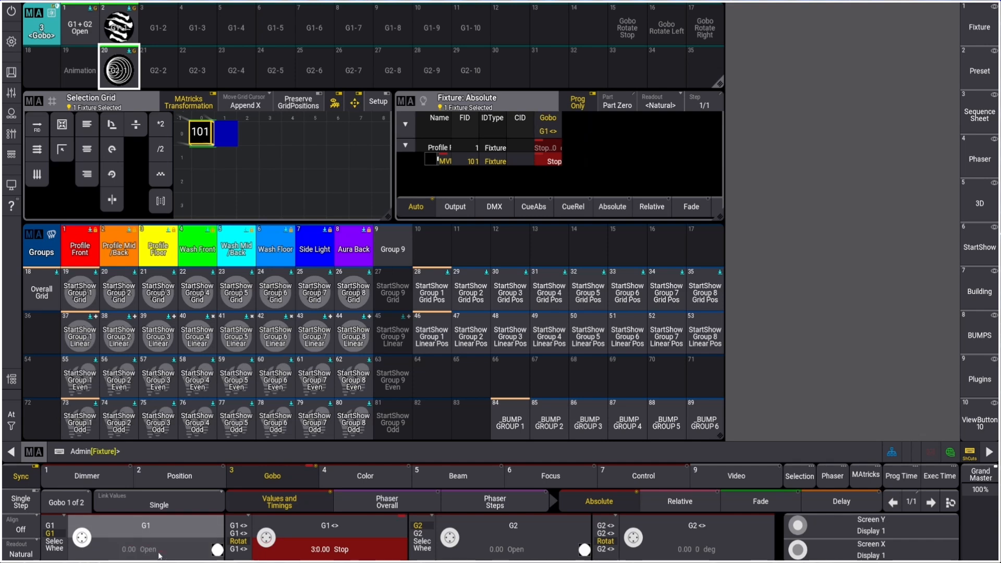
# Set the G2 gobo rotation to Stop and merge both rotation values into the Gobo Rotate Stop preset.
pyautogui.click(690, 554)
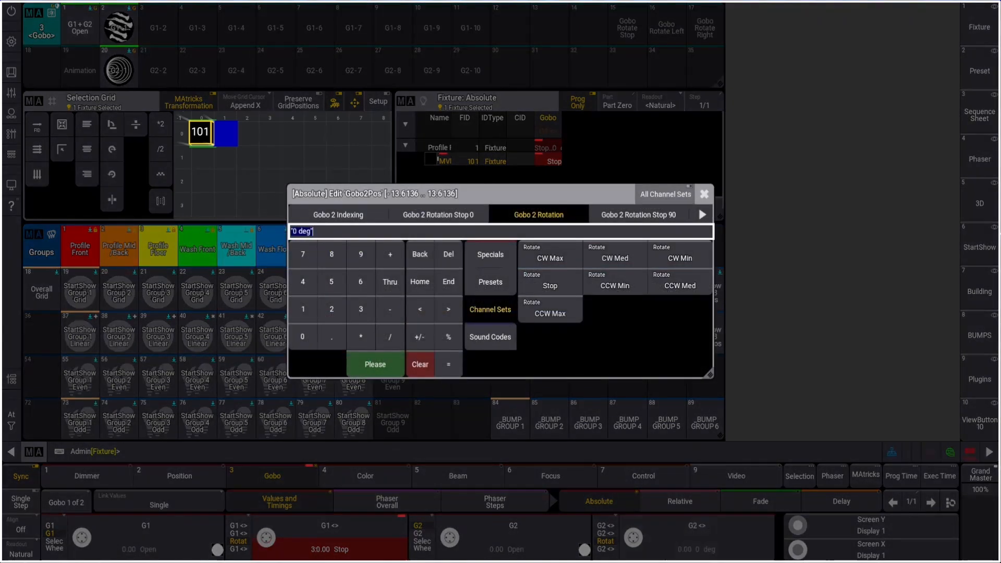
pyautogui.click(568, 278)
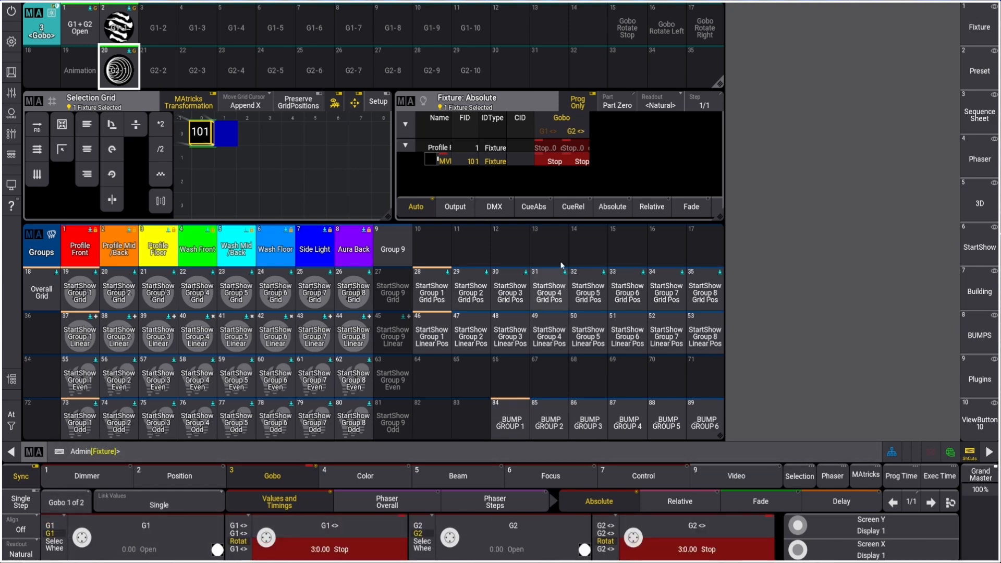
pyautogui.press('s')
pyautogui.click(629, 33)
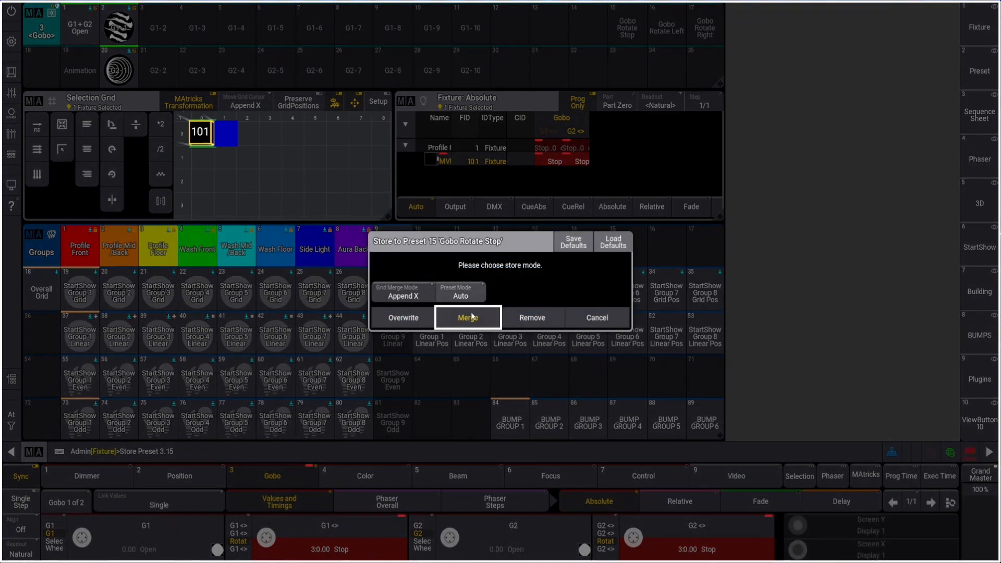
pyautogui.click(471, 318)
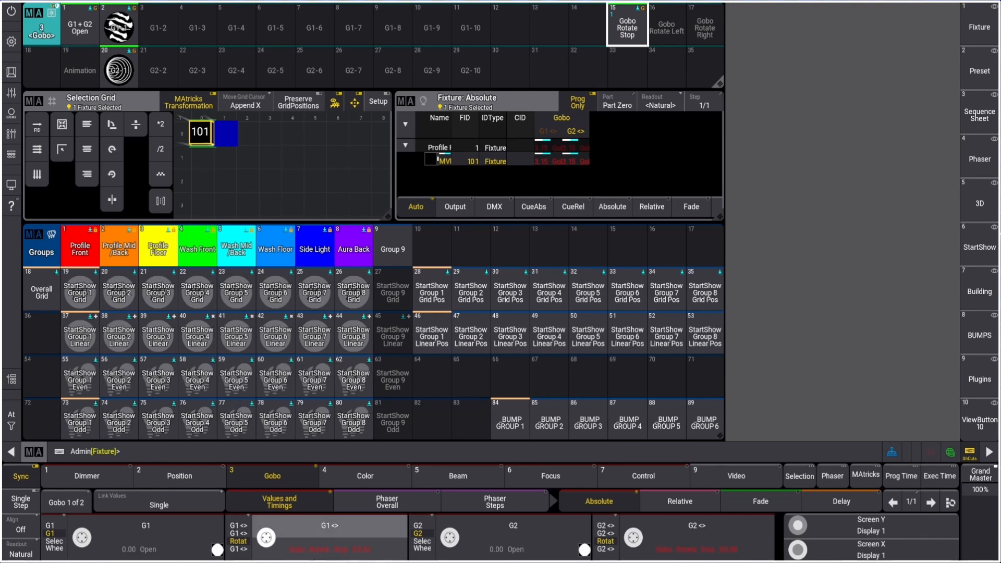
# Set the G1 and G2 gobo rotation to CW Med and merge the values into the Gobo Rotate Right preset.
pyautogui.click(328, 549)
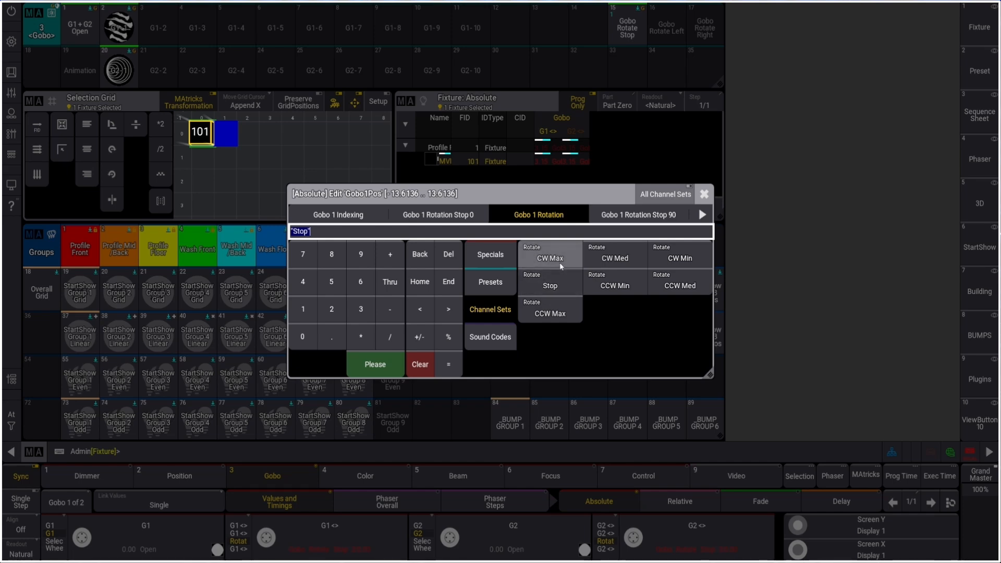
pyautogui.click(608, 258)
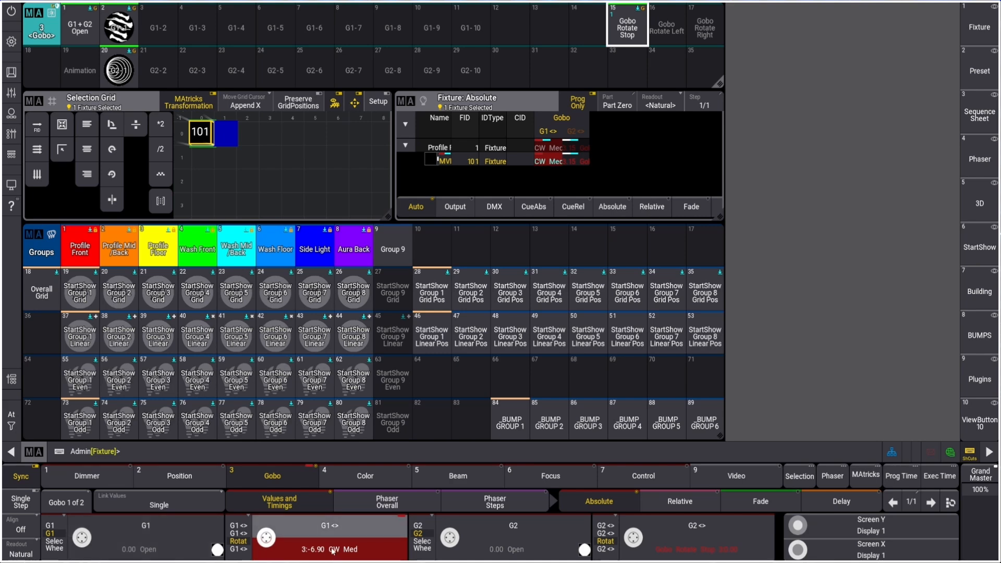
pyautogui.click(691, 551)
pyautogui.click(614, 258)
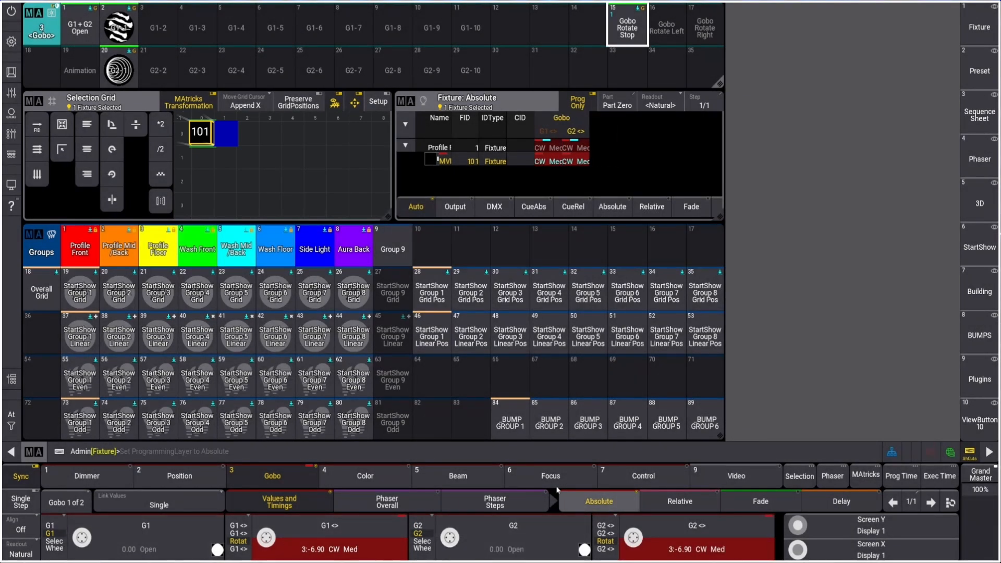
pyautogui.click(704, 27)
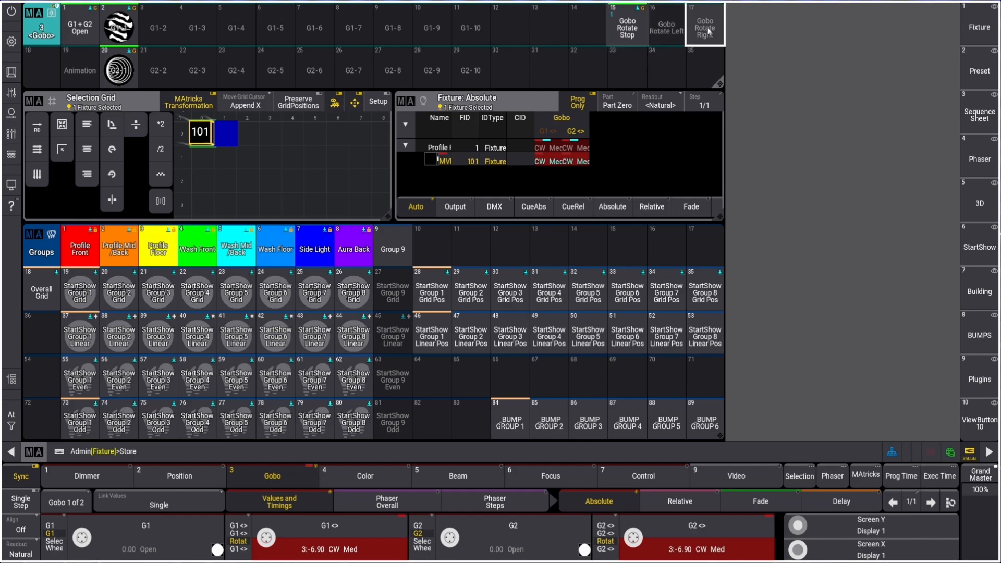
pyautogui.click(472, 316)
# Set the gobo rotation of both G1 and G2 to CCW Med.
pyautogui.click(327, 541)
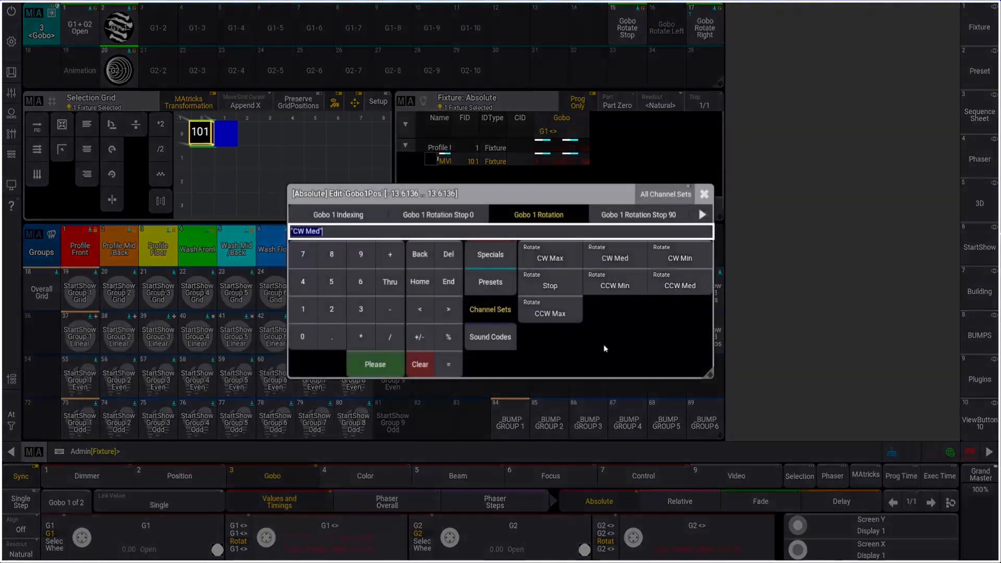
pyautogui.click(614, 286)
pyautogui.click(355, 526)
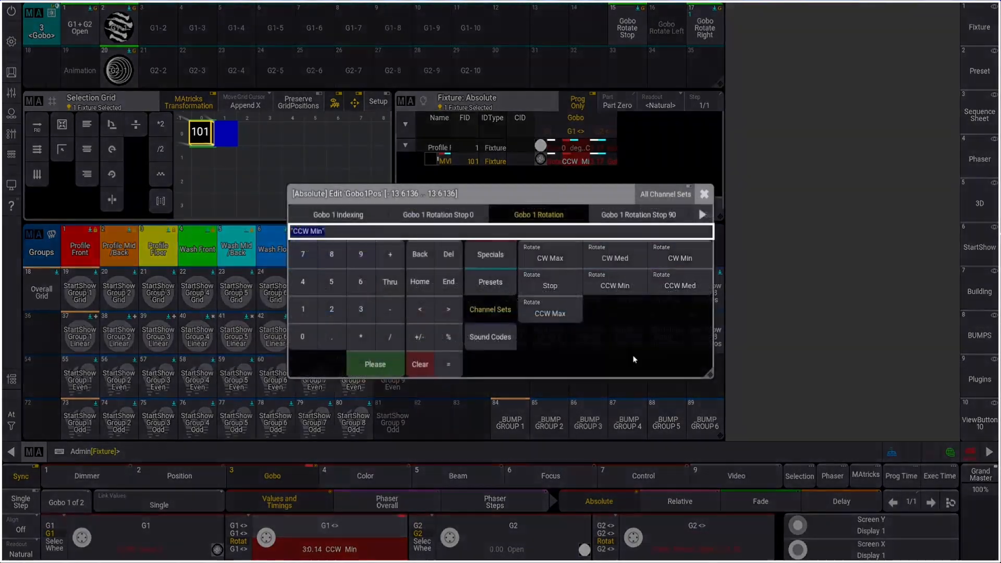
pyautogui.click(679, 286)
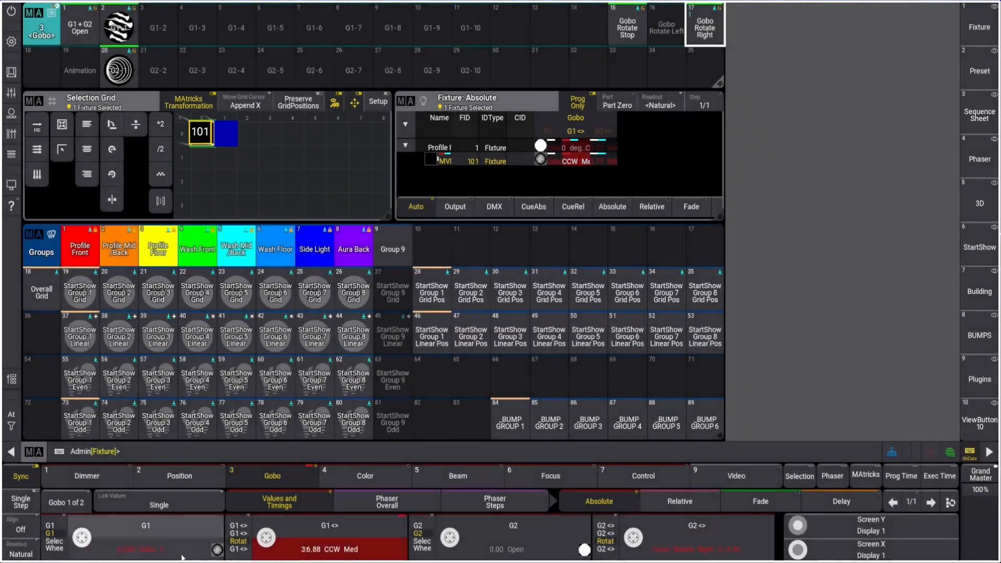
pyautogui.click(696, 542)
pyautogui.click(680, 286)
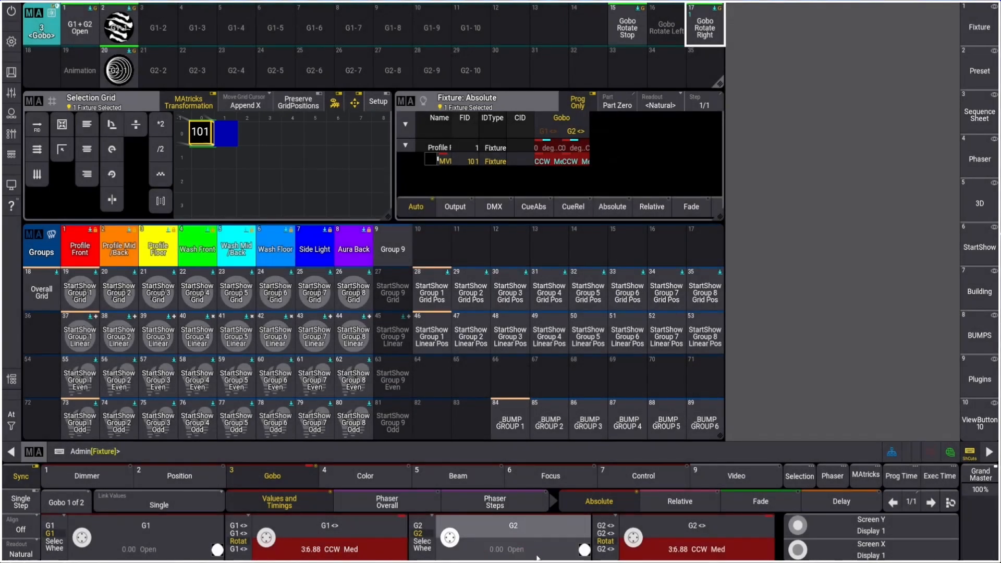
# Merge the counterclockwise rotation values into the Gobo Rotate Left preset.
pyautogui.press('s')
pyautogui.click(662, 30)
pyautogui.click(480, 317)
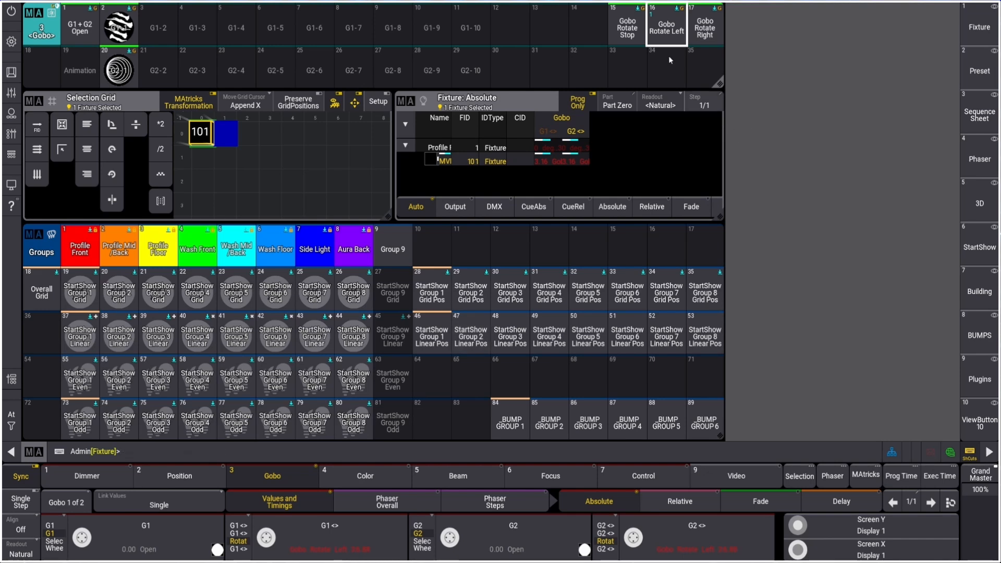
pyautogui.click(301, 68)
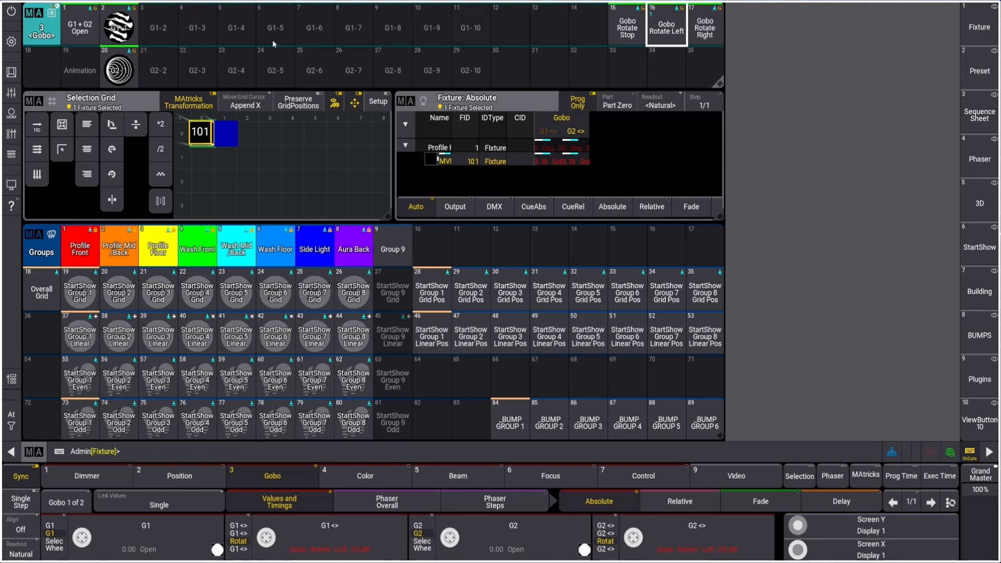
pyautogui.click(236, 68)
pyautogui.click(158, 68)
pyautogui.click(76, 69)
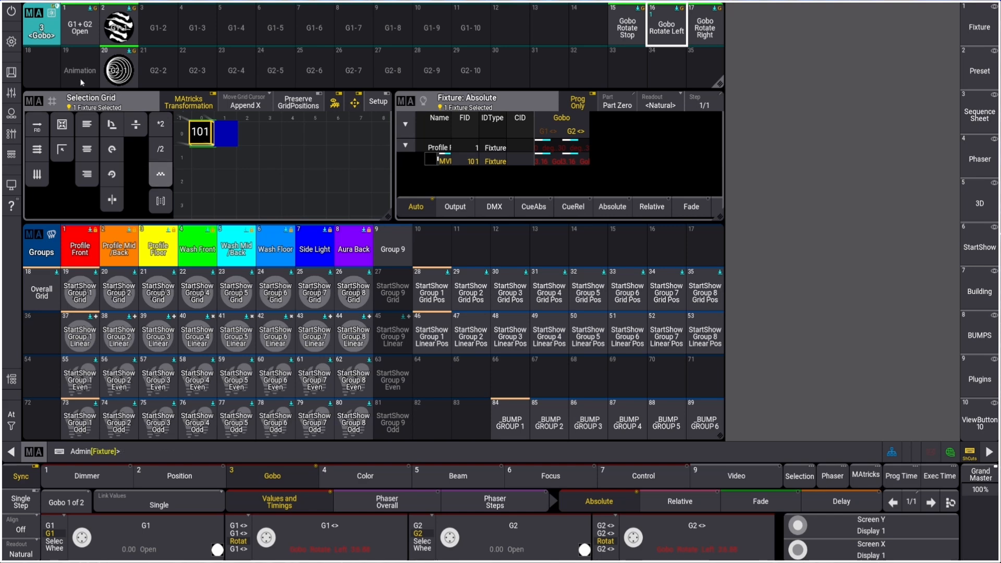
pyautogui.click(81, 82)
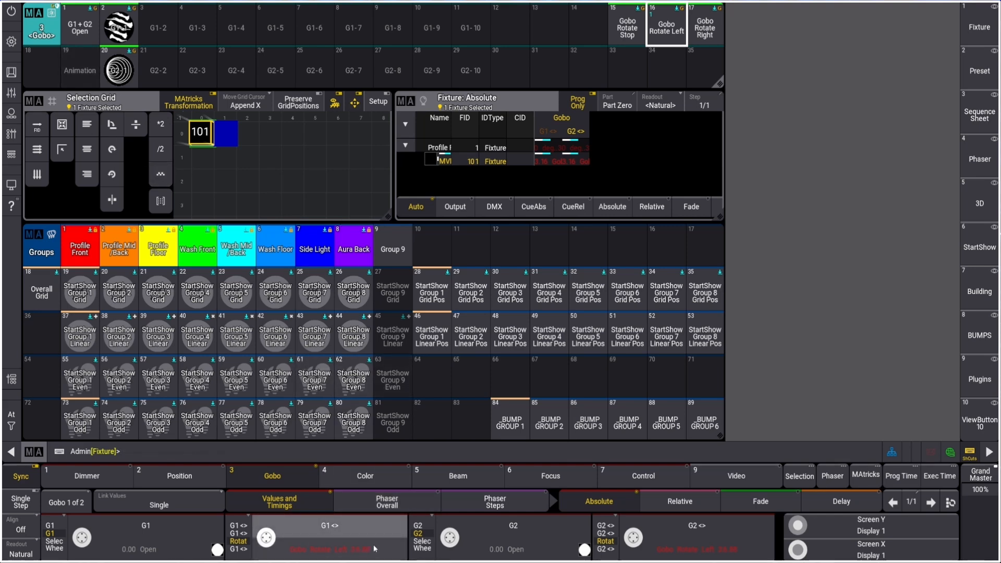
# Clear the programmer values and the fixture selection.
pyautogui.press('c')
pyautogui.click(431, 292)
pyautogui.click(470, 292)
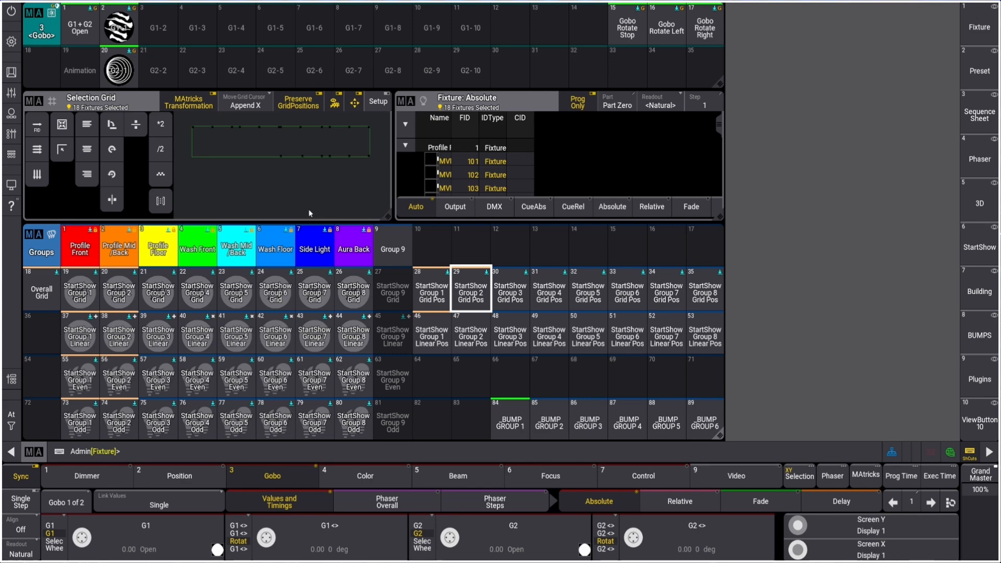
pyautogui.press('c')
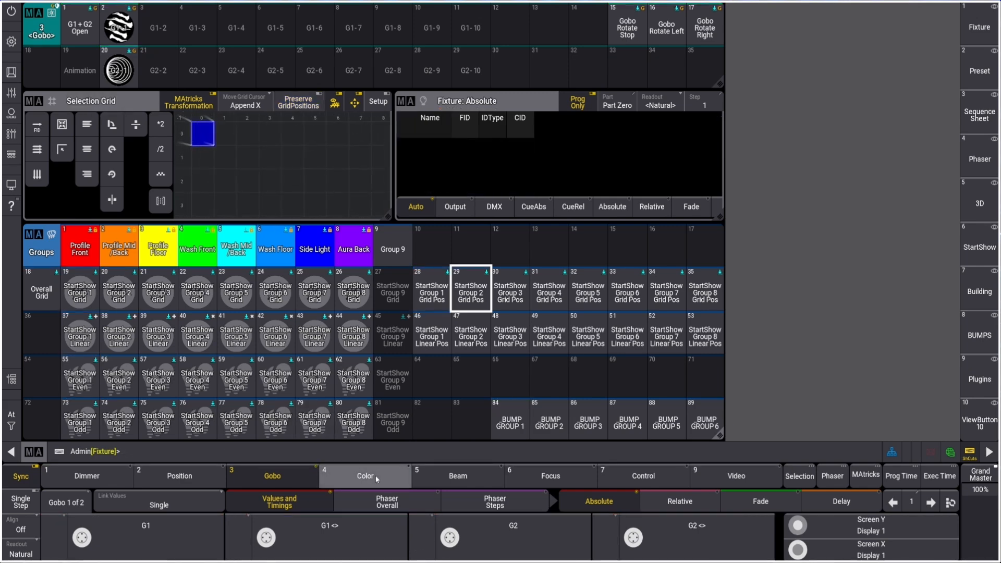
# Review the iris, strobe and prism presets in the Beam pool and glance at the Focus preset pool.
pyautogui.click(453, 478)
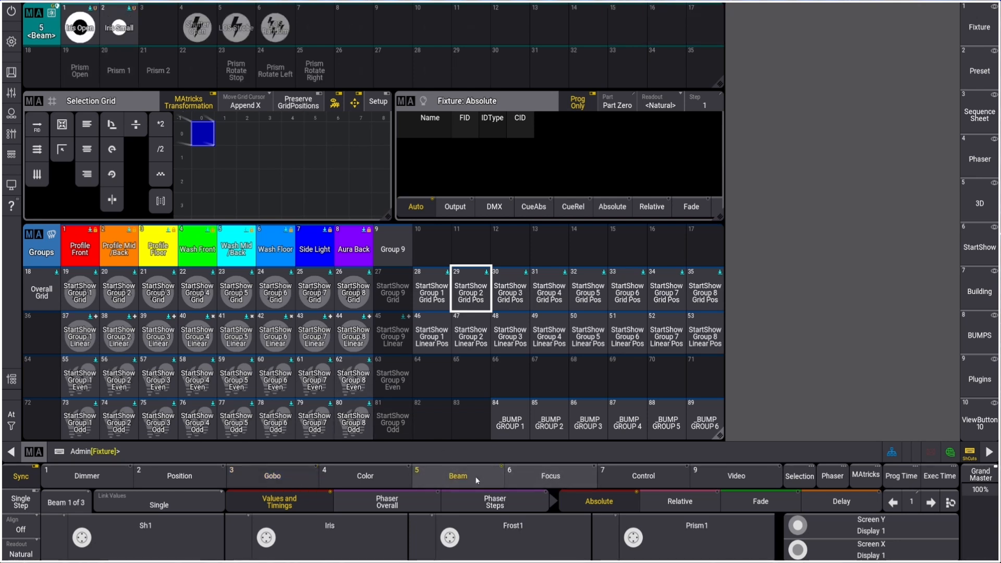
pyautogui.click(211, 29)
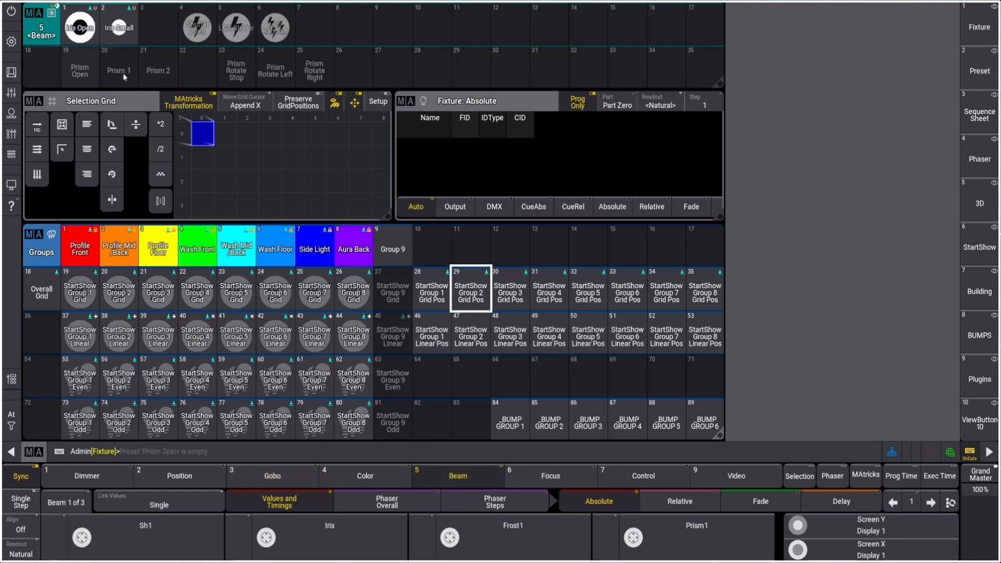
pyautogui.click(559, 472)
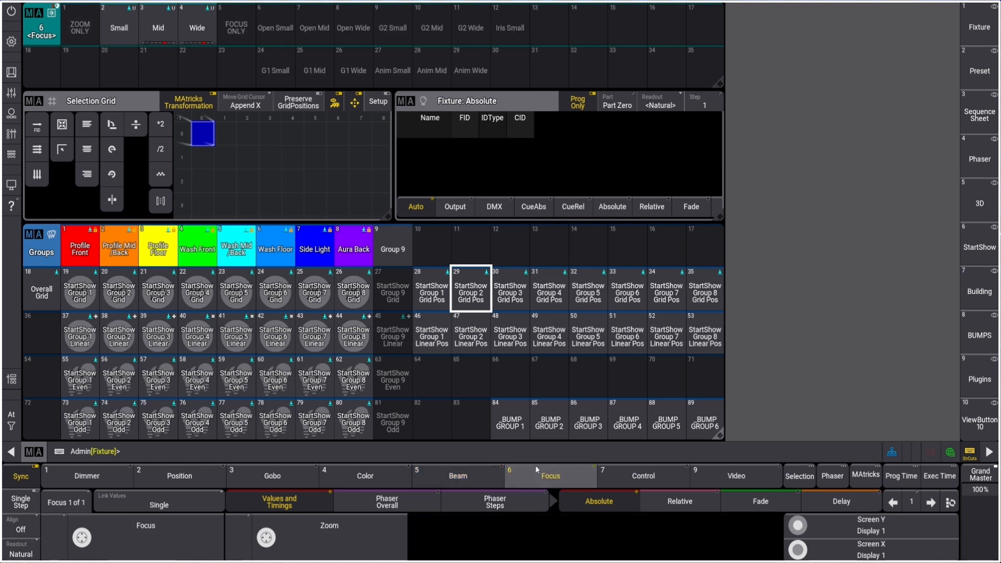
pyautogui.click(451, 471)
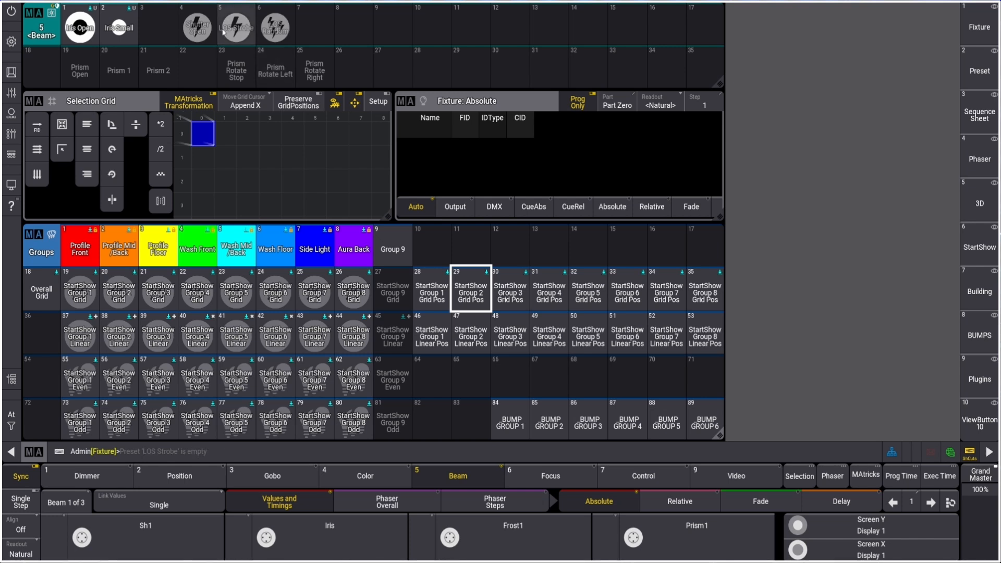
pyautogui.click(237, 30)
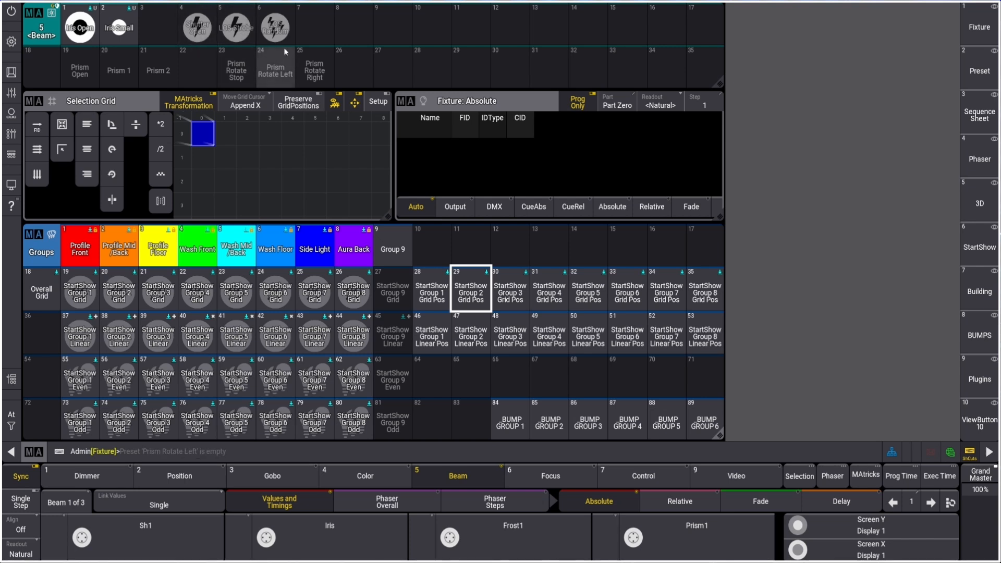
pyautogui.click(243, 76)
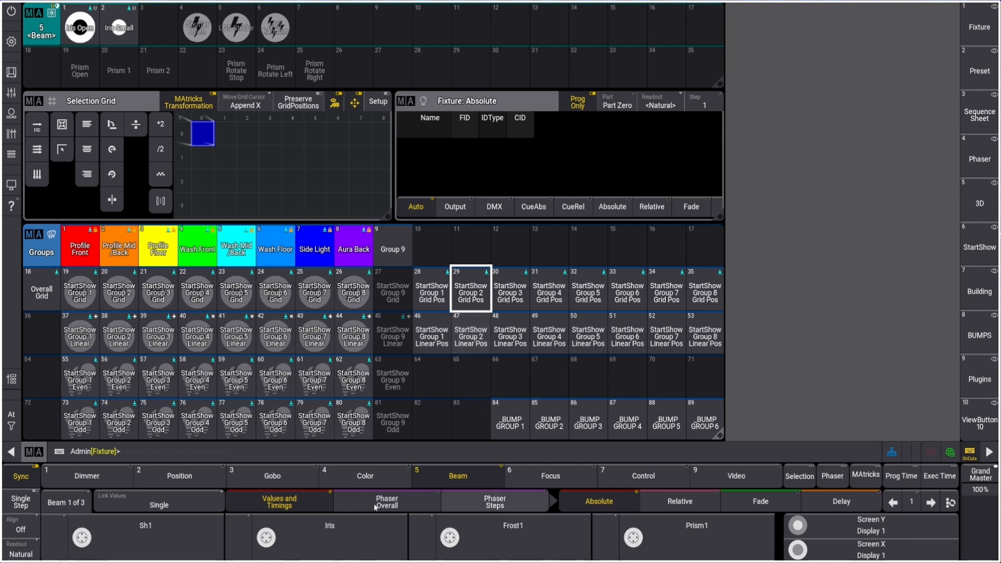
# Select fixture 101 for focus preset work and apply the small zoom to Profile Front in the StartShow view.
pyautogui.click(545, 476)
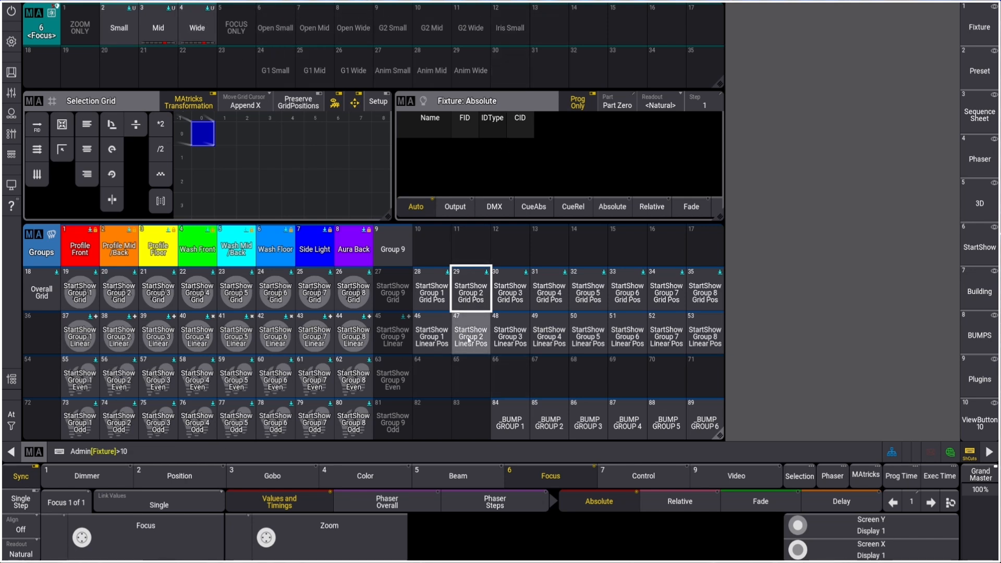
pyautogui.write('1')
pyautogui.press('Return')
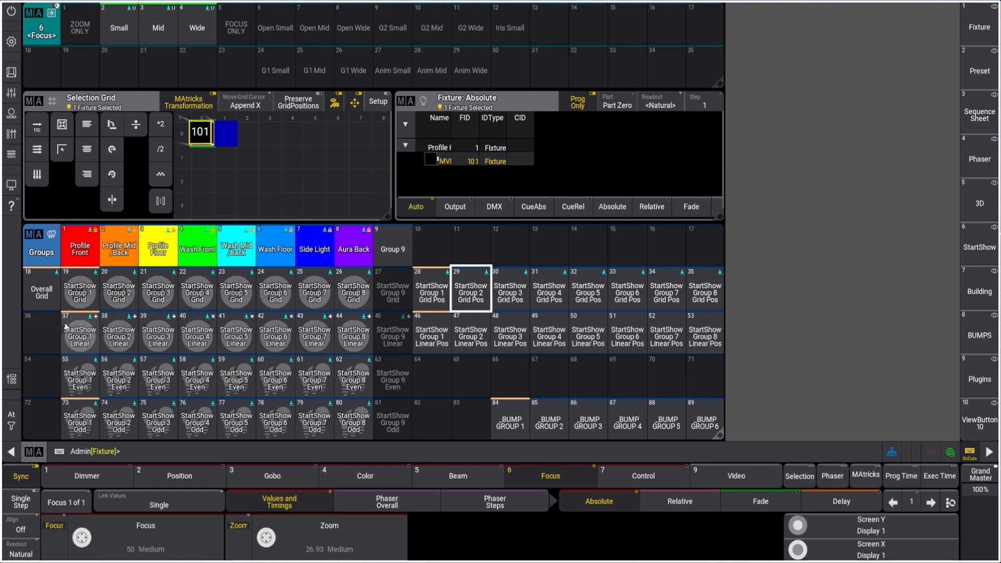
pyautogui.click(979, 249)
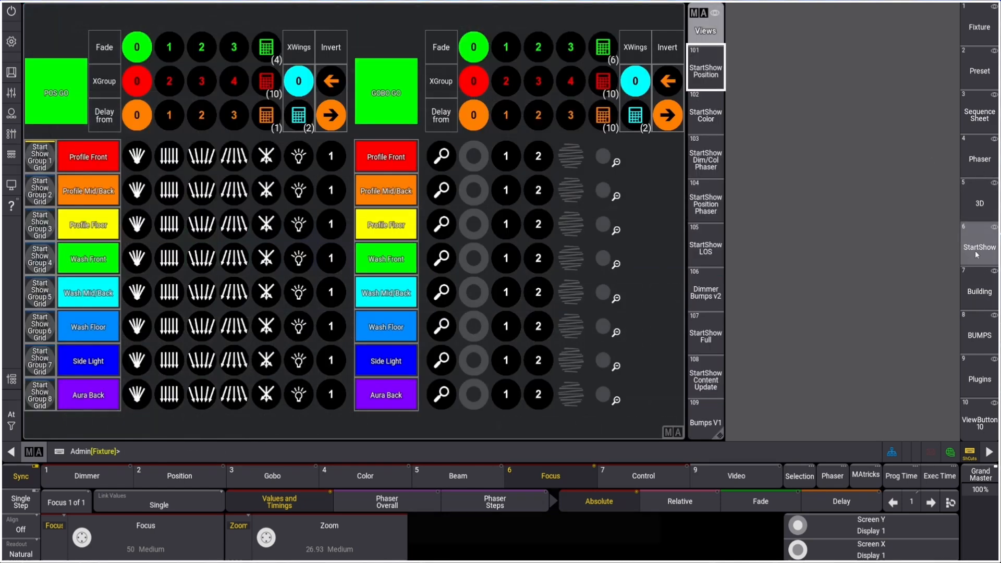
pyautogui.click(443, 159)
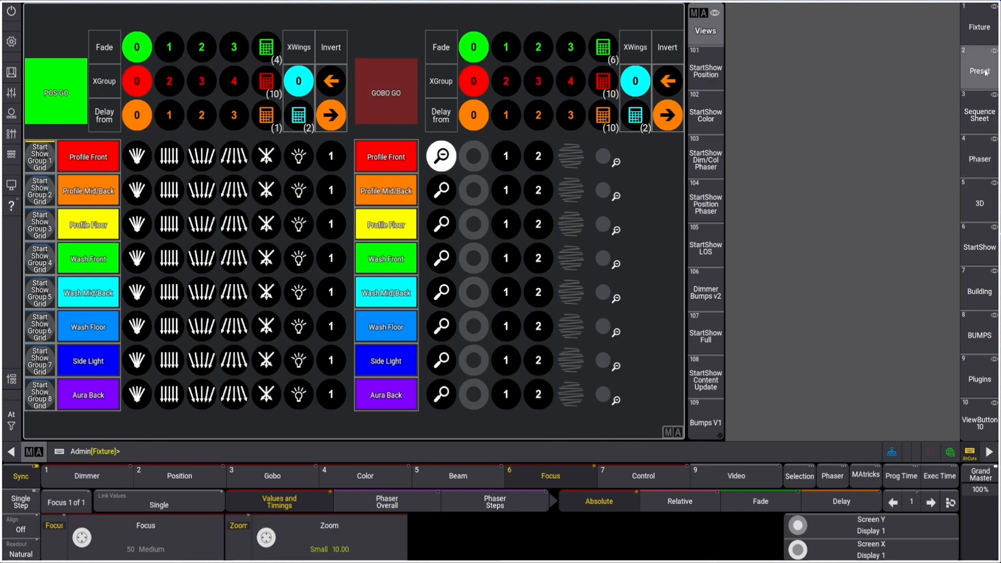
# Raise the Group 1 and Group 2 masters to 100% and lower the Group 4 and Group 5 masters to 0%.
pyautogui.click(11, 133)
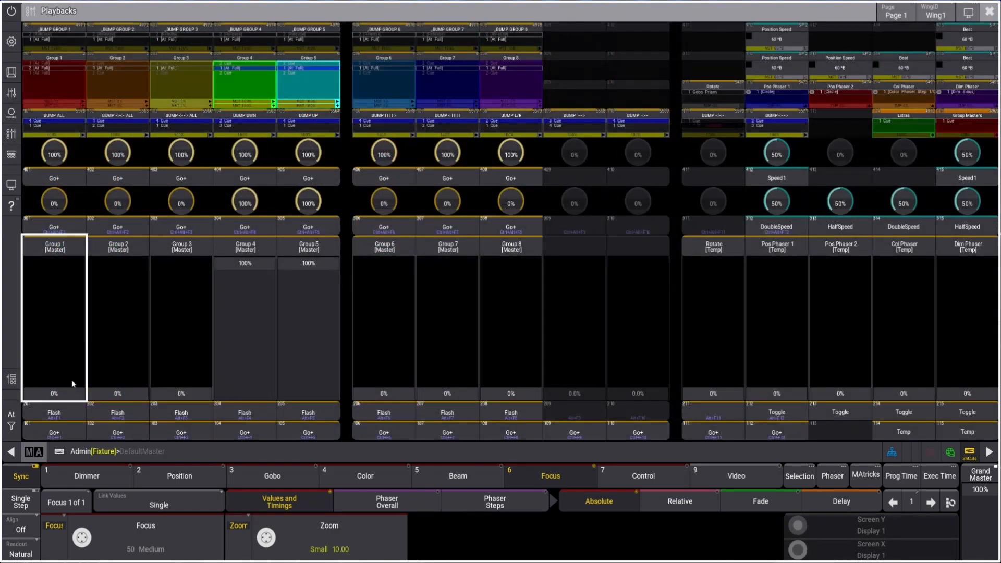
pyautogui.moveTo(245, 264); pyautogui.dragTo(252, 442)
pyautogui.moveTo(308, 264); pyautogui.dragTo(313, 446)
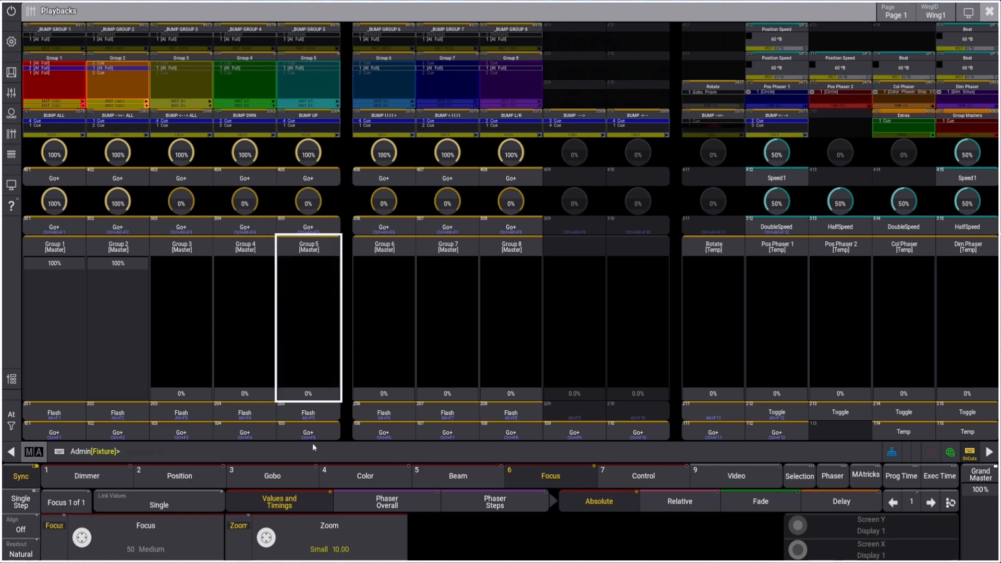
pyautogui.click(989, 12)
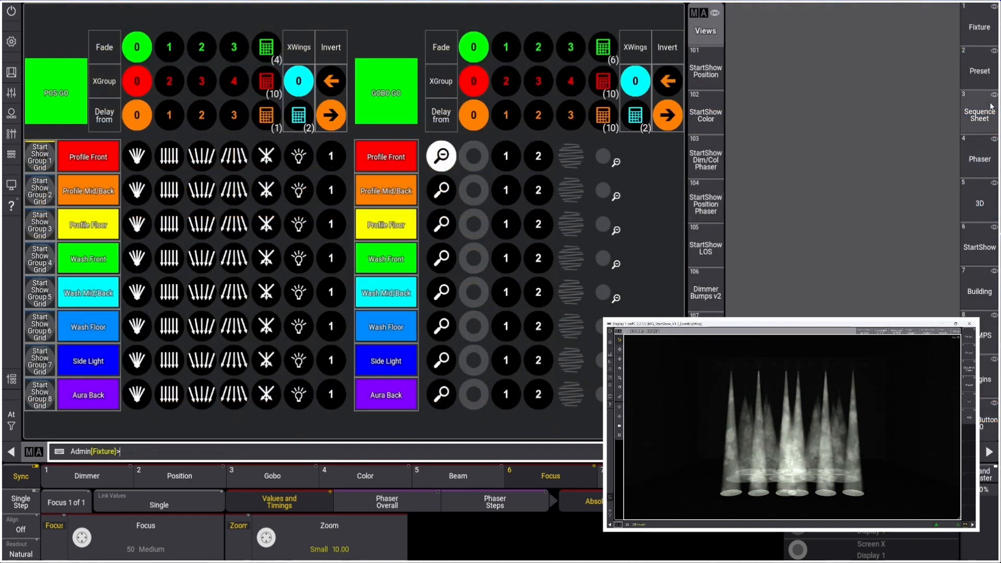
# Choose the open gobo for Profile Front in the StartShow view and run the gobo change.
pyautogui.click(979, 72)
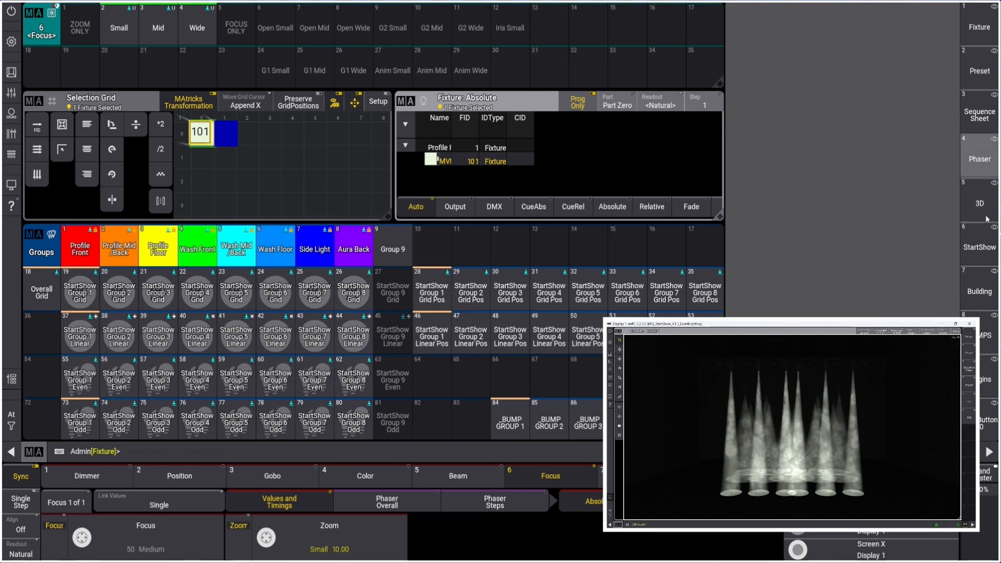
pyautogui.click(979, 247)
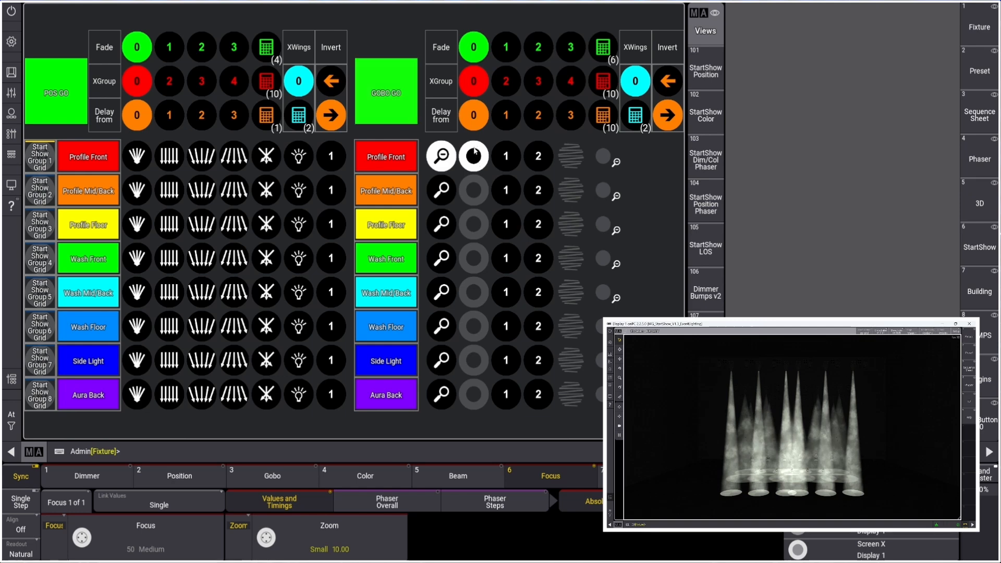
pyautogui.click(386, 94)
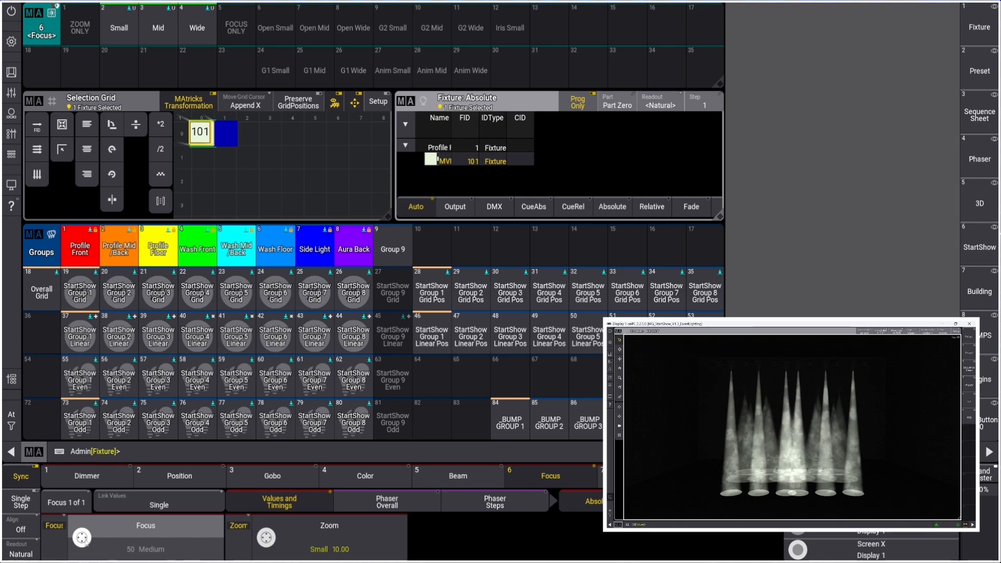
# Set fixture 101's focus to 27 and merge it into the Open Small preset.
pyautogui.scroll(-12, 82, 538)
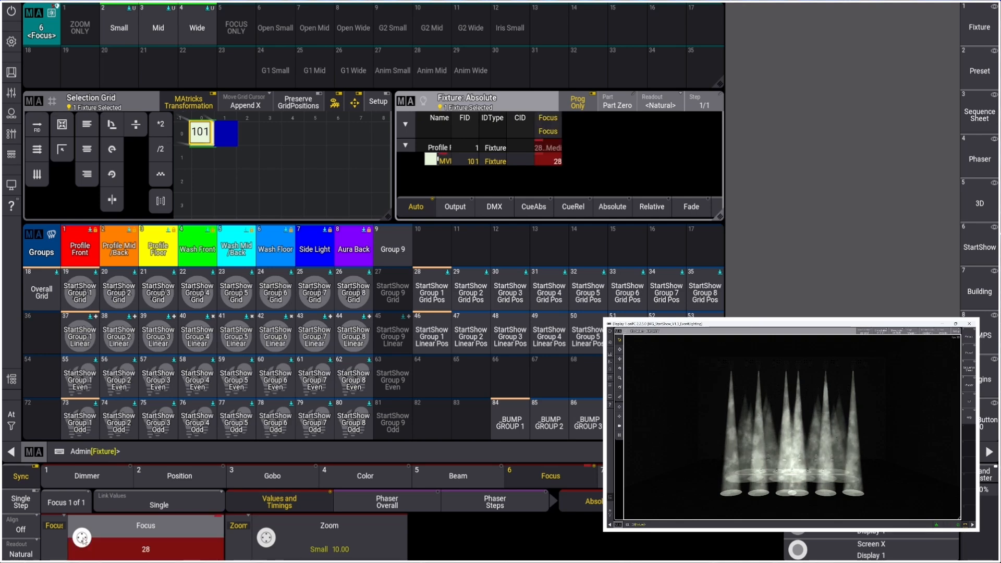
pyautogui.scroll(-3, 81, 538)
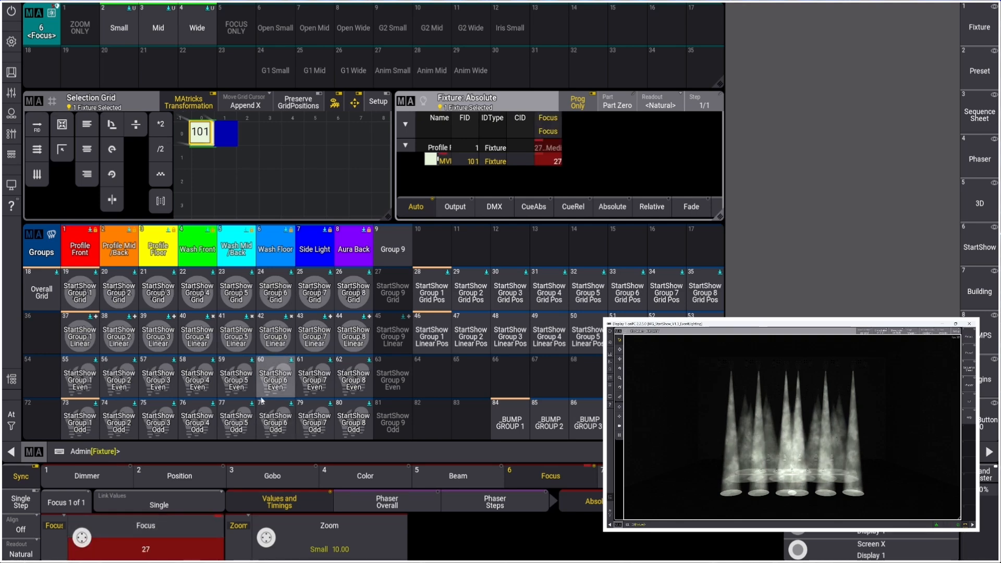
pyautogui.press('s')
pyautogui.click(274, 30)
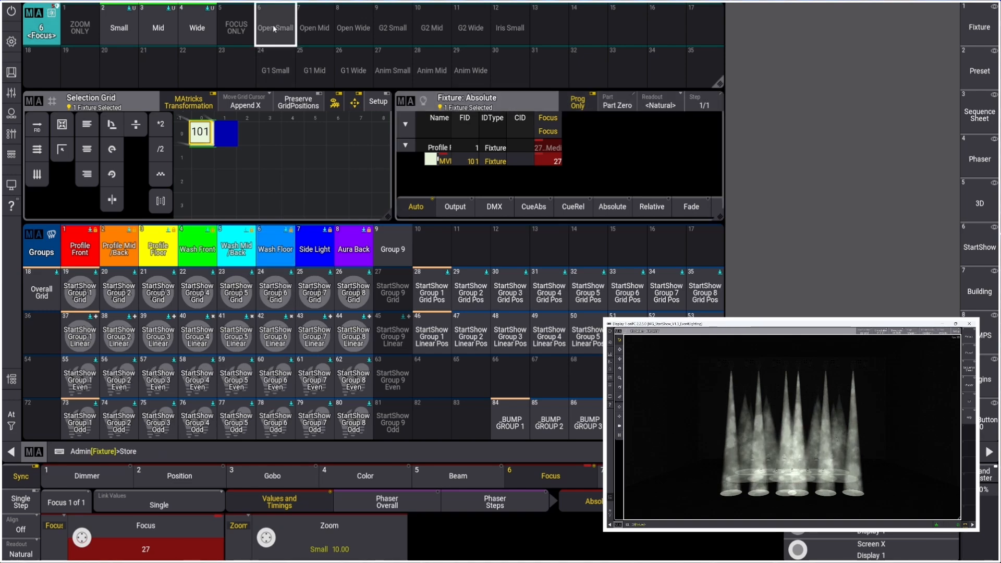
pyautogui.click(464, 316)
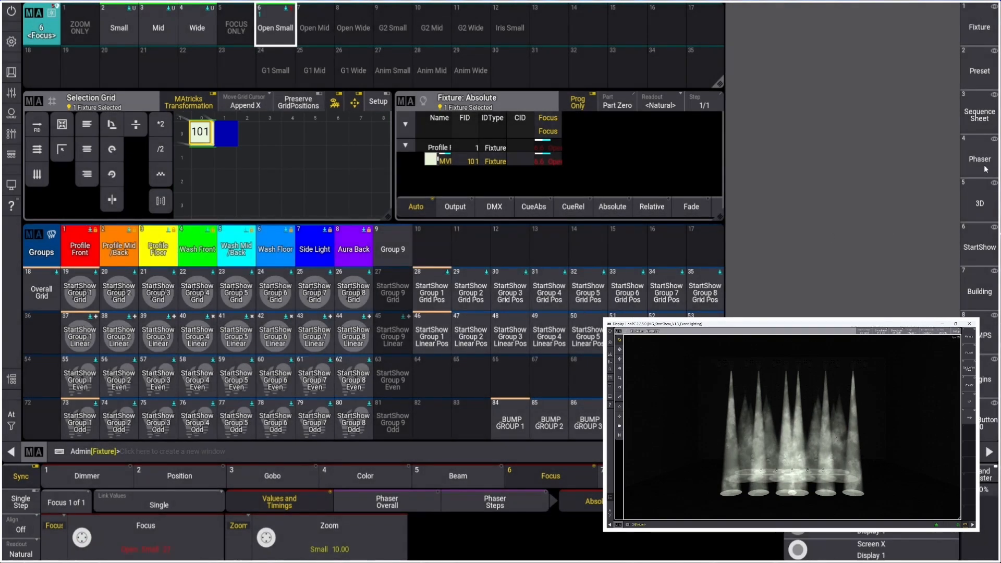
# Apply the mid zoom to Profile Front, set fixture 101's focus to 42 and merge it into the Open Mid preset.
pyautogui.click(979, 247)
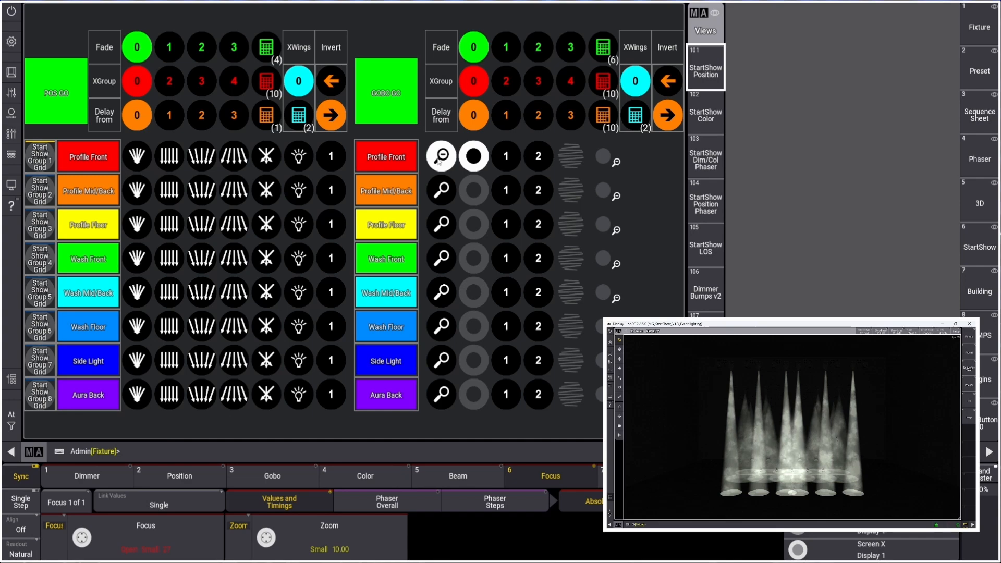
pyautogui.click(384, 105)
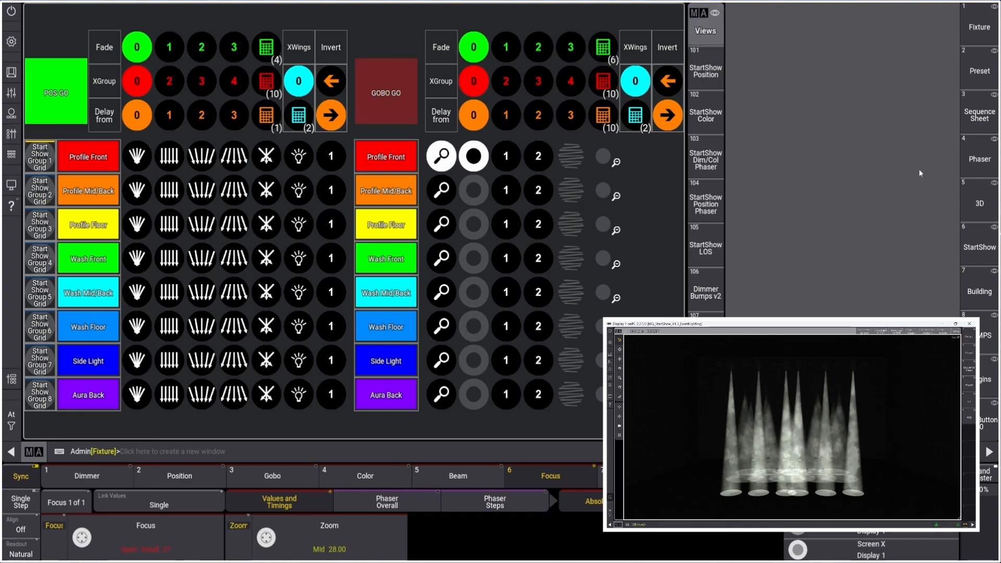
pyautogui.click(980, 71)
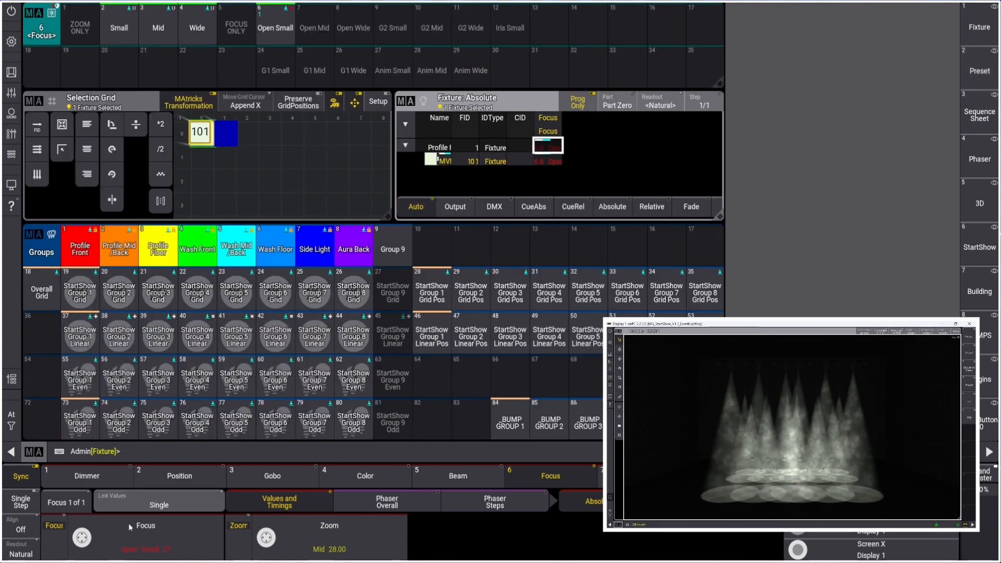
pyautogui.moveTo(82, 536); pyautogui.dragTo(82, 540)
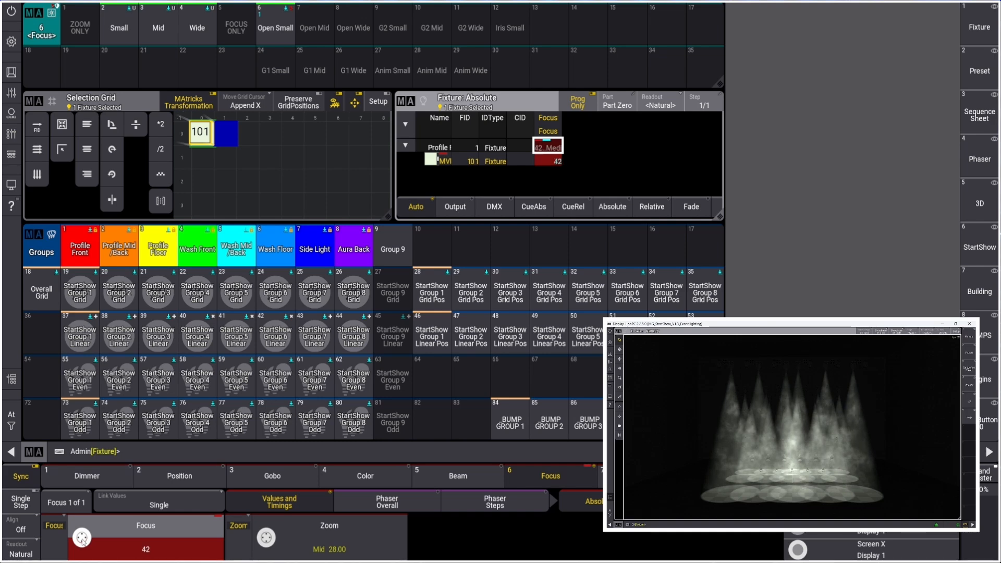
pyautogui.press('s')
pyautogui.click(313, 23)
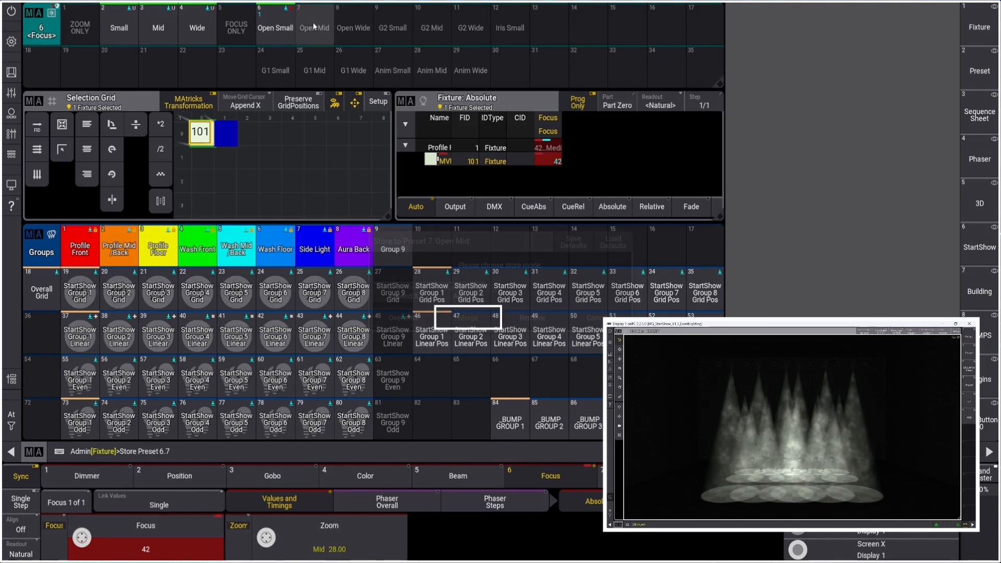
pyautogui.click(468, 318)
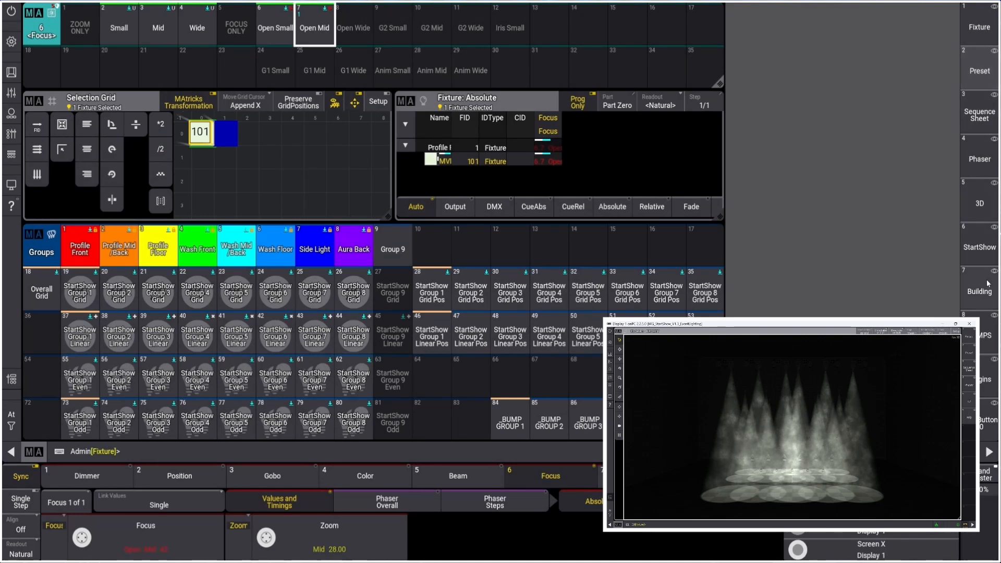
# Apply the wide zoom to Profile Front, set fixture 101's focus to 31 and merge it into the Open Wide preset.
pyautogui.click(987, 283)
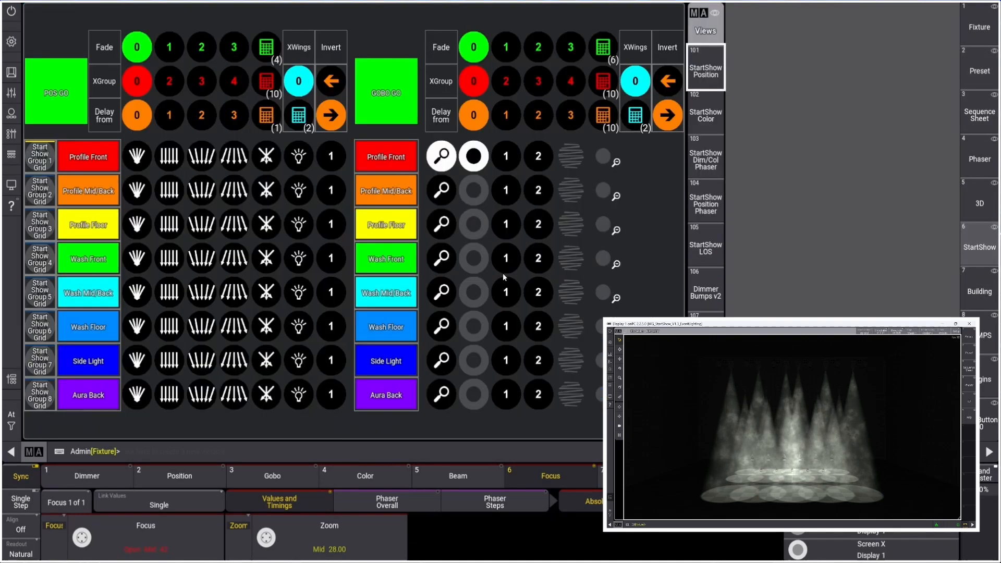
pyautogui.click(383, 104)
pyautogui.click(979, 71)
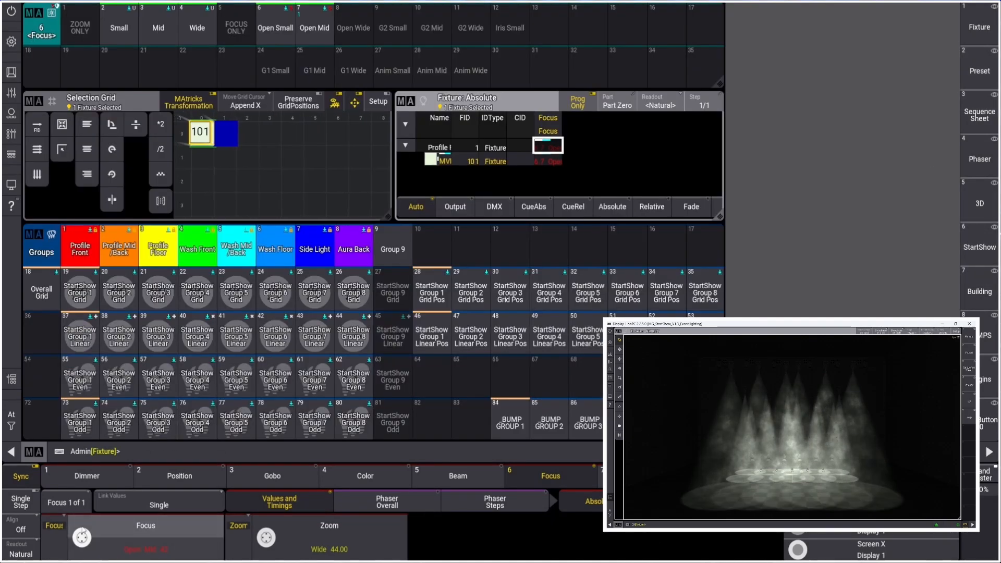
pyautogui.moveTo(83, 531); pyautogui.dragTo(84, 540)
pyautogui.press('s')
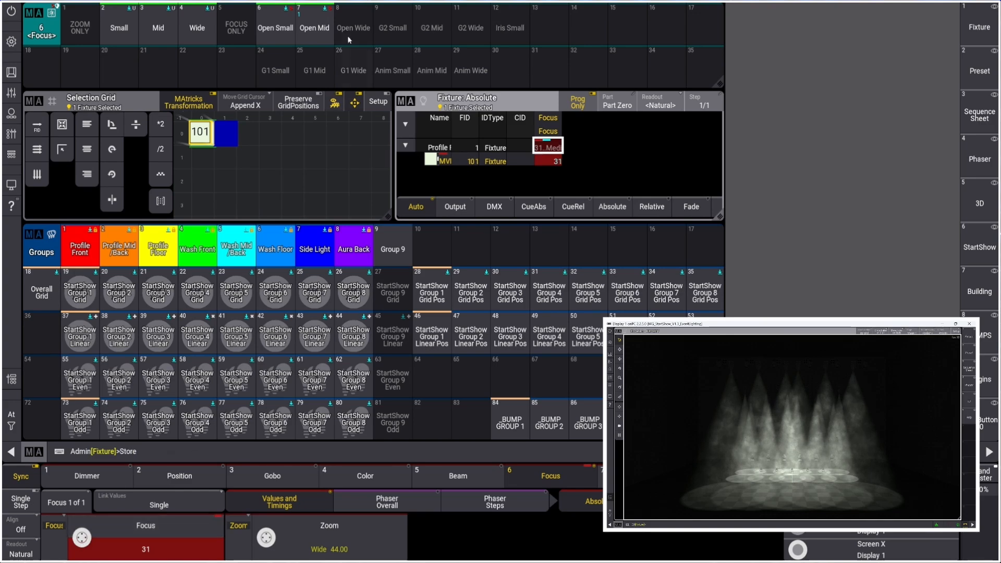
pyautogui.click(347, 35)
pyautogui.click(467, 326)
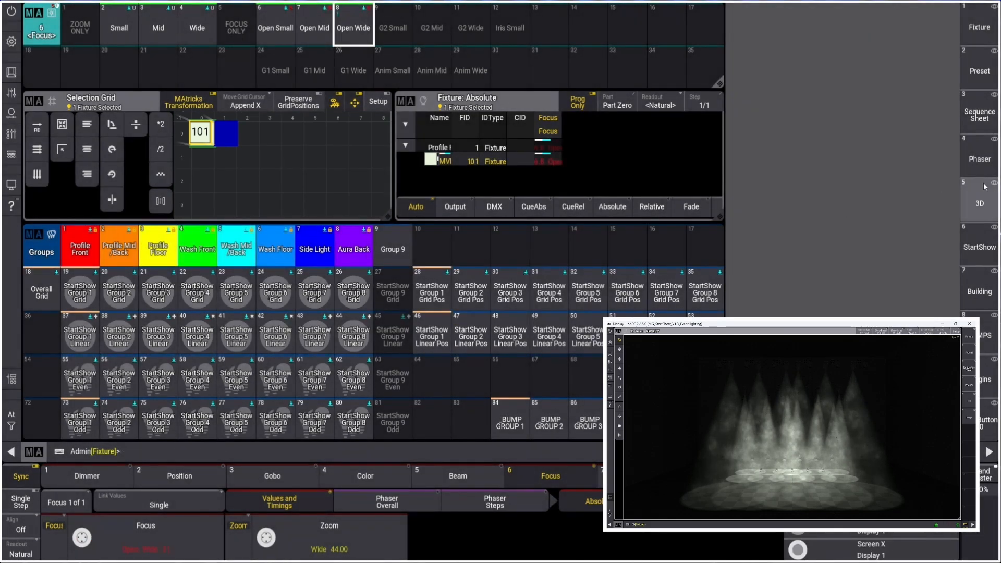
# Choose gobo 1 on the first gobo wheel for Profile Front in the StartShow view and run the gobo change.
pyautogui.click(979, 247)
pyautogui.click(506, 158)
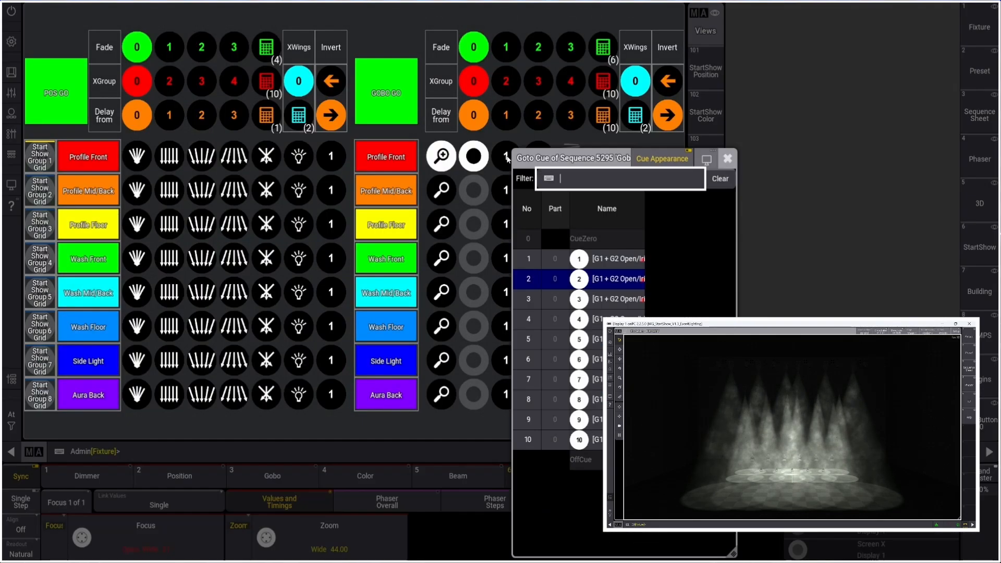
pyautogui.click(610, 279)
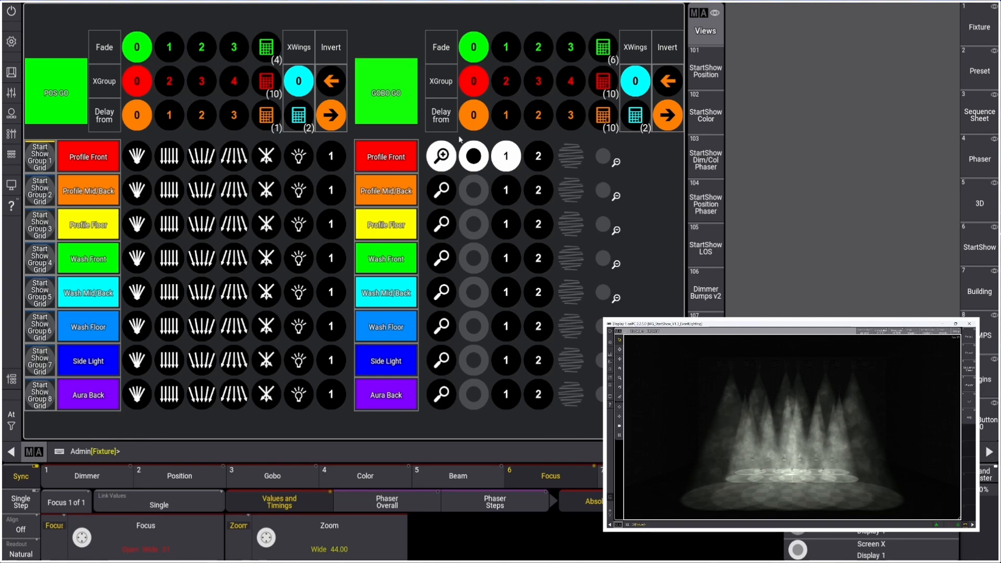
pyautogui.click(387, 92)
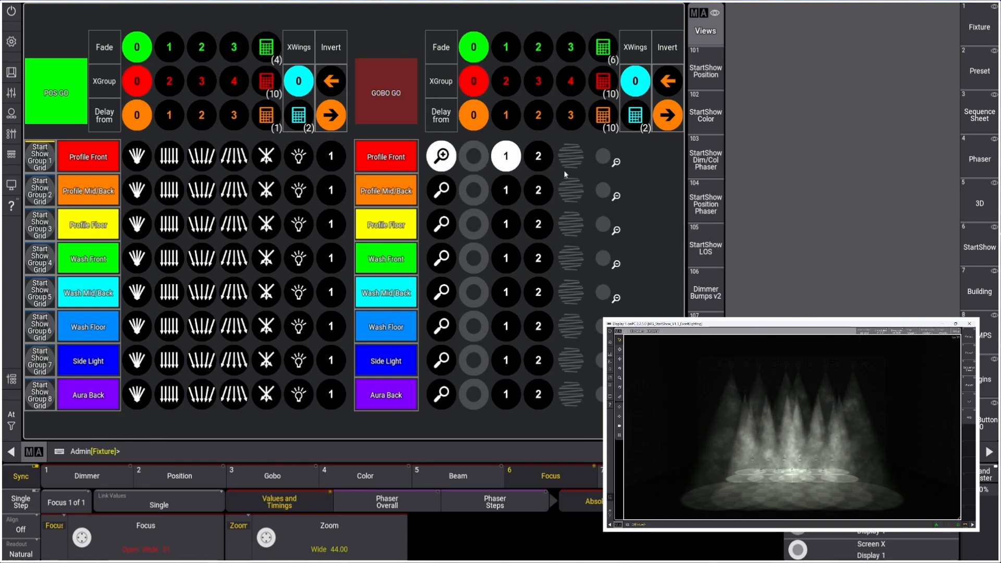
# Set fixture 101's focus to 53 and merge it into the G1 Wide preset.
pyautogui.click(985, 83)
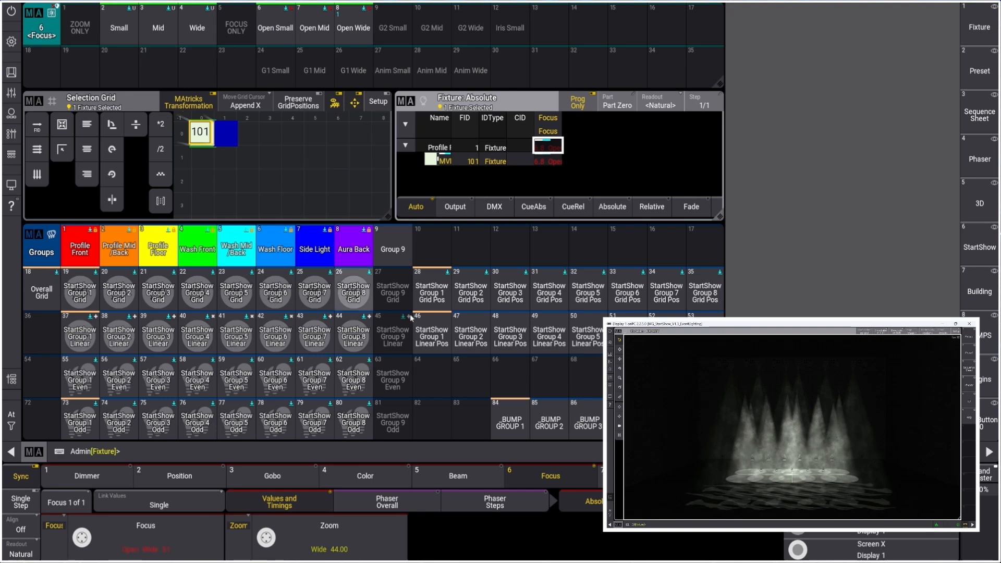
pyautogui.click(276, 68)
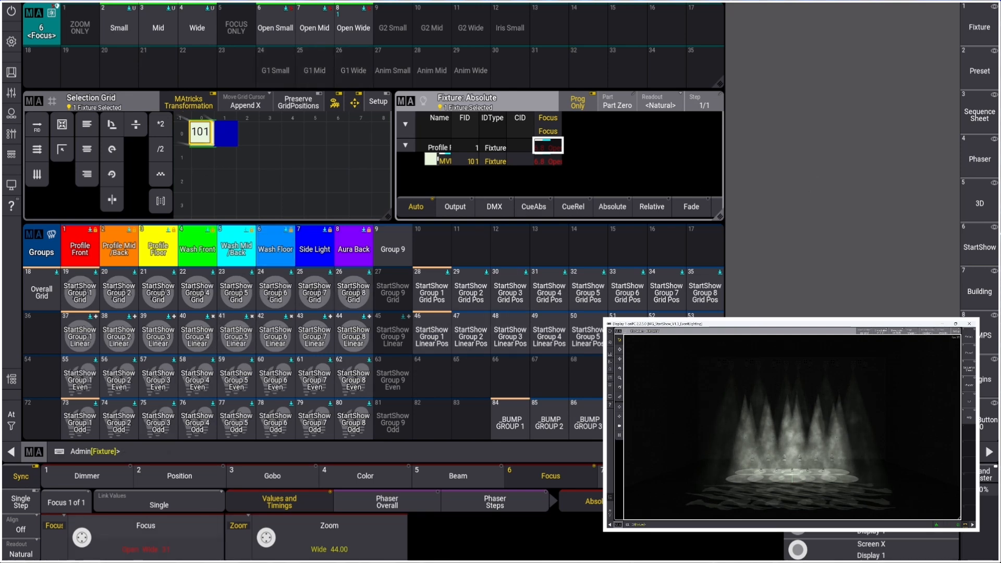
pyautogui.scroll(-4, 82, 538)
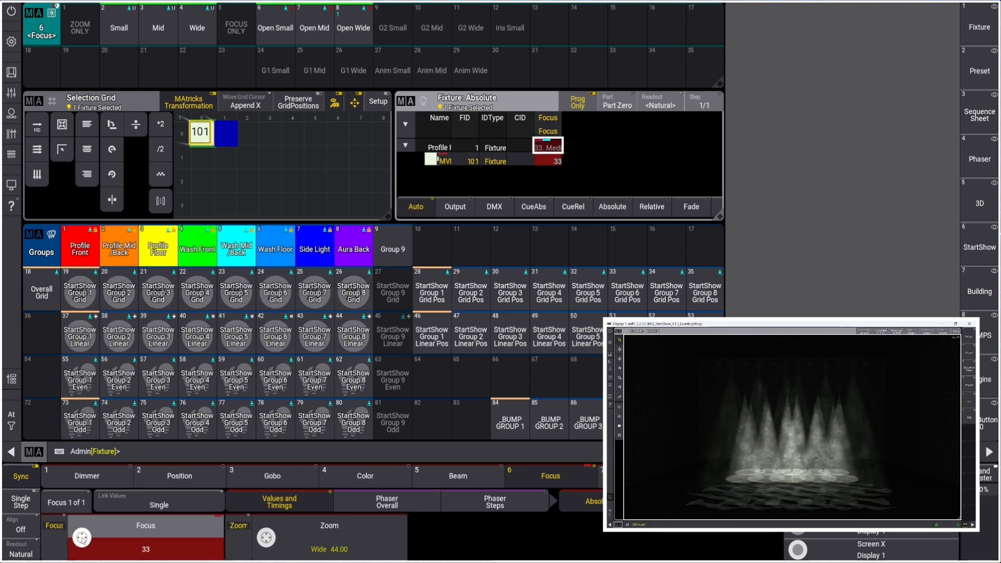
pyautogui.press('s')
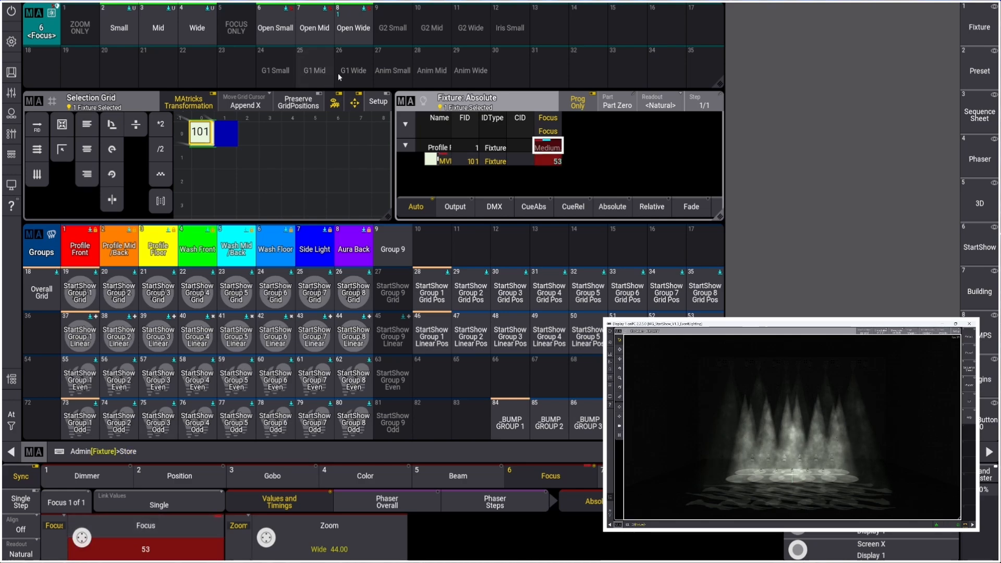
pyautogui.click(340, 74)
pyautogui.click(469, 313)
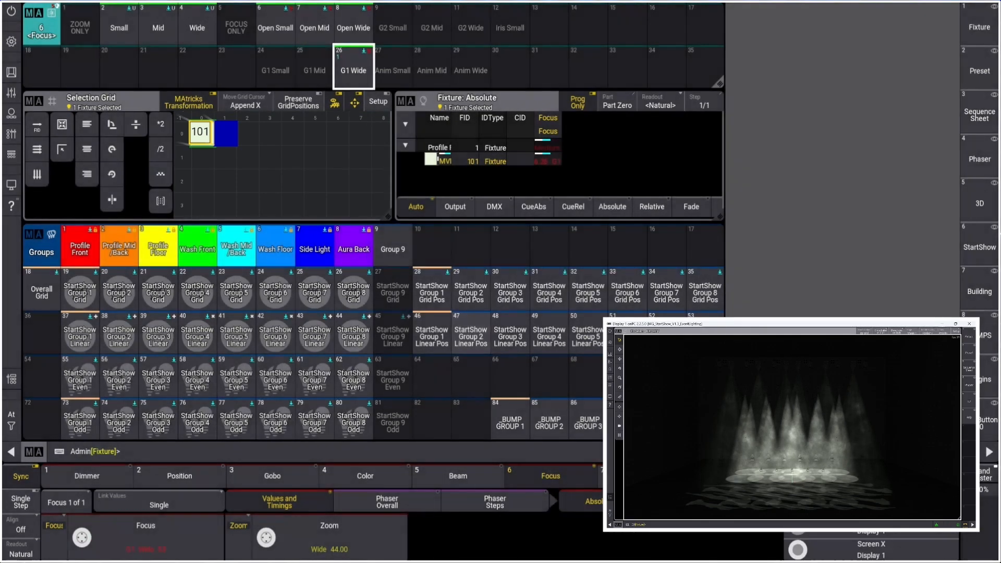
# Apply the small zoom to Profile Front and return to the focus presets.
pyautogui.click(978, 255)
pyautogui.click(388, 103)
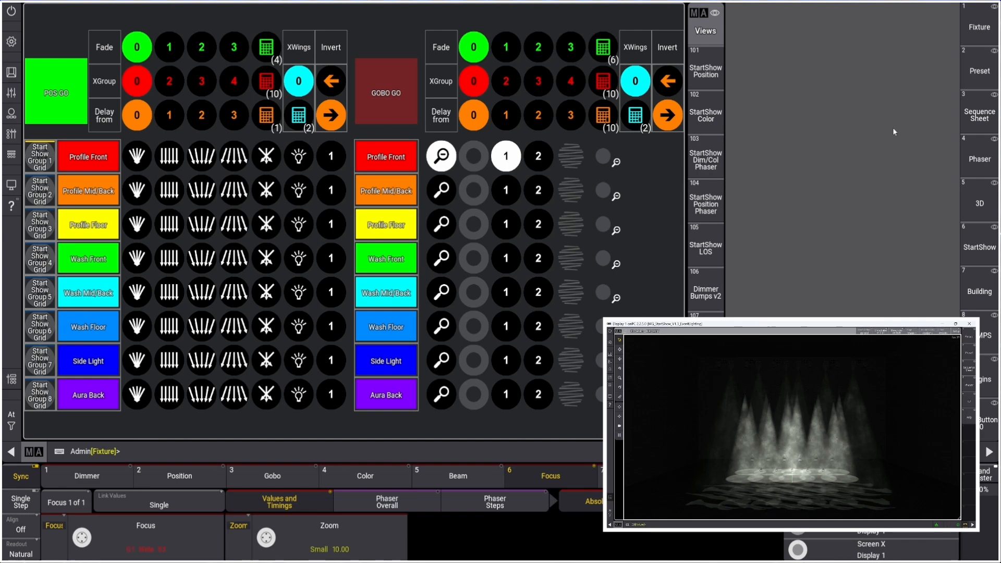
pyautogui.click(979, 71)
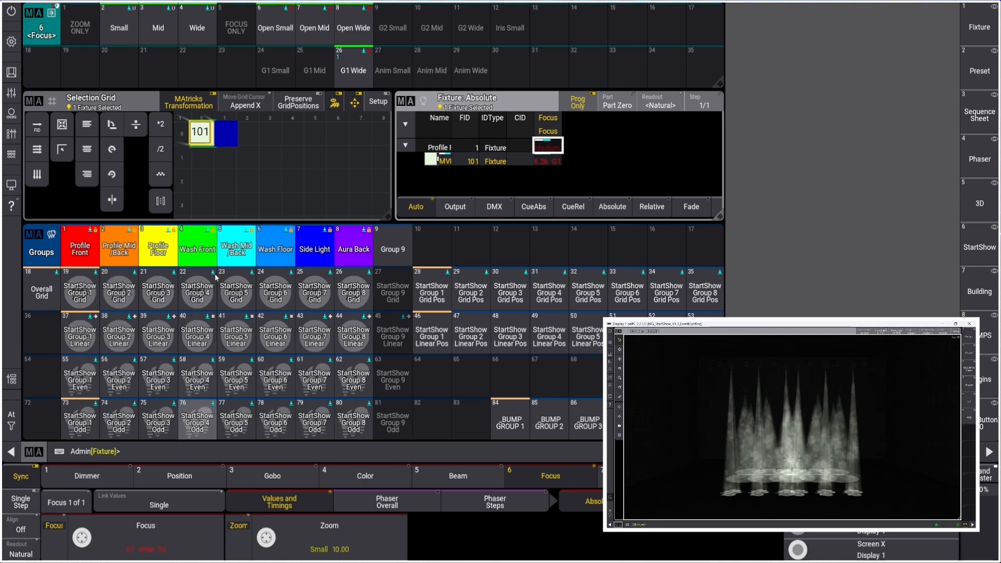
pyautogui.click(321, 69)
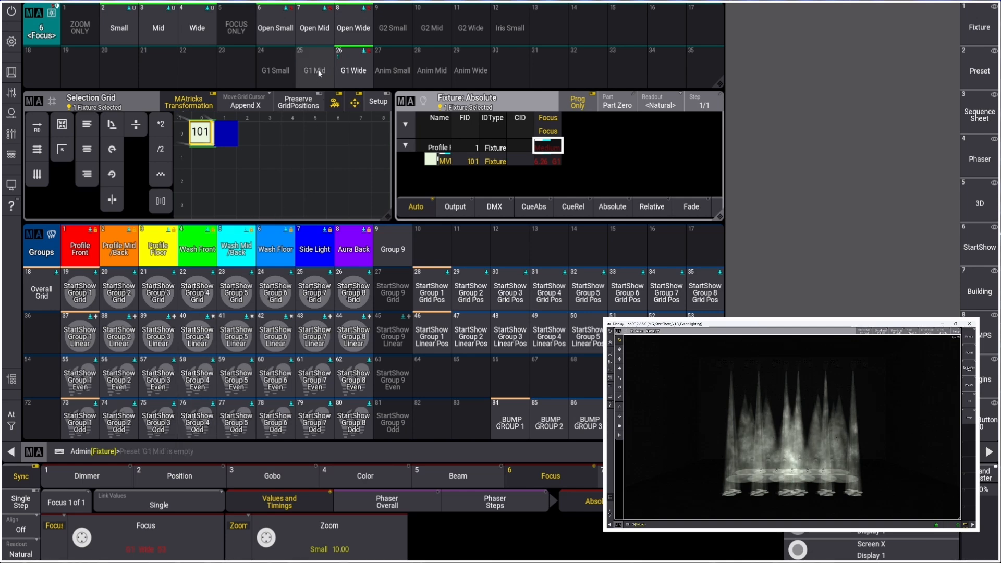
pyautogui.click(278, 56)
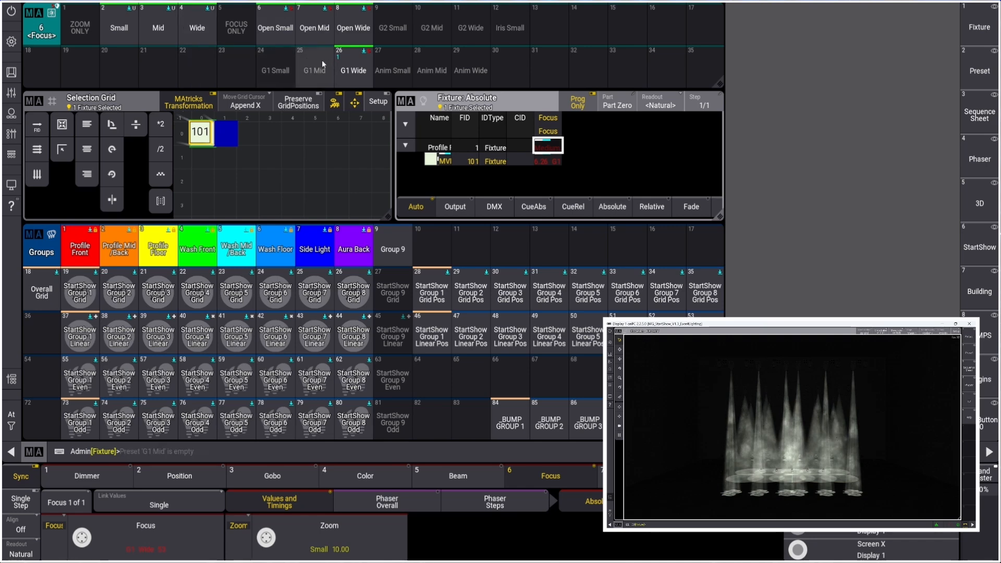
pyautogui.click(321, 31)
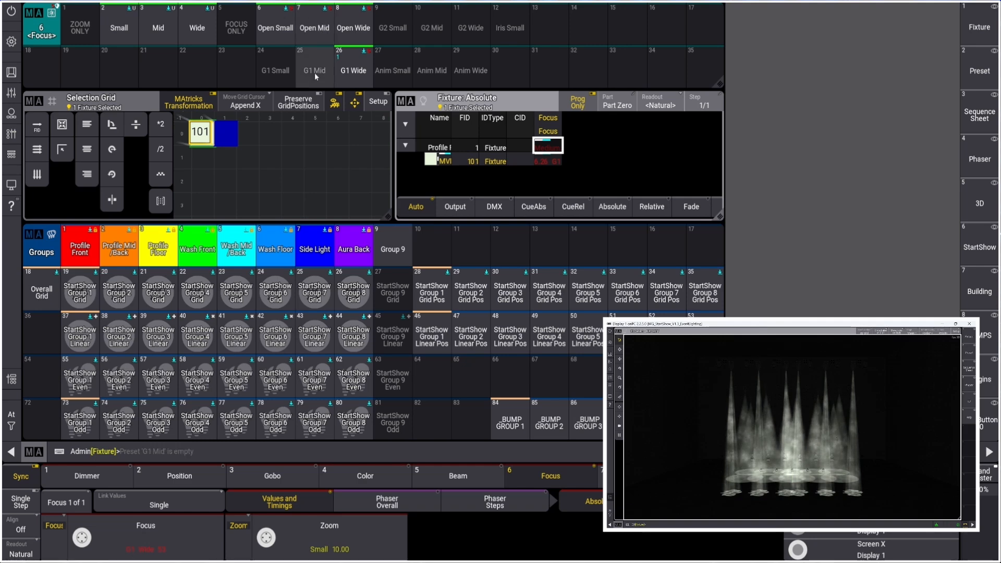
pyautogui.click(277, 31)
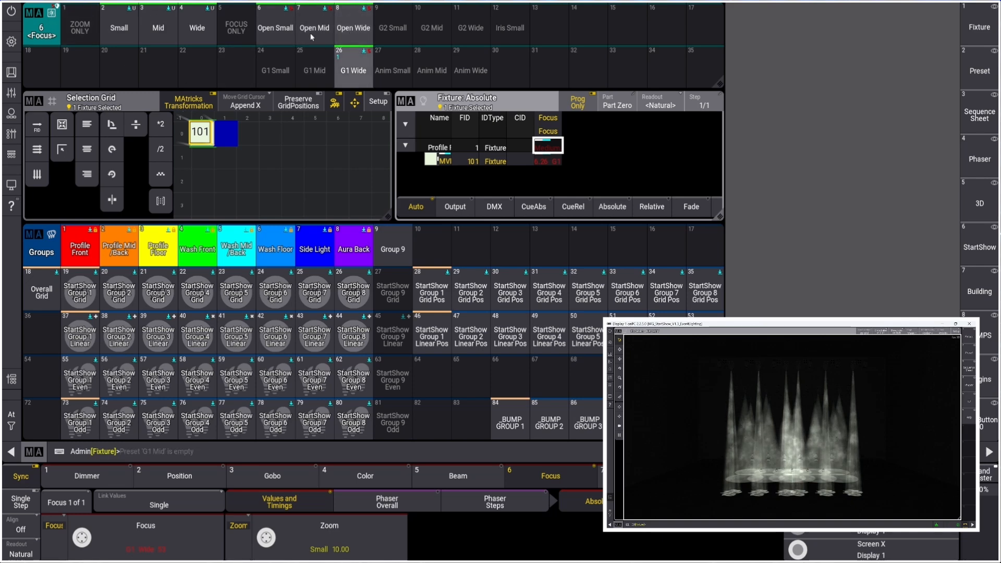
pyautogui.click(280, 28)
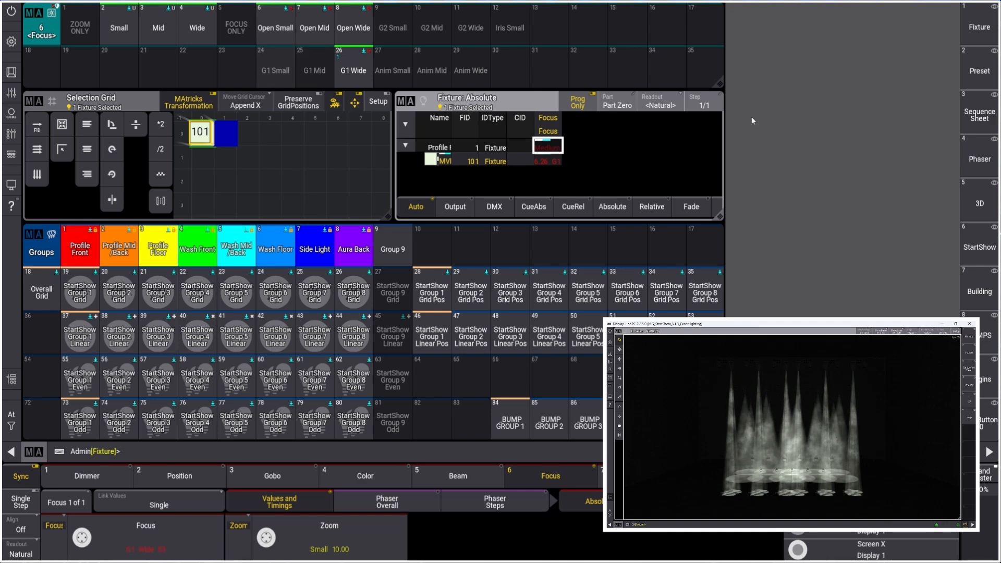
# Merge fixture 101's focus into the G1 Small preset and apply the mid zoom to Profile Front.
pyautogui.click(268, 70)
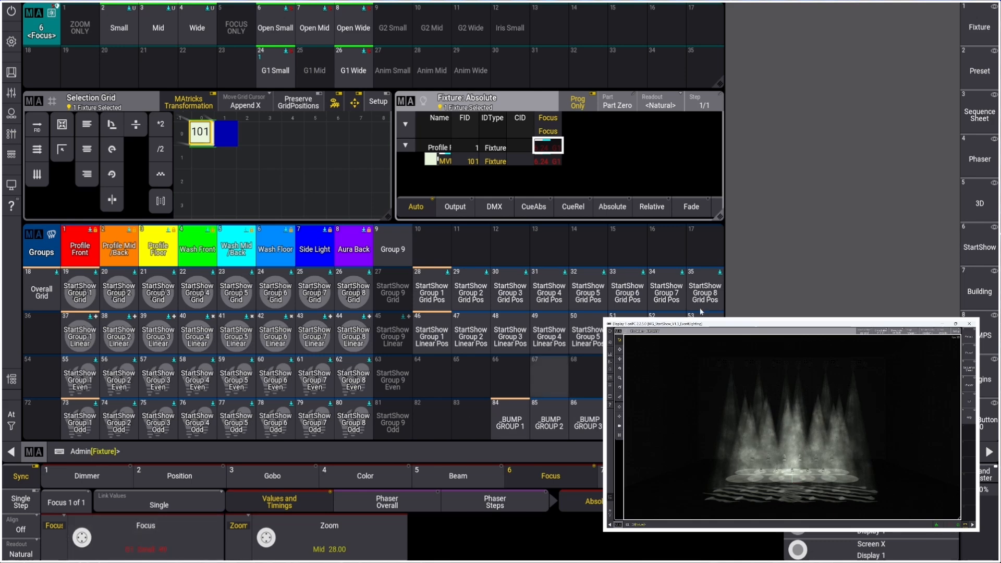
pyautogui.click(979, 247)
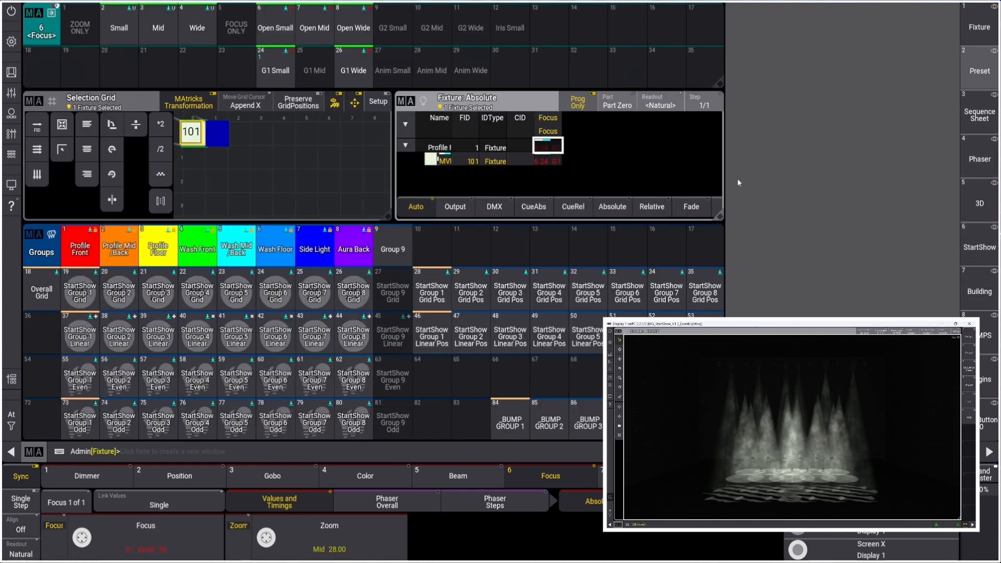
pyautogui.click(979, 71)
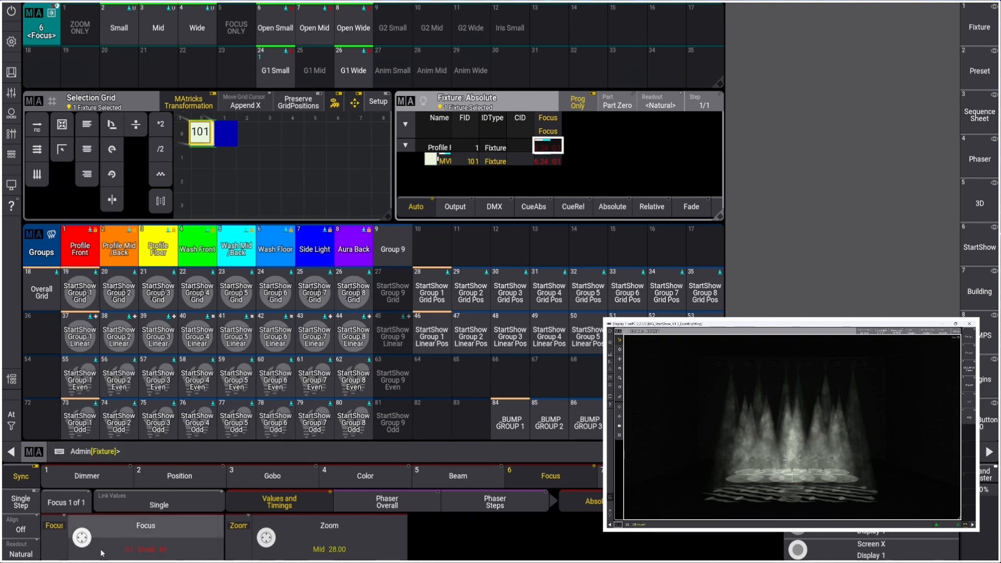
# Set fixture 101's focus to 44 and merge it into the G1 Mid preset.
pyautogui.scroll(-1, 86, 539)
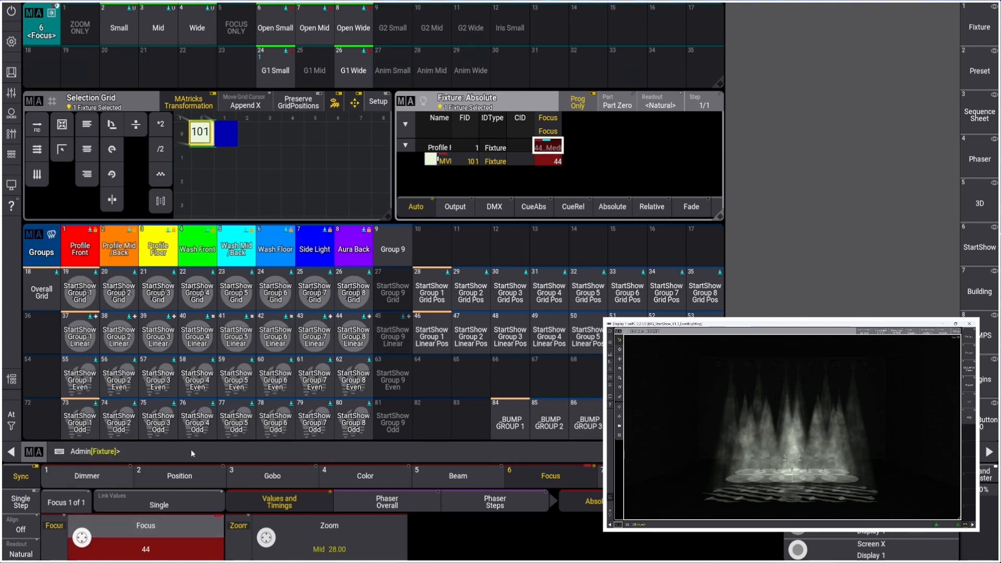
pyautogui.press('s')
pyautogui.click(307, 61)
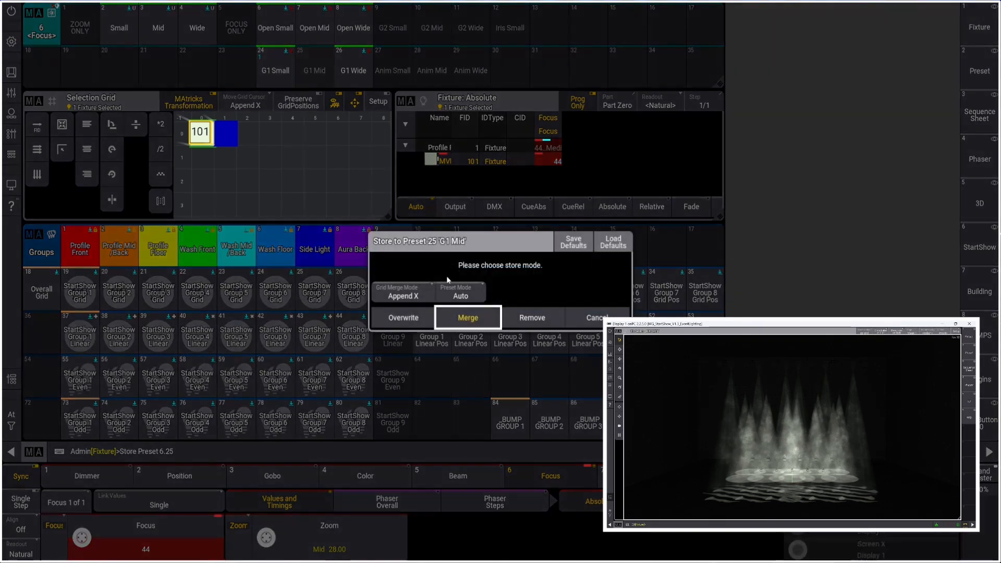
pyautogui.click(476, 314)
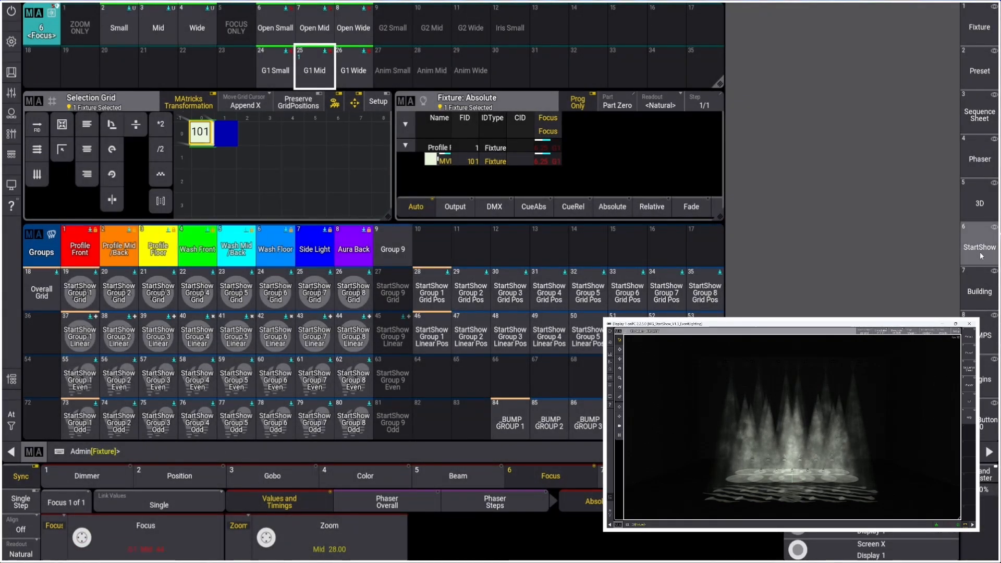
# Choose gobo 1 on the second gobo wheel for Profile Front in the StartShow view and run the gobo change.
pyautogui.click(979, 250)
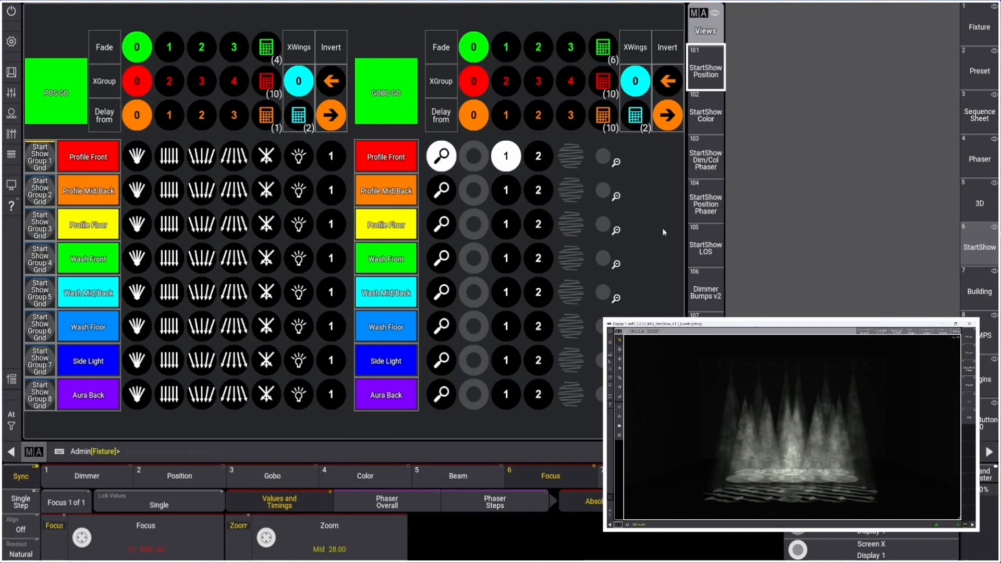
pyautogui.click(536, 159)
pyautogui.click(639, 259)
pyautogui.click(385, 94)
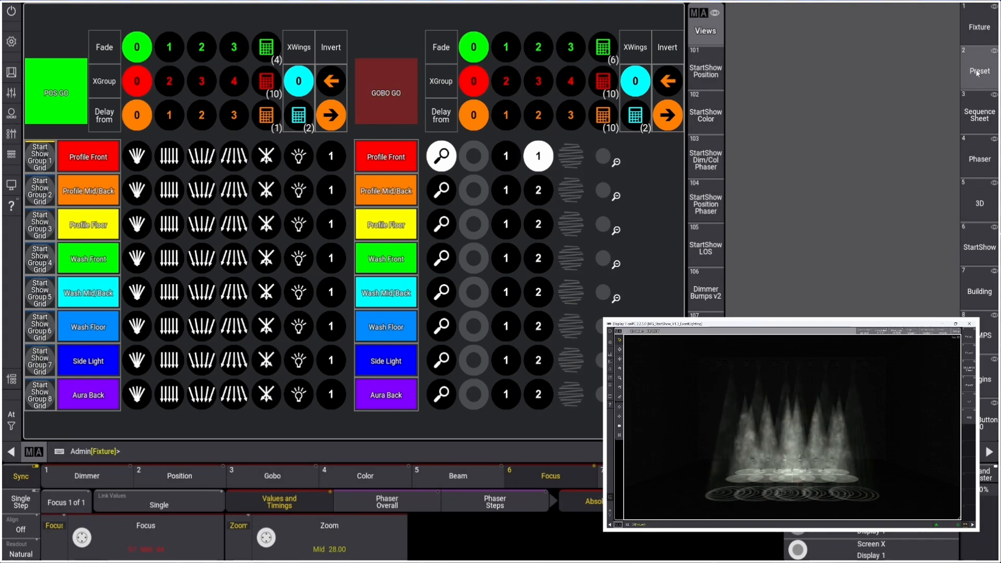
# Set fixture 101's focus to 38 and merge it into the G2 Mid preset.
pyautogui.click(708, 157)
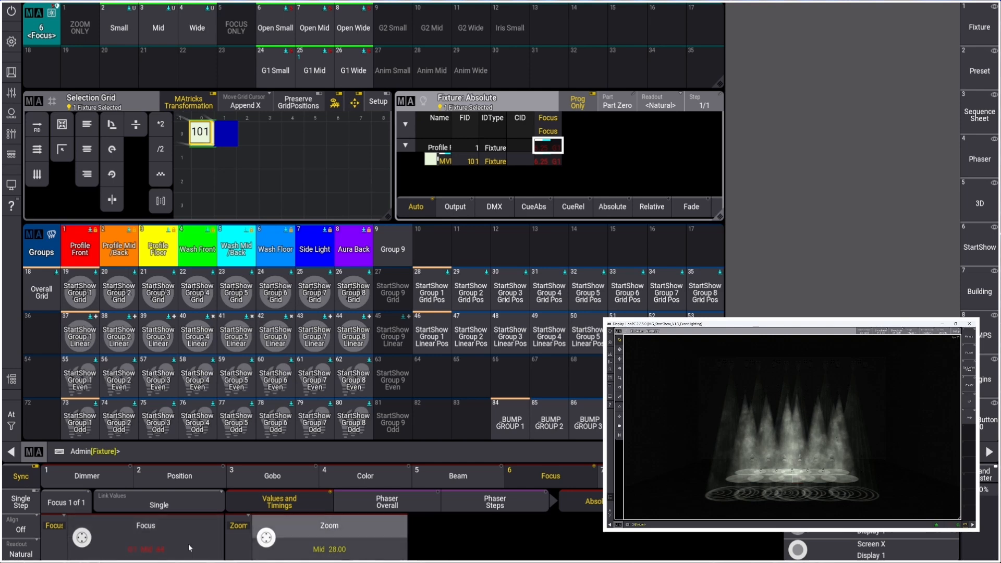
pyautogui.moveTo(82, 540); pyautogui.dragTo(81, 537)
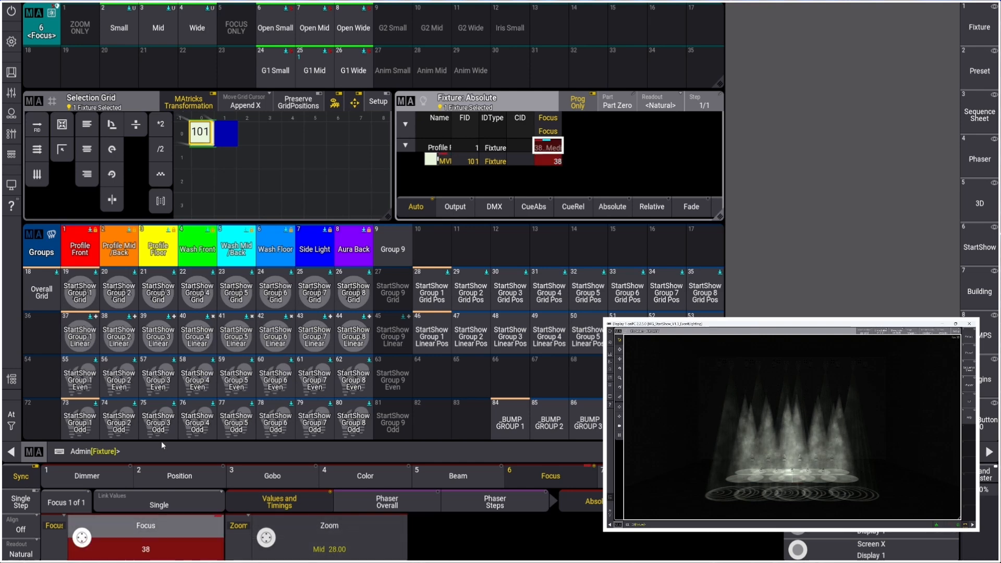
pyautogui.press('s')
pyautogui.click(438, 28)
pyautogui.click(454, 321)
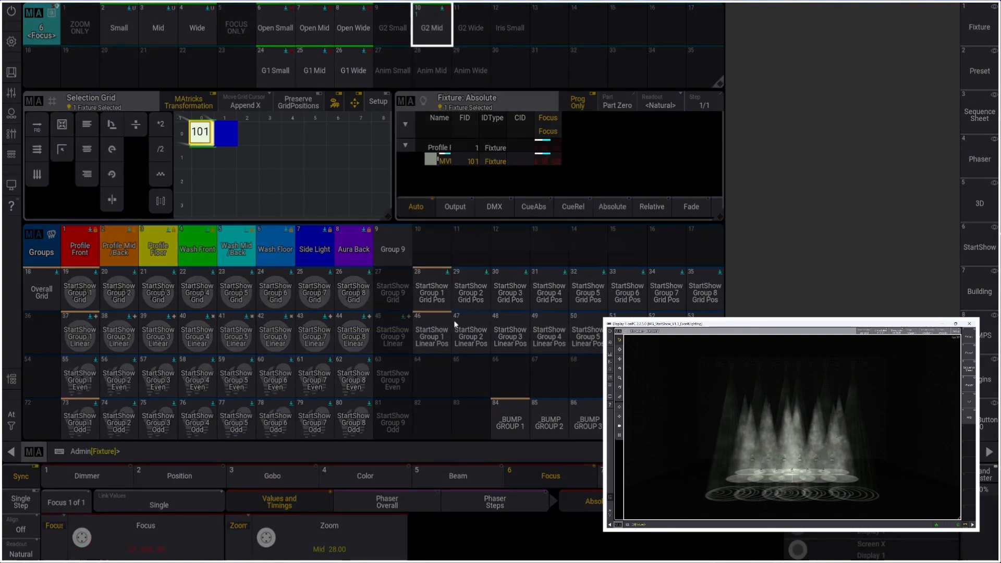
# Apply the wide zoom to Profile Front, set fixture 101's focus to 47 and merge it into the G2 Wide preset.
pyautogui.click(980, 247)
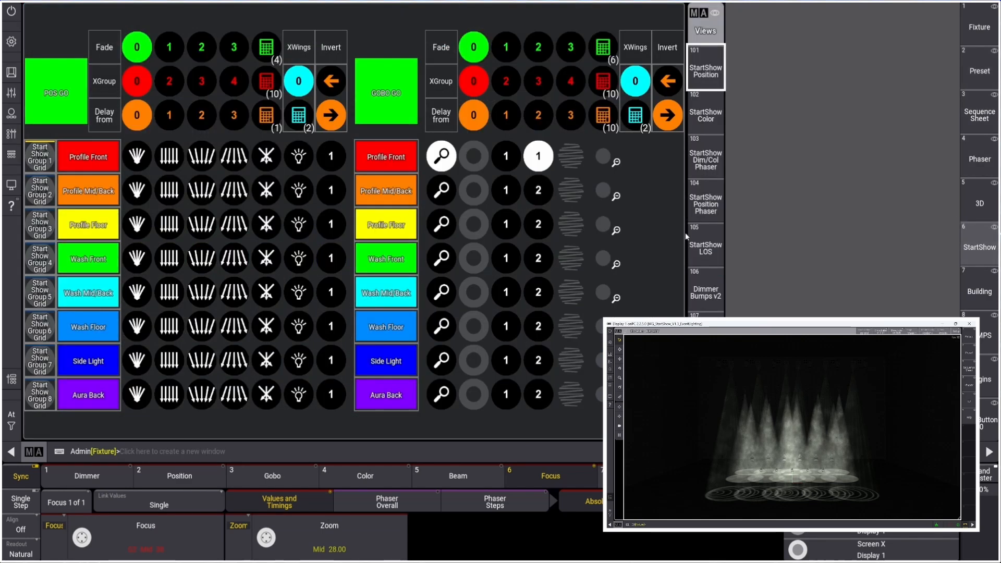
pyautogui.click(394, 92)
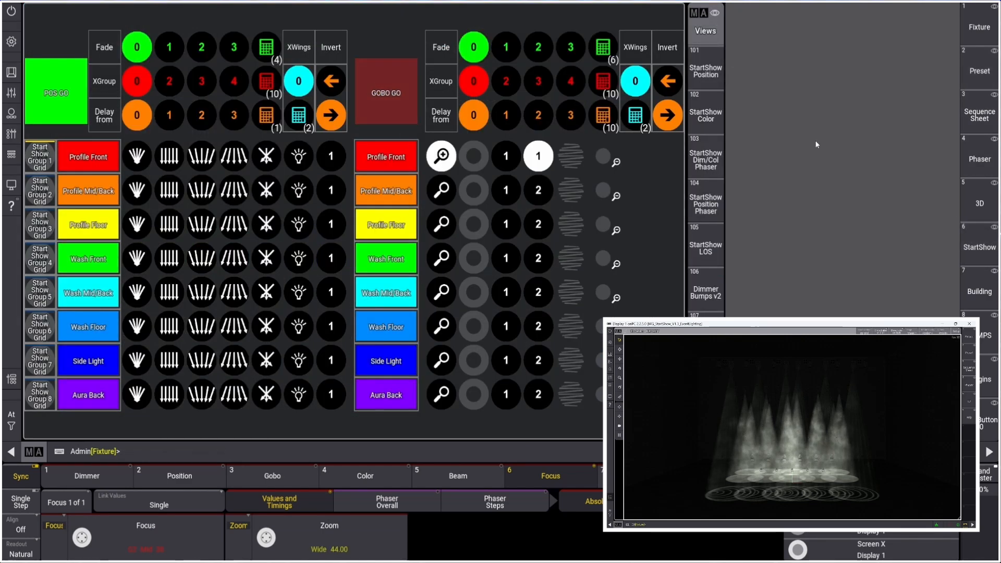
pyautogui.click(979, 70)
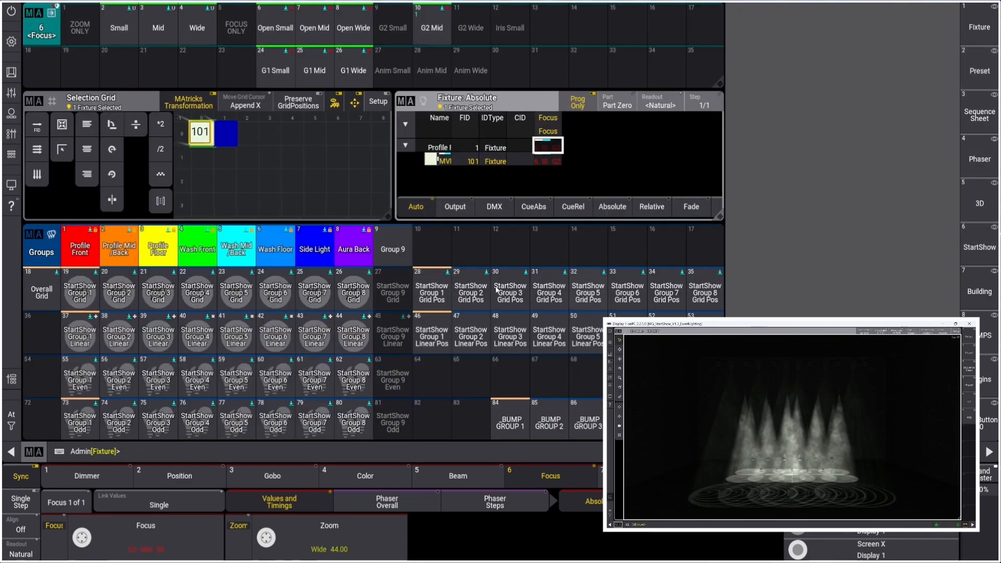
pyautogui.scroll(3, 81, 542)
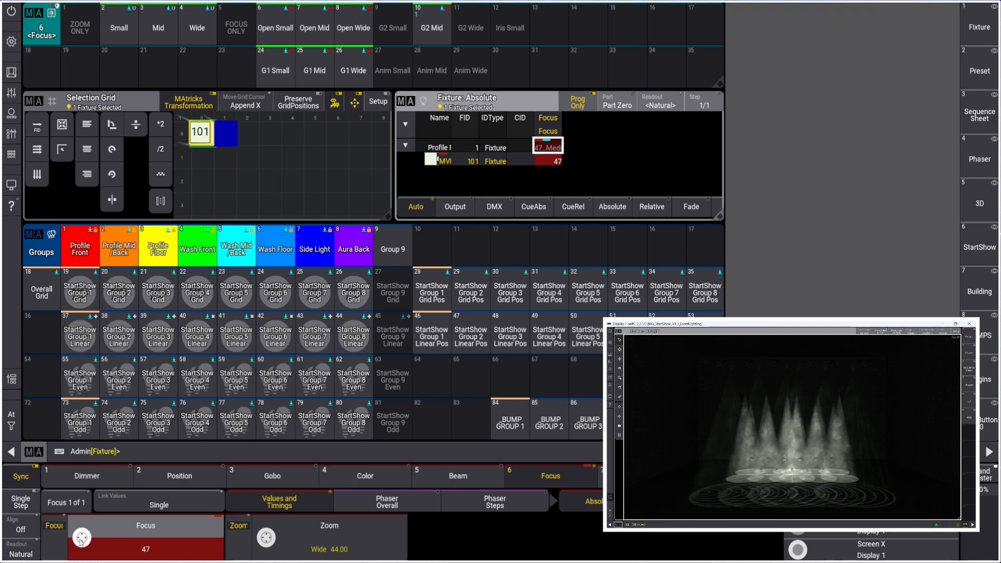
pyautogui.press('s')
pyautogui.click(471, 27)
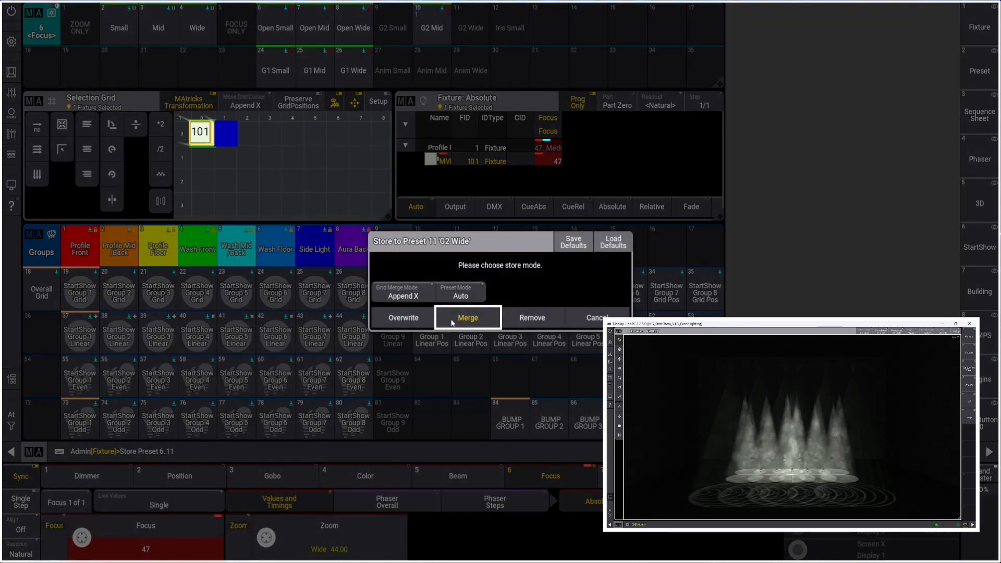
pyautogui.click(452, 323)
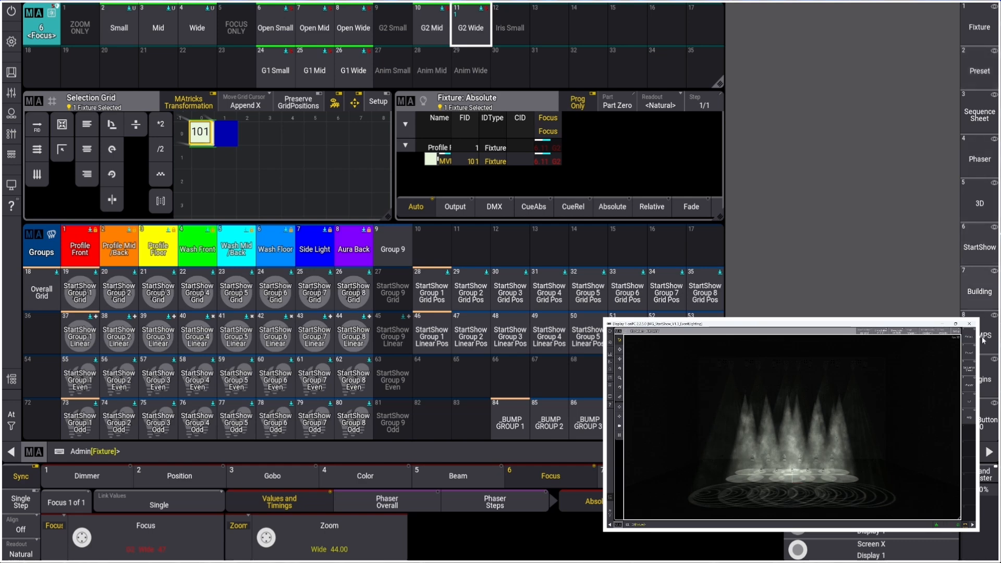
# Apply the small zoom to Profile Front, set fixture 101's focus to 27 and merge it into the G2 Small preset.
pyautogui.click(979, 247)
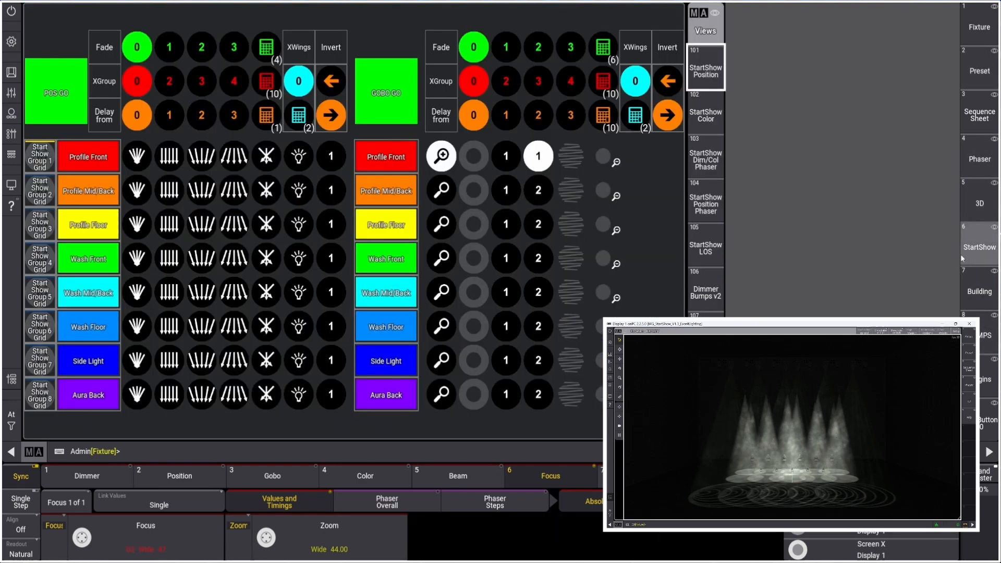
pyautogui.click(705, 86)
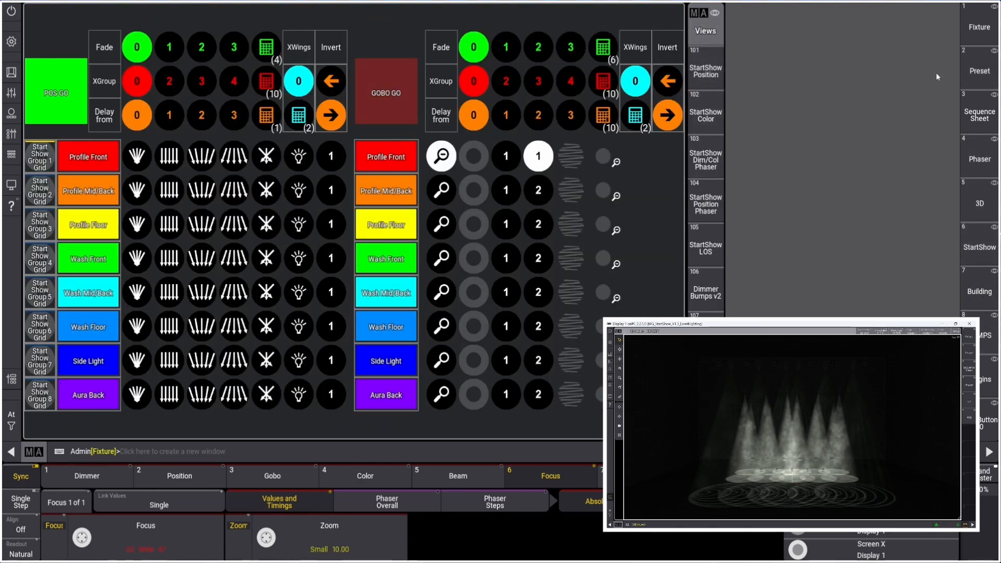
pyautogui.click(979, 70)
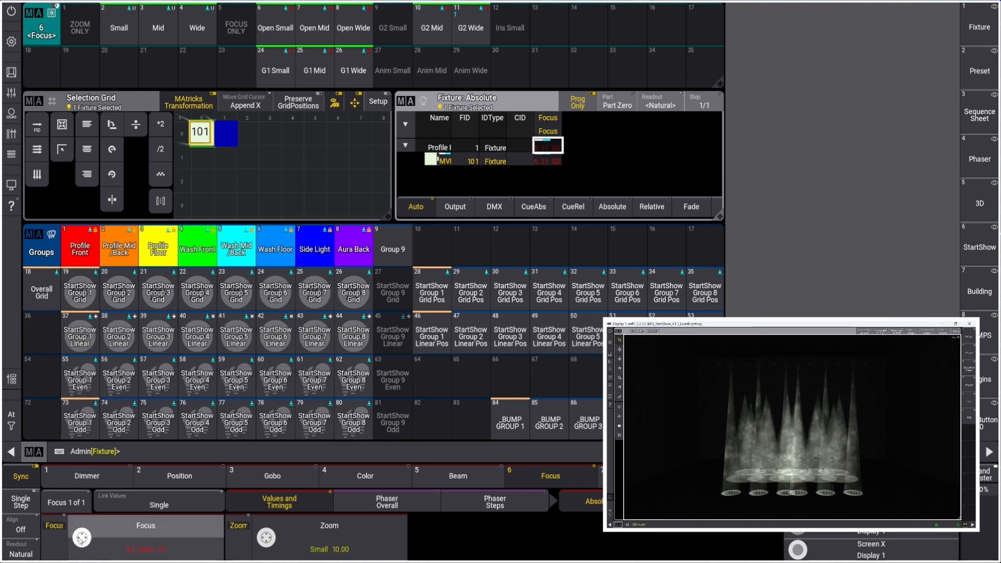
pyautogui.scroll(-2, 80, 540)
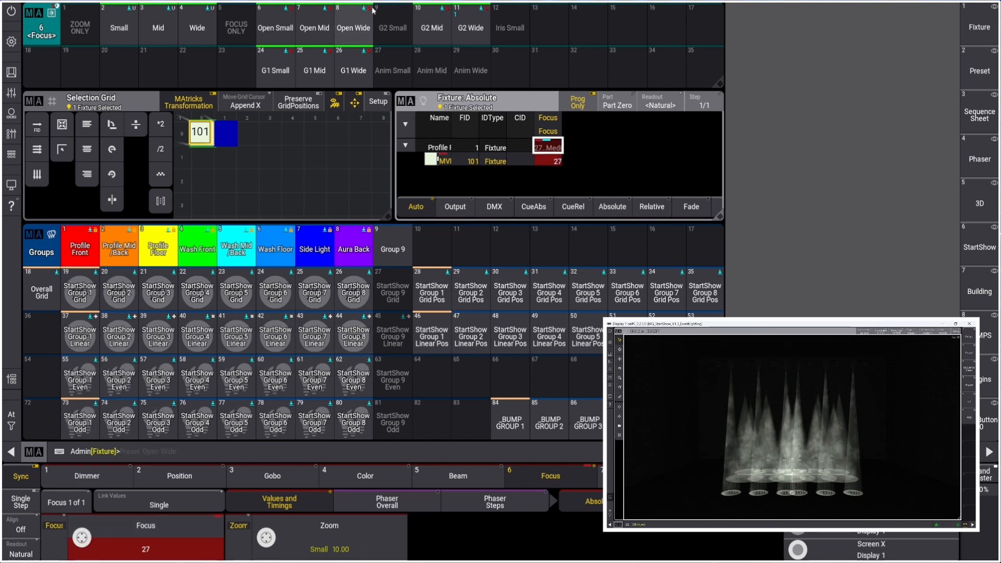
pyautogui.press('s')
pyautogui.click(398, 29)
pyautogui.click(461, 319)
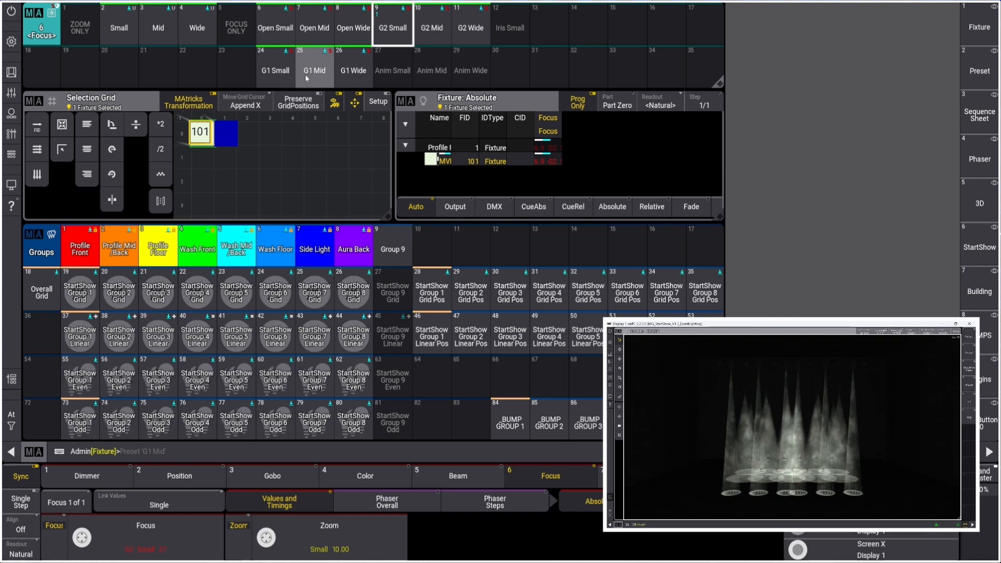
pyautogui.click(272, 476)
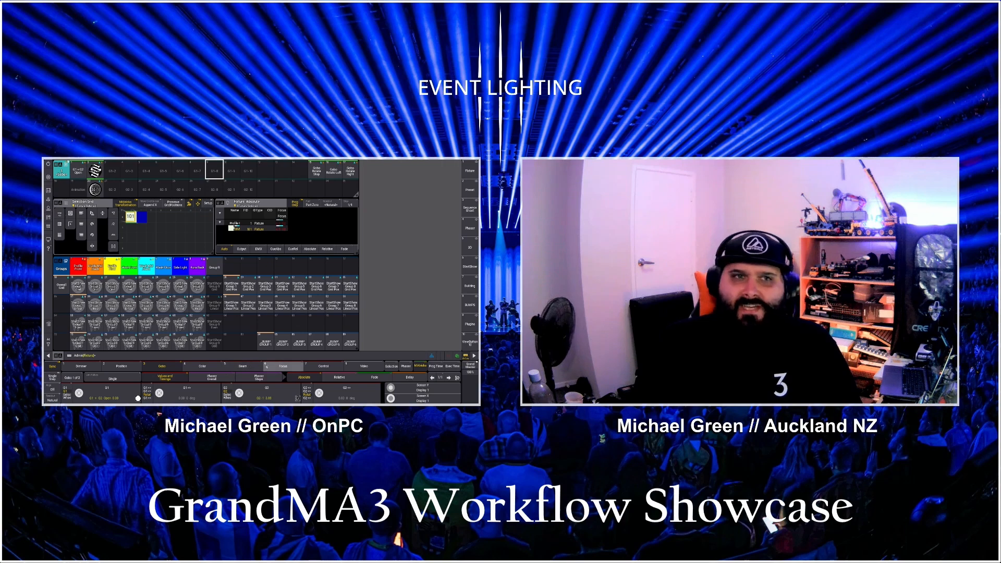
pyautogui.click(243, 367)
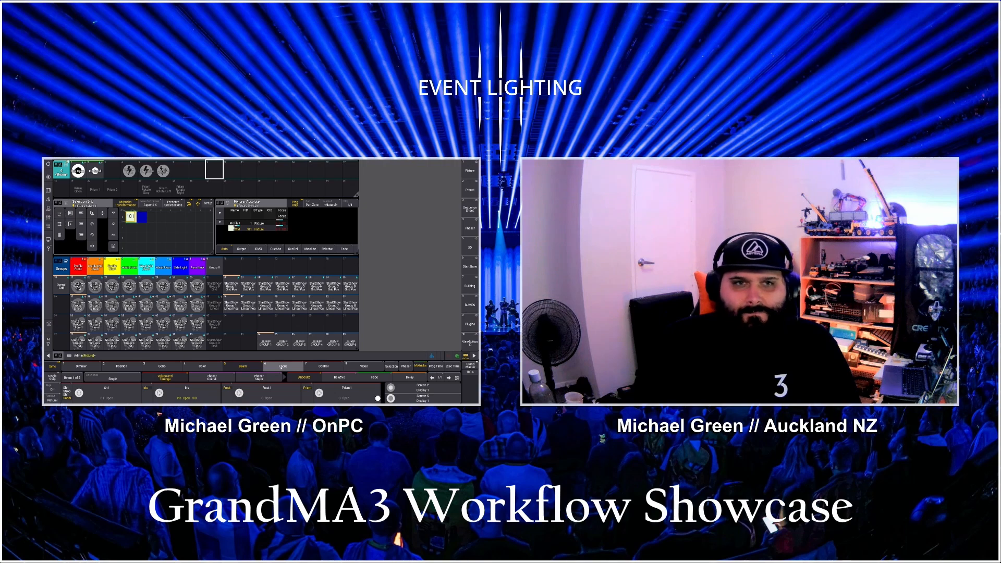
pyautogui.click(283, 367)
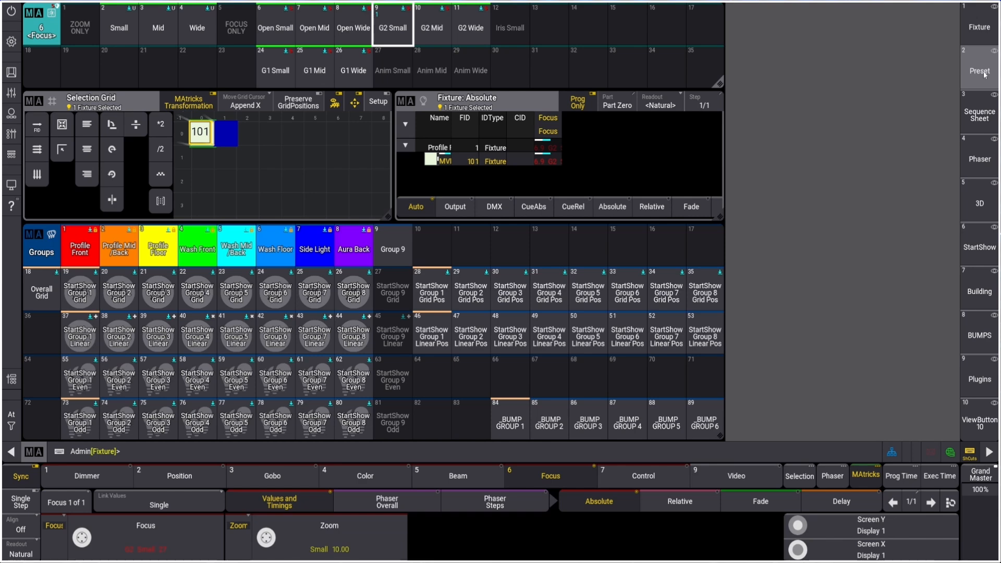
# Choose the small iris for Profile Front in the StartShow view and run the gobo change.
pyautogui.click(960, 248)
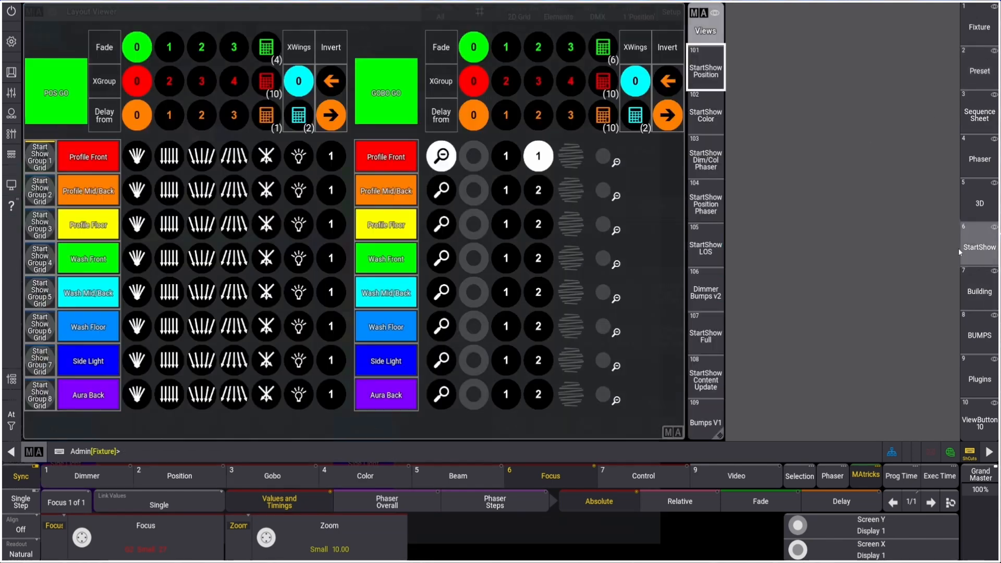
pyautogui.click(603, 157)
pyautogui.click(382, 97)
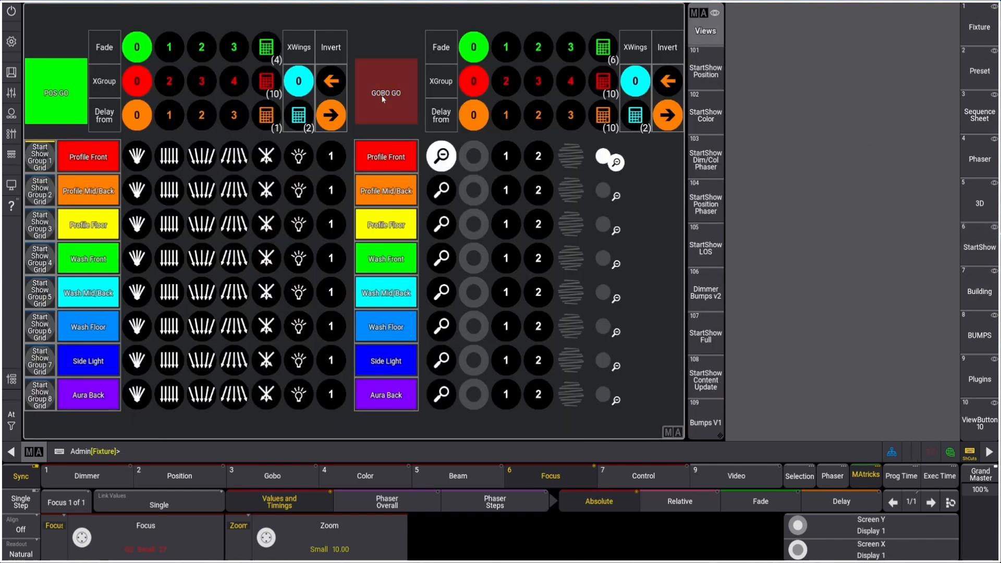
# Set fixture 101's focus to 62 and merge it into the Iris Small preset.
pyautogui.click(985, 73)
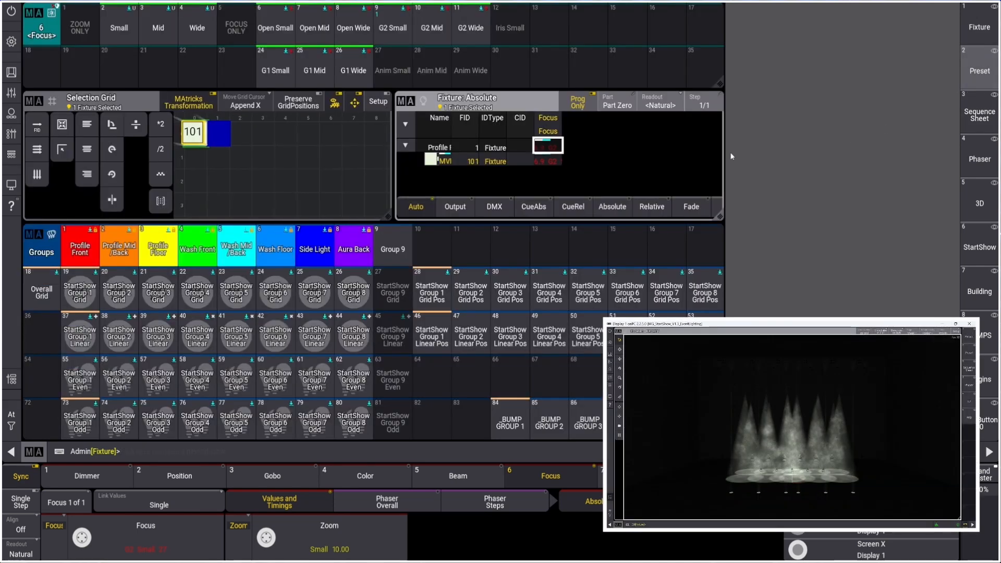
pyautogui.moveTo(82, 536); pyautogui.dragTo(82, 537)
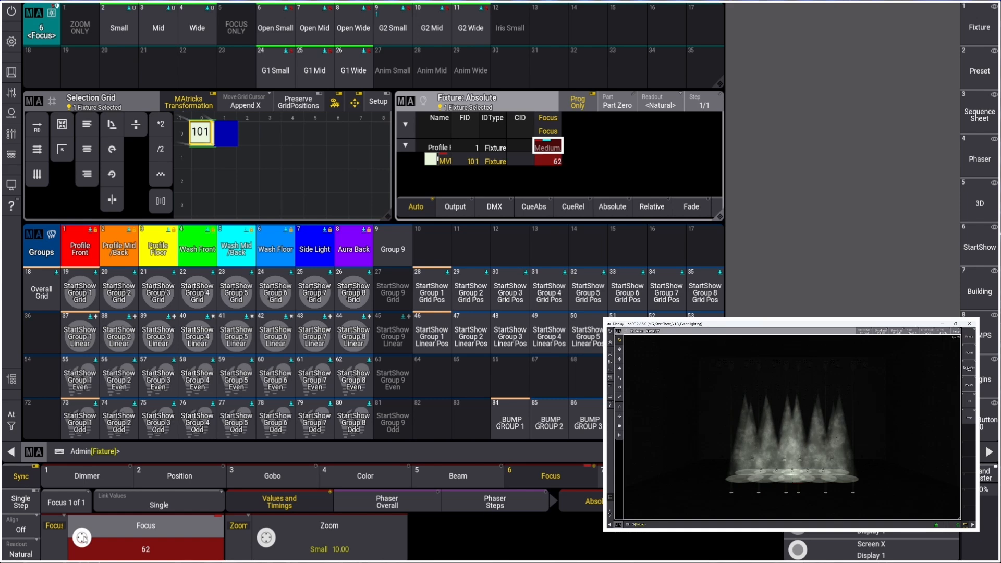
pyautogui.press('s')
pyautogui.click(510, 29)
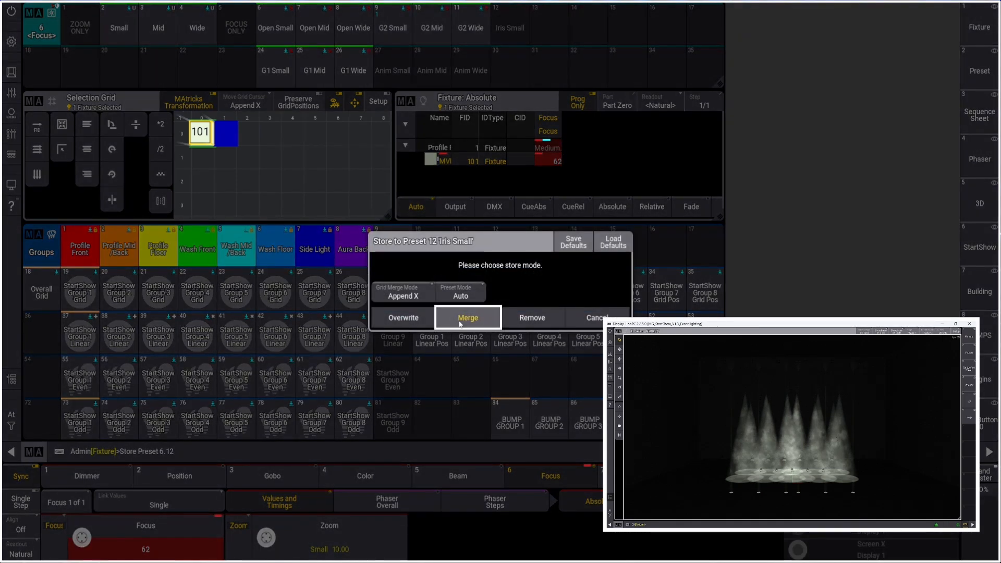
pyautogui.click(460, 323)
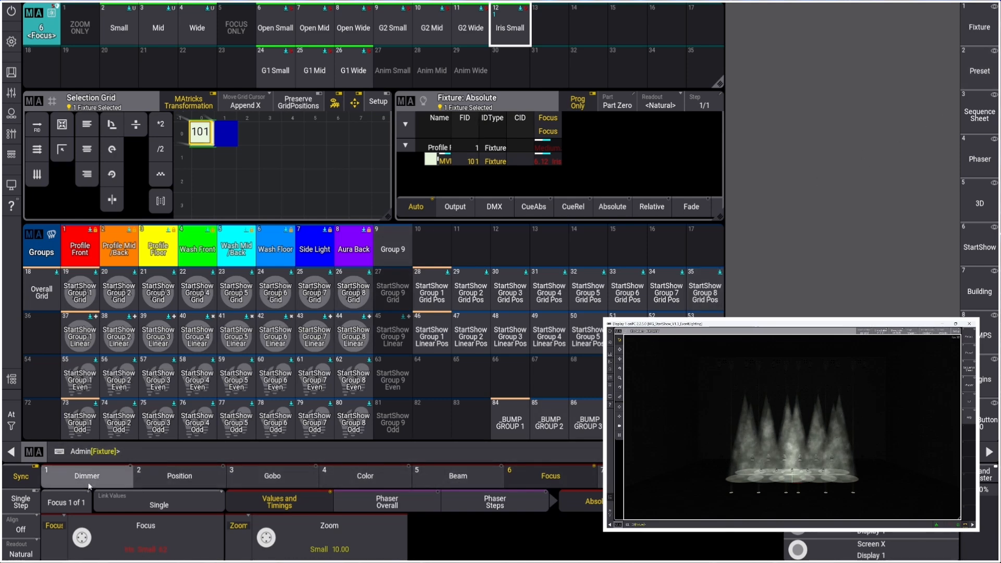
# Bring up the color presets for fixture 101.
pyautogui.click(362, 477)
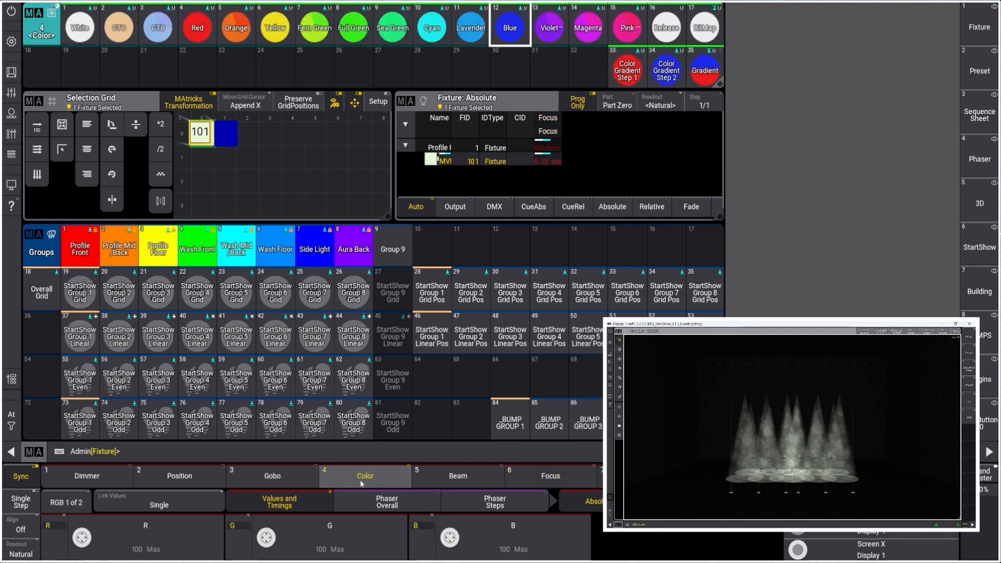